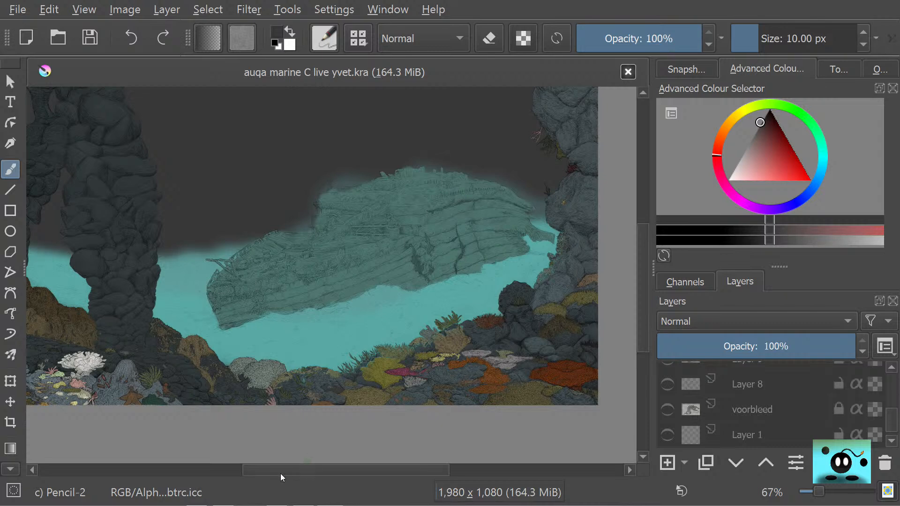
Step: Select and unlock the Layer 16 Coloured layer for painting the coral area on the seabed
left_click_drag(287, 471, 207, 470)
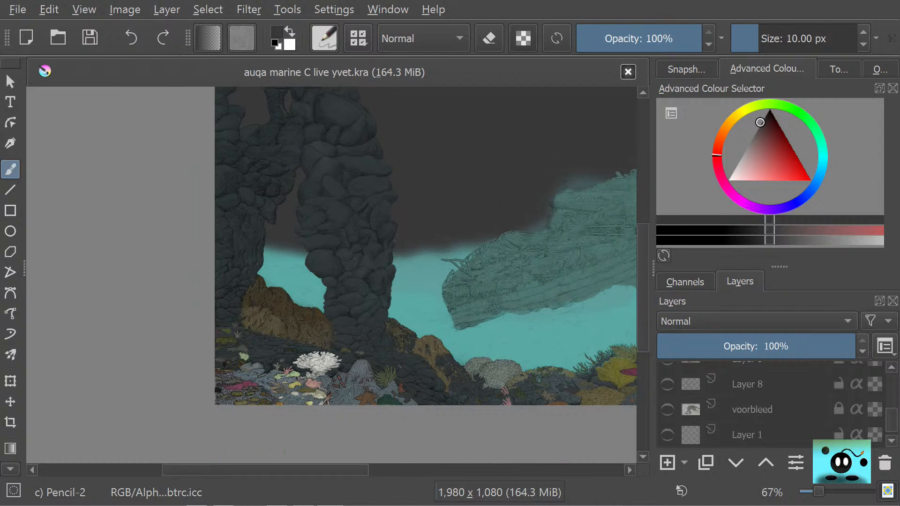
mouse_move(893, 421)
left_mouse_down()
mouse_move(896, 398)
mouse_move(896, 422)
mouse_move(893, 407)
left_mouse_up()
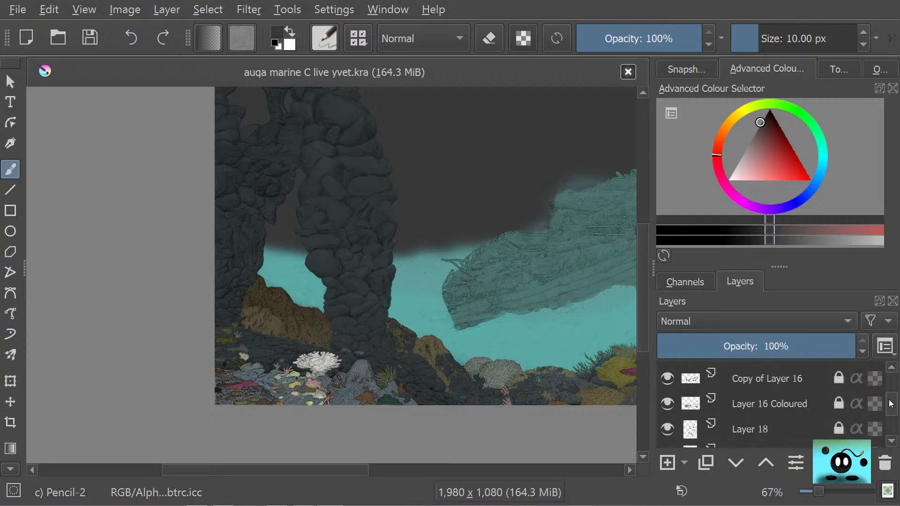
left_click(670, 396)
left_click(668, 396)
left_click(667, 397)
left_click(667, 398)
left_click(759, 405)
mouse_move(759, 405)
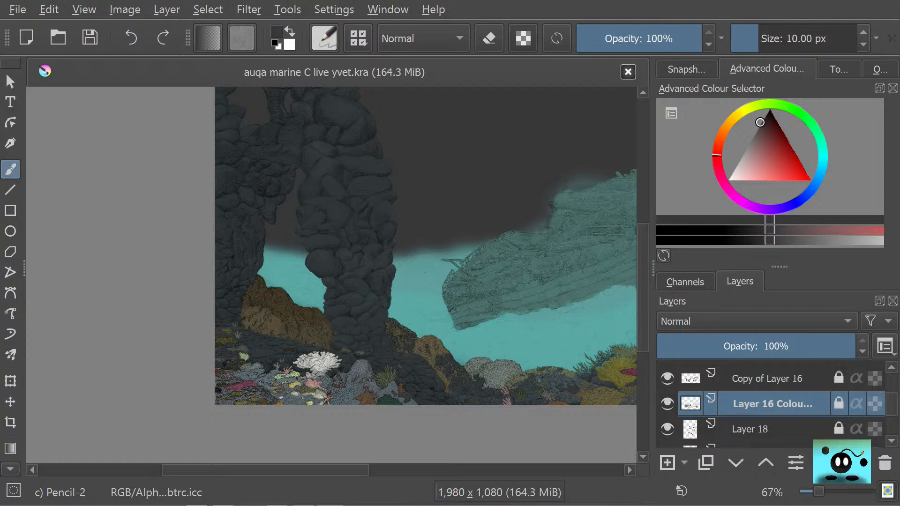
scroll(307, 408, "up", 5)
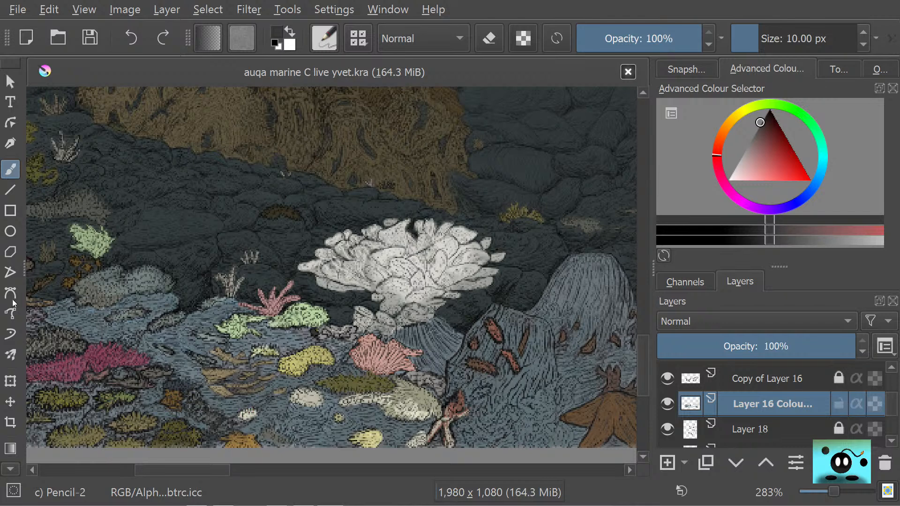
scroll(98, 296, "up", 1)
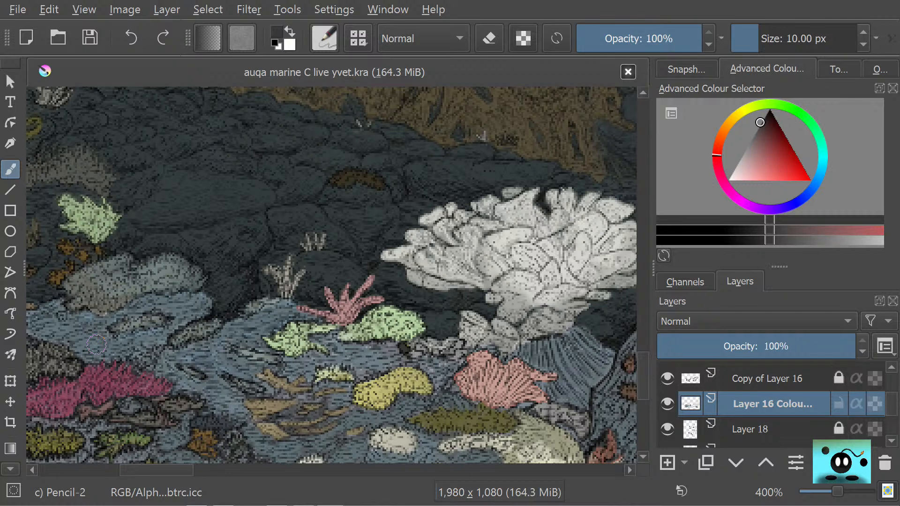
Step: Compare the reef around the white coral with Layer 16 Coloured hidden and shown
left_click(668, 402)
left_click(668, 404)
left_click(666, 400)
left_click(665, 398)
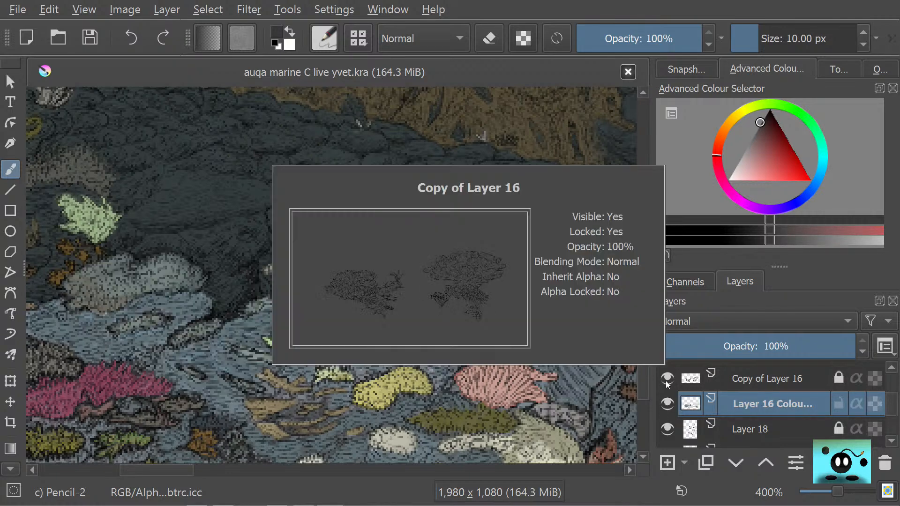
left_click(664, 397)
left_click(665, 396)
left_click(665, 397)
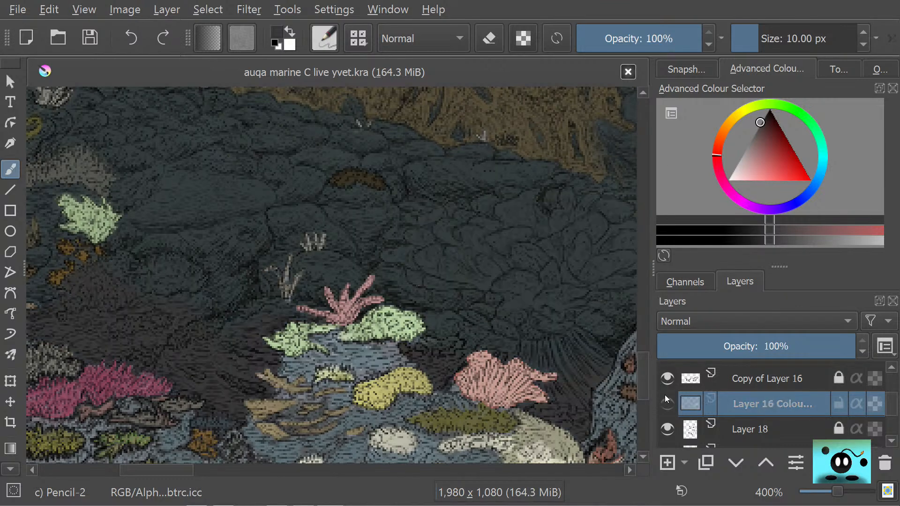
left_click(664, 392)
left_click(663, 391)
left_click(663, 393)
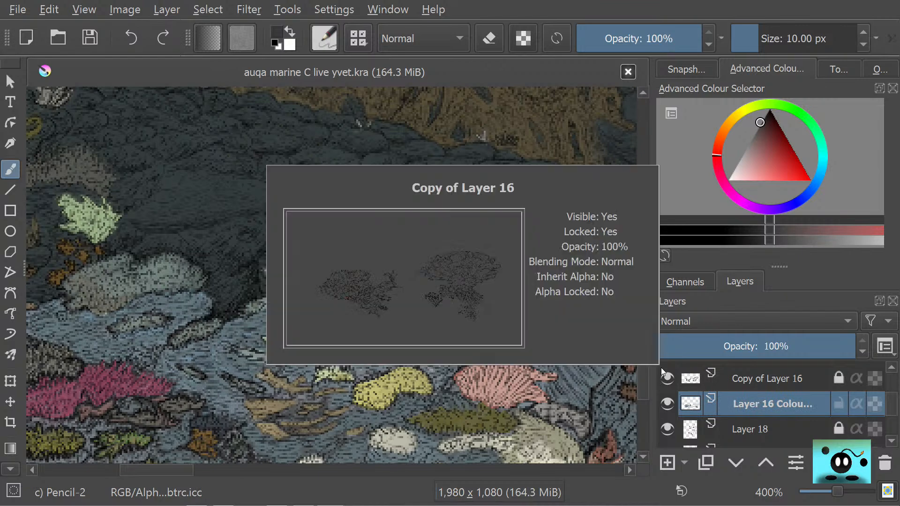
Step: Erase the stray colour around the thin grey plant on the dark rock with the 50 px circle eraser
key("slash")
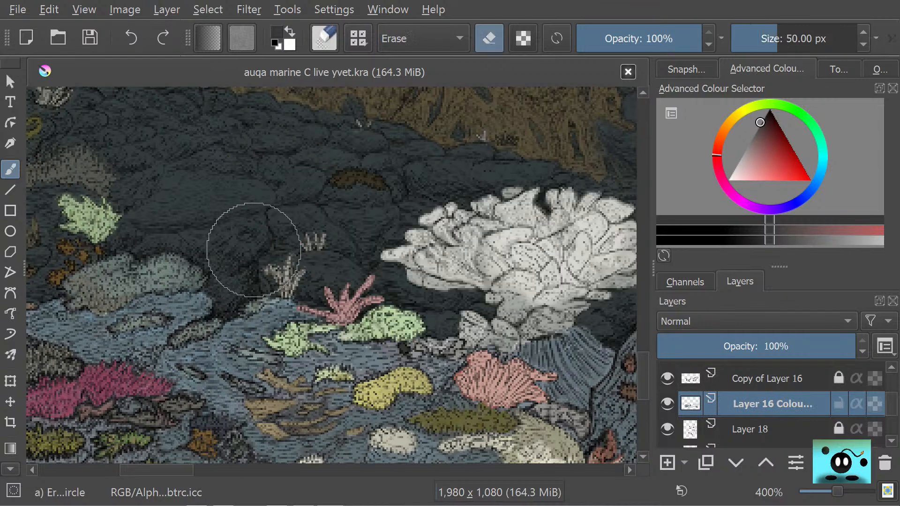
mouse_move(256, 244)
left_mouse_down()
mouse_move(281, 274)
mouse_move(293, 265)
mouse_move(268, 245)
left_mouse_up()
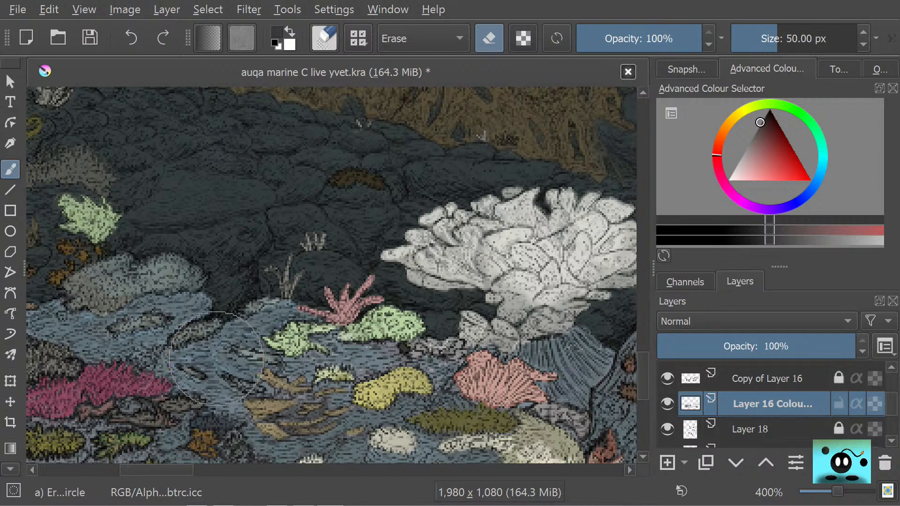
key("slash")
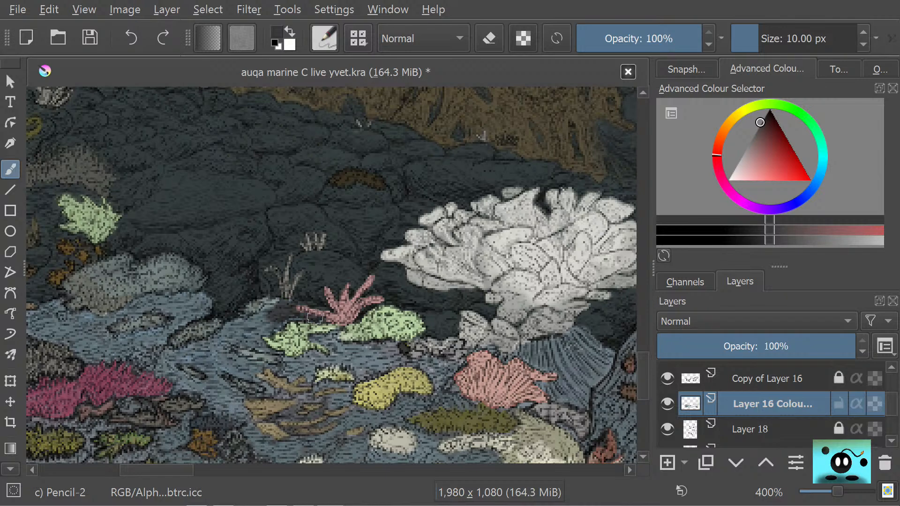
Step: Paint dark grey over the blue rock between the grey-blue coral and the magenta coral using the 10 px Pencil-2 brush
mouse_move(316, 315)
left_mouse_down()
mouse_move(283, 306)
mouse_move(246, 314)
mouse_move(267, 299)
mouse_move(238, 332)
left_mouse_up()
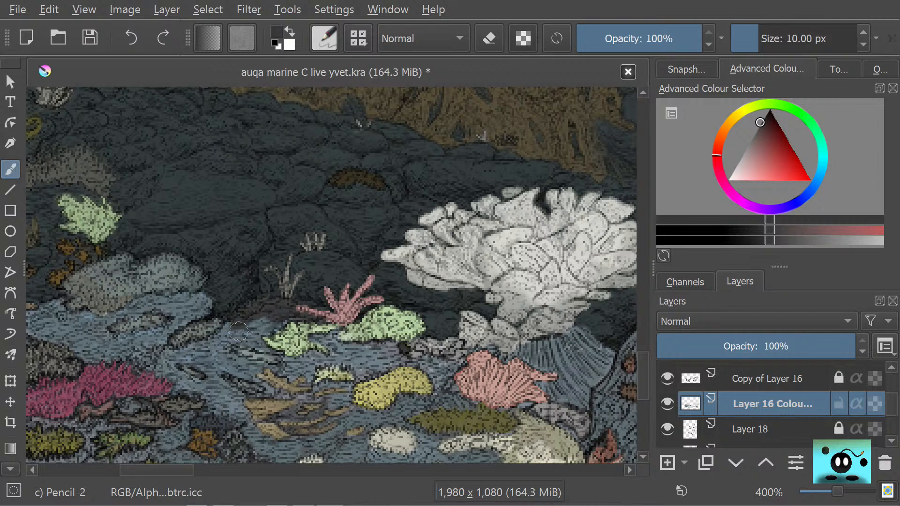
key("ctrl+z")
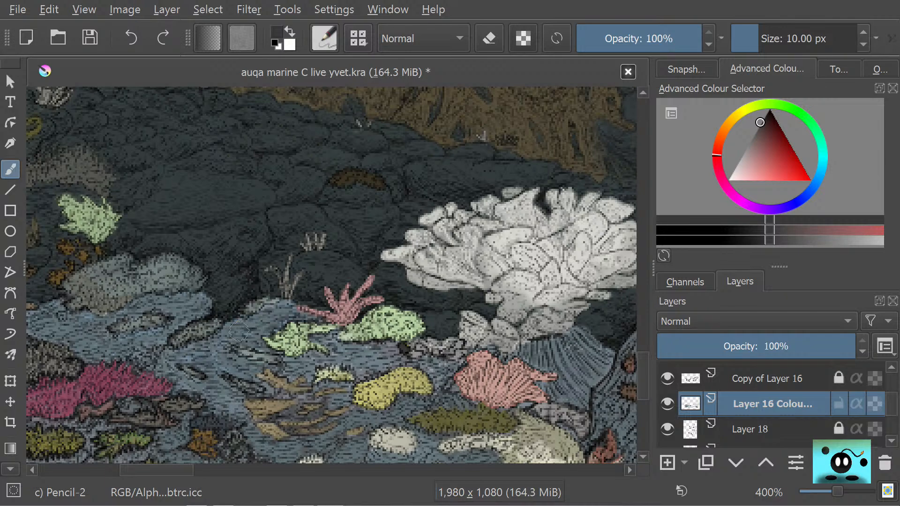
mouse_move(72, 348)
left_mouse_down()
mouse_move(55, 334)
mouse_move(105, 375)
mouse_move(49, 325)
mouse_move(171, 390)
mouse_move(69, 323)
mouse_move(160, 367)
mouse_move(135, 334)
mouse_move(173, 330)
mouse_move(174, 315)
mouse_move(191, 320)
mouse_move(176, 318)
mouse_move(184, 321)
mouse_move(179, 310)
mouse_move(200, 315)
mouse_move(187, 303)
mouse_move(210, 309)
mouse_move(199, 292)
mouse_move(214, 301)
mouse_move(161, 292)
mouse_move(165, 315)
mouse_move(134, 295)
mouse_move(137, 314)
mouse_move(120, 304)
mouse_move(117, 318)
mouse_move(104, 313)
mouse_move(97, 326)
mouse_move(78, 319)
mouse_move(96, 317)
mouse_move(87, 314)
mouse_move(54, 314)
mouse_move(60, 298)
mouse_move(47, 330)
left_mouse_up()
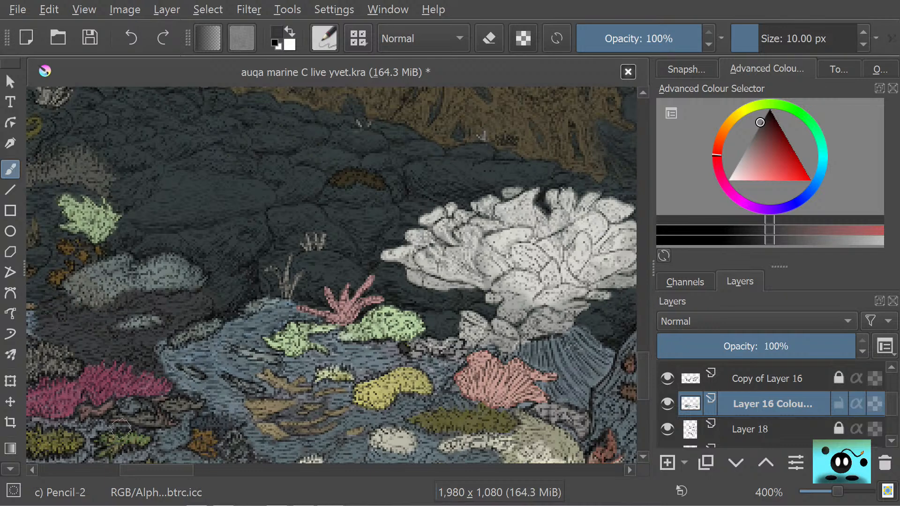
left_click_drag(162, 475, 136, 471)
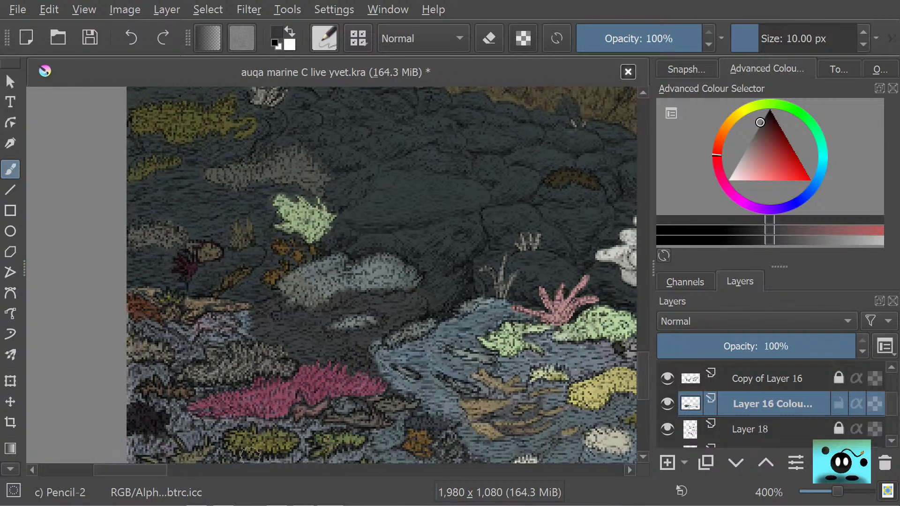
left_click(667, 403)
left_click(667, 401)
mouse_move(247, 315)
left_mouse_down()
mouse_move(258, 316)
mouse_move(235, 322)
mouse_move(242, 327)
left_mouse_up()
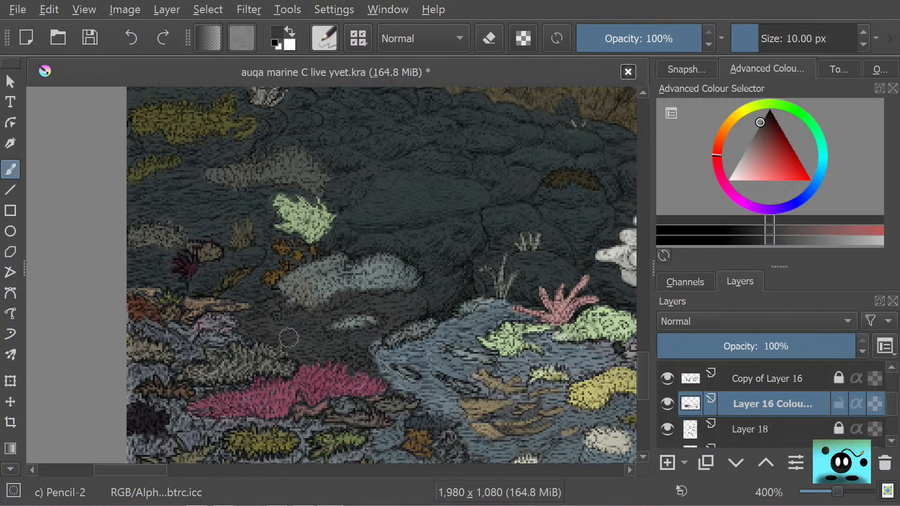
Step: Sample a paint colour from the grey-blue coral and return to the brush
left_click(9, 470)
left_click(9, 470)
left_click(10, 431)
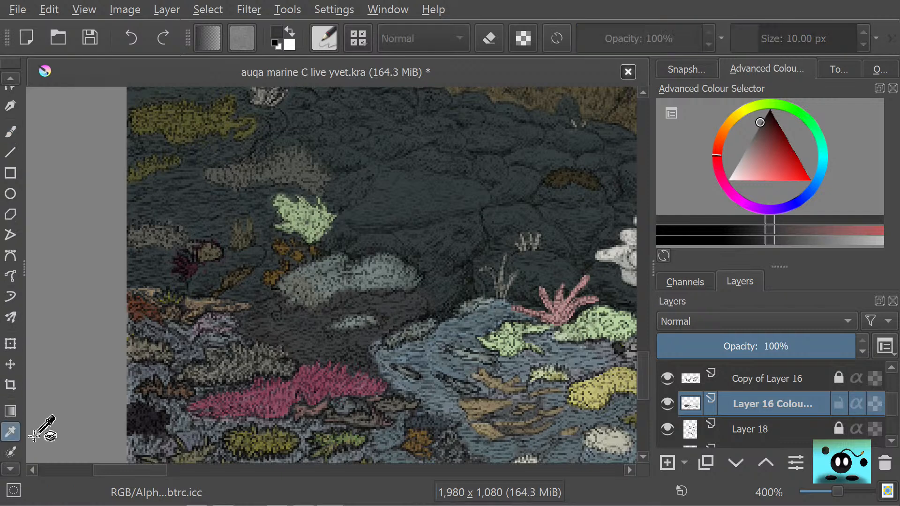
left_click(317, 286)
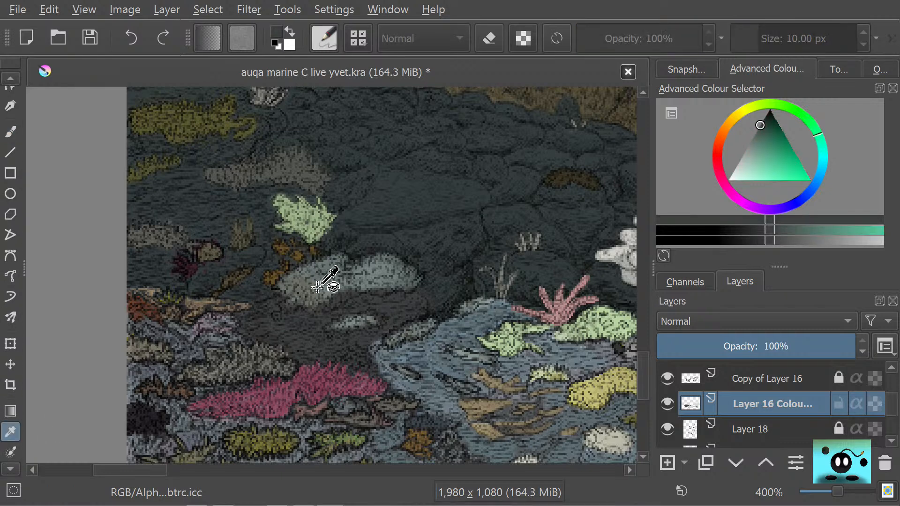
key("b")
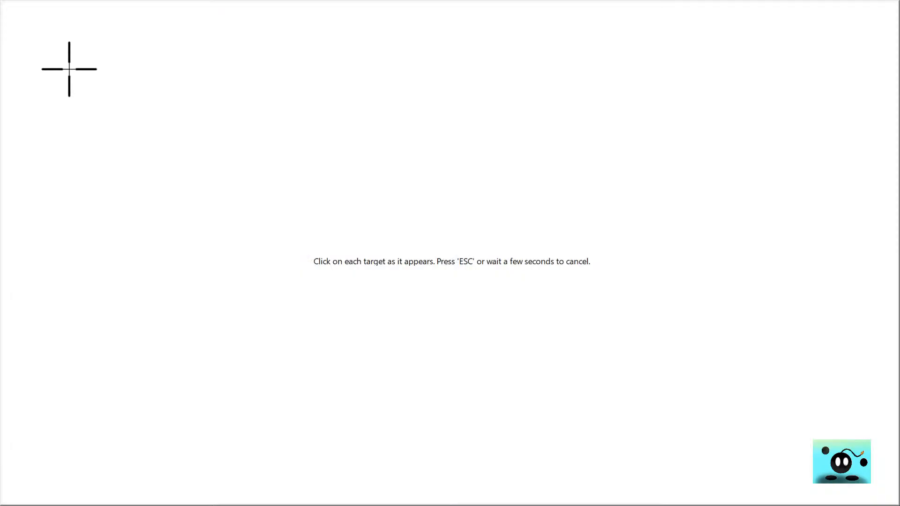
Step: Complete the four-point pen calibration and accept the result
left_click(72, 72)
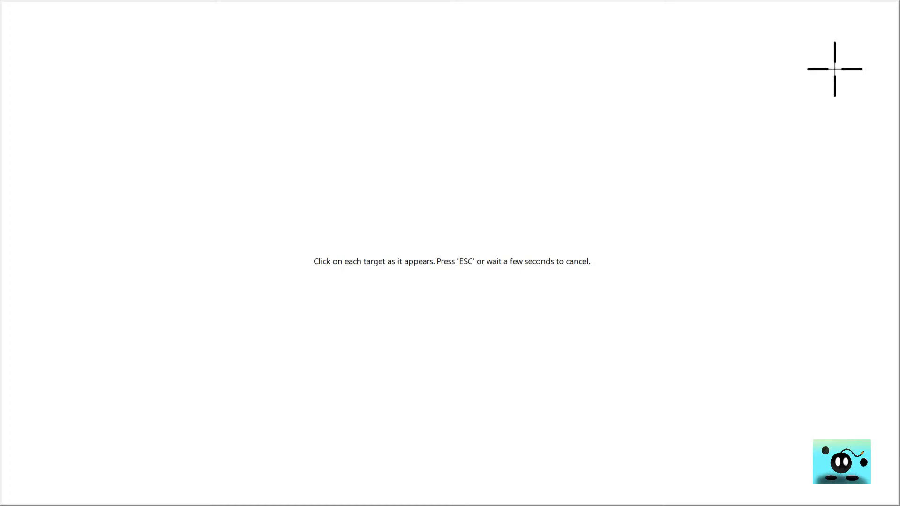
left_click(835, 69)
left_click(69, 441)
left_click(834, 440)
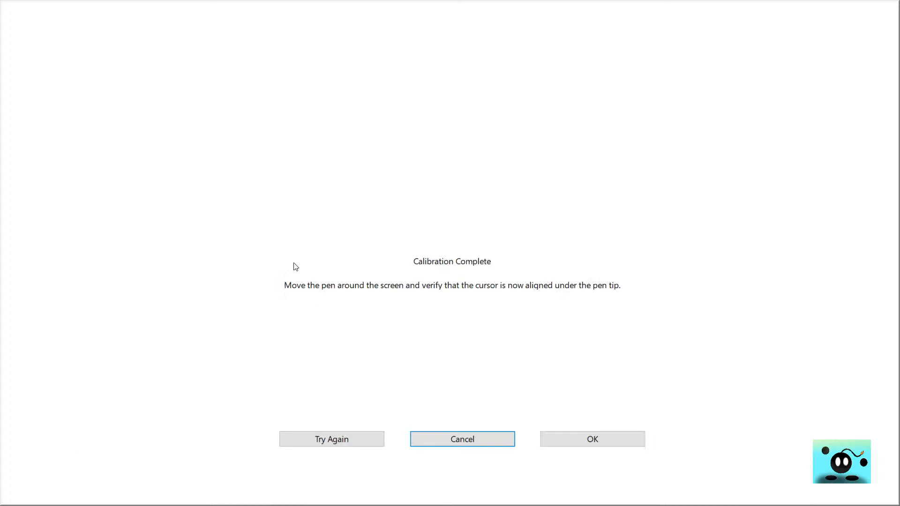
left_click(592, 440)
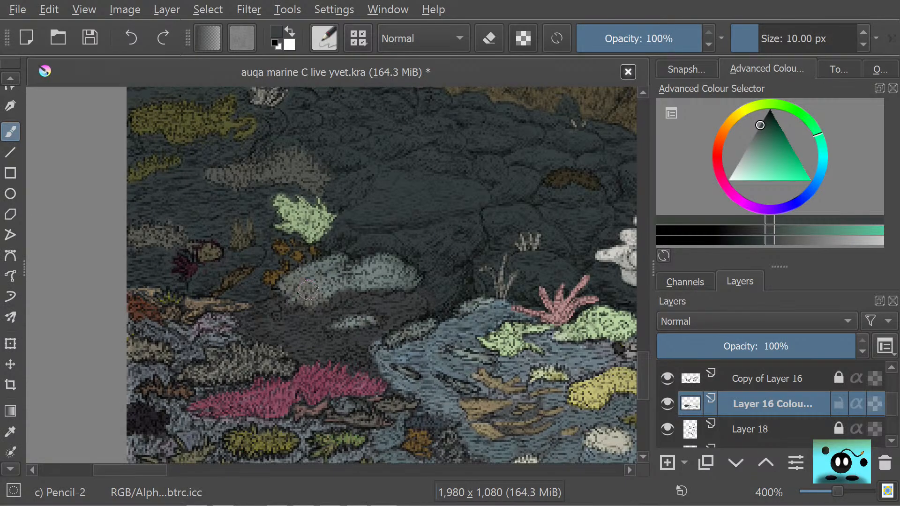
Step: Sample the mid grey of the grey-blue coral and paint the whole coral and its lower edge with it
left_click(9, 432)
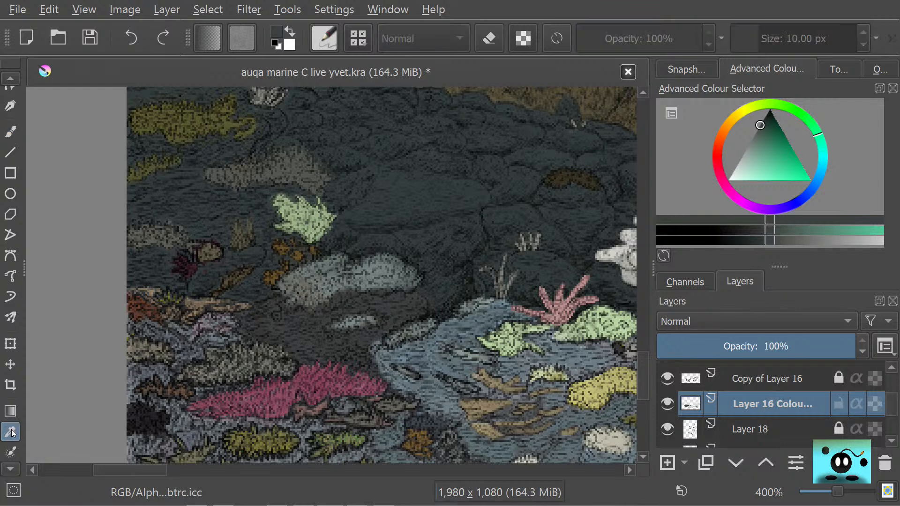
left_click(318, 288)
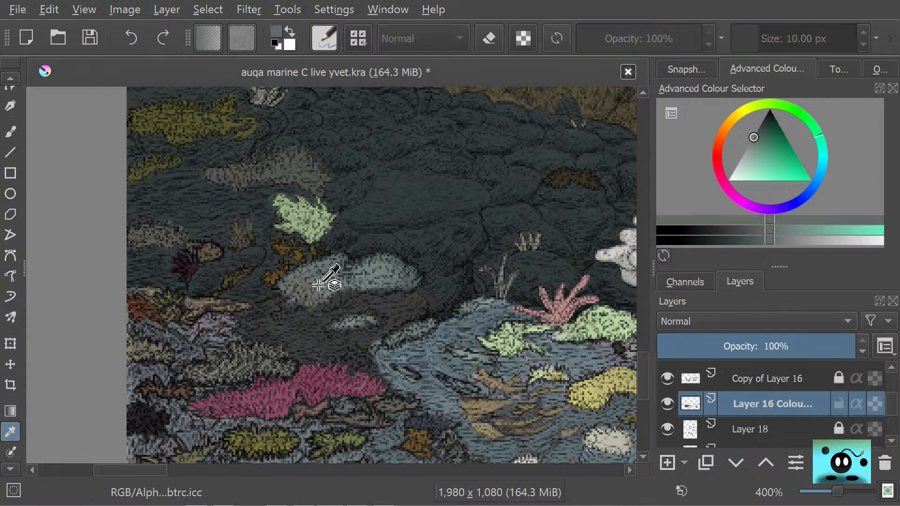
left_click(3, 137)
mouse_move(316, 284)
left_mouse_down()
mouse_move(389, 287)
mouse_move(415, 275)
mouse_move(381, 248)
mouse_move(361, 281)
mouse_move(394, 263)
mouse_move(375, 276)
mouse_move(362, 257)
mouse_move(336, 265)
mouse_move(329, 279)
mouse_move(328, 263)
mouse_move(309, 258)
mouse_move(289, 282)
mouse_move(279, 275)
mouse_move(269, 303)
left_mouse_up()
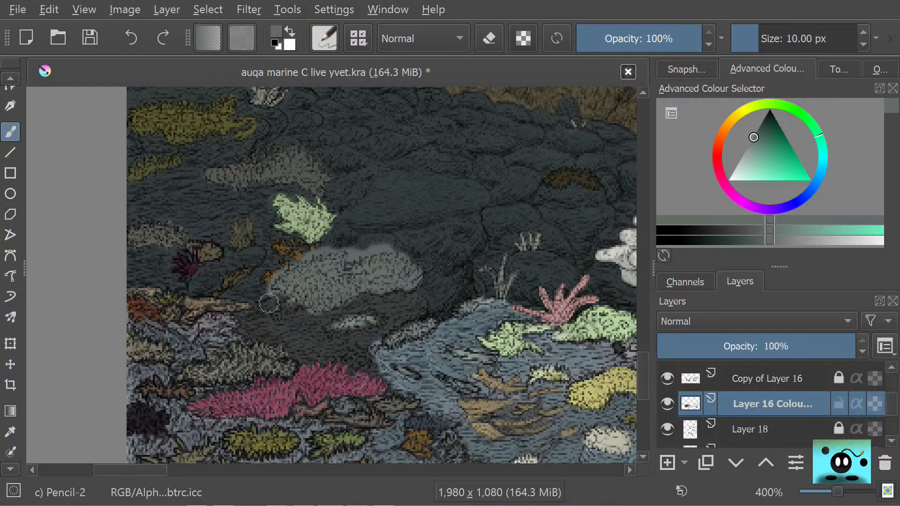
mouse_move(269, 304)
left_mouse_down()
mouse_move(277, 322)
mouse_move(285, 304)
mouse_move(306, 303)
left_mouse_up()
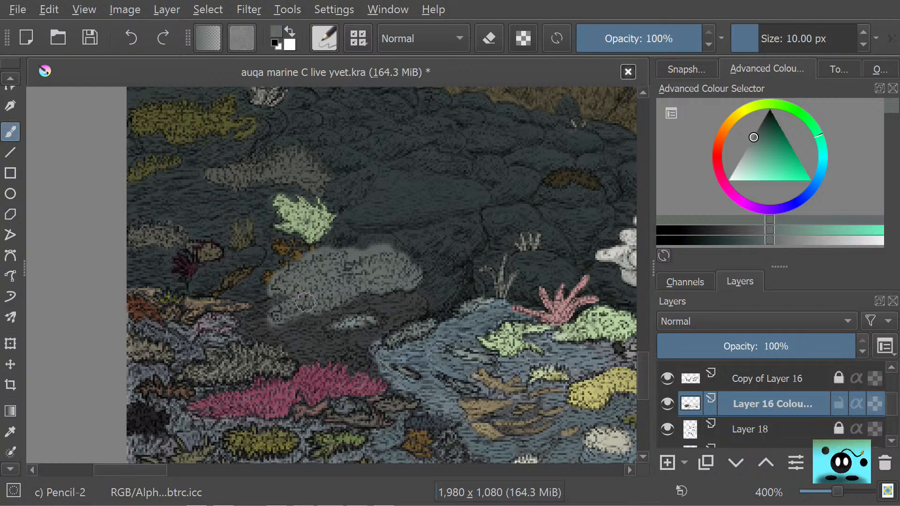
Step: Trim the excess grey along the coral's upper and outer edges and off the brown spots with a 2.48 px eraser
scroll(306, 303, "up", 4)
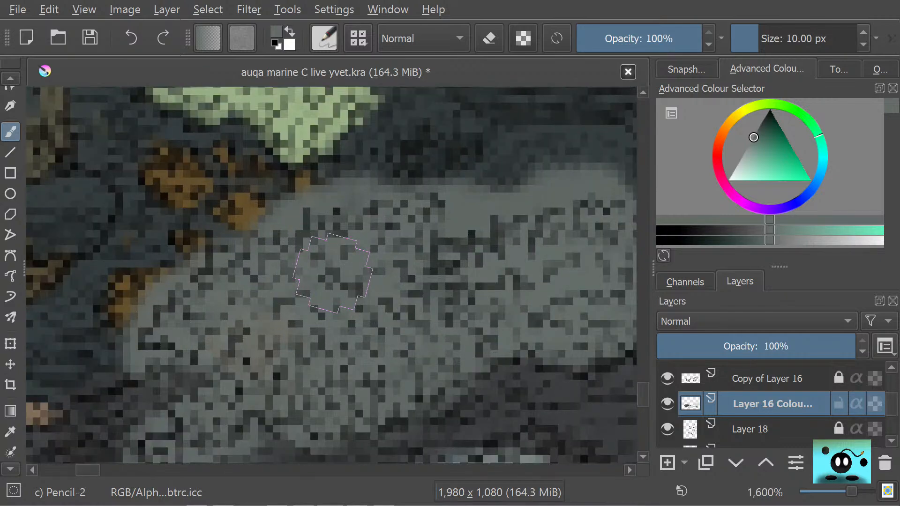
key("slash")
left_click_drag(766, 38, 758, 42)
left_click(746, 33)
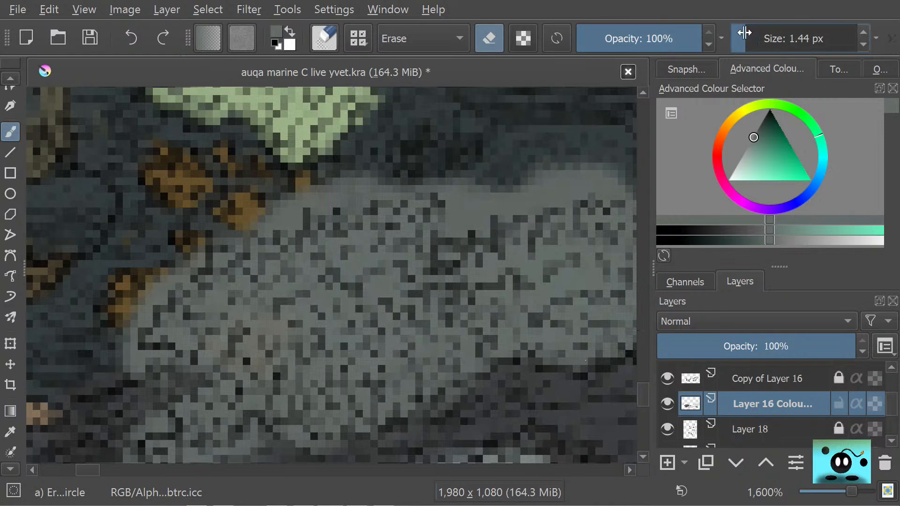
left_click_drag(757, 37, 751, 35)
mouse_move(468, 189)
left_mouse_down()
mouse_move(462, 233)
mouse_move(478, 213)
mouse_move(487, 229)
mouse_move(513, 192)
mouse_move(509, 212)
mouse_move(529, 191)
mouse_move(549, 201)
mouse_move(545, 167)
mouse_move(562, 158)
mouse_move(566, 192)
mouse_move(574, 192)
mouse_move(566, 195)
mouse_move(580, 176)
mouse_move(588, 187)
mouse_move(605, 171)
mouse_move(623, 184)
left_mouse_up()
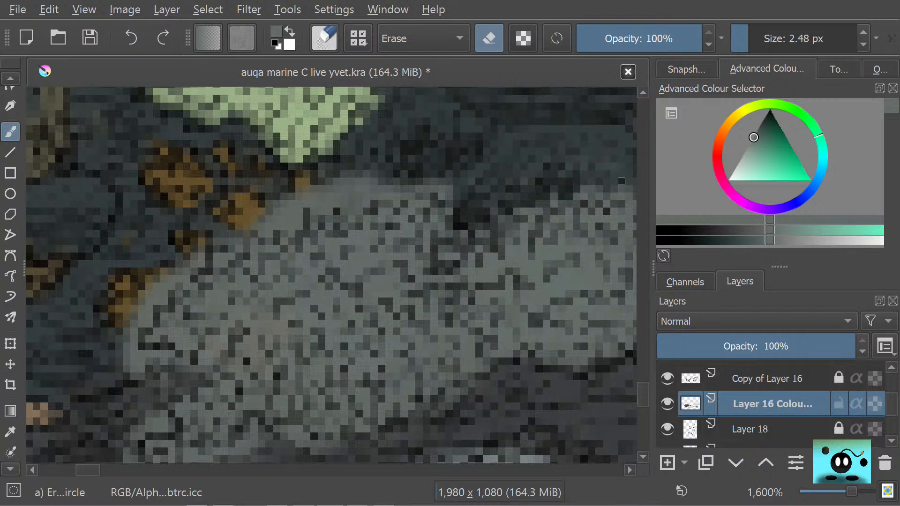
mouse_move(452, 185)
left_mouse_down()
mouse_move(445, 192)
mouse_move(343, 185)
mouse_move(296, 197)
mouse_move(336, 187)
mouse_move(328, 207)
mouse_move(376, 182)
mouse_move(396, 195)
mouse_move(272, 200)
mouse_move(286, 210)
mouse_move(306, 203)
mouse_move(230, 245)
mouse_move(169, 259)
mouse_move(160, 297)
left_mouse_up()
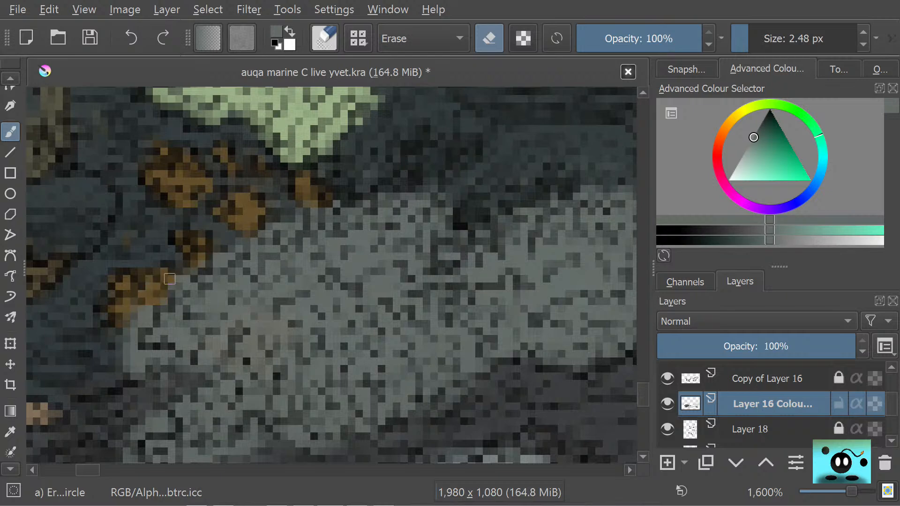
mouse_move(175, 276)
left_mouse_down()
mouse_move(150, 281)
mouse_move(127, 310)
mouse_move(145, 317)
mouse_move(133, 327)
mouse_move(136, 376)
mouse_move(146, 359)
mouse_move(136, 369)
left_mouse_up()
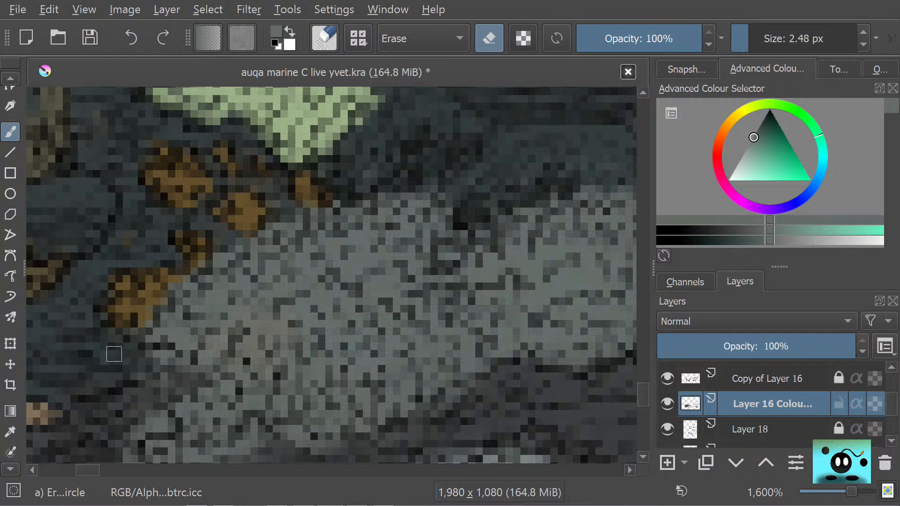
Step: Toggle the visibility of Layer 16 Coloured to check the trimmed grey coral against the artwork beneath
left_click(668, 404)
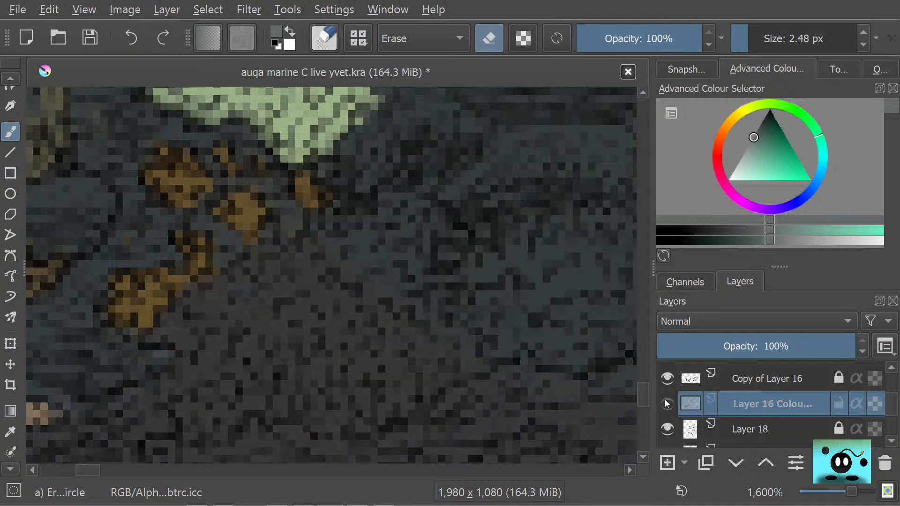
left_click(667, 403)
left_click(668, 403)
left_click(668, 403)
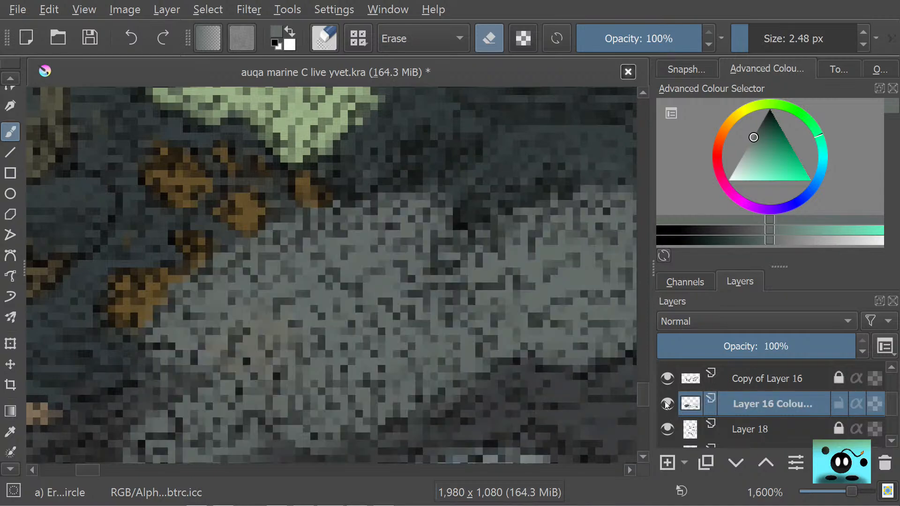
left_click(667, 403)
left_click(667, 404)
left_click(666, 405)
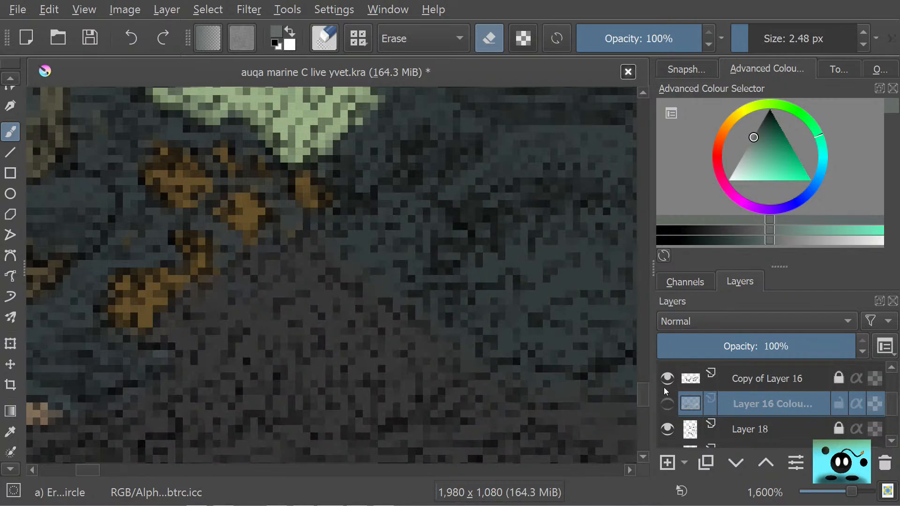
mouse_move(664, 387)
scroll(476, 381, "down", 5)
scroll(494, 393, "up", 1)
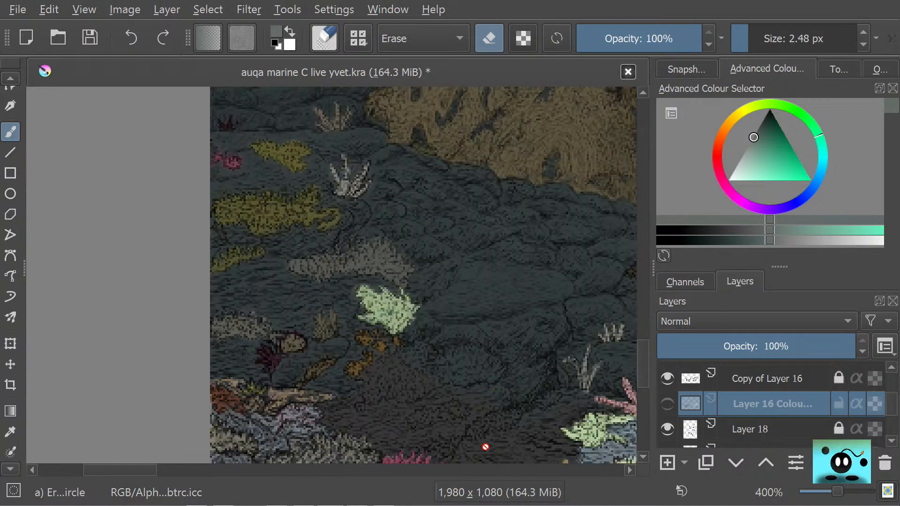
Step: Make Layer 16 Coloured visible again over the reef artwork
scroll(485, 449, "down", 3)
scroll(489, 438, "up", 1)
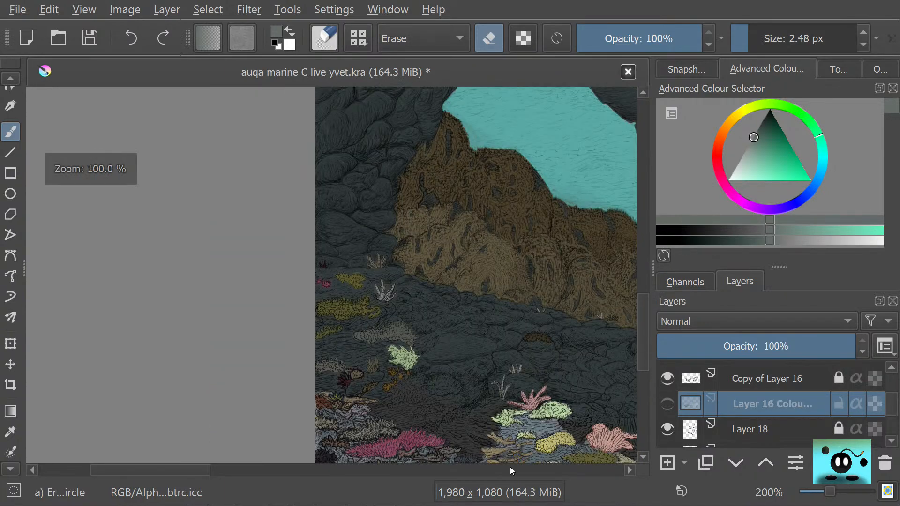
scroll(511, 439, "up", 2)
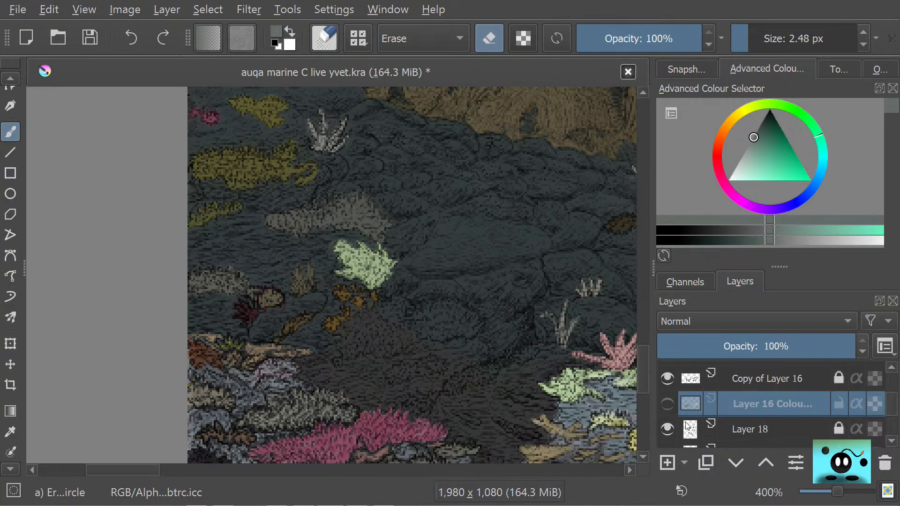
left_click(674, 404)
left_click(674, 405)
left_click(674, 405)
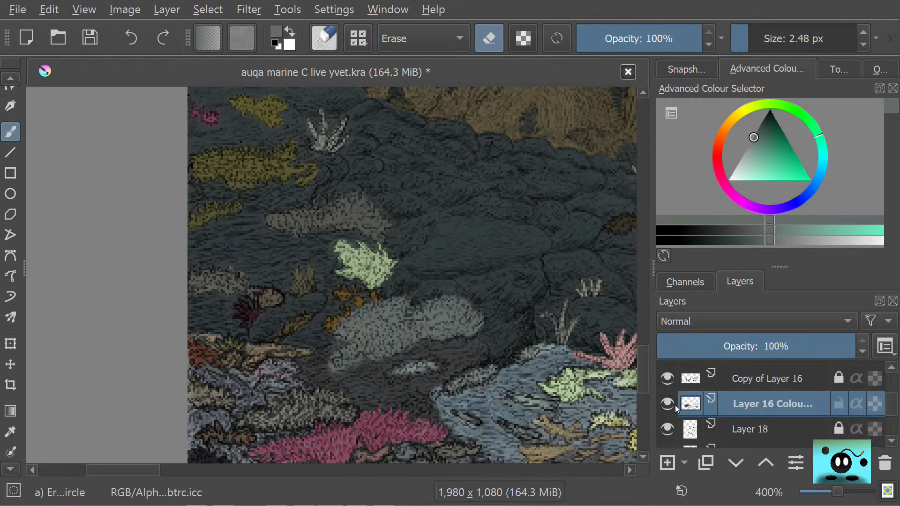
Step: Hide the Background layer and return to Layer 16 Coloured in the layer stack
scroll(700, 424, "down", 2)
scroll(700, 424, "down", 5)
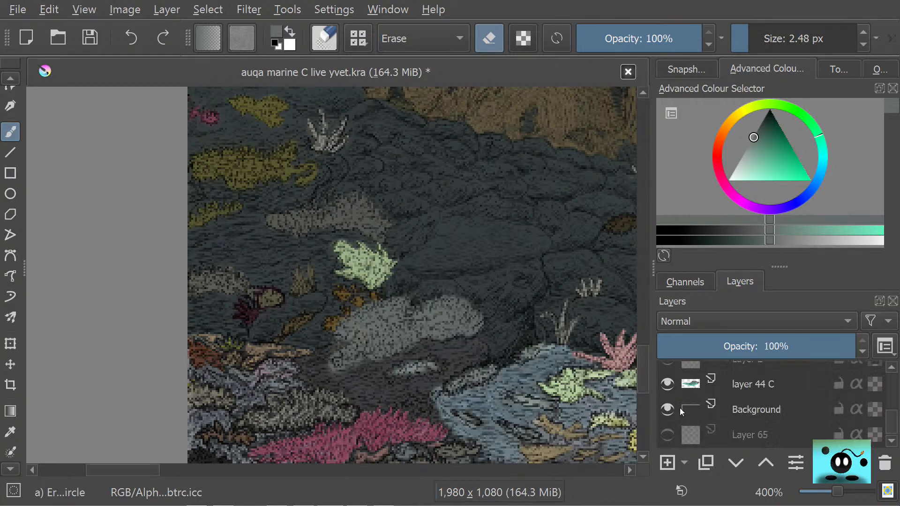
left_click(669, 409)
scroll(680, 412, "up", 6)
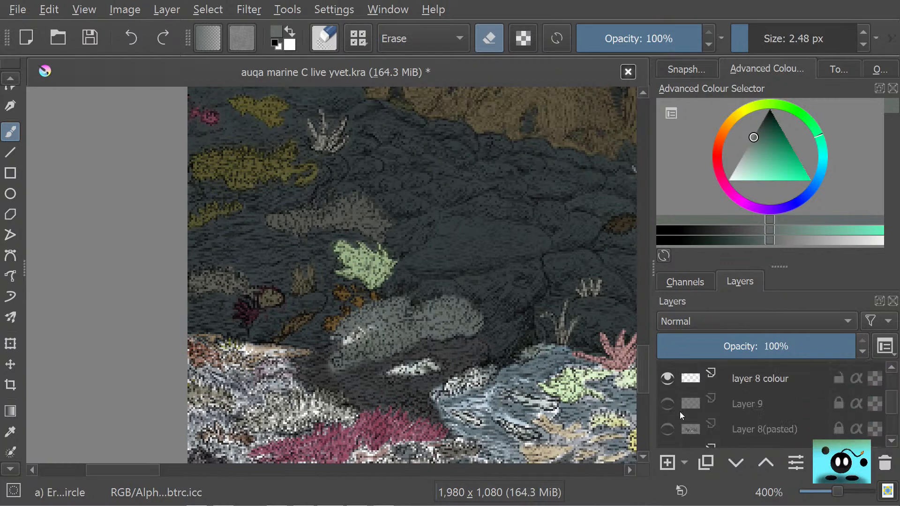
scroll(680, 413, "up", 3)
scroll(680, 412, "down", 2)
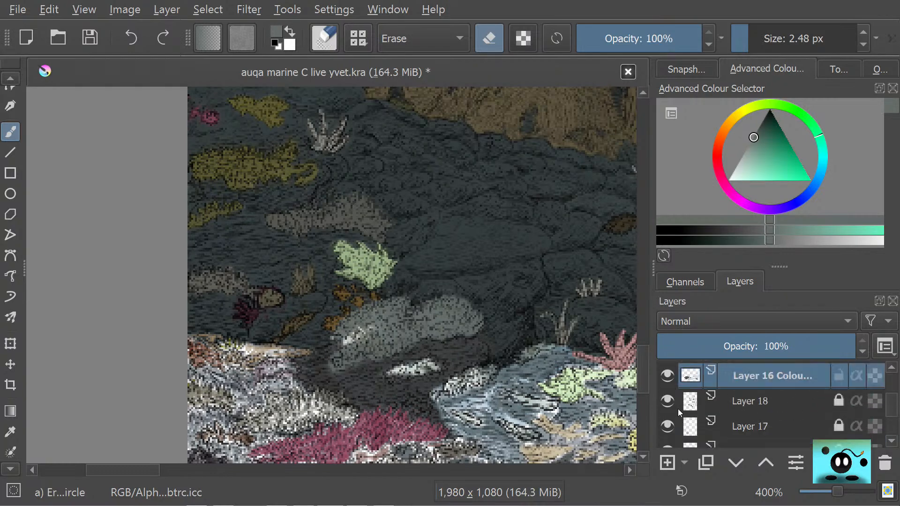
scroll(678, 409, "up", 2)
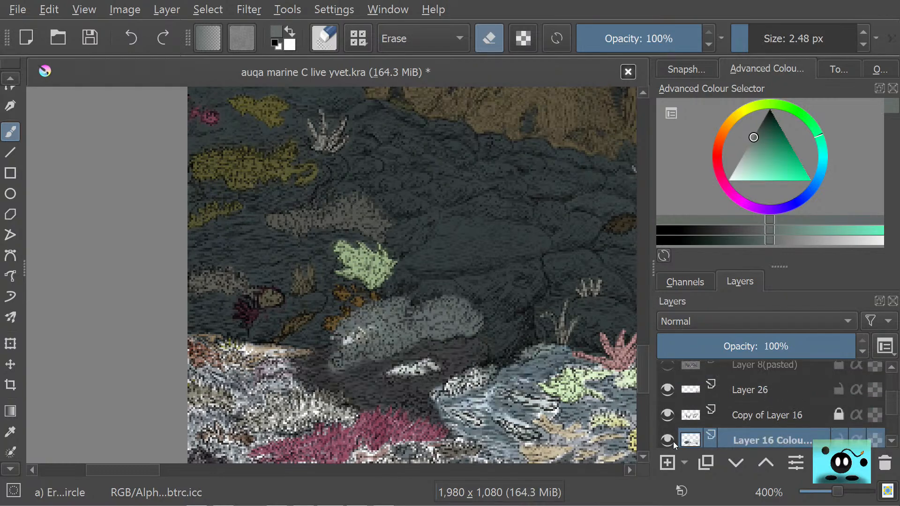
Step: Toggle Layer 16 Coloured off to compare its colouring with the bare line work beneath
left_click(674, 442)
left_click(674, 442)
left_click(673, 442)
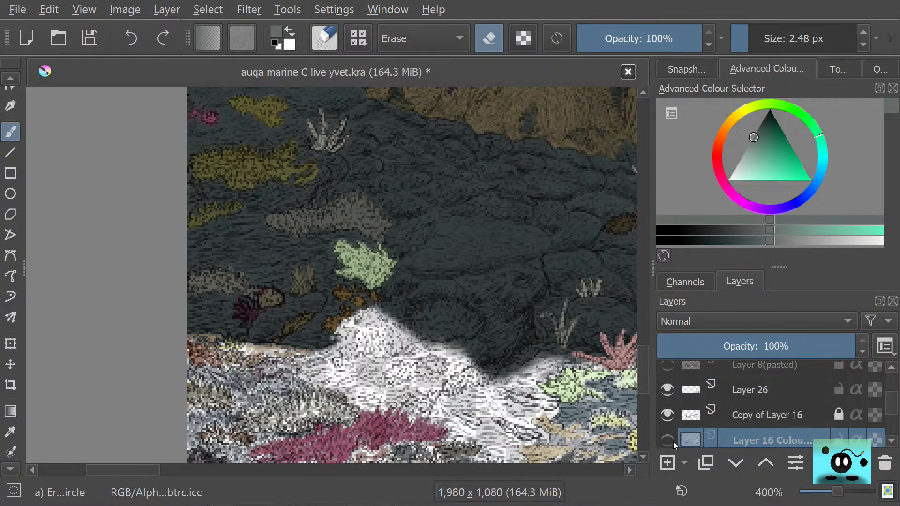
scroll(472, 323, "down", 1)
scroll(471, 324, "down", 1)
scroll(408, 300, "up", 3)
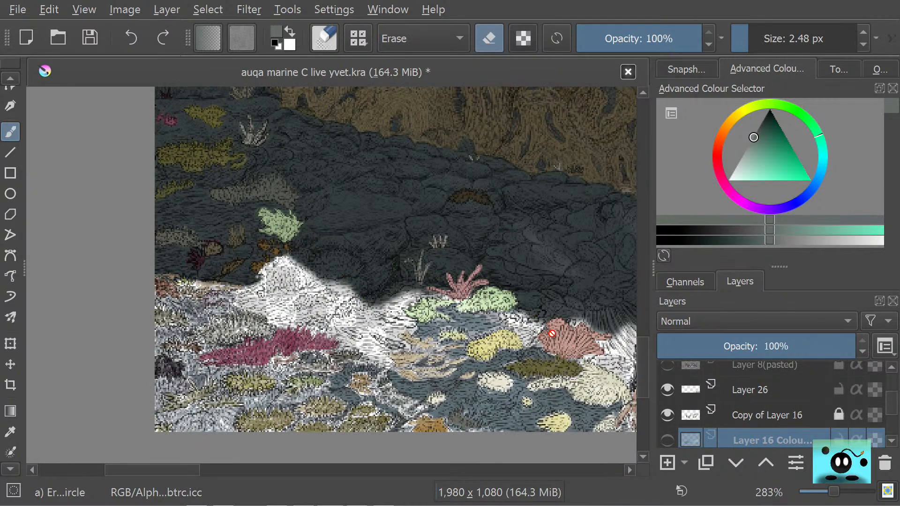
Step: Show Layer 16 Coloured and toggle the Copy of Layer 16 line art to inspect the colours under it
left_click(666, 441)
left_click(666, 414)
left_click(667, 414)
left_click(667, 415)
left_click(667, 414)
left_click(667, 415)
left_click(667, 415)
left_click(667, 415)
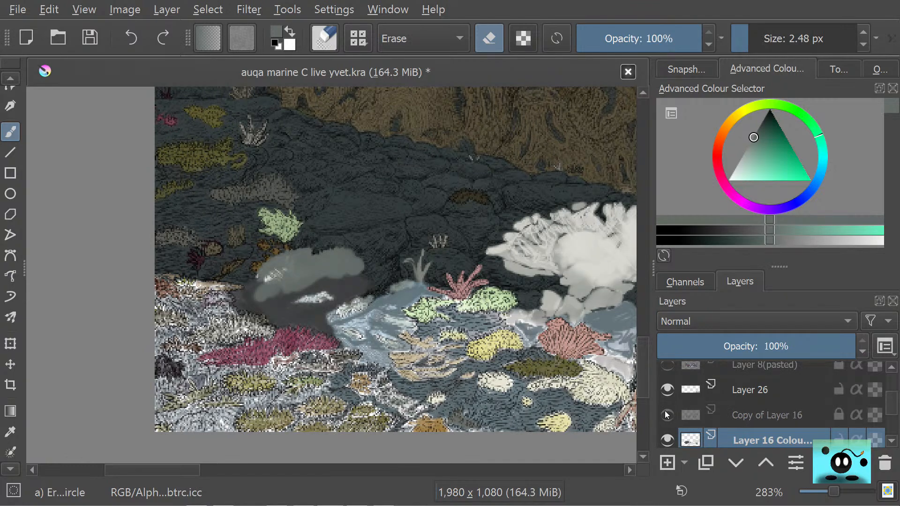
left_click(667, 414)
Step: Switch Layer 16 Coloured on and off repeatedly to examine which corals and rocks it colours across the reef floor
left_click(666, 434)
left_click(667, 434)
left_click(666, 434)
left_click(666, 434)
left_click(667, 434)
left_click(666, 434)
left_click(666, 433)
left_click(667, 440)
left_click(667, 440)
left_click(667, 441)
left_click(667, 441)
left_click(666, 441)
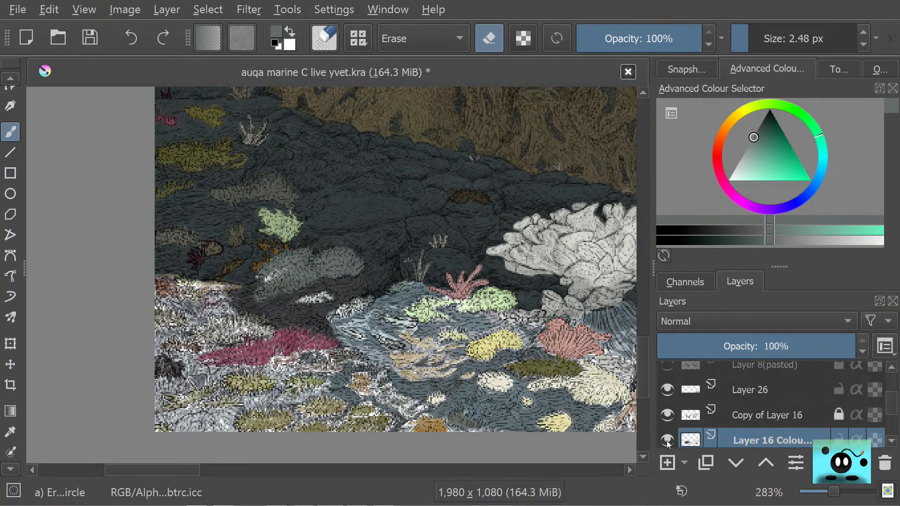
left_click(667, 441)
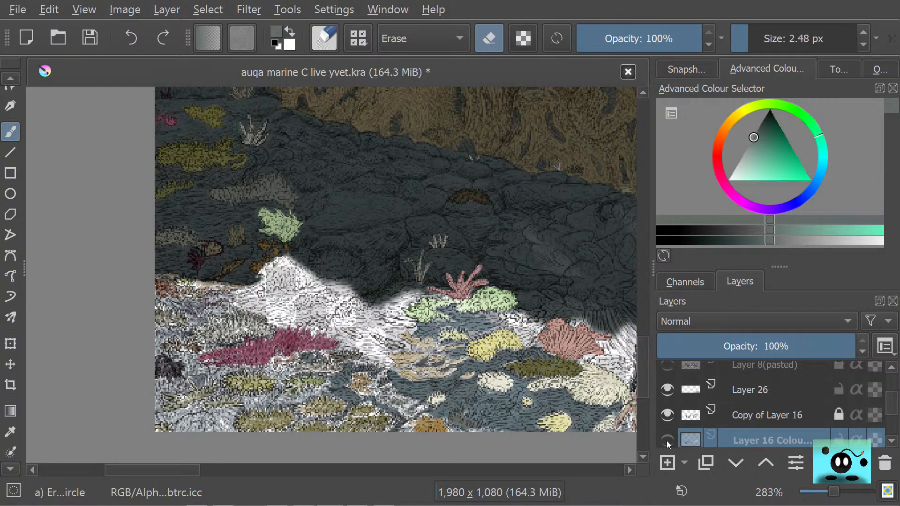
left_click(667, 441)
left_click(667, 441)
scroll(588, 349, "down", 3)
scroll(320, 295, "up", 2)
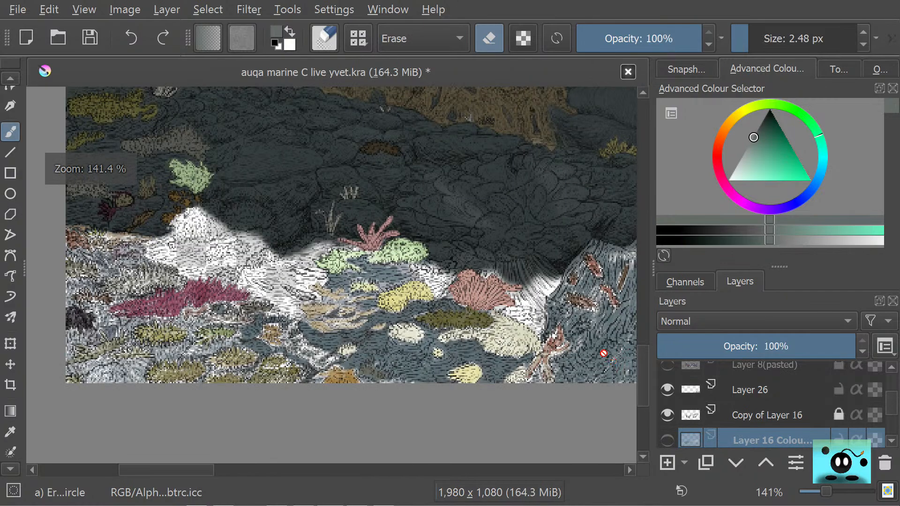
scroll(320, 296, "up", 1)
scroll(320, 296, "down", 1)
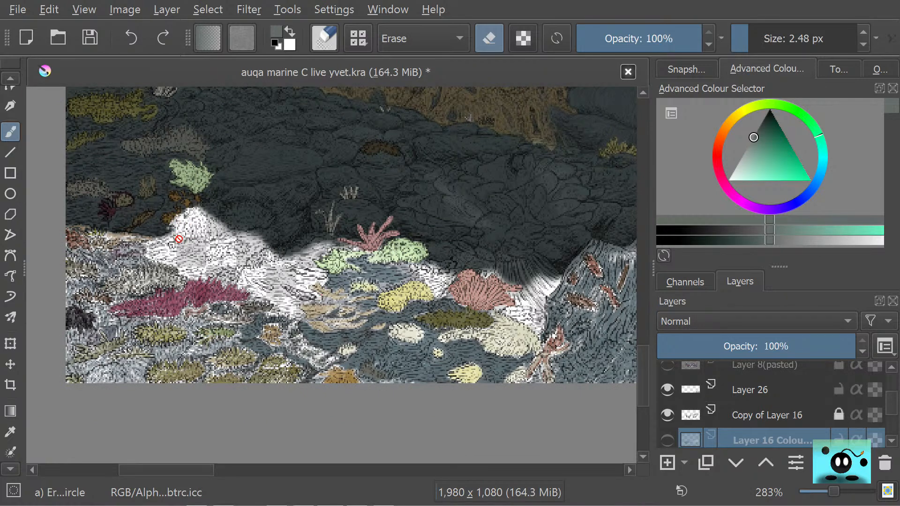
Step: Redisplay Layer 16 Coloured and compare the white and grey corals with and without their colour and line layers
left_click(668, 442)
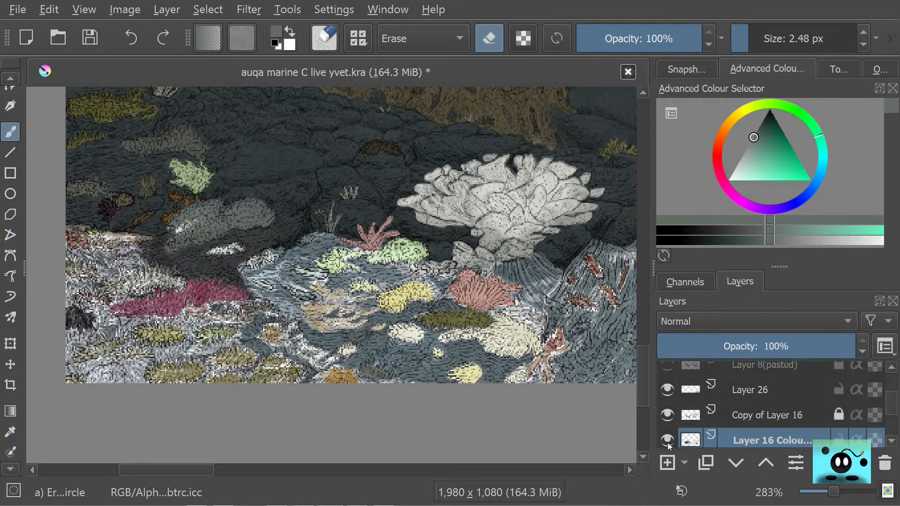
left_click(668, 441)
left_click(667, 441)
left_click(668, 440)
left_click(667, 443)
left_click(669, 418)
left_click(670, 417)
left_click(670, 419)
left_click(670, 419)
left_click(672, 427)
left_click(673, 423)
Step: Sample the dark grey rock below the grey coral and paint over the coral's blurry lower-left edge with the 10 px Pencil-2 brush
key("slash")
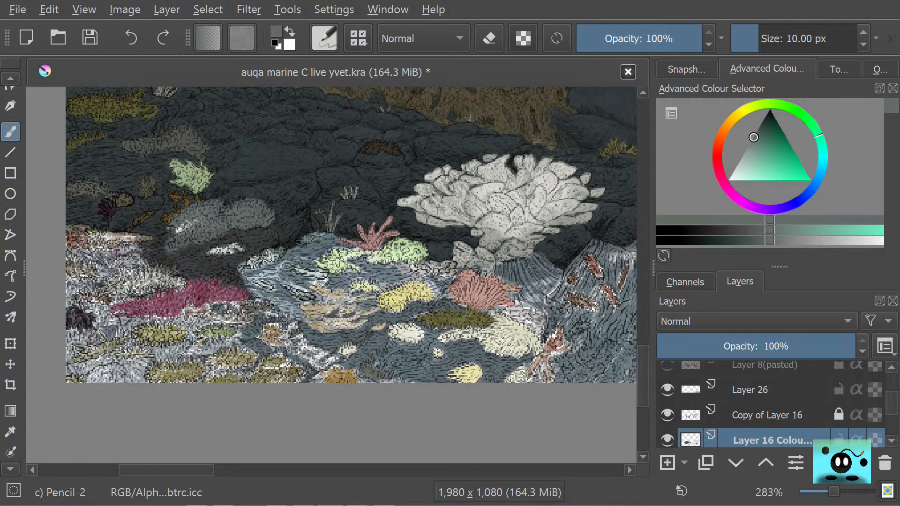
left_click(667, 440)
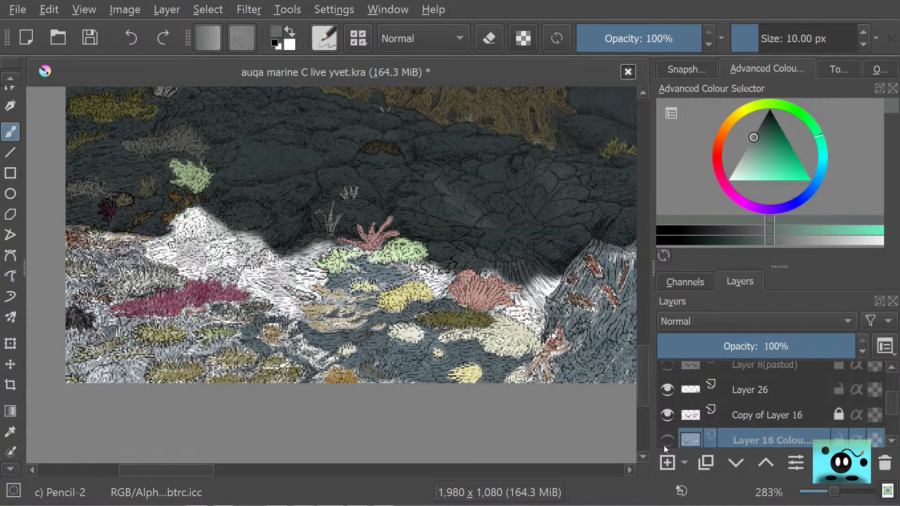
left_click(667, 440)
mouse_move(659, 428)
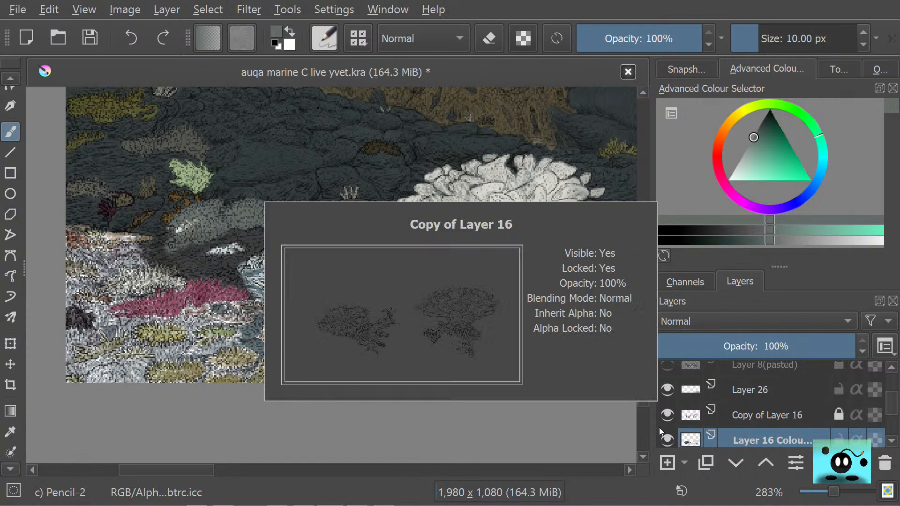
scroll(659, 428, "up", 5)
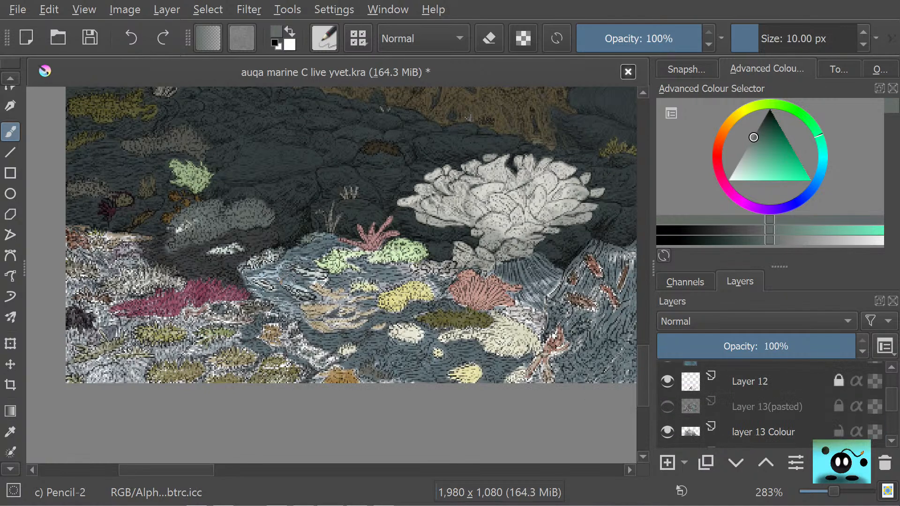
scroll(142, 232, "up", 1)
scroll(141, 232, "up", 3)
scroll(132, 140, "down", 2)
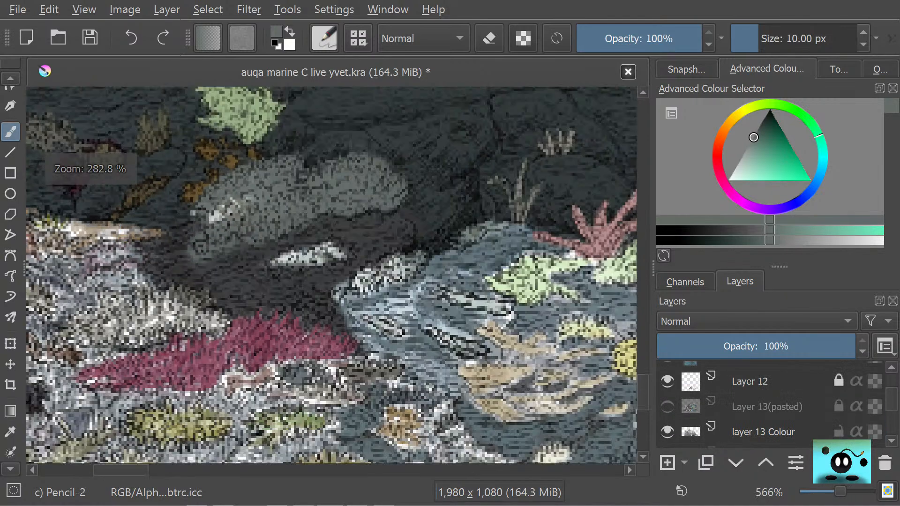
scroll(131, 140, "up", 1)
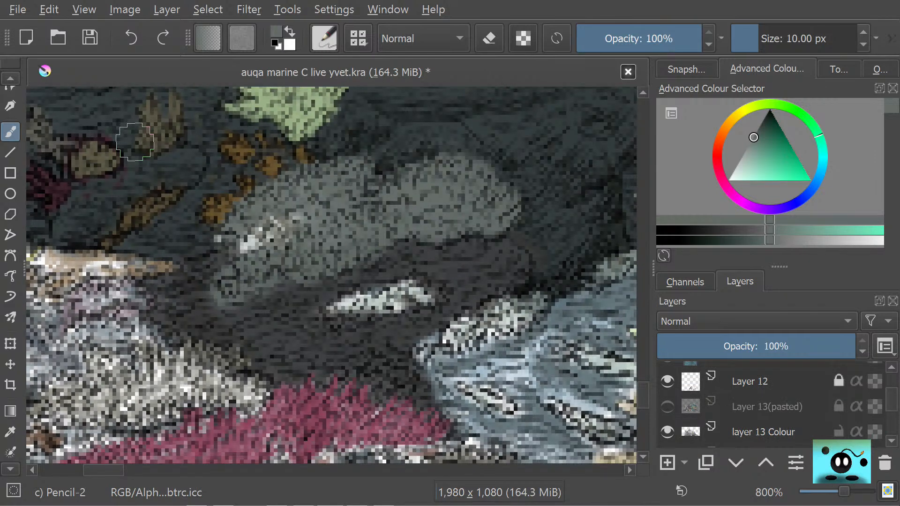
key("p")
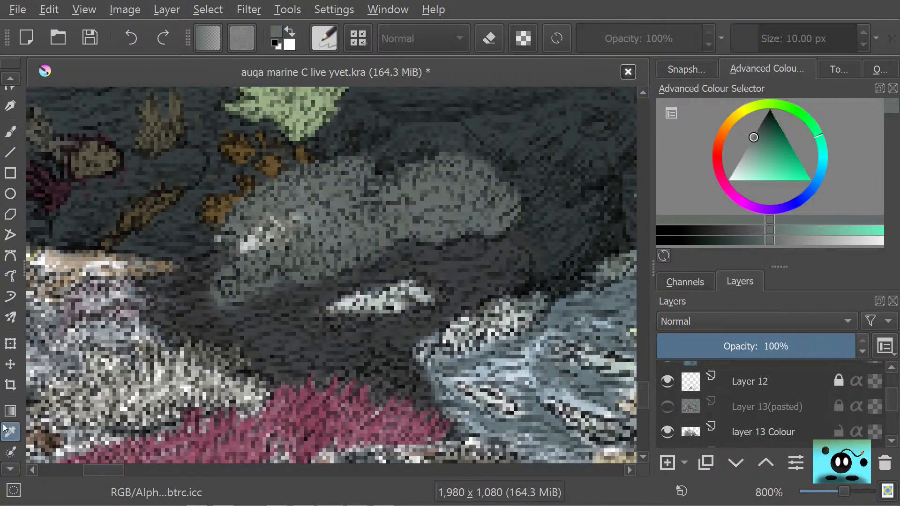
left_click(282, 340)
key("b")
mouse_move(205, 289)
left_mouse_down()
mouse_move(252, 243)
mouse_move(224, 252)
mouse_move(223, 243)
mouse_move(209, 256)
mouse_move(172, 324)
mouse_move(199, 307)
mouse_move(240, 318)
mouse_move(291, 299)
left_mouse_up()
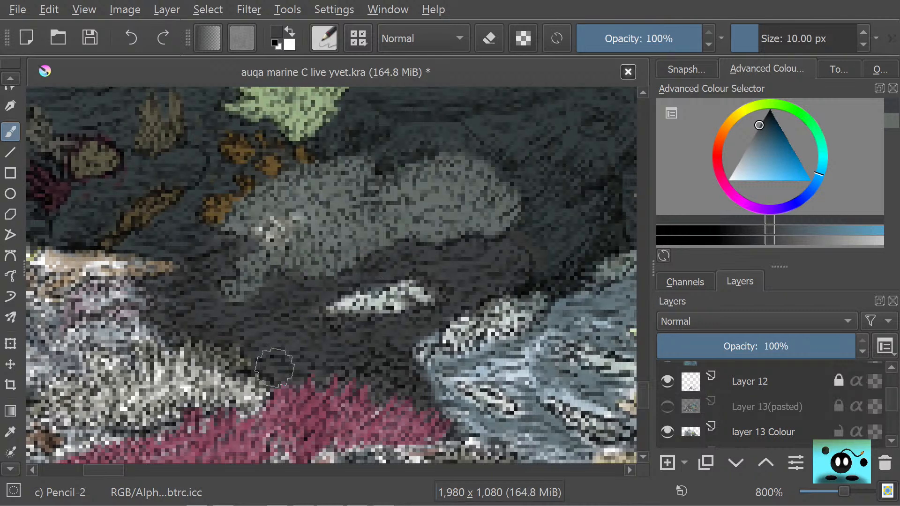
Step: Toggle the visibility of Layer 16 Coloured to check the repainted coral edge and nearby rocks against the uncoloured artwork
scroll(107, 472, "right", 2)
scroll(108, 471, "right", 1)
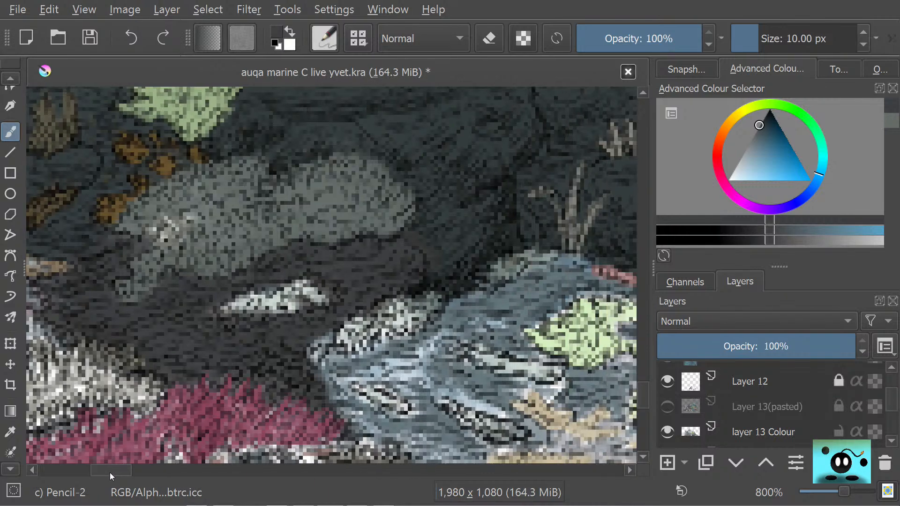
scroll(116, 472, "right", 1)
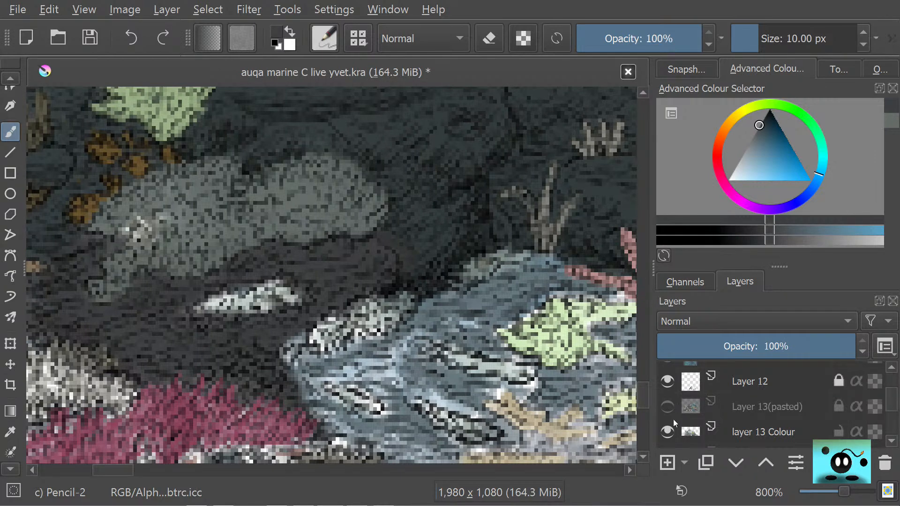
scroll(885, 394, "up", 1)
scroll(893, 403, "down", 3)
scroll(892, 404, "down", 10)
scroll(887, 389, "up", 10)
scroll(888, 402, "up", 4)
scroll(887, 403, "down", 1)
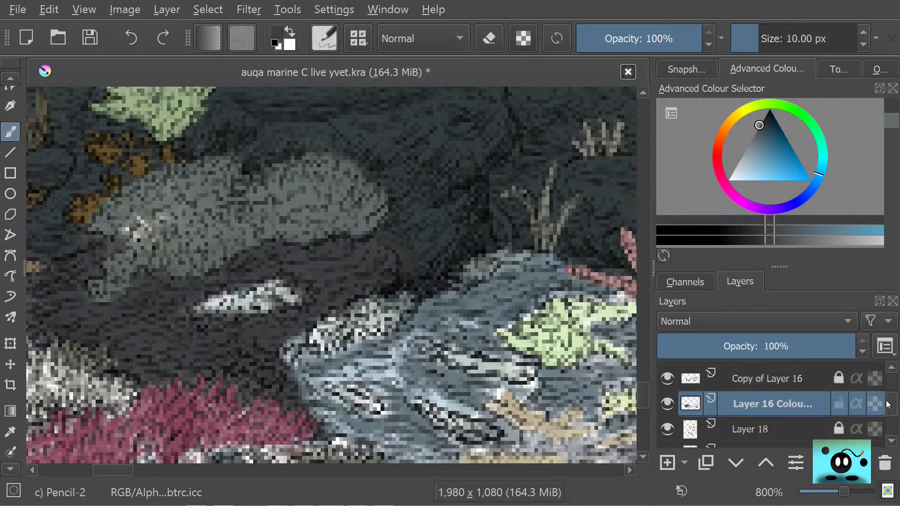
left_click(665, 402)
left_click(666, 401)
left_click(666, 402)
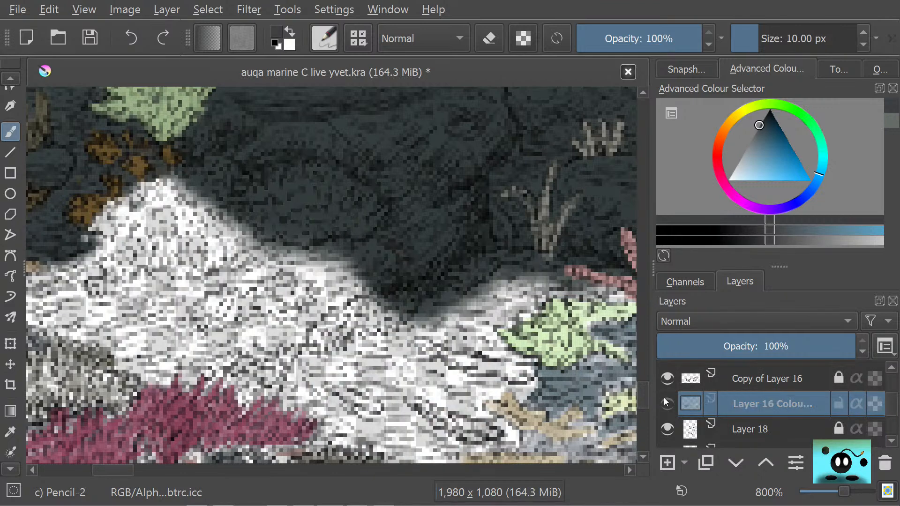
left_click(667, 402)
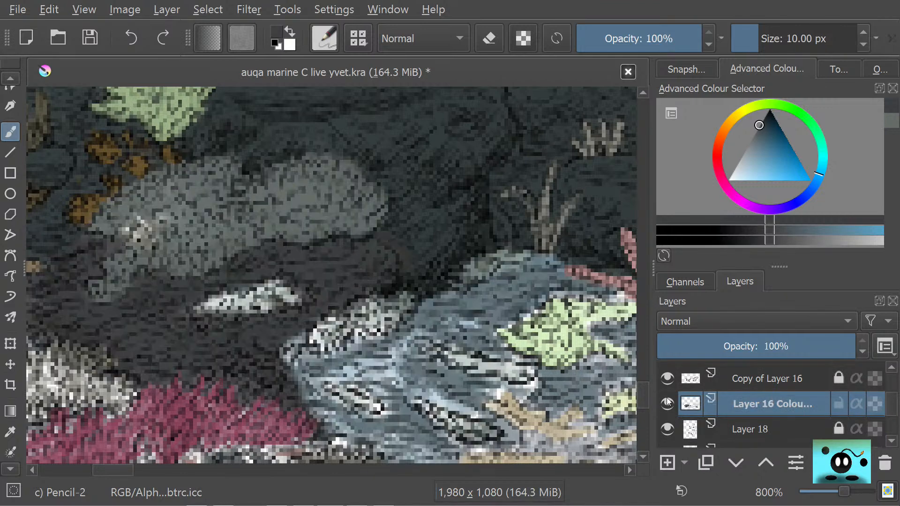
left_click(667, 396)
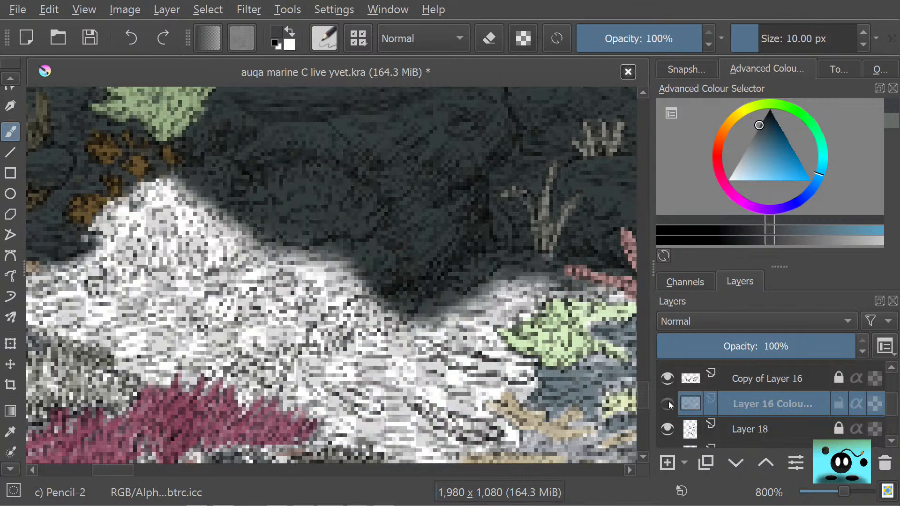
left_click(667, 394)
left_click(666, 393)
left_click(667, 395)
left_click(666, 395)
left_click(666, 393)
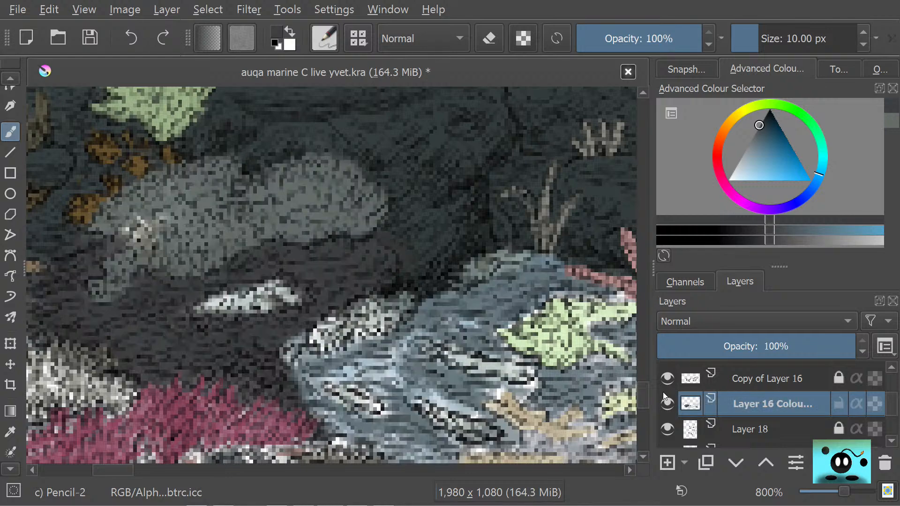
left_click(666, 394)
left_click(667, 395)
mouse_move(666, 382)
Step: Sample the coral's mid grey and paint over the white specks near its left end
left_click(7, 436)
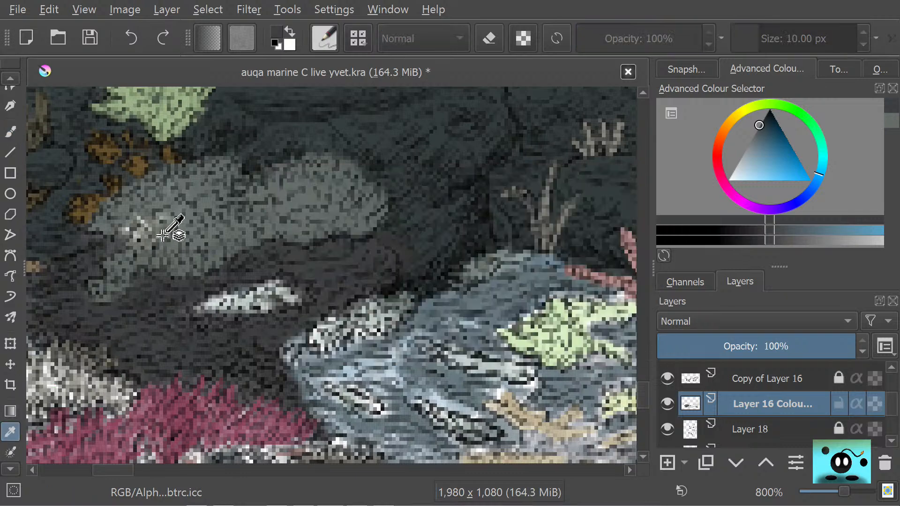
left_click(305, 206)
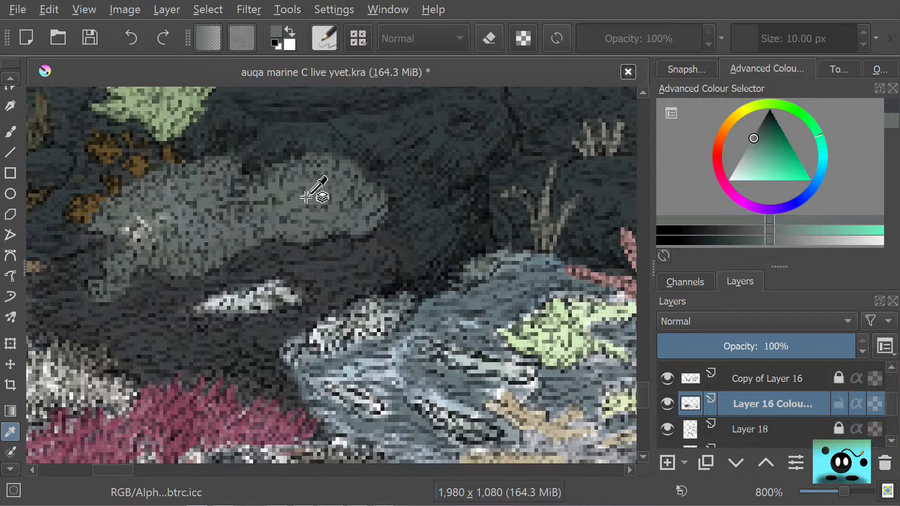
left_click(10, 132)
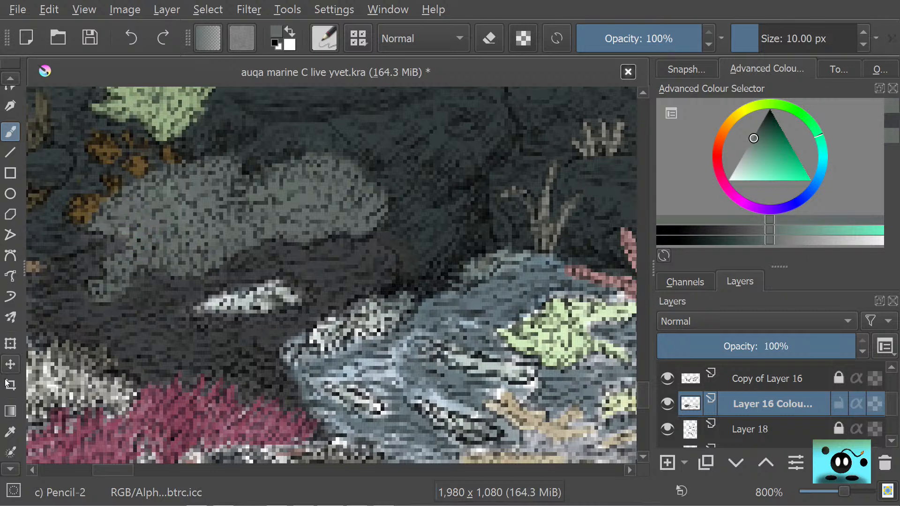
Step: Sample the dark grey rock below the grey coral and paint over the coral's rough left edge with the 10 px Pencil-2 brush
key("p")
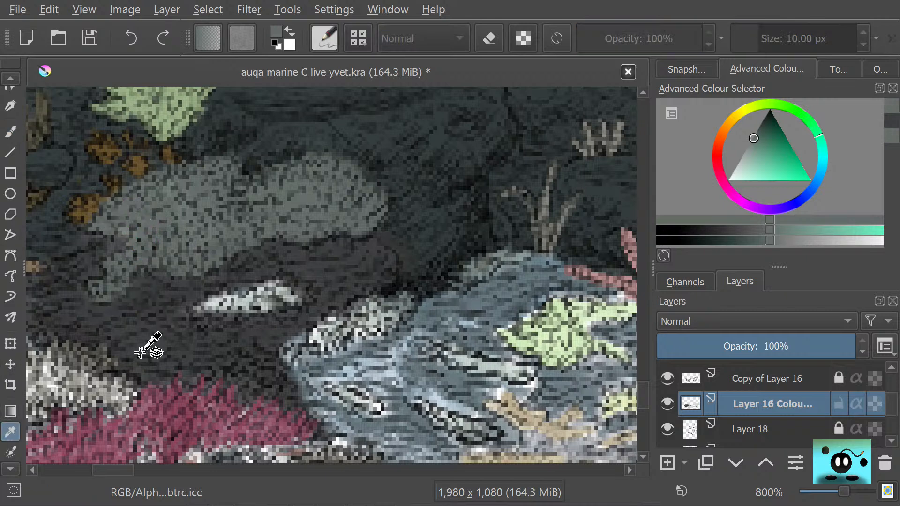
left_click(148, 341)
left_click(10, 133)
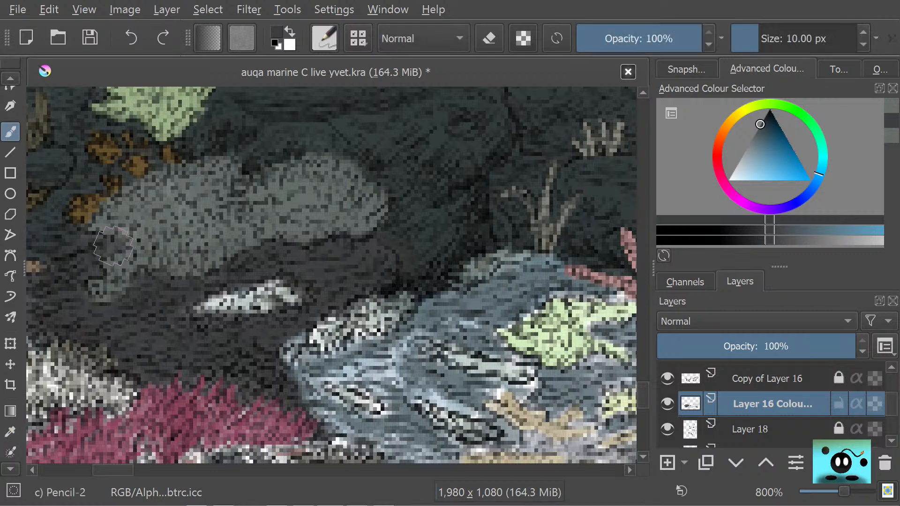
left_click_drag(124, 234, 99, 253)
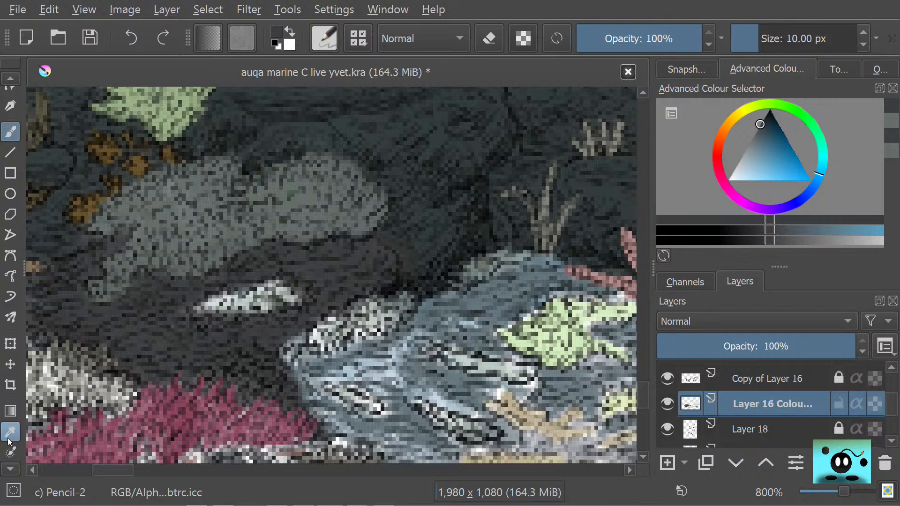
Step: Erase stray colour along the grey coral's upper edge with the 2.48 px circle eraser
key("e")
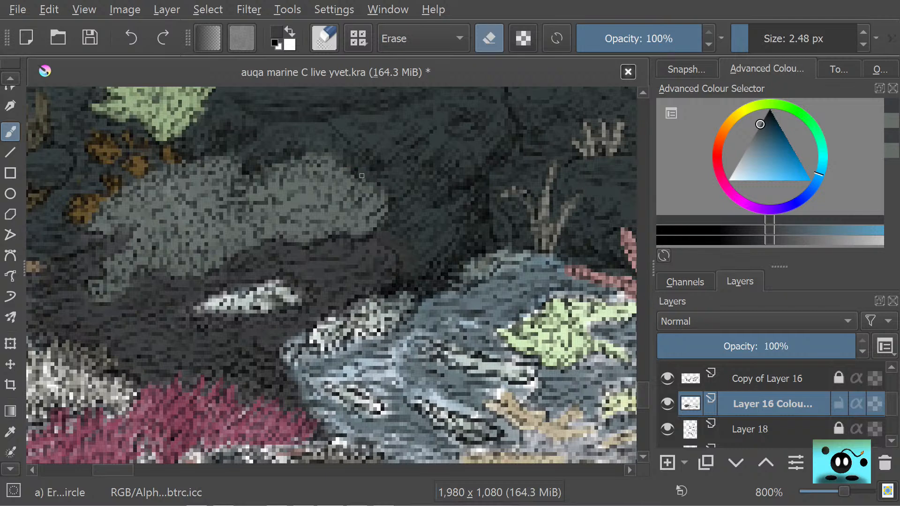
left_click_drag(383, 181, 384, 185)
left_click_drag(311, 149, 310, 152)
left_click_drag(156, 168, 163, 169)
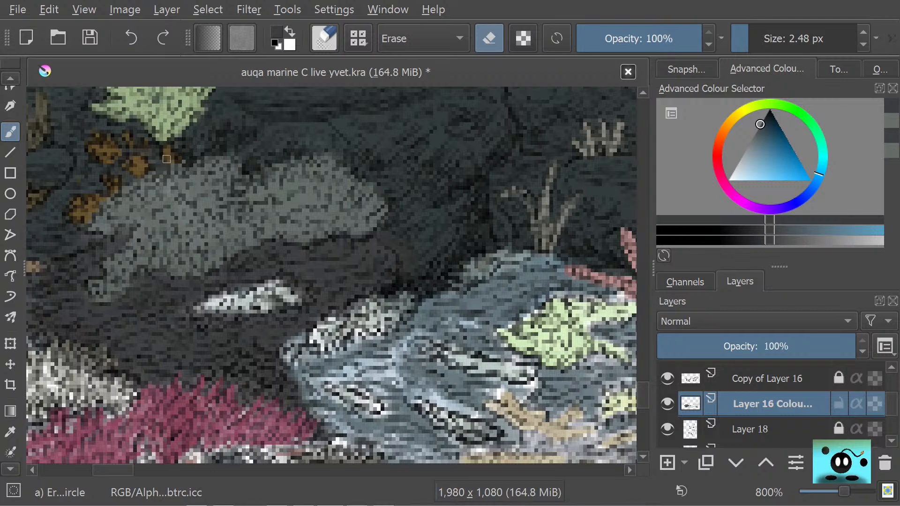
left_click_drag(180, 166, 180, 167)
Step: Sample the grey-green of the rock beside the blue-grey rock and paint over the white patch below the grey coral with the 10 px Pencil-2 brush
left_click(11, 433)
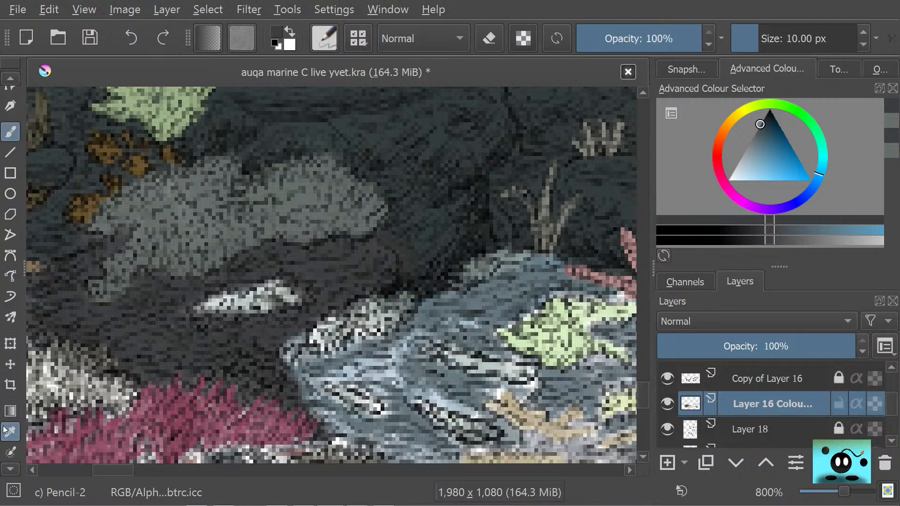
key("p")
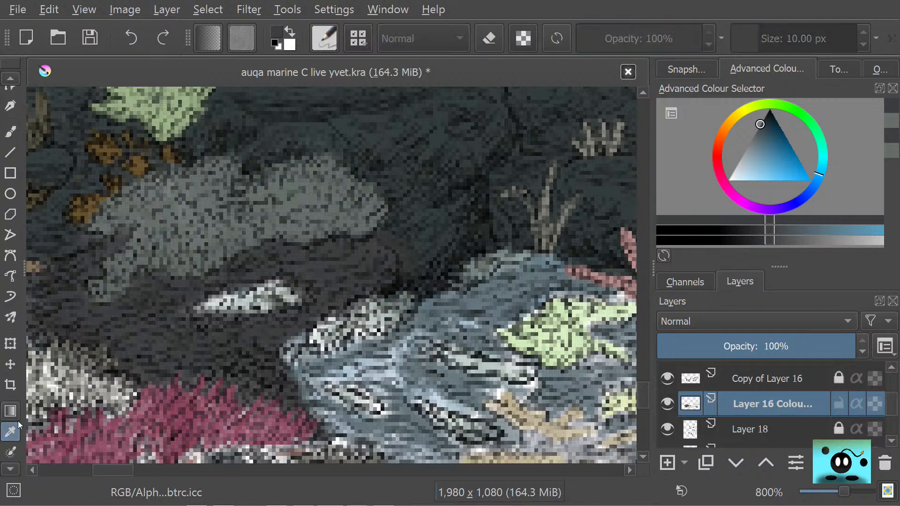
left_click(400, 313)
left_click(3, 132)
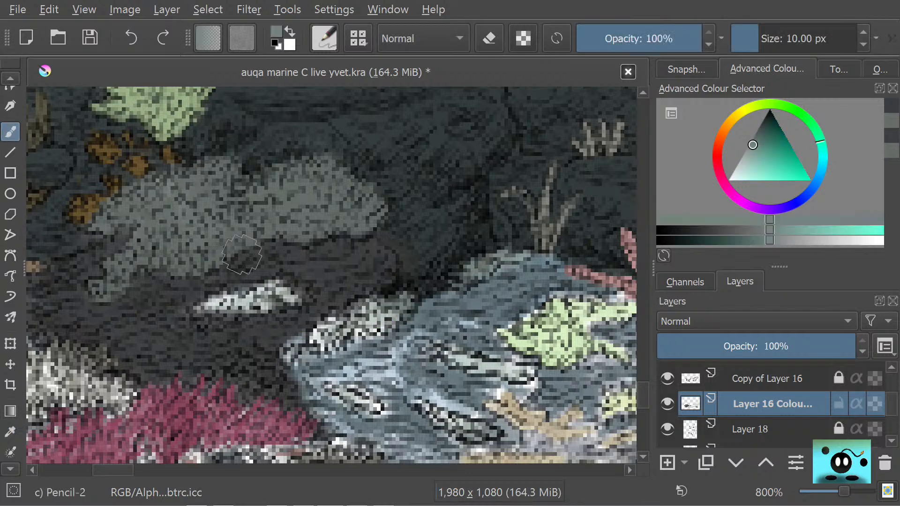
mouse_move(298, 299)
left_mouse_down()
mouse_move(268, 310)
mouse_move(268, 291)
mouse_move(253, 296)
mouse_move(256, 309)
mouse_move(249, 290)
mouse_move(217, 313)
mouse_move(217, 301)
mouse_move(200, 323)
left_mouse_up()
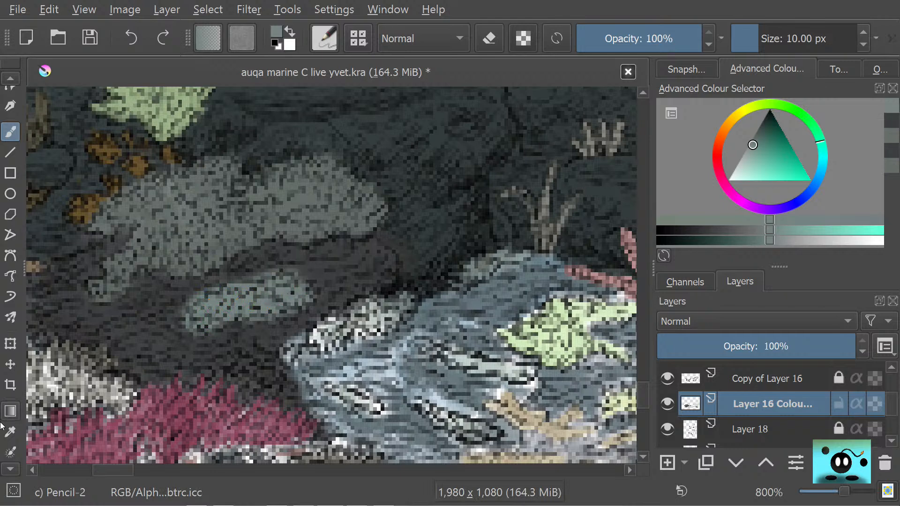
Step: Trim the edges of the grey-green patch with the sampled dark rock colour and reduce the brush size to 2.48 px
left_click(11, 431)
left_click(159, 346)
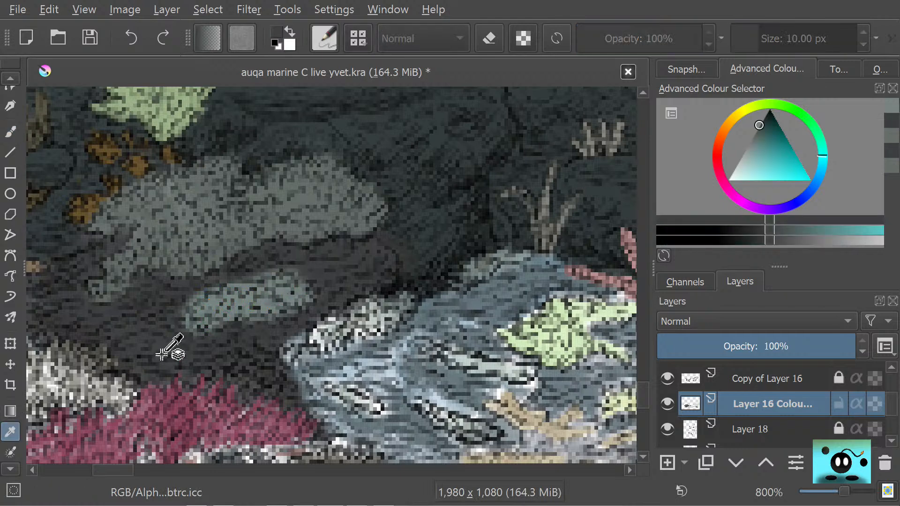
left_click(10, 133)
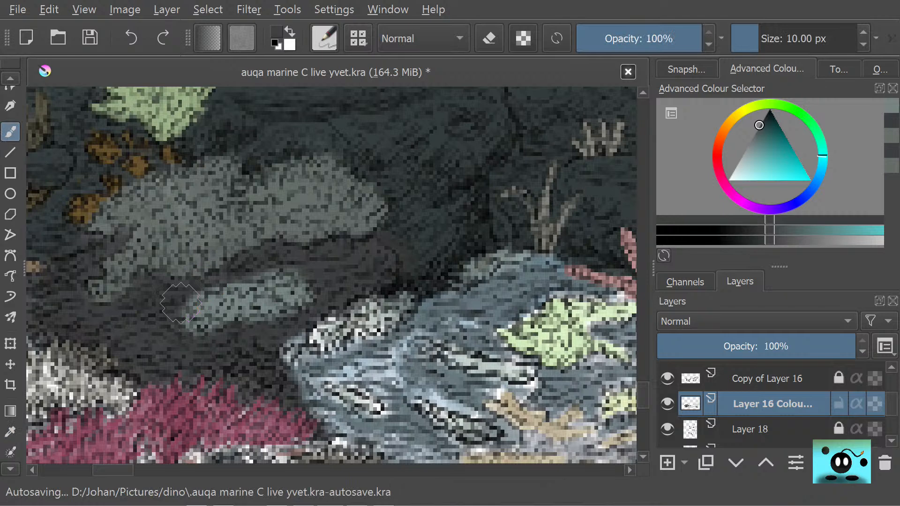
mouse_move(188, 294)
left_mouse_down()
mouse_move(217, 284)
mouse_move(186, 303)
mouse_move(182, 316)
mouse_move(181, 307)
mouse_move(194, 338)
left_mouse_up()
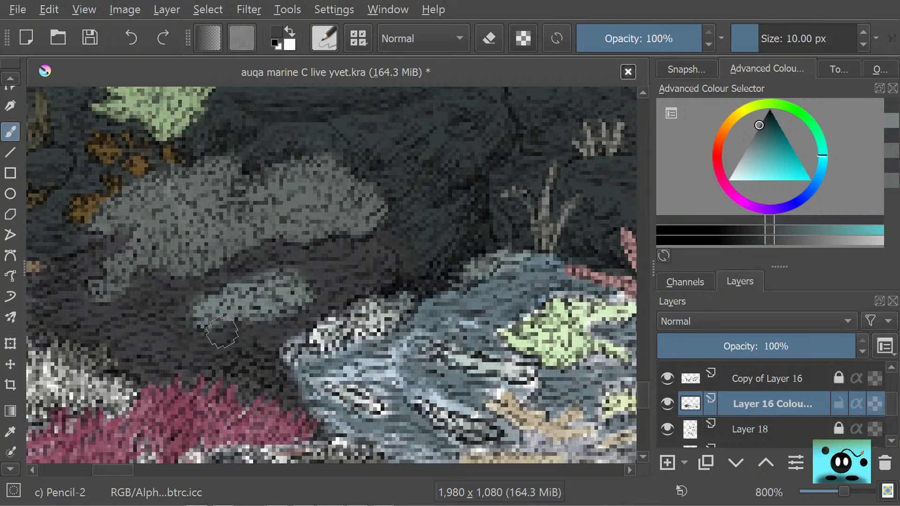
left_click_drag(256, 322, 269, 328)
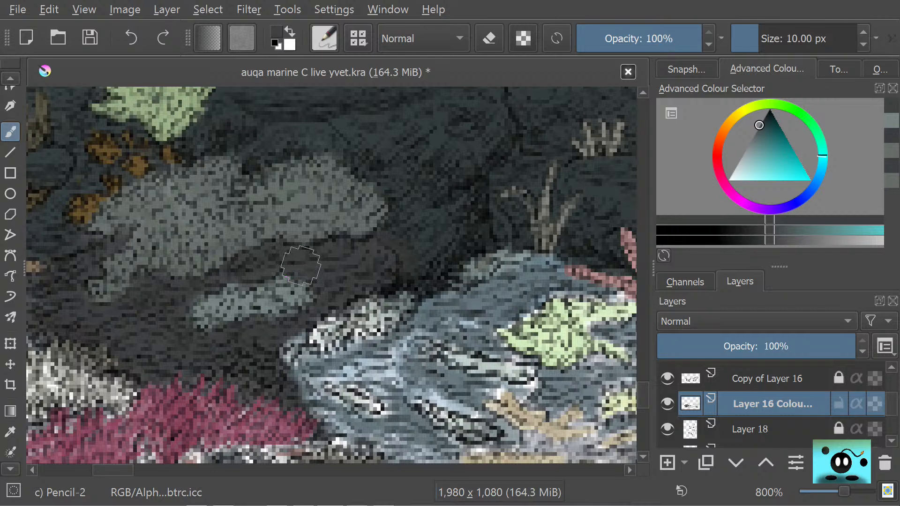
left_click_drag(753, 38, 751, 39)
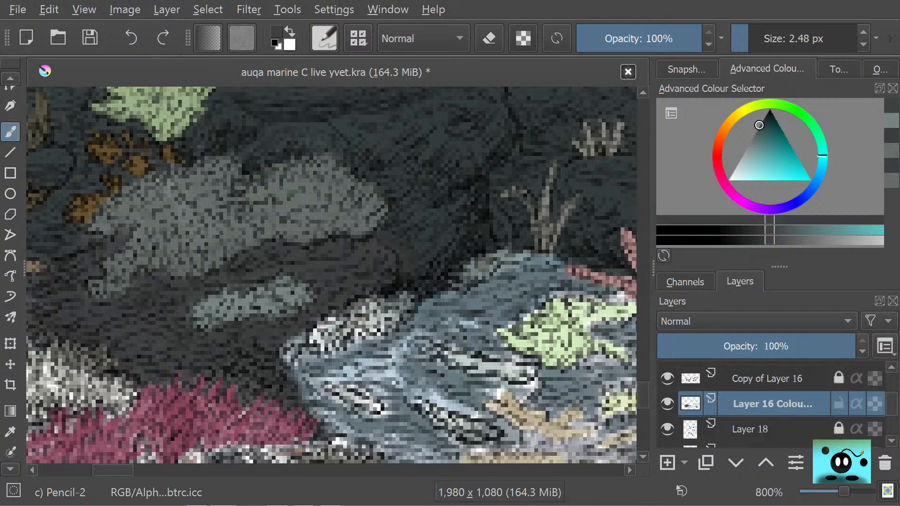
Step: Sample the brown beside the orange corals, undo the last stroke, and erase along the grey coral's upper-left edge with the 2.48 px eraser
left_click(104, 206)
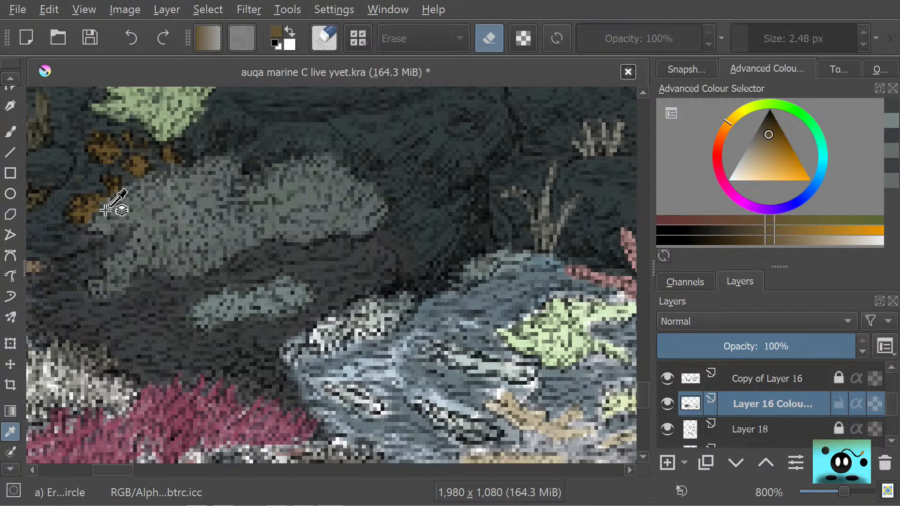
left_click(10, 131)
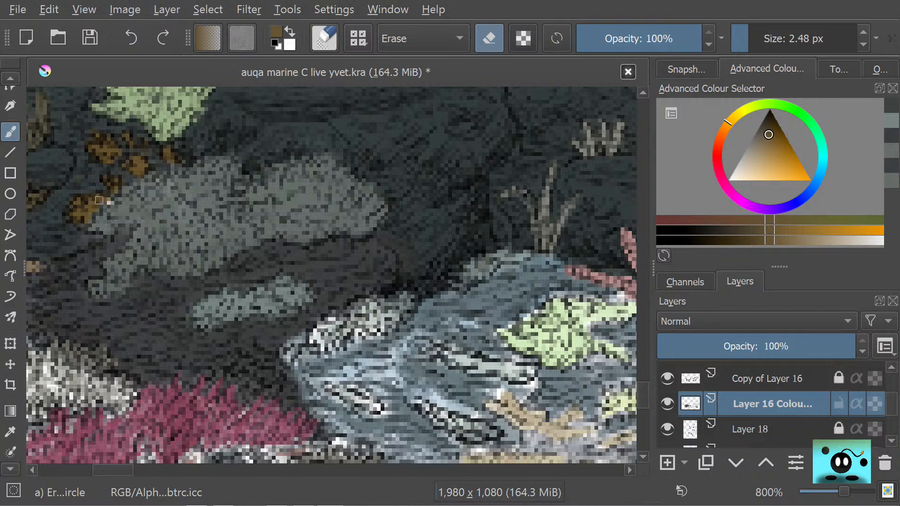
key("ctrl+z")
left_click_drag(132, 184, 103, 186)
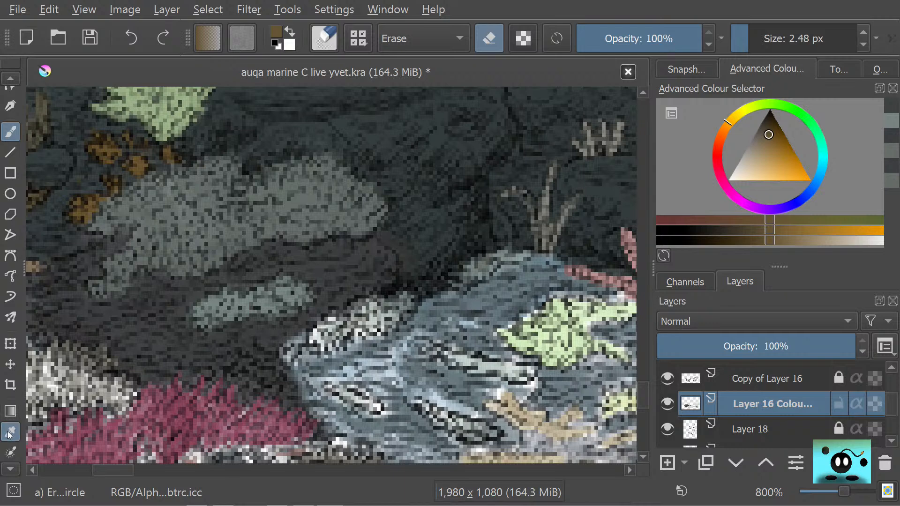
Step: Sample the dark grey rock and paint along the left edge of the blue-grey rock with the 2.48 px Pencil-2 brush
key("/")
key("p")
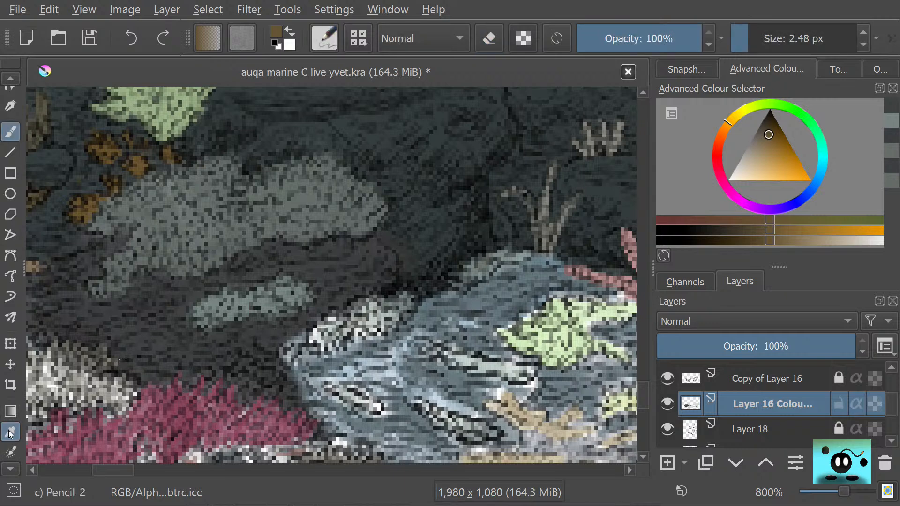
left_click(140, 351)
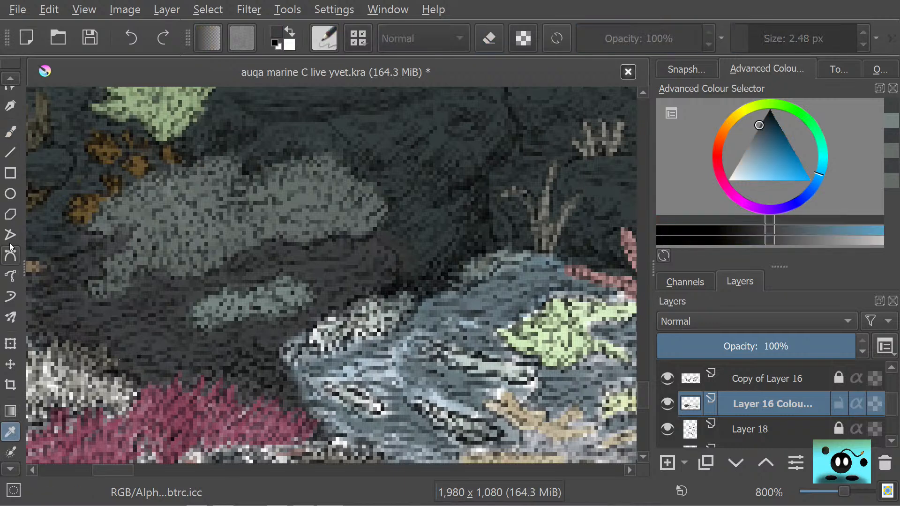
left_click(4, 136)
mouse_move(298, 331)
left_mouse_down()
mouse_move(281, 359)
mouse_move(300, 335)
mouse_move(288, 360)
left_mouse_up()
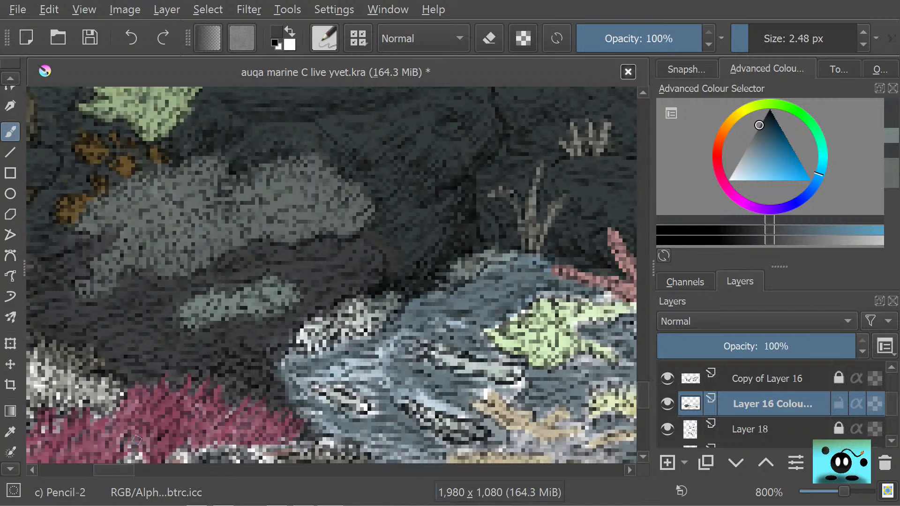
Step: Toggle the visibility of Layer 16 Coloured to check the blue-grey rock and neighbouring corals against the uncoloured artwork
mouse_move(114, 466)
left_mouse_down()
mouse_move(173, 459)
mouse_move(116, 460)
mouse_move(131, 459)
left_mouse_up()
left_click_drag(643, 392, 658, 419)
left_click(669, 404)
left_click(670, 405)
left_click(669, 403)
left_click(668, 402)
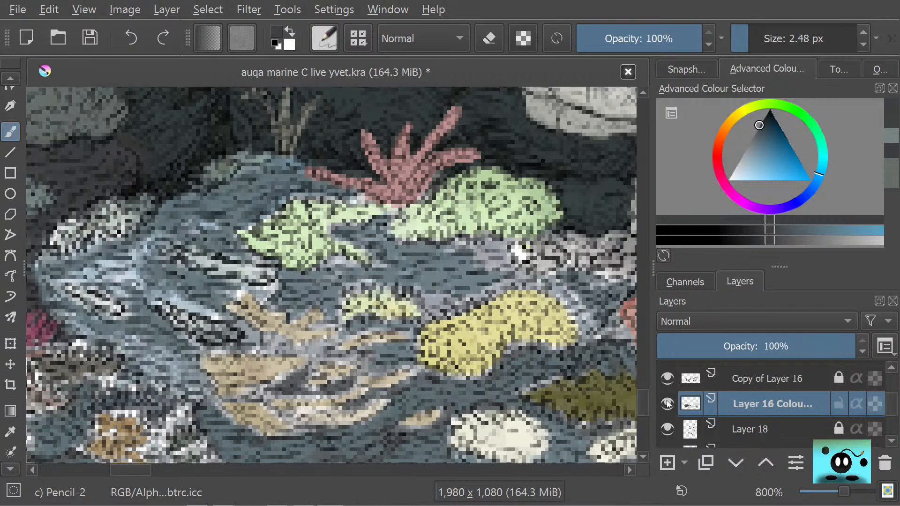
Step: Sample the grey-green at the end of the white speckled rock and paint the whole rock with the 2.48 px Pencil-2 brush
left_click_drag(131, 469, 118, 469)
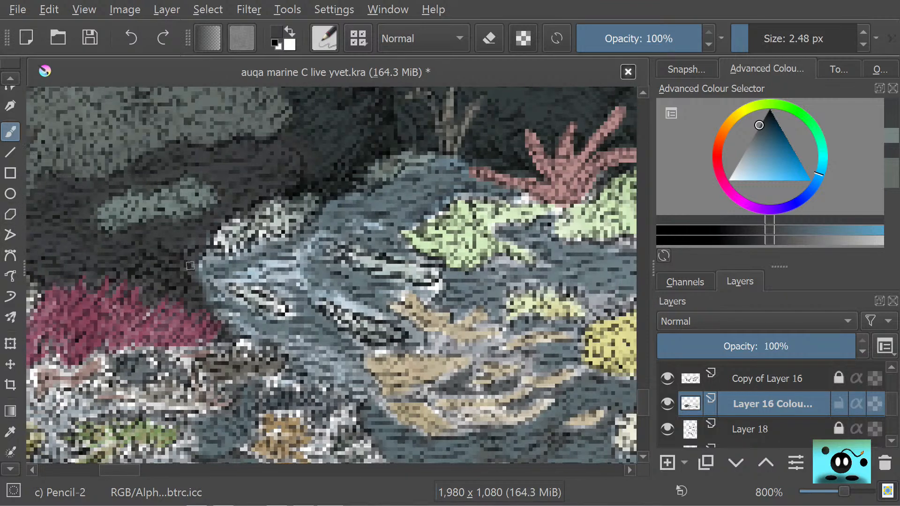
key("p")
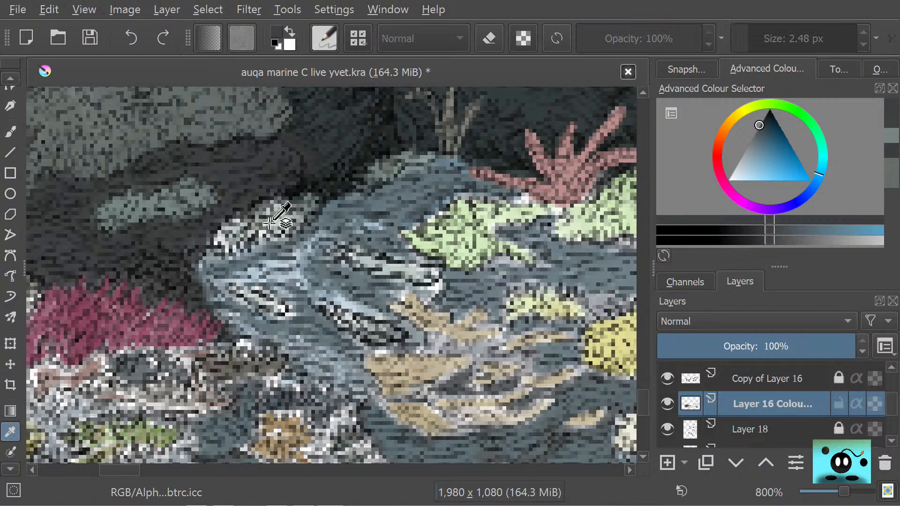
left_click(307, 213)
key("b")
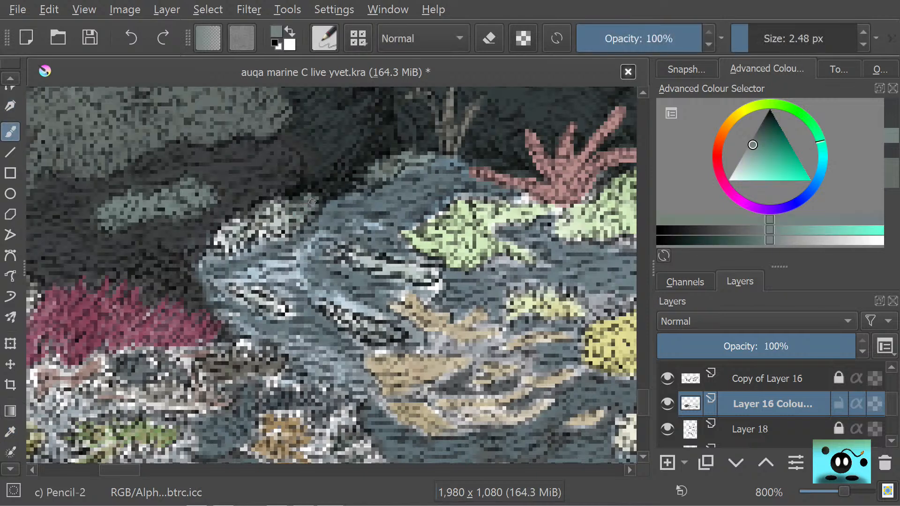
mouse_move(303, 207)
left_mouse_down()
mouse_move(280, 229)
mouse_move(250, 227)
mouse_move(254, 210)
mouse_move(248, 217)
mouse_move(263, 232)
mouse_move(317, 196)
mouse_move(327, 202)
mouse_move(344, 174)
mouse_move(284, 193)
left_mouse_up()
mouse_move(228, 234)
left_mouse_down()
mouse_move(220, 229)
mouse_move(199, 253)
mouse_move(218, 246)
mouse_move(208, 266)
mouse_move(282, 234)
left_mouse_up()
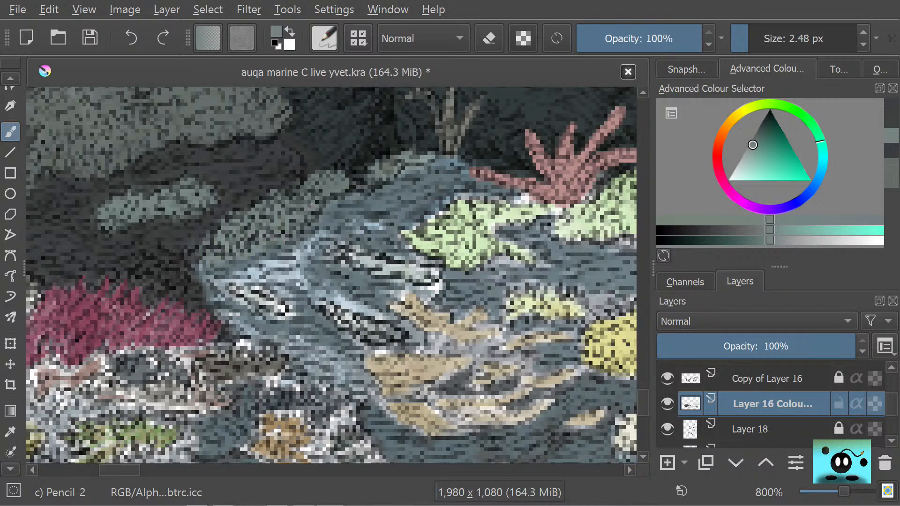
mouse_move(249, 234)
left_mouse_down()
mouse_move(249, 211)
mouse_move(238, 207)
mouse_move(256, 199)
mouse_move(216, 229)
left_mouse_up()
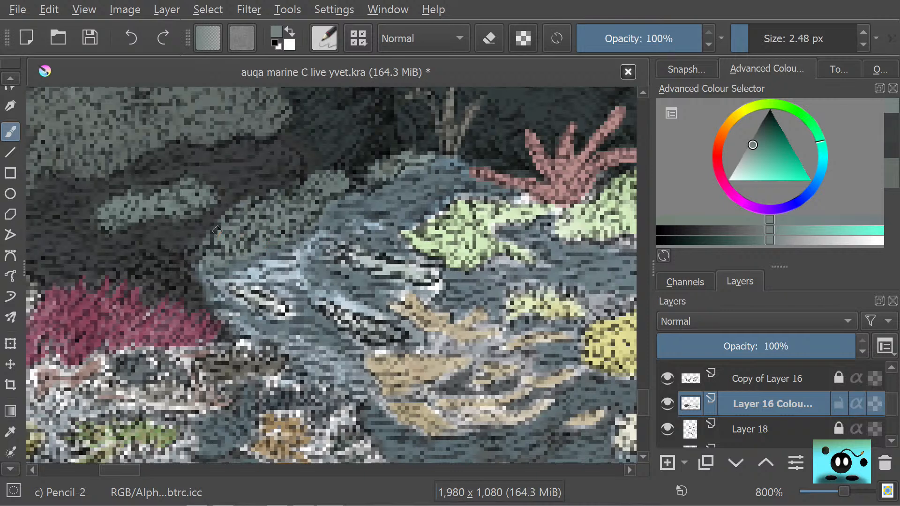
Step: Sample the dark grey rock and paint over the outer edge and upper-right tip of the grey-green rock
left_click(9, 430)
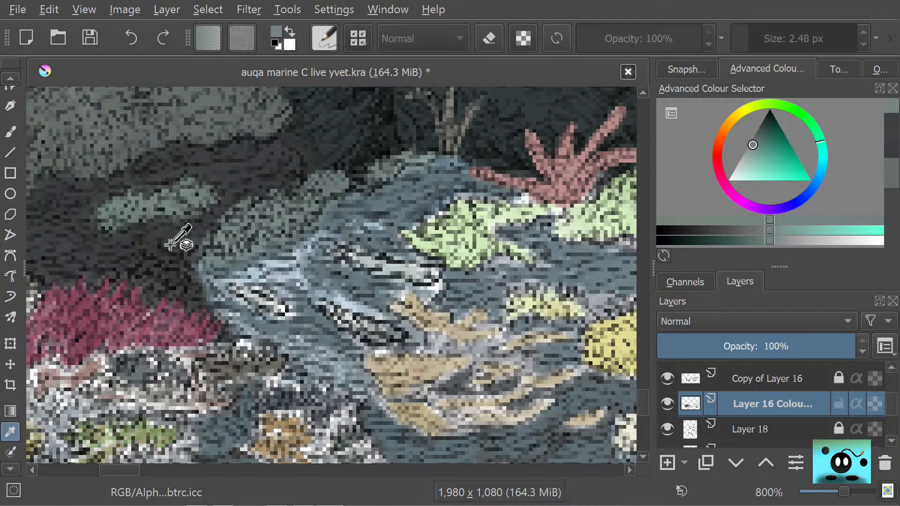
left_click(172, 243)
left_click(12, 133)
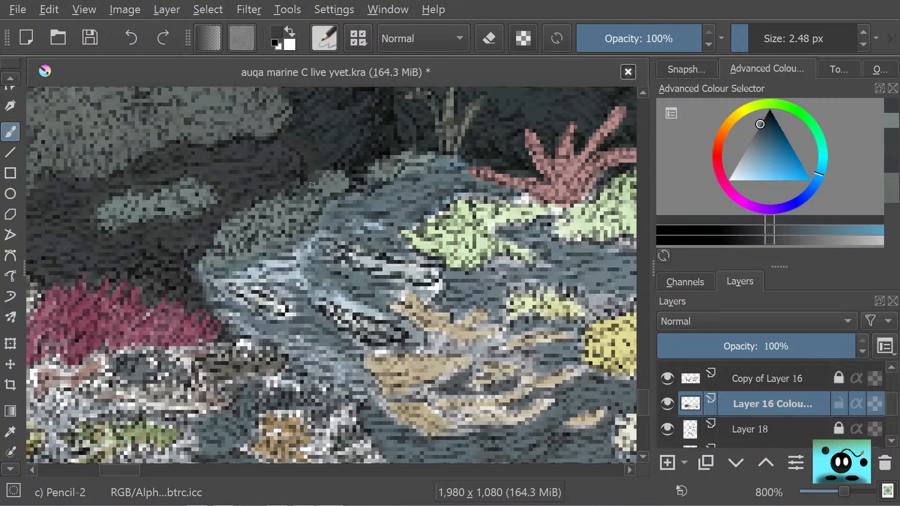
mouse_move(329, 193)
left_mouse_down()
mouse_move(328, 181)
mouse_move(334, 187)
mouse_move(341, 179)
mouse_move(348, 189)
mouse_move(320, 175)
left_mouse_up()
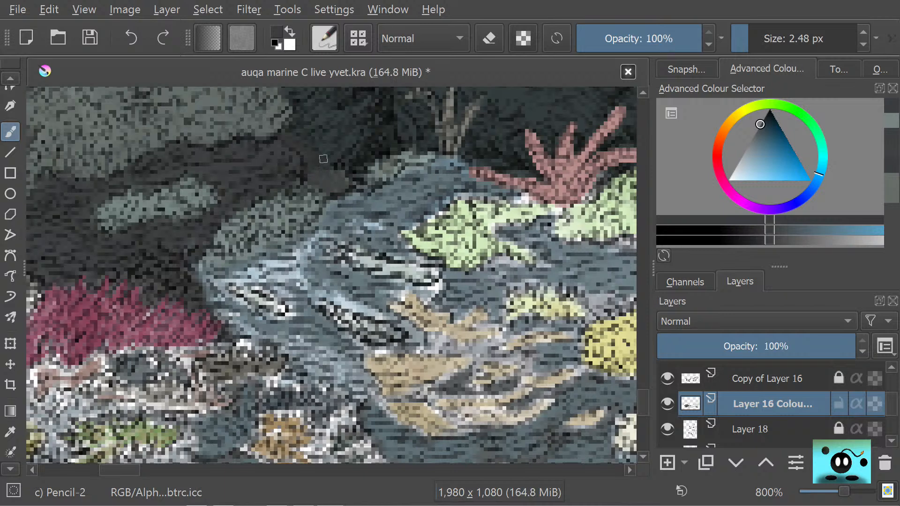
Step: Erase the excess dark grey at the grey-green rock's upper-right tip with the 2.48 px eraser and return to the Pencil-2 brush
key("e")
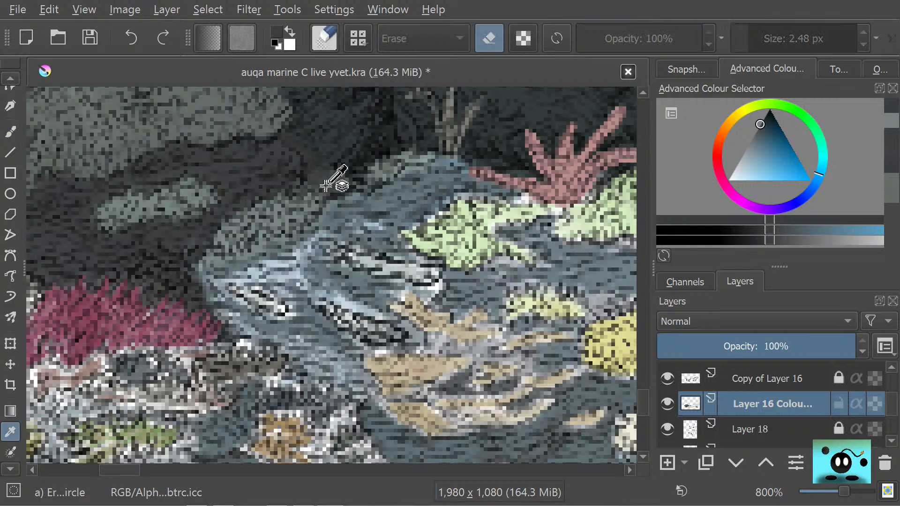
left_click_drag(328, 178, 348, 177)
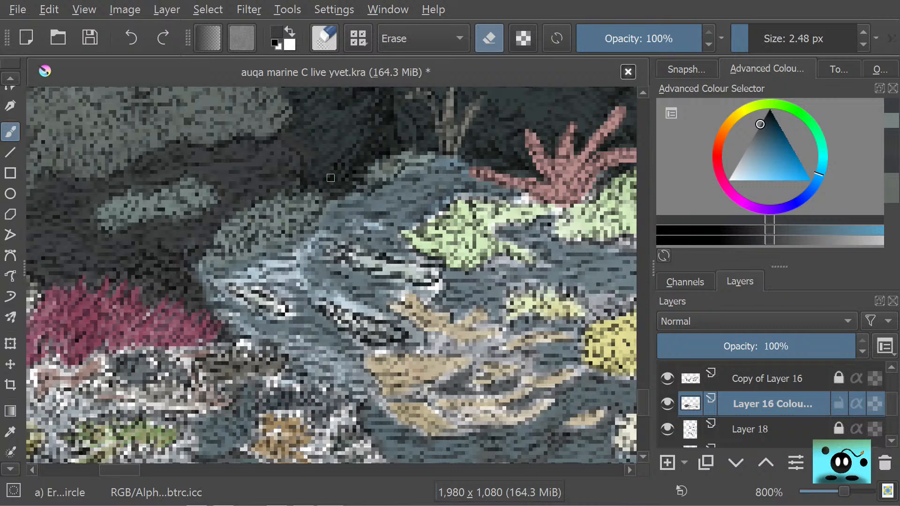
key("e")
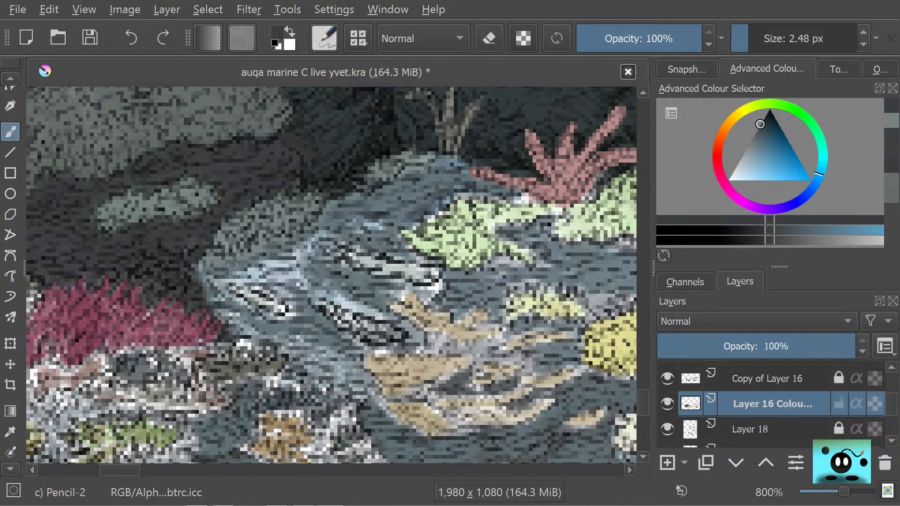
Step: Sample the pale grey-green in the white slit of the blue-grey rock's left end and paint over the slit with the 2.48 px Pencil-2 brush
left_click(11, 432)
left_click(265, 308)
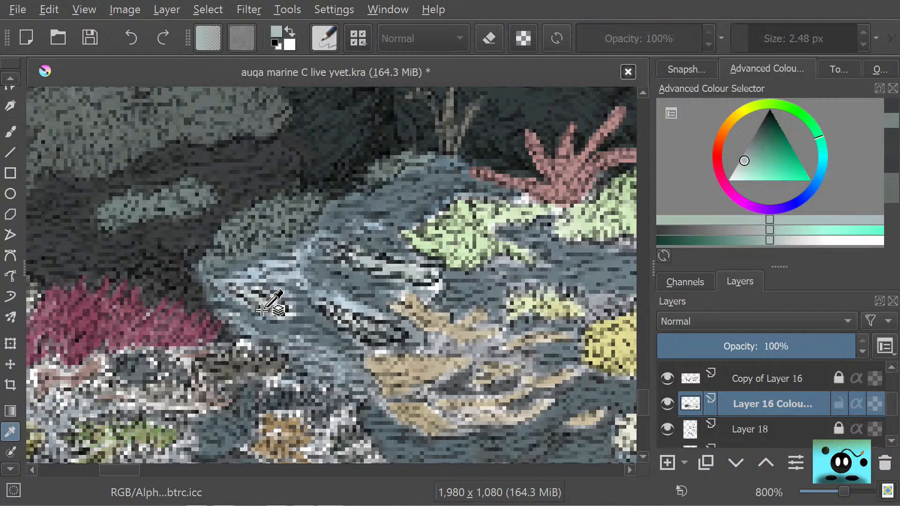
left_click(7, 134)
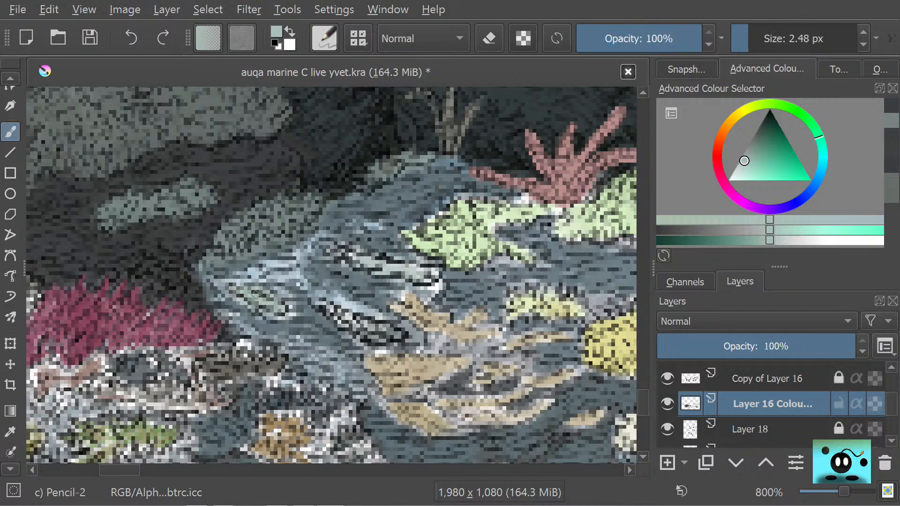
left_click_drag(230, 290, 225, 285)
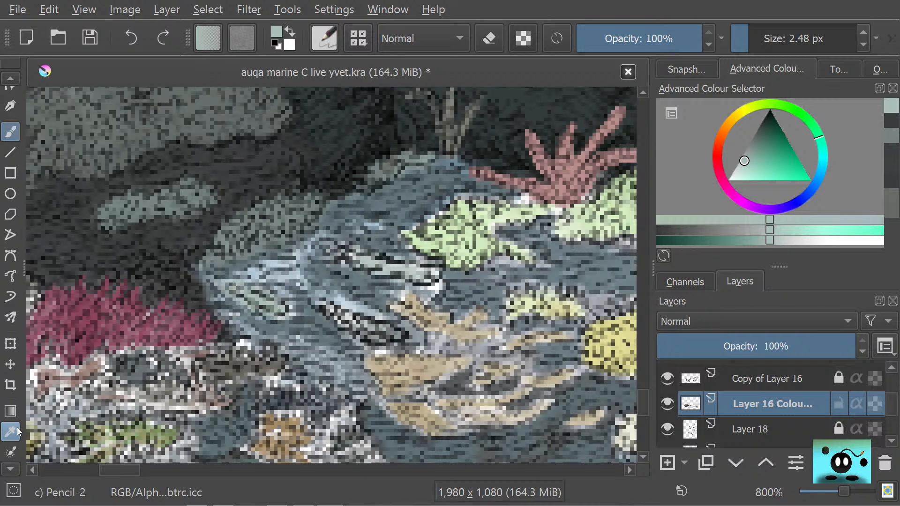
Step: Sample the dark grey rock and paint over the blue-grey rock's left end around its pale slits with the 2.48 px Pencil-2 brush
key("slash")
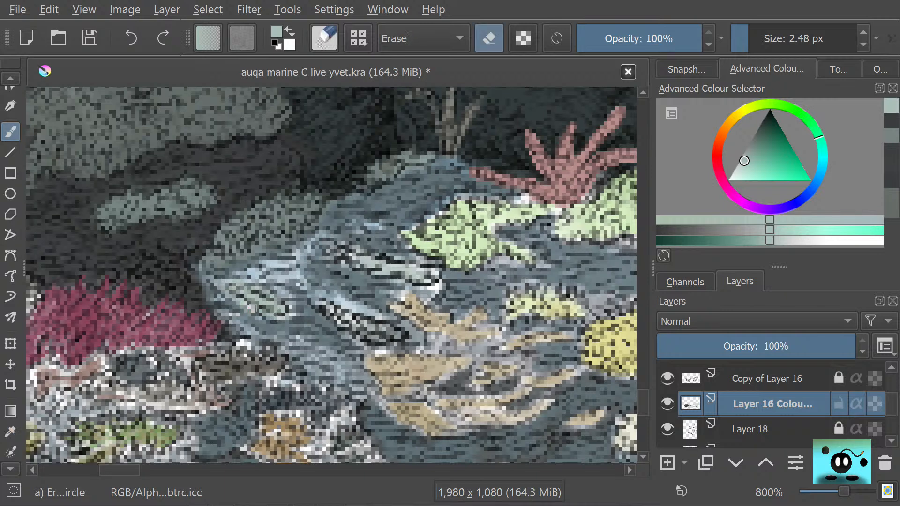
key("slash")
key("p")
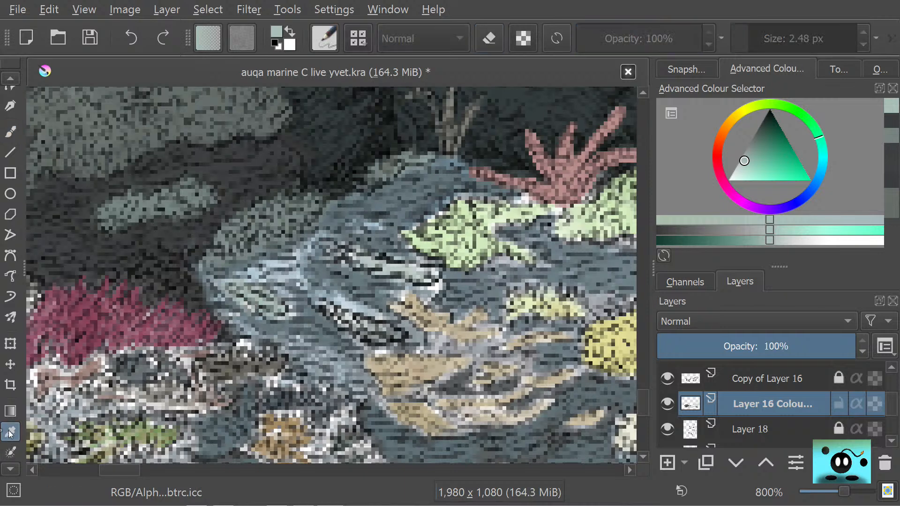
left_click(167, 244)
key("b")
mouse_move(223, 292)
left_mouse_down()
mouse_move(247, 311)
mouse_move(293, 319)
mouse_move(278, 287)
mouse_move(303, 326)
left_mouse_up()
mouse_move(271, 280)
left_mouse_down()
mouse_move(318, 329)
mouse_move(268, 265)
mouse_move(280, 293)
mouse_move(237, 273)
mouse_move(232, 286)
mouse_move(210, 277)
mouse_move(213, 295)
mouse_move(196, 276)
mouse_move(243, 342)
mouse_move(199, 267)
mouse_move(229, 293)
mouse_move(211, 255)
mouse_move(236, 274)
mouse_move(216, 251)
mouse_move(248, 265)
mouse_move(250, 254)
mouse_move(300, 282)
mouse_move(281, 256)
mouse_move(319, 277)
mouse_move(282, 244)
mouse_move(337, 284)
mouse_move(328, 256)
mouse_move(355, 296)
mouse_move(340, 263)
mouse_move(380, 295)
mouse_move(371, 277)
mouse_move(392, 293)
mouse_move(415, 283)
left_mouse_up()
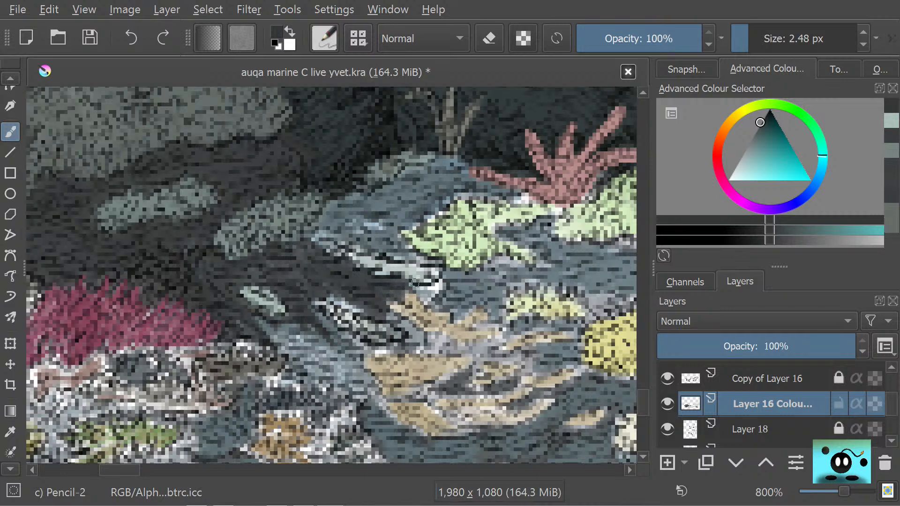
Step: Fill the blue-grey areas between and below the pale slits with dark grey, enlarging the brush to 11.48 px
mouse_move(336, 284)
left_mouse_down()
mouse_move(356, 315)
mouse_move(320, 281)
mouse_move(331, 298)
mouse_move(309, 297)
mouse_move(253, 266)
mouse_move(256, 282)
mouse_move(231, 269)
mouse_move(233, 300)
left_mouse_up()
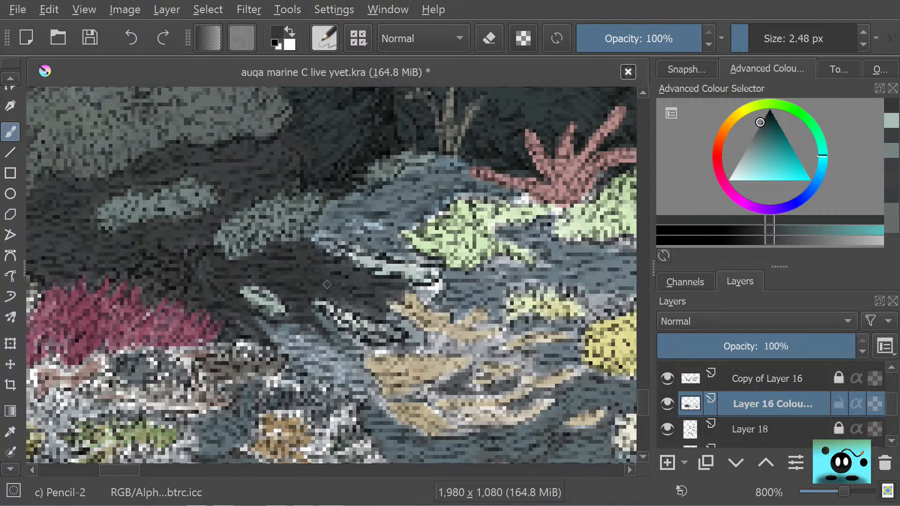
left_click_drag(357, 310, 399, 324)
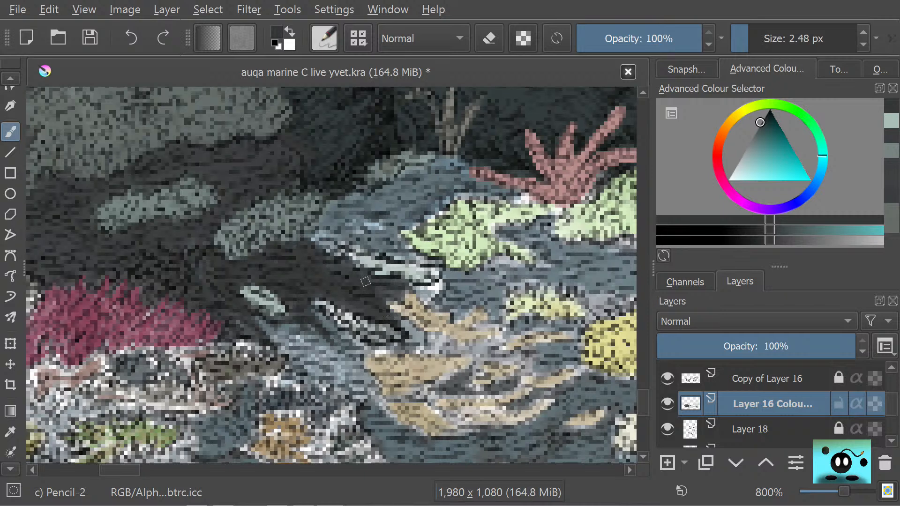
left_click(758, 35)
mouse_move(337, 287)
left_mouse_down()
mouse_move(358, 316)
mouse_move(344, 287)
mouse_move(357, 282)
mouse_move(357, 267)
mouse_move(372, 269)
mouse_move(386, 293)
mouse_move(331, 296)
mouse_move(309, 264)
mouse_move(277, 271)
mouse_move(284, 286)
mouse_move(255, 269)
mouse_move(237, 282)
mouse_move(261, 335)
mouse_move(300, 357)
mouse_move(292, 352)
mouse_move(317, 382)
mouse_move(305, 332)
mouse_move(334, 340)
mouse_move(320, 320)
mouse_move(356, 342)
mouse_move(294, 304)
left_mouse_up()
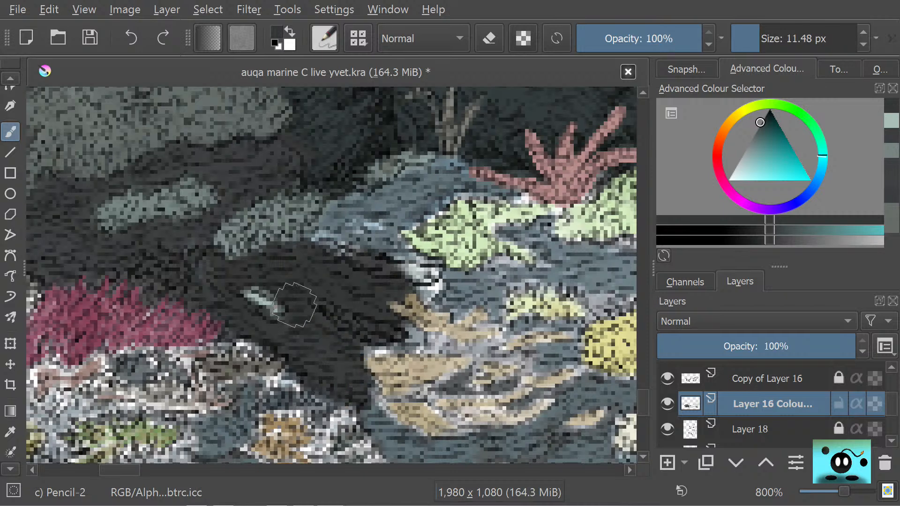
Step: Sample the pale grey-green slit and repaint the three elongated patches on the dark rock with the 11.48 px Pencil-2 brush
left_click(10, 432)
left_click(257, 307)
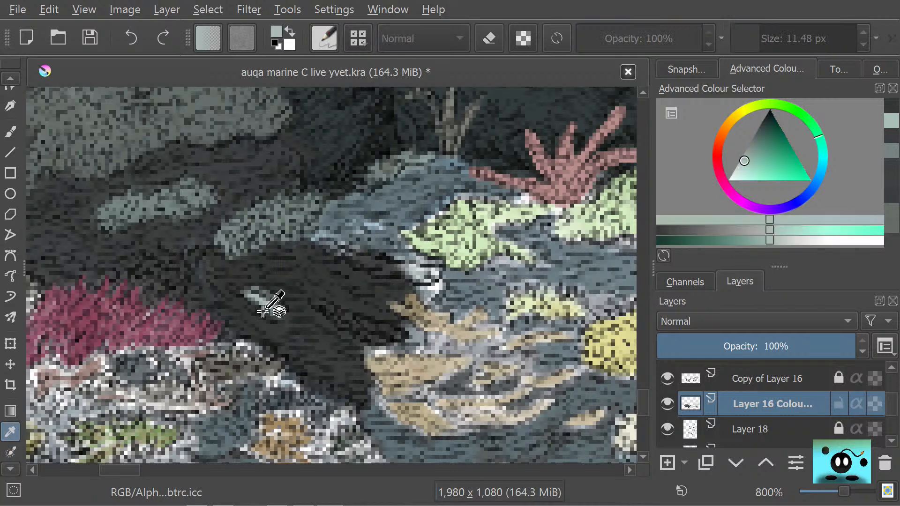
left_click(7, 130)
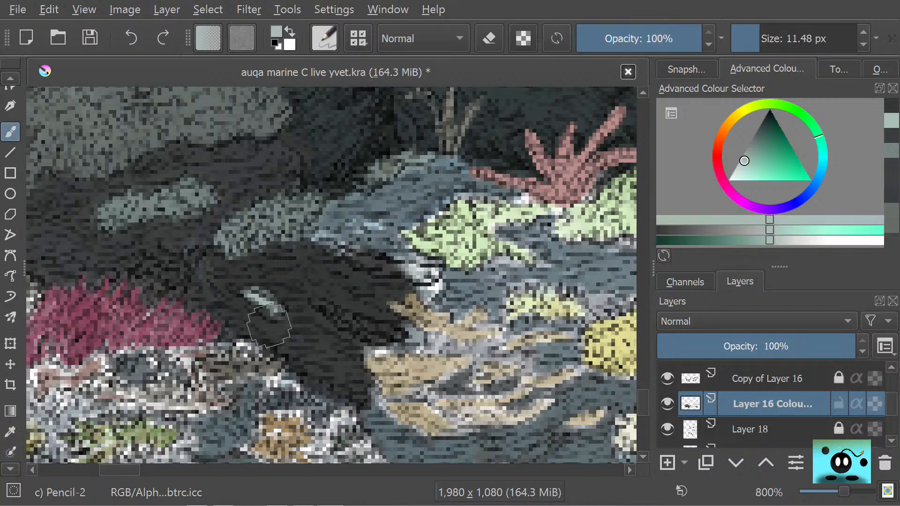
left_click_drag(269, 311, 244, 284)
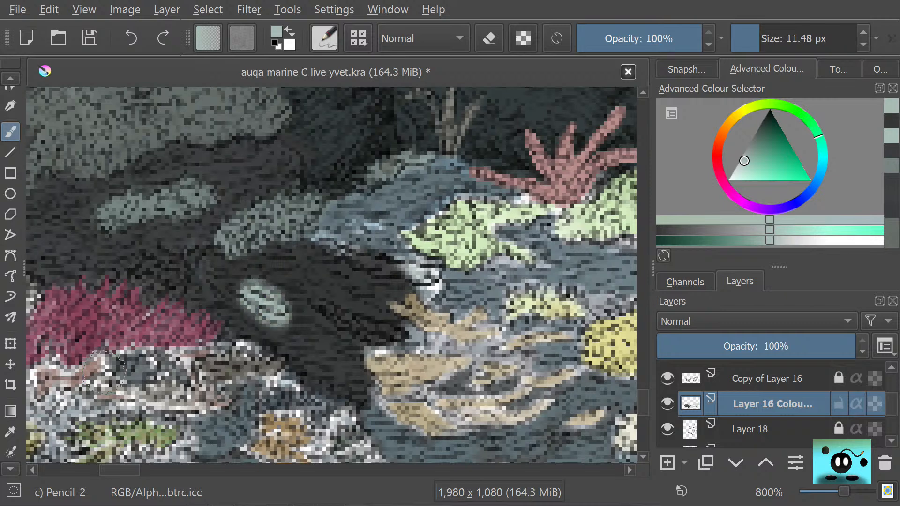
left_click(10, 432)
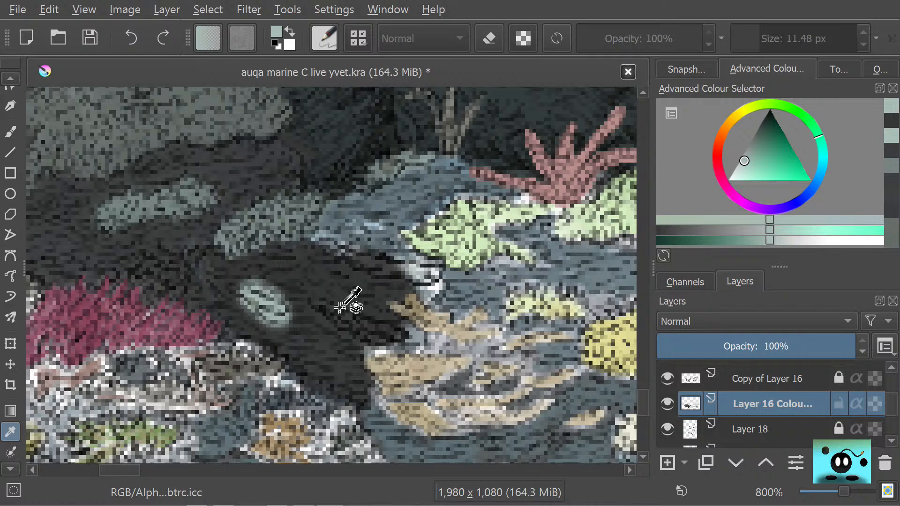
left_click(10, 132)
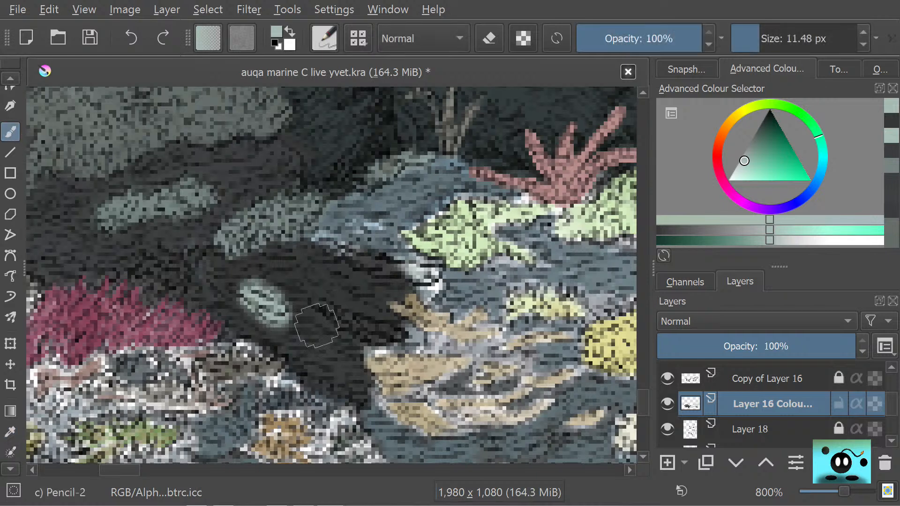
left_click_drag(336, 315, 384, 334)
mouse_move(330, 257)
left_mouse_down()
mouse_move(406, 275)
mouse_move(374, 266)
mouse_move(423, 268)
mouse_move(427, 283)
mouse_move(343, 253)
left_mouse_up()
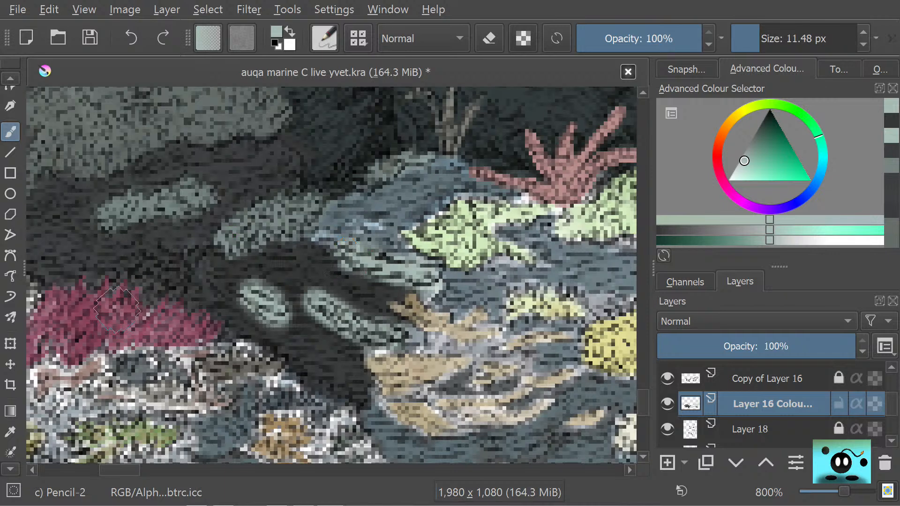
Step: Sample the dark grey and paint over the blue-grey rock above the pale patches and the ribbed fan-shaped rock beside the pink coral
left_click(10, 431)
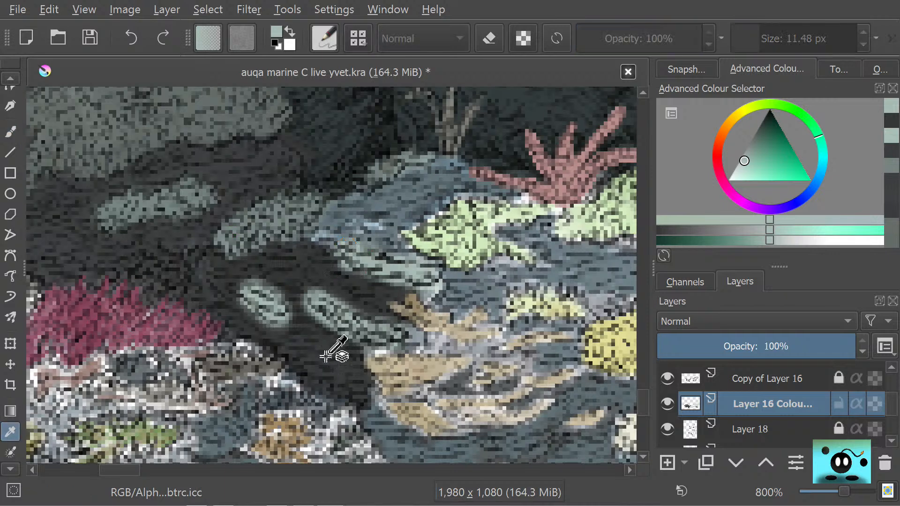
left_click(327, 357)
left_click(11, 131)
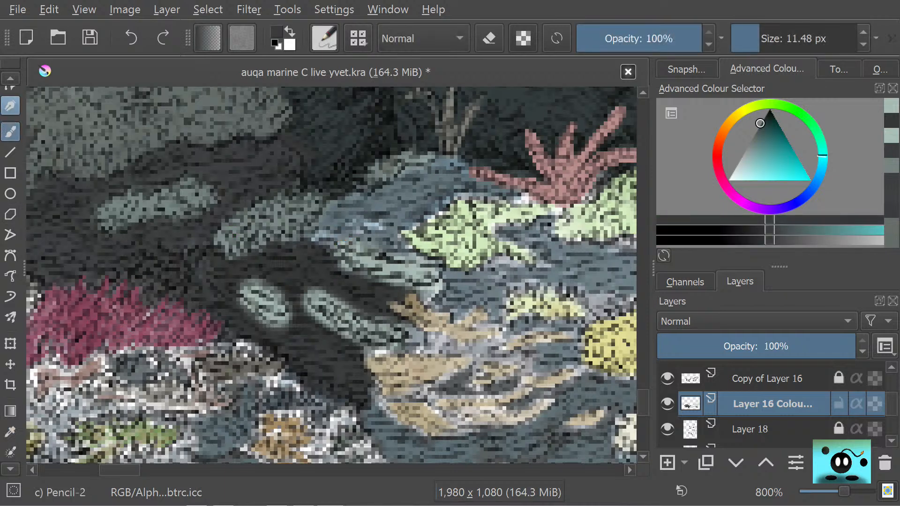
left_click_drag(407, 249, 454, 274)
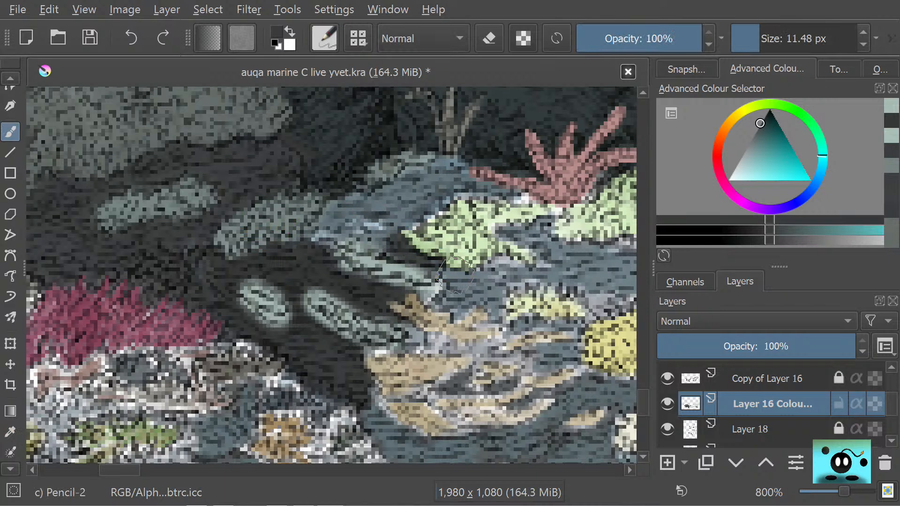
mouse_move(396, 240)
left_mouse_down()
mouse_move(338, 234)
mouse_move(339, 225)
mouse_move(319, 245)
mouse_move(338, 205)
mouse_move(362, 193)
mouse_move(373, 195)
mouse_move(382, 214)
mouse_move(415, 202)
mouse_move(414, 231)
mouse_move(434, 192)
mouse_move(441, 226)
mouse_move(466, 184)
mouse_move(480, 204)
mouse_move(530, 205)
mouse_move(432, 168)
mouse_move(416, 170)
mouse_move(373, 207)
left_mouse_up()
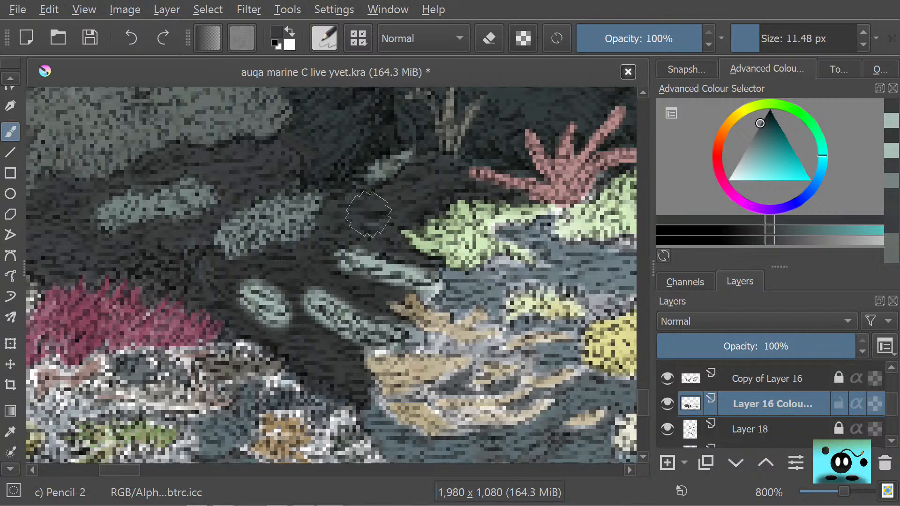
left_click_drag(121, 473, 165, 469)
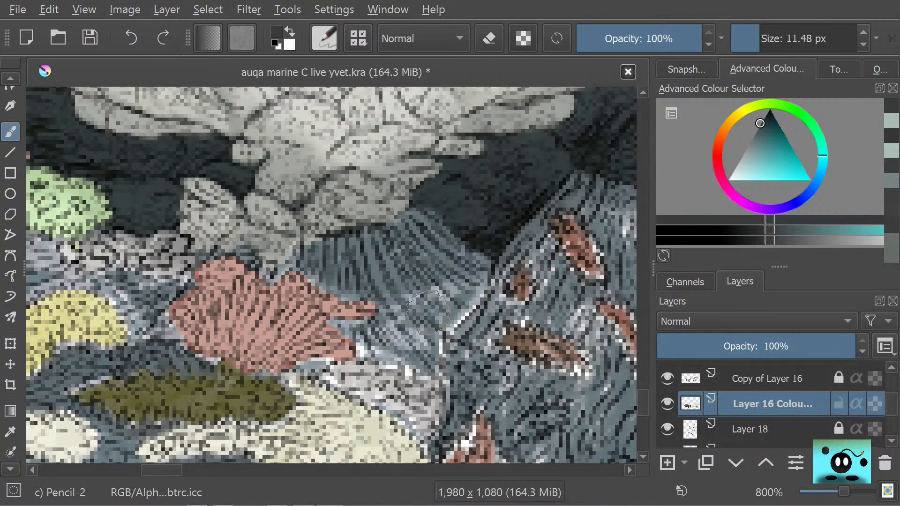
mouse_move(439, 270)
left_mouse_down()
mouse_move(402, 261)
mouse_move(373, 277)
mouse_move(360, 261)
mouse_move(351, 289)
mouse_move(337, 250)
mouse_move(329, 278)
mouse_move(299, 285)
left_mouse_up()
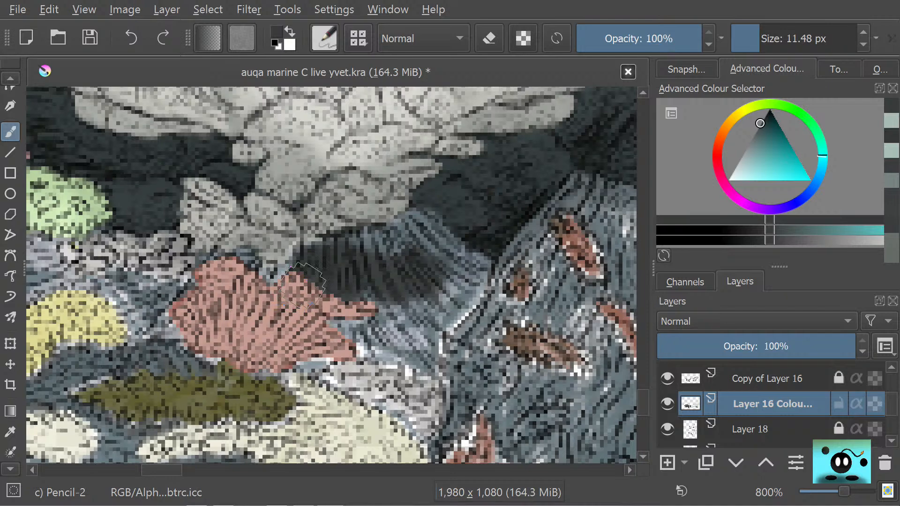
left_click_drag(163, 472, 129, 462)
mouse_move(644, 396)
left_mouse_down()
mouse_move(643, 419)
mouse_move(645, 398)
left_mouse_up()
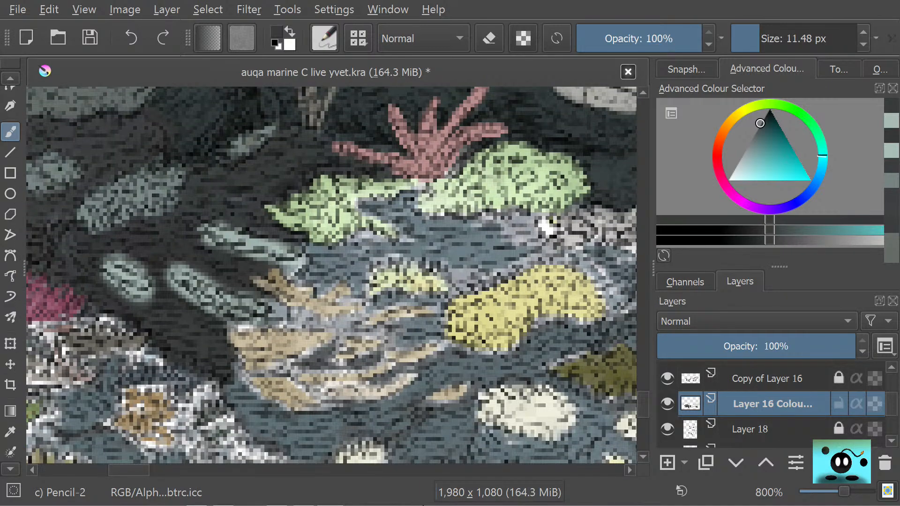
mouse_move(117, 468)
left_mouse_down()
mouse_move(147, 460)
mouse_move(135, 464)
left_mouse_up()
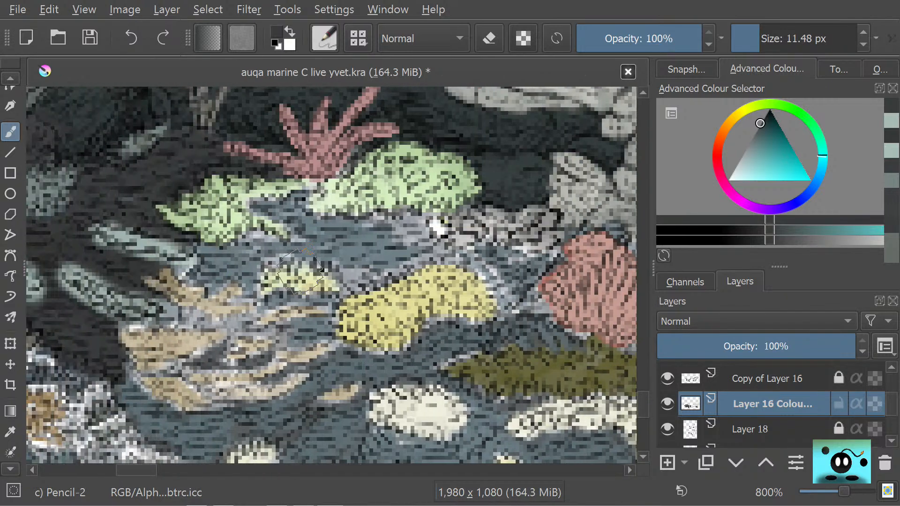
left_click_drag(276, 209, 282, 227)
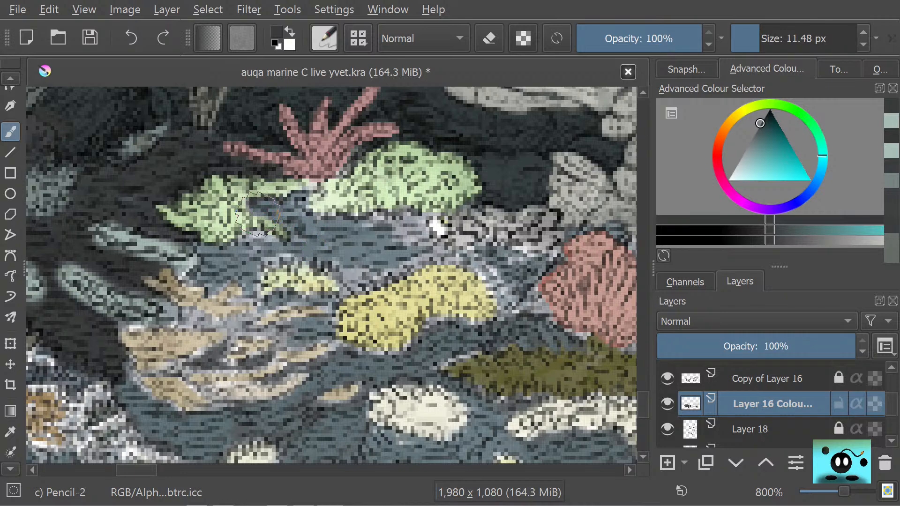
left_click(257, 214, "ctrl")
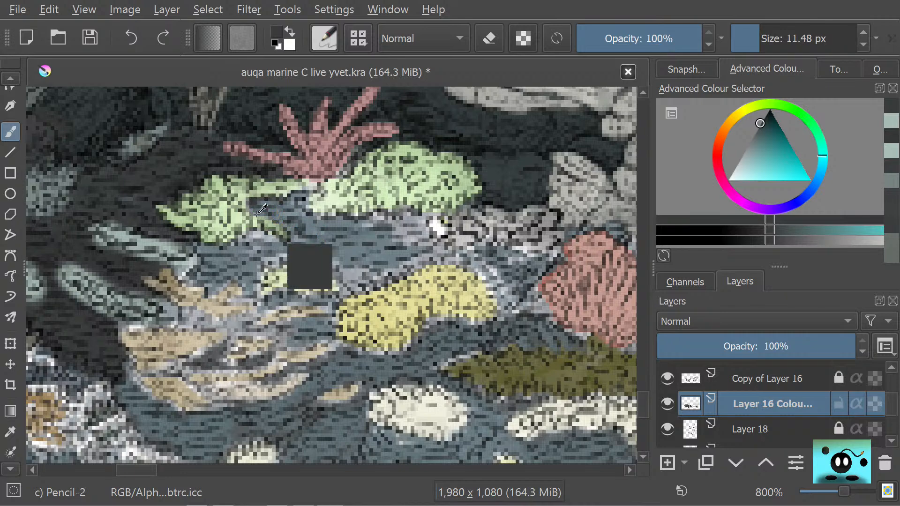
key("ctrl+z")
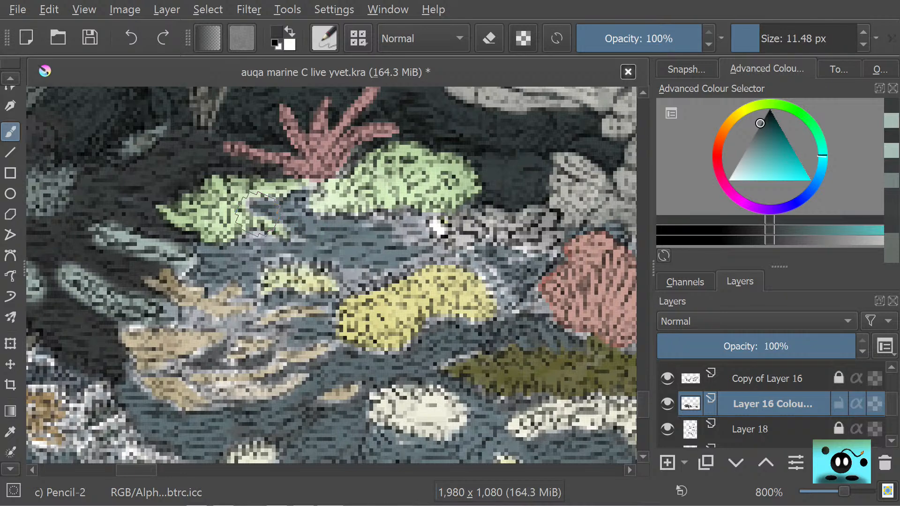
Step: Paint dark grey around the pink coral and over the rest of the ribbed fan-shaped rock with the 11.48 px brush
mouse_move(135, 471)
left_mouse_down()
mouse_move(166, 470)
mouse_move(139, 477)
mouse_move(153, 470)
left_mouse_up()
mouse_move(280, 275)
left_mouse_down()
mouse_move(285, 243)
mouse_move(339, 265)
mouse_move(325, 228)
mouse_move(399, 243)
mouse_move(430, 272)
mouse_move(441, 270)
mouse_move(433, 249)
mouse_move(449, 240)
mouse_move(473, 252)
mouse_move(483, 240)
mouse_move(526, 275)
mouse_move(529, 262)
mouse_move(554, 267)
mouse_move(592, 241)
mouse_move(630, 272)
mouse_move(608, 234)
mouse_move(567, 196)
mouse_move(572, 222)
mouse_move(594, 243)
mouse_move(567, 247)
mouse_move(523, 193)
mouse_move(513, 227)
mouse_move(519, 257)
mouse_move(508, 259)
mouse_move(453, 219)
mouse_move(477, 223)
mouse_move(574, 334)
mouse_move(541, 357)
mouse_move(465, 272)
mouse_move(440, 290)
mouse_move(449, 346)
mouse_move(438, 347)
mouse_move(425, 323)
mouse_move(491, 392)
mouse_move(470, 359)
mouse_move(517, 384)
mouse_move(546, 413)
mouse_move(558, 403)
mouse_move(570, 424)
mouse_move(592, 390)
left_mouse_up()
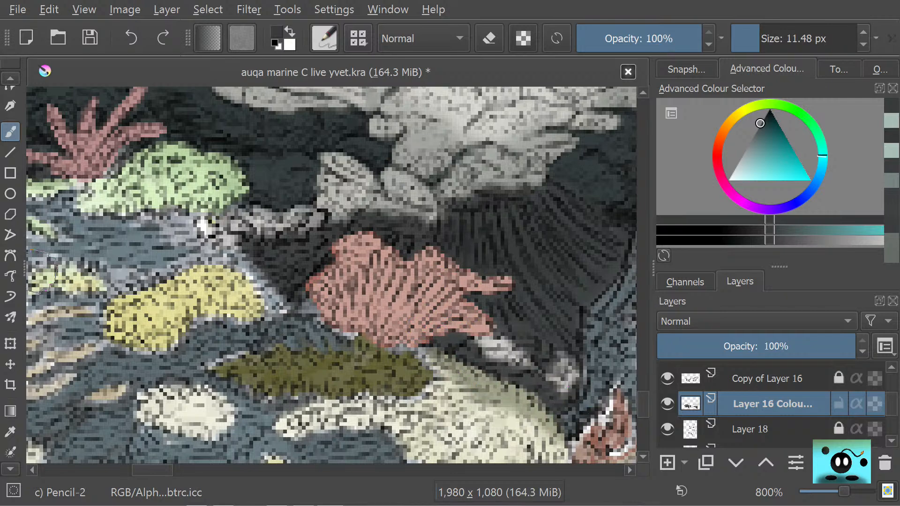
Step: Sample the light grey of the small stone below the pink coral and repaint the whole stone
left_click(10, 432)
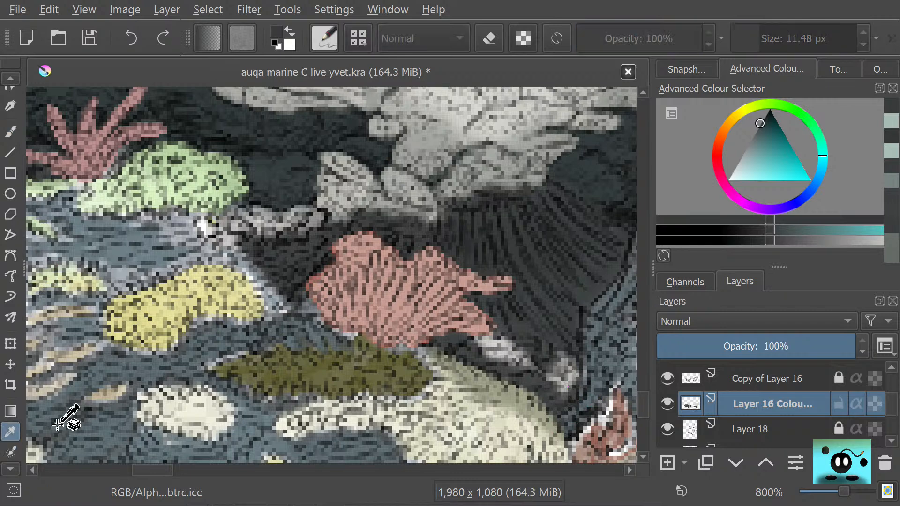
left_click(501, 355)
left_click(10, 131)
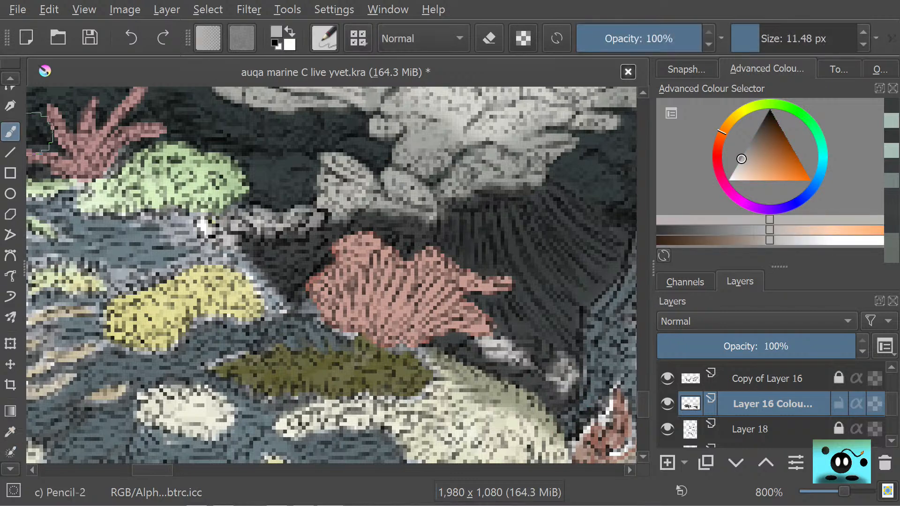
mouse_move(479, 348)
left_mouse_down()
mouse_move(510, 360)
mouse_move(482, 348)
mouse_move(526, 355)
mouse_move(535, 345)
mouse_move(554, 381)
mouse_move(564, 373)
mouse_move(562, 384)
mouse_move(542, 347)
mouse_move(541, 372)
mouse_move(522, 352)
left_mouse_up()
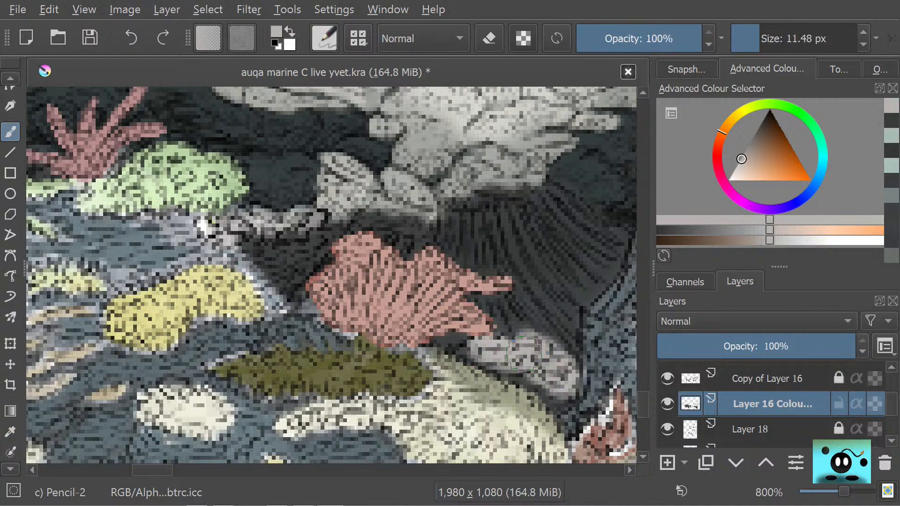
Step: Paint the large white coral and the small stones beneath it with the sampled light grey using the 11.48 px Pencil-2 brush
left_click_drag(642, 404, 641, 383)
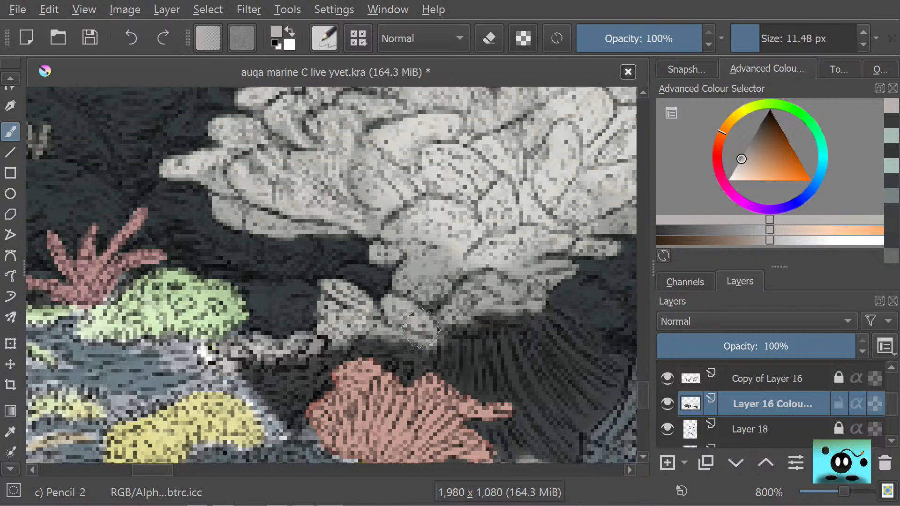
mouse_move(371, 314)
left_mouse_down()
mouse_move(364, 330)
mouse_move(327, 302)
mouse_move(324, 309)
mouse_move(415, 332)
mouse_move(432, 272)
mouse_move(448, 291)
mouse_move(418, 240)
mouse_move(438, 251)
mouse_move(437, 225)
mouse_move(478, 217)
mouse_move(493, 224)
mouse_move(445, 194)
mouse_move(404, 198)
mouse_move(367, 175)
mouse_move(379, 212)
mouse_move(360, 197)
mouse_move(372, 232)
mouse_move(347, 212)
mouse_move(292, 230)
mouse_move(170, 172)
left_mouse_up()
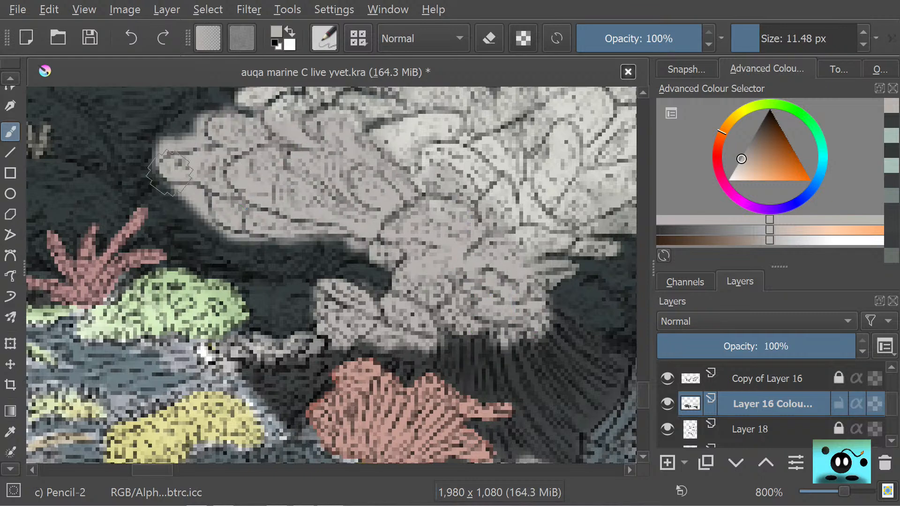
left_click_drag(642, 396, 642, 381)
mouse_move(236, 257)
left_mouse_down()
mouse_move(234, 221)
mouse_move(262, 197)
mouse_move(291, 202)
mouse_move(328, 248)
mouse_move(398, 286)
mouse_move(410, 281)
mouse_move(406, 253)
mouse_move(468, 309)
mouse_move(413, 197)
mouse_move(516, 328)
mouse_move(541, 381)
mouse_move(469, 178)
mouse_move(469, 141)
mouse_move(556, 197)
mouse_move(604, 263)
mouse_move(588, 238)
left_mouse_up()
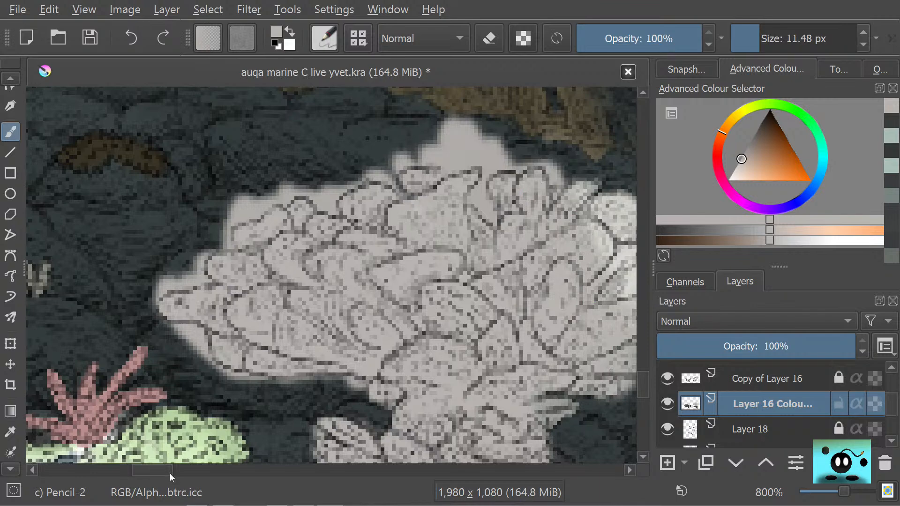
left_click_drag(155, 474, 177, 473)
mouse_move(241, 276)
left_mouse_down()
mouse_move(250, 230)
mouse_move(274, 231)
mouse_move(273, 214)
mouse_move(286, 215)
mouse_move(288, 202)
mouse_move(370, 261)
mouse_move(353, 220)
mouse_move(394, 236)
mouse_move(363, 203)
mouse_move(291, 186)
mouse_move(293, 207)
mouse_move(279, 213)
mouse_move(308, 260)
mouse_move(282, 303)
mouse_move(275, 418)
mouse_move(245, 418)
left_mouse_up()
left_click_drag(165, 473, 159, 473)
left_click_drag(643, 388, 644, 396)
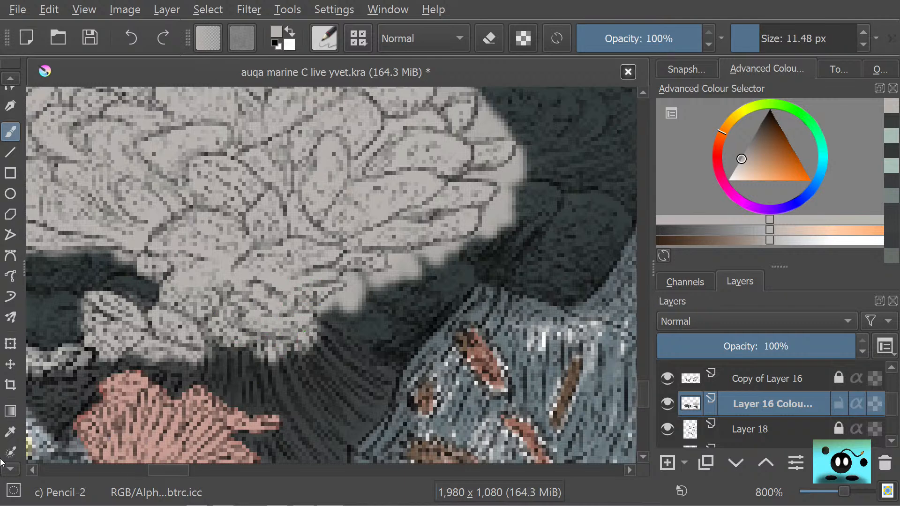
Step: Sample the dark grey of the ribbed rock and paint beneath the small stones and the white coral's lower edge with a 2.92 px brush
left_click(10, 431)
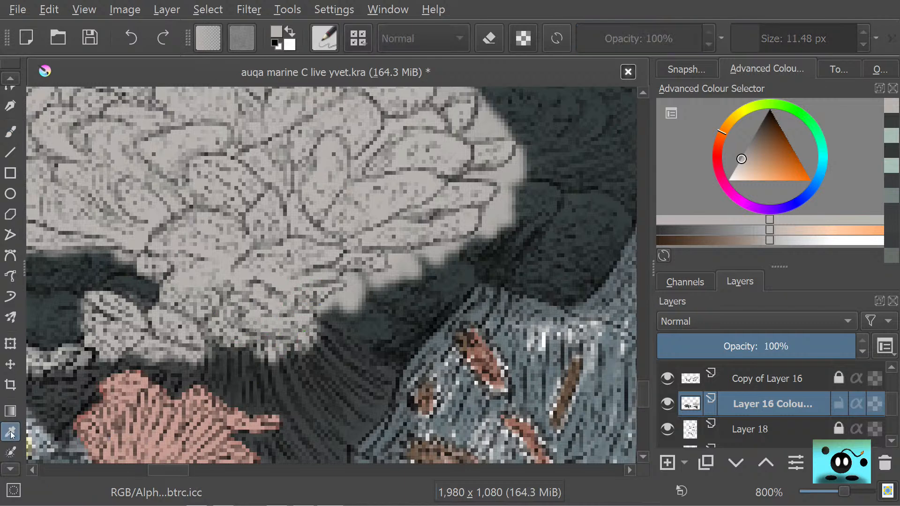
left_click(359, 429)
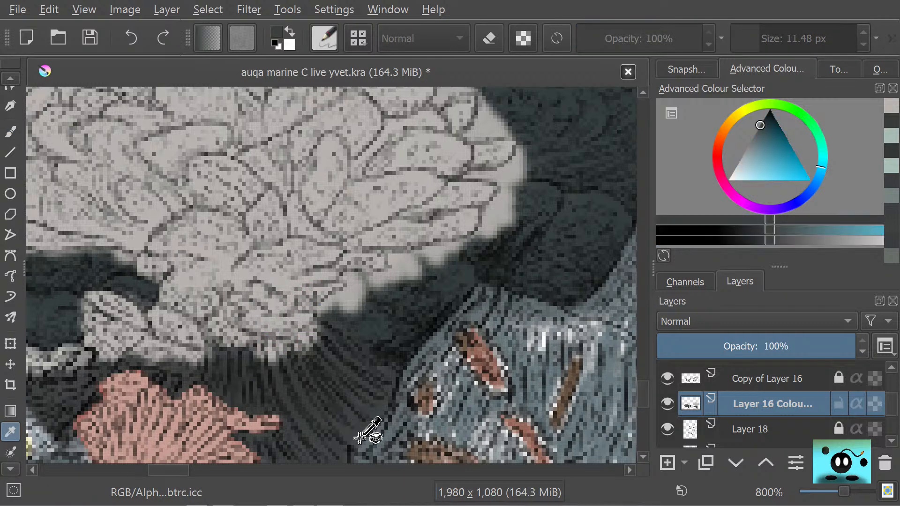
left_click(11, 131)
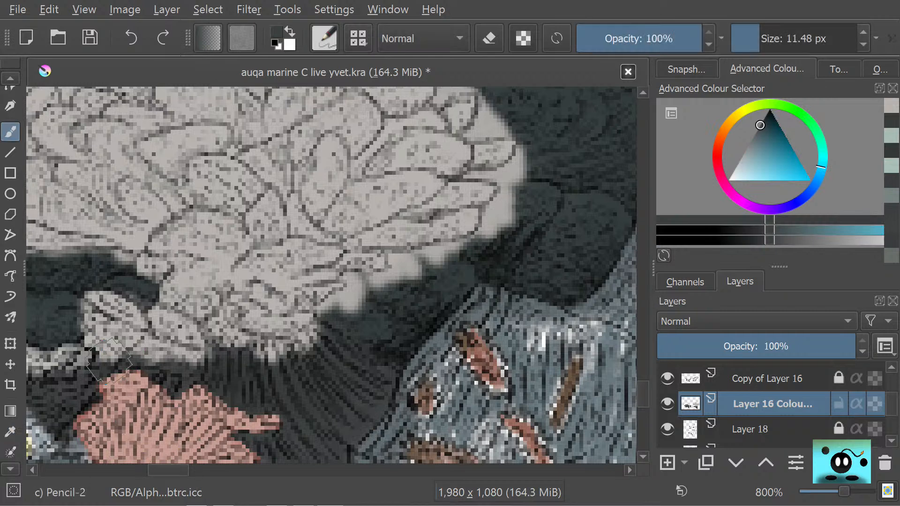
left_click_drag(760, 42, 751, 39)
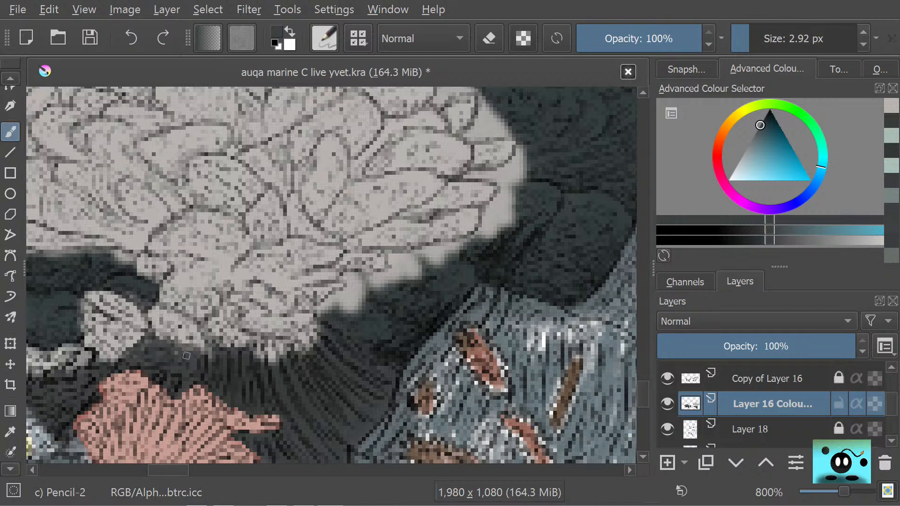
left_click_drag(199, 354, 207, 351)
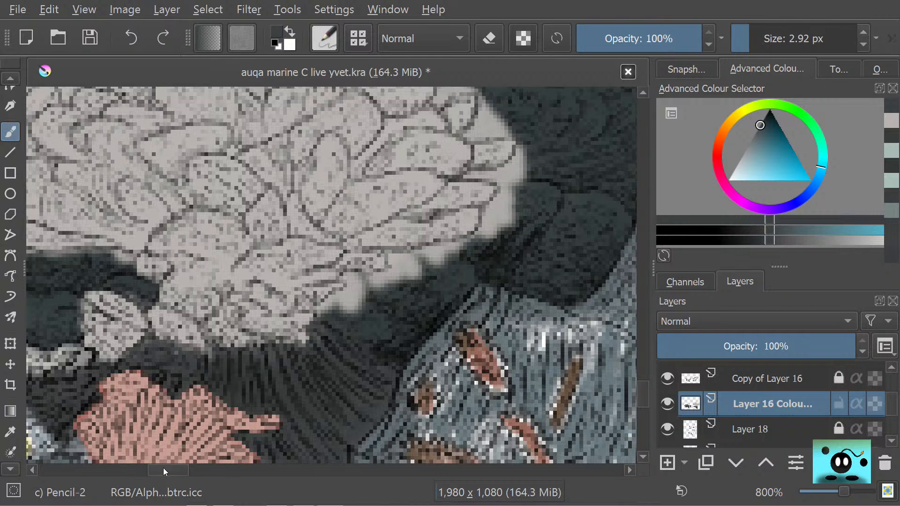
Step: Sample the mid grey beside the narrow elongated stone above the pink coral and paint over that stone
left_click_drag(165, 466, 148, 469)
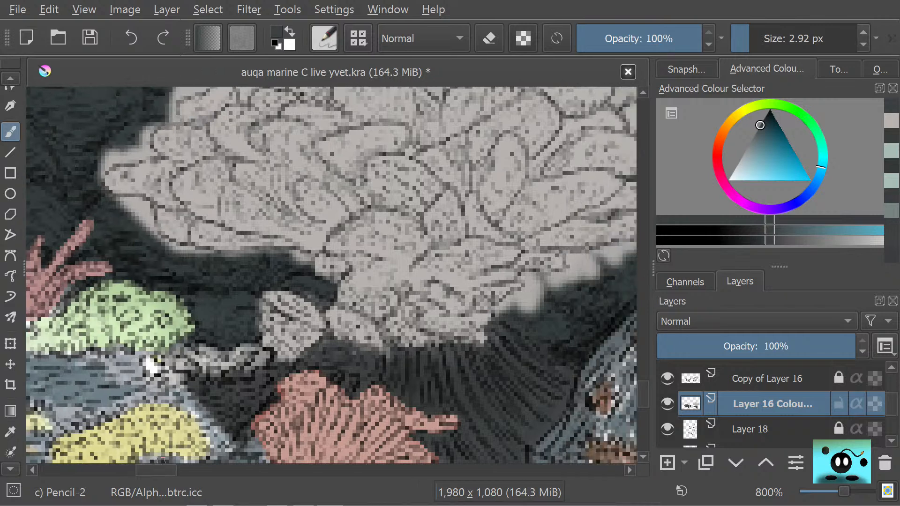
left_click(10, 431)
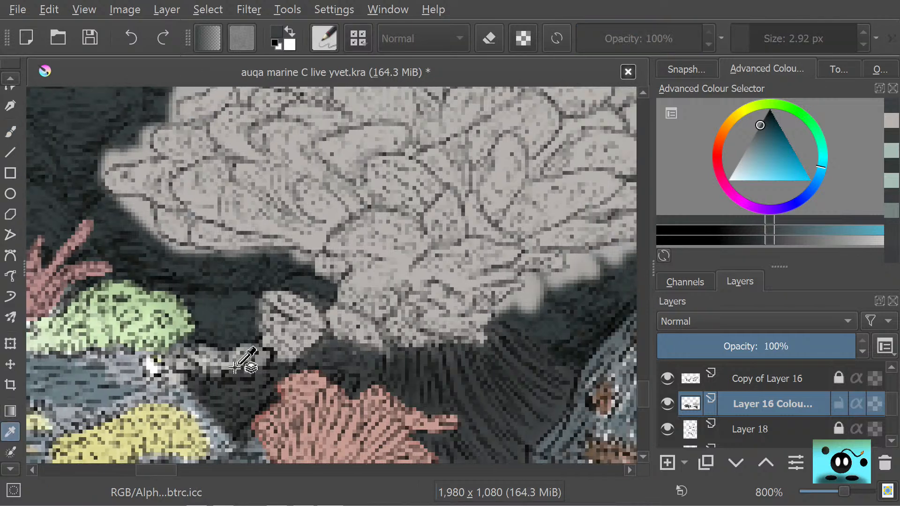
left_click(262, 362)
left_click(10, 131)
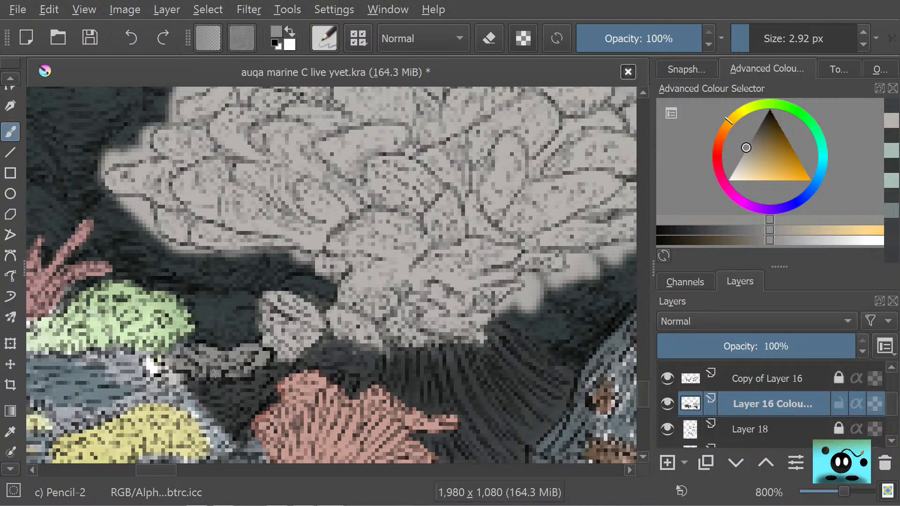
left_click(252, 346)
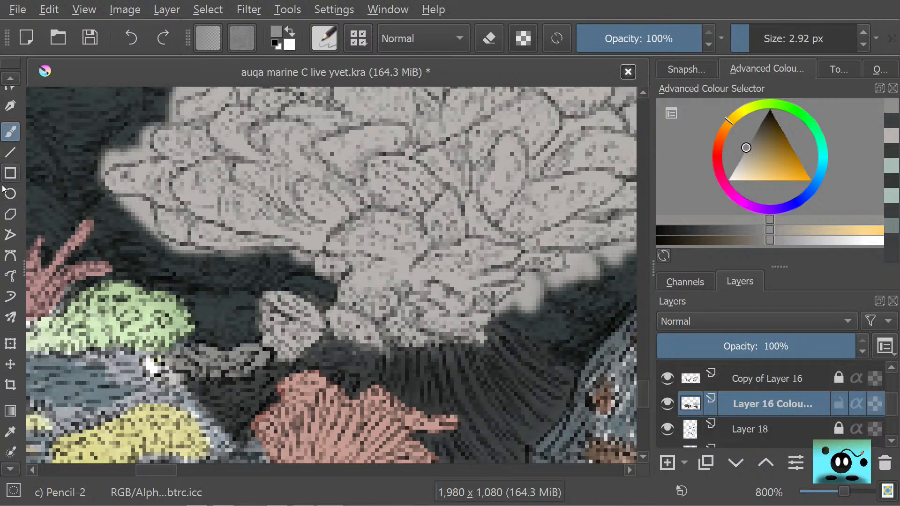
Step: Sample the dark grey below the elongated stone and paint the rock along the pink coral's upper-left edge
left_click(10, 431)
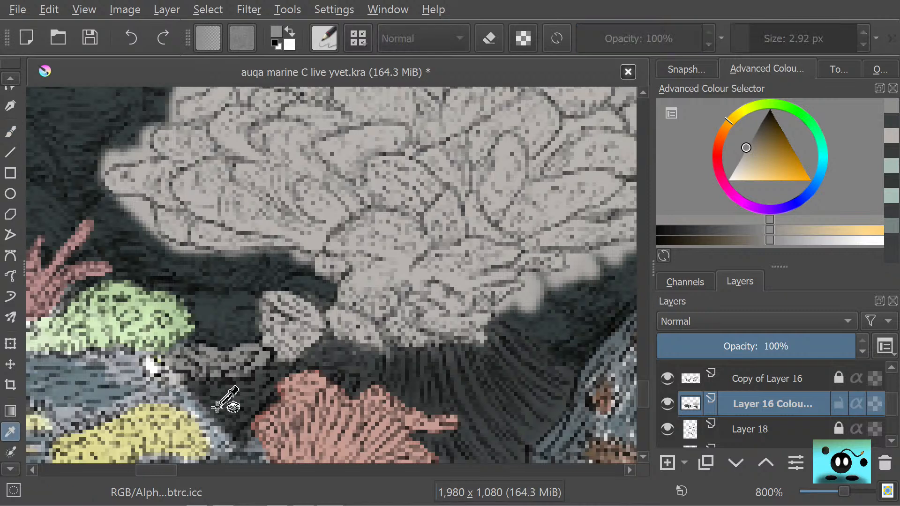
left_click(219, 402)
left_click(10, 132)
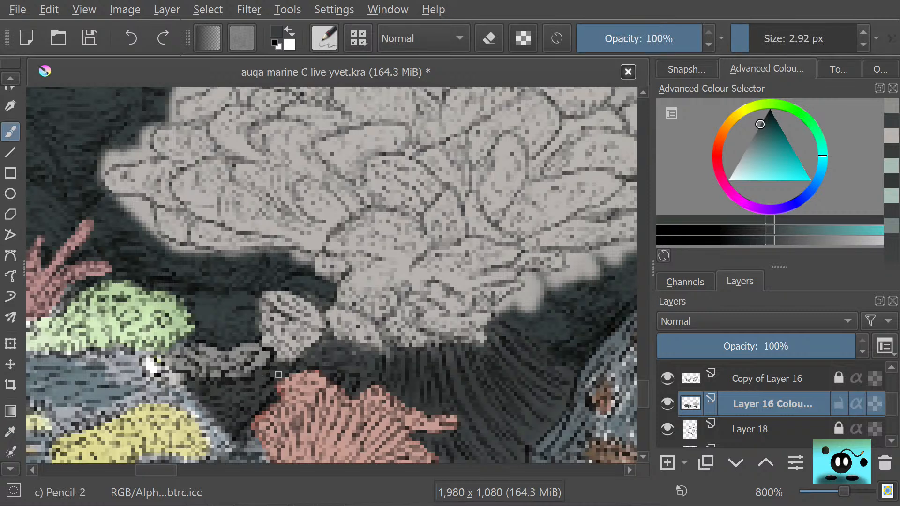
left_click_drag(278, 372, 226, 409)
Step: Sample the light grey of the small stone below the pink coral, touch up that stone's edge and repaint the elongated stone above the coral
scroll(157, 469, "right", 2)
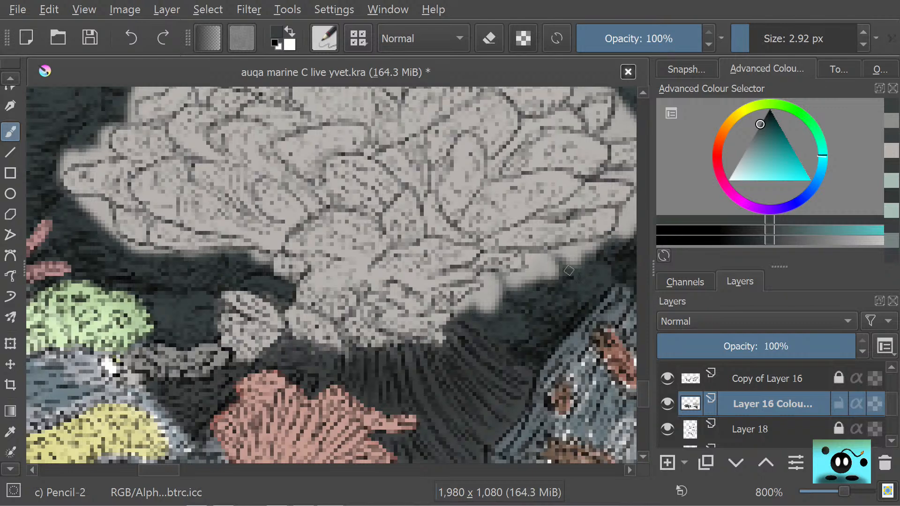
scroll(637, 374, "down", 4)
scroll(402, 390, "up", 1)
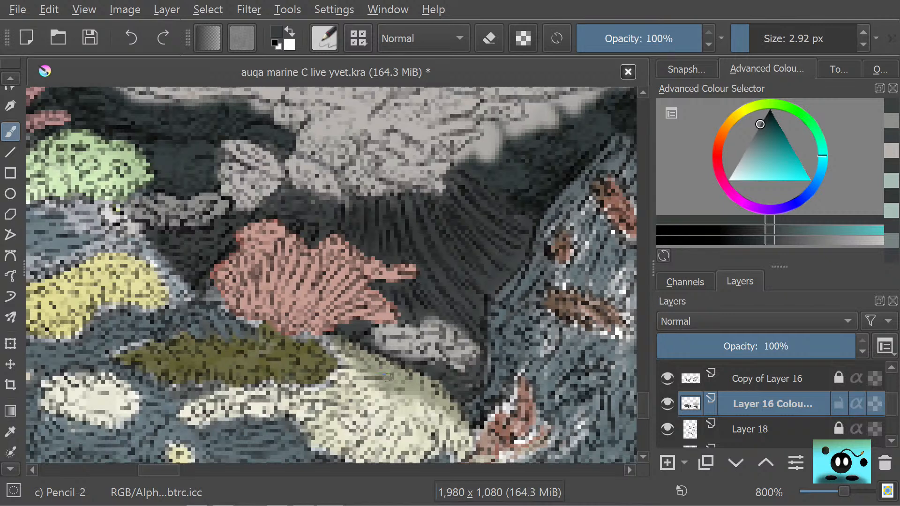
left_click(11, 432)
left_click(392, 339)
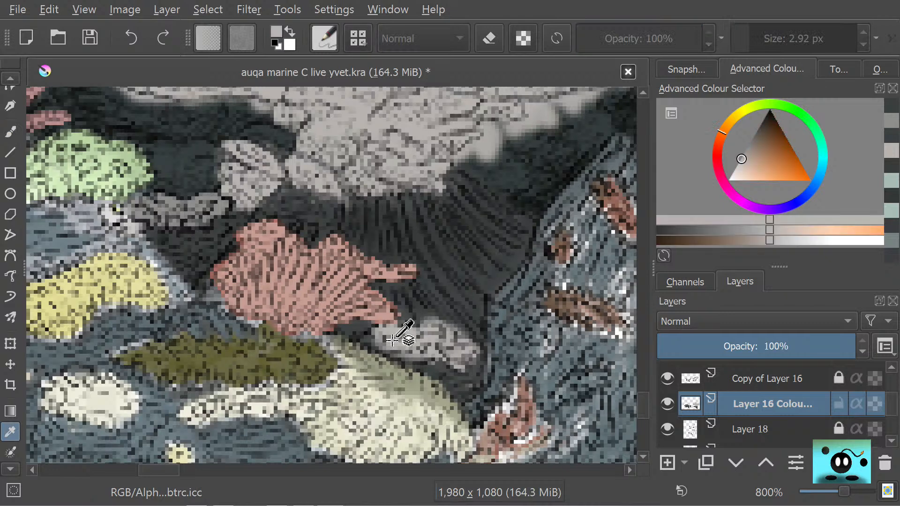
left_click(12, 131)
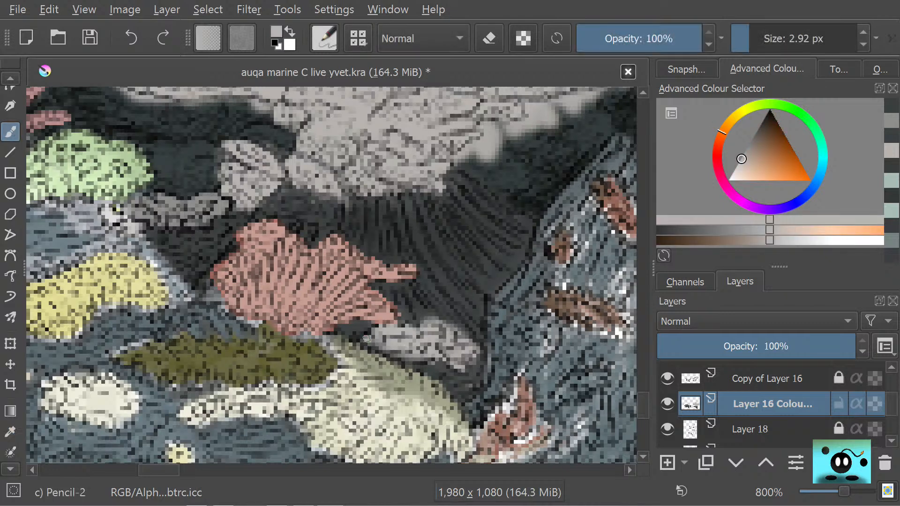
left_click_drag(361, 339, 360, 335)
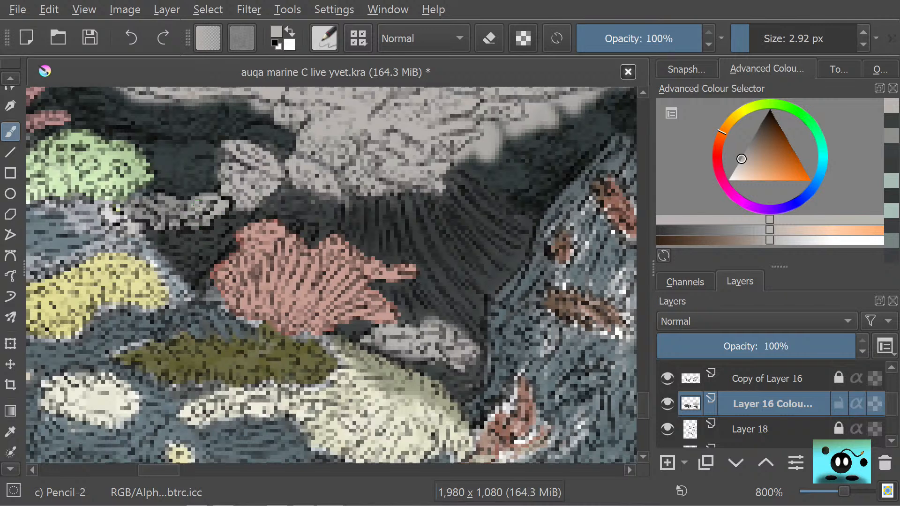
left_click_drag(174, 210, 144, 214)
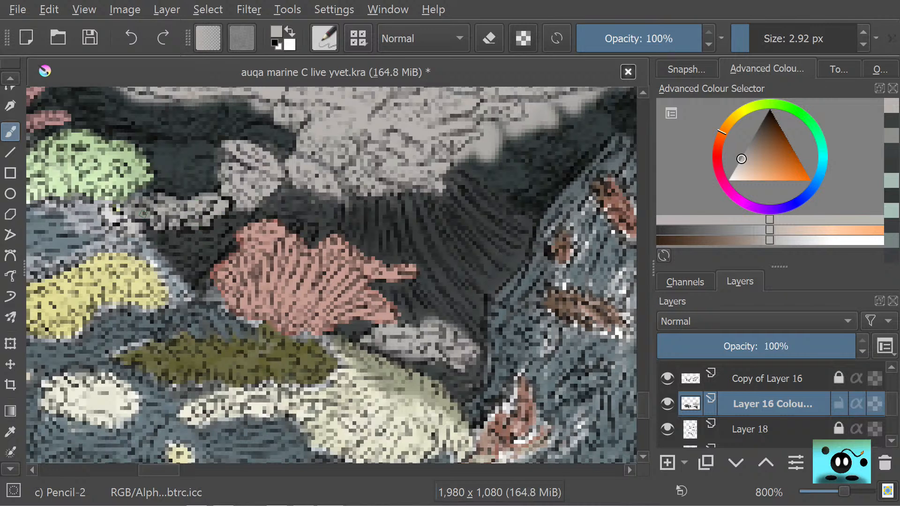
Step: Sample the dark grey rock beside the pink coral and touch up the upper edge of the elongated stone
left_click(11, 431)
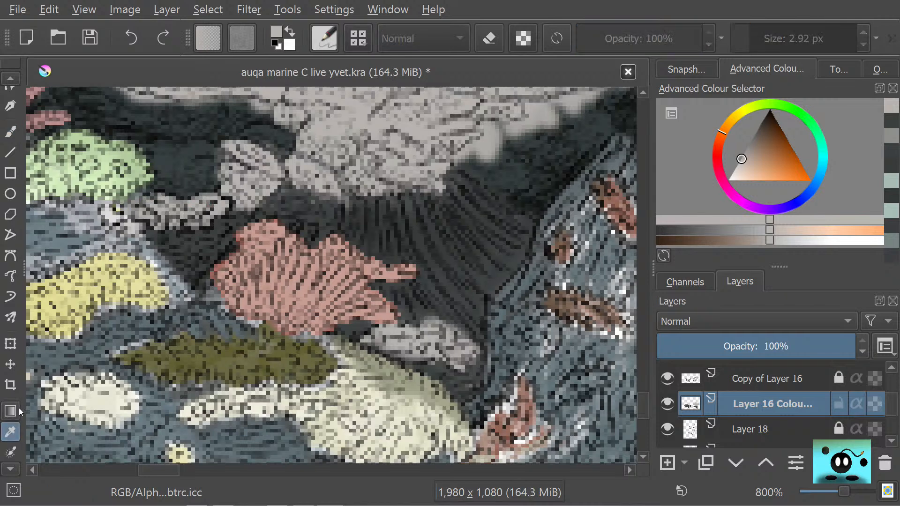
left_click(207, 250)
left_click(10, 131)
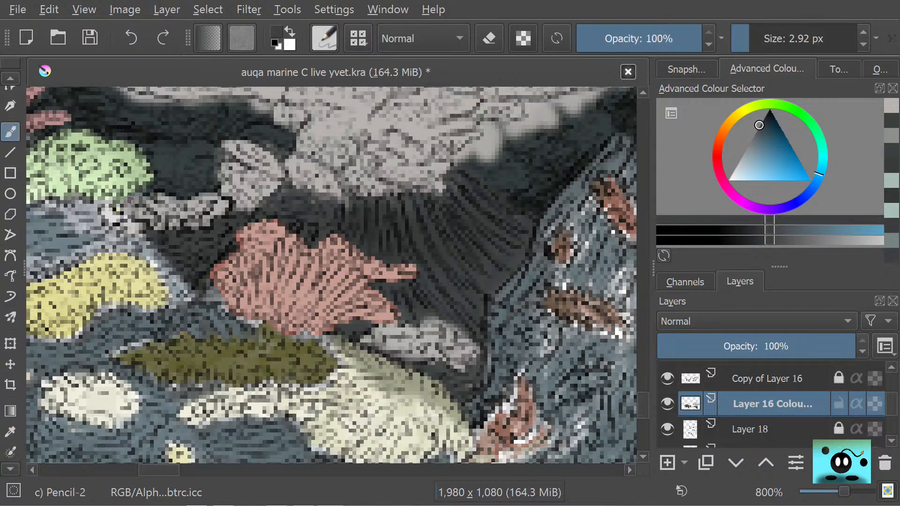
mouse_move(134, 202)
left_mouse_down()
mouse_move(140, 192)
mouse_move(134, 203)
left_mouse_up()
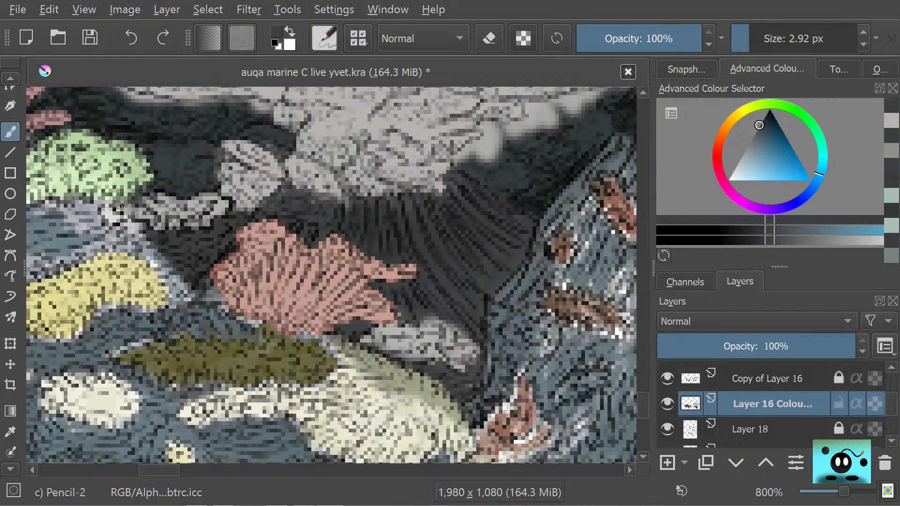
Step: Erase the blurry light grey overspill around the white coral's left and upper-left outline with the 2.48 px eraser
left_click_drag(155, 470, 147, 466)
scroll(652, 394, "up", 5)
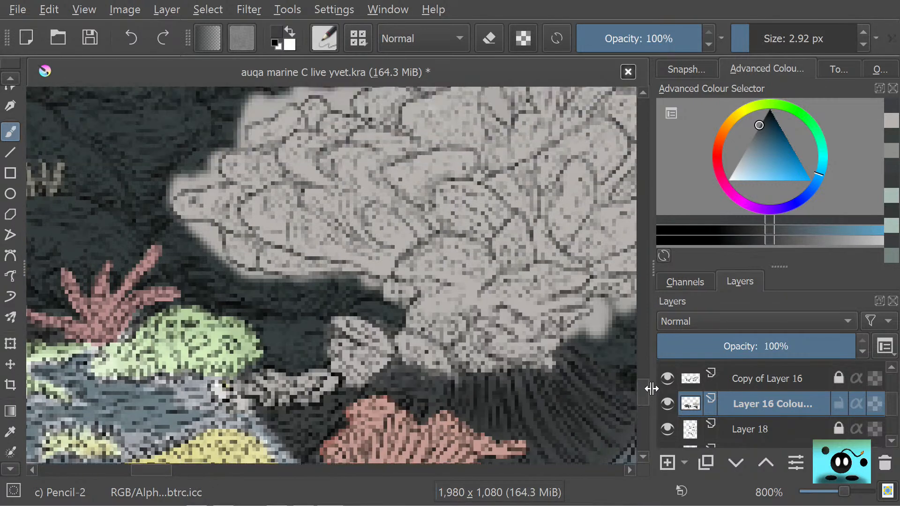
key("e")
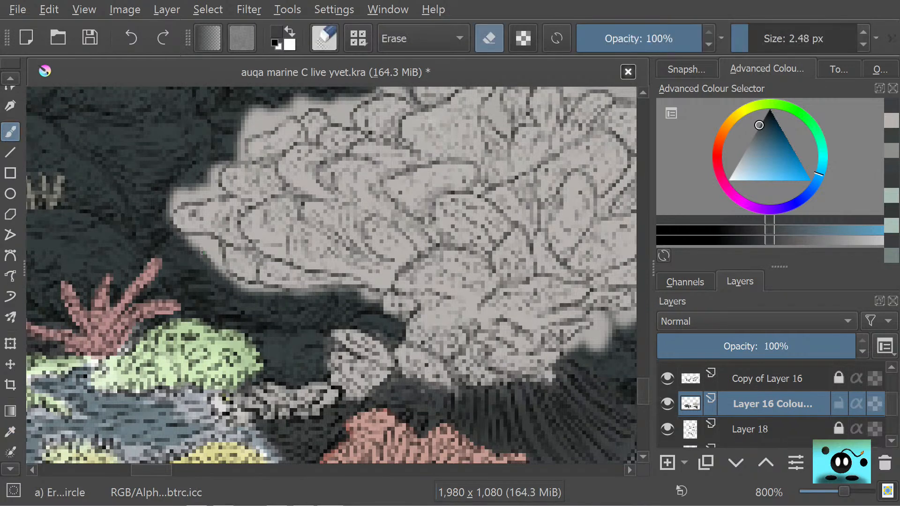
mouse_move(211, 243)
left_mouse_down()
mouse_move(208, 257)
mouse_move(147, 199)
mouse_move(176, 208)
mouse_move(166, 215)
mouse_move(172, 205)
mouse_move(170, 216)
mouse_move(214, 170)
mouse_move(213, 182)
mouse_move(247, 115)
mouse_move(243, 126)
mouse_move(272, 100)
mouse_move(276, 111)
mouse_move(255, 125)
mouse_move(315, 98)
mouse_move(340, 109)
mouse_move(356, 97)
mouse_move(277, 111)
left_mouse_up()
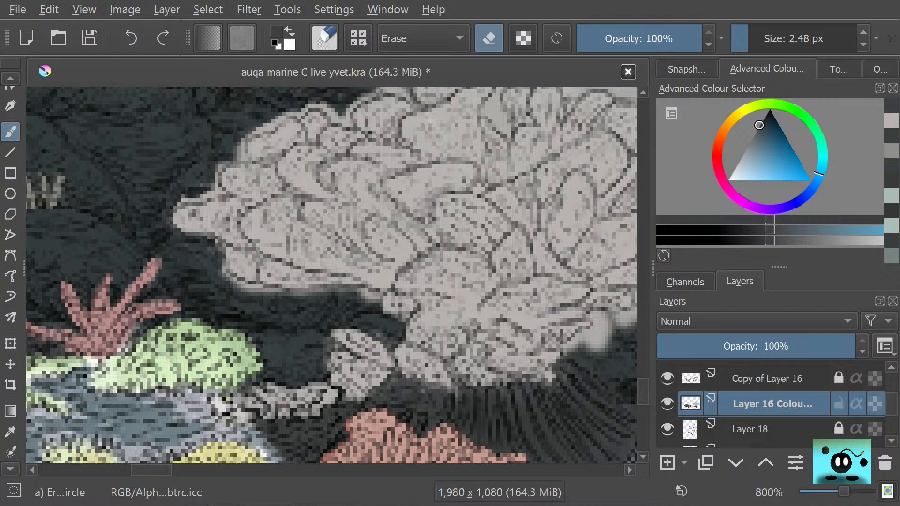
Step: Erase the light grey overspill along the white coral's lower-left edge above the dark rock
scroll(338, 272, "up", 3)
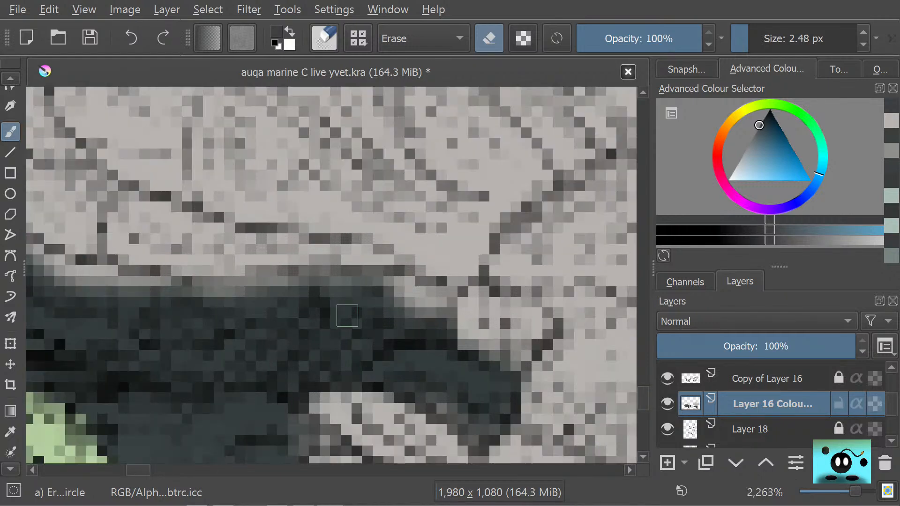
mouse_move(411, 305)
left_mouse_down()
mouse_move(404, 309)
mouse_move(412, 290)
mouse_move(445, 297)
mouse_move(429, 302)
left_mouse_up()
mouse_move(370, 279)
left_mouse_down()
mouse_move(361, 266)
mouse_move(323, 256)
mouse_move(345, 270)
mouse_move(394, 267)
mouse_move(318, 339)
mouse_move(316, 323)
mouse_move(378, 281)
mouse_move(332, 288)
mouse_move(277, 317)
left_mouse_up()
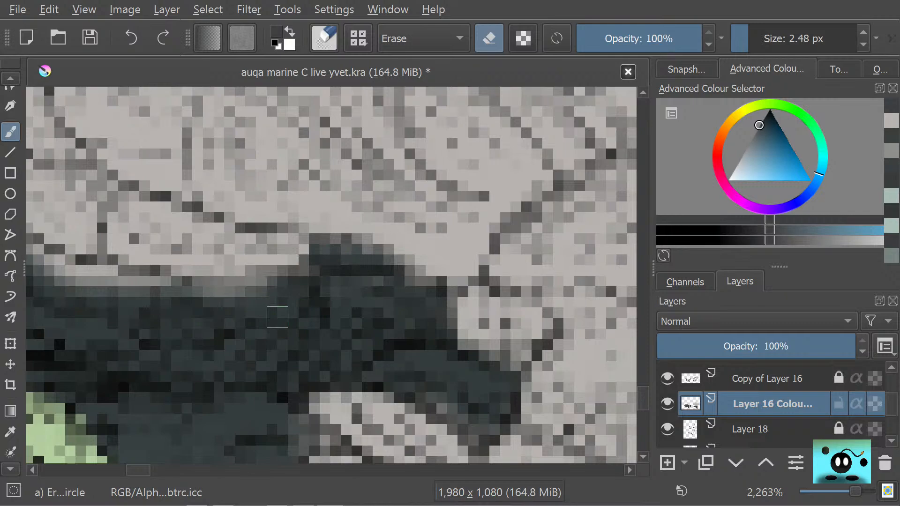
scroll(278, 317, "down", 5)
scroll(278, 317, "up", 2)
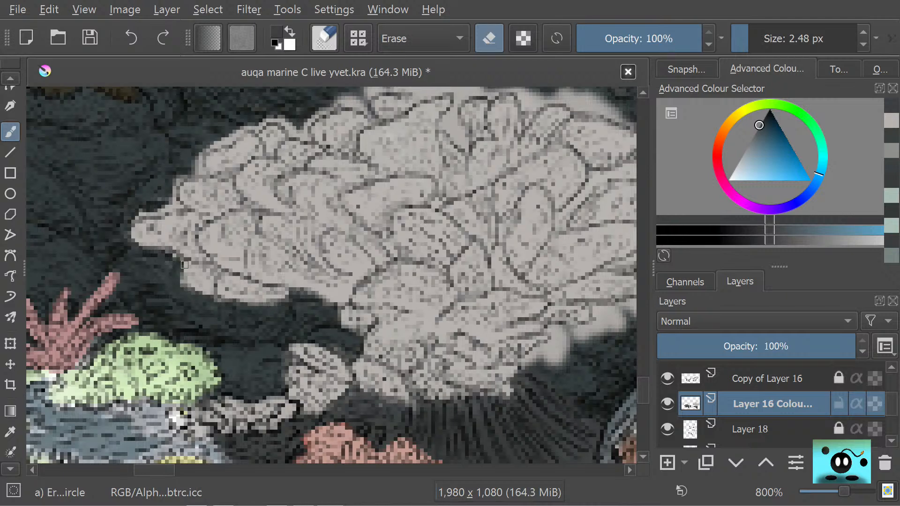
Step: Refine the white coral's left tip and upper-left lobes by erasing the remaining light grey fringe around them
mouse_move(131, 215)
left_mouse_down()
mouse_move(178, 206)
mouse_move(162, 171)
left_mouse_up()
mouse_move(131, 203)
left_mouse_down()
mouse_move(162, 212)
mouse_move(147, 209)
mouse_move(160, 216)
mouse_move(135, 220)
mouse_move(126, 238)
left_mouse_up()
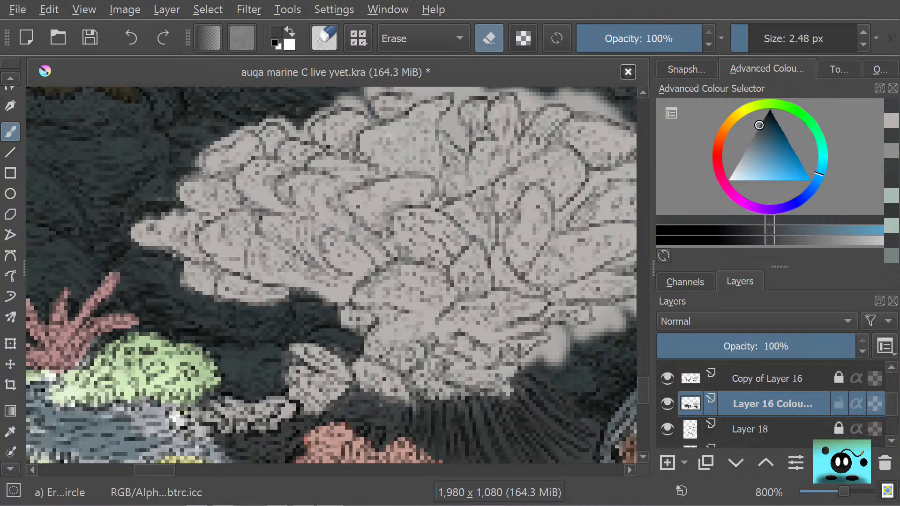
left_click_drag(199, 172, 200, 158)
mouse_move(214, 146)
left_mouse_down()
mouse_move(259, 133)
mouse_move(273, 104)
mouse_move(264, 116)
mouse_move(305, 132)
left_mouse_up()
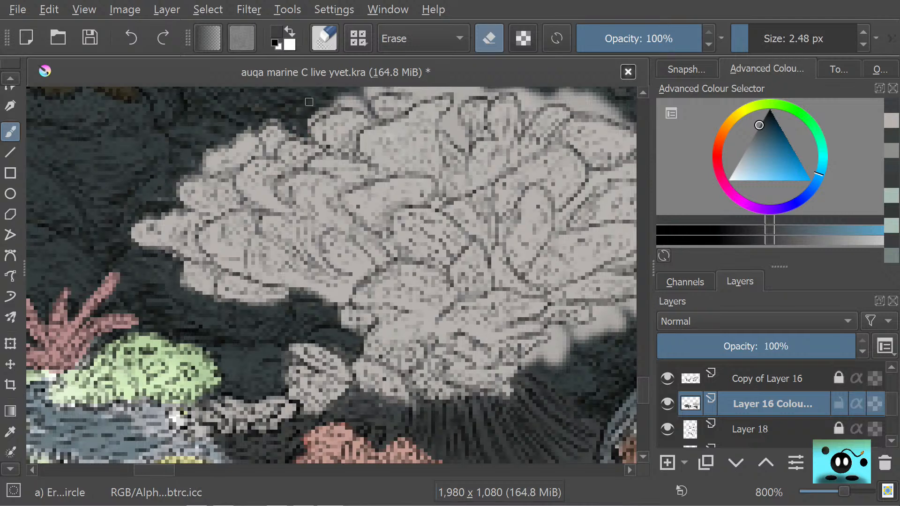
left_click_drag(275, 114, 282, 125)
scroll(640, 393, "up", 2)
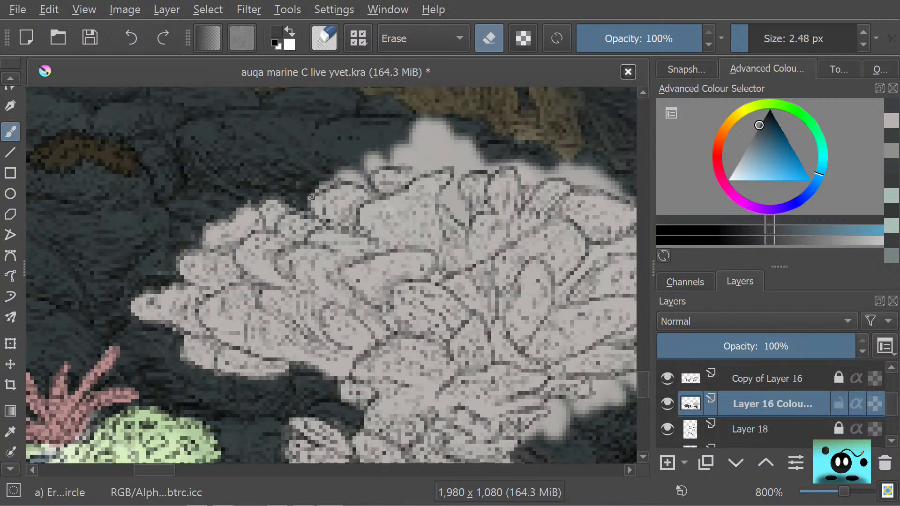
left_click_drag(316, 188, 351, 175)
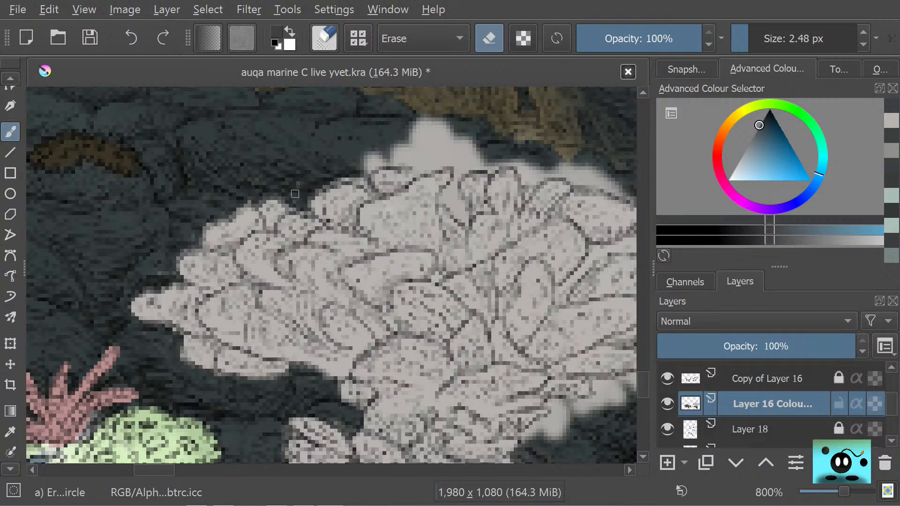
Step: Erase the pale peak above the white coral's top edge and open a narrow dark gap between two upper lobes with the 2.48 px eraser
key("slash")
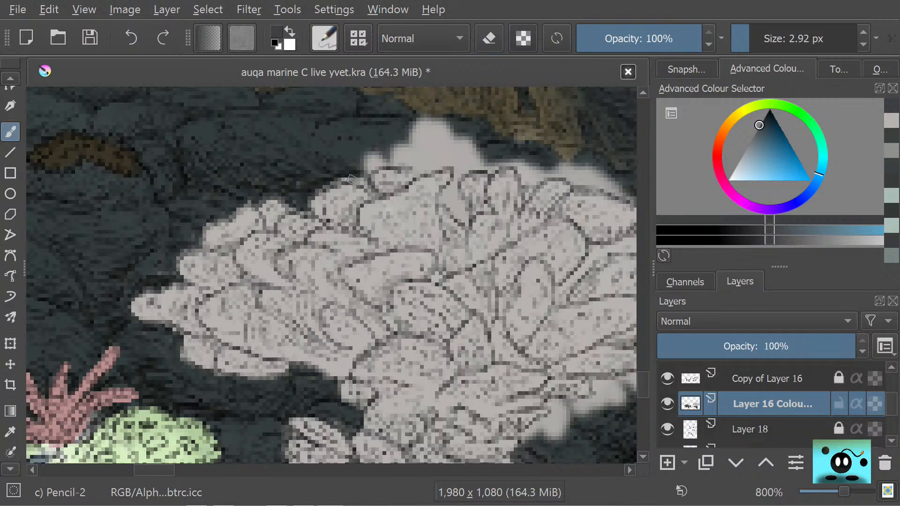
key("slash")
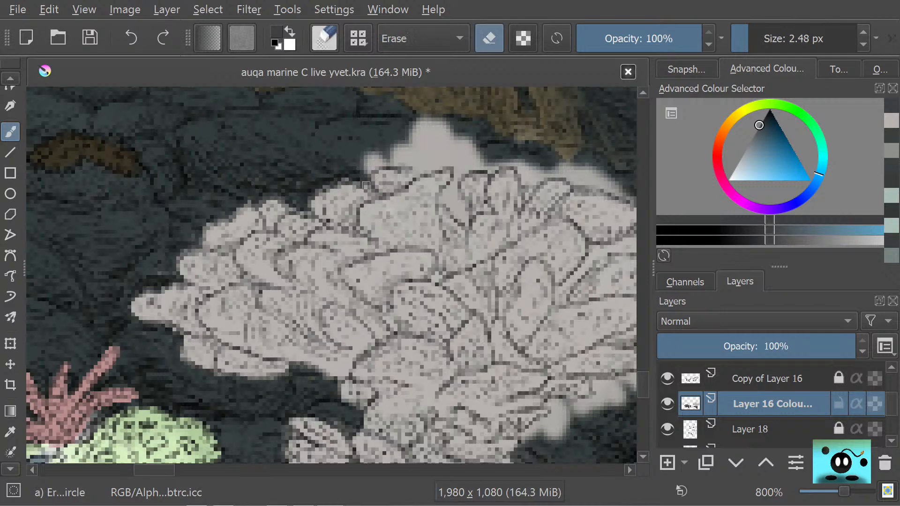
mouse_move(363, 161)
left_mouse_down()
mouse_move(397, 156)
mouse_move(376, 133)
mouse_move(386, 160)
mouse_move(372, 171)
mouse_move(364, 165)
mouse_move(371, 151)
mouse_move(406, 148)
mouse_move(412, 154)
mouse_move(395, 161)
mouse_move(415, 160)
mouse_move(404, 162)
mouse_move(426, 157)
mouse_move(411, 157)
mouse_move(424, 130)
mouse_move(398, 152)
mouse_move(416, 144)
mouse_move(394, 146)
mouse_move(419, 120)
mouse_move(404, 144)
mouse_move(439, 124)
mouse_move(426, 148)
mouse_move(450, 140)
mouse_move(419, 167)
mouse_move(427, 173)
mouse_move(462, 140)
mouse_move(444, 146)
mouse_move(434, 154)
mouse_move(448, 163)
mouse_move(469, 155)
mouse_move(473, 134)
left_mouse_up()
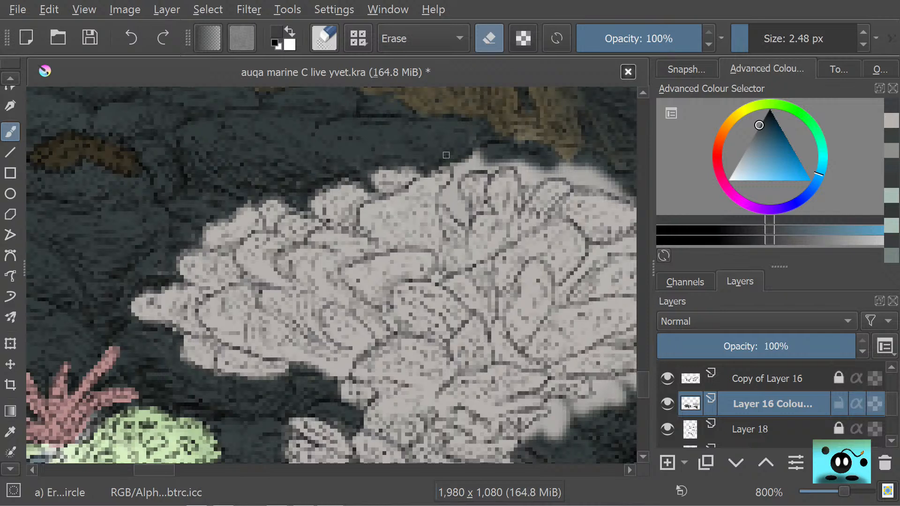
mouse_move(467, 167)
left_mouse_down()
mouse_move(477, 154)
mouse_move(488, 164)
left_mouse_up()
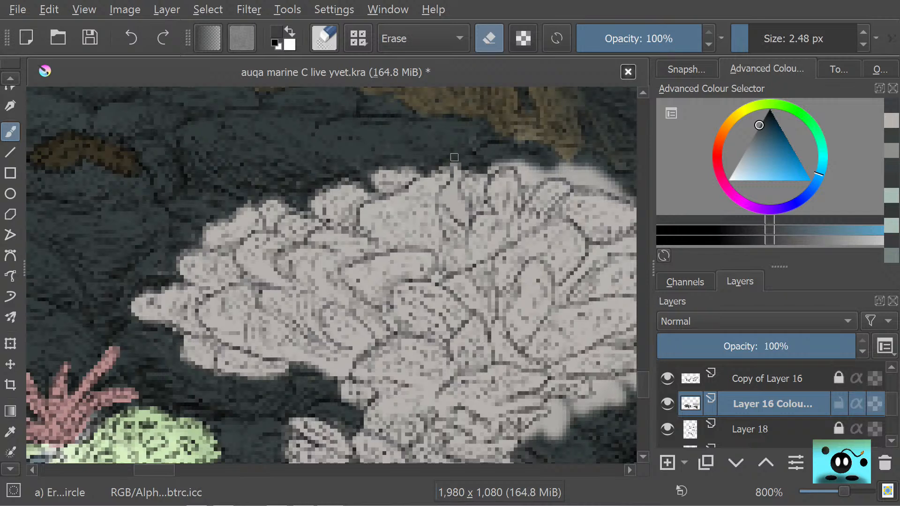
left_click_drag(448, 194, 458, 173)
mouse_move(452, 197)
left_mouse_down()
mouse_move(468, 222)
mouse_move(455, 193)
left_mouse_up()
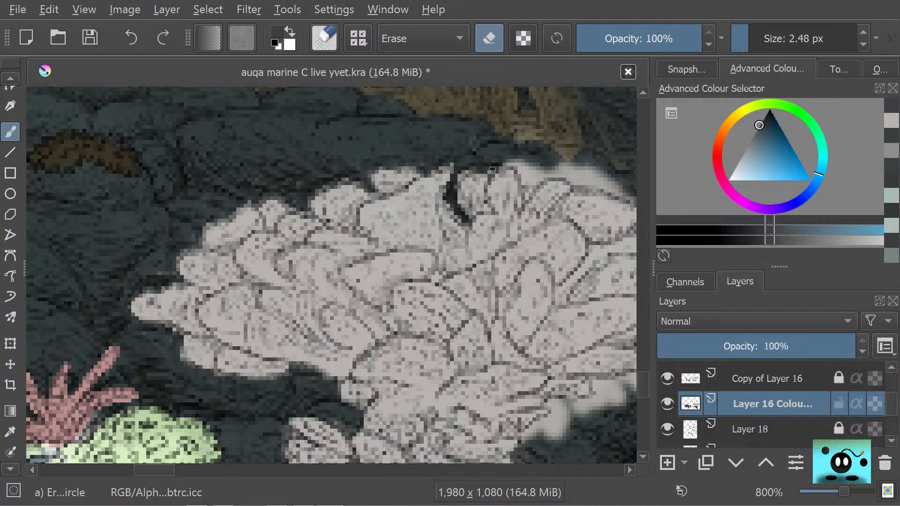
Step: Erase the light grey fringe along the white coral's top edge beside the dark gap and repaint the lobe tips in the coral's sampled grey
mouse_move(491, 167)
left_mouse_down()
mouse_move(530, 155)
mouse_move(522, 173)
mouse_move(534, 183)
mouse_move(567, 157)
left_mouse_up()
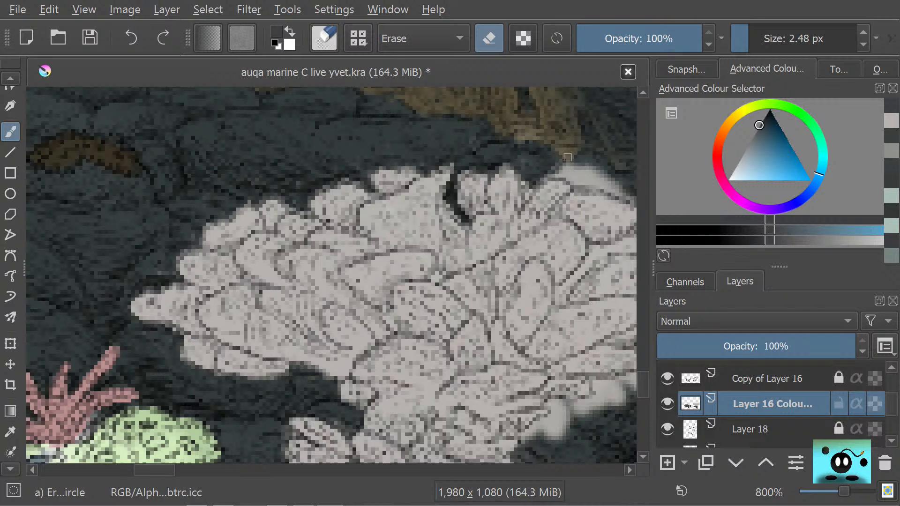
key("slash")
left_click_drag(496, 169, 487, 173)
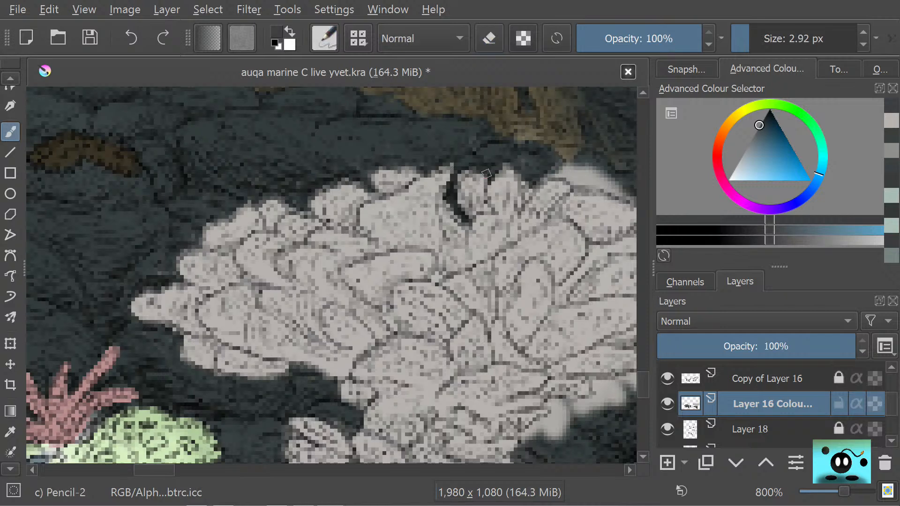
left_click(13, 429)
left_click(505, 193)
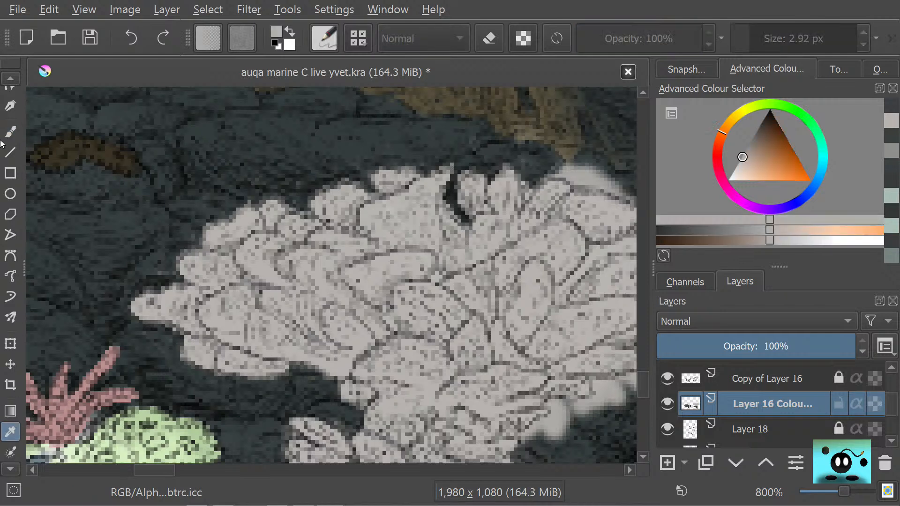
left_click(9, 129)
mouse_move(488, 175)
left_mouse_down()
mouse_move(500, 166)
mouse_move(491, 185)
mouse_move(486, 169)
mouse_move(466, 182)
left_mouse_up()
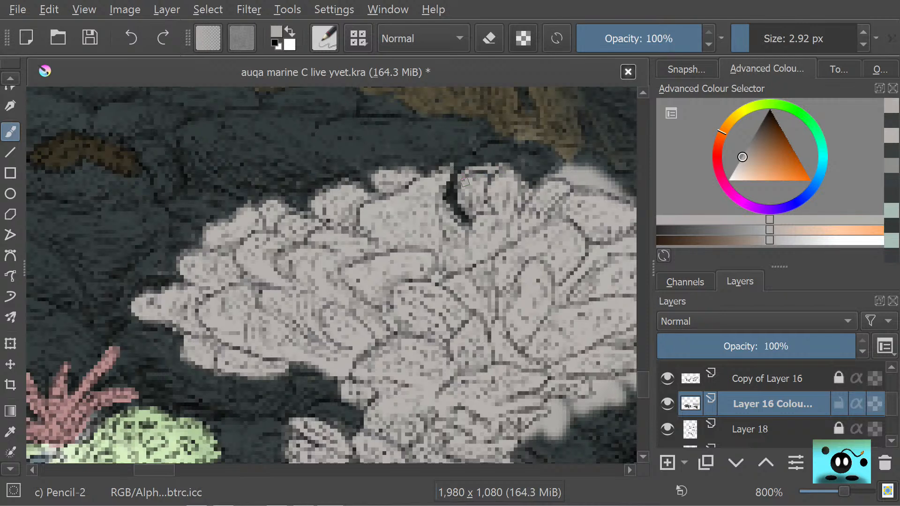
Step: Erase the light grey overspill around the white coral's upper-right lobes with the 2.48 px eraser
key("e")
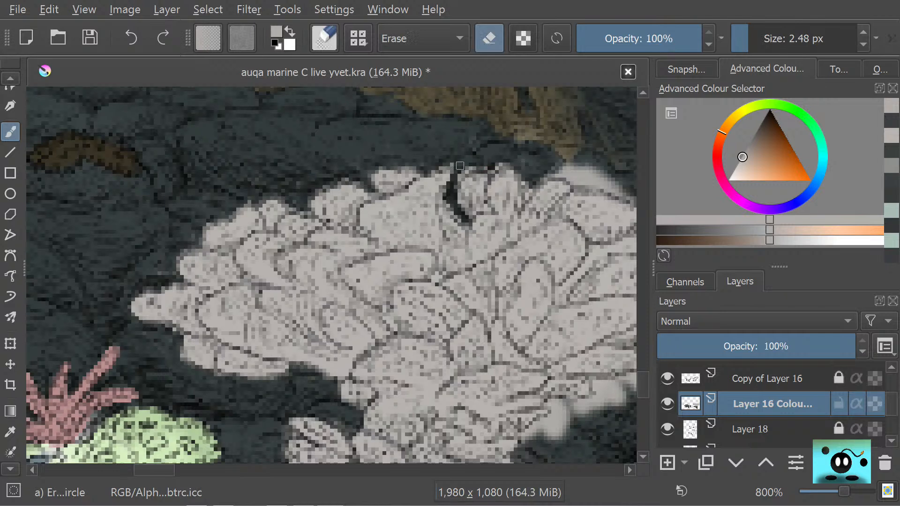
left_click_drag(134, 474, 176, 471)
mouse_move(280, 174)
left_mouse_down()
mouse_move(315, 180)
mouse_move(314, 160)
mouse_move(377, 220)
mouse_move(362, 239)
left_mouse_up()
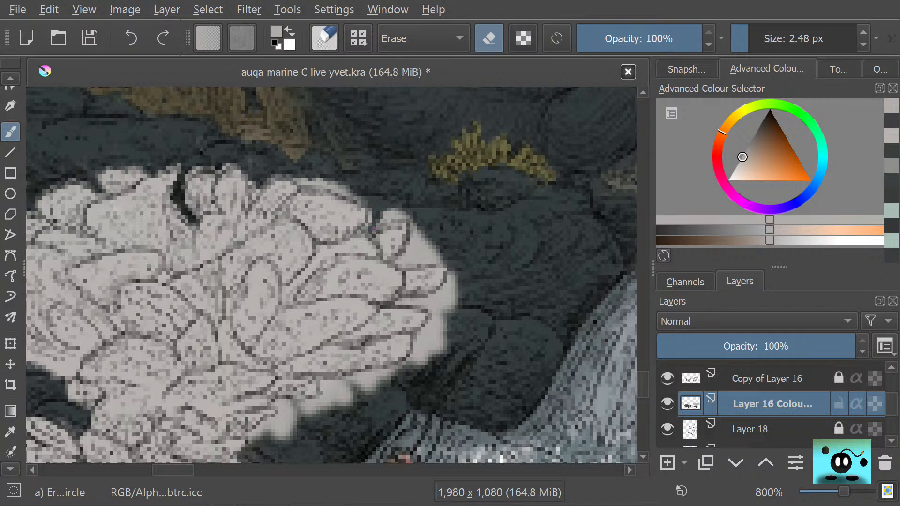
mouse_move(380, 213)
left_mouse_down()
mouse_move(404, 210)
mouse_move(427, 242)
mouse_move(420, 235)
mouse_move(423, 248)
mouse_move(414, 223)
mouse_move(415, 245)
mouse_move(394, 277)
mouse_move(399, 259)
mouse_move(441, 261)
mouse_move(421, 240)
mouse_move(426, 252)
mouse_move(415, 243)
mouse_move(417, 258)
mouse_move(368, 218)
left_mouse_up()
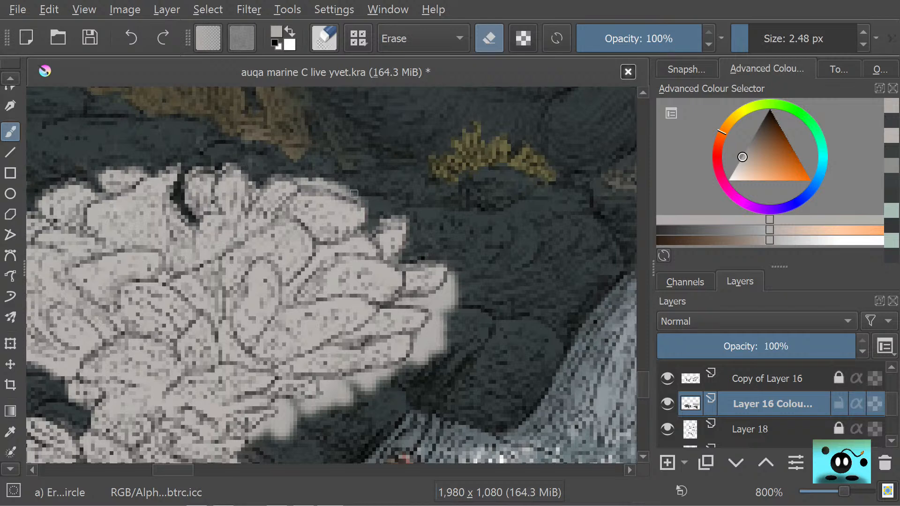
mouse_move(359, 195)
left_mouse_down()
mouse_move(304, 178)
mouse_move(299, 160)
left_mouse_up()
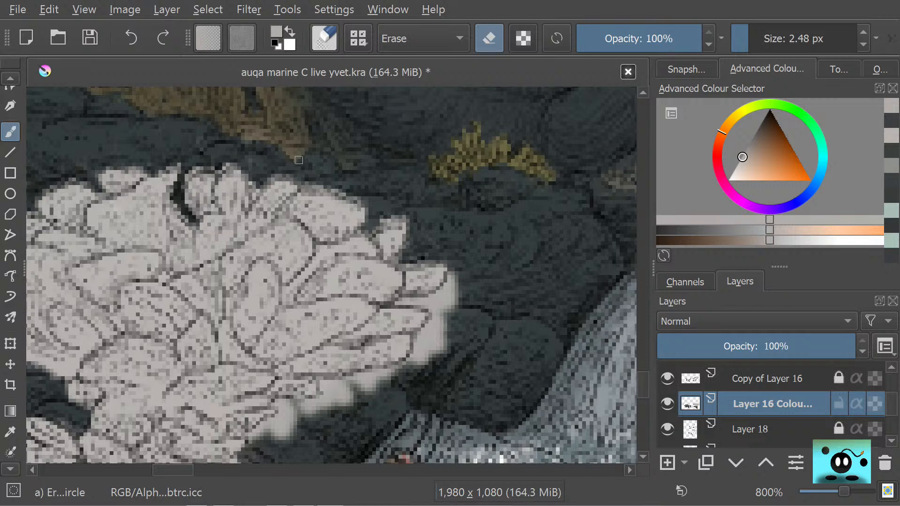
Step: Erase the blurry light grey overspill from the white coral's right tips and lower-right edge down to the dark rock
mouse_move(450, 287)
left_mouse_down()
mouse_move(457, 268)
mouse_move(413, 366)
mouse_move(455, 286)
mouse_move(423, 371)
mouse_move(441, 345)
mouse_move(456, 281)
mouse_move(403, 368)
mouse_move(450, 287)
mouse_move(432, 309)
mouse_move(385, 298)
mouse_move(407, 304)
left_mouse_up()
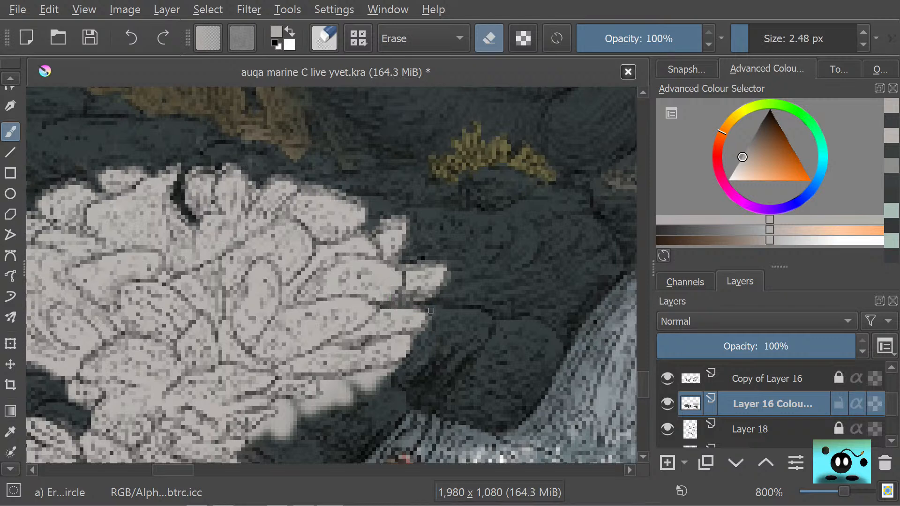
mouse_move(373, 381)
left_mouse_down()
mouse_move(387, 378)
mouse_move(344, 415)
left_mouse_up()
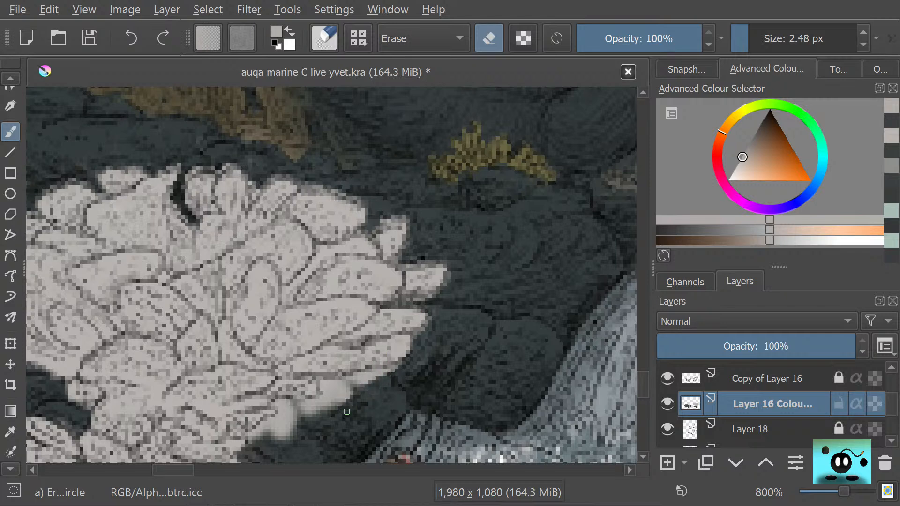
mouse_move(376, 385)
left_mouse_down()
mouse_move(348, 392)
mouse_move(384, 375)
mouse_move(325, 386)
mouse_move(347, 381)
mouse_move(327, 387)
mouse_move(329, 403)
mouse_move(345, 394)
mouse_move(326, 411)
mouse_move(312, 413)
mouse_move(323, 397)
mouse_move(285, 415)
mouse_move(299, 411)
mouse_move(266, 455)
mouse_move(308, 417)
mouse_move(259, 453)
mouse_move(300, 412)
mouse_move(278, 441)
mouse_move(307, 432)
mouse_move(277, 436)
mouse_move(261, 452)
mouse_move(275, 426)
mouse_move(250, 449)
mouse_move(264, 425)
mouse_move(288, 402)
left_mouse_up()
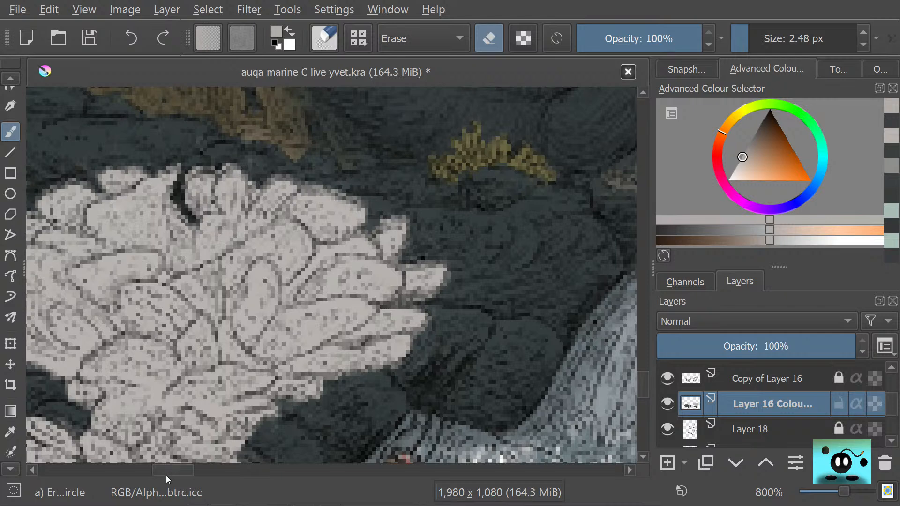
Step: Toggle the Background layer's visibility to check for uncoloured gaps around the pink coral and neighbouring rocks
mouse_move(169, 476)
left_mouse_down()
mouse_move(145, 470)
mouse_move(169, 467)
mouse_move(137, 470)
mouse_move(157, 470)
left_mouse_up()
left_click_drag(643, 382, 641, 403)
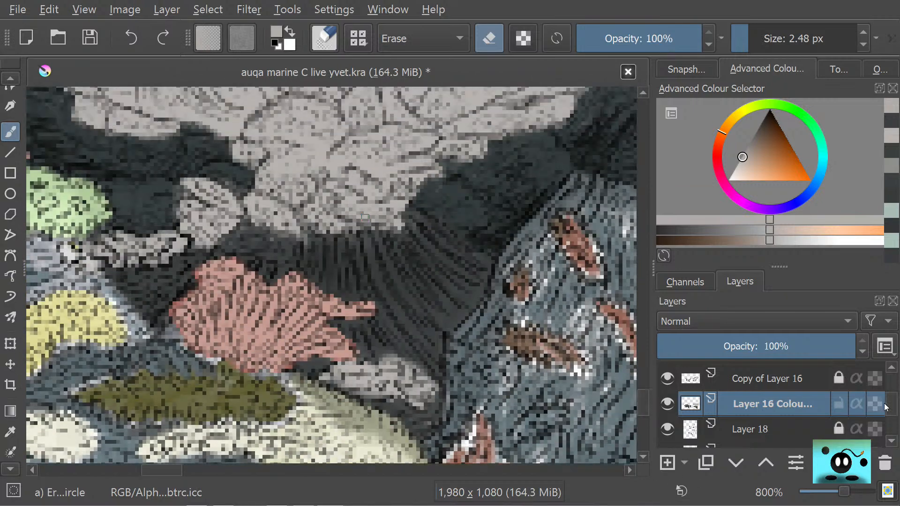
scroll(886, 407, "down", 10)
left_click(666, 409)
left_click(665, 410)
left_click(665, 411)
left_click(665, 412)
left_click(664, 412)
left_click(664, 412)
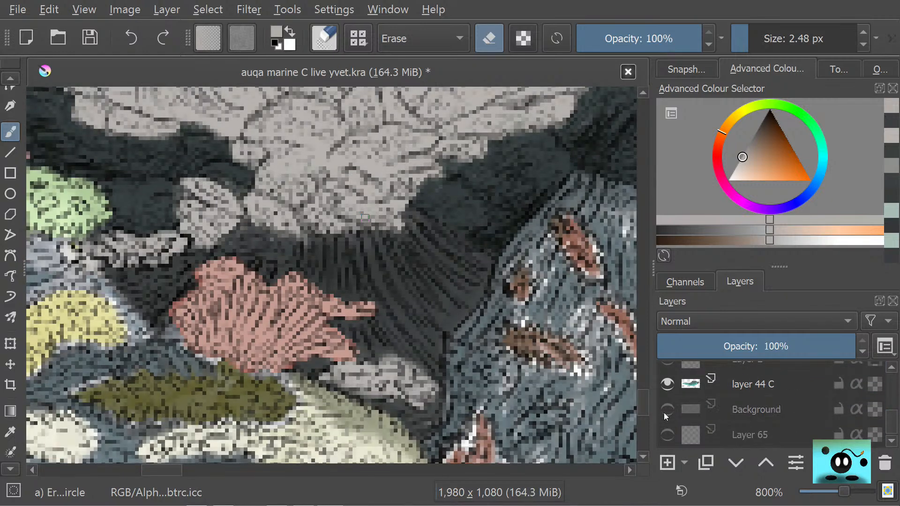
left_click(664, 412)
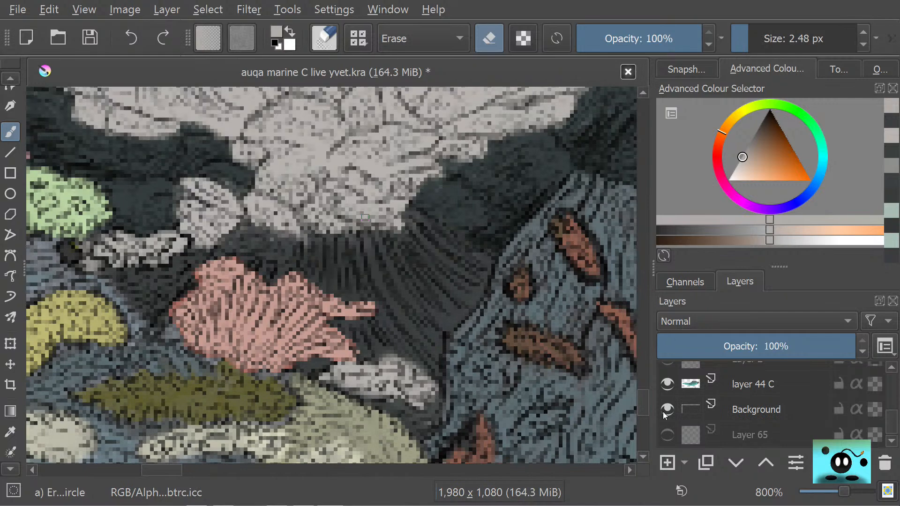
left_click(663, 413)
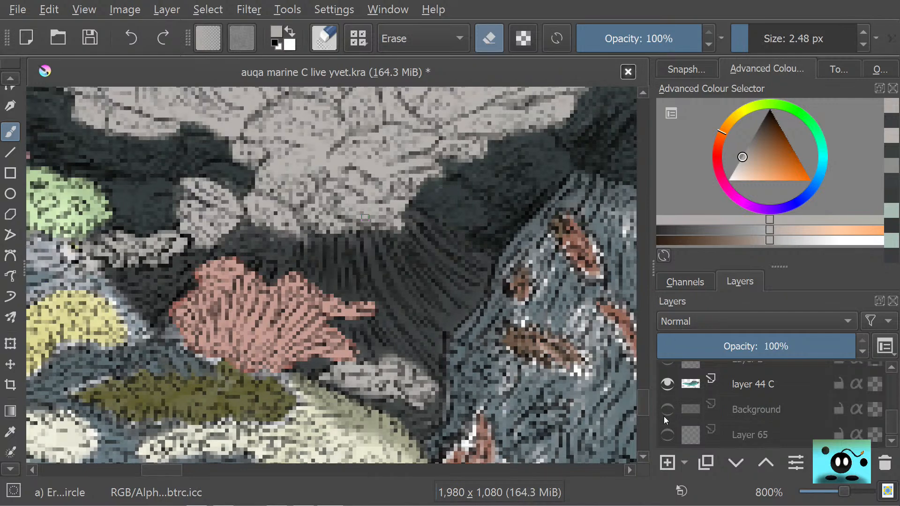
left_click(664, 416)
left_click(664, 415)
Step: Sample the dark rock colour left of the pink coral and paint over the pale patches beside the yellow and small grey corals with Pencil-2
key("slash")
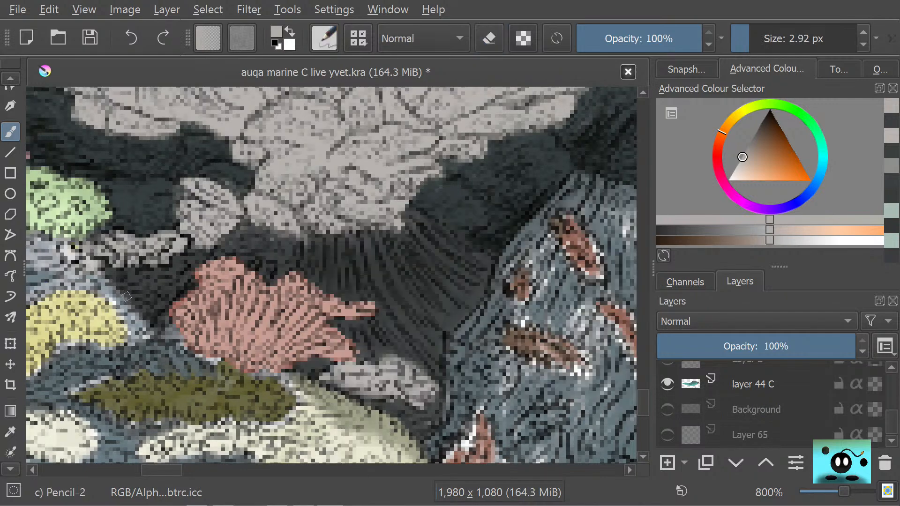
left_click(10, 431)
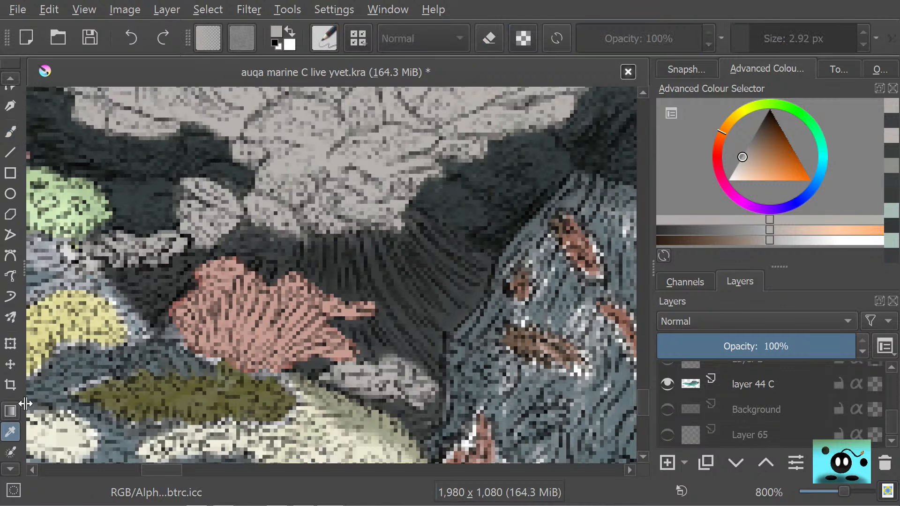
left_click(146, 298)
key("b")
mouse_move(131, 314)
left_mouse_down()
mouse_move(136, 323)
mouse_move(113, 286)
mouse_move(136, 333)
mouse_move(85, 263)
mouse_move(89, 291)
mouse_move(73, 272)
mouse_move(66, 286)
mouse_move(81, 279)
mouse_move(63, 244)
mouse_move(86, 274)
mouse_move(71, 247)
mouse_move(90, 235)
mouse_move(59, 250)
left_mouse_up()
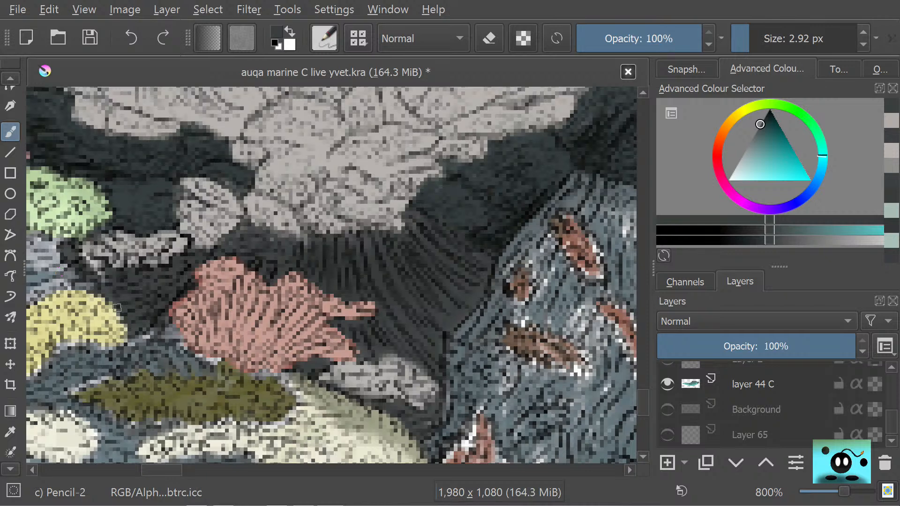
right_click(421, 396)
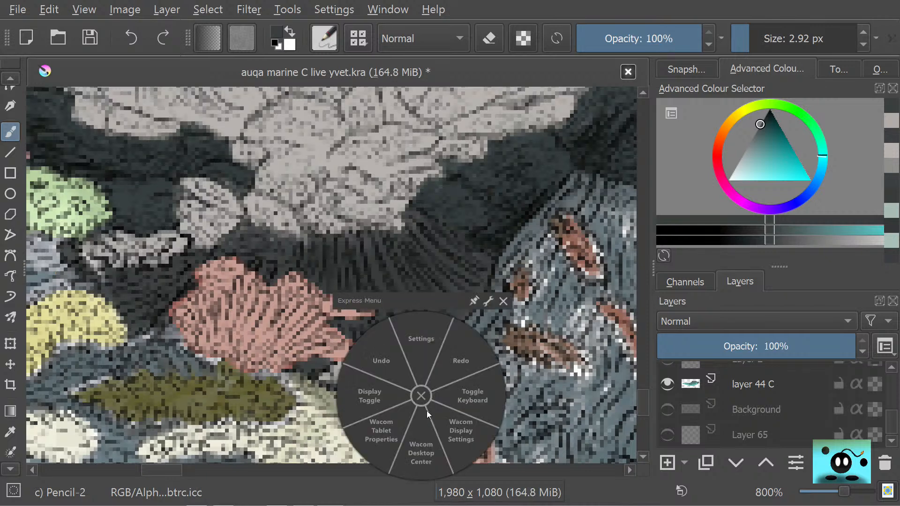
left_click(422, 398)
Step: Select Layer 26 and toggle its visibility to check which part of the reef it covers
left_click_drag(896, 423, 896, 406)
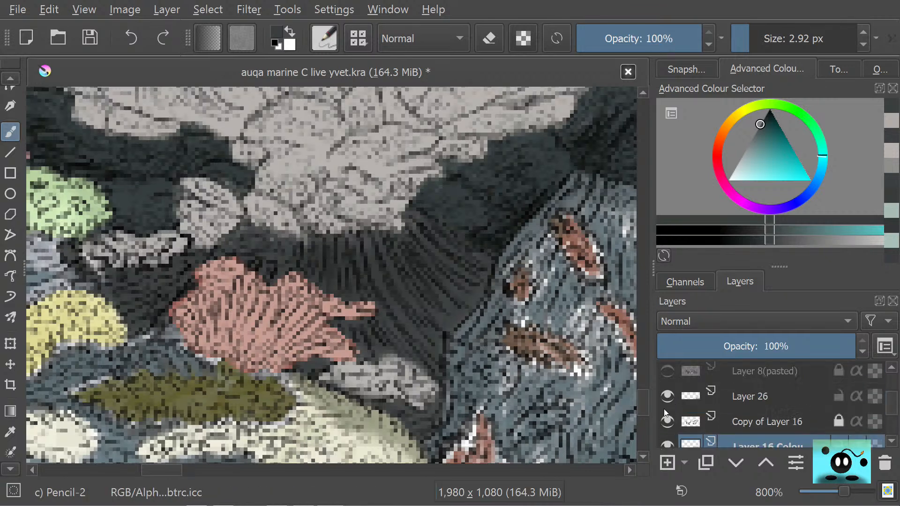
left_click(741, 404)
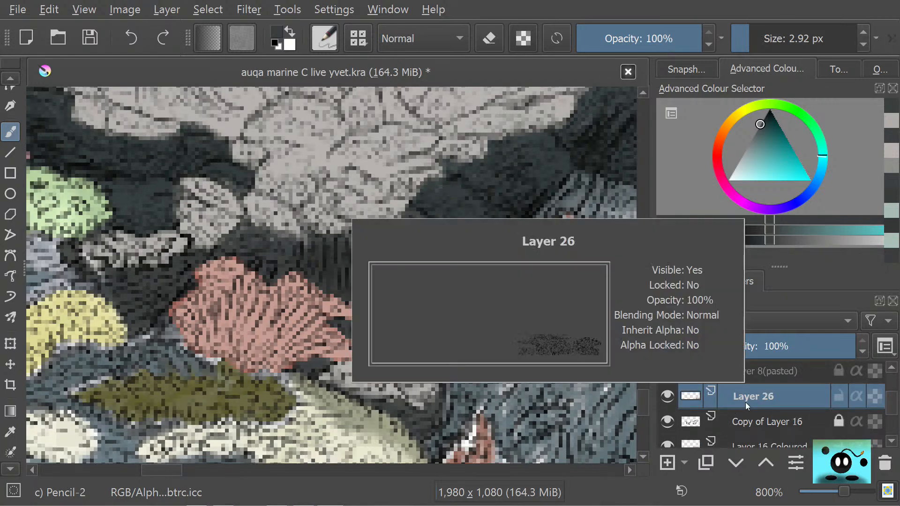
scroll(610, 277, "down", 12)
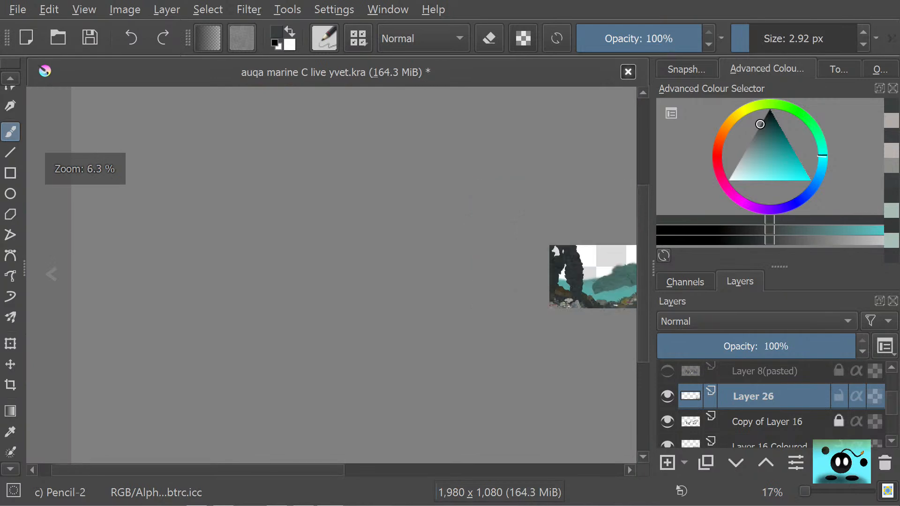
scroll(553, 349, "up", 5)
scroll(514, 370, "down", 4)
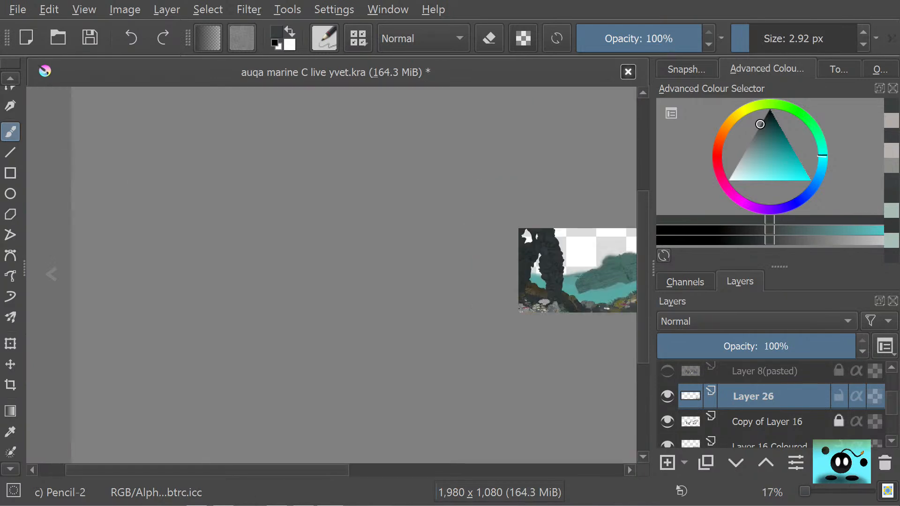
left_click_drag(222, 470, 335, 472)
scroll(379, 269, "up", 3)
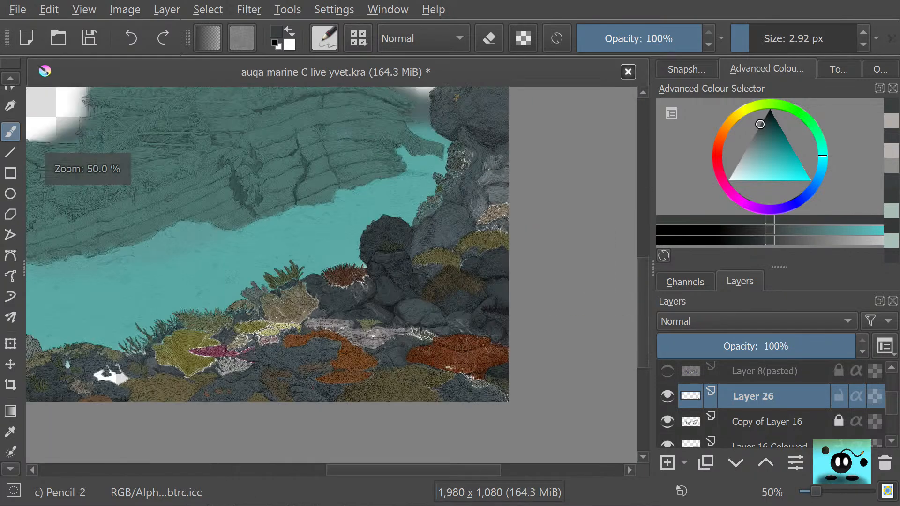
scroll(469, 375, "up", 3)
left_click(668, 396)
left_click(668, 397)
Step: Toggle the layer 8 colour layer's visibility over the left side of the reef and make it the active layer
scroll(732, 401, "up", 2)
scroll(732, 401, "down", 1)
scroll(732, 403, "up", 1)
scroll(731, 404, "down", 3)
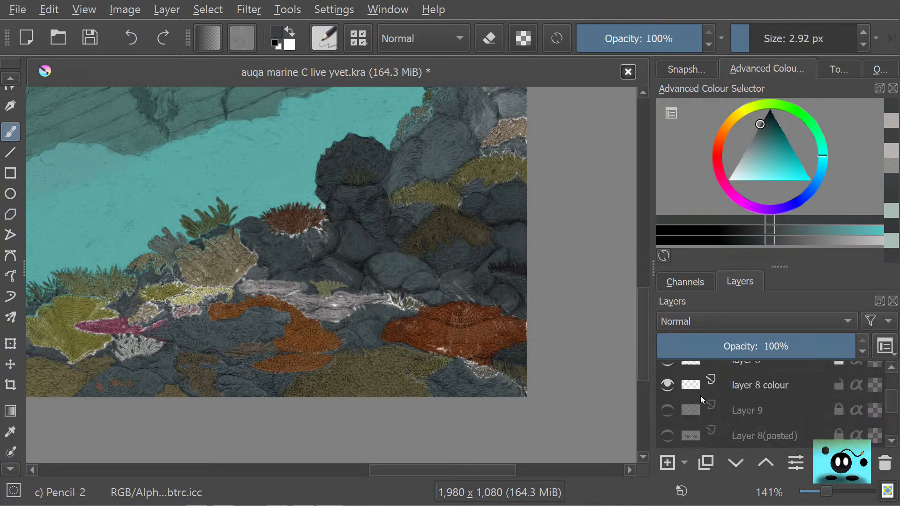
left_click_drag(365, 470, 150, 440)
left_click(669, 384)
left_click(670, 384)
left_click(669, 384)
left_click(669, 384)
left_click(757, 386)
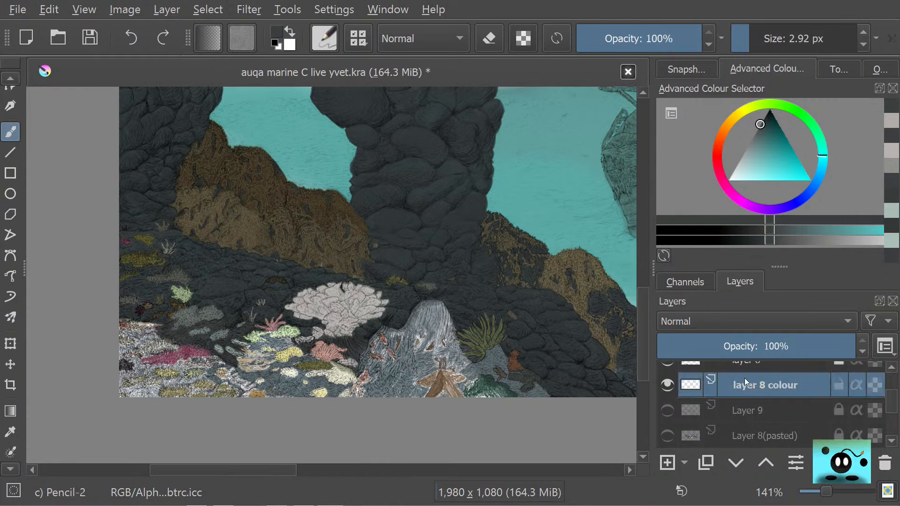
Step: Examine the layer stack and the lower-left corals, toggling layer 8 colour to check which areas it colours
scroll(836, 399, "down", 3)
scroll(836, 404, "up", 1)
scroll(837, 406, "up", 2)
scroll(837, 415, "down", 2)
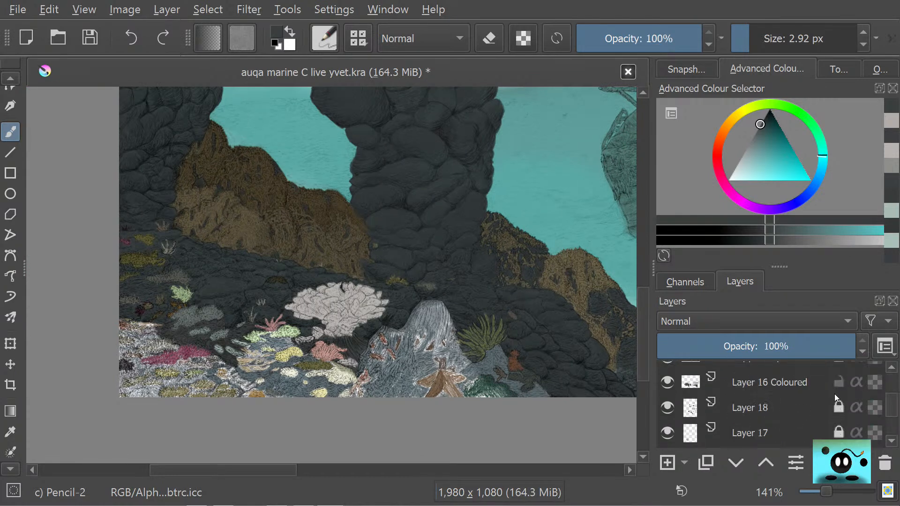
scroll(777, 388, "up", 10)
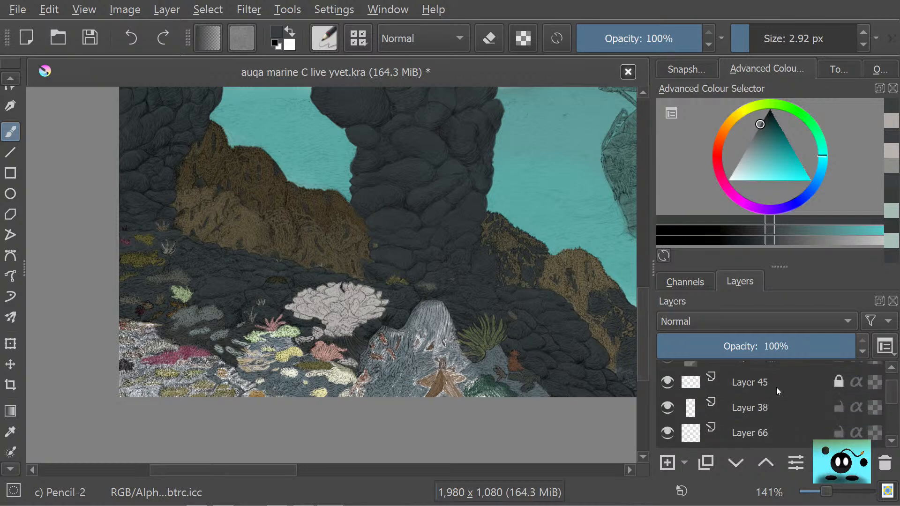
scroll(776, 388, "up", 2)
scroll(777, 401, "up", 2)
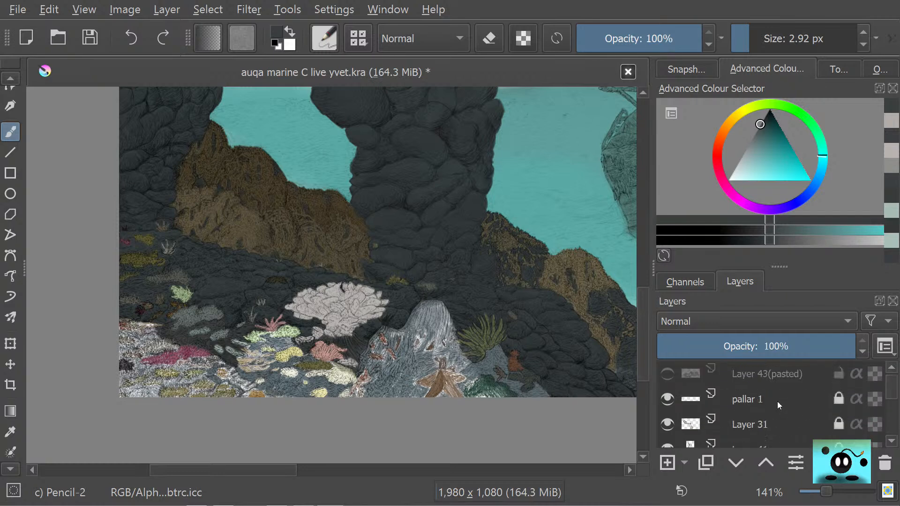
scroll(779, 405, "down", 3)
scroll(778, 404, "down", 8)
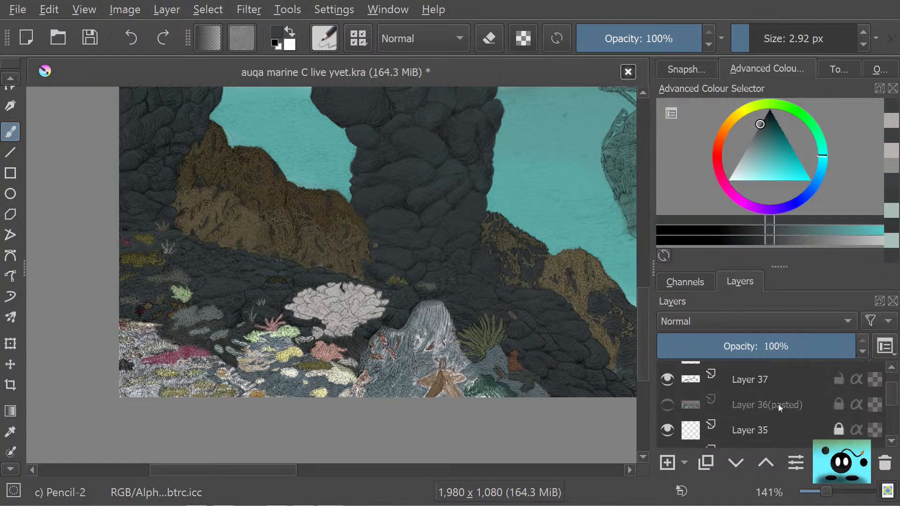
scroll(778, 405, "up", 2)
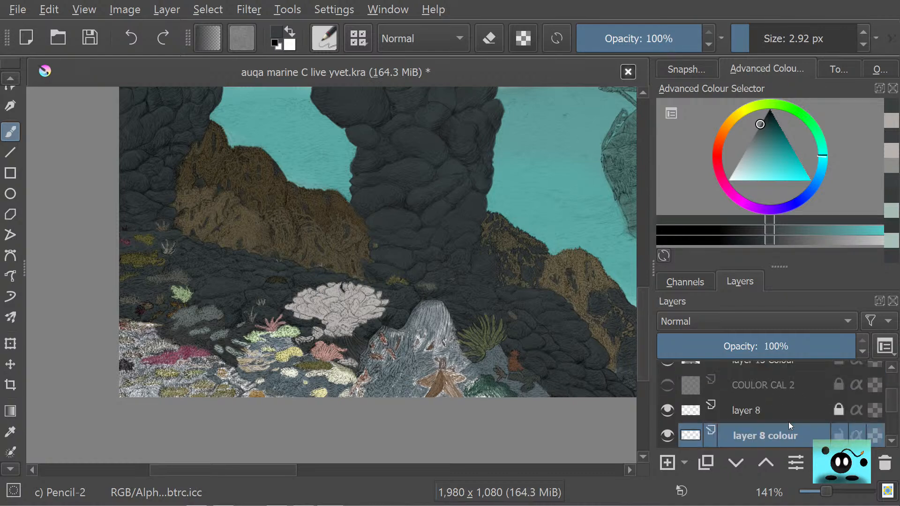
scroll(330, 341, "up", 1)
scroll(287, 391, "down", 1)
scroll(214, 382, "up", 3)
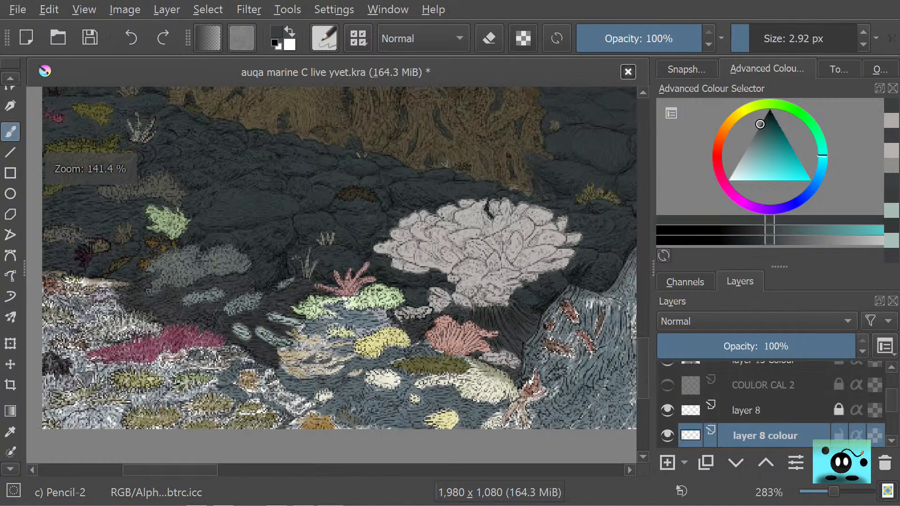
scroll(84, 411, "up", 1)
scroll(82, 410, "down", 3)
scroll(79, 407, "up", 2)
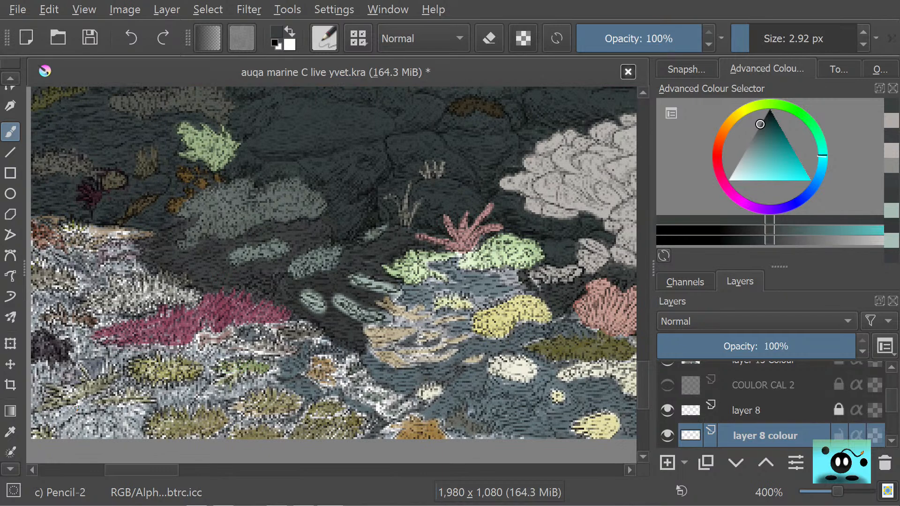
scroll(316, 477, "up", 1)
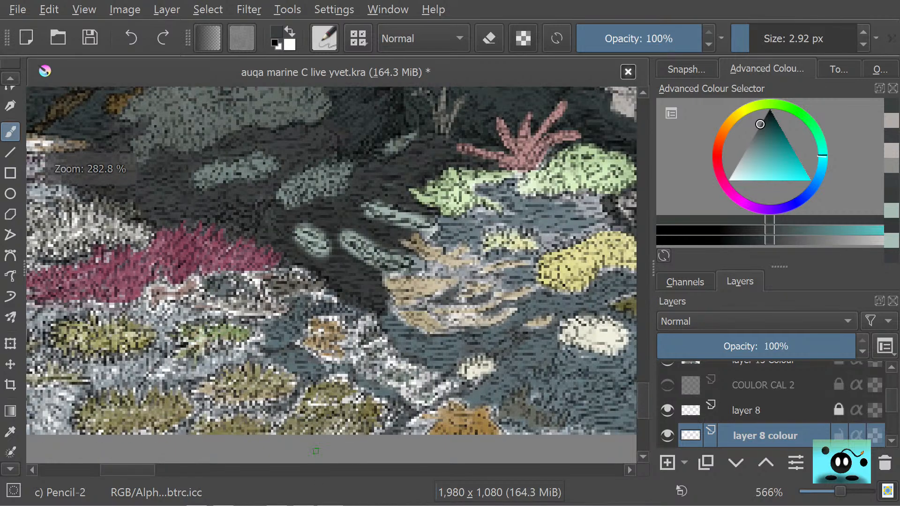
left_click(666, 436)
left_click(662, 437)
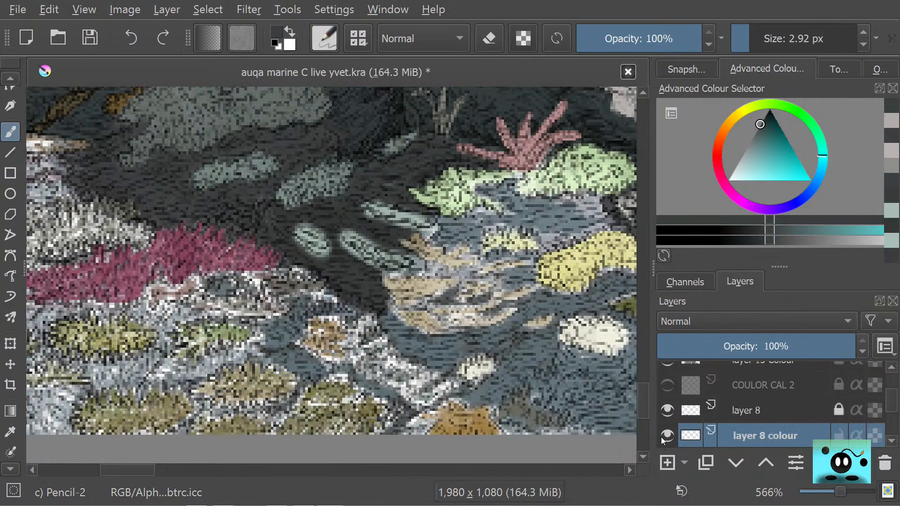
Step: Toggle the layer 8 colour layer's visibility over the middle of the reef to check which corals and rocks it colours
scroll(479, 387, "down", 1)
mouse_move(166, 473)
left_mouse_down()
mouse_move(232, 472)
mouse_move(176, 467)
left_mouse_up()
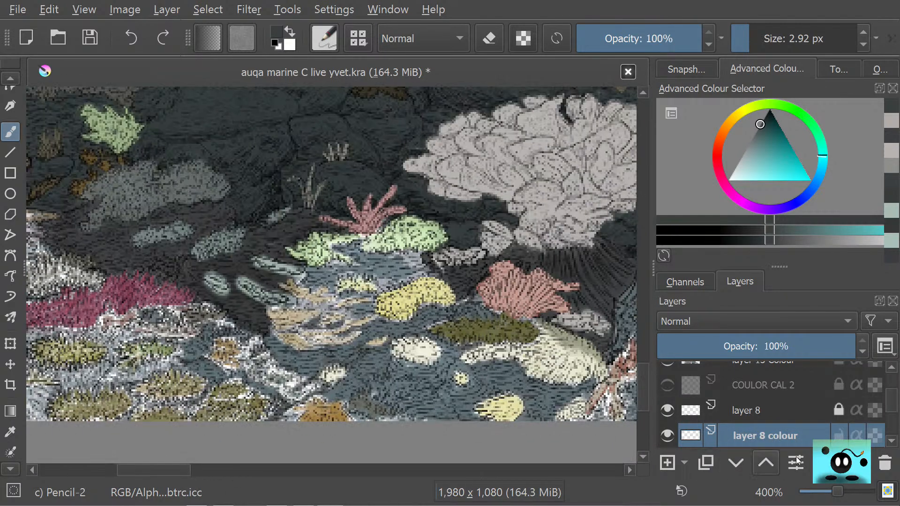
left_click(667, 436)
left_click(667, 437)
left_click(667, 436)
left_click(667, 436)
left_click(667, 436)
left_click(667, 436)
left_click(667, 436)
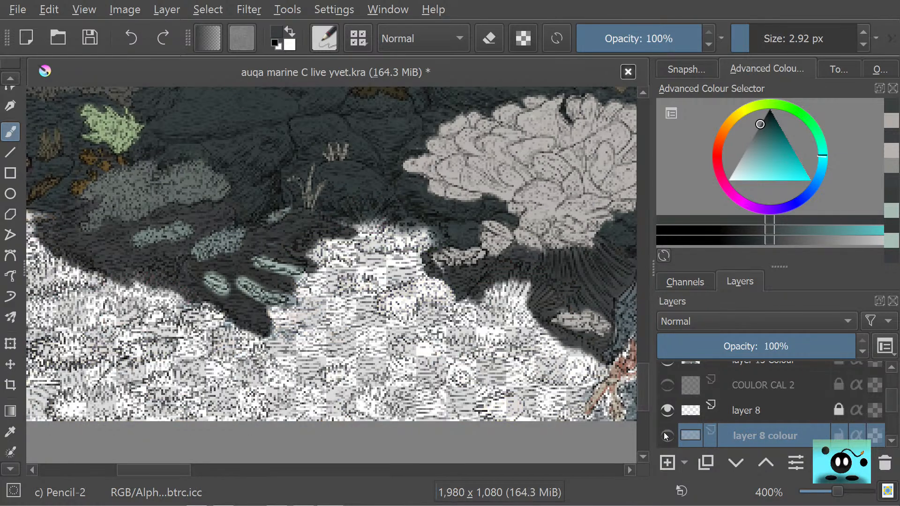
left_click(667, 436)
left_click(666, 436)
left_click(666, 436)
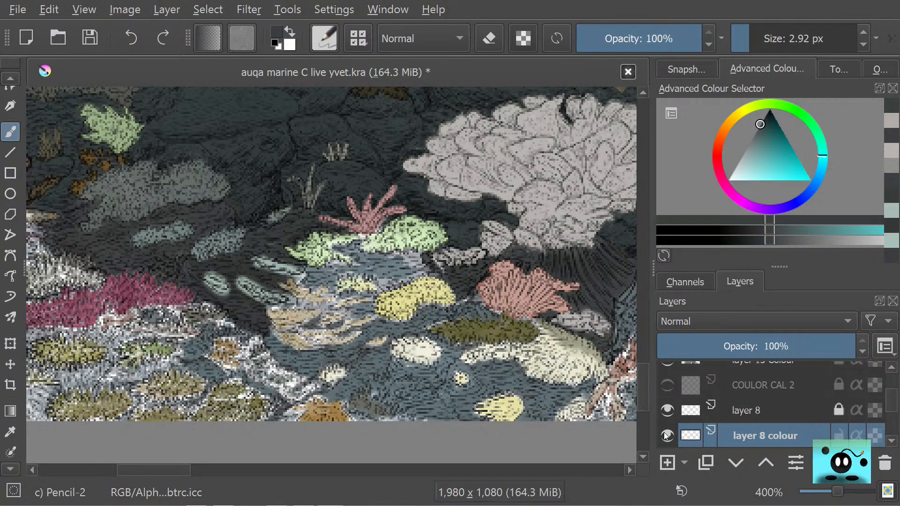
Step: Paint the blue-grey rock around the olive, cream and small yellow corals dark with Pencil-2 at 11.48 px
left_click_drag(745, 35, 761, 32)
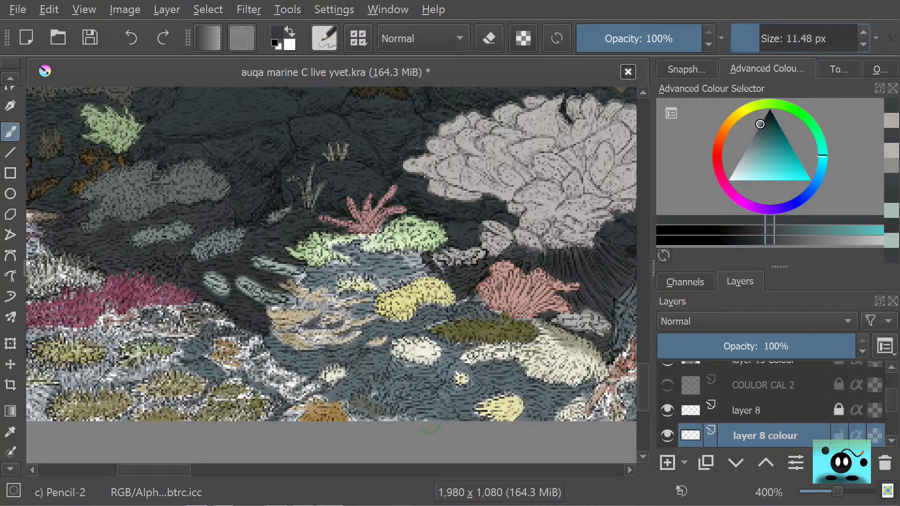
mouse_move(410, 378)
left_mouse_down()
mouse_move(424, 412)
mouse_move(434, 382)
mouse_move(422, 372)
mouse_move(448, 389)
mouse_move(456, 415)
mouse_move(462, 404)
mouse_move(487, 414)
mouse_move(466, 402)
mouse_move(476, 397)
mouse_move(496, 397)
mouse_move(520, 411)
mouse_move(519, 420)
mouse_move(537, 398)
mouse_move(547, 413)
mouse_move(555, 397)
mouse_move(561, 413)
mouse_move(567, 399)
mouse_move(592, 389)
mouse_move(546, 397)
mouse_move(584, 395)
mouse_move(537, 393)
mouse_move(517, 371)
mouse_move(472, 389)
mouse_move(497, 370)
mouse_move(463, 369)
mouse_move(448, 381)
mouse_move(449, 370)
mouse_move(410, 370)
mouse_move(393, 356)
mouse_move(420, 338)
mouse_move(413, 370)
mouse_move(396, 338)
mouse_move(436, 335)
mouse_move(471, 349)
mouse_move(457, 356)
mouse_move(436, 342)
mouse_move(444, 321)
mouse_move(420, 329)
mouse_move(408, 311)
mouse_move(415, 323)
mouse_move(401, 325)
mouse_move(443, 307)
mouse_move(419, 310)
mouse_move(474, 303)
mouse_move(476, 312)
mouse_move(525, 322)
mouse_move(497, 316)
mouse_move(526, 319)
mouse_move(531, 311)
left_mouse_up()
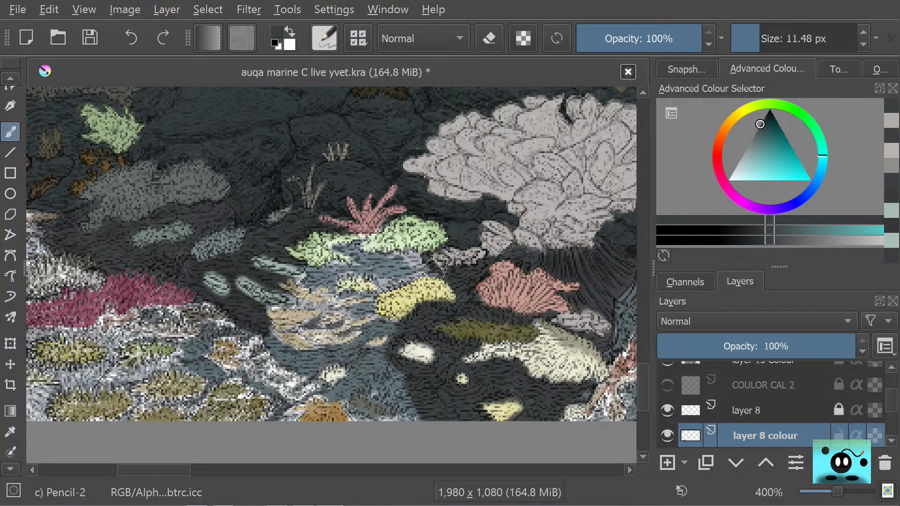
mouse_move(408, 317)
left_mouse_down()
mouse_move(366, 336)
mouse_move(375, 331)
left_mouse_up()
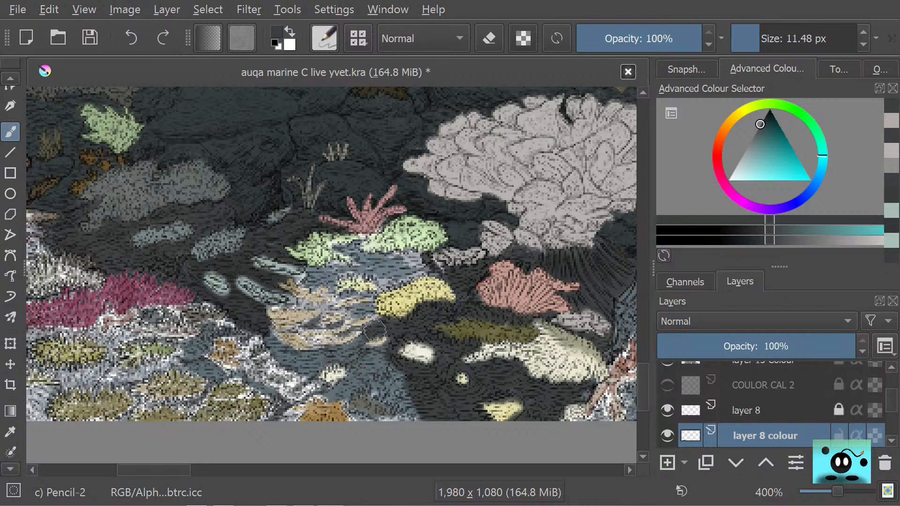
Step: Sample the pale yellow of the coral at the painting's lower edge as the colour for Pencil-2
key("e")
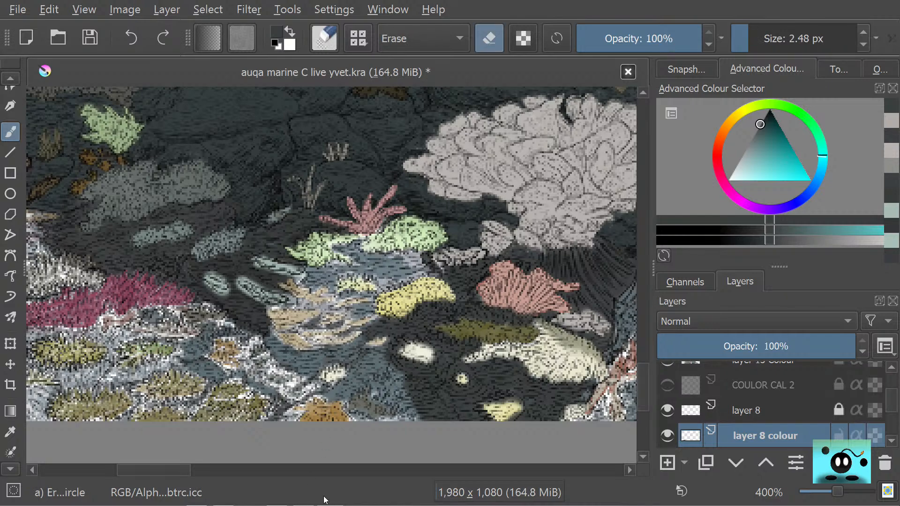
scroll(158, 471, "right", 5)
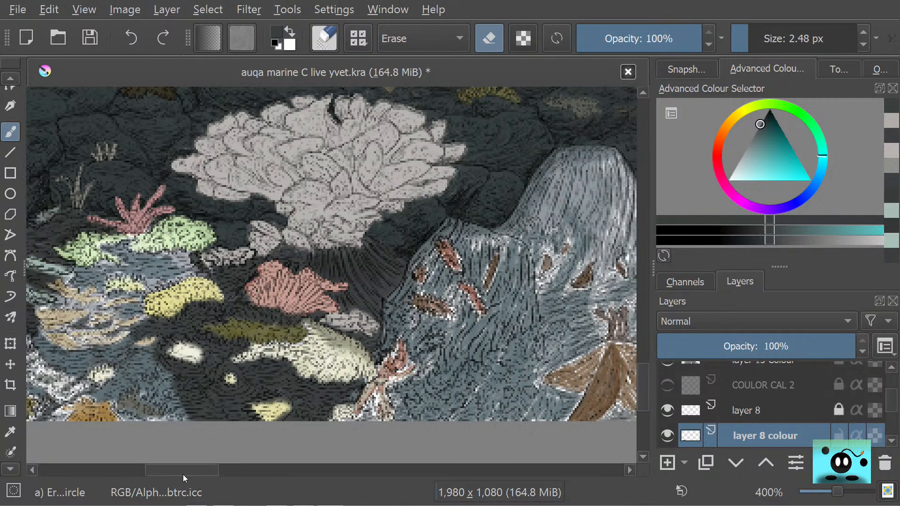
left_click(10, 432)
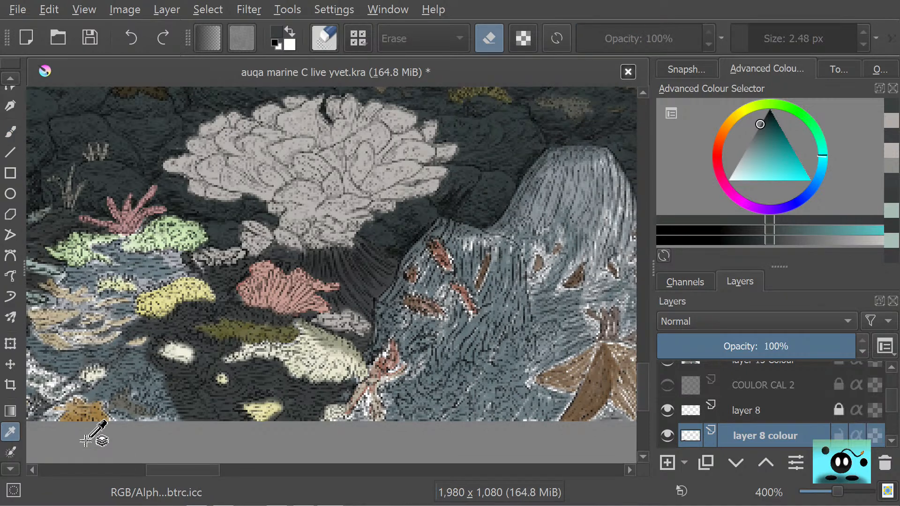
key("b")
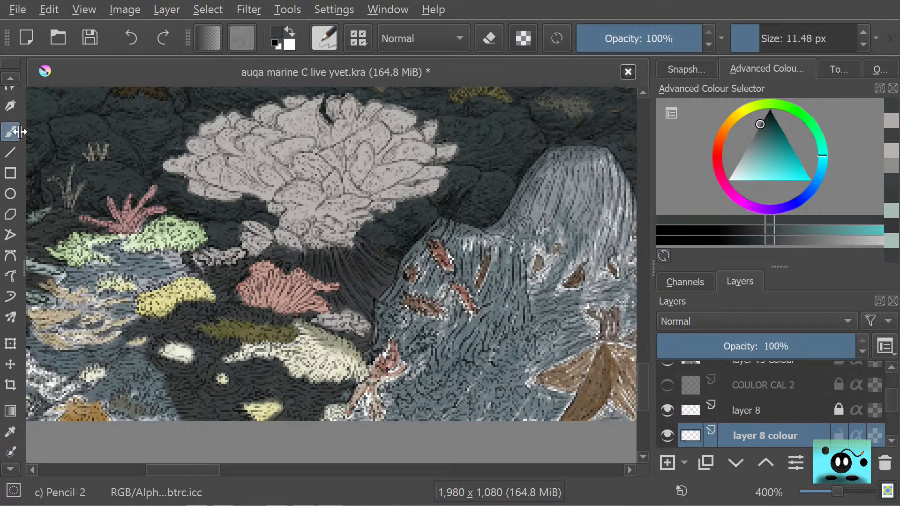
key("e")
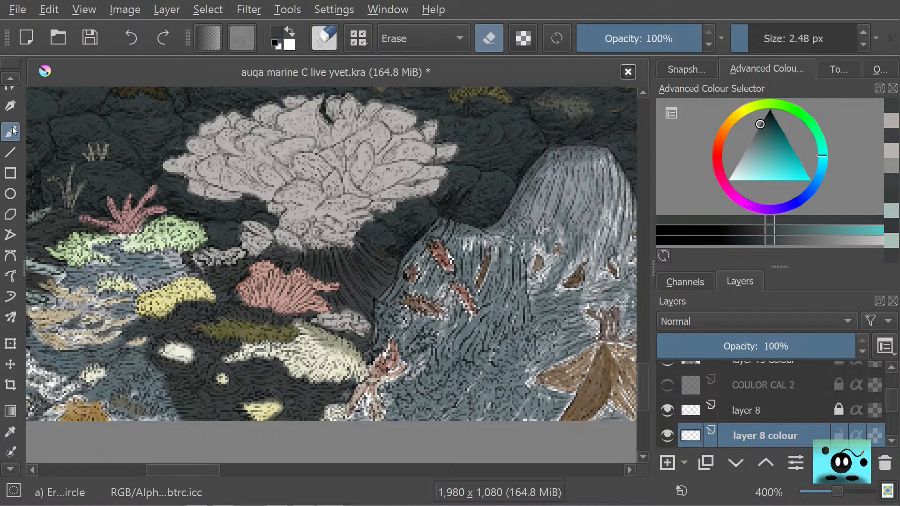
left_click(2, 434)
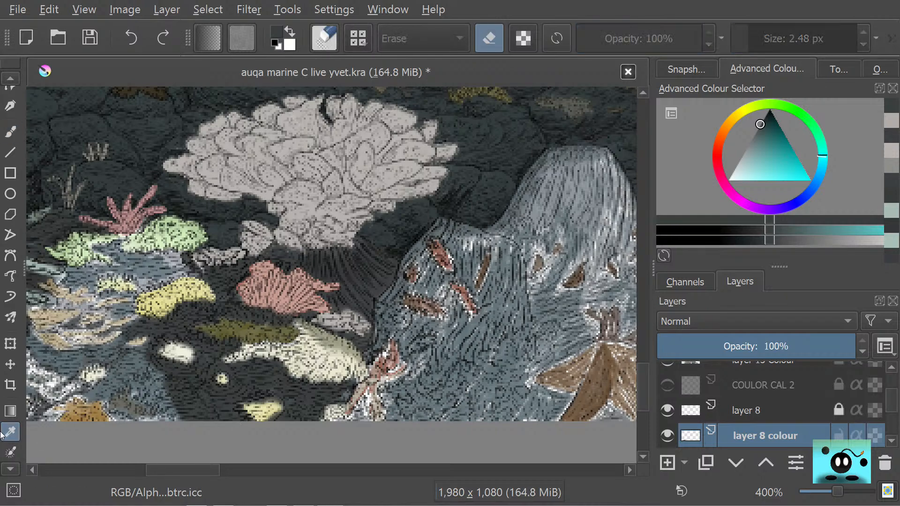
key("e")
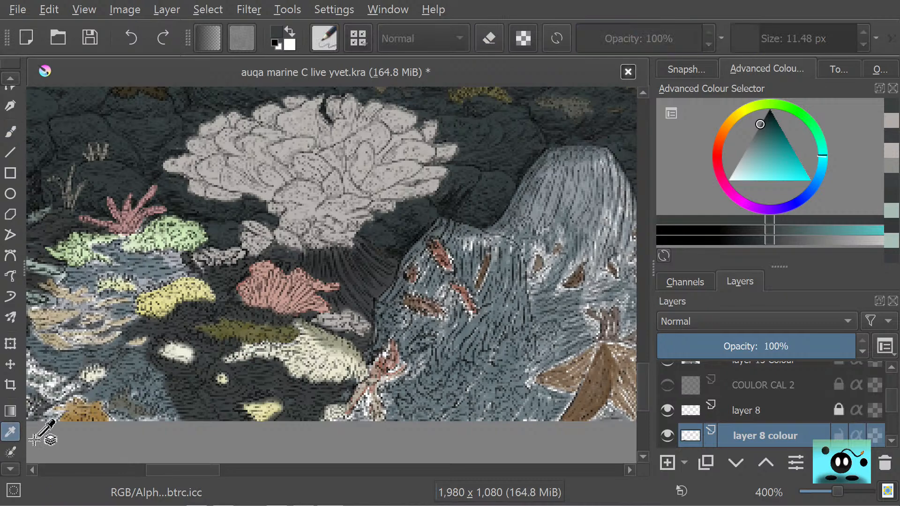
left_click(268, 413)
key("b")
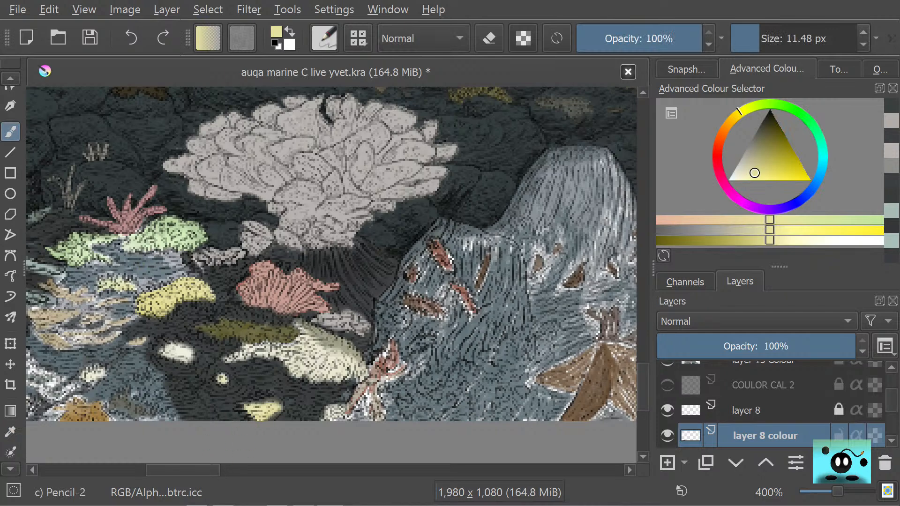
Step: Paint the right, lower and left edges of the yellow coral at the painting's lower edge with Pencil-2 at 2.09 px
left_click_drag(643, 378, 644, 380)
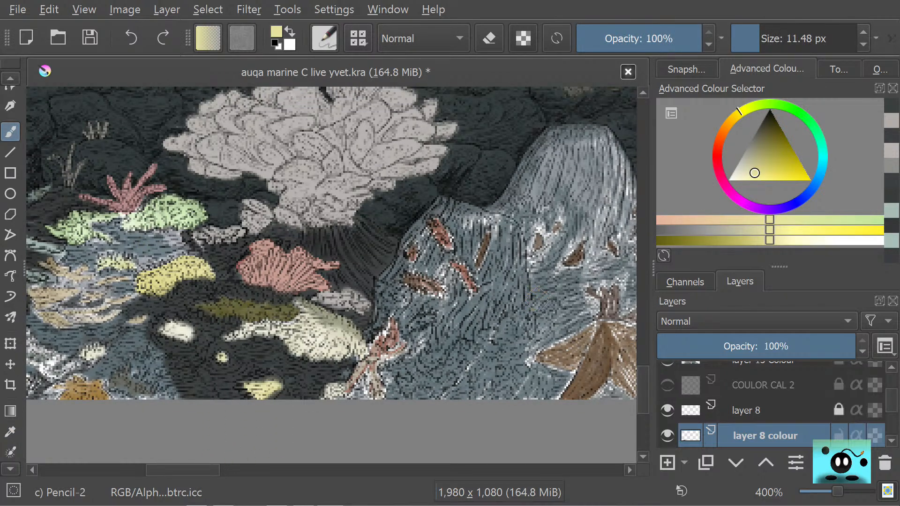
scroll(266, 414, "up", 3)
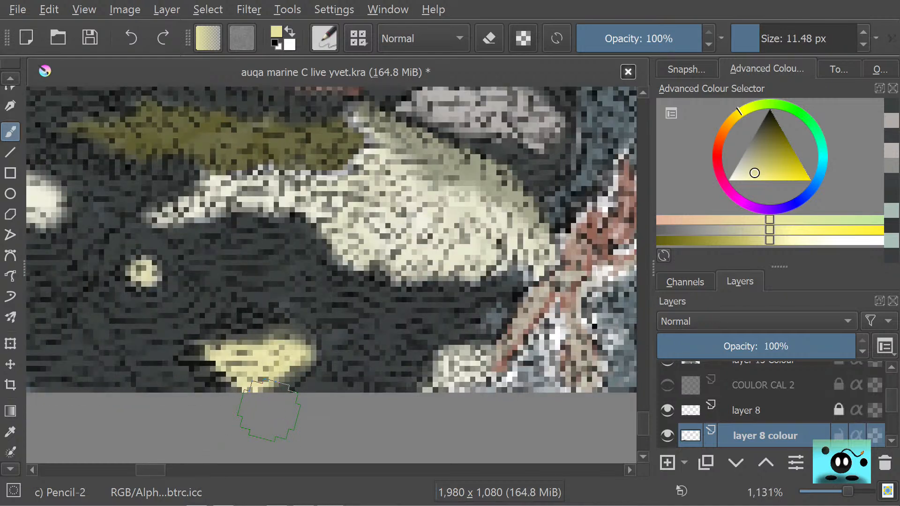
mouse_move(756, 39)
left_mouse_down()
mouse_move(740, 41)
mouse_move(753, 45)
left_mouse_up()
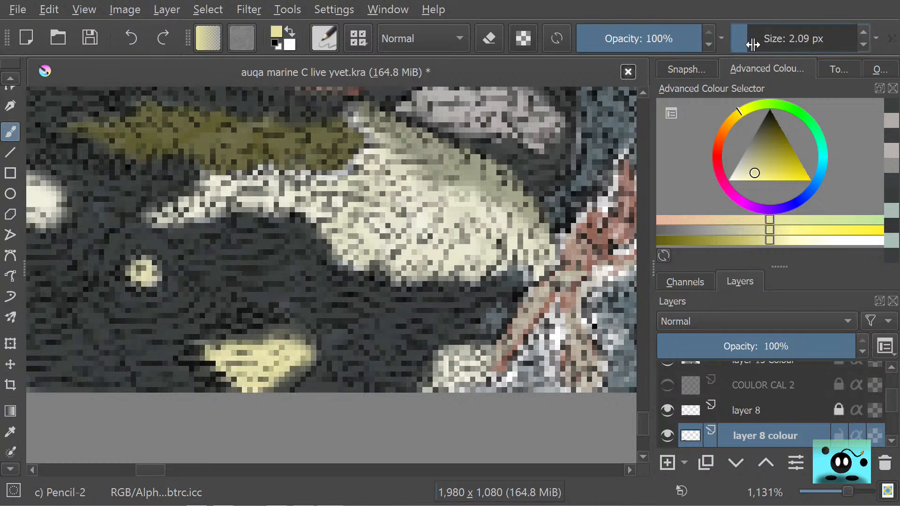
mouse_move(305, 330)
left_mouse_down()
mouse_move(278, 311)
mouse_move(309, 339)
mouse_move(314, 358)
mouse_move(286, 382)
mouse_move(303, 372)
mouse_move(314, 348)
mouse_move(314, 358)
mouse_move(290, 362)
mouse_move(293, 374)
mouse_move(297, 350)
mouse_move(287, 385)
left_mouse_up()
mouse_move(274, 338)
left_mouse_down()
mouse_move(267, 381)
mouse_move(229, 386)
mouse_move(220, 378)
left_mouse_up()
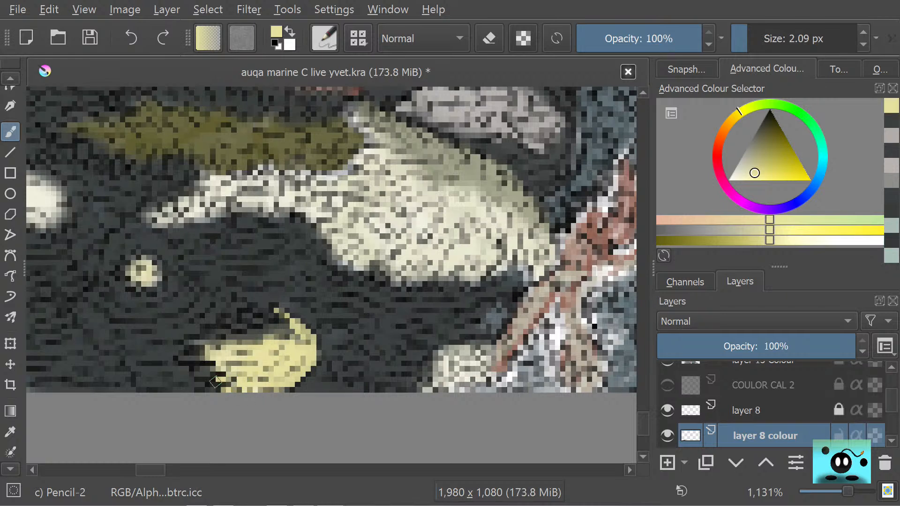
left_click_drag(210, 359, 181, 361)
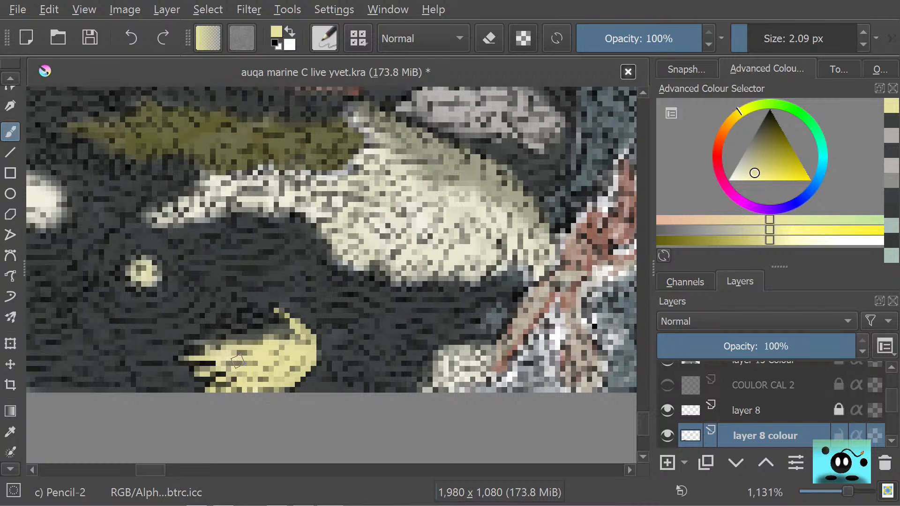
Step: Fill the body of the yellow coral and cover the small round coral above it in yellow at 13.93 px
left_click_drag(741, 48, 761, 49)
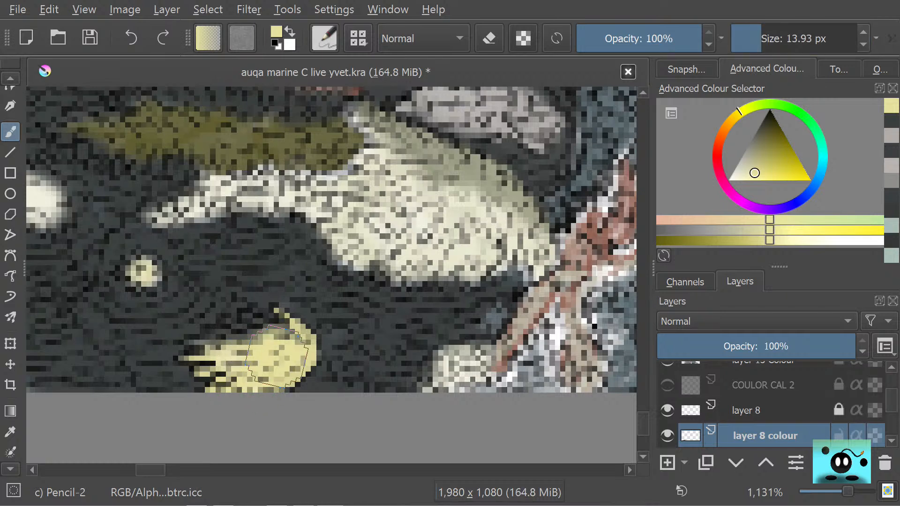
mouse_move(273, 349)
left_mouse_down()
mouse_move(276, 356)
mouse_move(237, 368)
mouse_move(221, 348)
left_mouse_up()
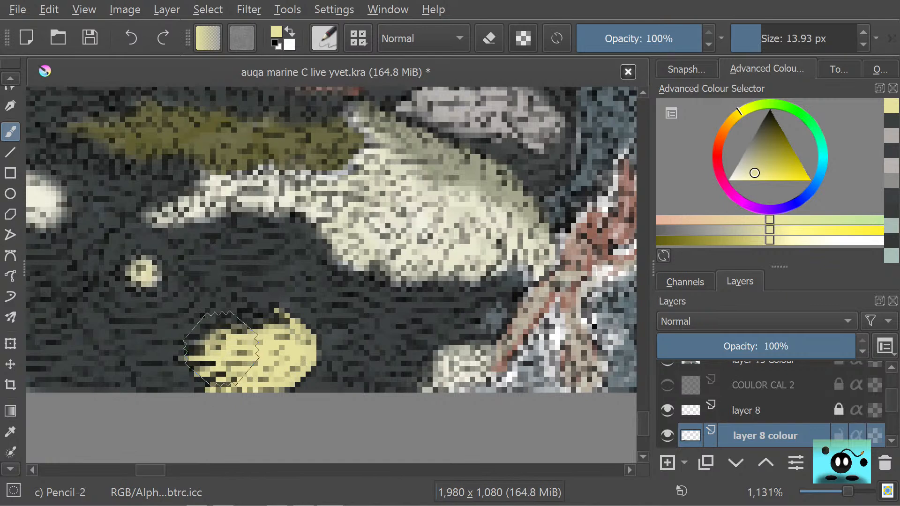
left_click_drag(143, 275, 141, 268)
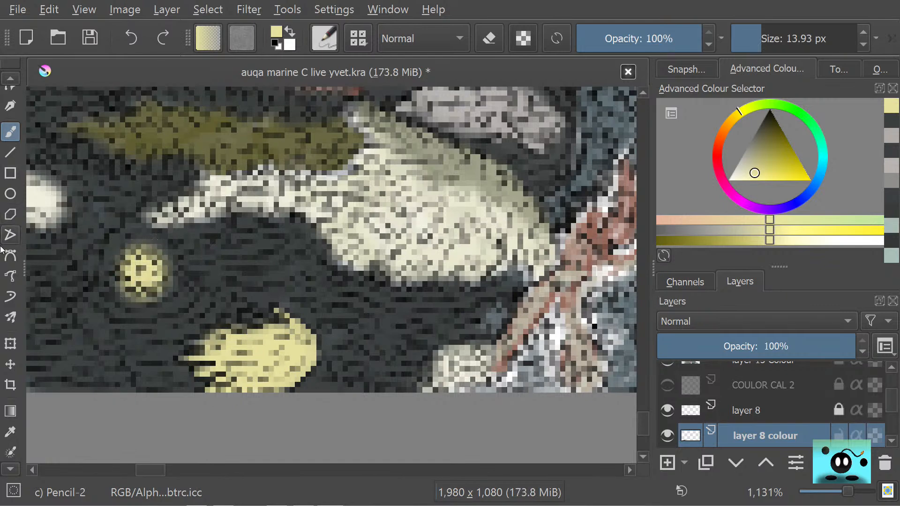
Step: Set the brush size to 2.48 px and add short yellow strokes along the larger yellow coral's upper edge
left_click(11, 430)
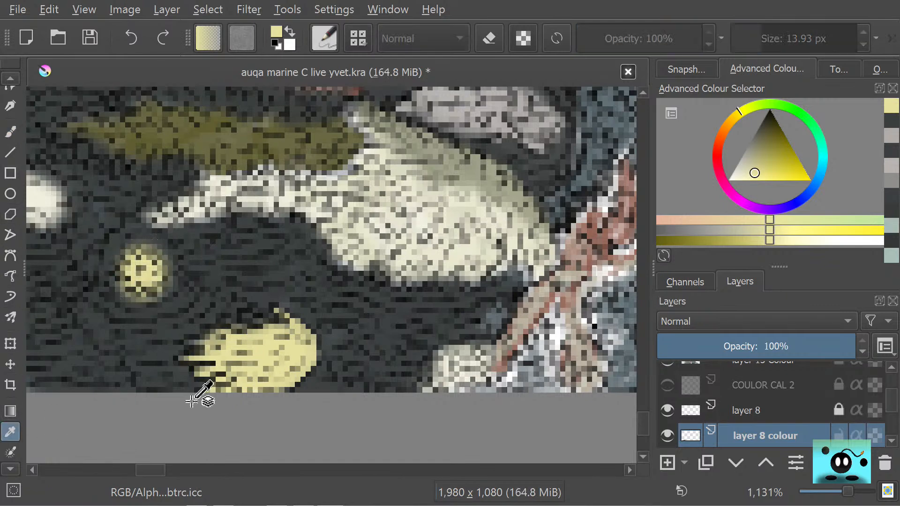
key("b")
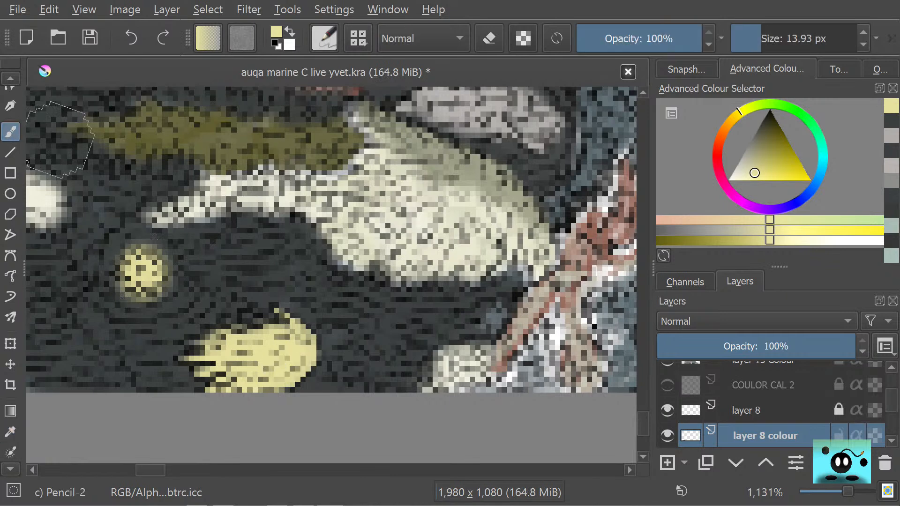
left_click_drag(762, 39, 749, 38)
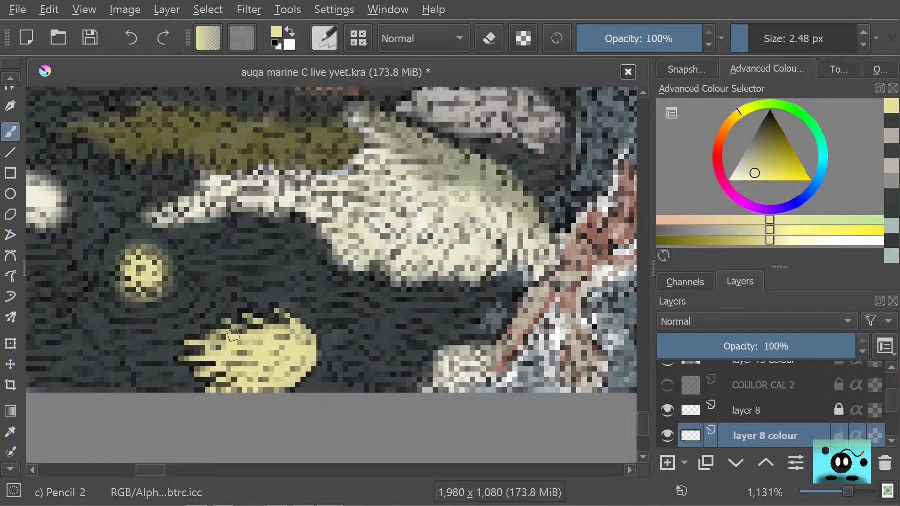
Step: Sample the dark rock colour beside the small round yellow coral and trim the coral's blurry outline with it
left_click_drag(150, 470, 153, 492)
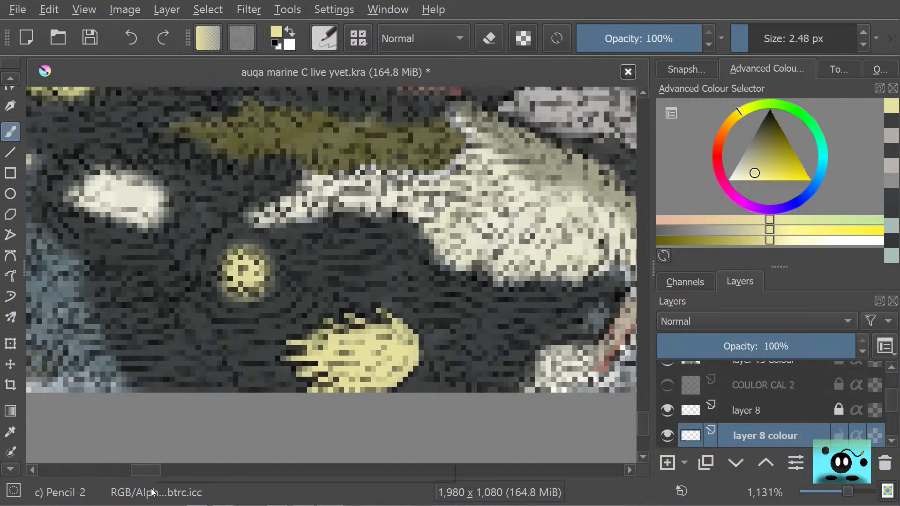
left_click(10, 432)
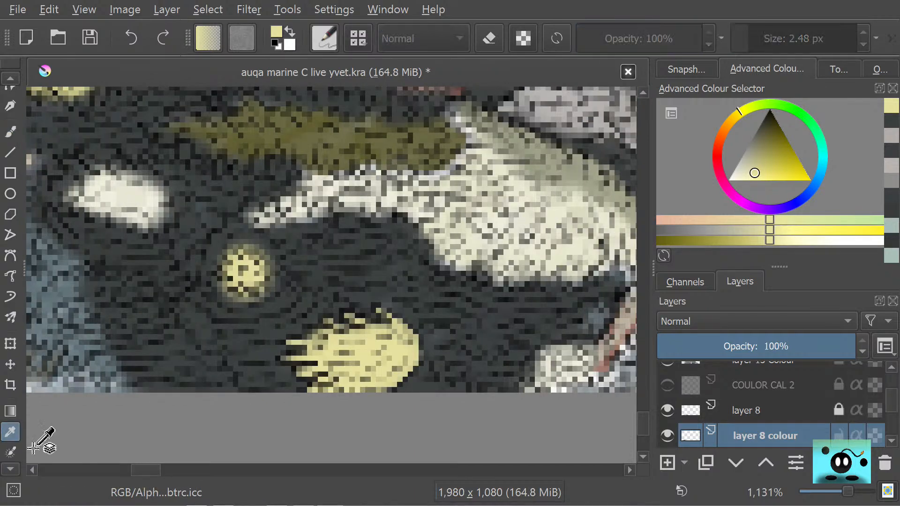
left_click(245, 324)
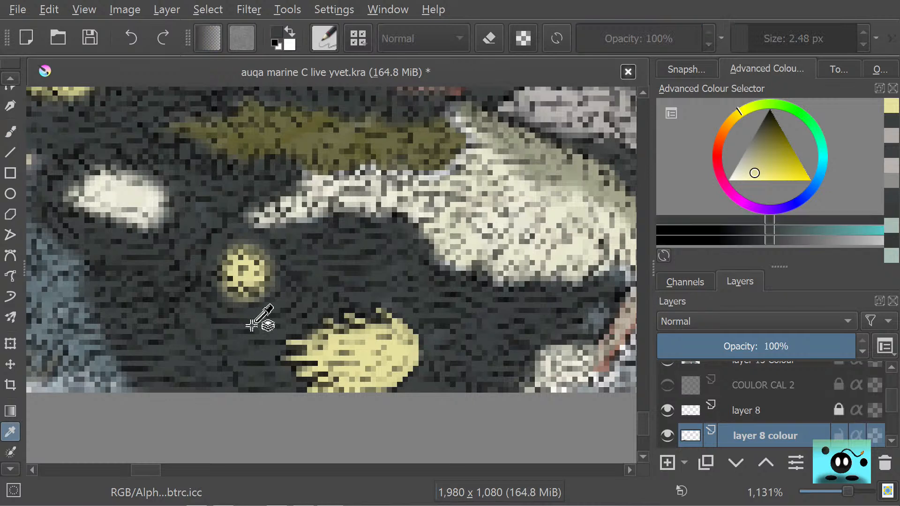
left_click(17, 136)
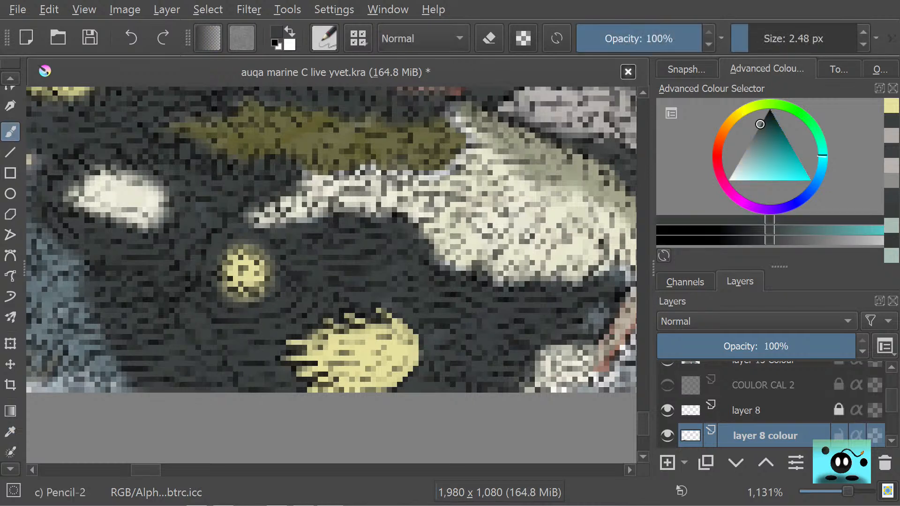
left_click_drag(227, 293, 215, 289)
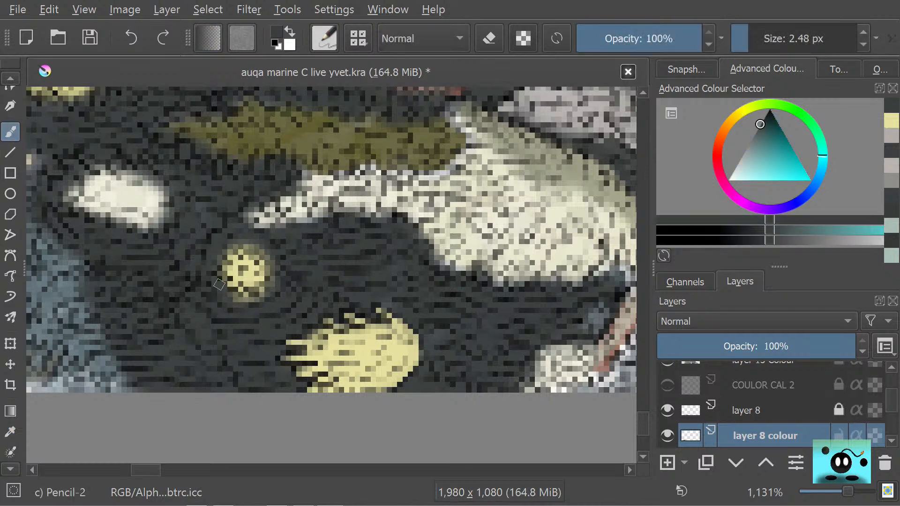
left_click_drag(216, 254, 220, 262)
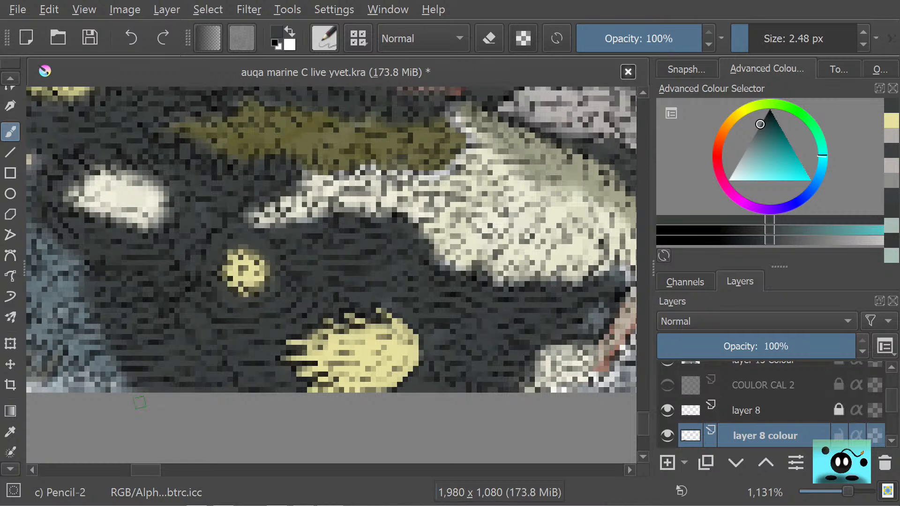
Step: Sample the cream coral's colour left of the small round coral and paint a ragged upper and left edge on it
left_click_drag(148, 471, 144, 473)
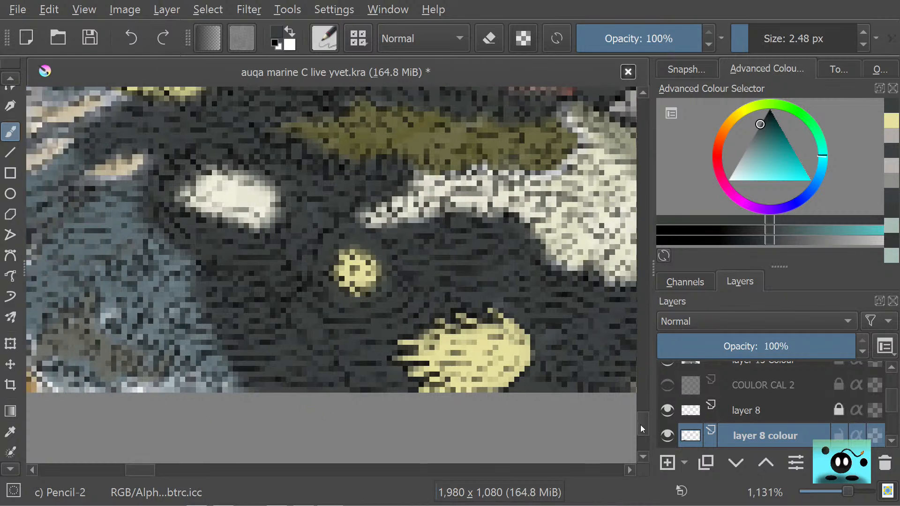
scroll(643, 417, "up", 3)
left_click(11, 432)
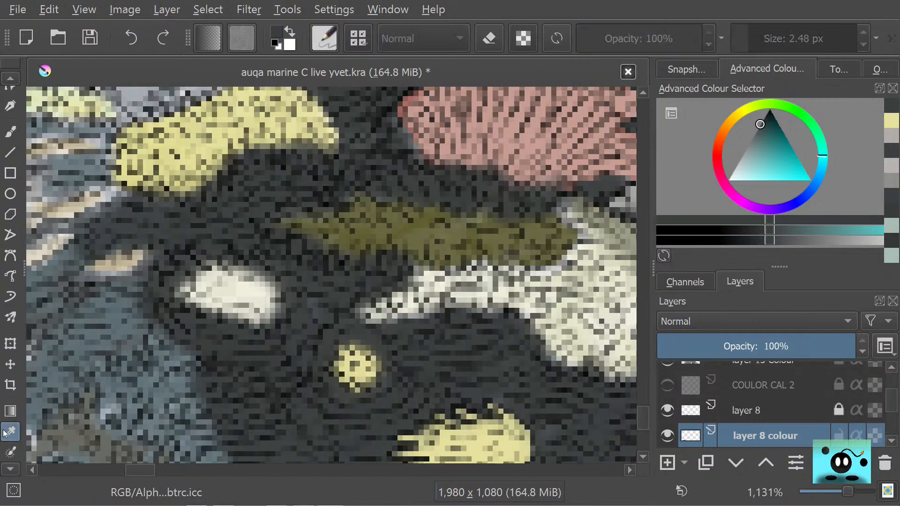
left_click(230, 298)
key("b")
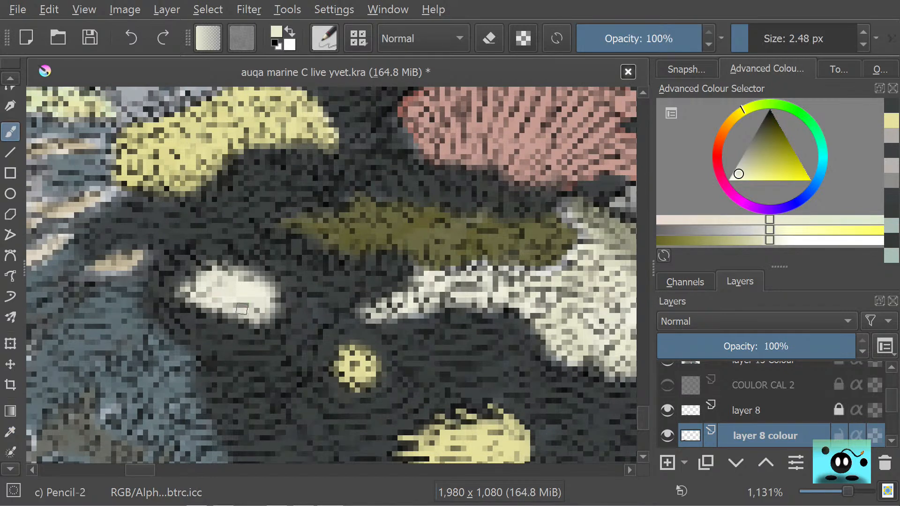
mouse_move(240, 267)
left_mouse_down()
mouse_move(270, 282)
mouse_move(245, 267)
mouse_move(249, 276)
mouse_move(237, 275)
mouse_move(226, 256)
mouse_move(231, 274)
mouse_move(175, 295)
mouse_move(220, 281)
mouse_move(194, 253)
mouse_move(207, 271)
mouse_move(179, 281)
mouse_move(199, 268)
mouse_move(184, 260)
mouse_move(196, 284)
mouse_move(187, 274)
mouse_move(184, 291)
mouse_move(169, 279)
mouse_move(187, 304)
mouse_move(199, 290)
mouse_move(205, 310)
mouse_move(197, 278)
left_mouse_up()
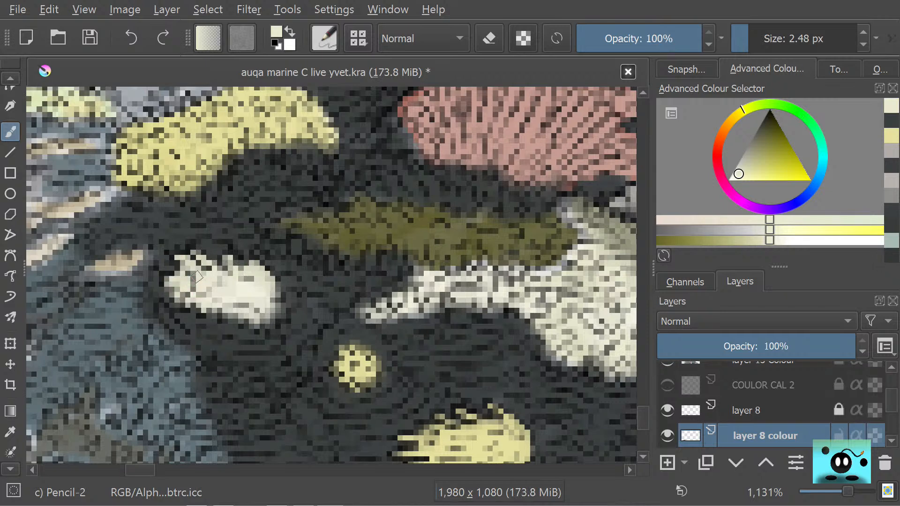
Step: Extend the small cream coral's lower right edge with its cream colour at 2.48 px
left_click_drag(264, 314, 284, 310)
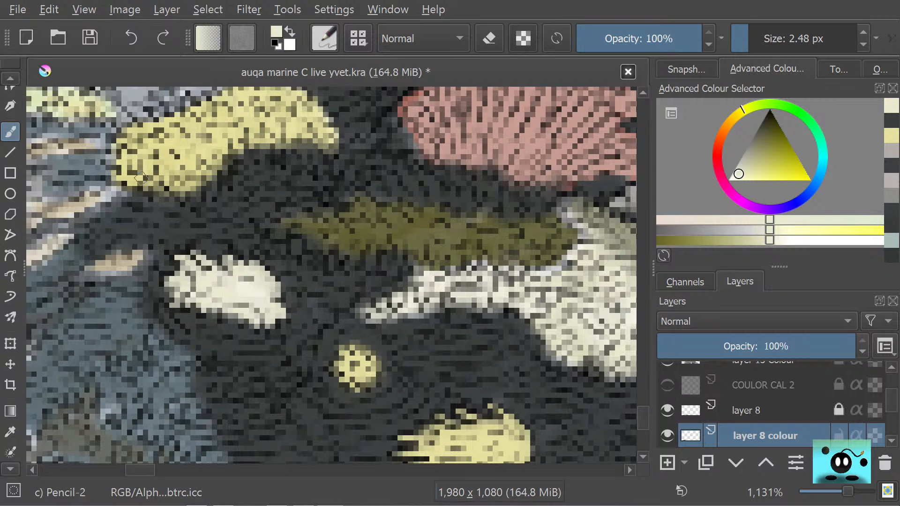
mouse_move(127, 469)
left_mouse_down()
mouse_move(87, 473)
mouse_move(192, 444)
mouse_move(117, 455)
mouse_move(177, 441)
mouse_move(130, 446)
mouse_move(159, 435)
left_mouse_up()
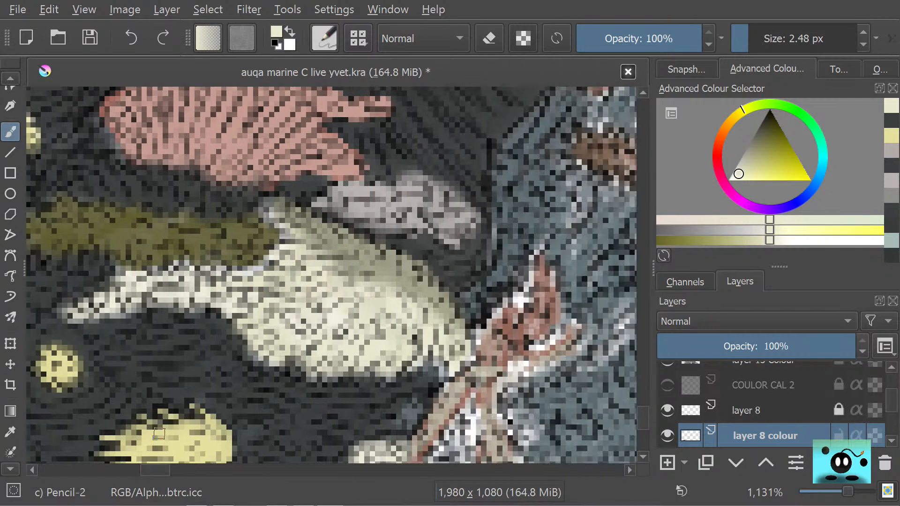
left_click(10, 431)
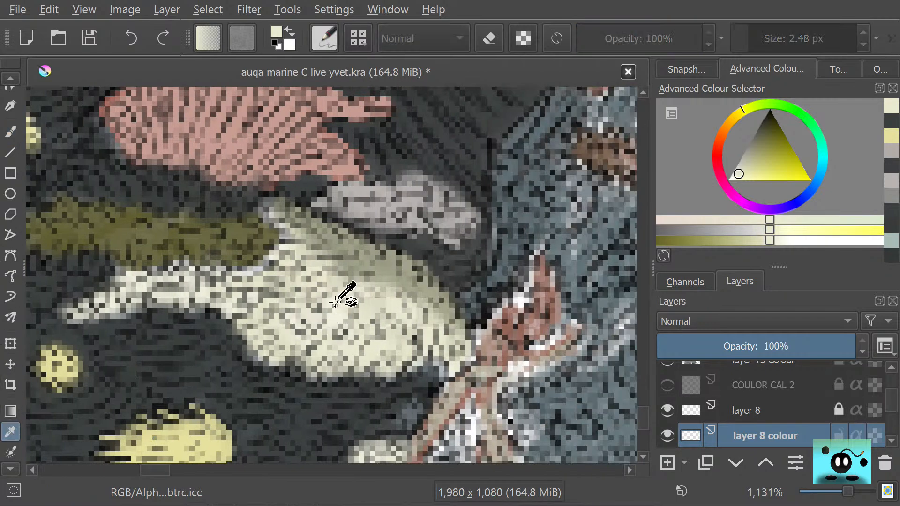
left_click(349, 316)
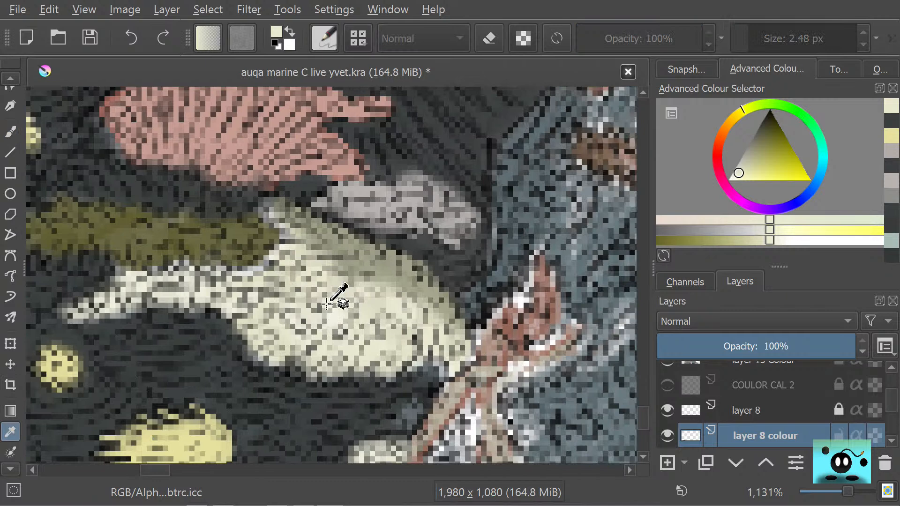
left_click(339, 318)
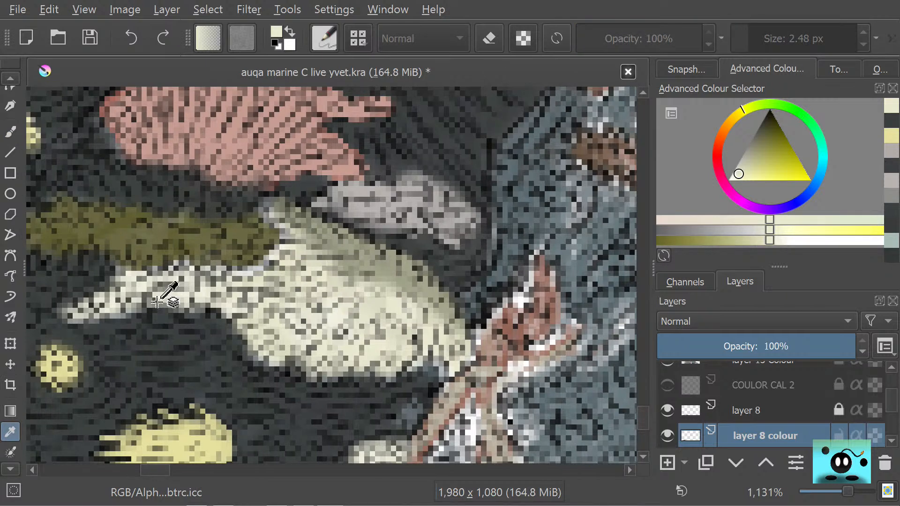
left_click(141, 299)
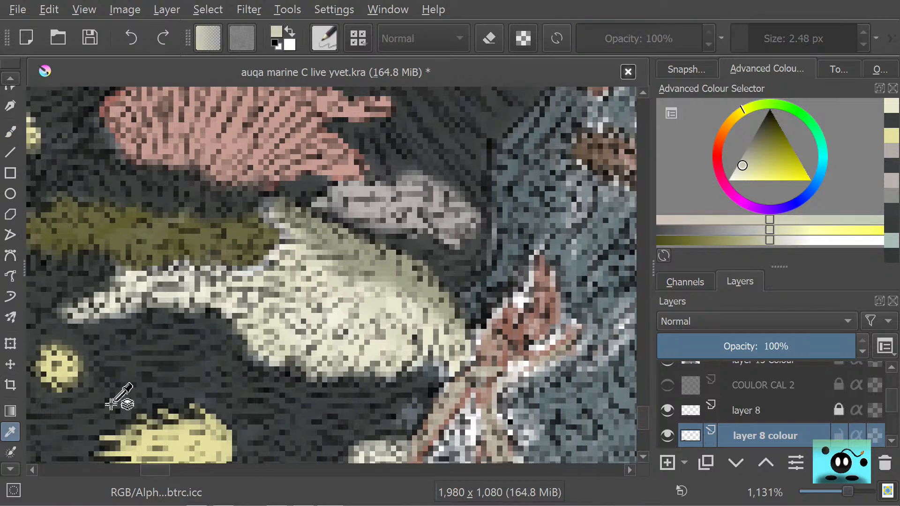
left_click(73, 377)
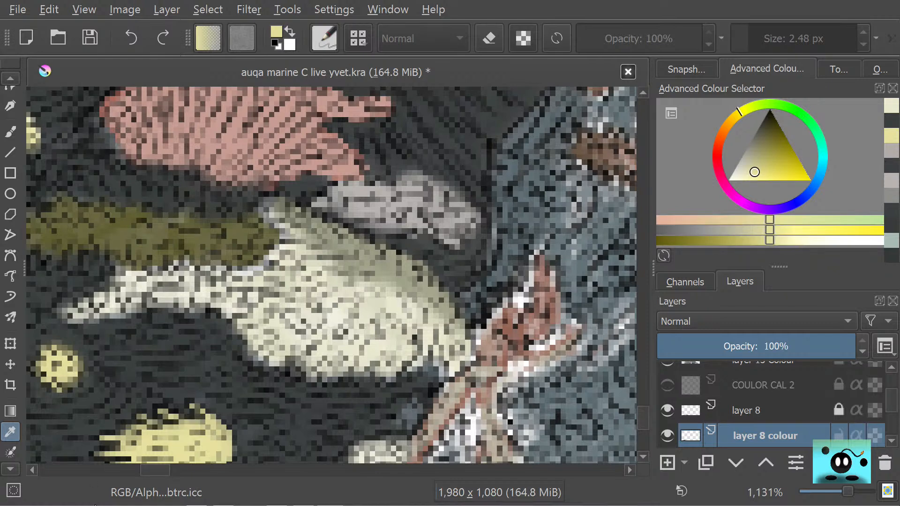
left_click_drag(155, 473, 142, 474)
left_click(4, 134)
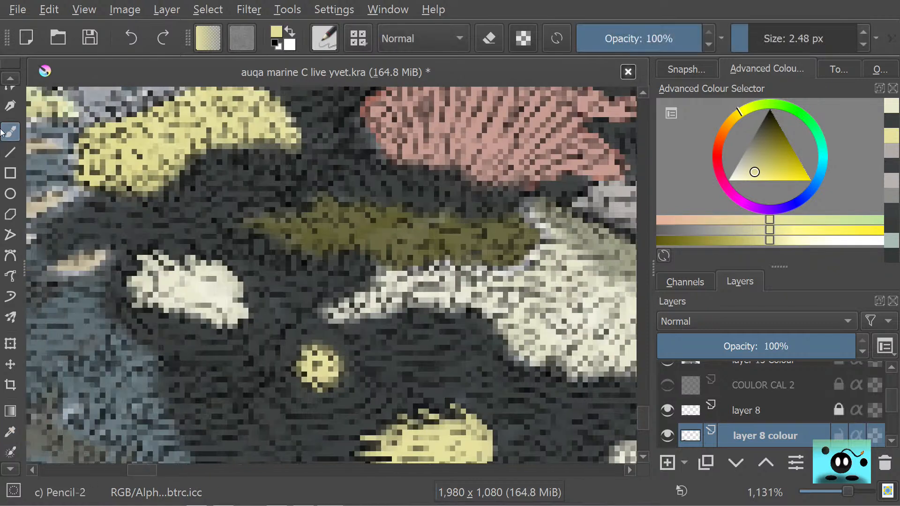
Step: Sample the large cream coral's colour and paint over the whole coral and its narrow arm at 18.23 px
left_click(11, 432)
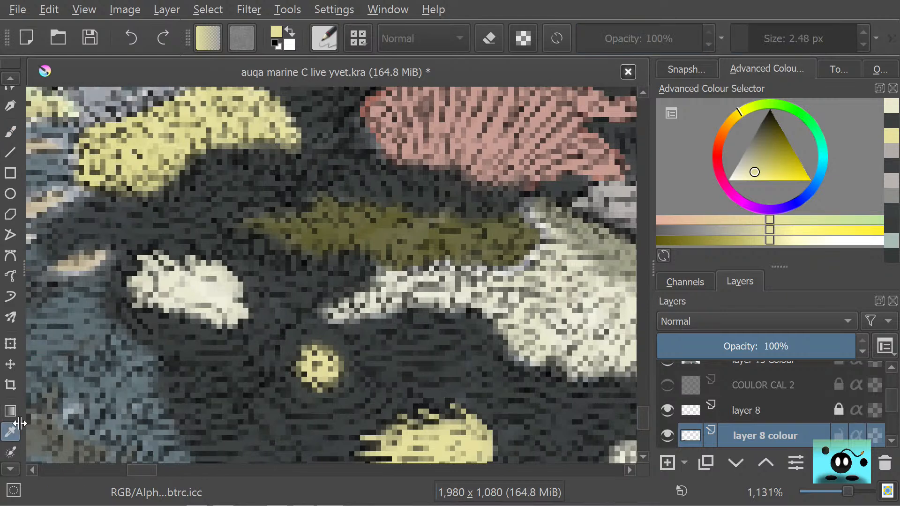
left_click(594, 319)
left_click(12, 130)
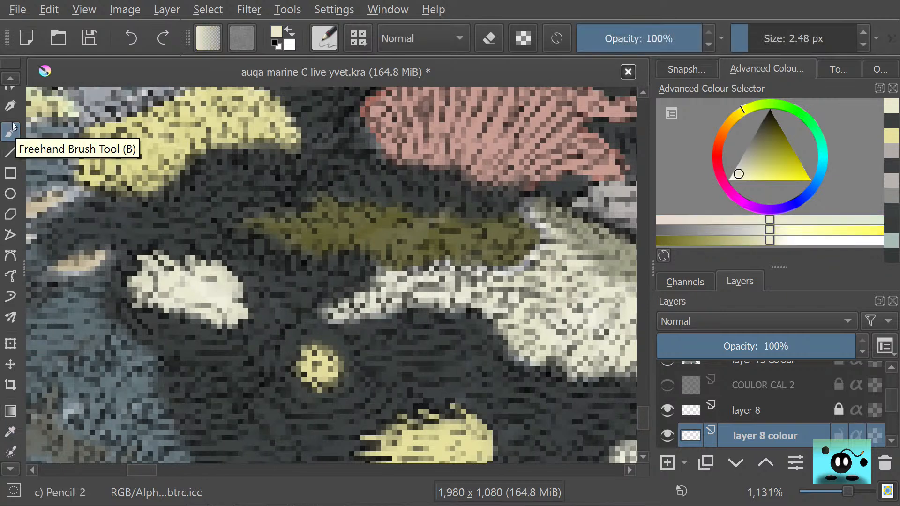
left_click_drag(137, 473, 144, 472)
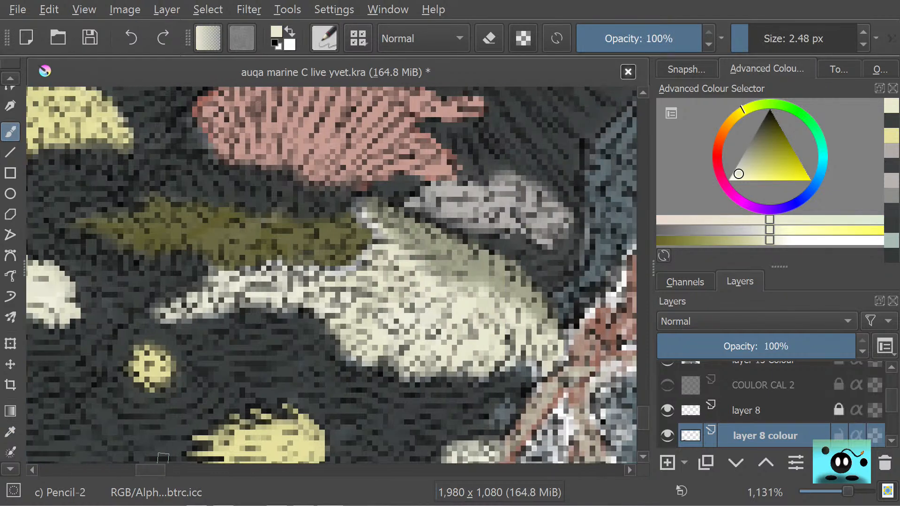
left_click(759, 38)
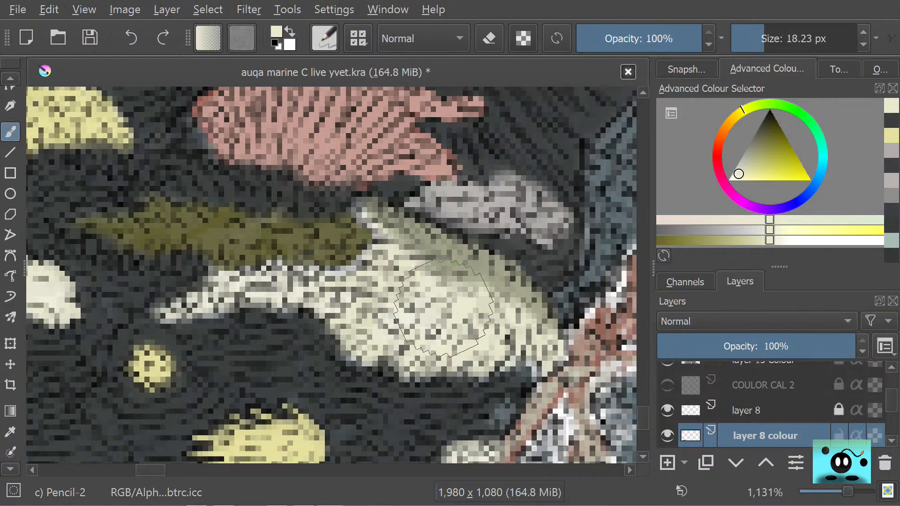
mouse_move(467, 312)
left_mouse_down()
mouse_move(418, 255)
mouse_move(450, 306)
mouse_move(415, 254)
mouse_move(374, 221)
mouse_move(389, 243)
mouse_move(383, 231)
mouse_move(492, 286)
mouse_move(535, 349)
mouse_move(521, 311)
mouse_move(525, 346)
mouse_move(514, 356)
mouse_move(356, 264)
mouse_move(356, 288)
mouse_move(345, 297)
mouse_move(349, 331)
mouse_move(276, 287)
mouse_move(235, 283)
mouse_move(178, 306)
mouse_move(171, 294)
mouse_move(266, 278)
mouse_move(318, 283)
left_mouse_up()
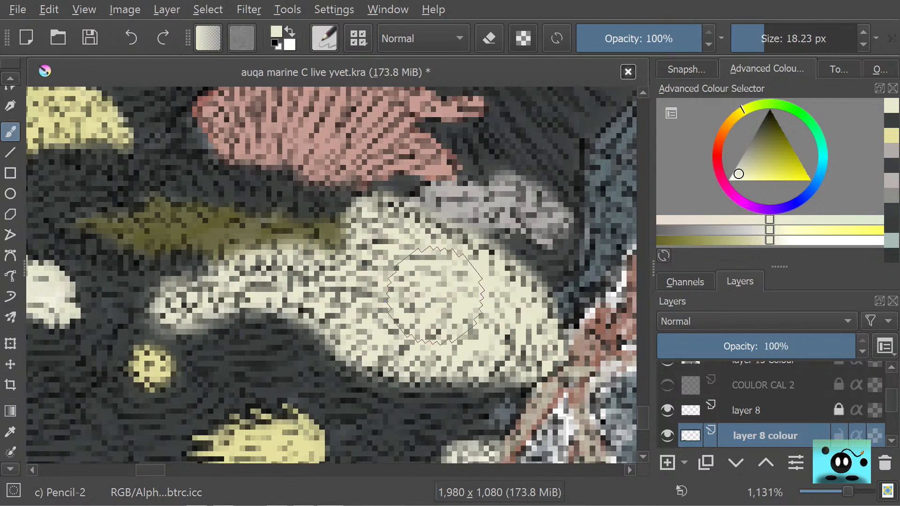
Step: Sample the dark rock colour and trim the large cream coral's arm, upper notch and upper right edge at 2.09 px
left_click(11, 432)
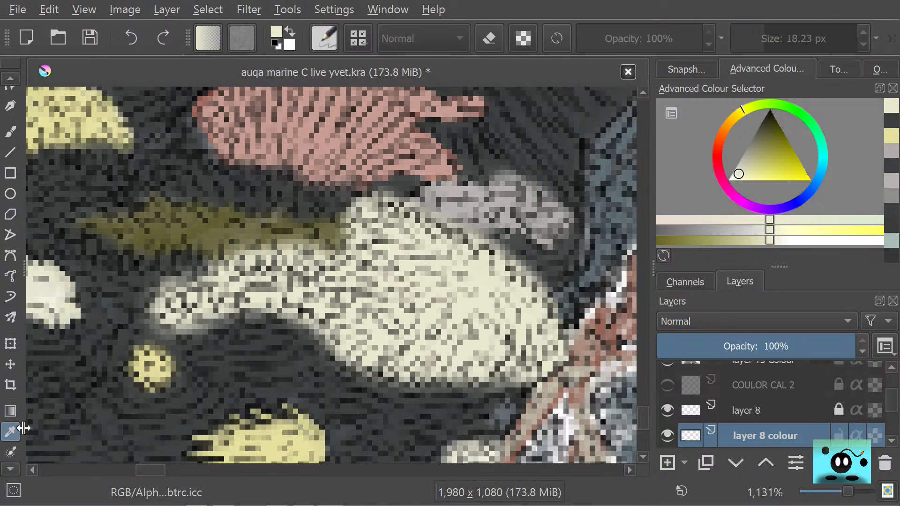
left_click(263, 360)
left_click(3, 132)
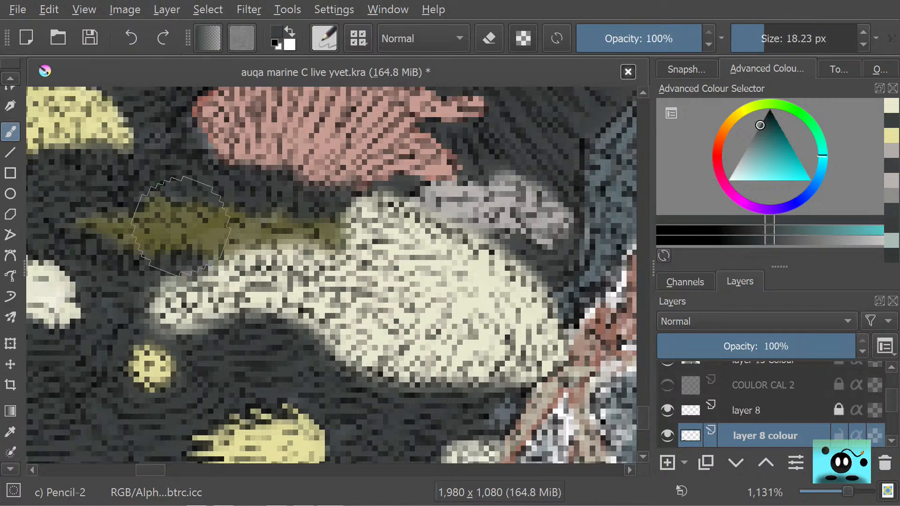
left_click(747, 31)
left_click_drag(748, 31, 748, 32)
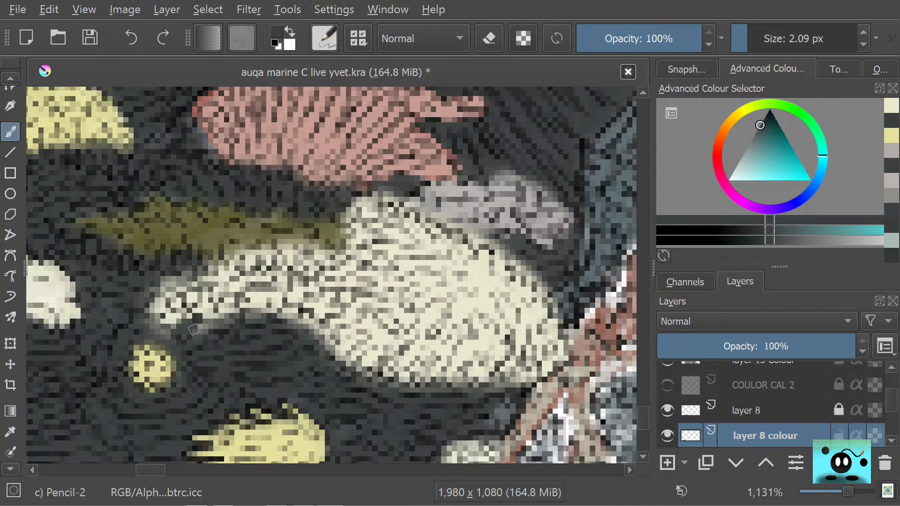
mouse_move(164, 314)
left_mouse_down()
mouse_move(162, 287)
mouse_move(187, 274)
left_mouse_up()
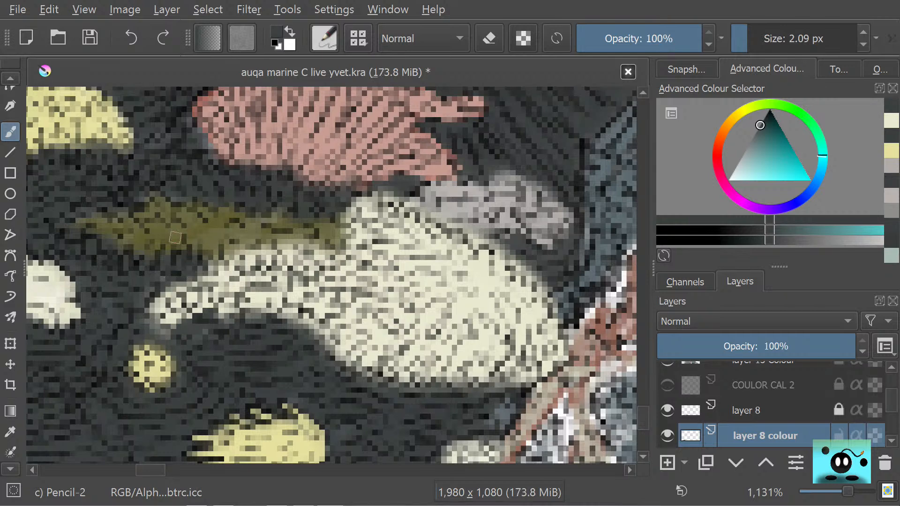
left_click_drag(328, 220, 373, 204)
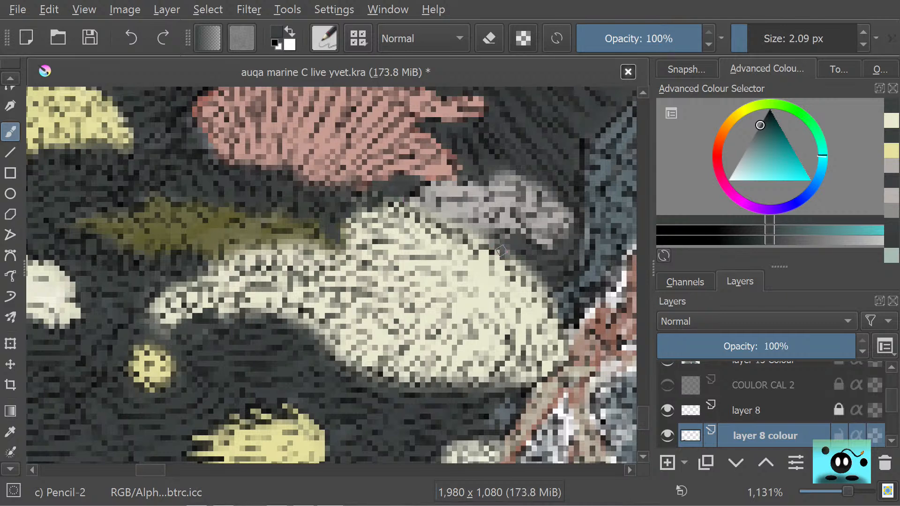
mouse_move(514, 263)
left_mouse_down()
mouse_move(548, 287)
mouse_move(529, 255)
mouse_move(536, 274)
left_mouse_up()
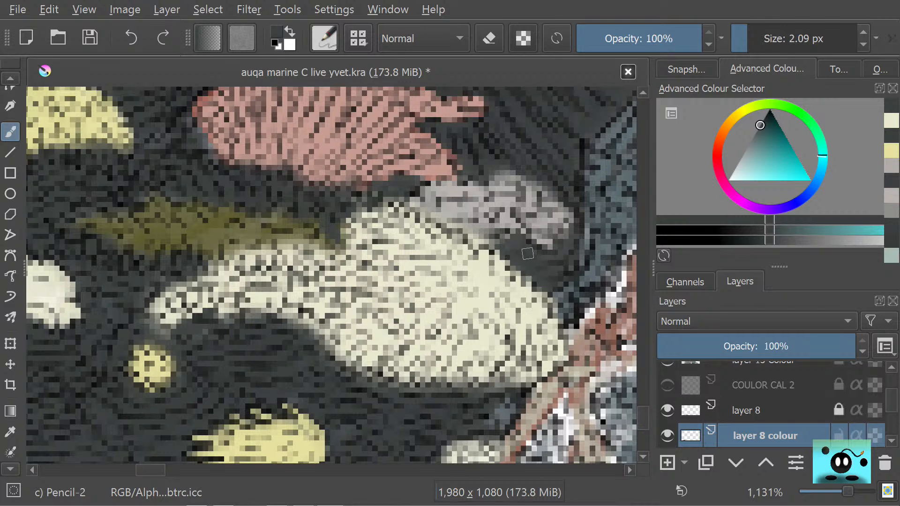
Step: Trim the large cream coral's lower right edge with the dark rock colour at 2.09 px
key("e")
key("ctrl")
key("b")
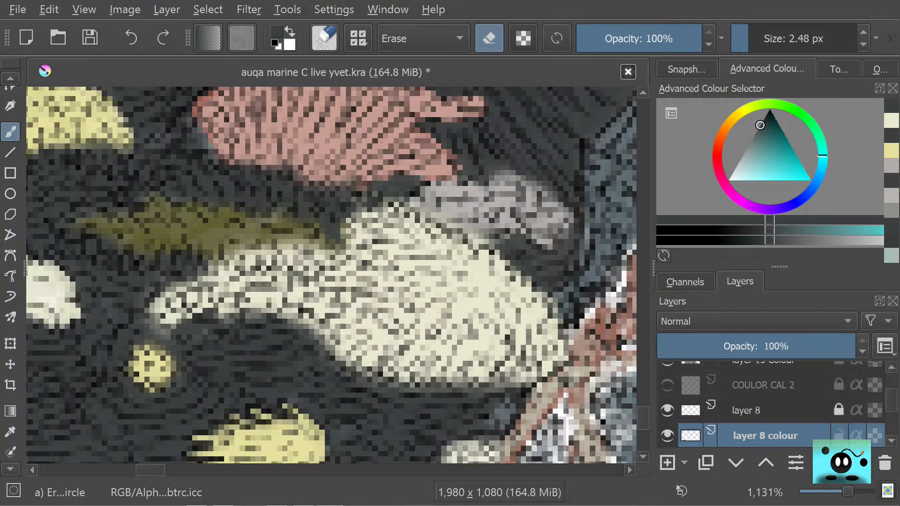
key("slash")
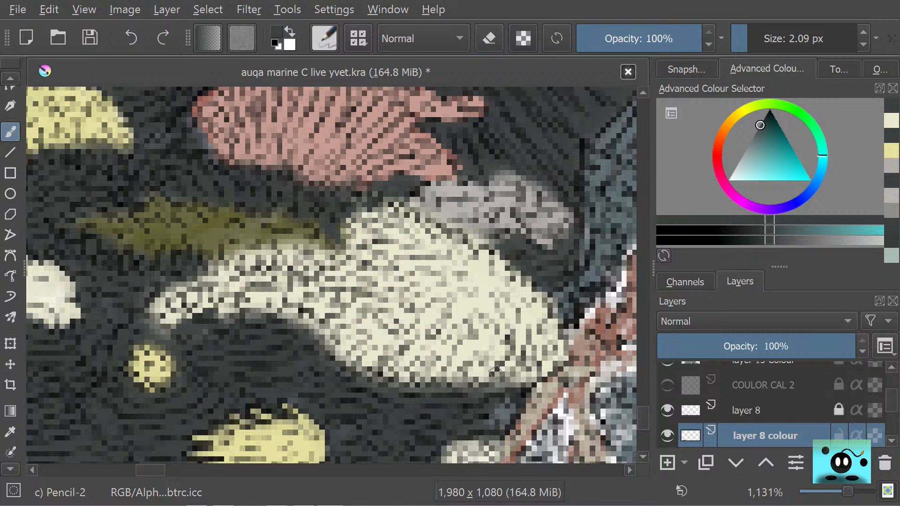
mouse_move(506, 369)
left_mouse_down()
mouse_move(495, 377)
mouse_move(521, 371)
mouse_move(528, 383)
mouse_move(549, 369)
mouse_move(490, 390)
left_mouse_up()
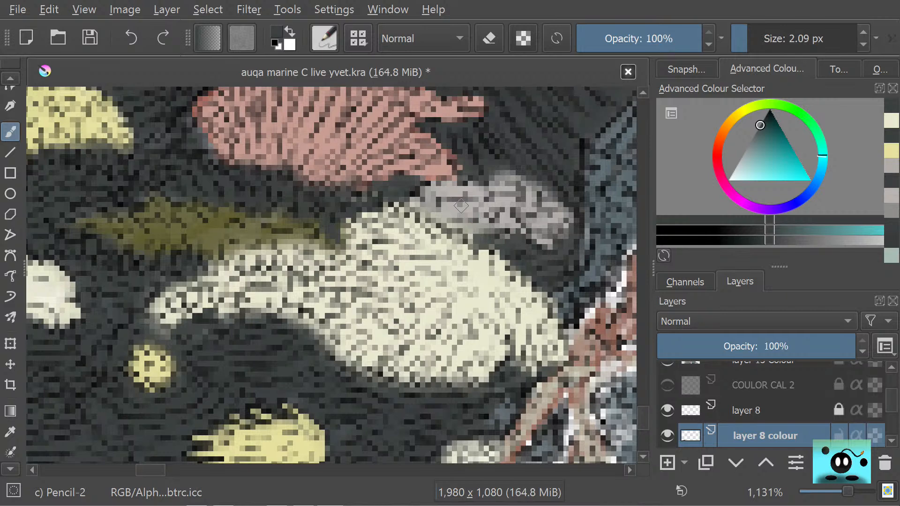
Step: Try covering the grey-mauve coral above the cream one with dark rock colour, and erase those strokes
mouse_move(473, 199)
left_mouse_down()
mouse_move(465, 209)
mouse_move(439, 193)
mouse_move(424, 197)
mouse_move(434, 192)
mouse_move(464, 211)
mouse_move(492, 206)
mouse_move(485, 167)
mouse_move(539, 234)
mouse_move(521, 192)
mouse_move(563, 211)
mouse_move(572, 229)
mouse_move(570, 212)
left_mouse_up()
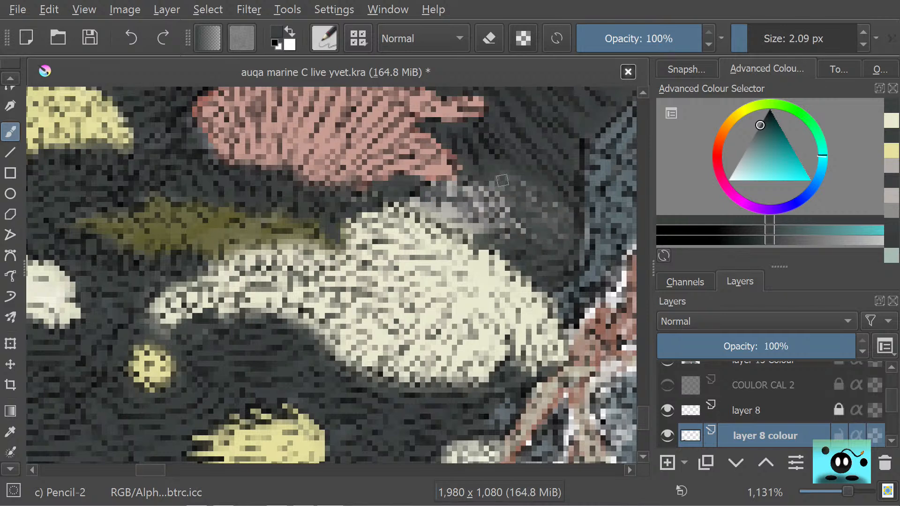
key("e")
mouse_move(503, 180)
left_mouse_down()
mouse_move(534, 213)
mouse_move(539, 197)
mouse_move(516, 183)
mouse_move(540, 186)
mouse_move(534, 173)
mouse_move(558, 234)
mouse_move(502, 164)
mouse_move(485, 167)
mouse_move(501, 221)
mouse_move(483, 192)
mouse_move(467, 202)
mouse_move(466, 221)
mouse_move(414, 193)
left_mouse_up()
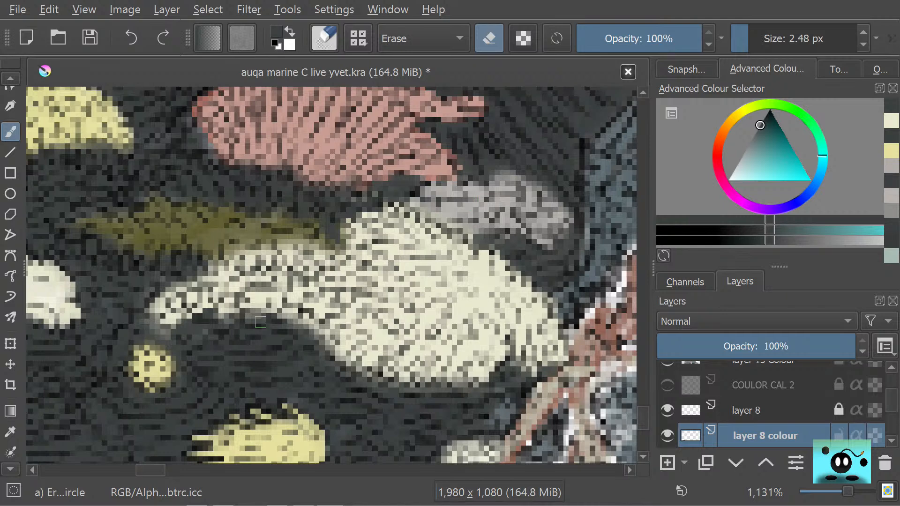
key("slash")
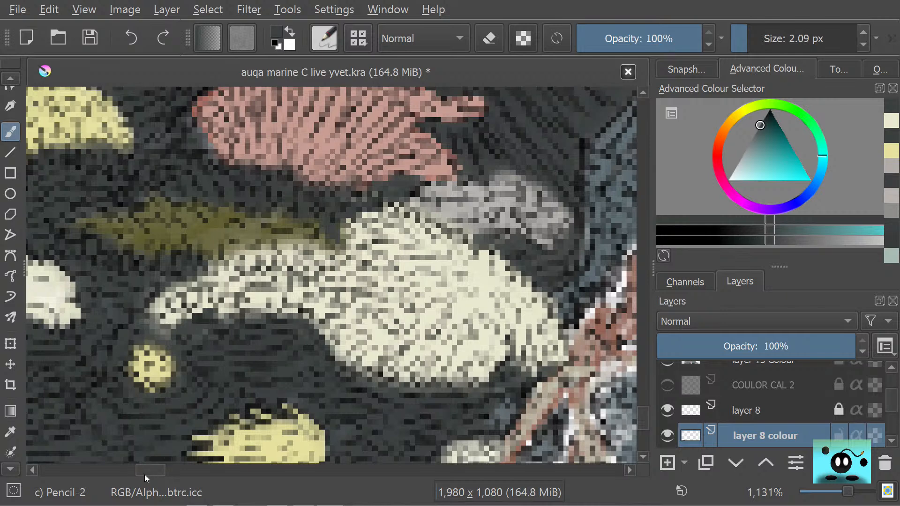
Step: Sample the olive coral's colour and fill out the coral's body and blurry tip at 7.48 px
left_click_drag(145, 474, 137, 477)
left_click(15, 434)
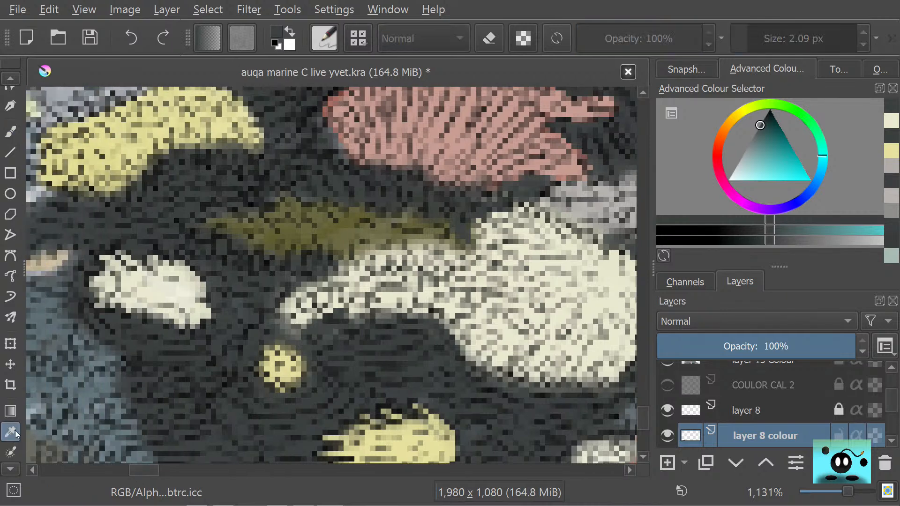
left_click(332, 235)
key("b")
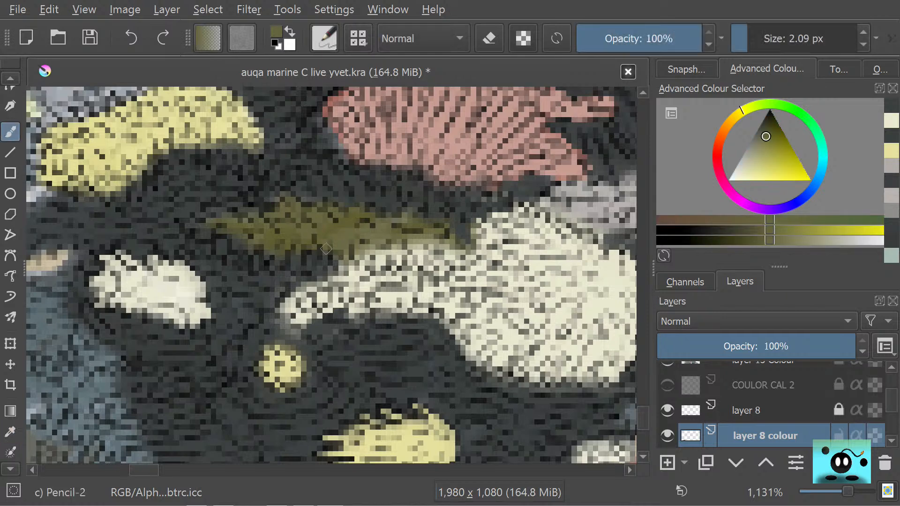
left_click(351, 237)
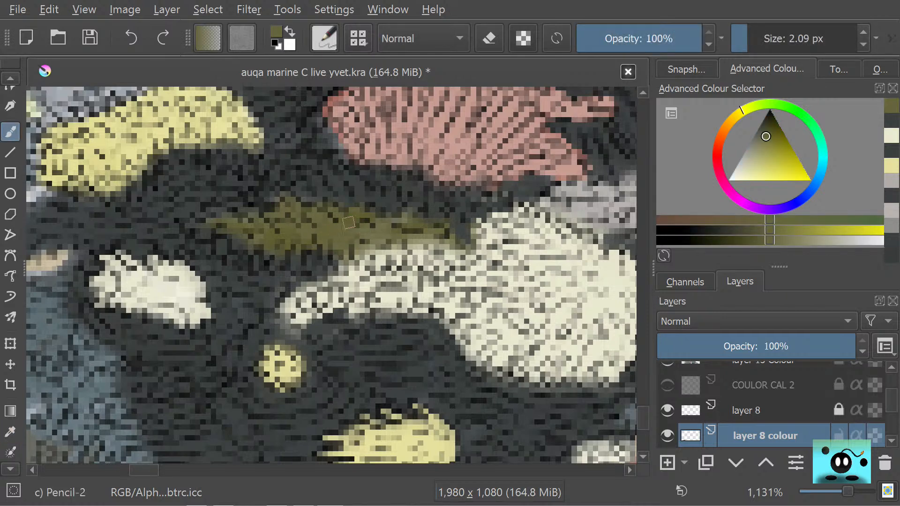
left_click_drag(748, 34, 756, 34)
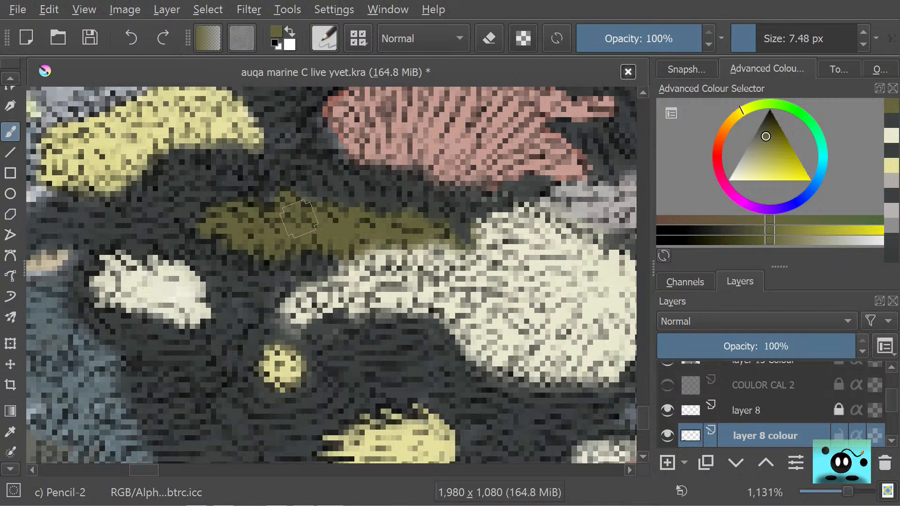
Step: Sample the dark rock colour above the olive coral and cut a jagged upper edge into the coral at 2.92 px
left_click(11, 432)
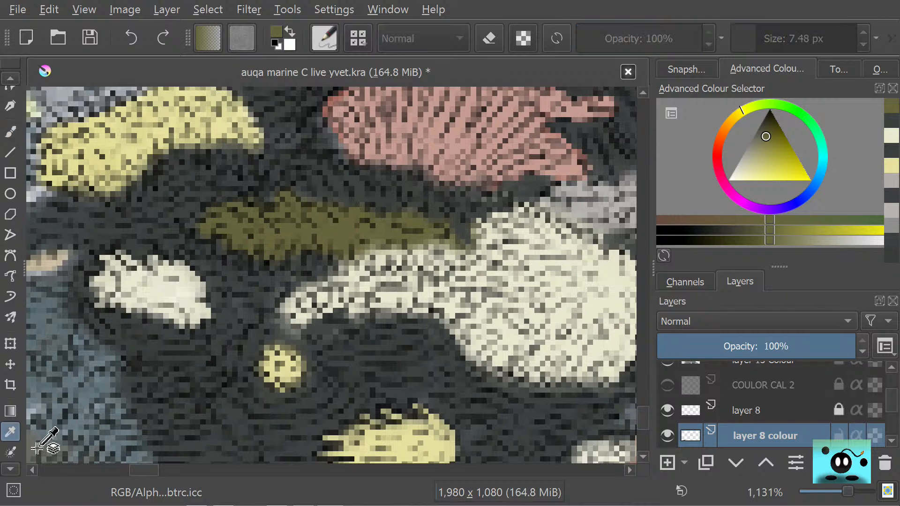
left_click(366, 188)
key("b")
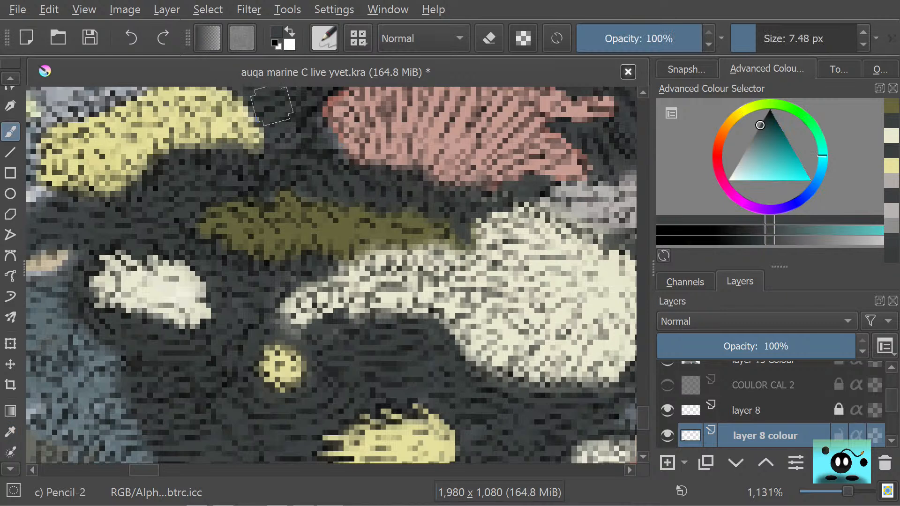
left_click(753, 34)
left_click_drag(751, 34, 748, 34)
mouse_move(308, 197)
left_mouse_down()
mouse_move(277, 172)
mouse_move(243, 184)
mouse_move(267, 188)
mouse_move(265, 209)
left_mouse_up()
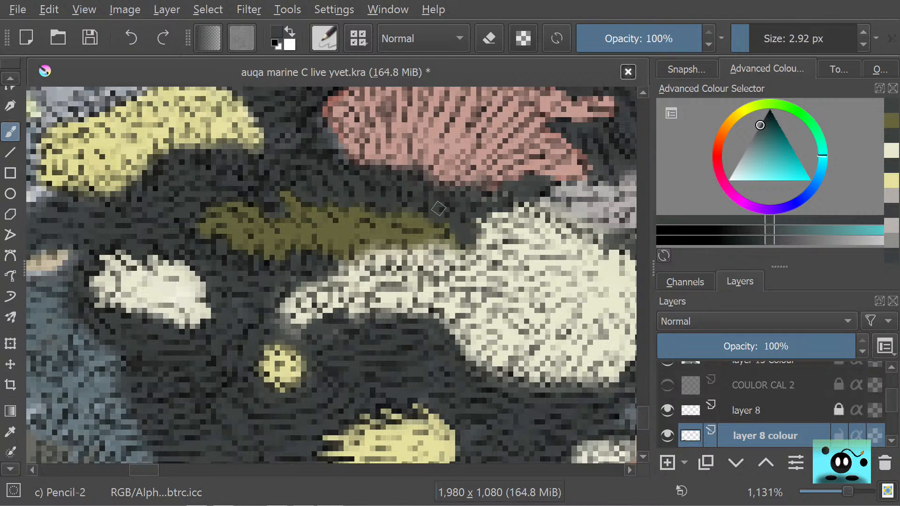
Step: Sample the olive colour again and add short ragged strokes along the olive coral's lower edge at 2.92 px
left_click(10, 431)
left_click(282, 236)
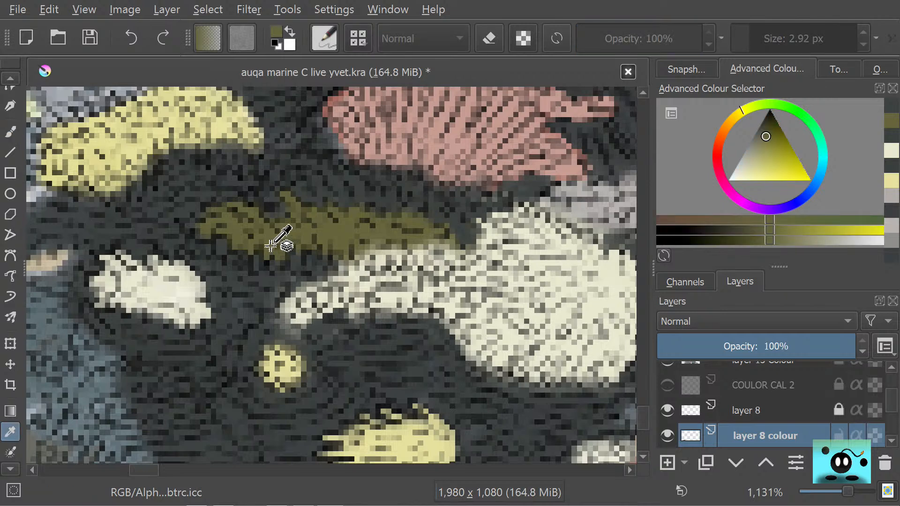
left_click(10, 132)
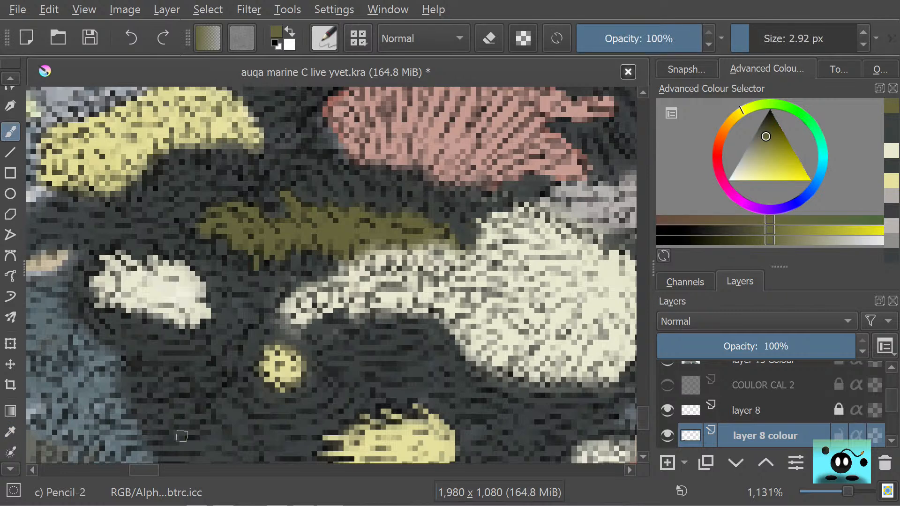
left_click_drag(142, 473, 134, 470)
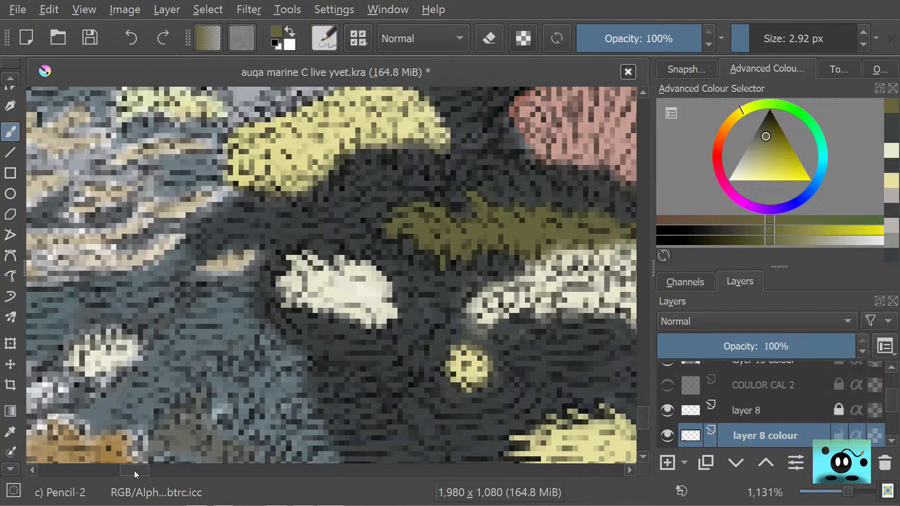
Step: Sample the cream colour of the central pale patch and repaint that patch solid with a 10.37 px brush
left_click(10, 431)
left_click(357, 290)
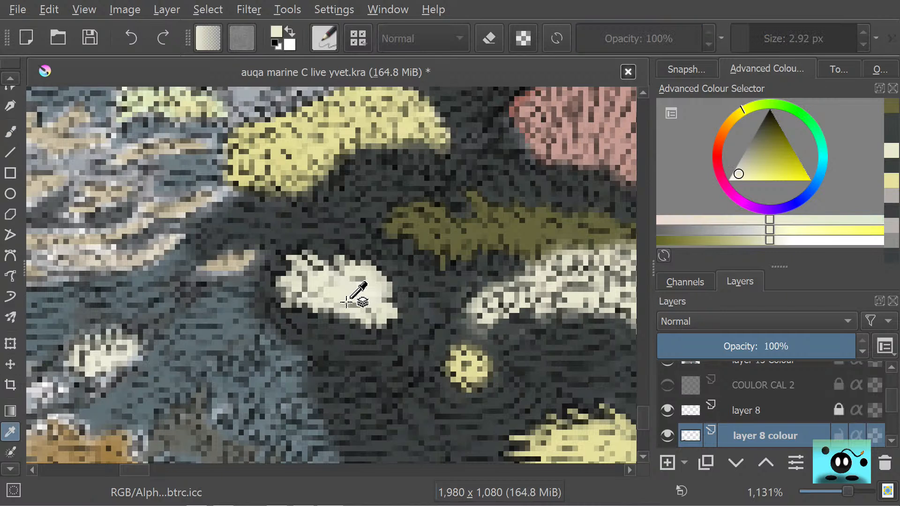
left_click(11, 129)
left_click(759, 37)
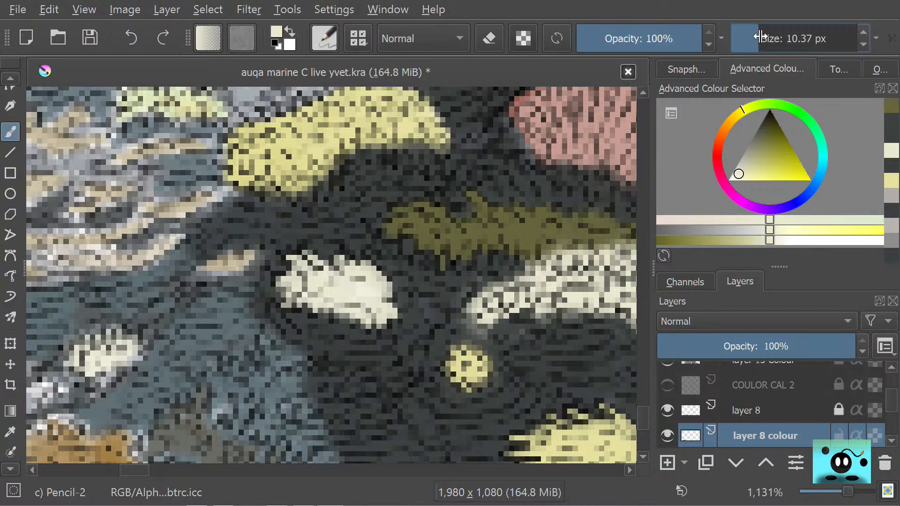
right_click(350, 272)
left_click(349, 272)
mouse_move(364, 287)
left_mouse_down()
mouse_move(342, 277)
mouse_move(324, 288)
mouse_move(284, 287)
left_mouse_up()
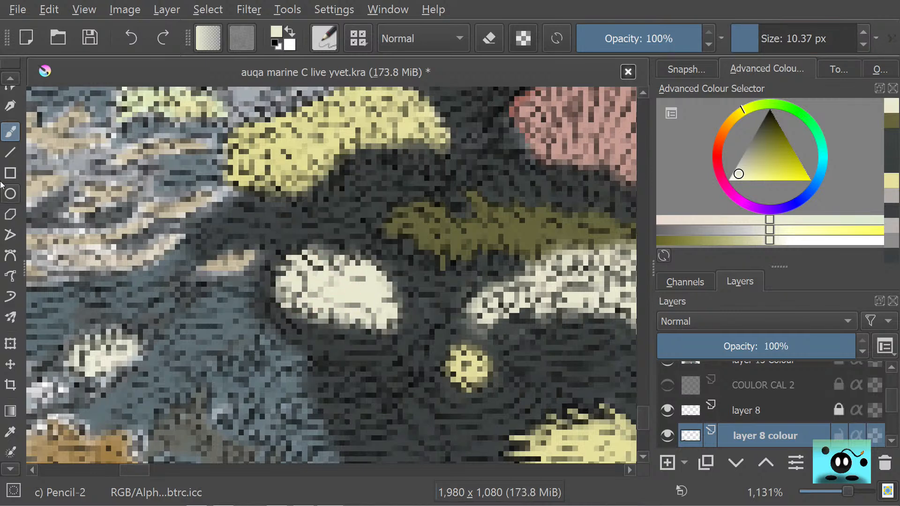
Step: Sample the dark grey background and trim the edges of the central cream patch with a 2.09 px brush
left_click(10, 431)
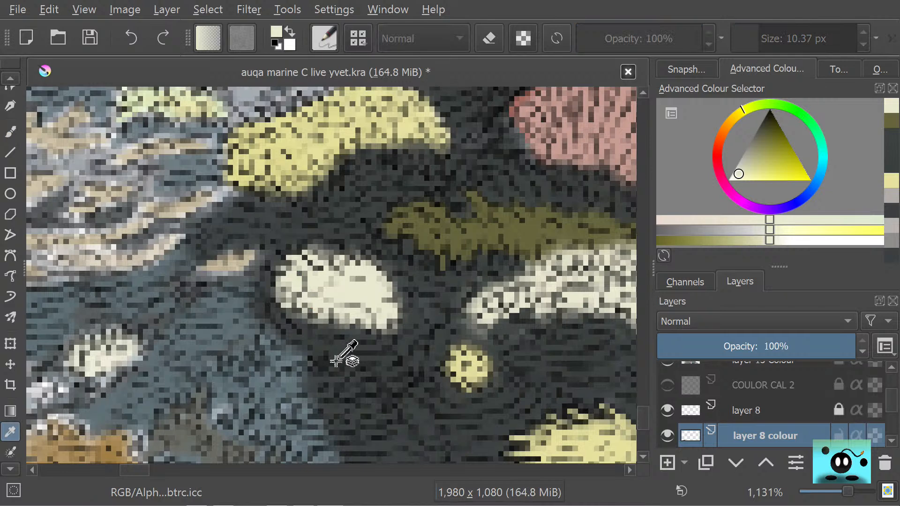
left_click(338, 363)
left_click(11, 131)
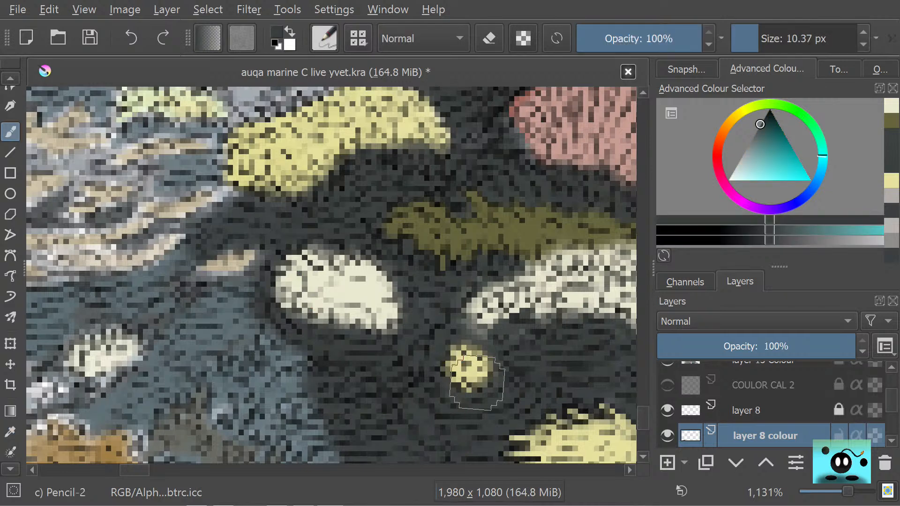
left_click_drag(747, 31, 755, 32)
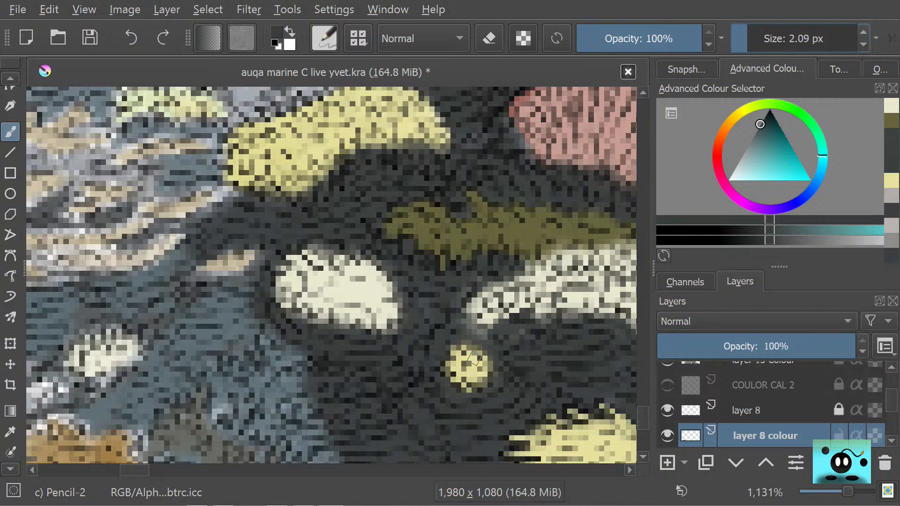
left_click(471, 395)
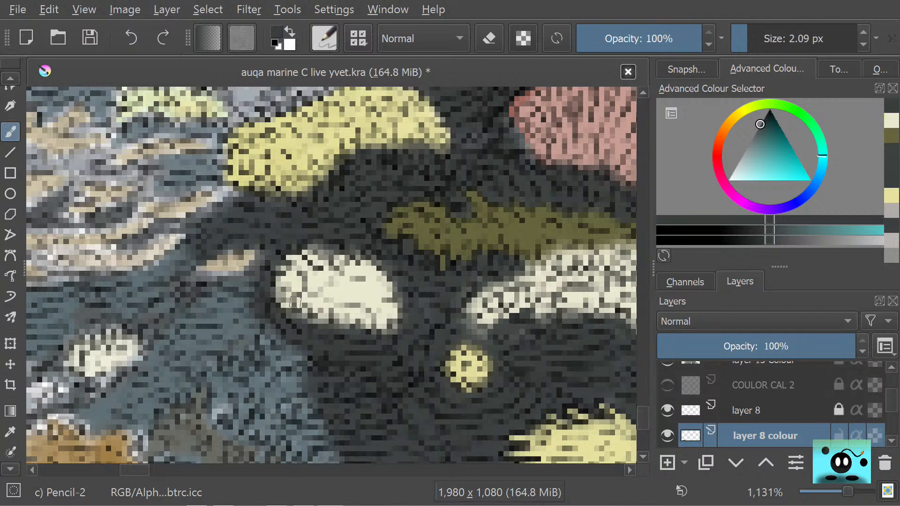
mouse_move(344, 338)
left_mouse_down()
mouse_move(340, 322)
mouse_move(345, 335)
mouse_move(298, 318)
left_mouse_up()
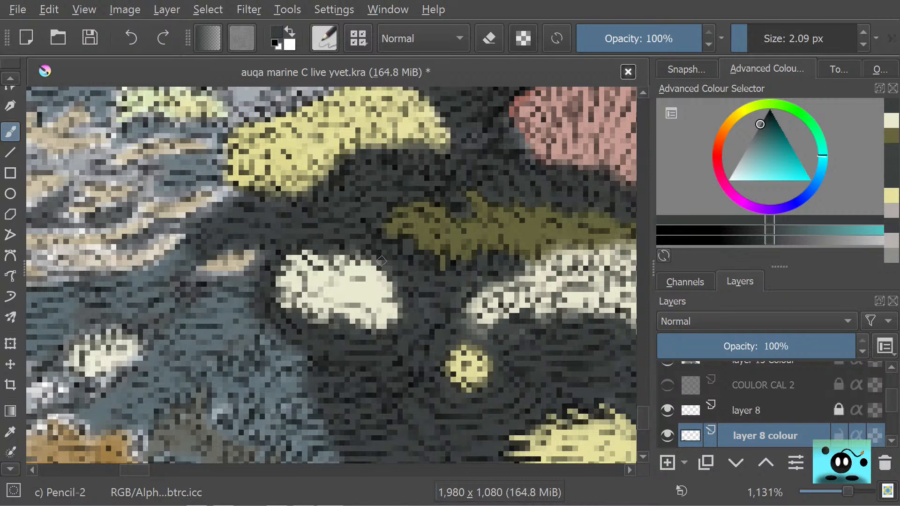
Step: Sample the yellow of the large upper patch, touch up its edge, and repaint and widen it with a 10.37 px brush
left_click_drag(642, 414, 641, 409)
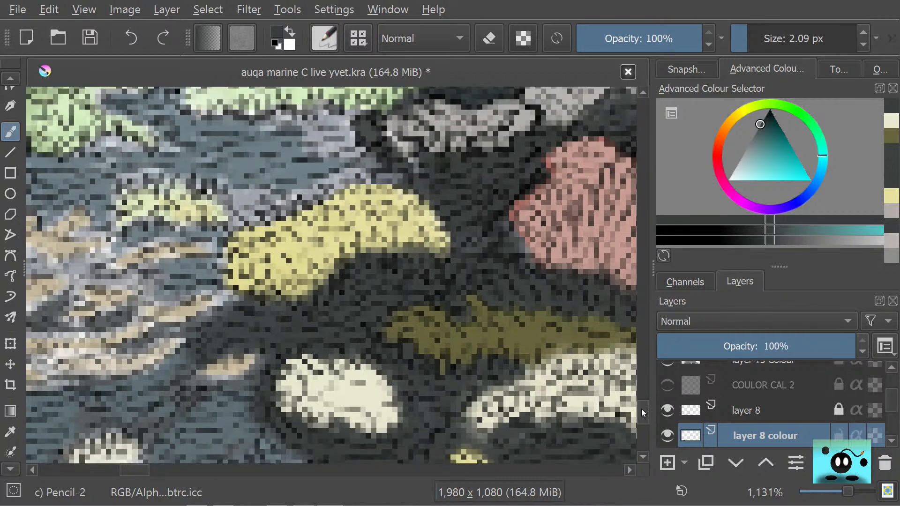
left_click(11, 432)
left_click(364, 227)
left_click(11, 132)
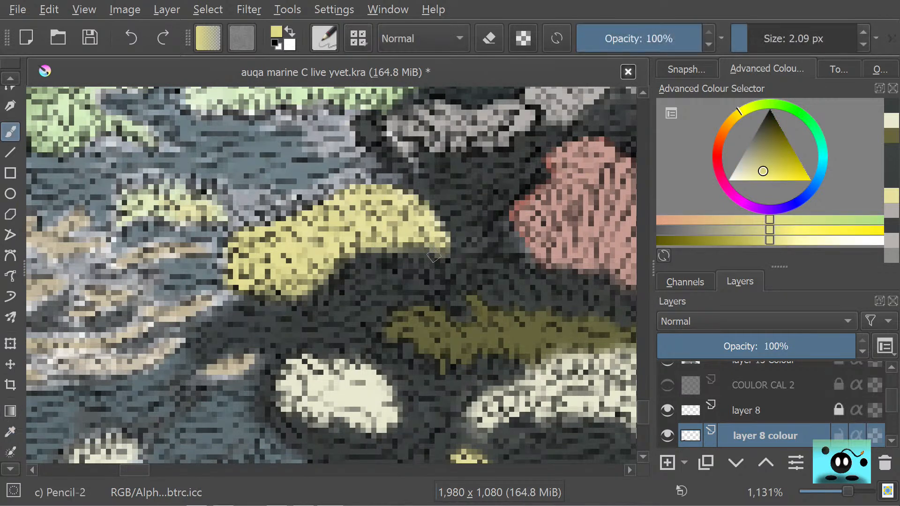
left_click_drag(432, 243, 435, 235)
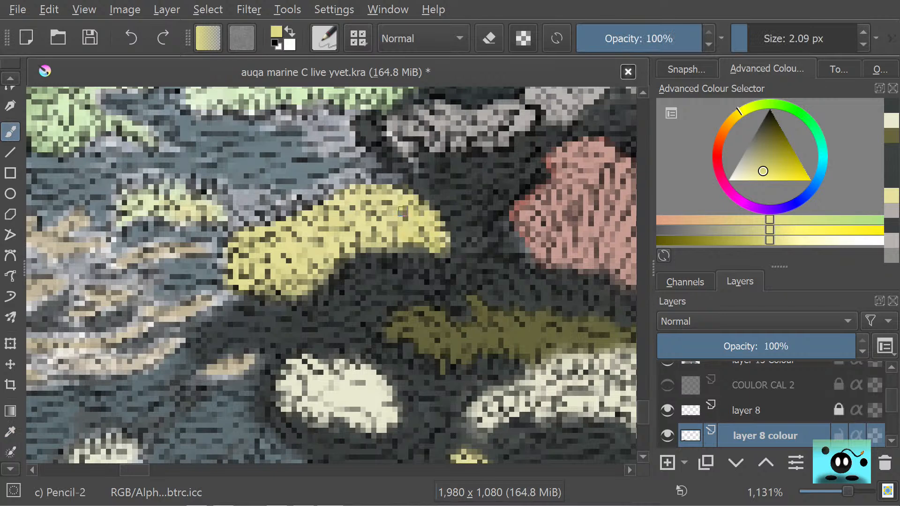
left_click(389, 181)
mouse_move(750, 39)
left_mouse_down()
mouse_move(776, 40)
mouse_move(760, 44)
left_mouse_up()
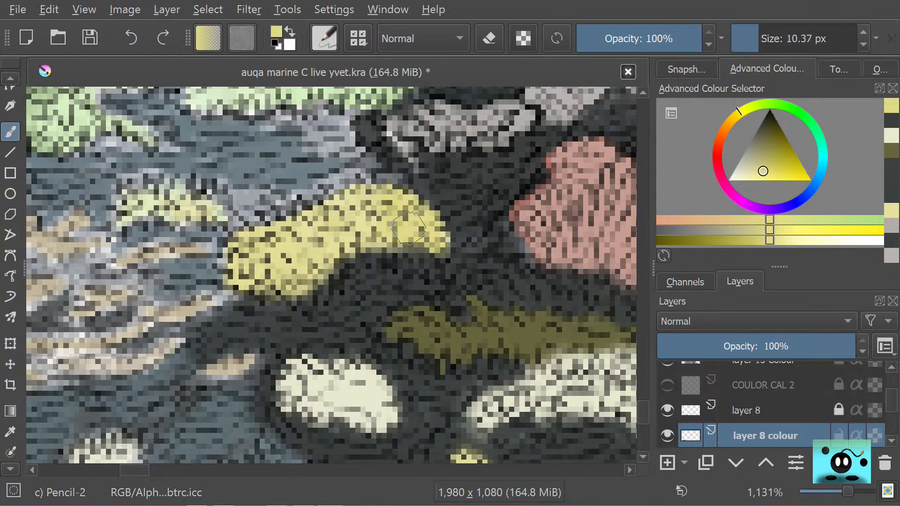
mouse_move(354, 227)
left_mouse_down()
mouse_move(349, 208)
mouse_move(320, 216)
mouse_move(295, 281)
mouse_move(304, 265)
mouse_move(286, 235)
mouse_move(246, 260)
mouse_move(240, 277)
mouse_move(259, 258)
mouse_move(254, 239)
mouse_move(225, 257)
mouse_move(253, 253)
mouse_move(281, 221)
mouse_move(266, 226)
mouse_move(351, 192)
mouse_move(389, 195)
mouse_move(279, 221)
mouse_move(237, 260)
mouse_move(240, 288)
mouse_move(289, 290)
mouse_move(356, 267)
mouse_move(378, 244)
left_mouse_up()
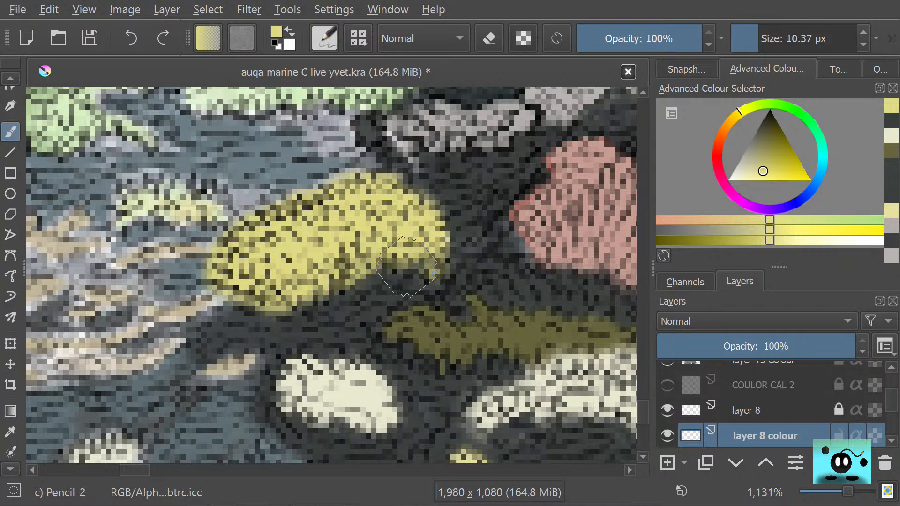
Step: Sample the dark grey background and paint over the blue area above and left of the large yellow patch
key("p")
left_click(242, 174)
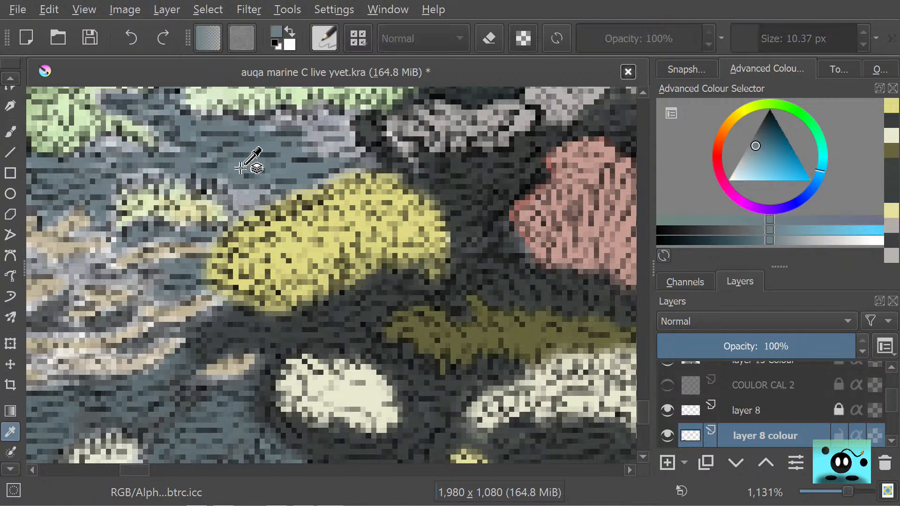
left_click(283, 358)
key("b")
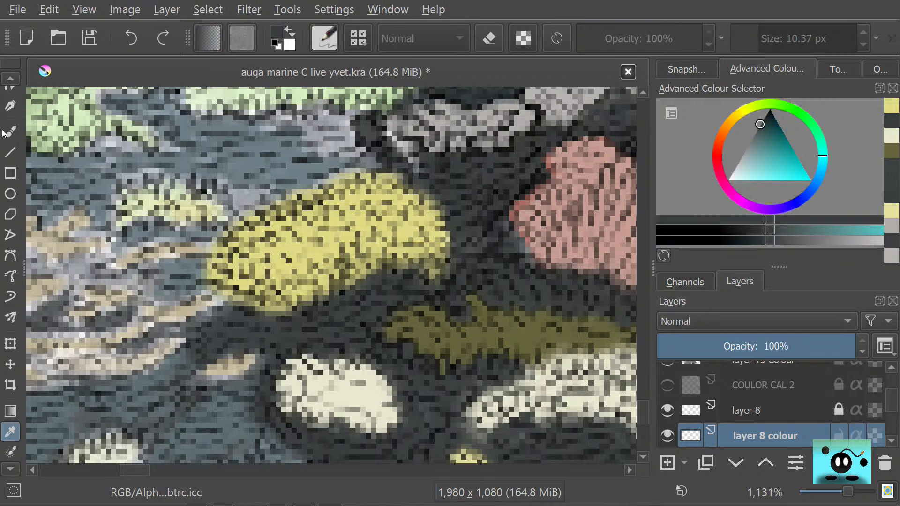
mouse_move(356, 149)
left_mouse_down()
mouse_move(321, 142)
mouse_move(315, 153)
mouse_move(323, 164)
mouse_move(328, 133)
mouse_move(344, 153)
mouse_move(352, 139)
mouse_move(365, 155)
mouse_move(322, 158)
mouse_move(319, 171)
mouse_move(336, 158)
mouse_move(339, 169)
mouse_move(319, 177)
mouse_move(301, 157)
mouse_move(304, 193)
mouse_move(295, 172)
mouse_move(265, 183)
mouse_move(259, 199)
mouse_move(236, 190)
mouse_move(238, 179)
mouse_move(219, 179)
mouse_move(233, 183)
mouse_move(244, 170)
mouse_move(189, 247)
mouse_move(169, 234)
mouse_move(134, 232)
mouse_move(151, 225)
mouse_move(119, 249)
mouse_move(191, 238)
mouse_move(132, 292)
mouse_move(200, 277)
mouse_move(211, 322)
mouse_move(196, 324)
mouse_move(215, 314)
mouse_move(206, 279)
mouse_move(190, 285)
mouse_move(247, 303)
mouse_move(233, 337)
mouse_move(211, 348)
mouse_move(206, 296)
mouse_move(184, 266)
mouse_move(191, 224)
mouse_move(272, 144)
mouse_move(284, 147)
mouse_move(311, 123)
mouse_move(347, 120)
mouse_move(260, 109)
mouse_move(185, 138)
mouse_move(213, 157)
mouse_move(136, 175)
mouse_move(100, 148)
mouse_move(197, 155)
mouse_move(178, 114)
mouse_move(241, 141)
mouse_move(112, 192)
mouse_move(68, 169)
mouse_move(46, 194)
mouse_move(51, 206)
mouse_move(103, 206)
mouse_move(133, 165)
left_mouse_up()
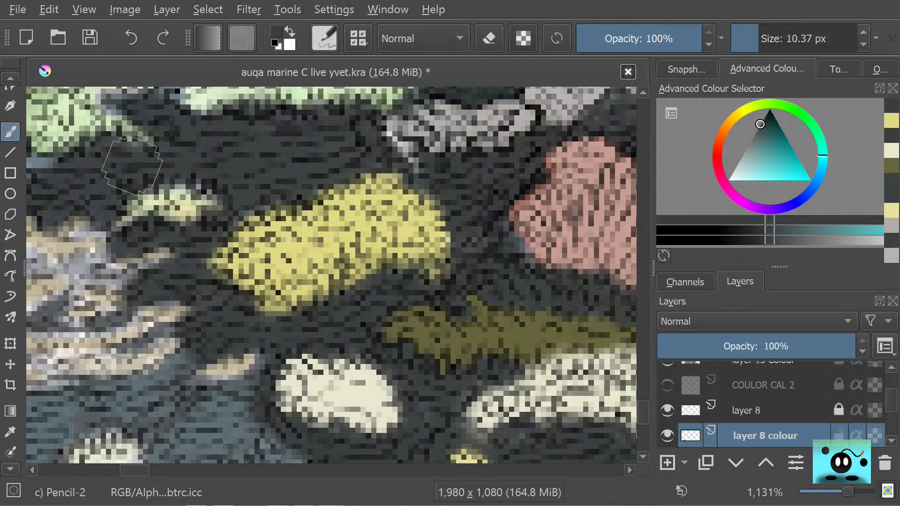
Step: Resample the dark grey and trim the lower and left edges of the yellow patch with a 2.48 px brush, undoing a stray stroke
left_click(10, 432)
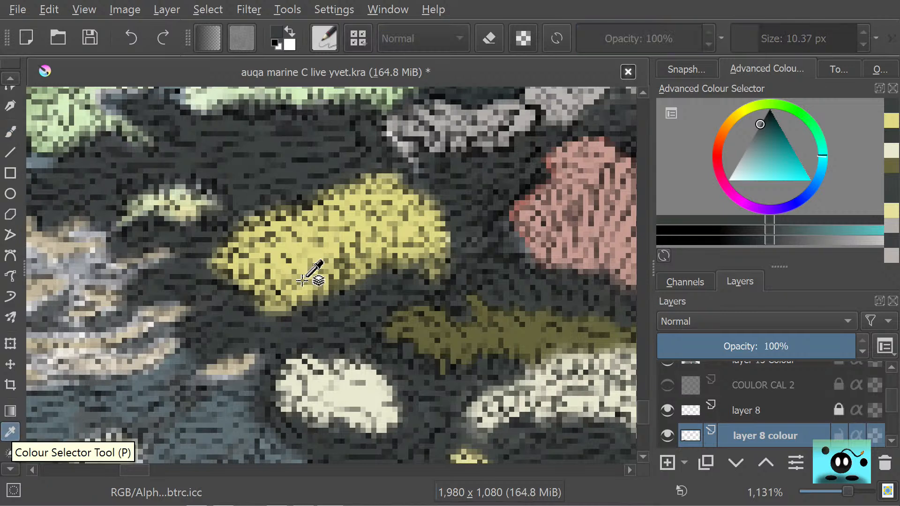
left_click(296, 346)
key("b")
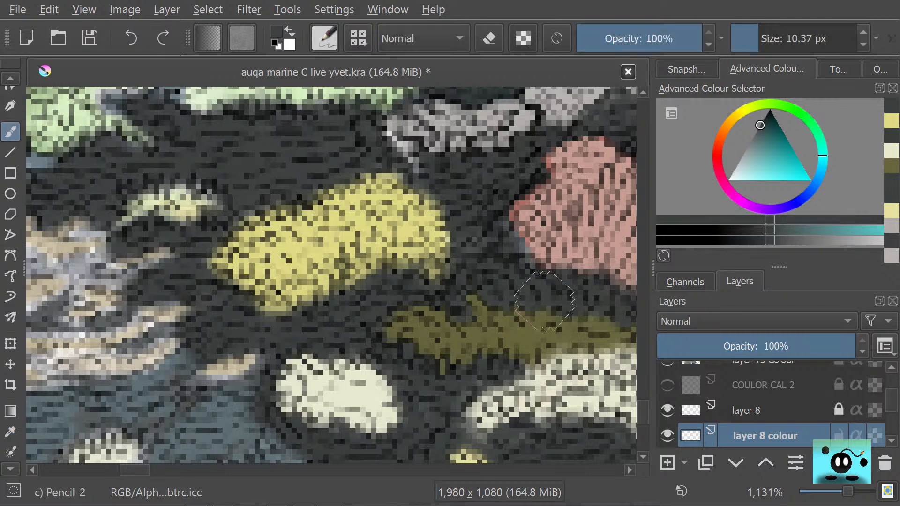
left_click_drag(752, 32, 748, 32)
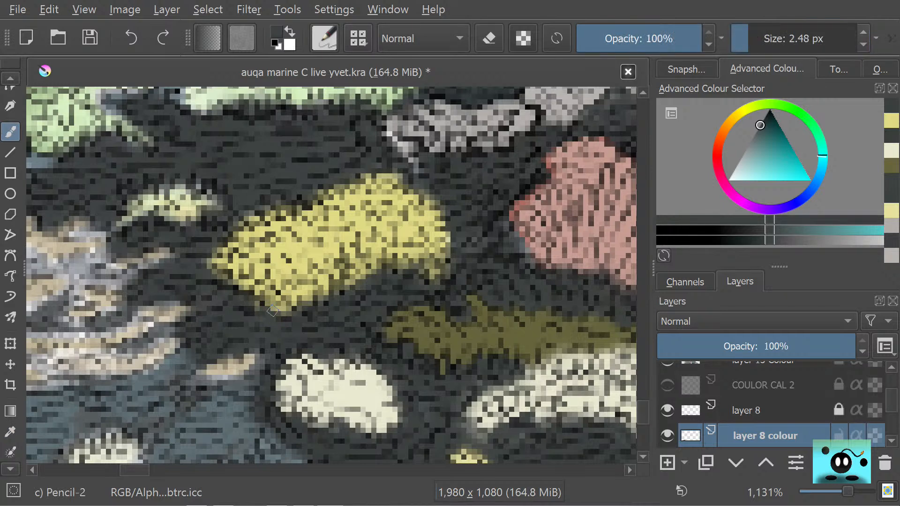
left_click(286, 312)
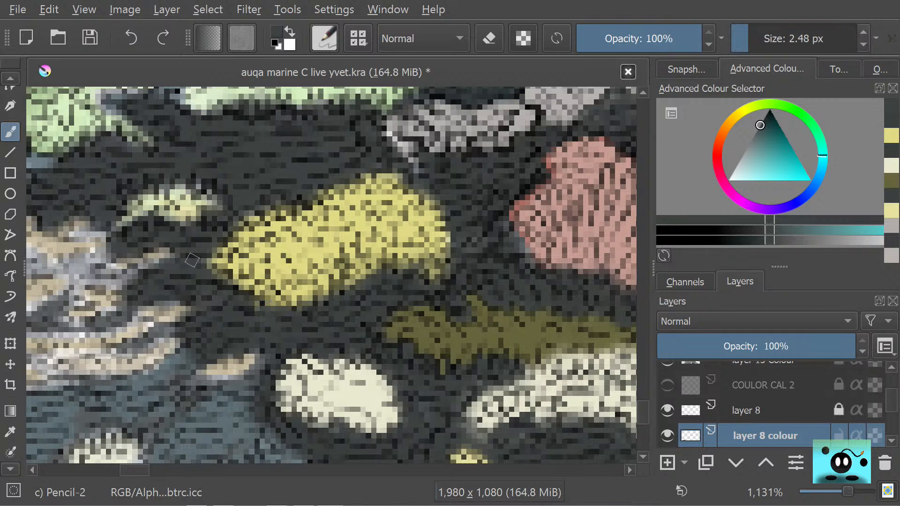
left_click_drag(207, 246, 211, 255)
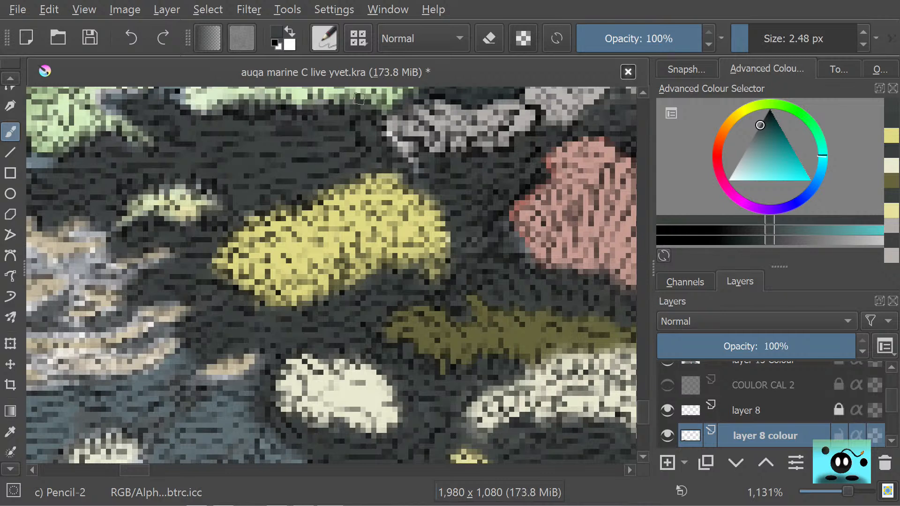
key("ctrl+z")
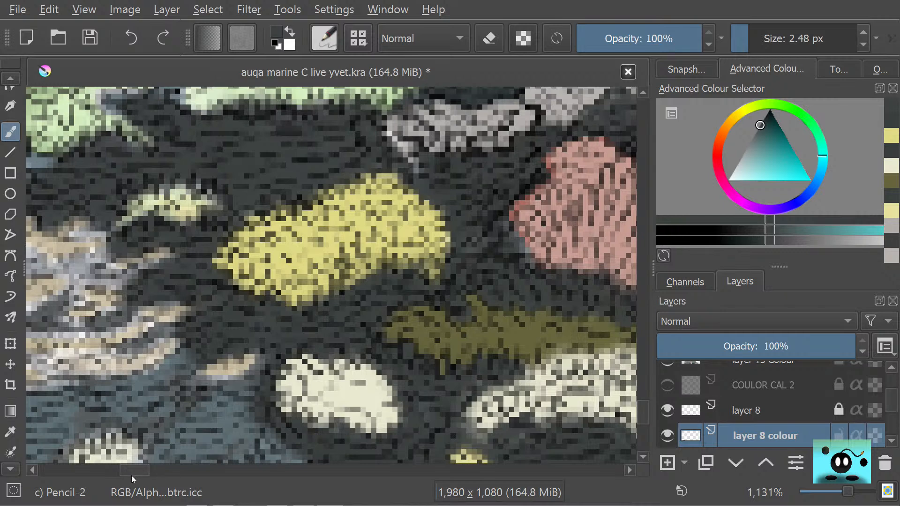
Step: Sample the yellow again and touch up the upper-left edge of the large yellow patch
scroll(131, 472, "left", 2)
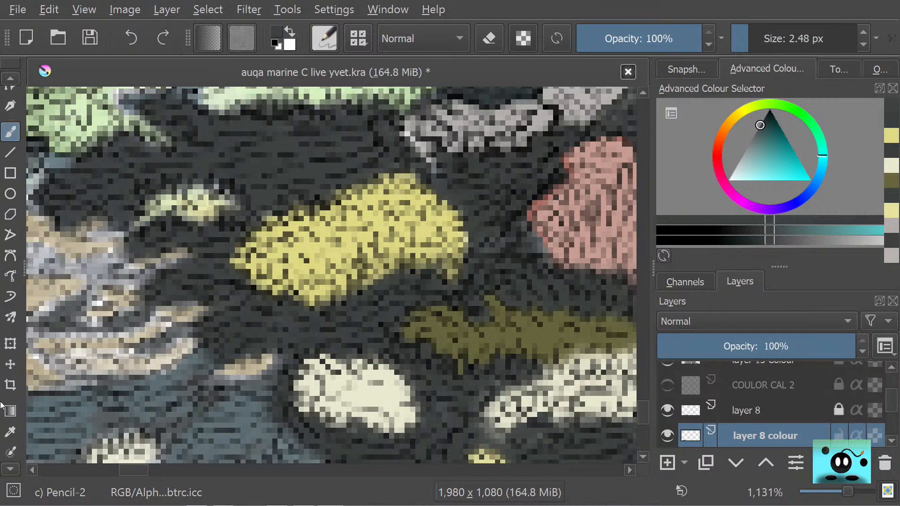
left_click(10, 431)
left_click(308, 259)
key("b")
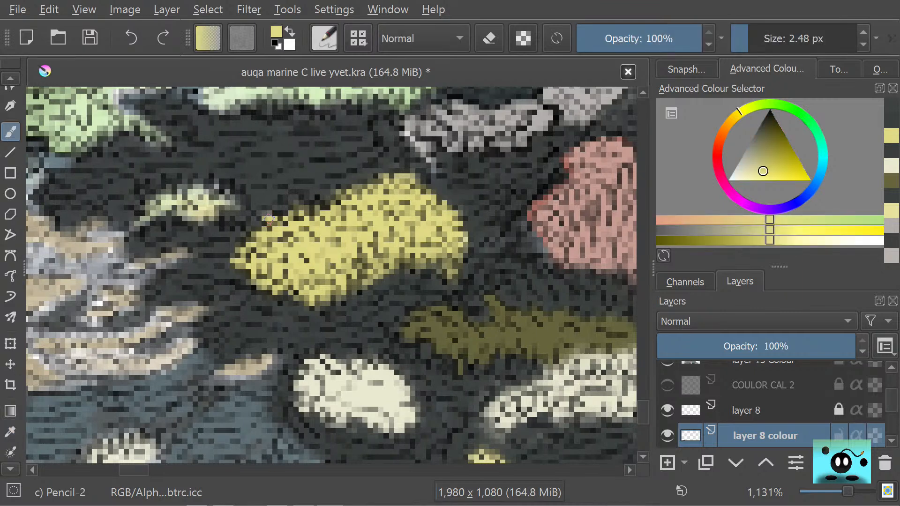
left_click_drag(270, 220, 265, 218)
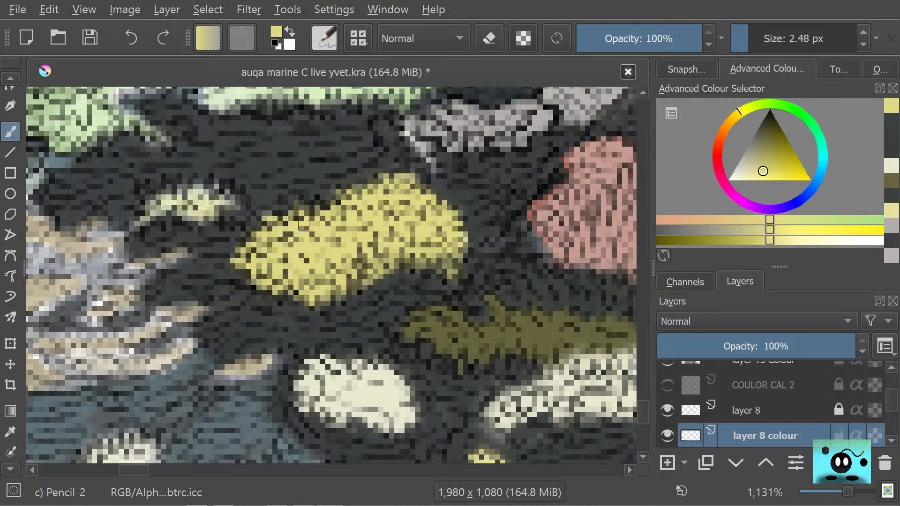
Step: Sample the dark grey and paint over the pale streak and ragged left tip of the small light grey patch
key("p")
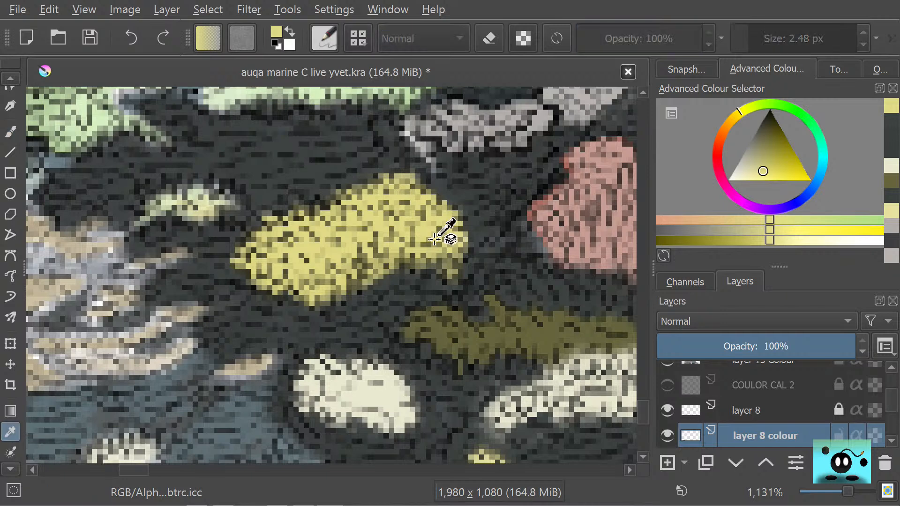
left_click(393, 156)
left_click(10, 131)
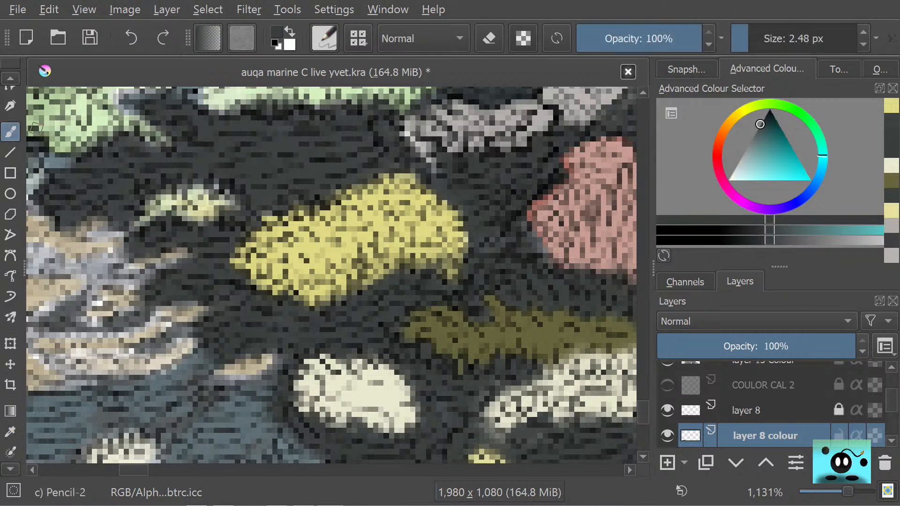
left_click_drag(435, 165, 427, 155)
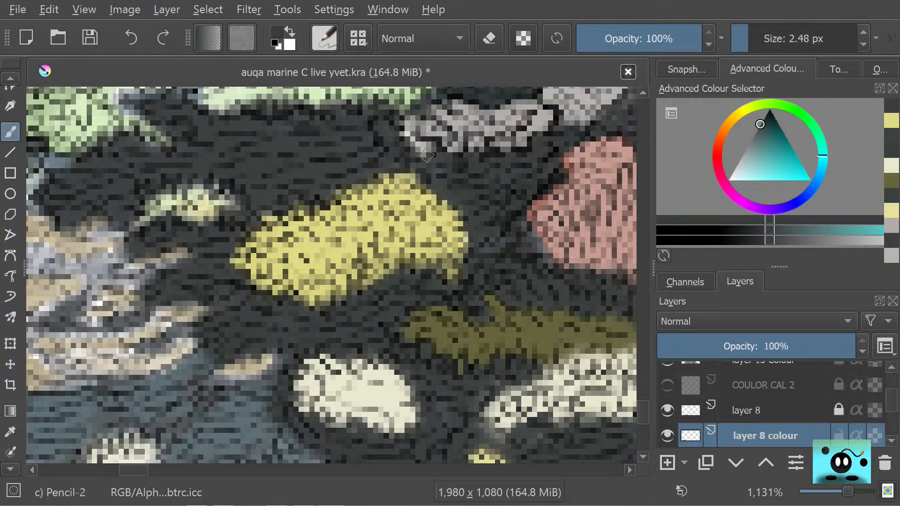
key("e")
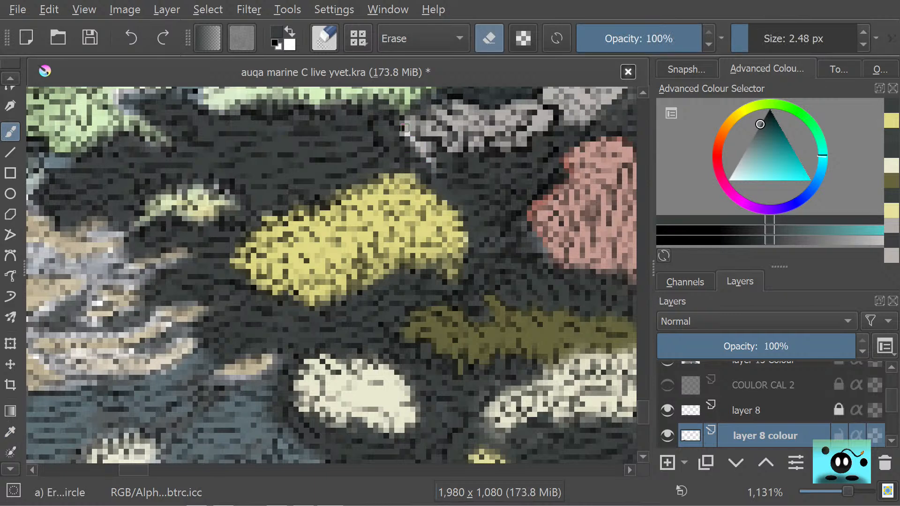
key("e")
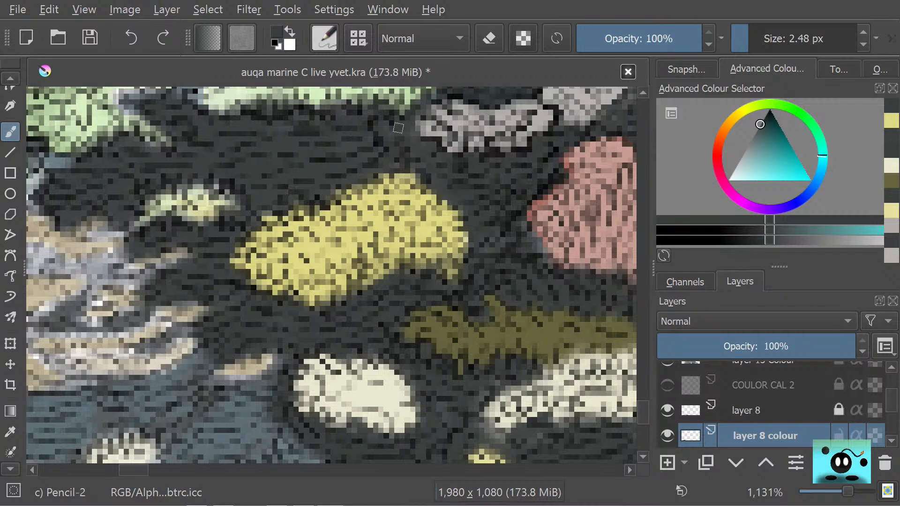
Step: Sample the light green below the pink coral and paint the green patch leftward over the white and blue gap with an 11.48 px brush
scroll(642, 404, "up", 5)
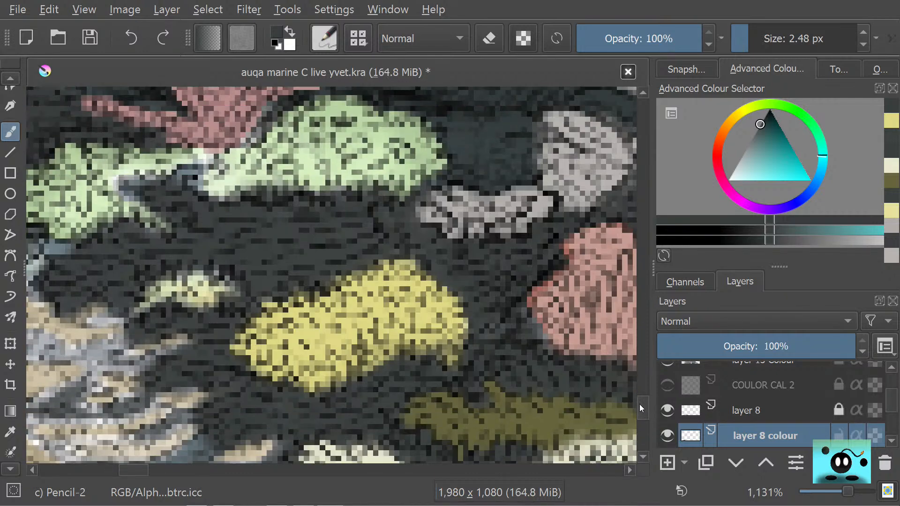
scroll(641, 406, "up", 8)
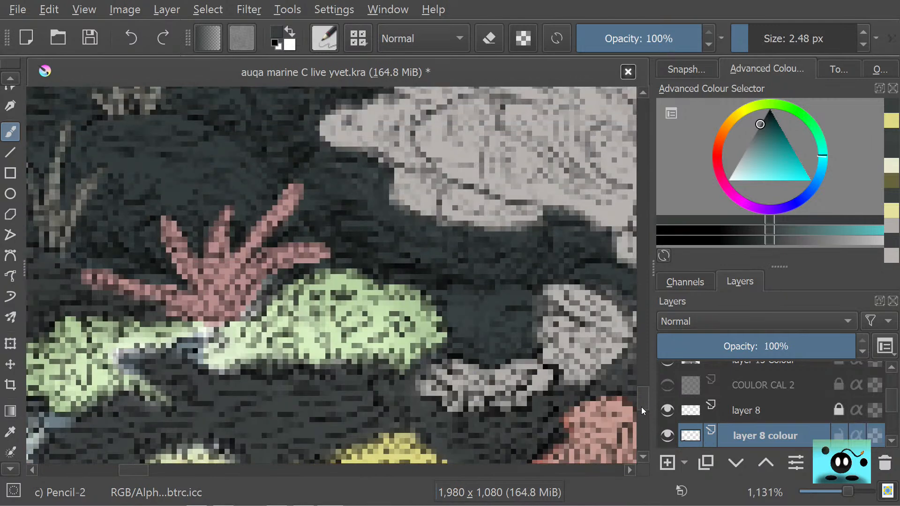
left_click(10, 432)
left_click(398, 314)
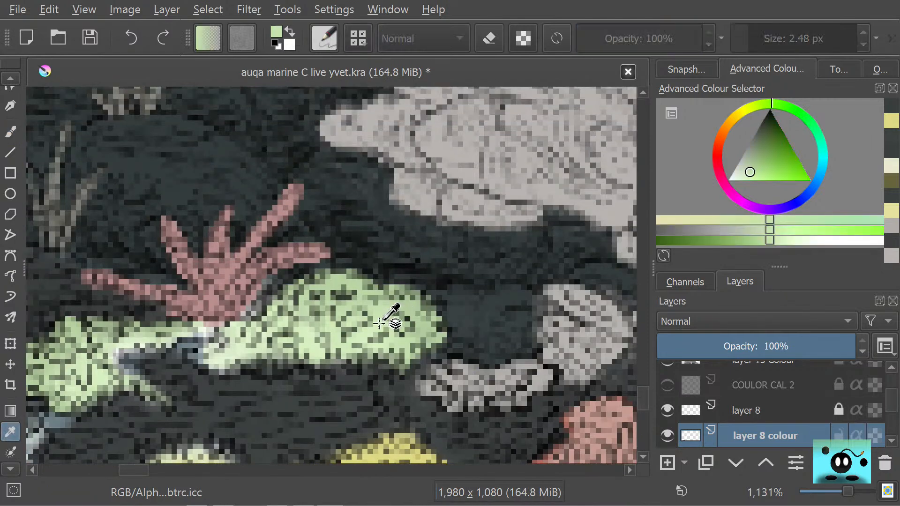
left_click(10, 132)
left_click(752, 36)
left_click_drag(730, 47, 764, 42)
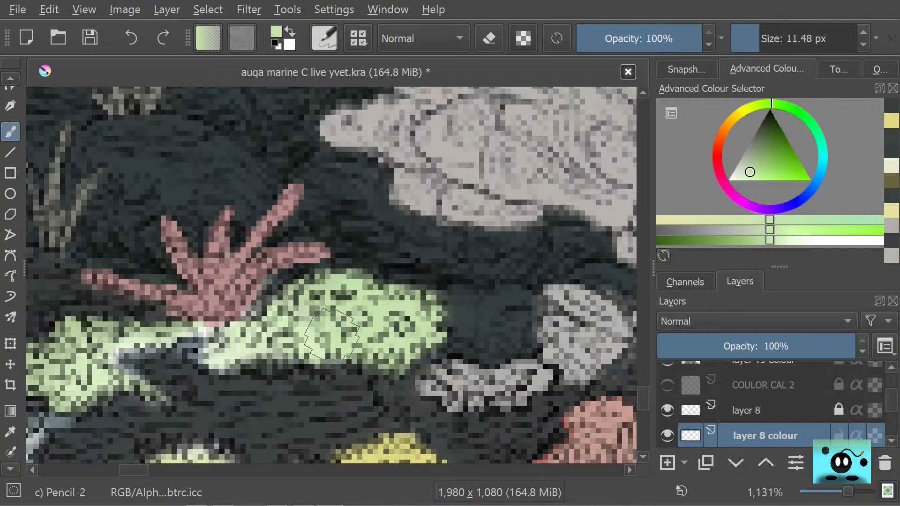
mouse_move(257, 343)
left_mouse_down()
mouse_move(200, 355)
mouse_move(207, 350)
left_mouse_up()
mouse_move(153, 331)
left_mouse_down()
mouse_move(171, 337)
mouse_move(134, 343)
mouse_move(251, 361)
mouse_move(294, 343)
mouse_move(336, 363)
mouse_move(220, 368)
mouse_move(191, 345)
mouse_move(161, 343)
mouse_move(238, 357)
mouse_move(256, 341)
mouse_move(262, 327)
mouse_move(246, 332)
mouse_move(257, 322)
mouse_move(261, 335)
mouse_move(229, 350)
left_mouse_up()
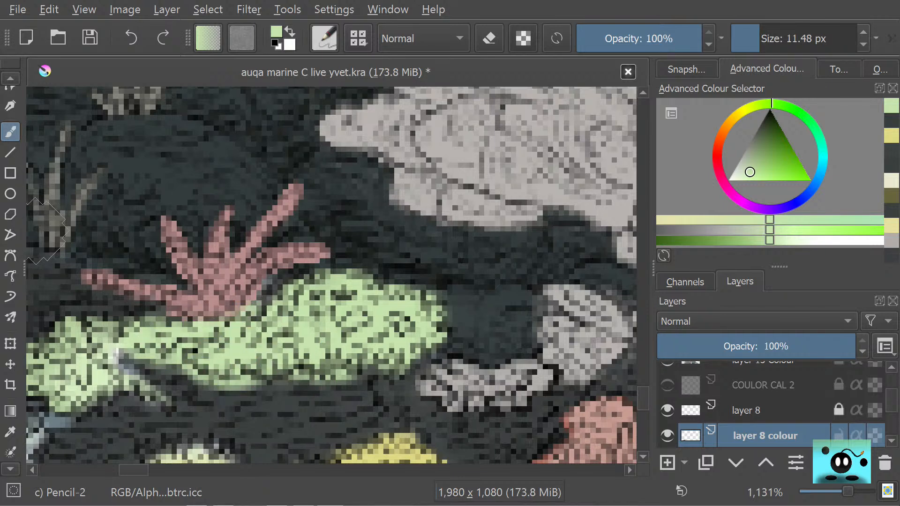
Step: Sample the pink of the coral and paint its branches thicker with an 11.48 px brush
left_click(10, 432)
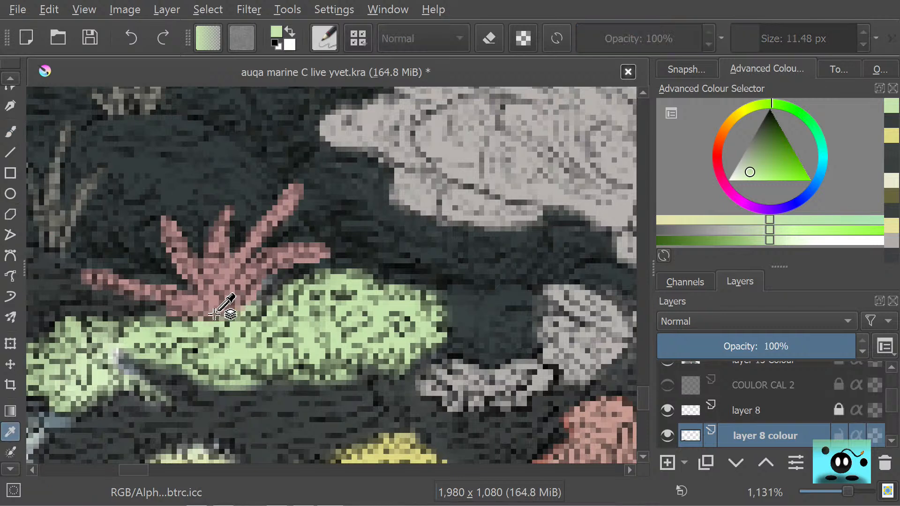
left_click(214, 315)
left_click(10, 131)
mouse_move(220, 323)
left_mouse_down()
mouse_move(265, 268)
mouse_move(297, 255)
mouse_move(232, 288)
mouse_move(288, 195)
mouse_move(217, 303)
mouse_move(222, 232)
mouse_move(203, 293)
mouse_move(181, 247)
mouse_move(193, 311)
mouse_move(101, 275)
mouse_move(182, 308)
mouse_move(165, 296)
left_mouse_up()
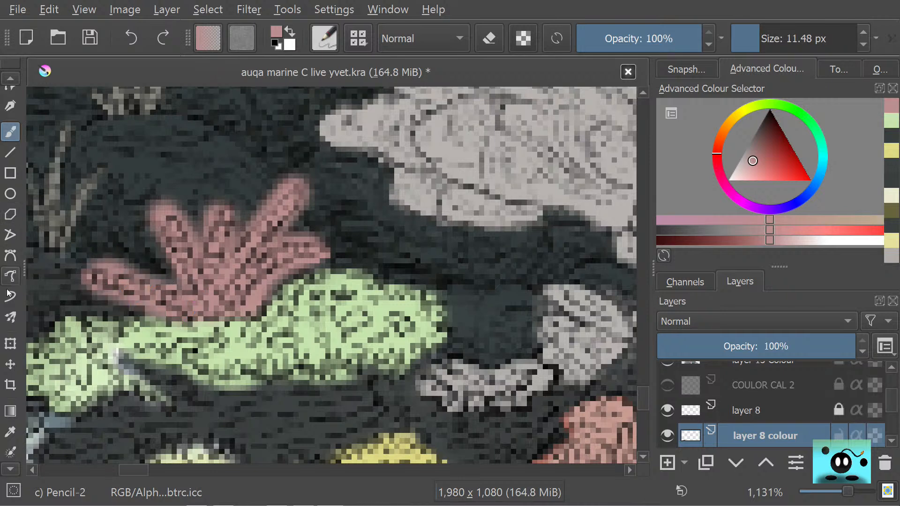
Step: Sample the dark grey background and trim the lower edge of the green patch under the pink coral with a 2.09 px brush
left_click(10, 432)
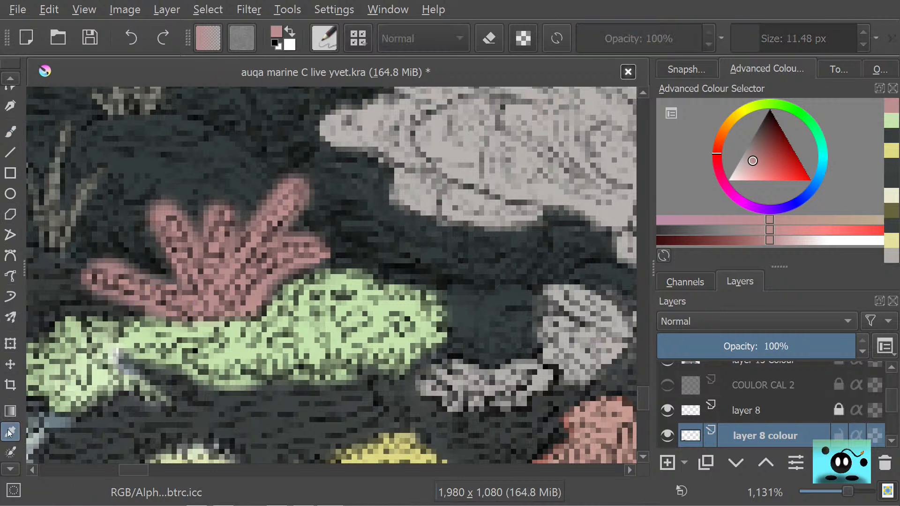
left_click(202, 436)
left_click(11, 131)
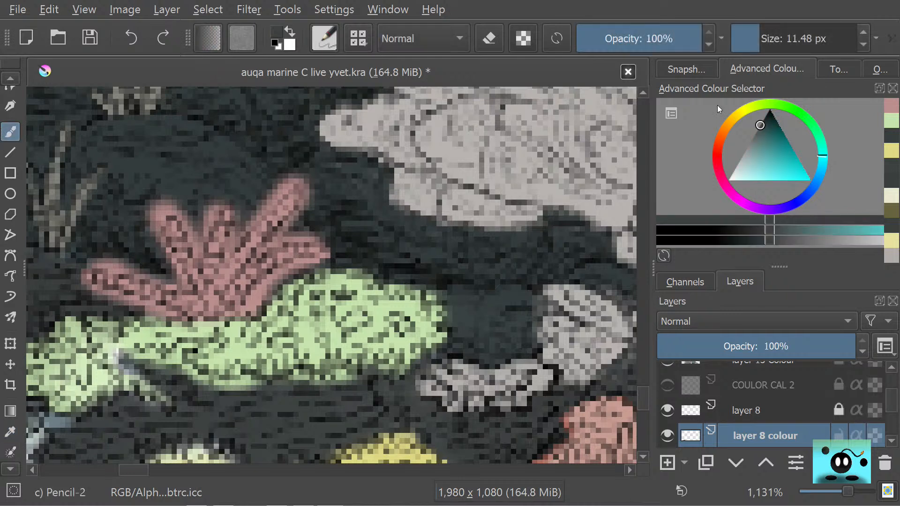
left_click_drag(784, 43, 750, 40)
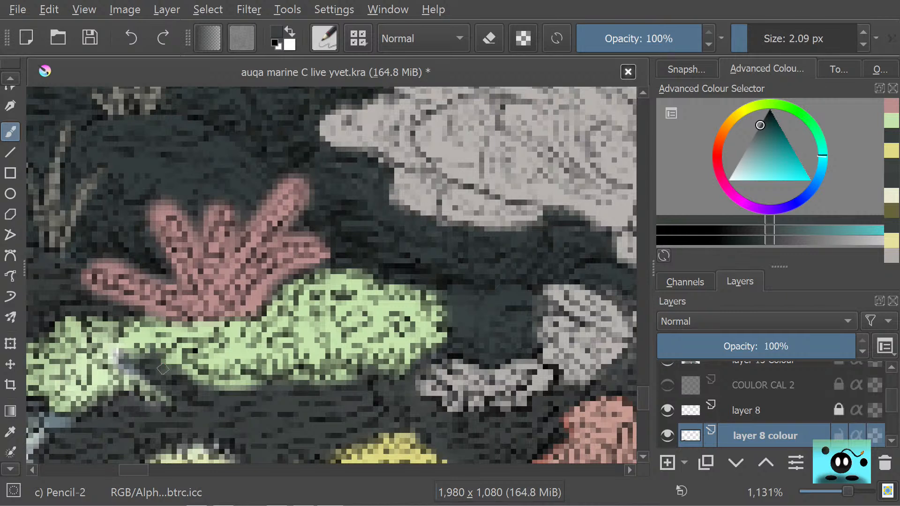
mouse_move(176, 359)
left_mouse_down()
mouse_move(193, 345)
mouse_move(170, 358)
mouse_move(226, 384)
left_mouse_up()
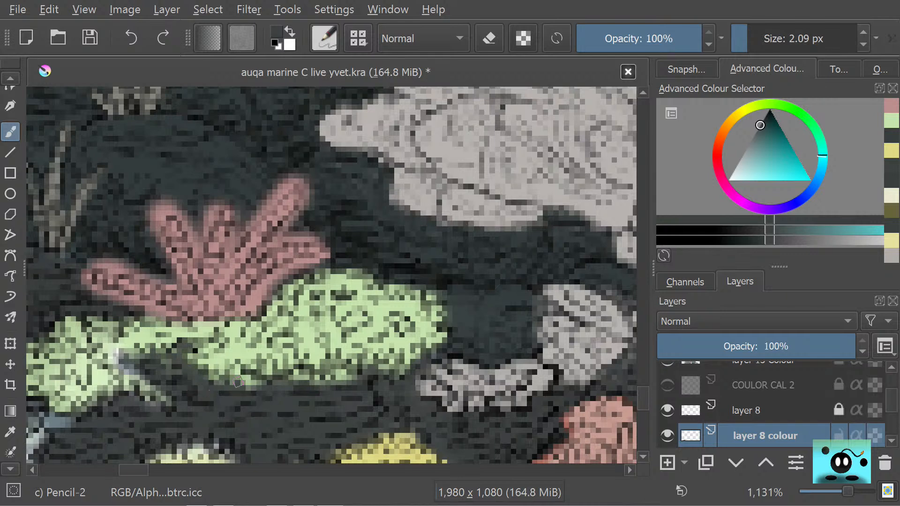
left_click_drag(264, 380, 315, 371)
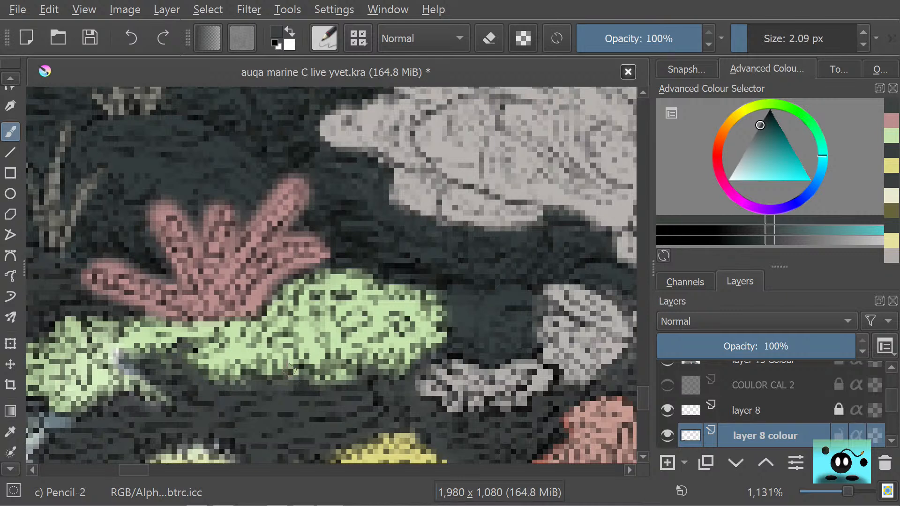
left_click_drag(345, 377, 360, 380)
mouse_move(291, 391)
left_mouse_down()
mouse_move(305, 384)
mouse_move(296, 365)
left_mouse_up()
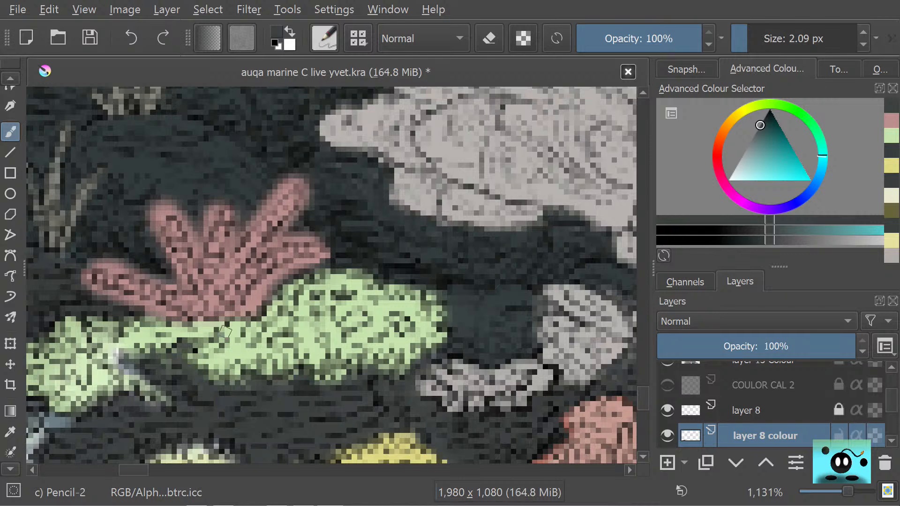
Step: Erase around the pink coral's branches with a 2.48 px eraser to thin and separate them, then return to the pencil
key("e")
right_click(237, 237)
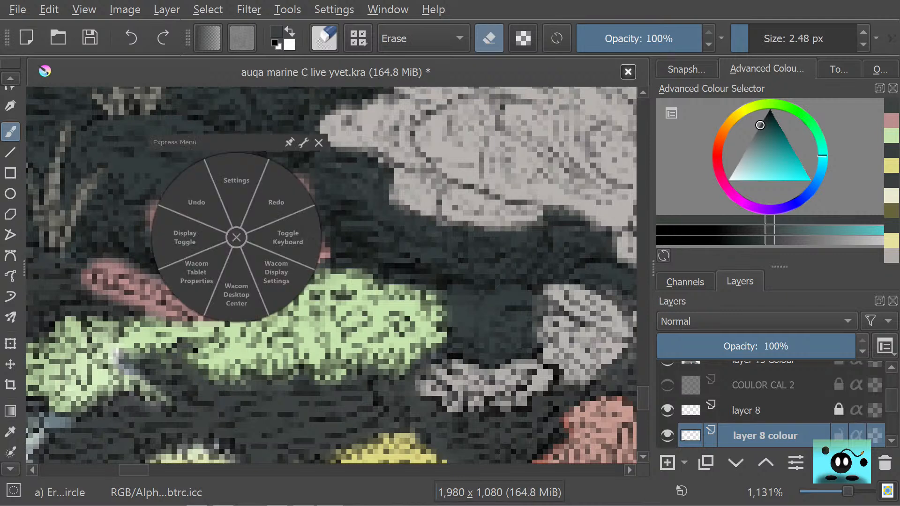
left_click(236, 239)
right_click(243, 217)
left_click(249, 226)
mouse_move(255, 208)
left_mouse_down()
mouse_move(245, 227)
mouse_move(288, 177)
mouse_move(279, 191)
mouse_move(302, 175)
mouse_move(307, 214)
mouse_move(289, 223)
mouse_move(305, 208)
mouse_move(303, 223)
mouse_move(279, 240)
mouse_move(327, 242)
mouse_move(333, 257)
mouse_move(320, 263)
mouse_move(332, 244)
mouse_move(254, 299)
left_mouse_up()
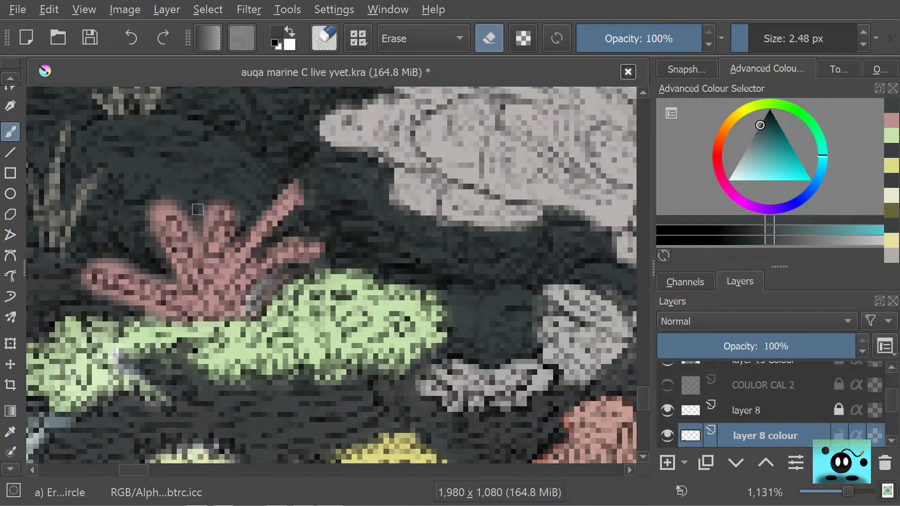
mouse_move(200, 247)
left_mouse_down()
mouse_move(213, 204)
mouse_move(210, 224)
mouse_move(225, 203)
mouse_move(240, 220)
left_mouse_up()
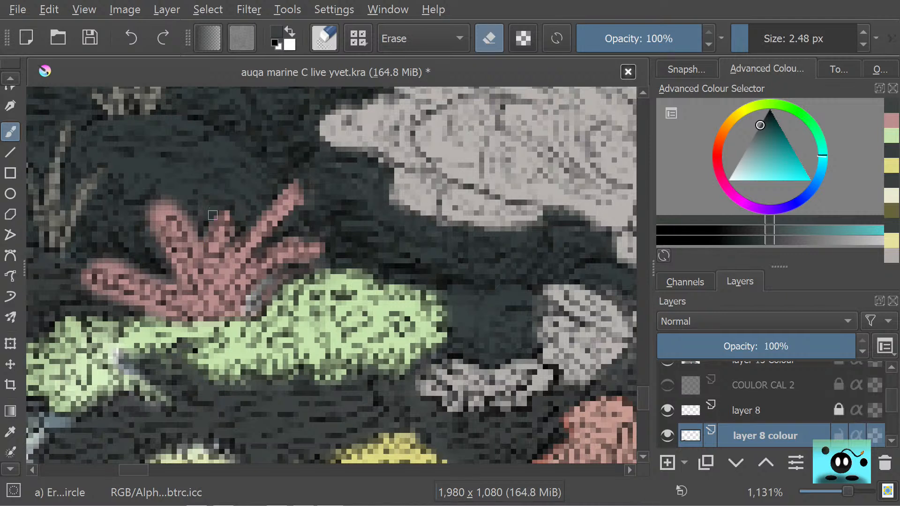
mouse_move(201, 248)
left_mouse_down()
mouse_move(181, 213)
mouse_move(159, 206)
mouse_move(149, 216)
mouse_move(159, 223)
mouse_move(147, 242)
mouse_move(188, 287)
left_mouse_up()
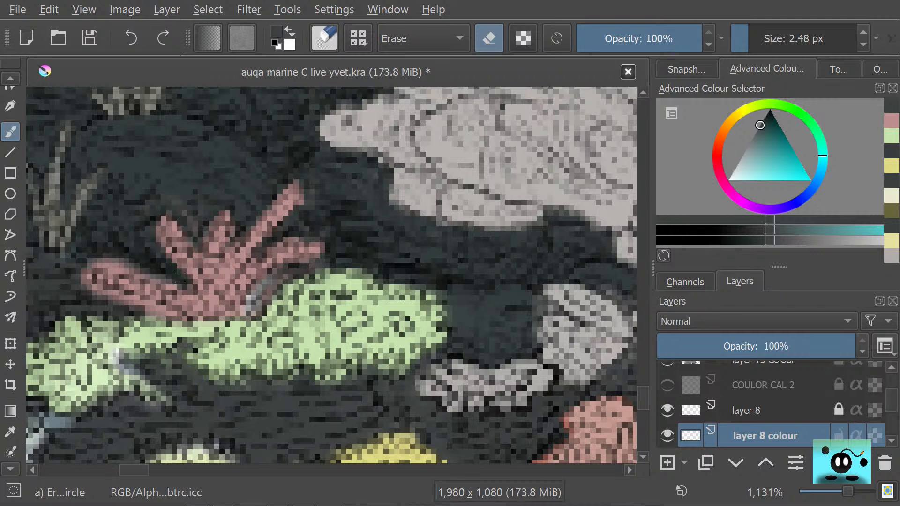
mouse_move(104, 272)
left_mouse_down()
mouse_move(146, 269)
mouse_move(86, 265)
mouse_move(89, 286)
mouse_move(105, 296)
mouse_move(176, 313)
mouse_move(135, 308)
left_mouse_up()
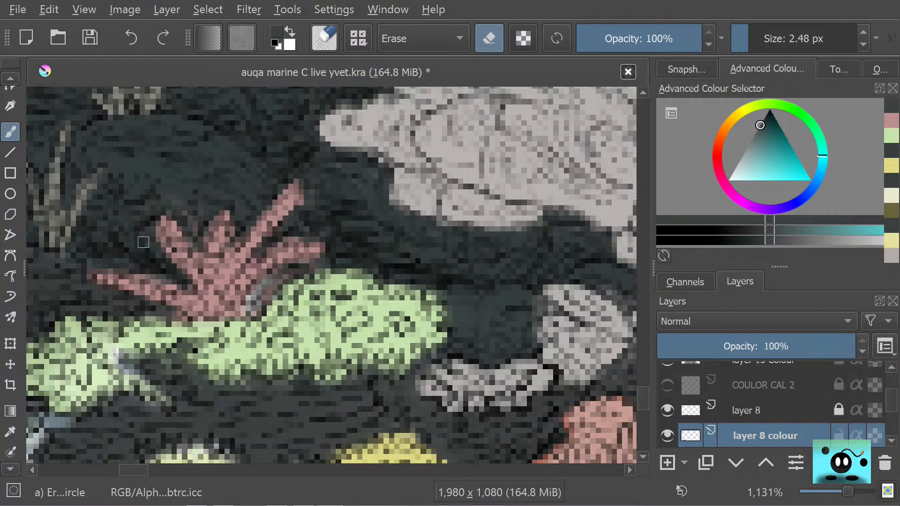
key("slash")
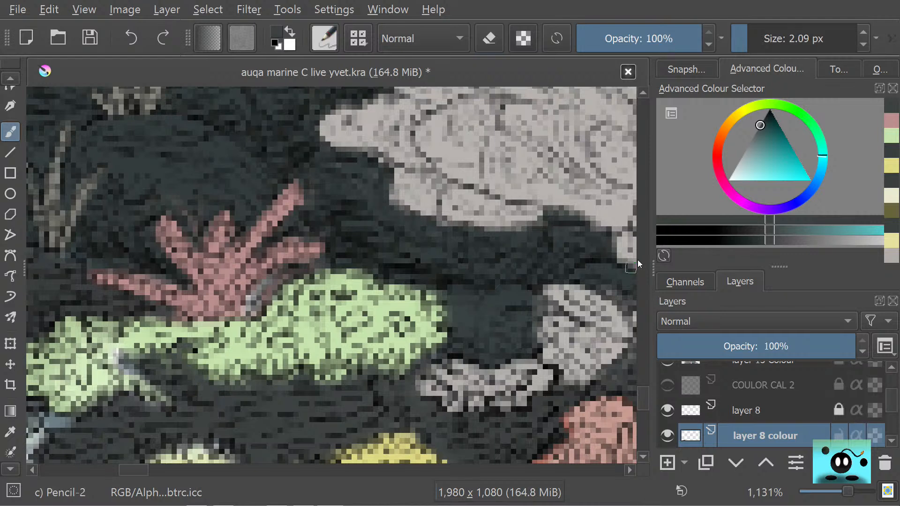
Step: Sample the light green and fill out the left green patch over its white and blue gaps with an 11.48 px brush
left_click_drag(640, 397, 638, 404)
mouse_move(126, 473)
left_mouse_down()
mouse_move(140, 474)
mouse_move(121, 473)
left_mouse_up()
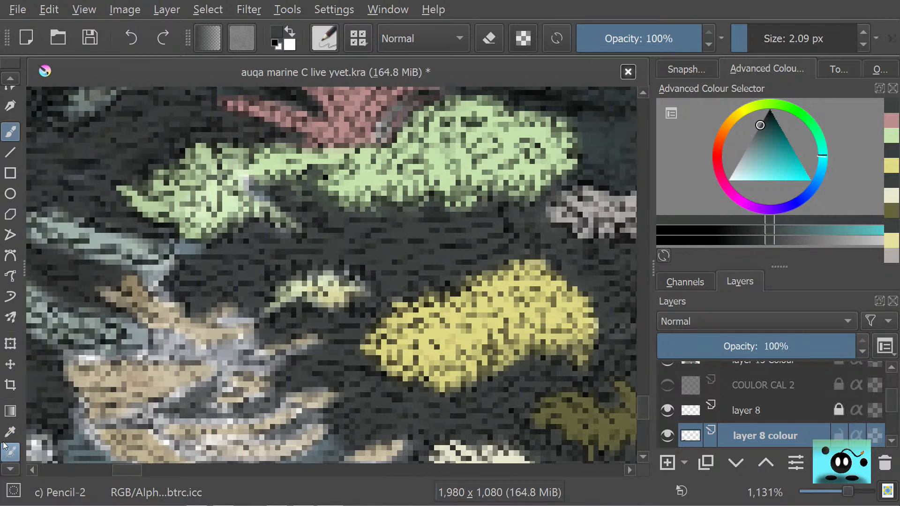
left_click(11, 430)
left_click(239, 205)
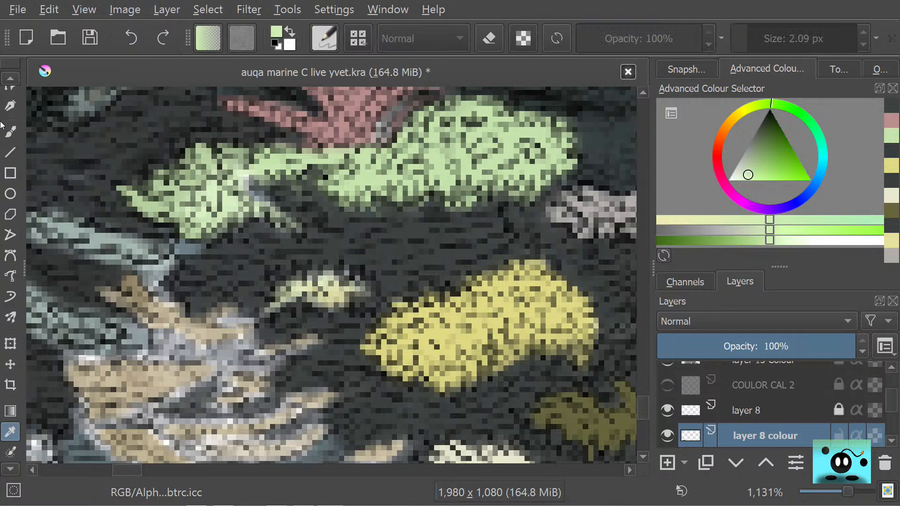
key("b")
left_click(760, 37)
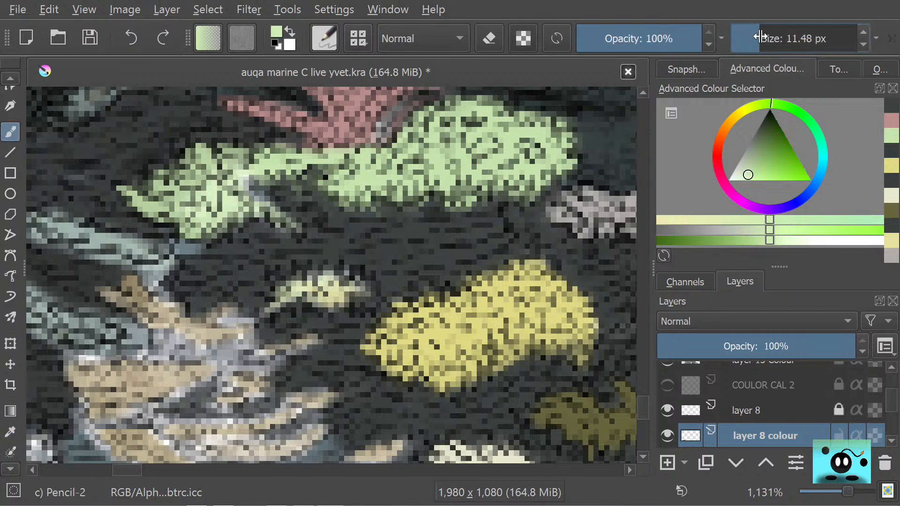
mouse_move(287, 225)
left_mouse_down()
mouse_move(248, 192)
mouse_move(258, 202)
mouse_move(254, 216)
mouse_move(227, 190)
mouse_move(213, 209)
mouse_move(198, 204)
mouse_move(191, 228)
mouse_move(173, 202)
mouse_move(164, 211)
mouse_move(148, 202)
mouse_move(173, 207)
mouse_move(185, 186)
mouse_move(165, 176)
mouse_move(154, 186)
mouse_move(198, 156)
mouse_move(268, 159)
left_mouse_up()
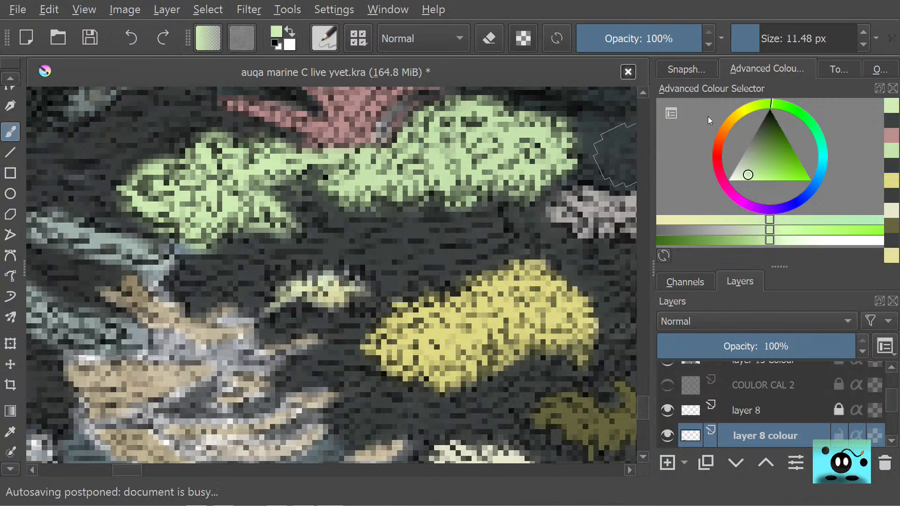
Step: Sample the dark grey and trim the lower edge of the left green patch with a 2.09 px brush
left_click(10, 432)
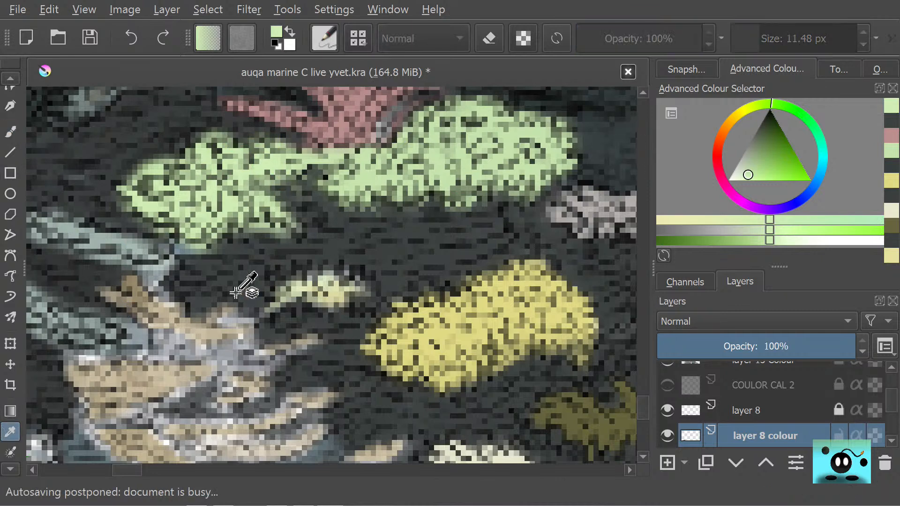
left_click(329, 259)
key("b")
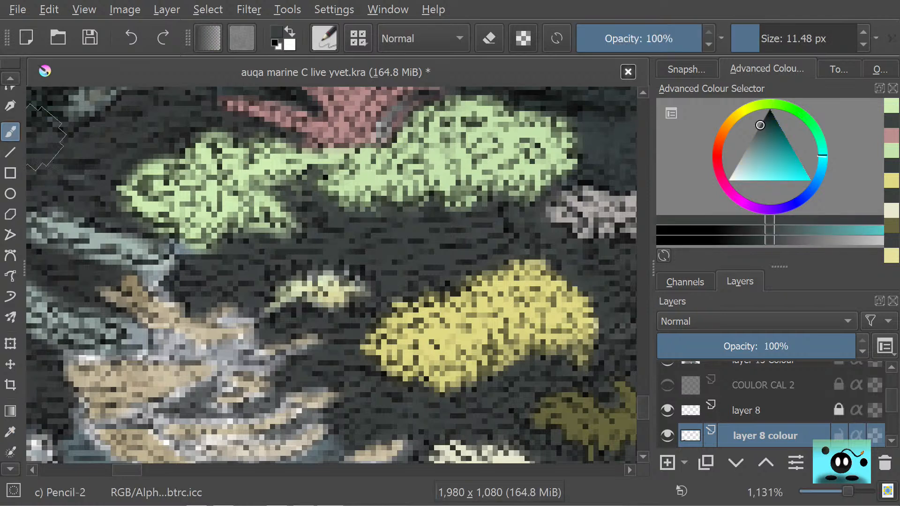
left_click_drag(753, 38, 749, 38)
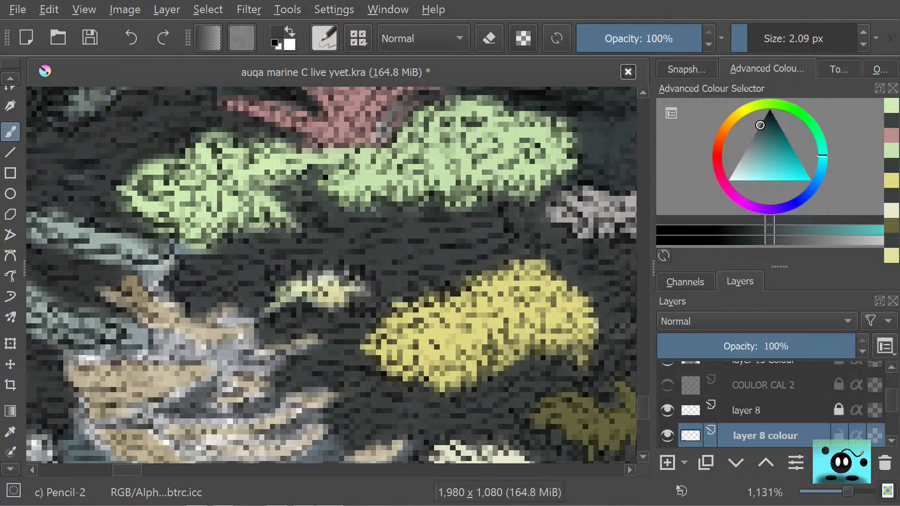
left_click(252, 226)
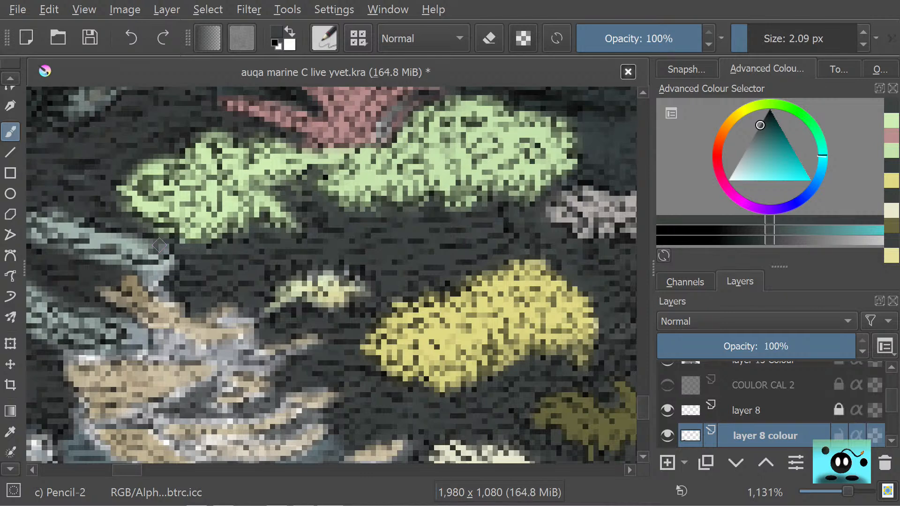
Step: Compare the seabed artwork with the "layer 8 colour" layer repeatedly hidden and shown
left_click_drag(138, 473, 113, 473)
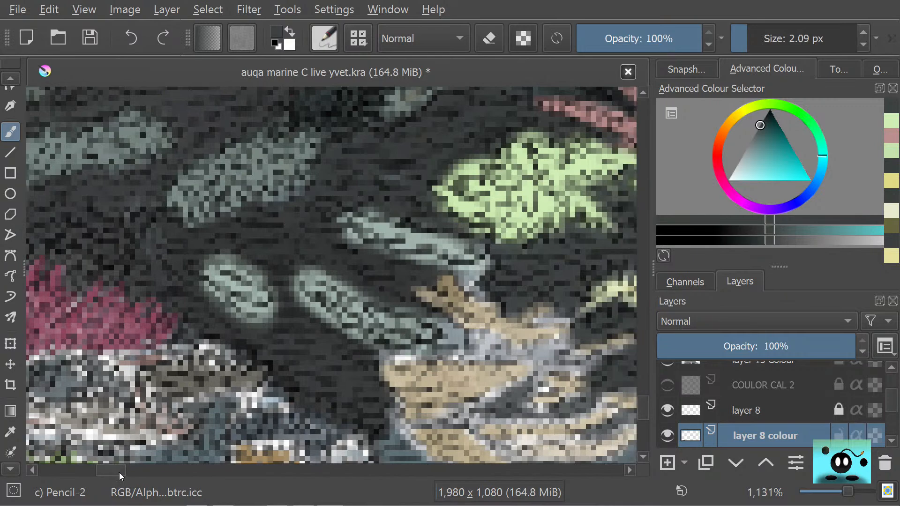
left_click_drag(119, 472, 126, 474)
scroll(208, 217, "down", 9)
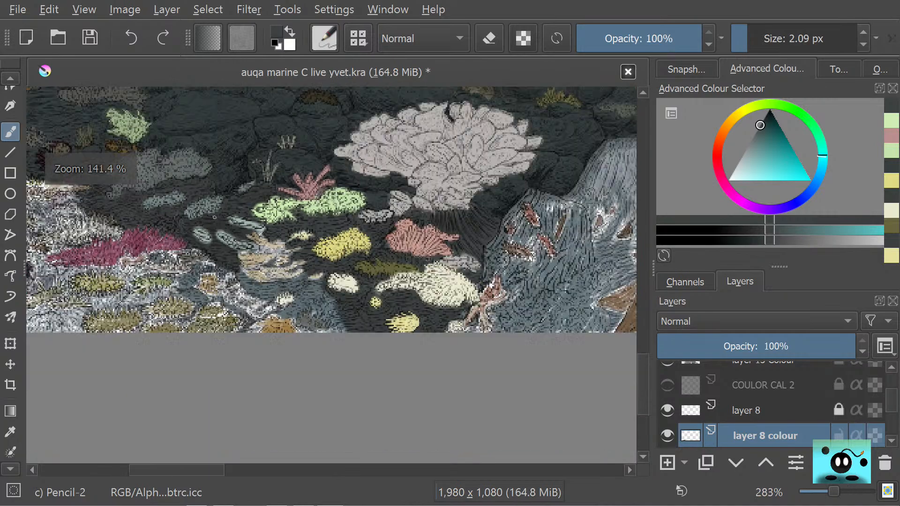
scroll(234, 187, "up", 9)
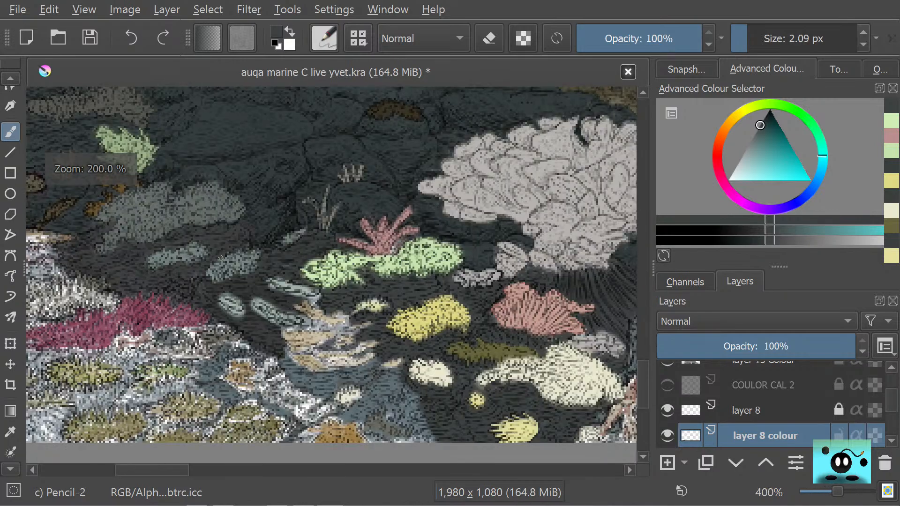
scroll(328, 263, "down", 1)
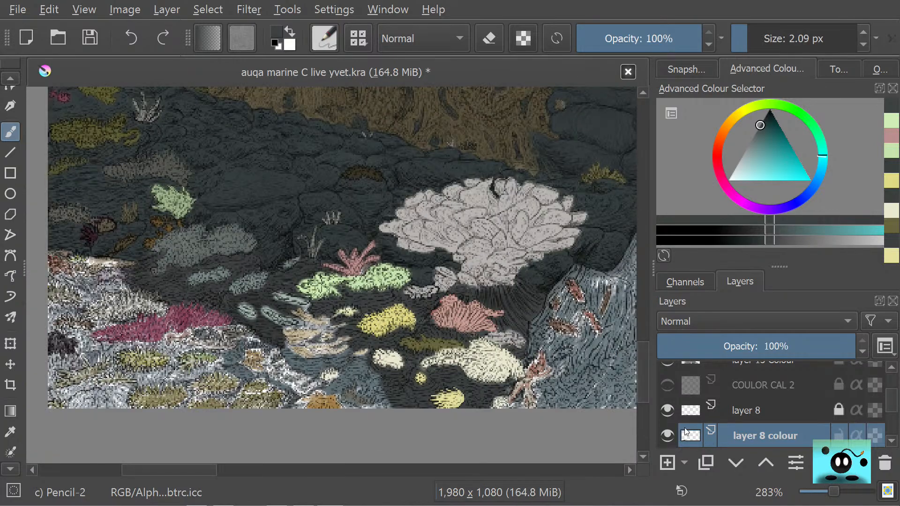
left_click(658, 432)
left_click(659, 432)
left_click(659, 432)
left_click(658, 433)
left_click(659, 432)
left_click(658, 432)
left_click(659, 432)
left_click(659, 432)
left_click(659, 432)
left_click(658, 432)
left_click(658, 432)
left_click(658, 432)
left_click(658, 433)
left_click(658, 432)
left_click(659, 432)
left_click(658, 432)
left_click(658, 432)
left_click(659, 433)
left_click(658, 432)
left_click(659, 432)
left_click(659, 433)
left_click(659, 432)
left_click(659, 433)
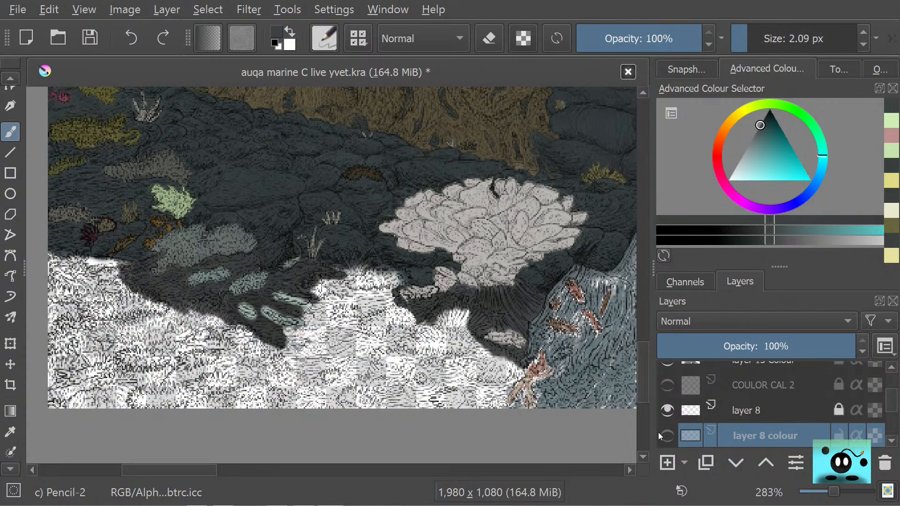
left_click(658, 432)
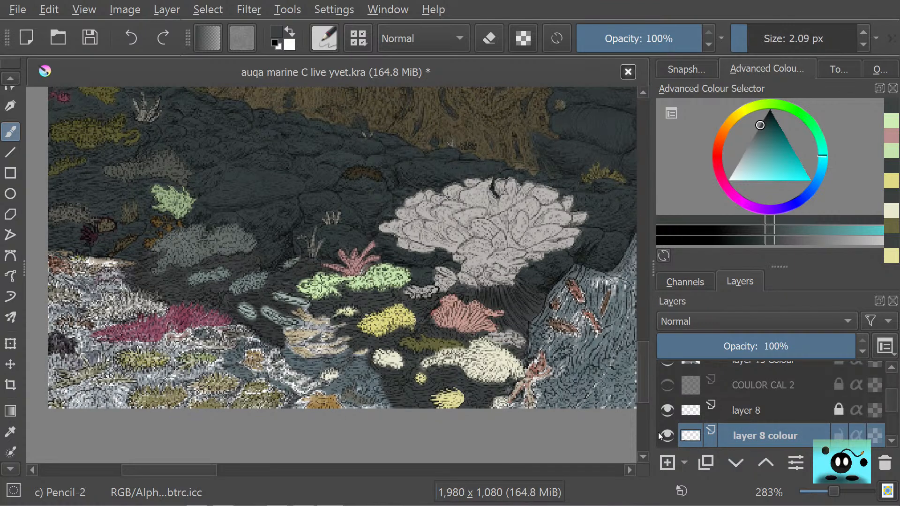
left_click(658, 432)
left_click(658, 433)
left_click(658, 432)
left_click(659, 432)
left_click(659, 432)
left_click(659, 432)
left_click(658, 437)
left_click(658, 437)
Step: Toggle the visibility of the "Background" layer repeatedly to examine its effect on the painting
scroll(666, 435, "down", 10)
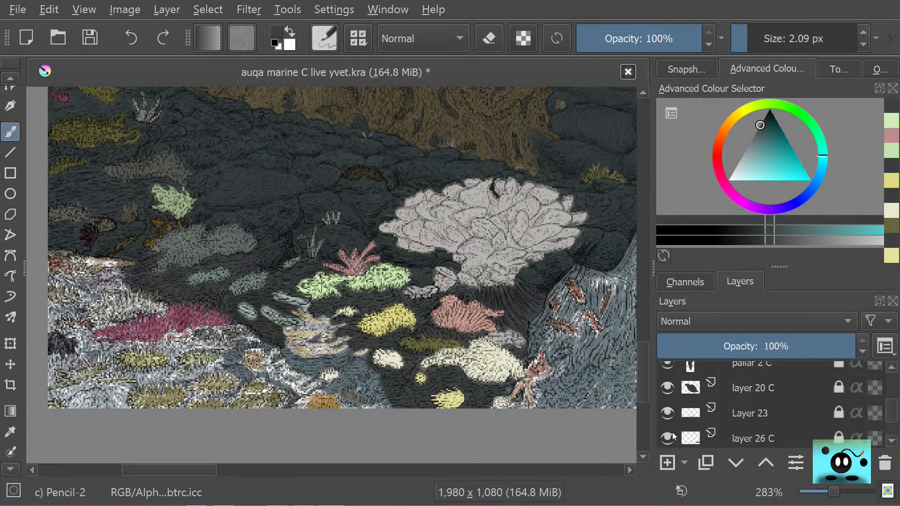
scroll(671, 435, "down", 4)
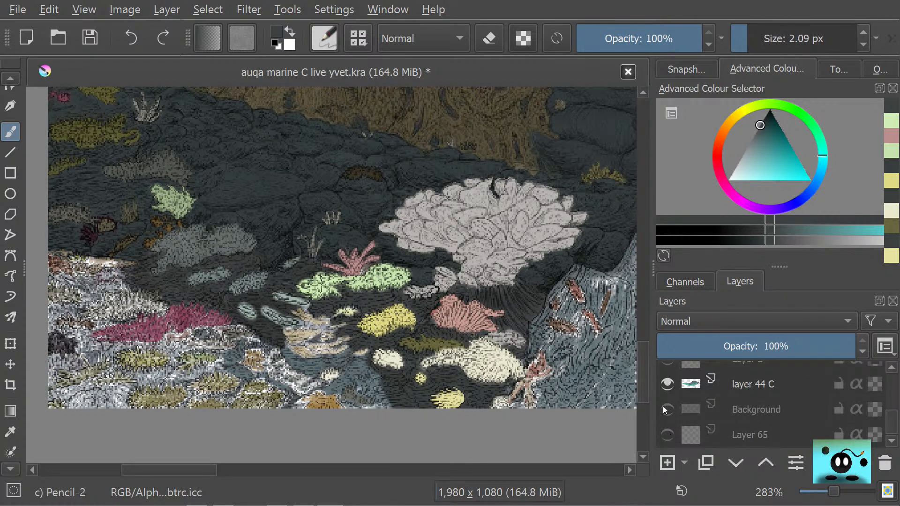
left_click(664, 406)
left_click(664, 407)
left_click(663, 406)
left_click(663, 406)
left_click(664, 407)
left_click(663, 406)
left_click(663, 406)
left_click(663, 406)
left_click(663, 406)
left_click(663, 406)
left_click(663, 406)
left_click(663, 406)
left_click(663, 406)
left_click(663, 406)
left_click(663, 406)
left_click(663, 406)
left_click(663, 406)
left_click(663, 406)
left_click(663, 406)
left_click(663, 406)
left_click(663, 406)
left_click(663, 406)
Step: Erase along the left edge of the left green patch and the right tip of the blue-grey strip with a 2.48 px eraser
scroll(375, 320, "up", 3)
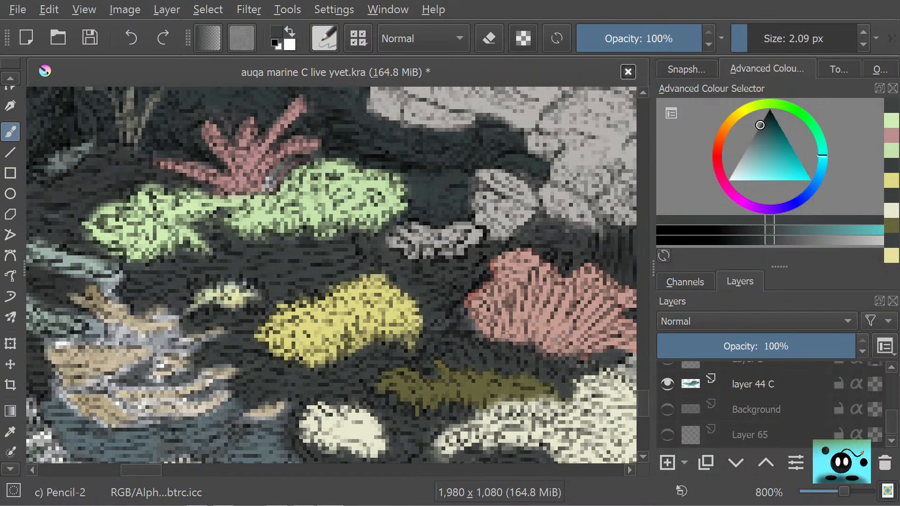
scroll(511, 337, "down", 2)
scroll(294, 300, "up", 1)
scroll(292, 300, "up", 2)
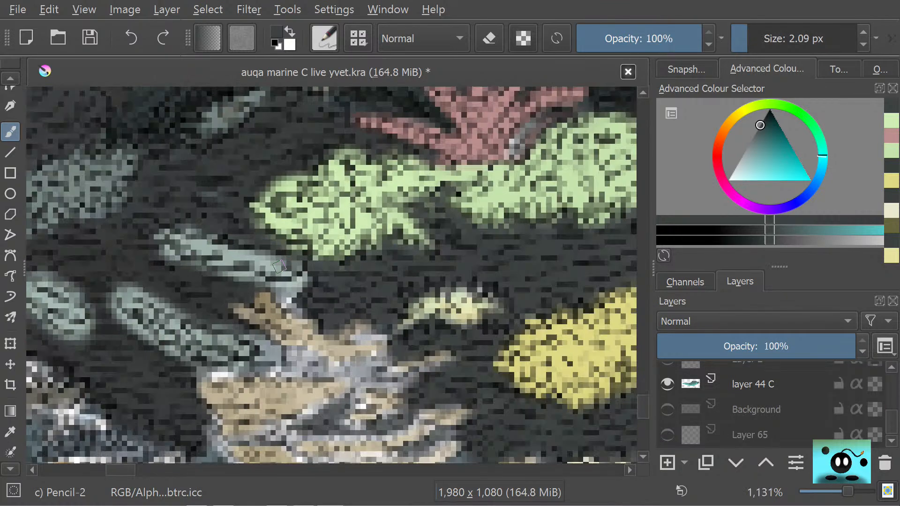
key("e")
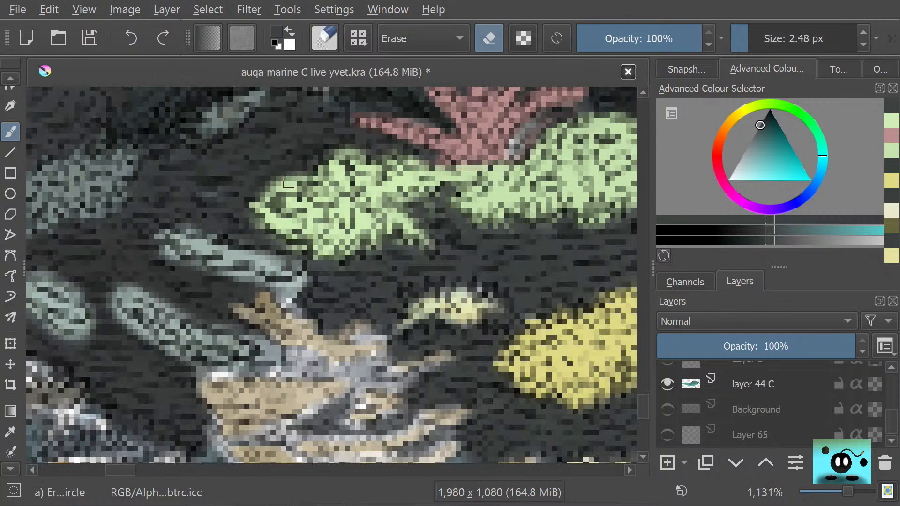
mouse_move(279, 178)
left_mouse_down()
mouse_move(287, 193)
mouse_move(297, 176)
mouse_move(267, 190)
mouse_move(249, 227)
mouse_move(303, 251)
left_mouse_up()
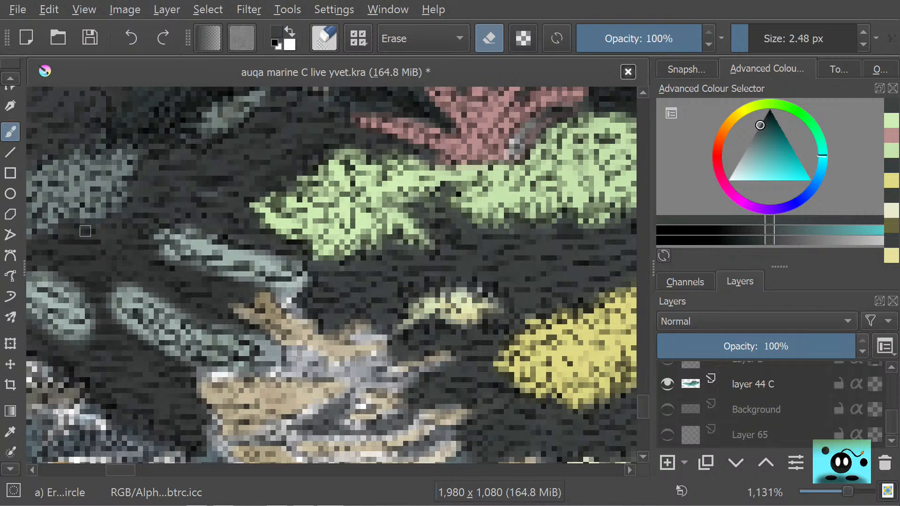
left_click_drag(287, 299, 309, 282)
key("e")
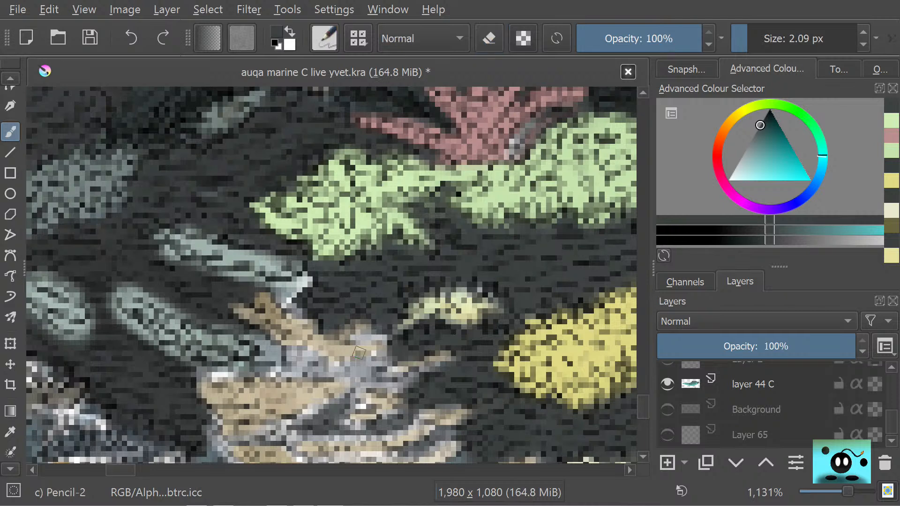
Step: Sample the yellow from the small pale patch and repaint the patch with a 10.37 px brush
key("p")
left_click(464, 308)
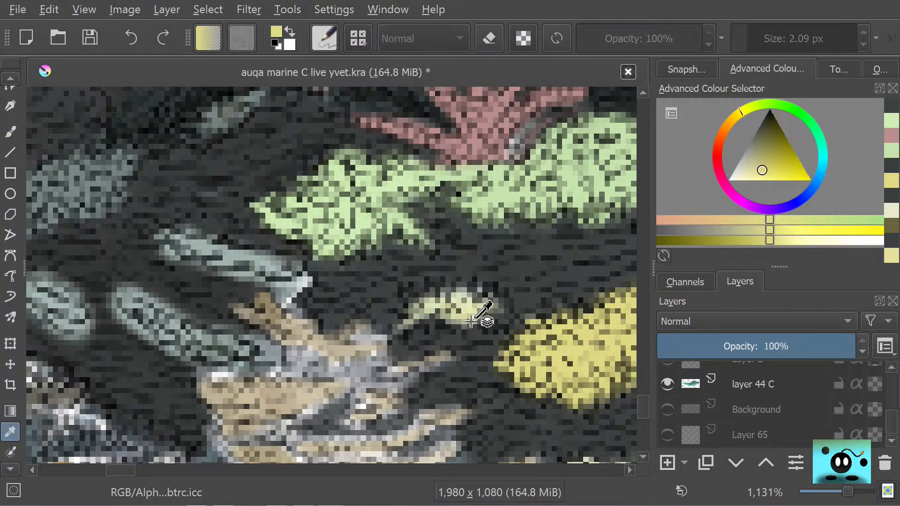
left_click(11, 131)
mouse_move(489, 307)
left_mouse_down()
mouse_move(510, 298)
mouse_move(471, 302)
left_mouse_up()
mouse_move(755, 45)
left_mouse_down()
mouse_move(769, 45)
mouse_move(745, 36)
mouse_move(760, 39)
left_mouse_up()
left_click(753, 43)
mouse_move(492, 300)
left_mouse_down()
mouse_move(464, 314)
mouse_move(464, 297)
mouse_move(436, 314)
mouse_move(428, 303)
mouse_move(420, 315)
mouse_move(451, 290)
mouse_move(404, 320)
mouse_move(424, 317)
mouse_move(419, 329)
mouse_move(423, 301)
left_mouse_up()
Step: Sample the dark grey background and trim the edges of the small yellow patch with a 2.09 px brush
key("p")
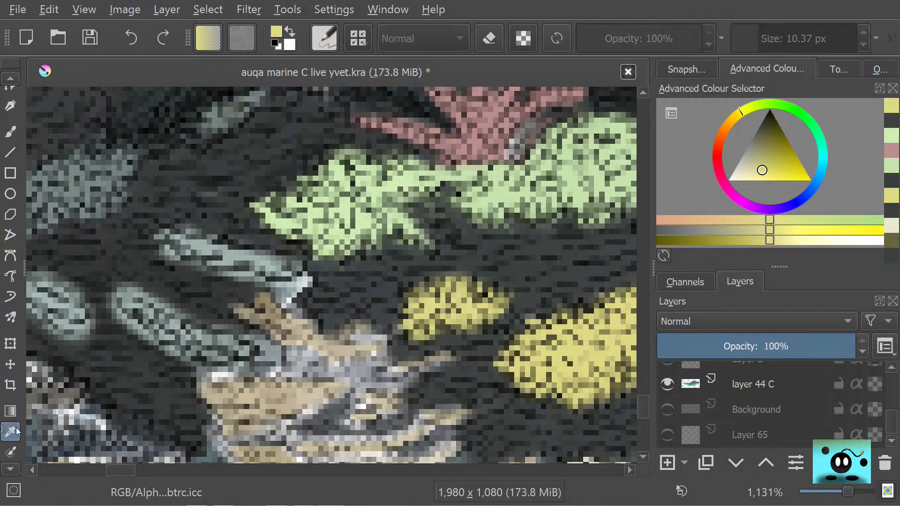
left_click(454, 349)
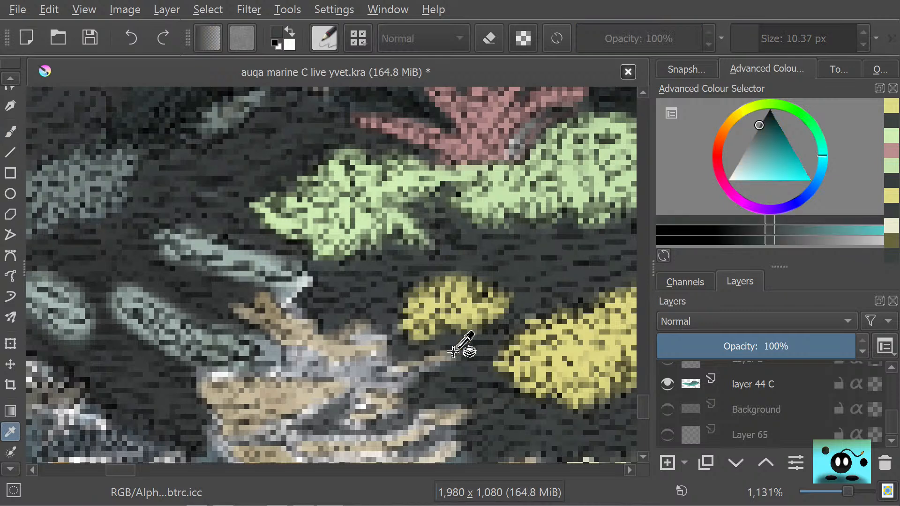
left_click(10, 132)
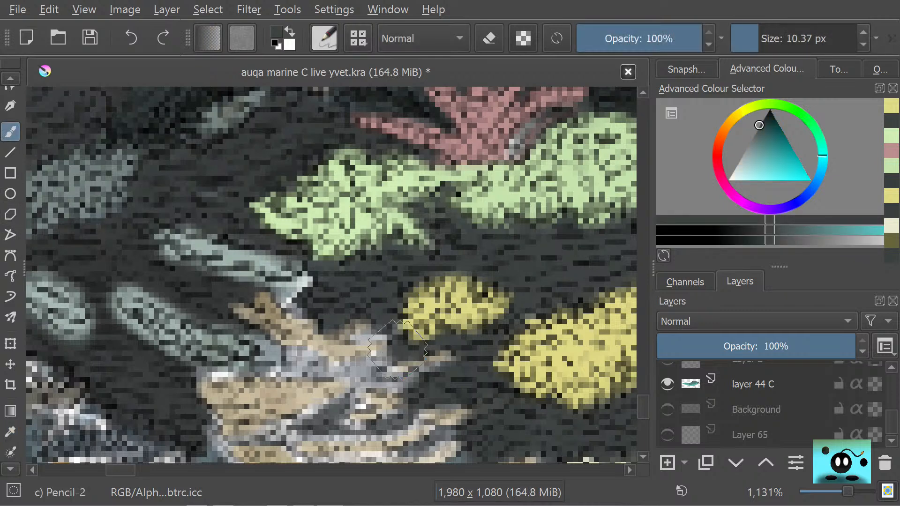
left_click_drag(755, 41, 753, 42)
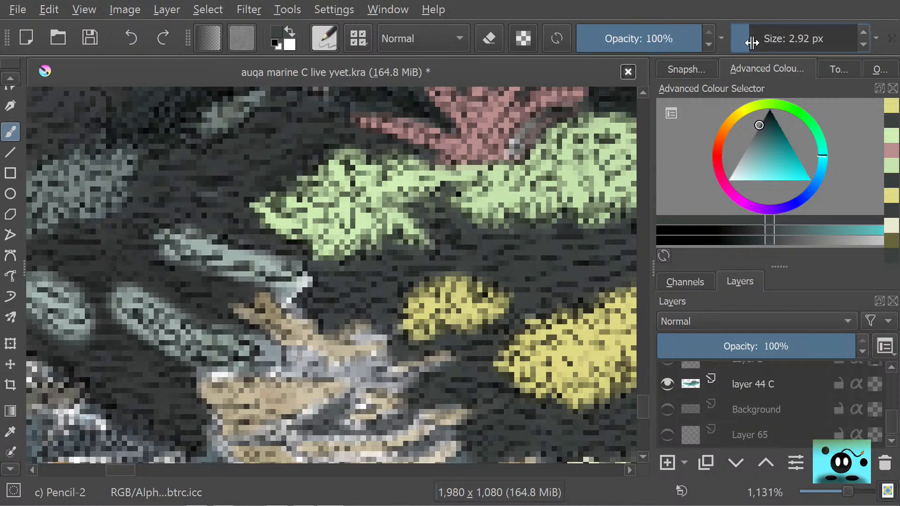
left_click_drag(745, 35, 751, 35)
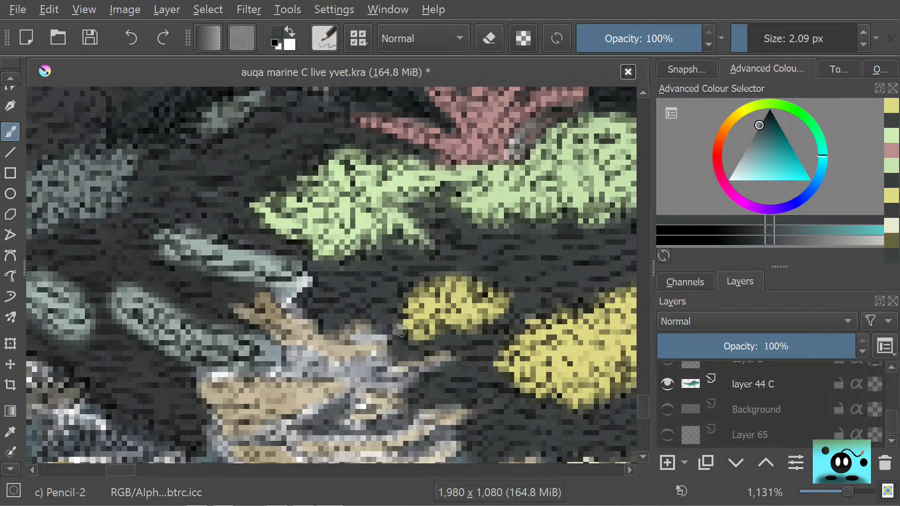
left_click_drag(402, 326, 387, 320)
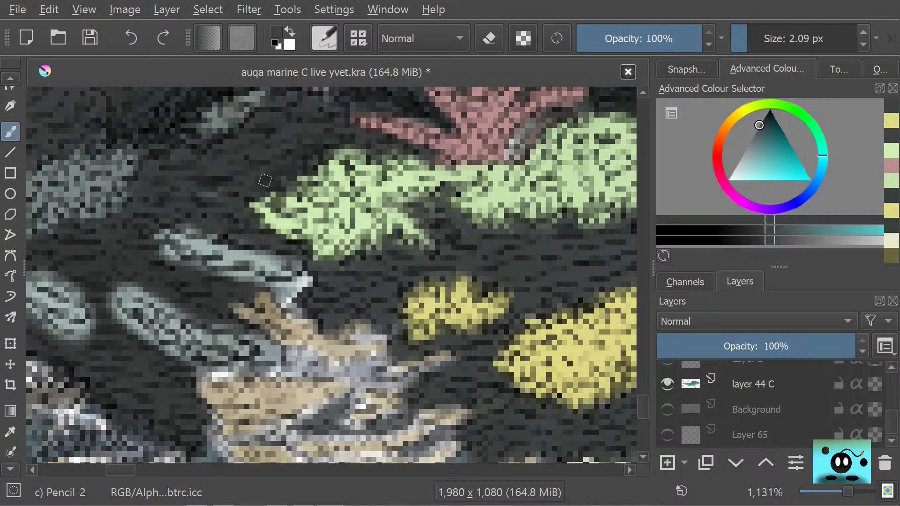
Step: Refine the lower edge of the left green patch with sampled light green and dark grey at 2.09 px
key("e")
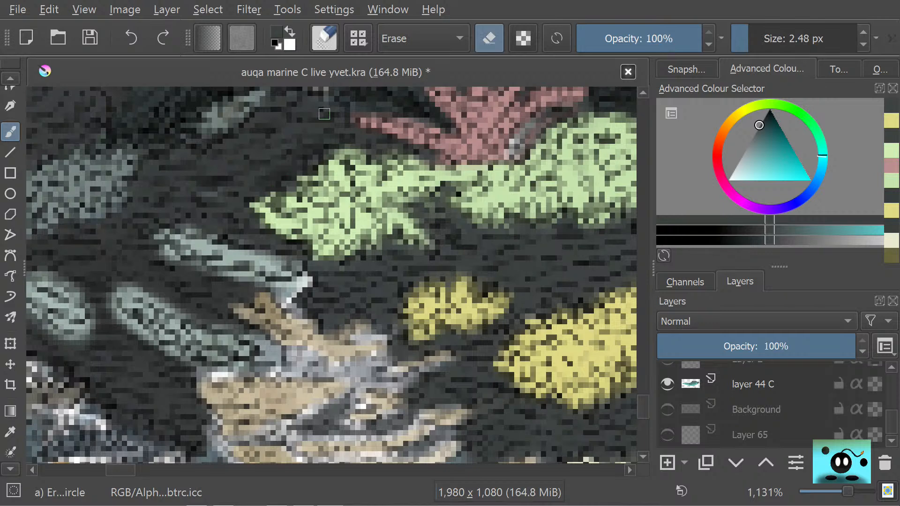
key("e")
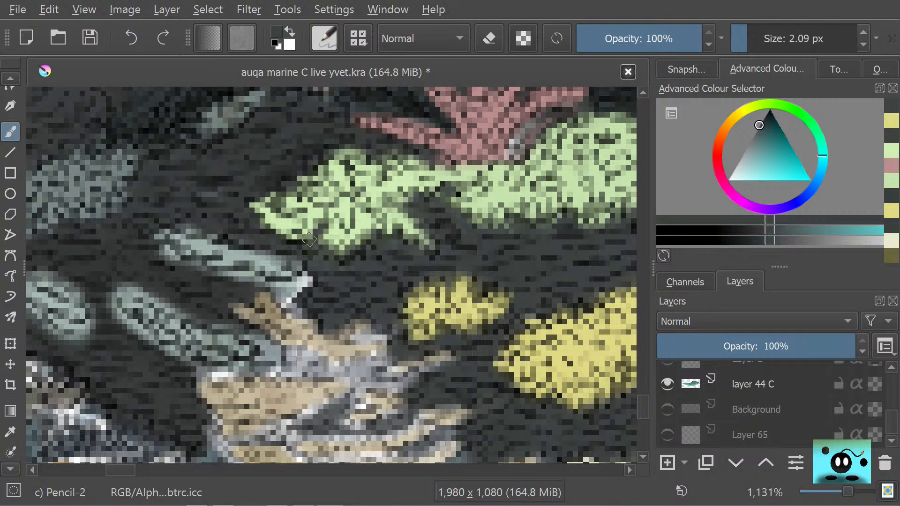
key("p")
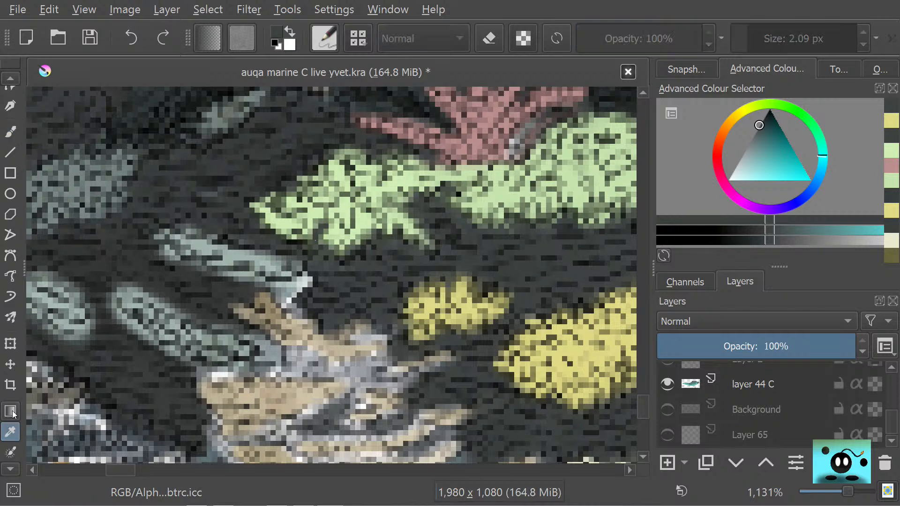
left_click(364, 228)
key("b")
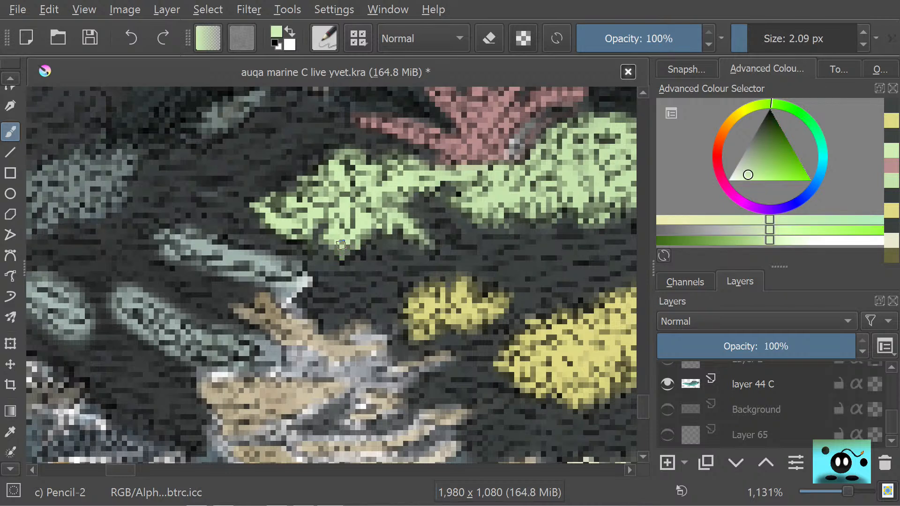
left_click(324, 237)
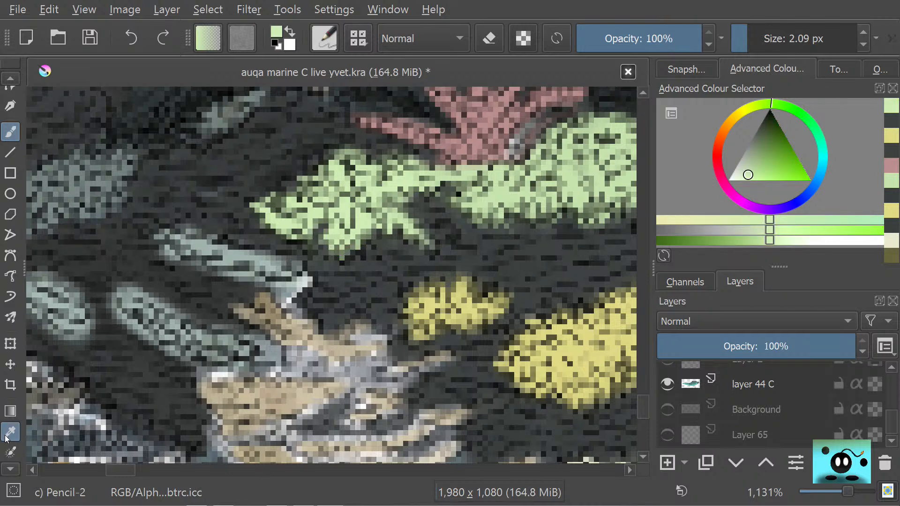
key("p")
left_click(382, 288)
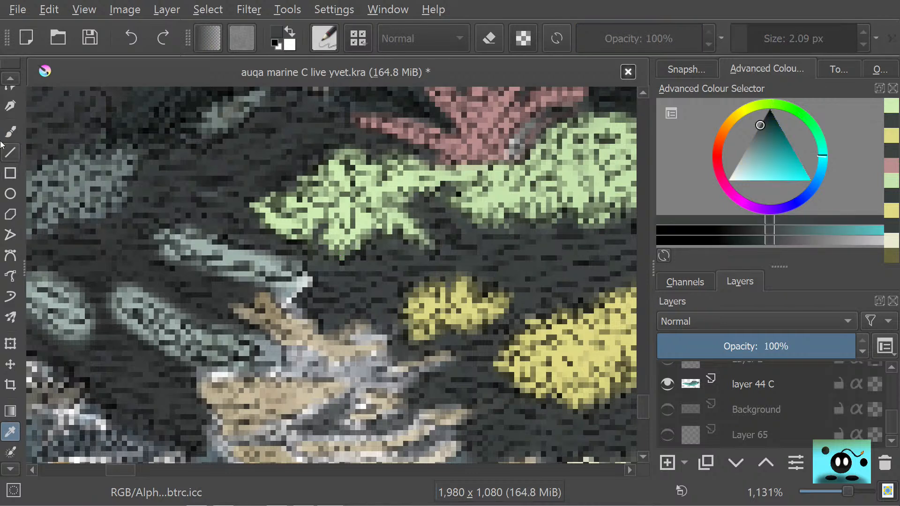
key("b")
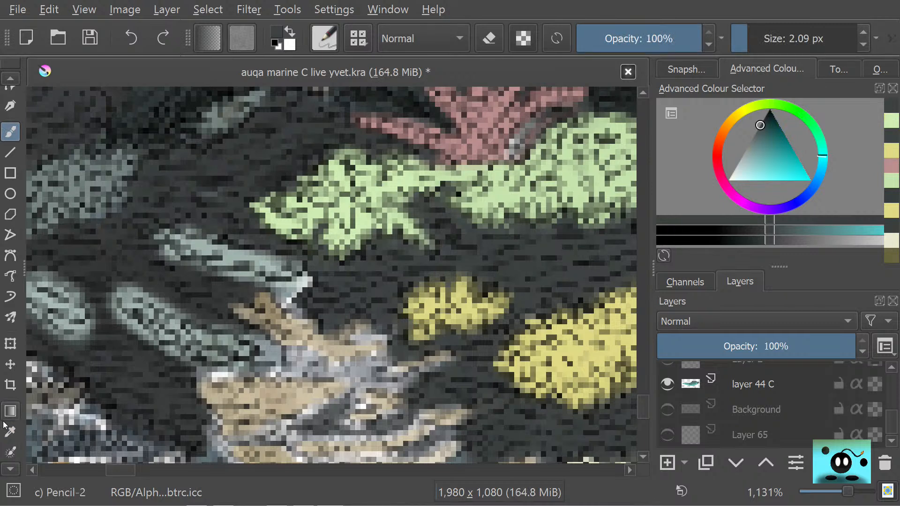
Step: Sample yellow from the small yellow patch and touch up its right tip with the 2.09 px brush
left_click(10, 432)
left_click(470, 323)
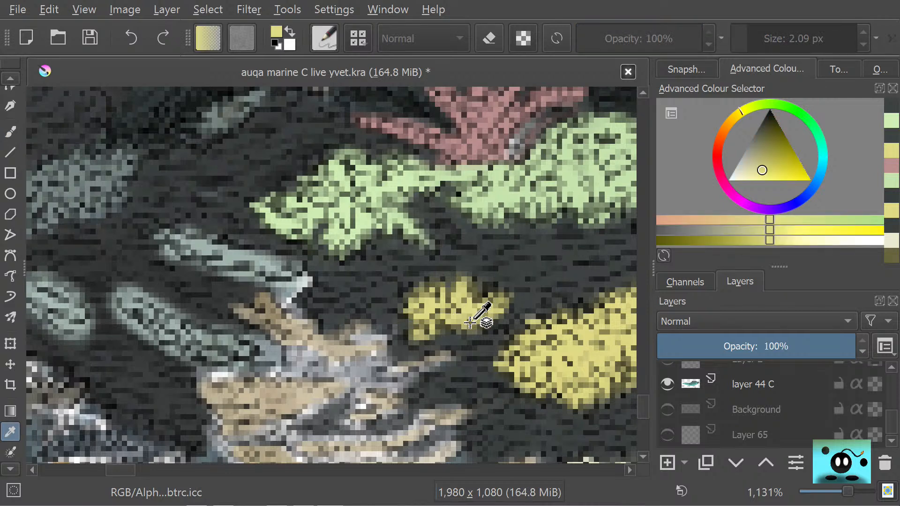
left_click(10, 132)
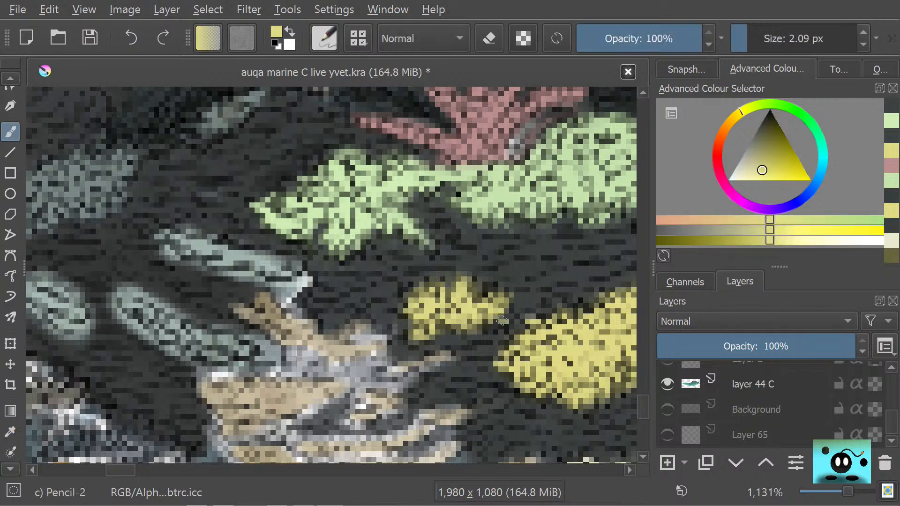
left_click(502, 315)
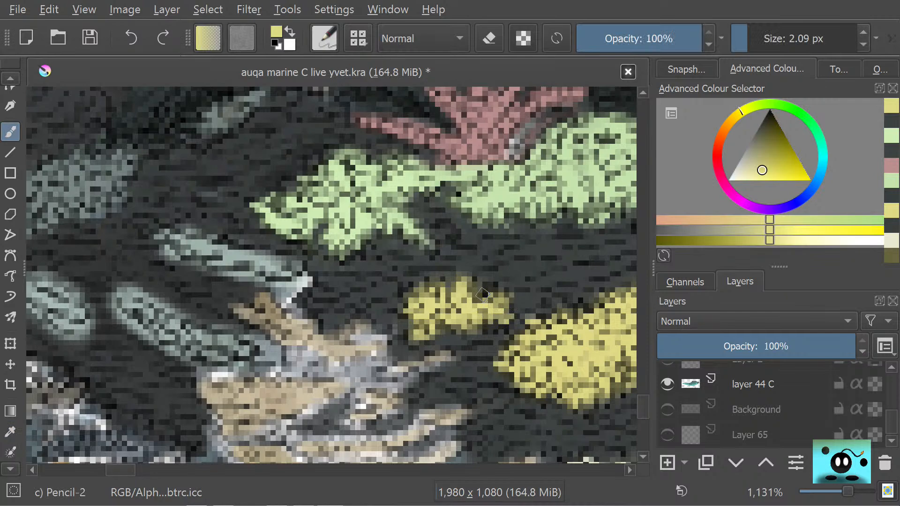
Step: Sample the dark grey and paint over the pale fringes around the tan rock strips with a 10.37 px brush
scroll(637, 421, "down", 3)
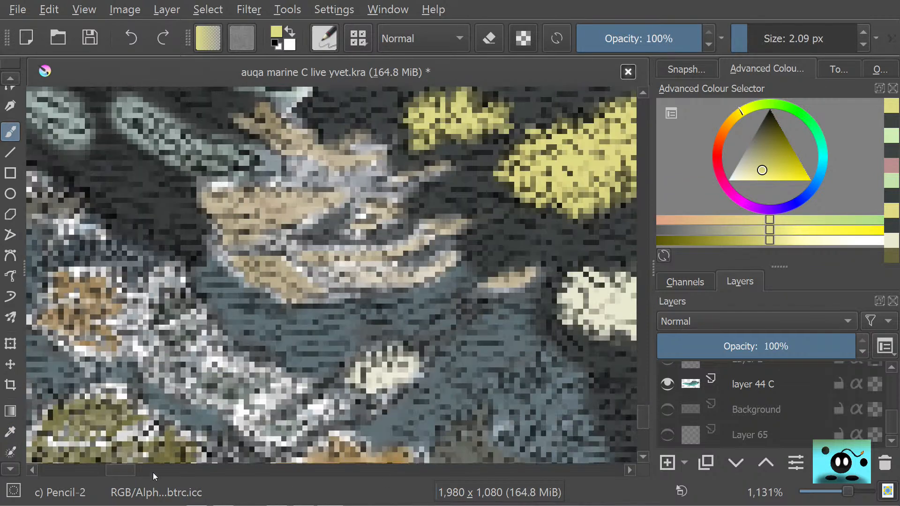
scroll(115, 469, "right", 2)
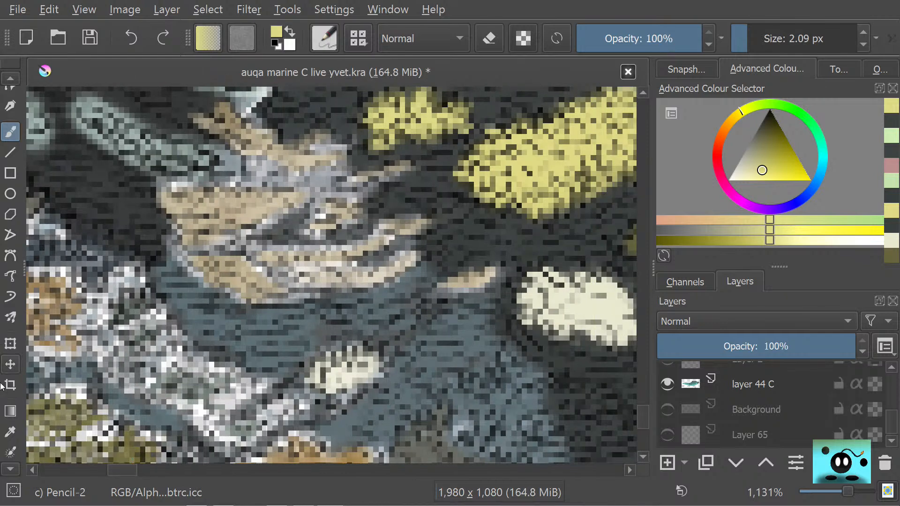
left_click(11, 432)
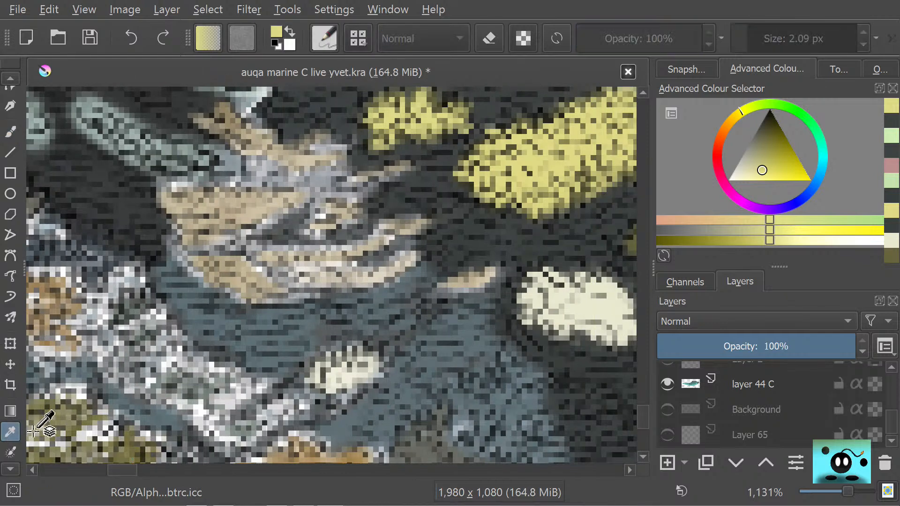
left_click(465, 249)
key("b")
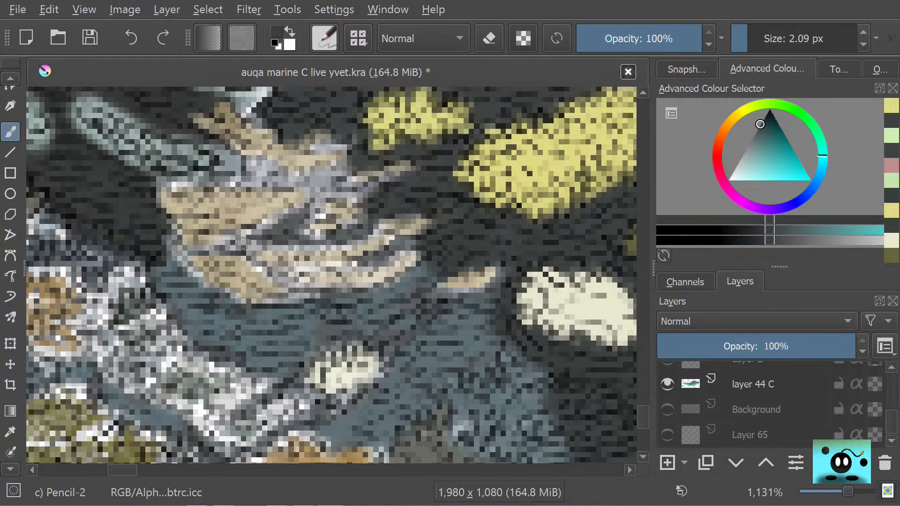
scroll(646, 419, "up", 5)
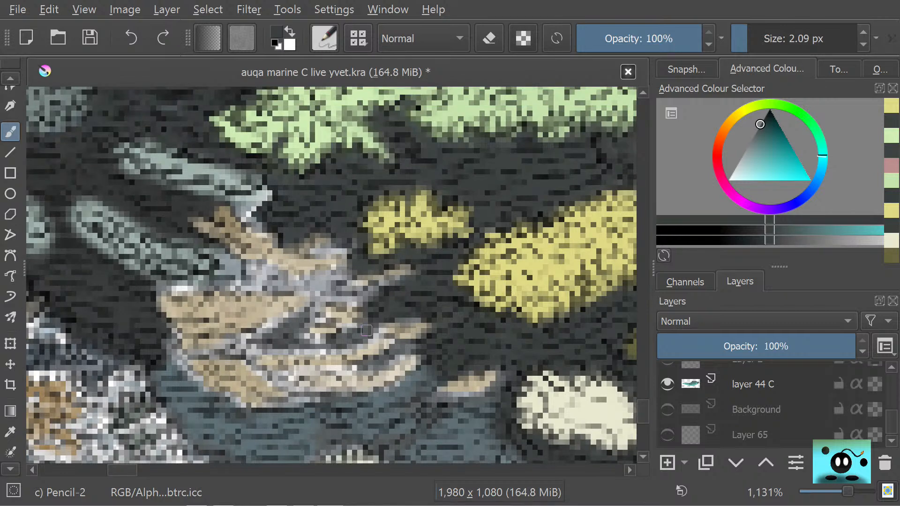
left_click_drag(759, 33, 760, 39)
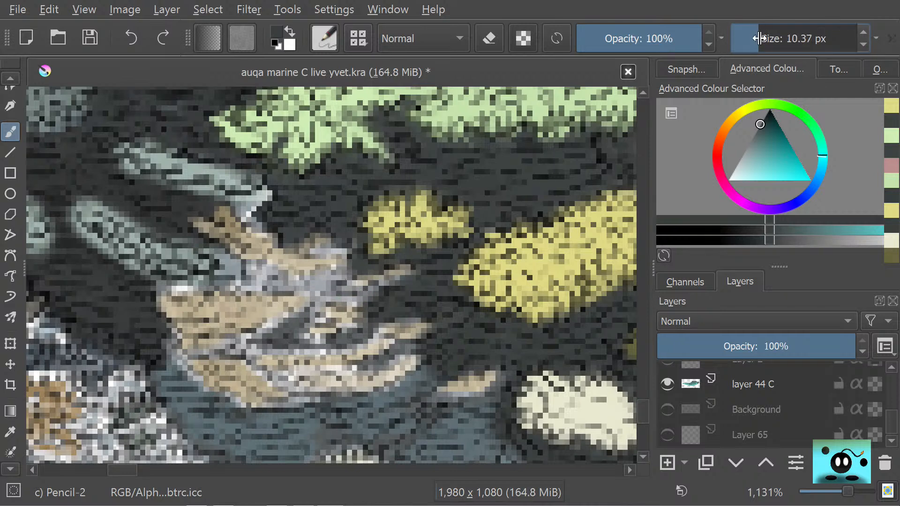
mouse_move(312, 282)
left_mouse_down()
mouse_move(353, 264)
mouse_move(334, 277)
mouse_move(325, 252)
mouse_move(346, 263)
mouse_move(272, 279)
mouse_move(204, 257)
mouse_move(248, 277)
mouse_move(221, 240)
mouse_move(214, 261)
mouse_move(232, 267)
mouse_move(216, 256)
mouse_move(224, 258)
mouse_move(251, 190)
left_mouse_up()
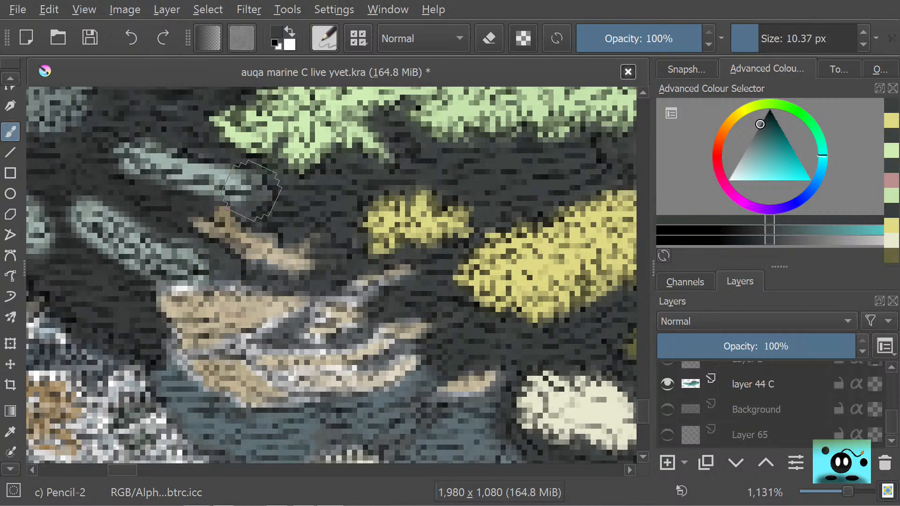
mouse_move(262, 353)
left_mouse_down()
mouse_move(272, 337)
mouse_move(173, 361)
mouse_move(202, 398)
mouse_move(248, 417)
mouse_move(319, 389)
mouse_move(281, 375)
mouse_move(398, 347)
mouse_move(375, 324)
mouse_move(363, 342)
mouse_move(262, 352)
mouse_move(277, 321)
mouse_move(370, 295)
mouse_move(350, 340)
mouse_move(291, 318)
mouse_move(272, 323)
mouse_move(249, 286)
mouse_move(229, 279)
mouse_move(271, 273)
left_mouse_up()
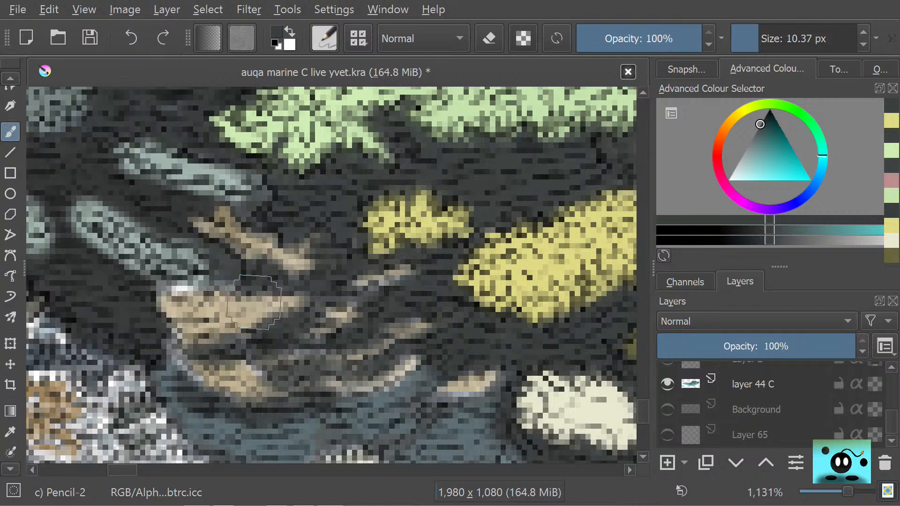
mouse_move(160, 370)
left_mouse_down()
mouse_move(176, 375)
mouse_move(185, 413)
mouse_move(232, 438)
mouse_move(295, 445)
mouse_move(375, 417)
mouse_move(305, 432)
mouse_move(317, 415)
mouse_move(288, 387)
mouse_move(291, 375)
mouse_move(361, 363)
mouse_move(296, 346)
left_mouse_up()
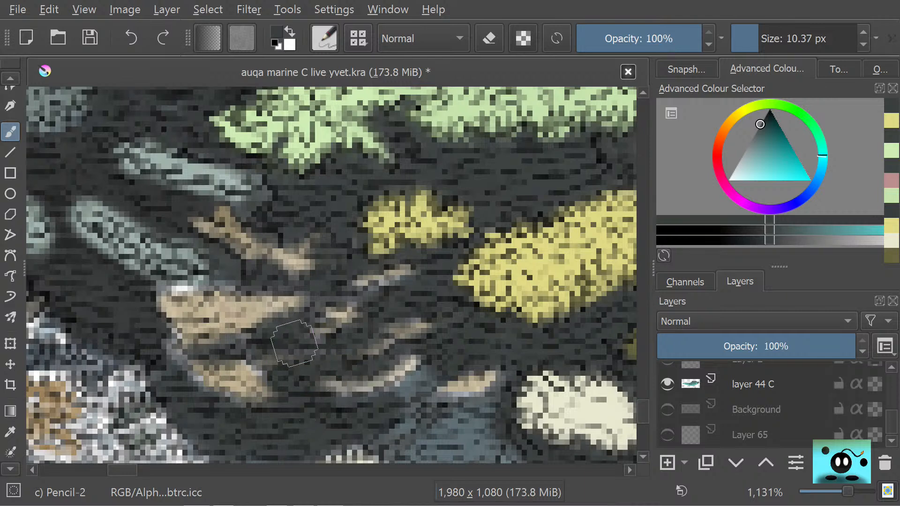
Step: Sample brown from the upper tan strip and repaint the cluster of tan strips with the 10.37 px brush
left_click(11, 431)
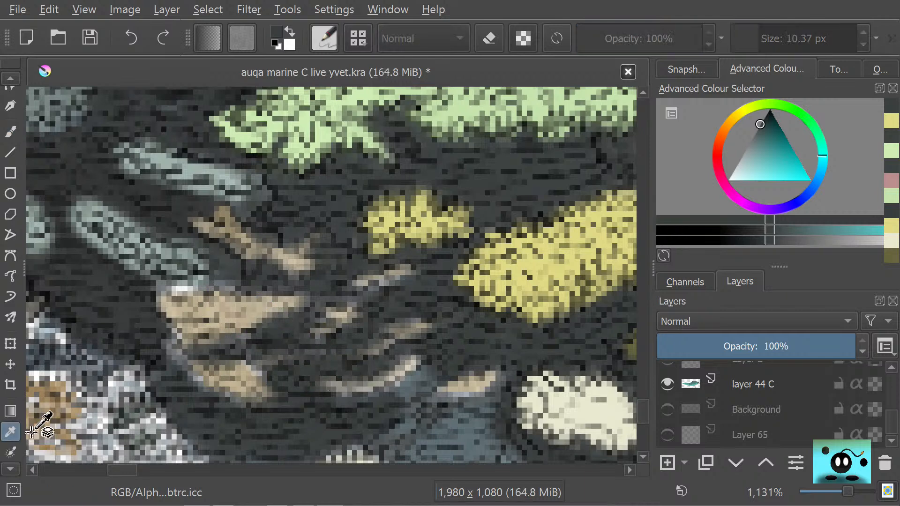
left_click(261, 259)
key("b")
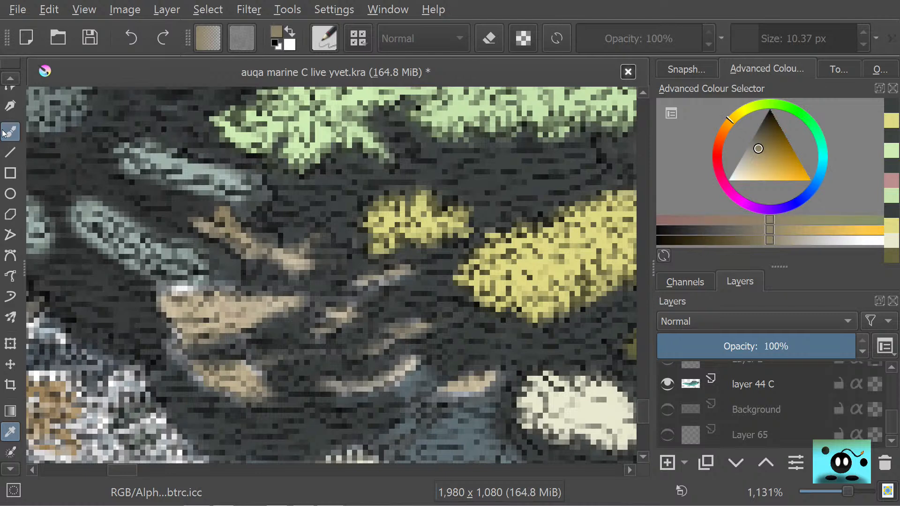
mouse_move(216, 229)
left_mouse_down()
mouse_move(249, 244)
mouse_move(207, 220)
mouse_move(298, 255)
mouse_move(244, 333)
mouse_move(304, 293)
mouse_move(169, 307)
mouse_move(225, 338)
mouse_move(261, 396)
mouse_move(240, 386)
mouse_move(225, 392)
mouse_move(253, 391)
left_mouse_up()
mouse_move(342, 323)
left_mouse_down()
mouse_move(399, 270)
mouse_move(354, 290)
mouse_move(353, 316)
mouse_move(392, 334)
mouse_move(414, 325)
mouse_move(372, 342)
mouse_move(450, 320)
mouse_move(347, 361)
left_mouse_up()
mouse_move(338, 407)
left_mouse_down()
mouse_move(361, 384)
mouse_move(422, 363)
mouse_move(302, 384)
left_mouse_up()
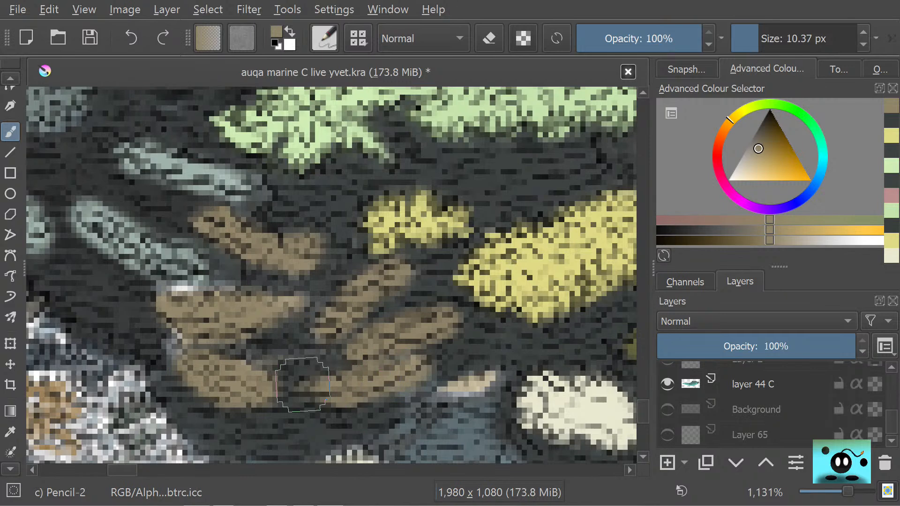
Step: Sample the dark grey and trim the outer edges and gaps of the brown strips with the 10.37 px brush
left_click(10, 431)
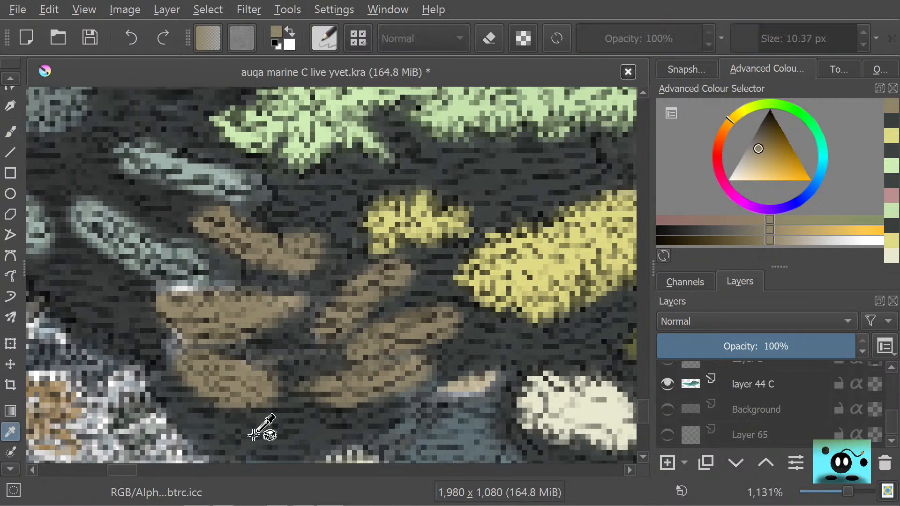
left_click(273, 434)
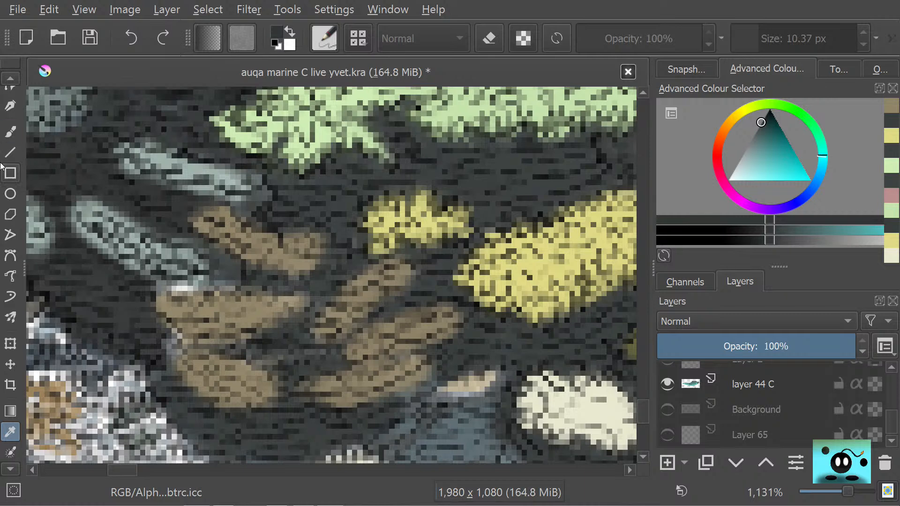
key("b")
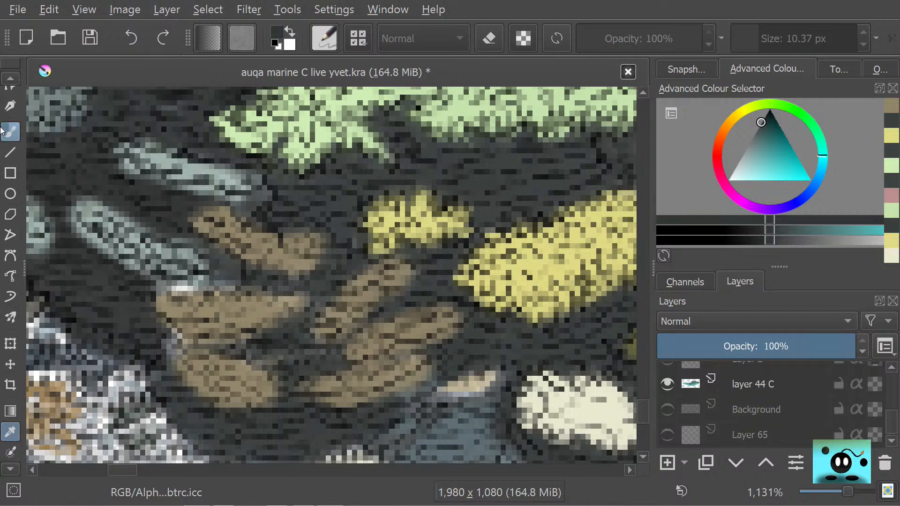
left_click(165, 342)
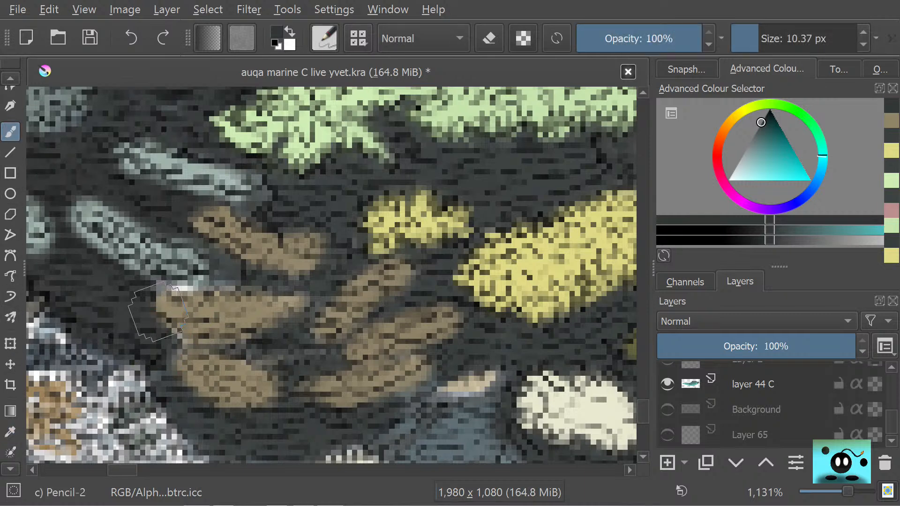
mouse_move(160, 287)
left_mouse_down()
mouse_move(157, 412)
mouse_move(156, 367)
left_mouse_up()
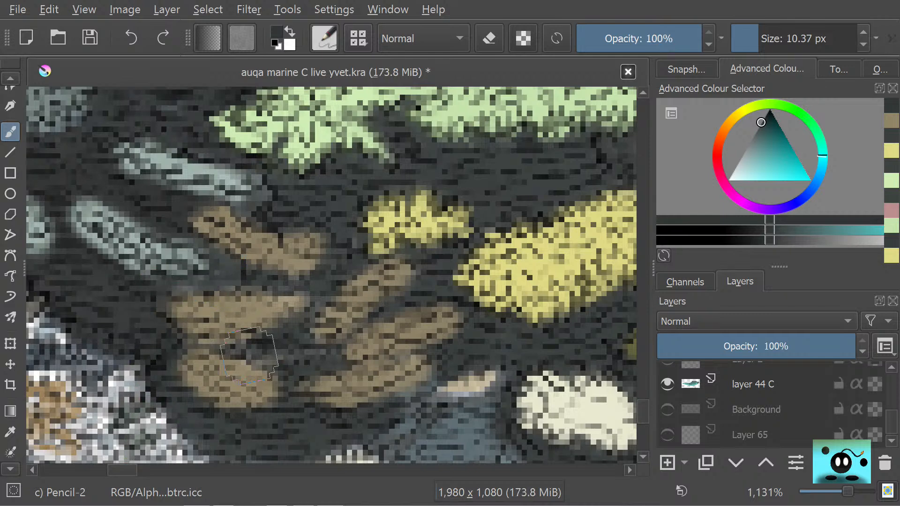
mouse_move(321, 359)
left_mouse_down()
mouse_move(300, 335)
mouse_move(312, 296)
mouse_move(347, 257)
mouse_move(305, 278)
left_mouse_up()
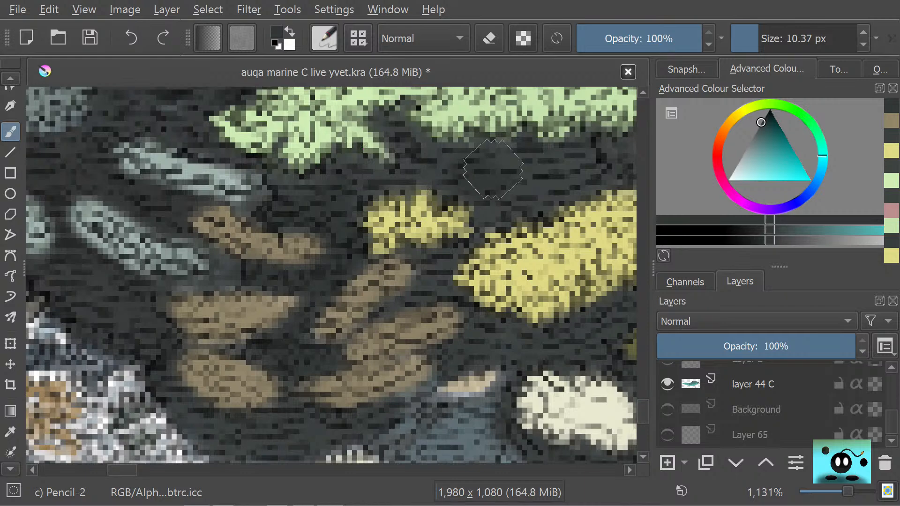
Step: Paint dark grey around the small tan strip beside the large cream patch and repaint the strip in its sampled brown, using the 10.37 px brush
scroll(637, 361, "down", 5)
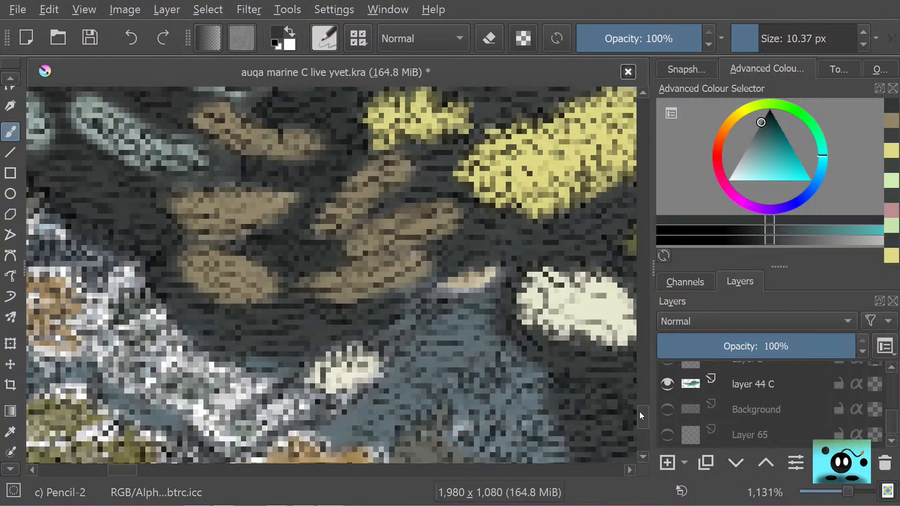
mouse_move(399, 255)
left_mouse_down()
mouse_move(384, 241)
mouse_move(409, 263)
mouse_move(394, 221)
mouse_move(436, 229)
mouse_move(421, 182)
mouse_move(416, 193)
mouse_move(448, 203)
mouse_move(491, 151)
left_mouse_up()
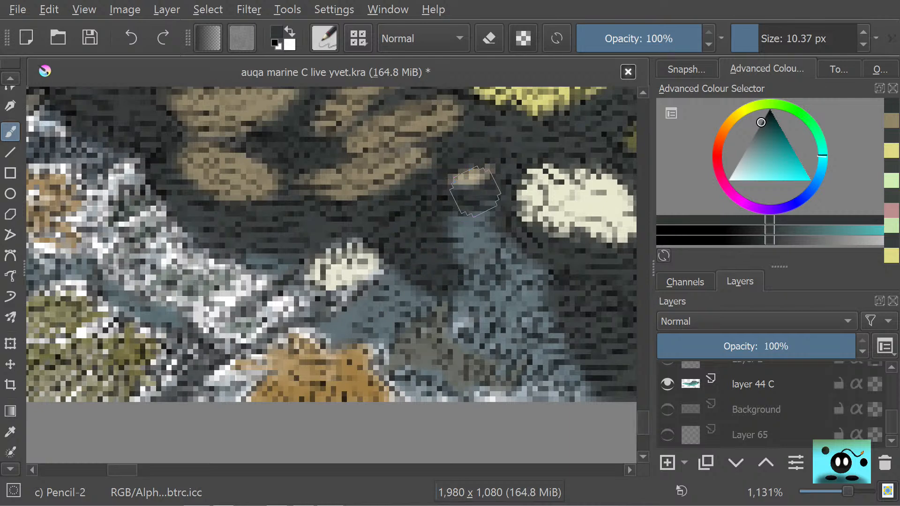
left_click(11, 432)
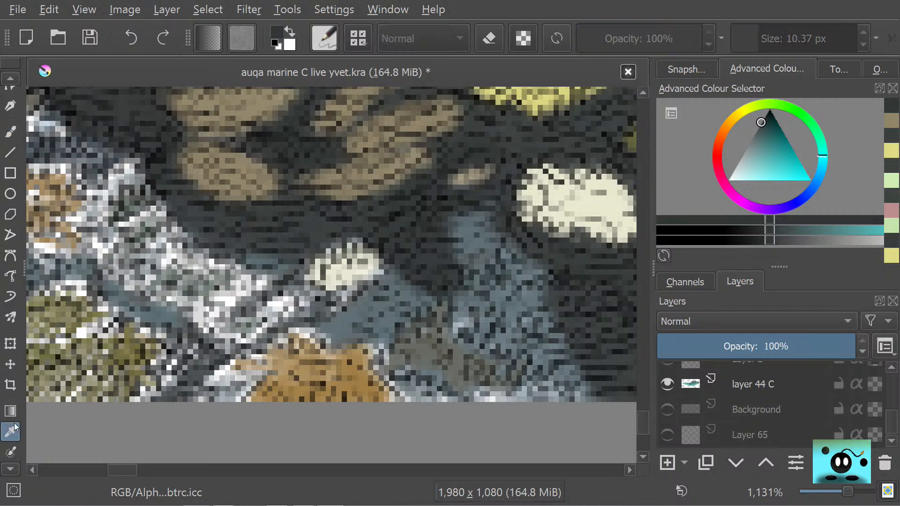
left_click(474, 184)
key("b")
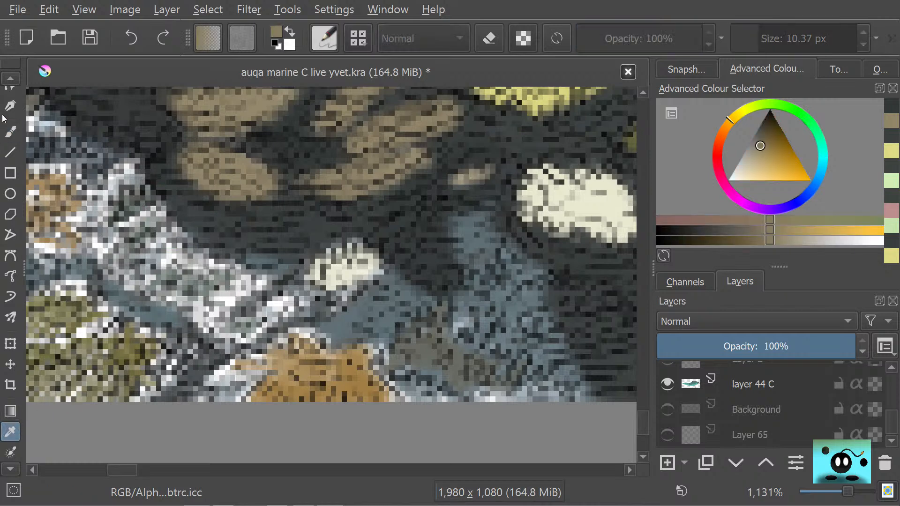
left_click(449, 181)
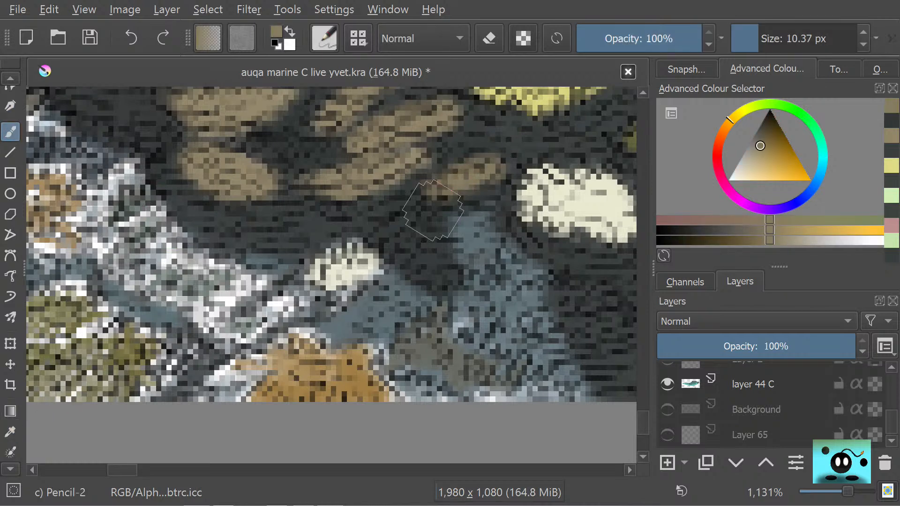
Step: Sample the dark grey and paint over the blue-grey rock area below the brown strips and around the small cream patch
left_click(11, 432)
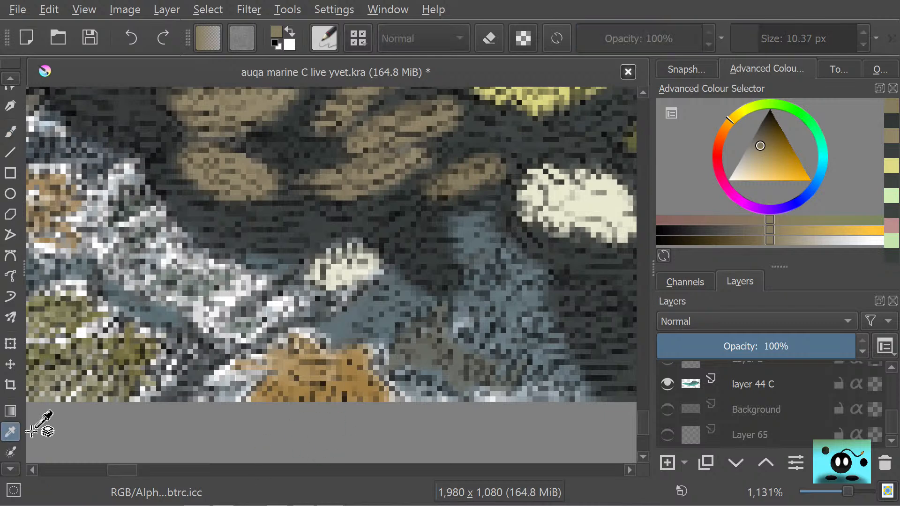
left_click(434, 279)
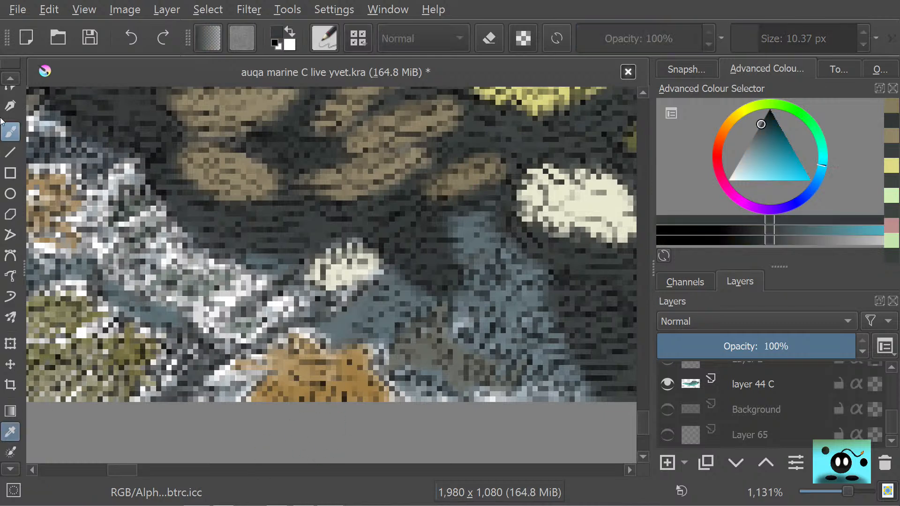
left_click(10, 132)
mouse_move(460, 248)
left_mouse_down()
mouse_move(475, 269)
mouse_move(492, 221)
mouse_move(483, 225)
mouse_move(549, 329)
mouse_move(593, 375)
mouse_move(526, 337)
mouse_move(446, 258)
mouse_move(492, 337)
mouse_move(478, 347)
mouse_move(502, 357)
left_mouse_up()
mouse_move(572, 403)
left_mouse_down()
mouse_move(509, 408)
mouse_move(518, 396)
mouse_move(500, 400)
mouse_move(514, 396)
mouse_move(456, 411)
mouse_move(390, 359)
mouse_move(407, 389)
mouse_move(394, 312)
mouse_move(420, 304)
mouse_move(414, 290)
mouse_move(379, 296)
mouse_move(371, 307)
mouse_move(301, 279)
mouse_move(352, 318)
mouse_move(299, 273)
mouse_move(341, 228)
mouse_move(308, 265)
mouse_move(351, 229)
mouse_move(314, 272)
mouse_move(373, 229)
mouse_move(346, 300)
mouse_move(305, 304)
left_mouse_up()
Step: Sample cream from the small cream patch and repaint it as a fuller rounded shape with the 10.37 px brush
left_click(11, 432)
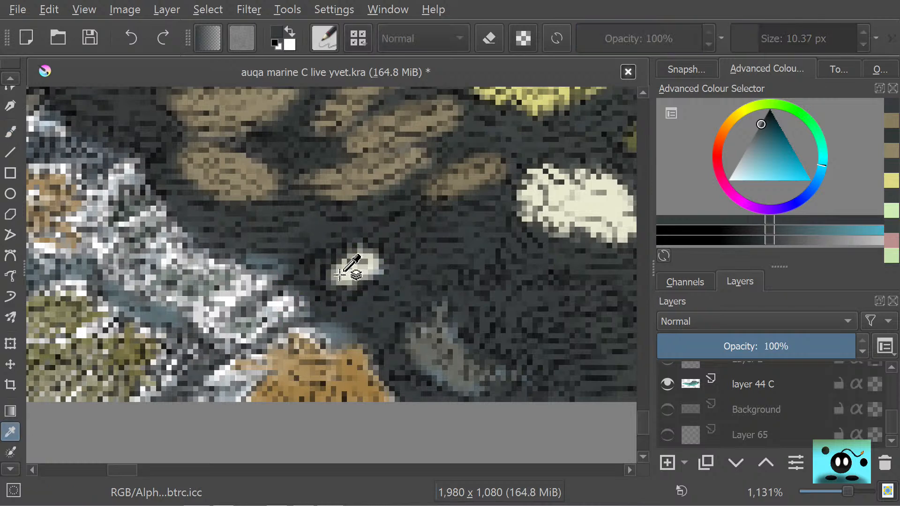
left_click(360, 277)
left_click(10, 132)
mouse_move(347, 263)
left_mouse_down()
mouse_move(352, 291)
mouse_move(366, 263)
mouse_move(332, 279)
mouse_move(352, 285)
mouse_move(362, 256)
mouse_move(344, 263)
mouse_move(332, 302)
mouse_move(283, 346)
mouse_move(297, 324)
mouse_move(317, 330)
mouse_move(349, 298)
mouse_move(342, 304)
mouse_move(327, 260)
mouse_move(325, 267)
mouse_move(380, 253)
mouse_move(335, 288)
left_mouse_up()
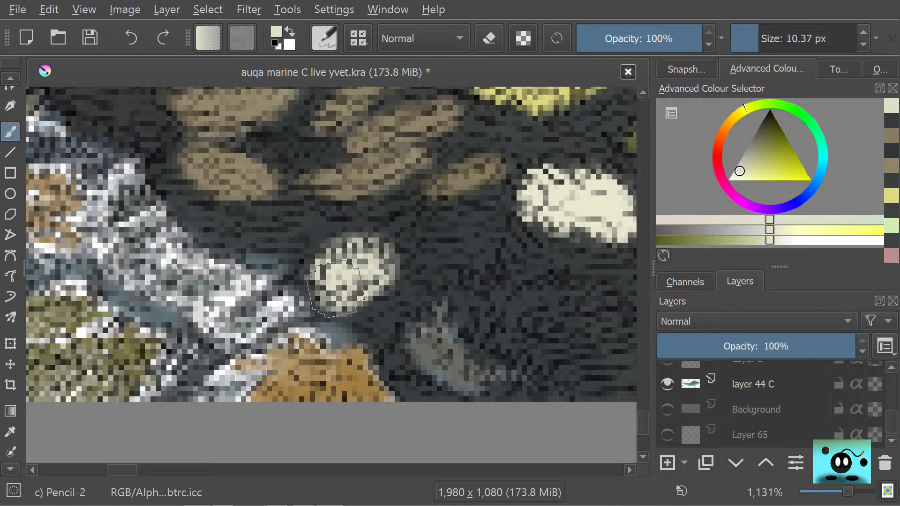
Step: Sample grey from the dull patch beside the orange rock and repaint that patch larger with the 10.37 px brush
key("p")
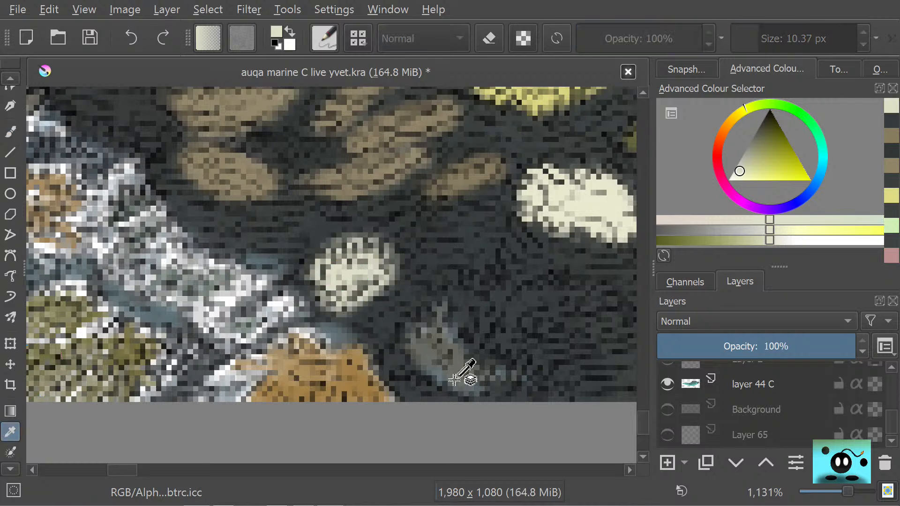
left_click(431, 367)
key("b")
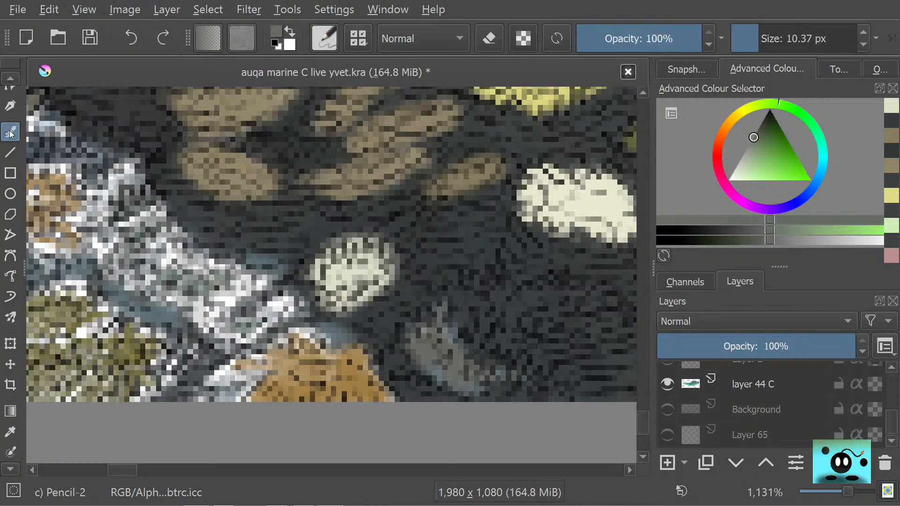
mouse_move(455, 373)
left_mouse_down()
mouse_move(465, 350)
mouse_move(435, 312)
mouse_move(419, 348)
mouse_move(437, 374)
mouse_move(436, 362)
mouse_move(417, 359)
mouse_move(408, 371)
mouse_move(456, 383)
mouse_move(499, 381)
mouse_move(427, 318)
mouse_move(412, 352)
mouse_move(448, 321)
mouse_move(419, 327)
mouse_move(402, 367)
left_mouse_up()
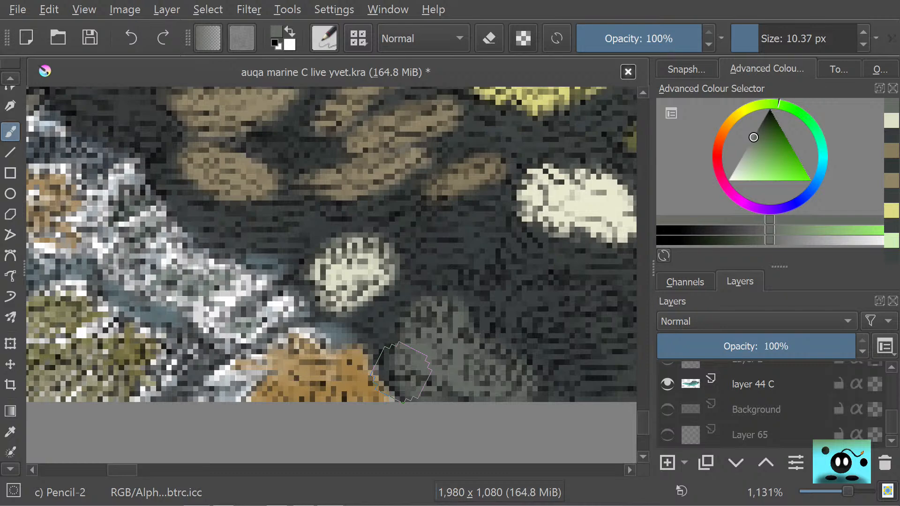
Step: Sample the dark grey, set the brush size to 2.09 px and trim the edges of the upper diagonal brown strip
scroll(642, 411, "up", 5)
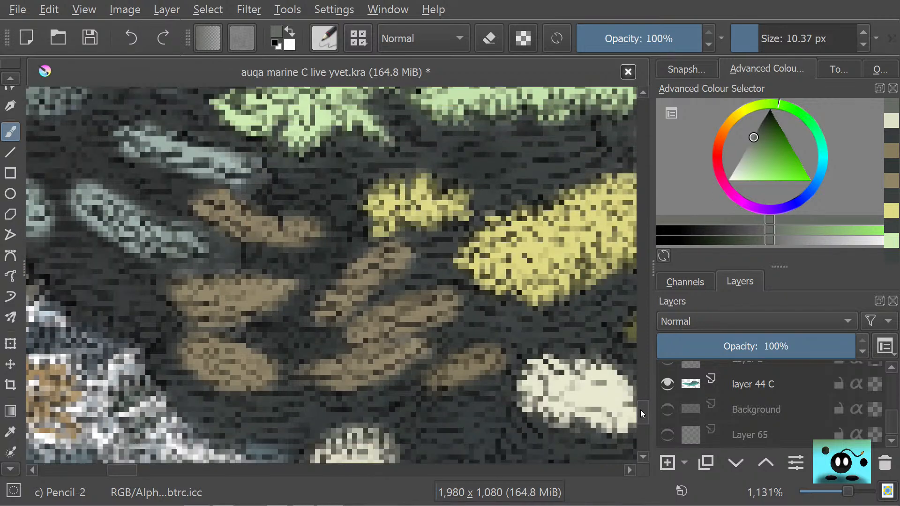
scroll(643, 413, "down", 1)
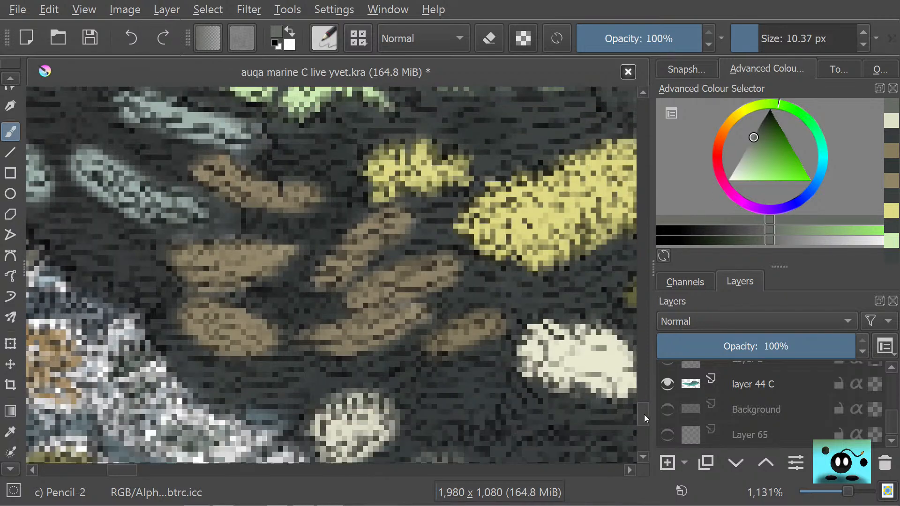
left_click(10, 431)
left_click(315, 320)
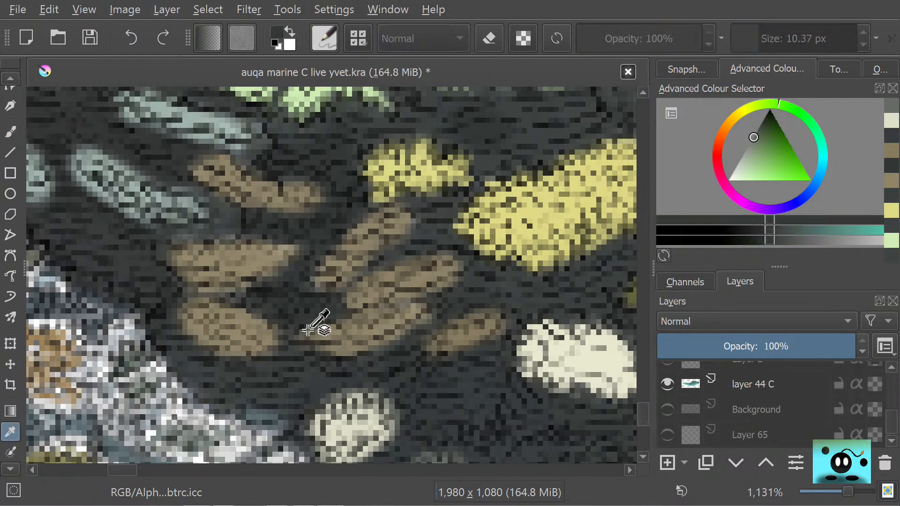
left_click(5, 137)
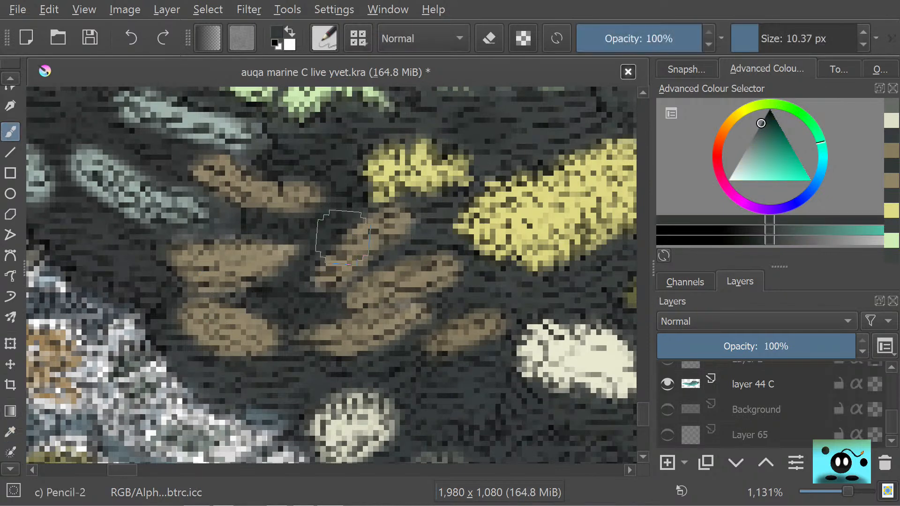
left_click_drag(730, 41, 748, 40)
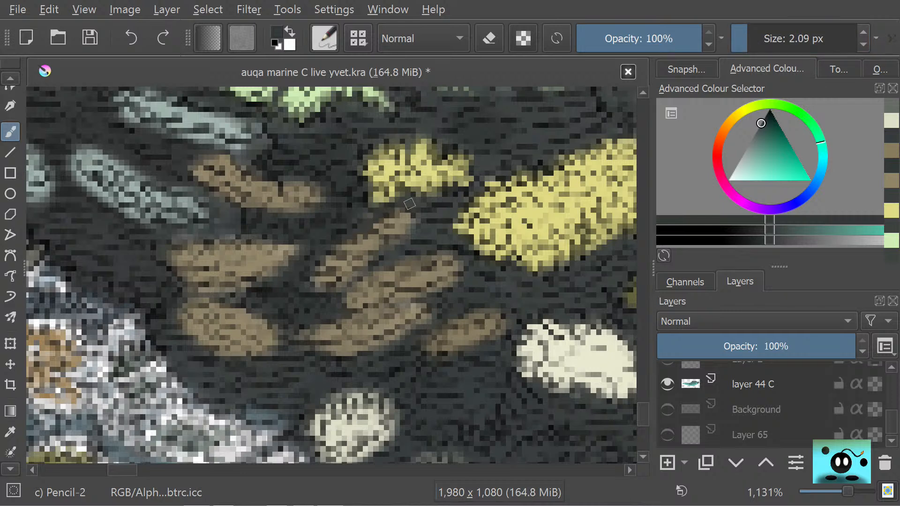
left_click_drag(377, 229, 370, 236)
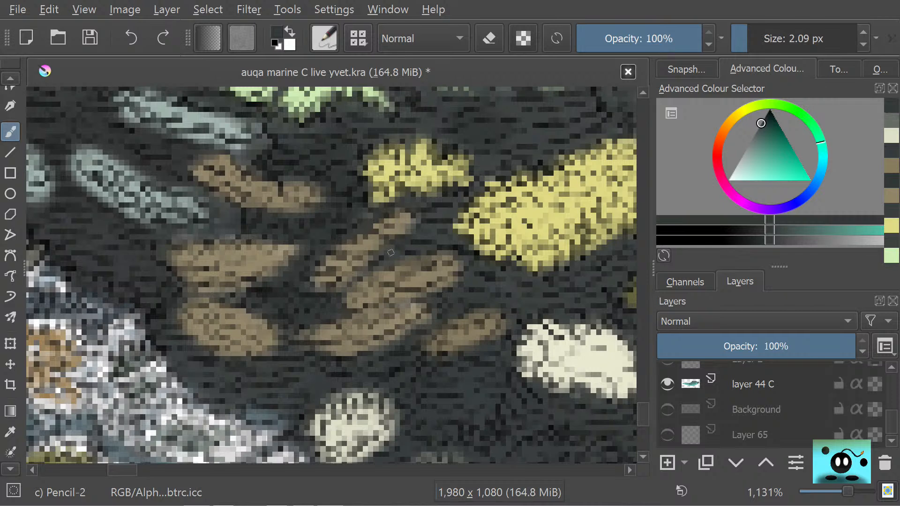
left_click_drag(350, 282, 337, 288)
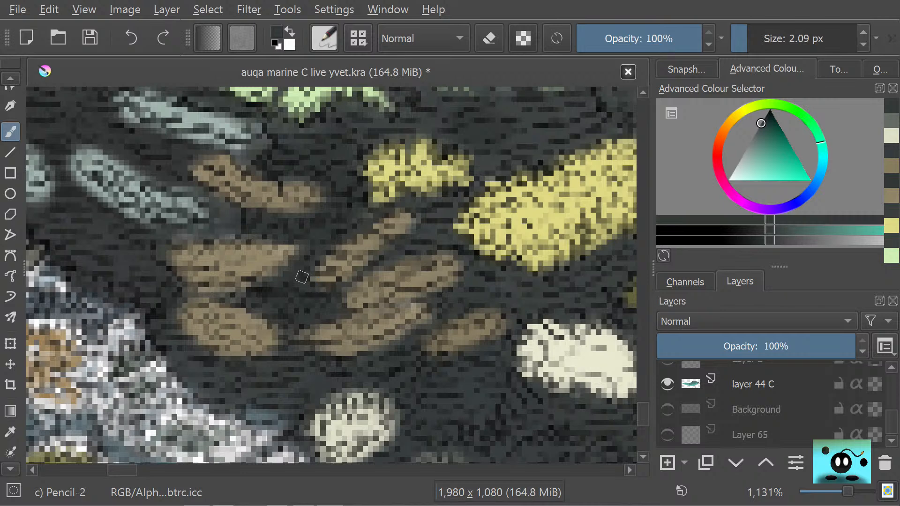
Step: Paint dark grey into the wide left brown strip and the curved strip above it to thin and break them up
mouse_move(302, 277)
left_mouse_down()
mouse_move(277, 259)
mouse_move(264, 274)
mouse_move(288, 261)
mouse_move(256, 279)
mouse_move(279, 250)
mouse_move(250, 271)
mouse_move(198, 261)
mouse_move(233, 248)
mouse_move(215, 256)
mouse_move(279, 258)
left_mouse_up()
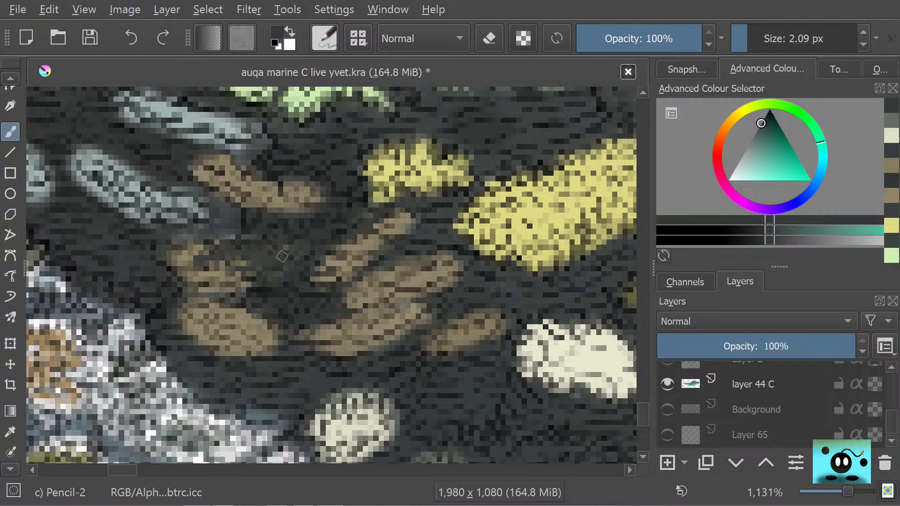
mouse_move(289, 210)
left_mouse_down()
mouse_move(300, 207)
mouse_move(273, 187)
mouse_move(268, 219)
mouse_move(262, 198)
mouse_move(252, 201)
left_mouse_up()
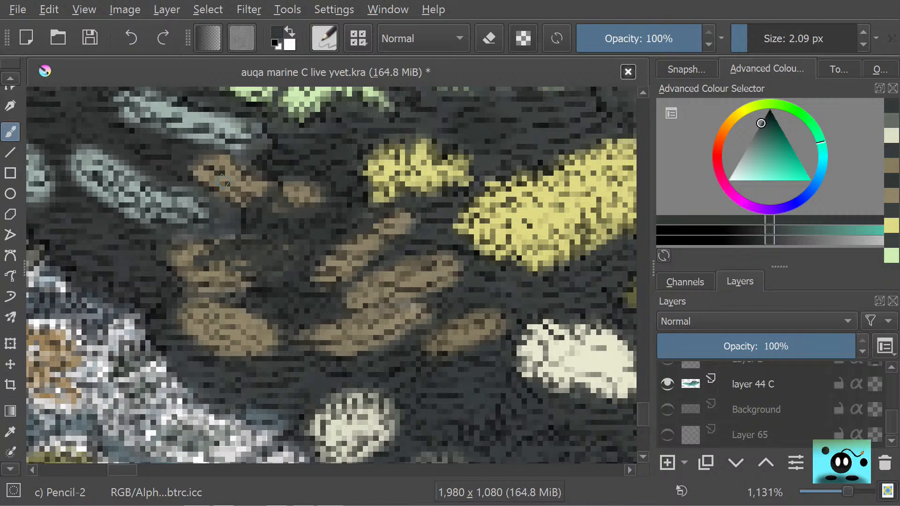
mouse_move(260, 199)
left_mouse_down()
mouse_move(259, 185)
mouse_move(238, 182)
left_mouse_up()
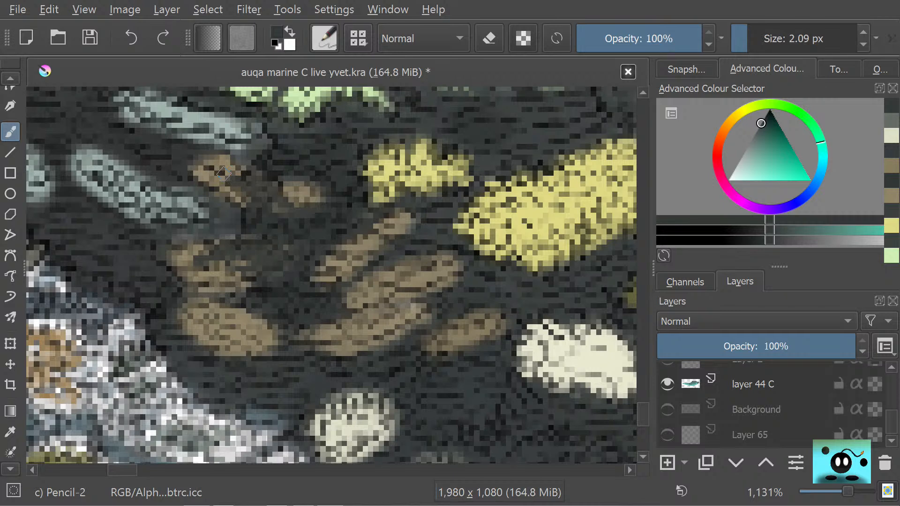
Step: Erase along the curved brown strip and down to the upper edge of the left strip with the 2.48 px eraser
key("e")
mouse_move(224, 174)
left_mouse_down()
mouse_move(213, 157)
mouse_move(243, 166)
mouse_move(204, 163)
mouse_move(211, 175)
mouse_move(190, 163)
mouse_move(222, 205)
mouse_move(215, 181)
mouse_move(240, 225)
mouse_move(216, 215)
left_mouse_up()
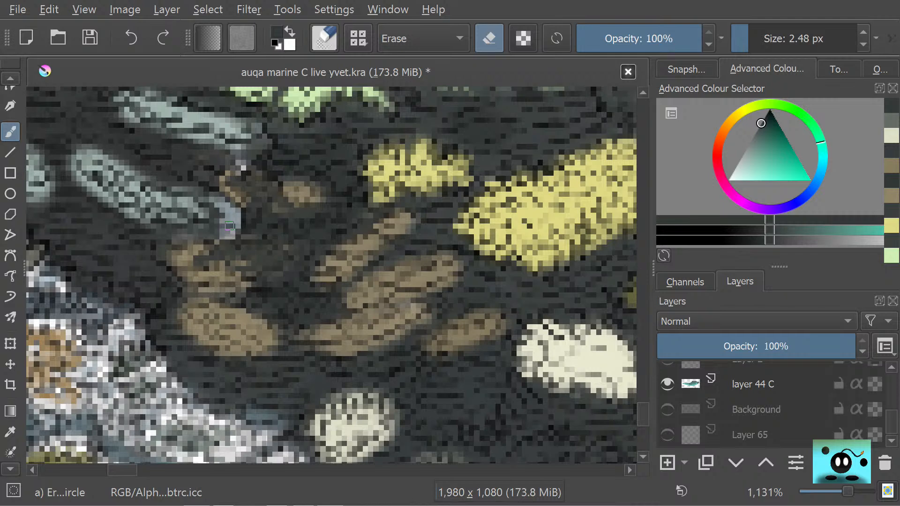
mouse_move(216, 228)
left_mouse_down()
mouse_move(160, 235)
mouse_move(193, 237)
mouse_move(160, 262)
left_mouse_up()
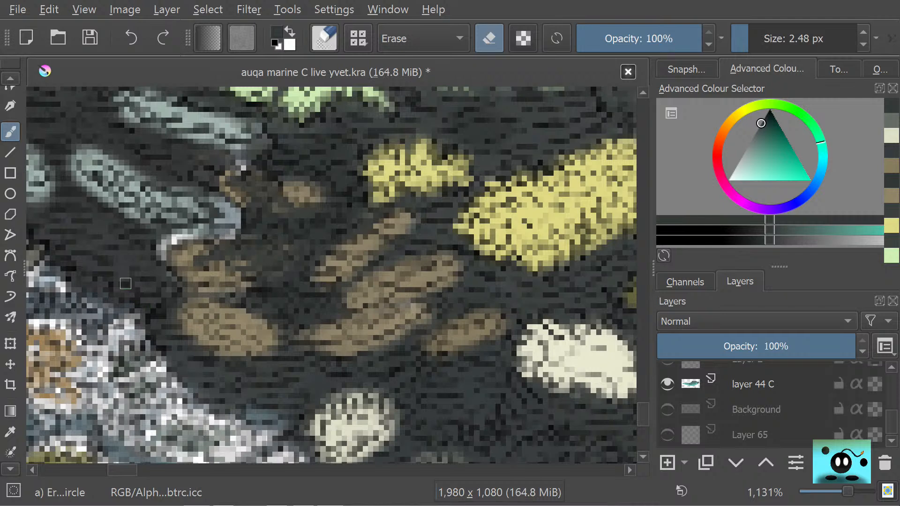
Step: Return to the 2.09 px pencil and thin the lower-left brown strip and its neighbours with dark grey
key("slash")
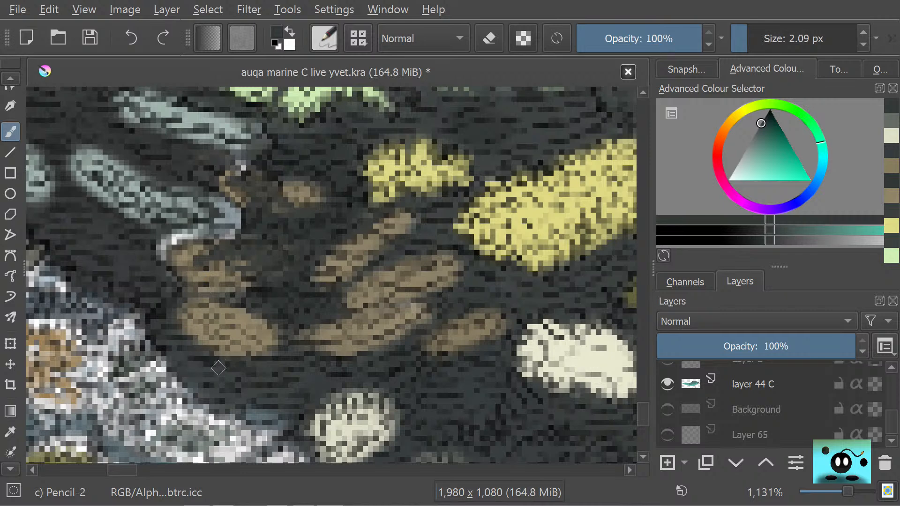
left_click_drag(231, 358, 191, 346)
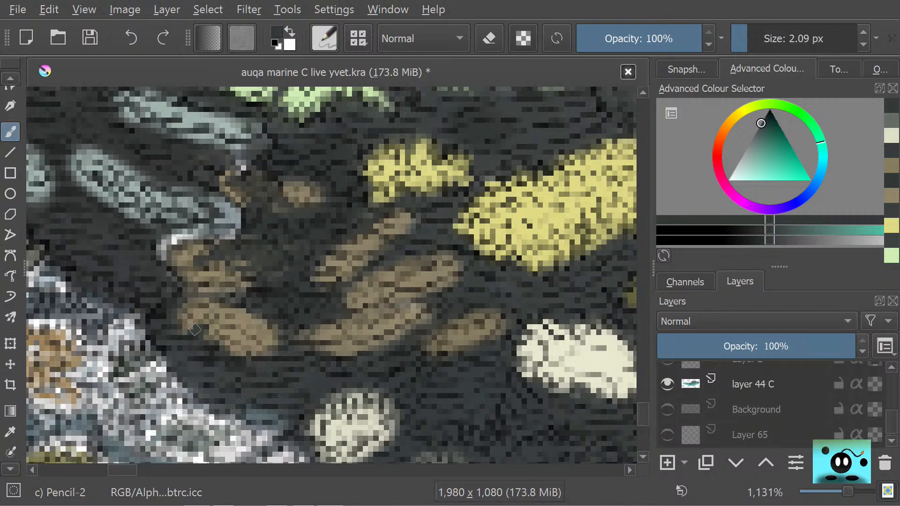
mouse_move(188, 323)
left_mouse_down()
mouse_move(184, 308)
mouse_move(213, 302)
mouse_move(270, 345)
mouse_move(262, 328)
mouse_move(278, 331)
left_mouse_up()
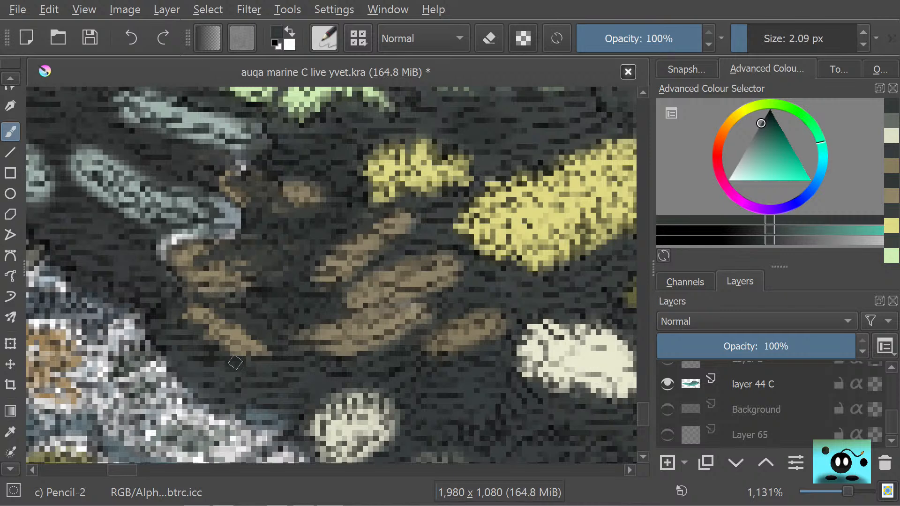
right_click(246, 358)
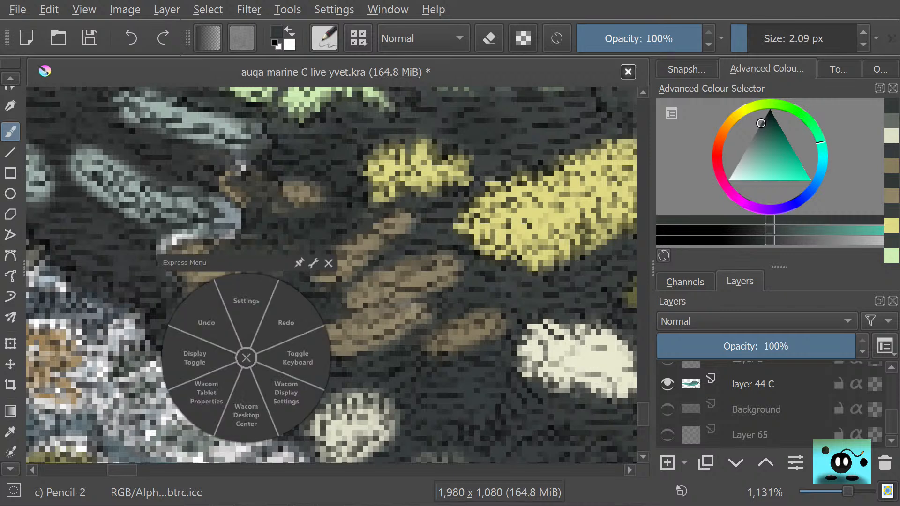
left_click(246, 357)
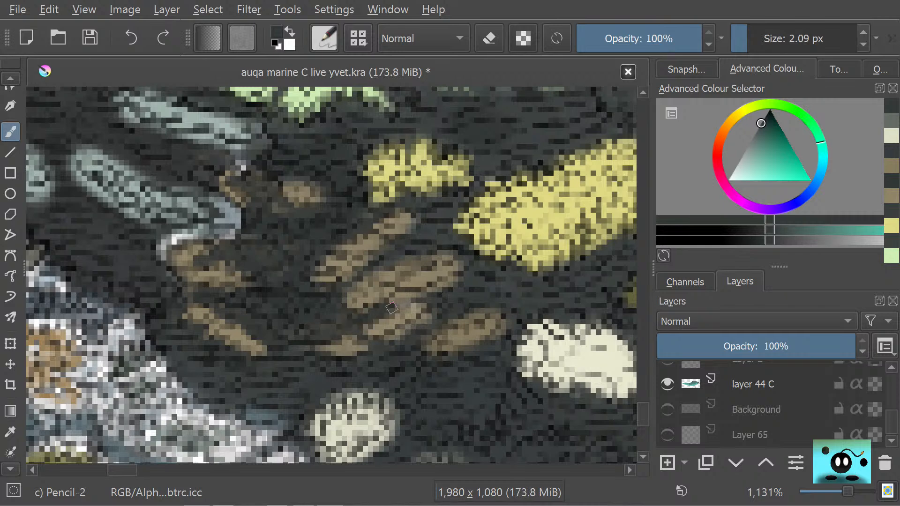
Step: Narrow the central diagonal brown strips and trim the small strip beside the cream patch with dark grey
mouse_move(417, 300)
left_mouse_down()
mouse_move(421, 325)
mouse_move(377, 344)
left_mouse_up()
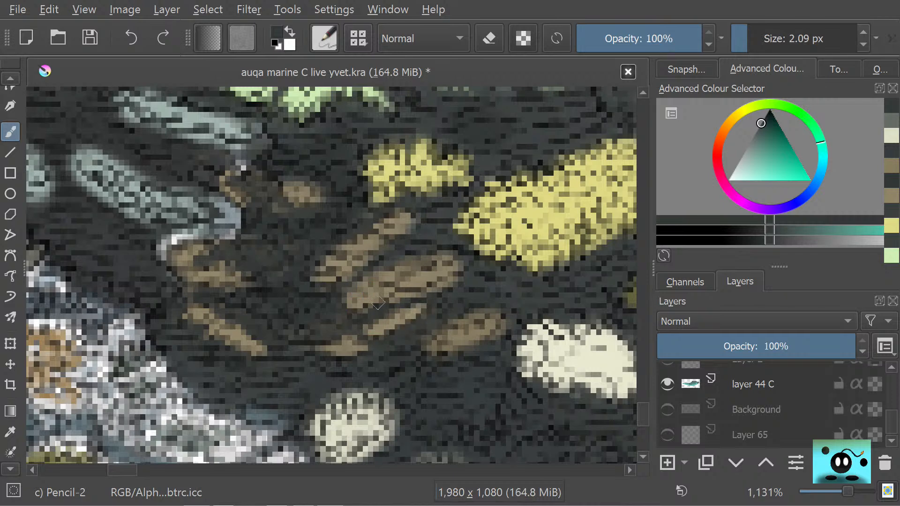
mouse_move(410, 301)
left_mouse_down()
mouse_move(431, 258)
mouse_move(399, 275)
mouse_move(417, 258)
mouse_move(379, 279)
mouse_move(391, 277)
mouse_move(370, 275)
mouse_move(366, 310)
left_mouse_up()
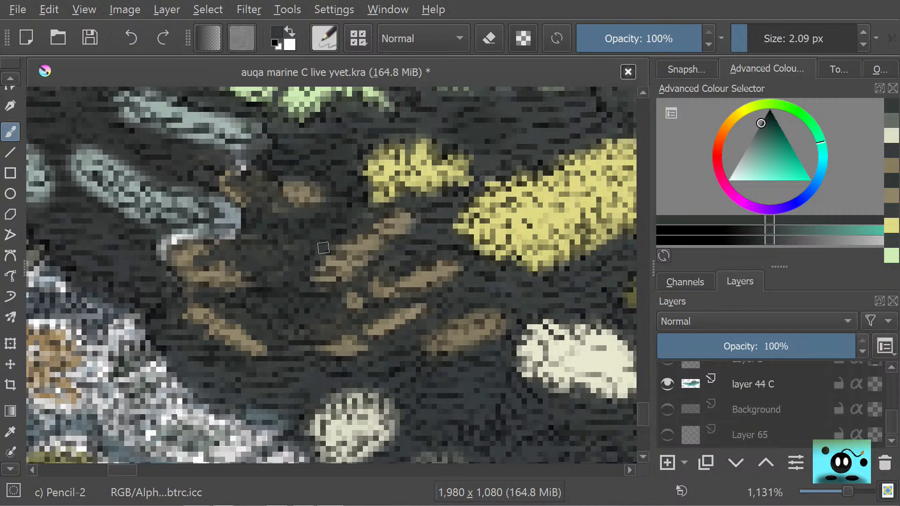
left_click_drag(310, 276, 347, 281)
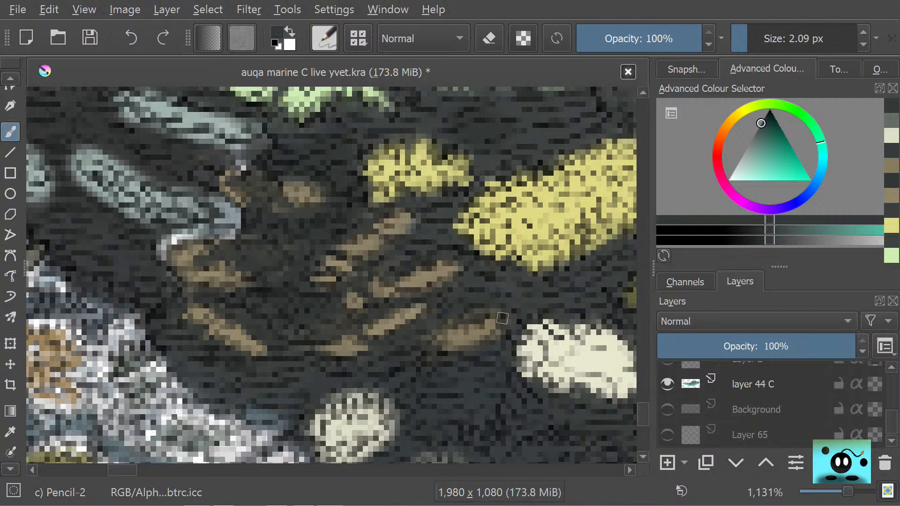
Step: Sample brown from the small strip beside the large cream patch and fill out its lower edge with the 2.09 px brush
key("p")
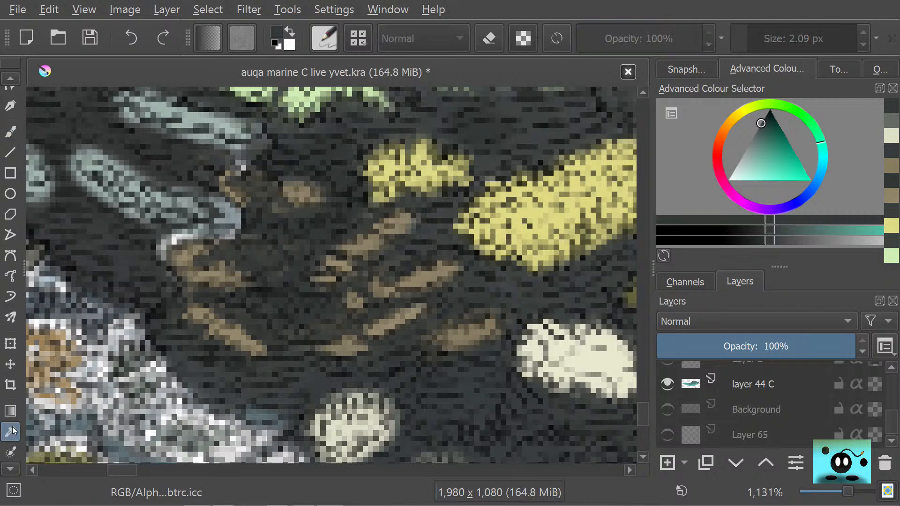
left_click(470, 354)
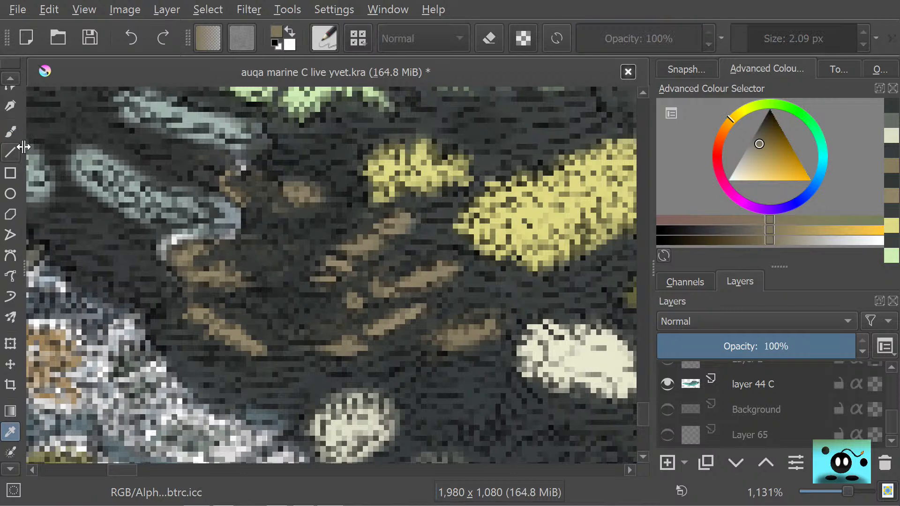
key("b")
mouse_move(470, 350)
left_mouse_down()
mouse_move(487, 356)
mouse_move(499, 340)
mouse_move(483, 354)
mouse_move(490, 357)
mouse_move(495, 347)
mouse_move(483, 349)
left_mouse_up()
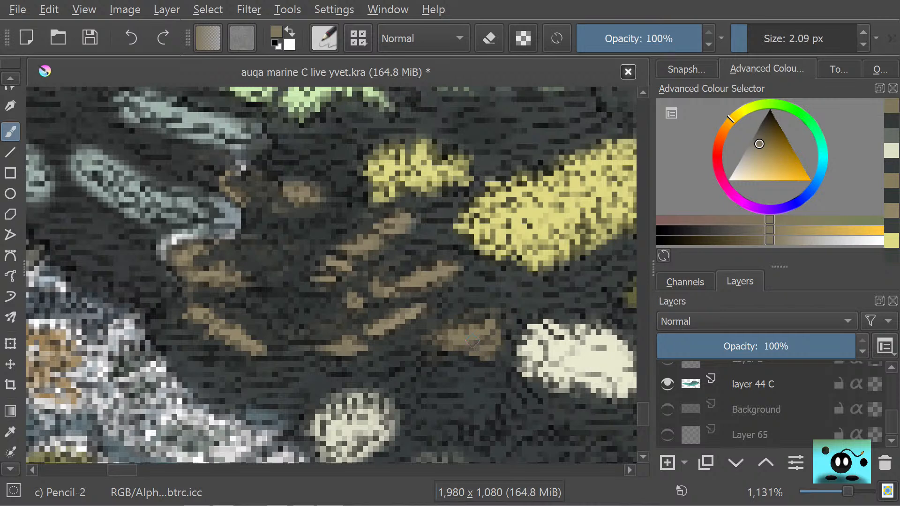
Step: Sample dark grey from the seabed and trim the left edge of the large cream patch with the 2.09 px pencil
left_click_drag(107, 473, 135, 472)
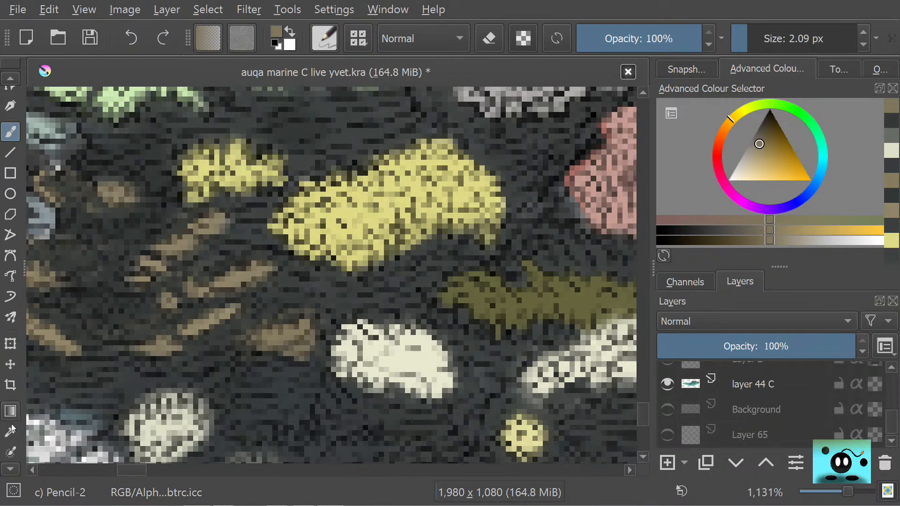
left_click(10, 432)
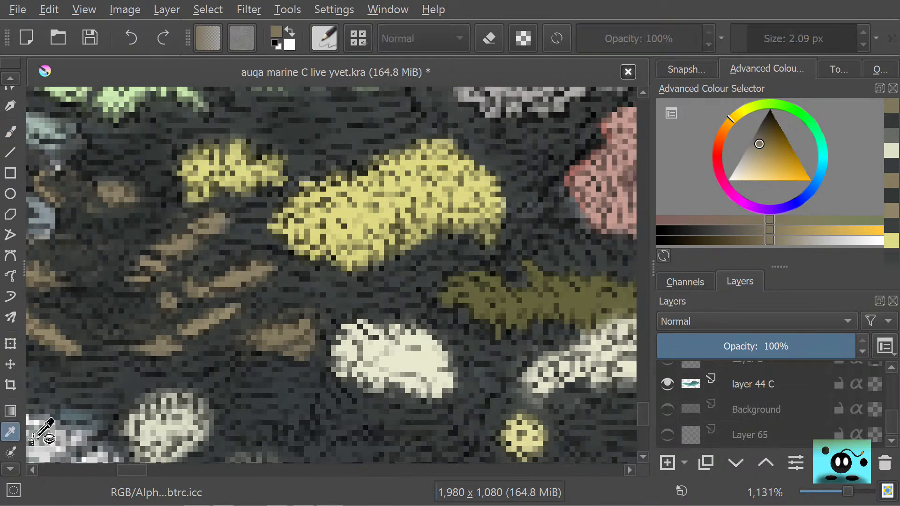
left_click(396, 419)
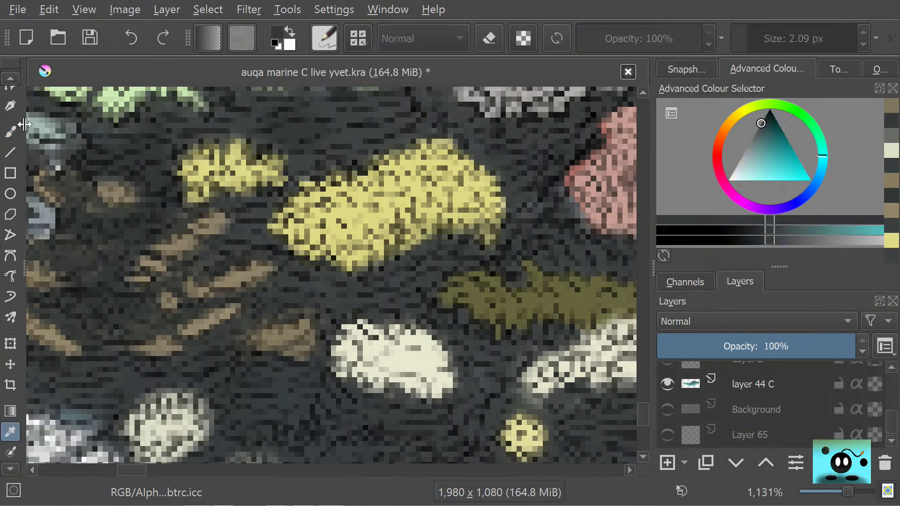
left_click(10, 132)
mouse_move(342, 380)
left_mouse_down()
mouse_move(334, 364)
mouse_move(350, 345)
mouse_move(340, 342)
mouse_move(339, 359)
mouse_move(342, 340)
mouse_move(330, 369)
left_mouse_up()
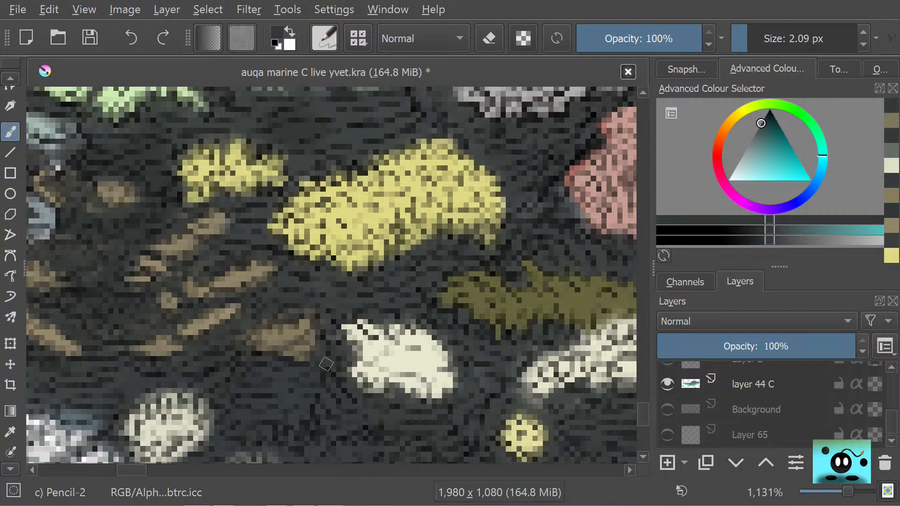
Step: Trim the small rounded cream patch into an angular shape and narrow the upper part of the grey patch with dark grey
scroll(644, 413, "down", 3)
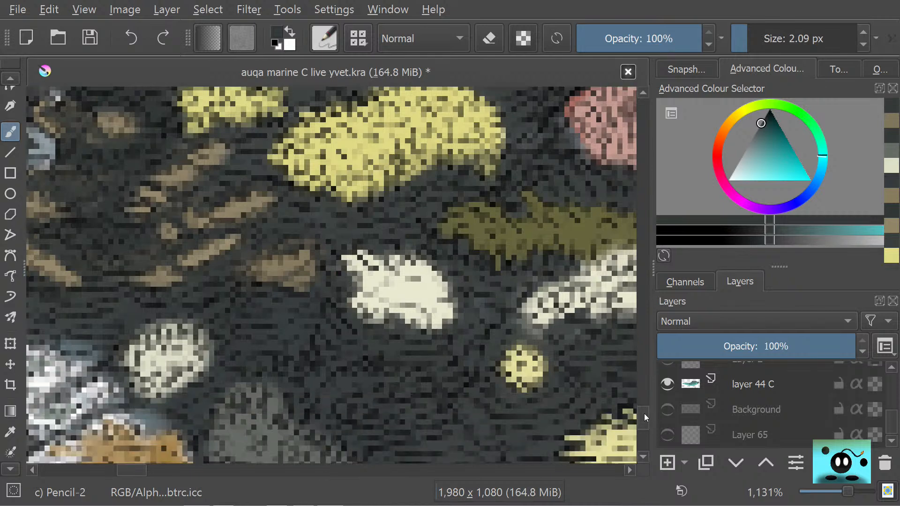
scroll(133, 473, "left", 8)
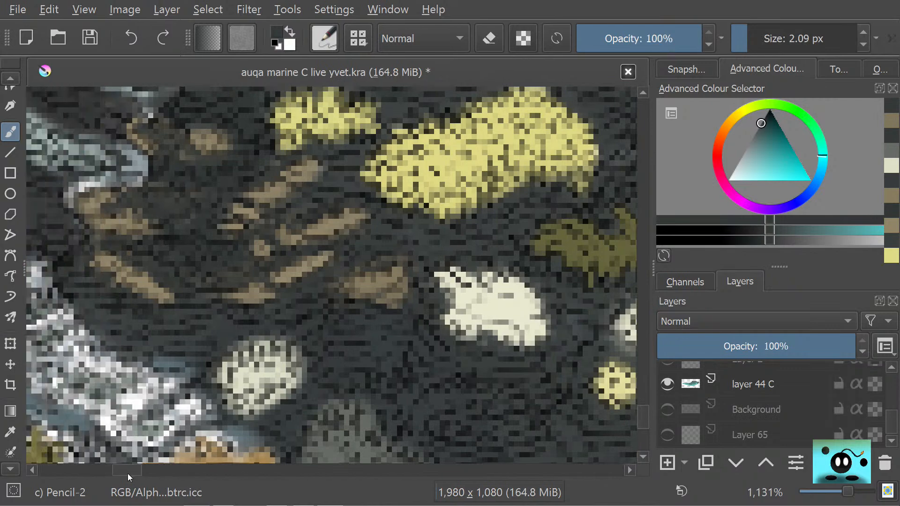
scroll(641, 422, "down", 2)
scroll(641, 422, "down", 5)
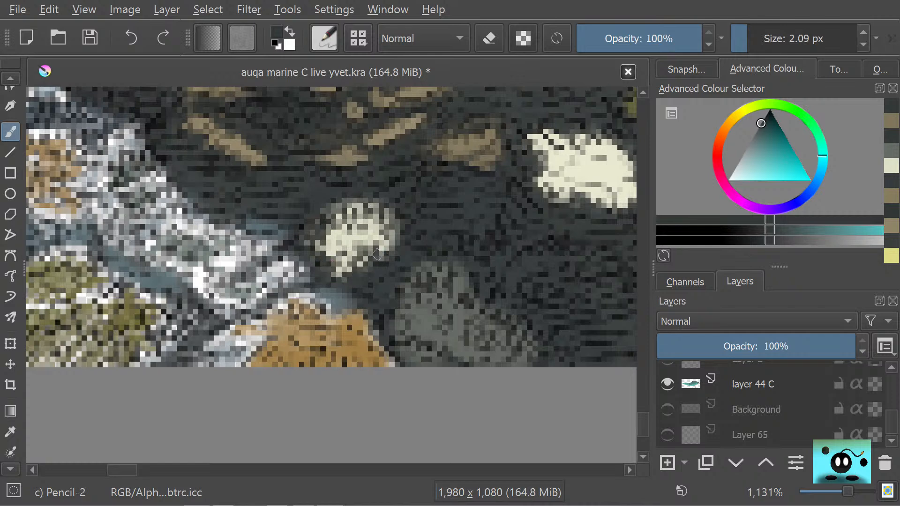
left_click_drag(384, 255, 397, 223)
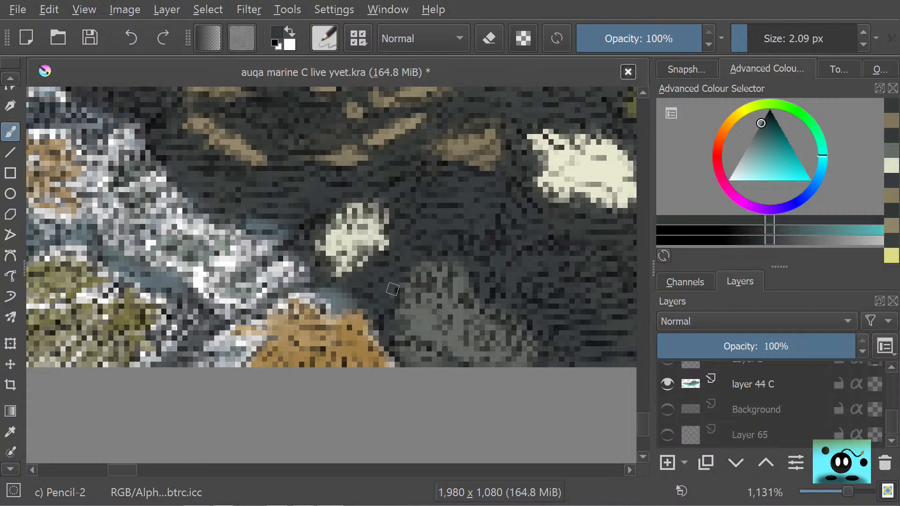
left_click_drag(119, 476, 127, 473)
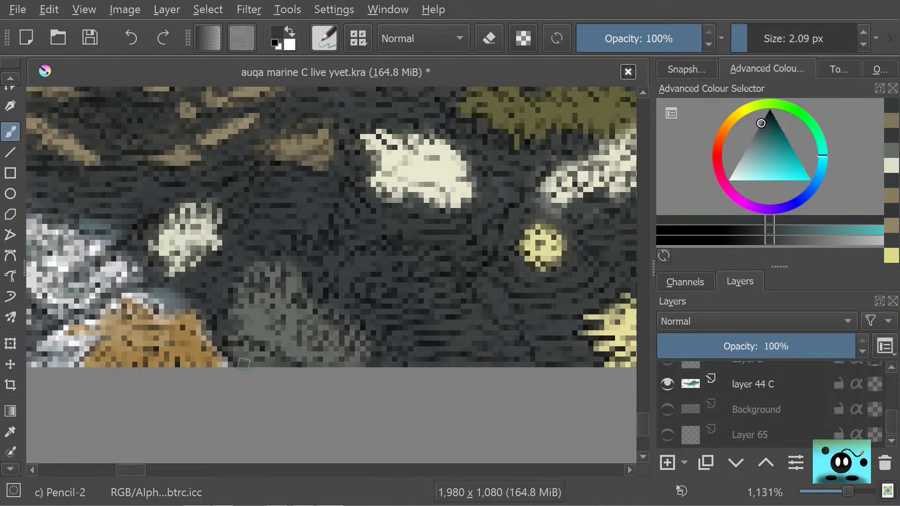
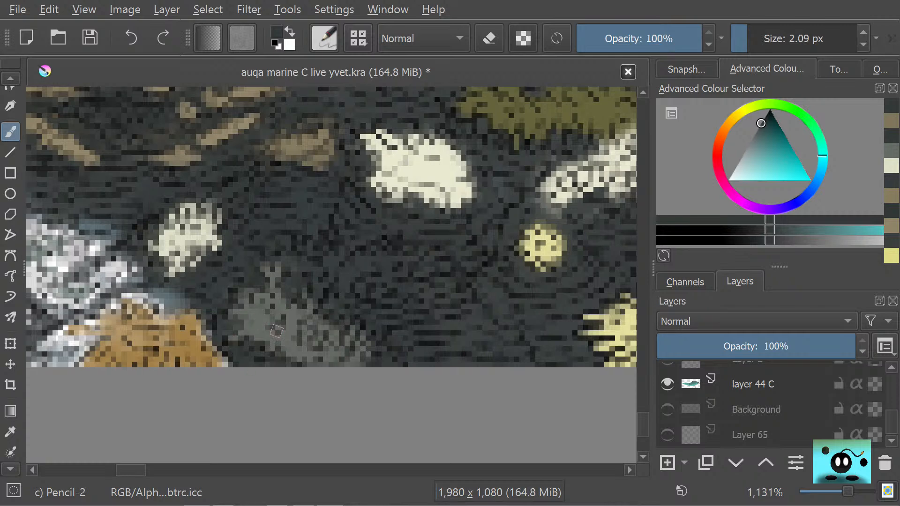
left_click(762, 120)
key("d")
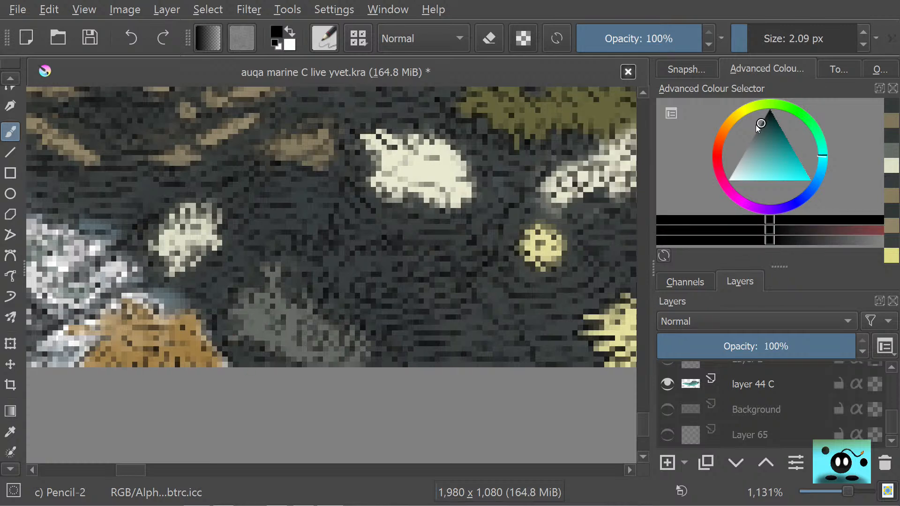
left_click(766, 119)
left_click_drag(766, 121, 774, 95)
mouse_move(436, 360)
left_mouse_down()
mouse_move(333, 234)
mouse_move(383, 297)
mouse_move(300, 211)
mouse_move(424, 356)
mouse_move(263, 195)
mouse_move(434, 369)
mouse_move(261, 190)
mouse_move(316, 229)
left_mouse_up()
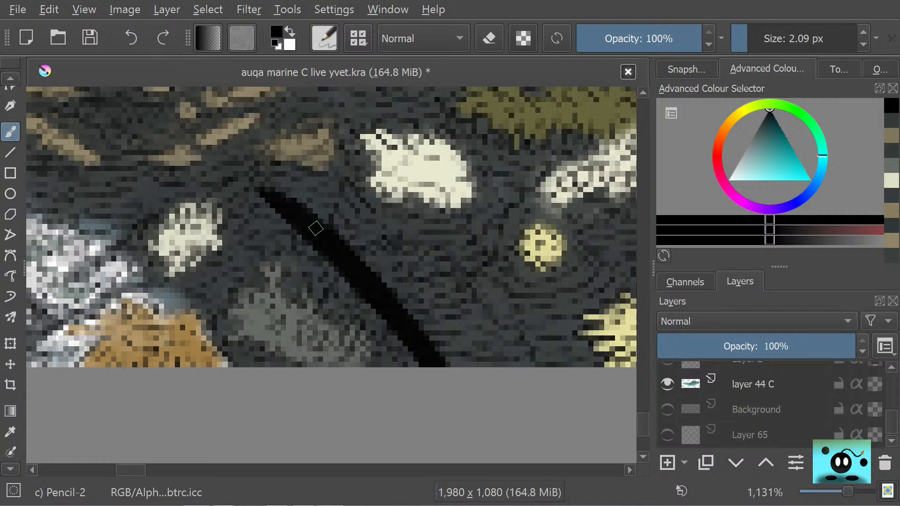
key("ctrl+z")
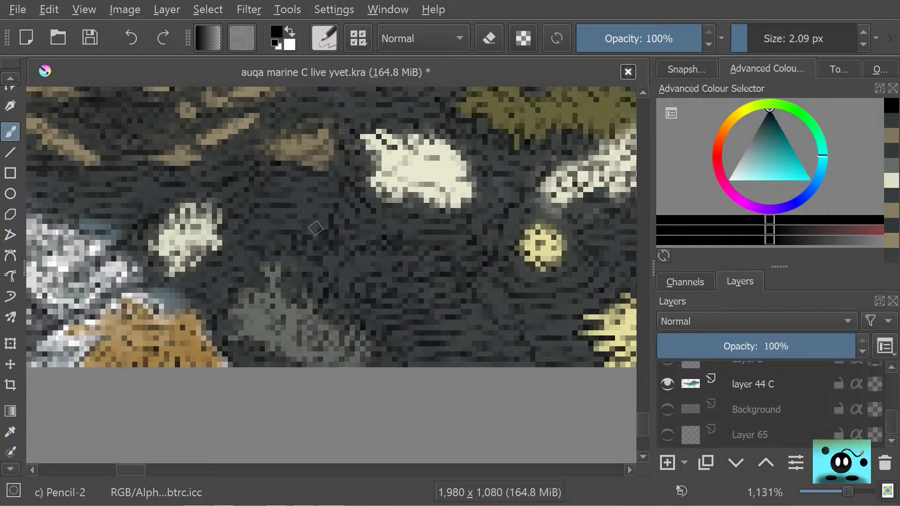
Step: Sample a darker grey beside the grey patch at the canvas's lower edge and trim that patch's lower-right corner
key("p")
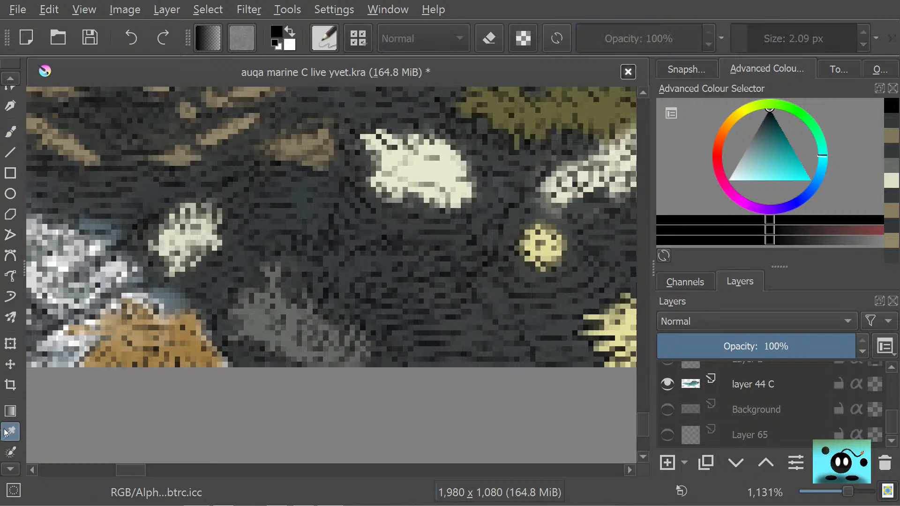
left_click(252, 364)
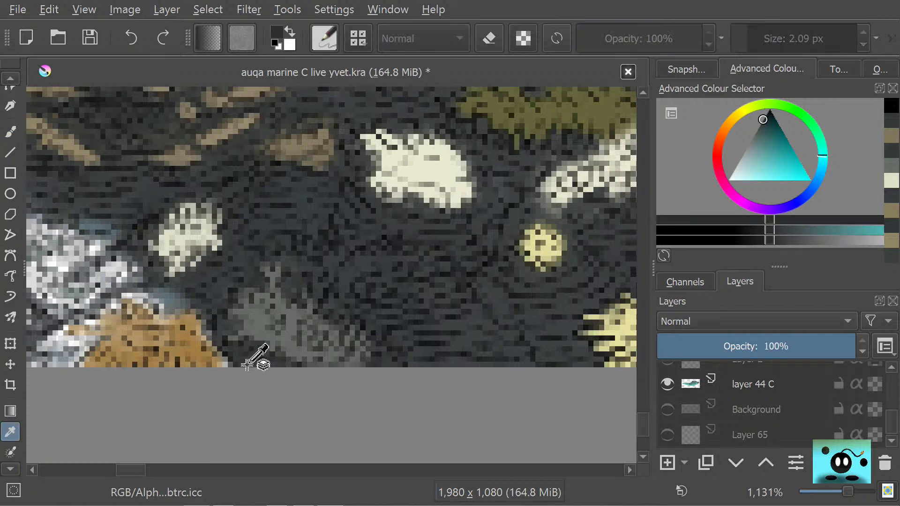
left_click(7, 130)
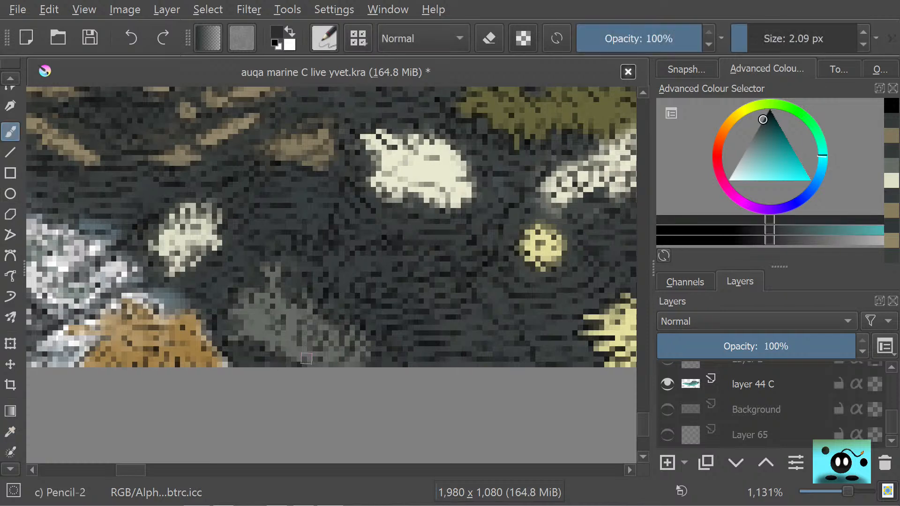
left_click(354, 360)
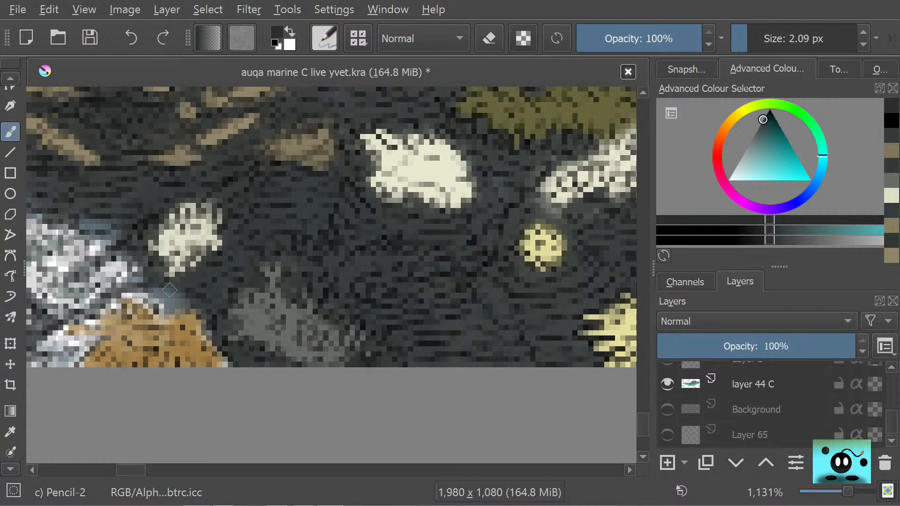
Step: Cover the bluish fringe above the orange rock with dark grey and touch up the small cream patch's lower edge
mouse_move(171, 301)
left_mouse_down()
mouse_move(166, 313)
mouse_move(147, 289)
mouse_move(160, 302)
mouse_move(150, 308)
mouse_move(136, 291)
mouse_move(107, 300)
mouse_move(134, 295)
mouse_move(155, 307)
left_mouse_up()
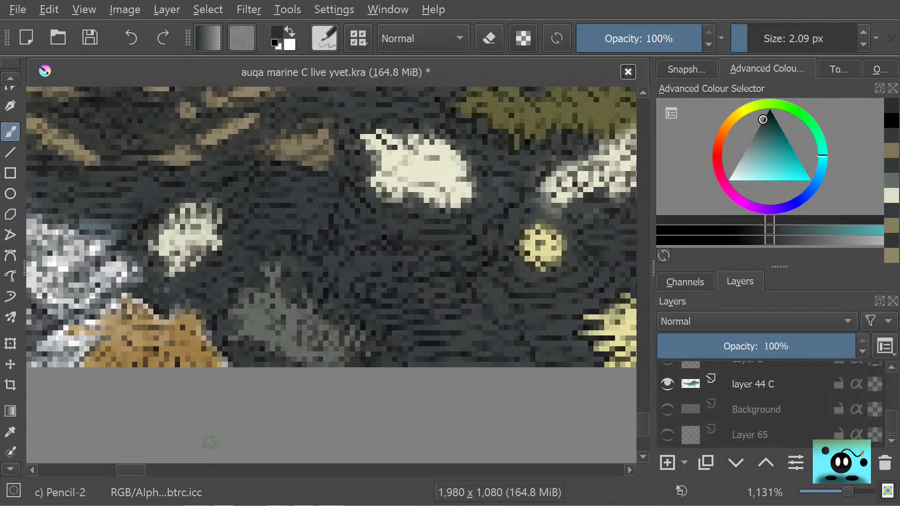
left_click_drag(201, 329, 188, 305)
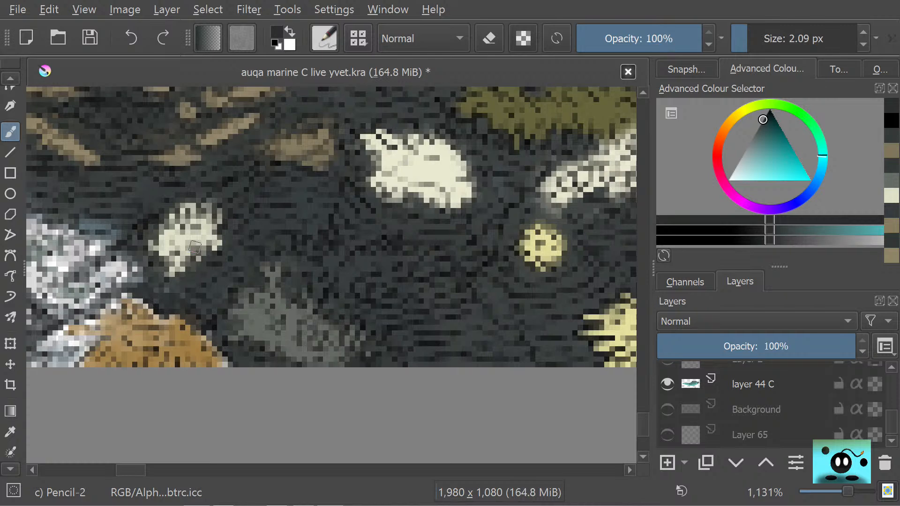
left_click_drag(198, 262, 191, 273)
Step: Paint dark grey over the blue streak along the upper edge of the white speckled rock band
left_click_drag(133, 474, 121, 474)
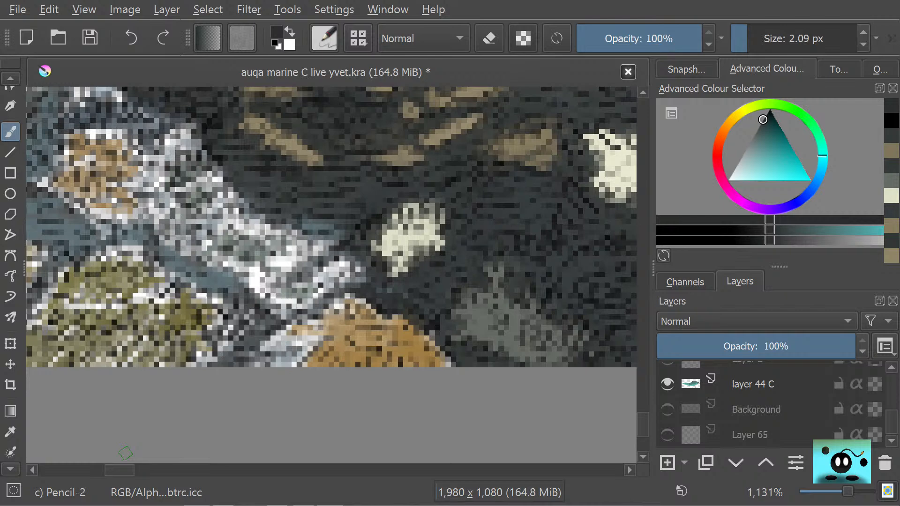
left_click(332, 297)
left_click_drag(305, 222, 335, 224)
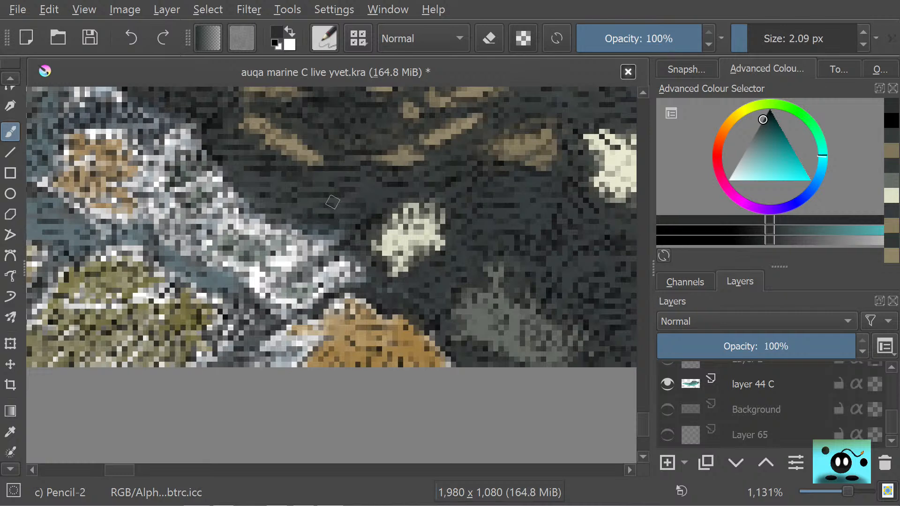
Step: Enlarge the pencil to 10.37 px and paint dark grey along the white speckled band and over the blue gap above the olive rock
left_click(10, 432)
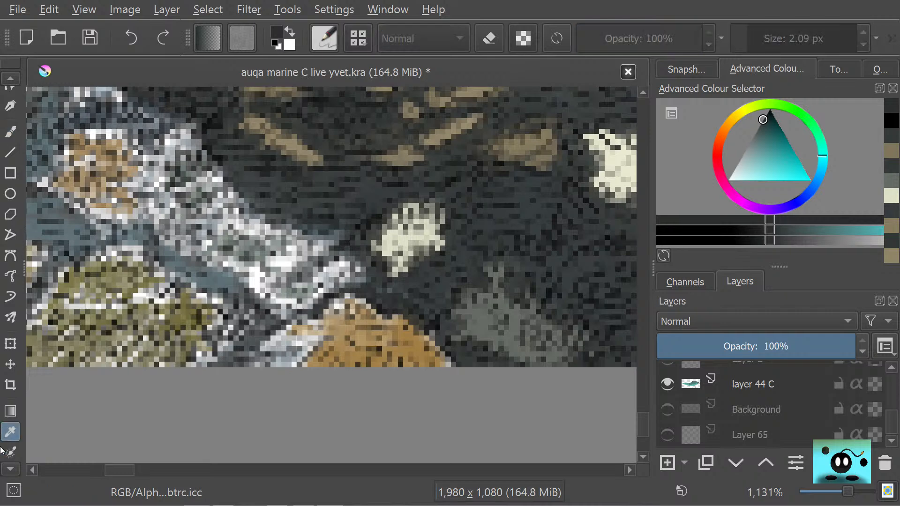
left_click(9, 132)
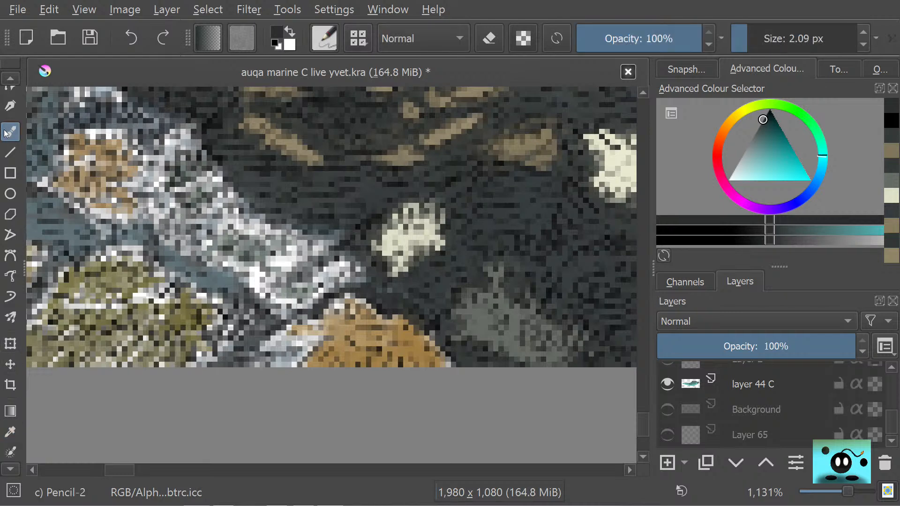
left_click(760, 36)
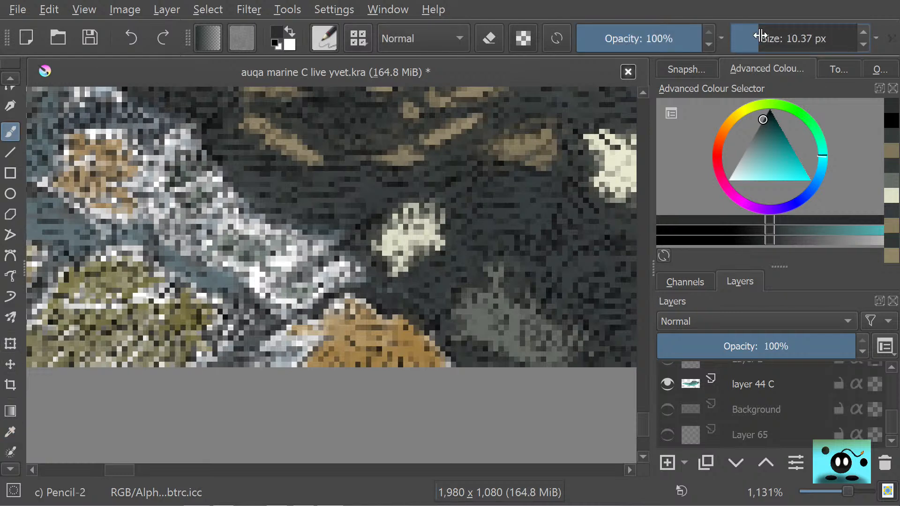
left_click(319, 232)
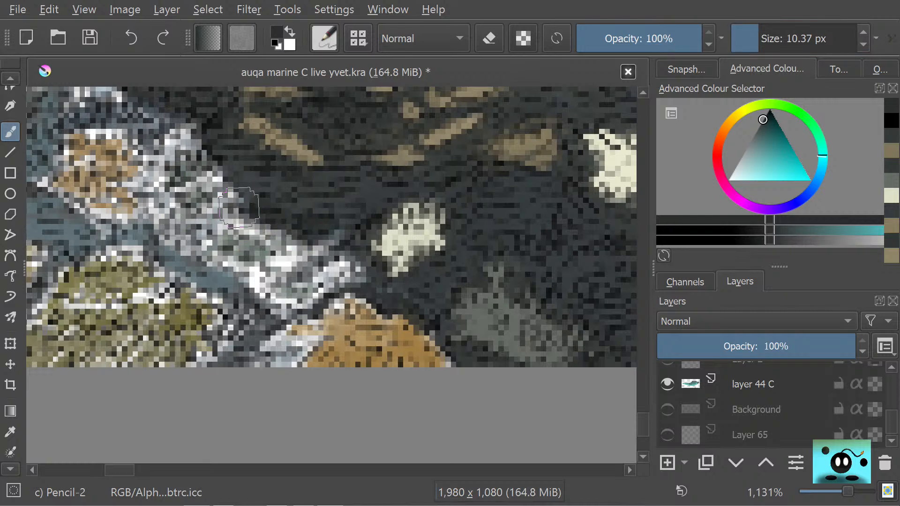
mouse_move(150, 198)
left_mouse_down()
mouse_move(132, 210)
mouse_move(149, 241)
mouse_move(182, 266)
mouse_move(229, 281)
mouse_move(263, 315)
mouse_move(303, 310)
mouse_move(263, 330)
mouse_move(245, 357)
mouse_move(257, 361)
mouse_move(258, 350)
mouse_move(254, 365)
mouse_move(284, 364)
mouse_move(261, 376)
mouse_move(234, 366)
mouse_move(205, 382)
mouse_move(202, 368)
mouse_move(232, 332)
mouse_move(234, 342)
mouse_move(219, 322)
mouse_move(223, 338)
mouse_move(218, 295)
left_mouse_up()
mouse_move(156, 293)
left_mouse_down()
mouse_move(64, 296)
mouse_move(96, 302)
mouse_move(70, 305)
mouse_move(113, 300)
mouse_move(54, 301)
mouse_move(53, 282)
mouse_move(109, 244)
mouse_move(131, 249)
mouse_move(74, 252)
mouse_move(106, 257)
mouse_move(112, 241)
mouse_move(143, 249)
mouse_move(87, 233)
mouse_move(100, 207)
mouse_move(132, 233)
mouse_move(167, 244)
left_mouse_up()
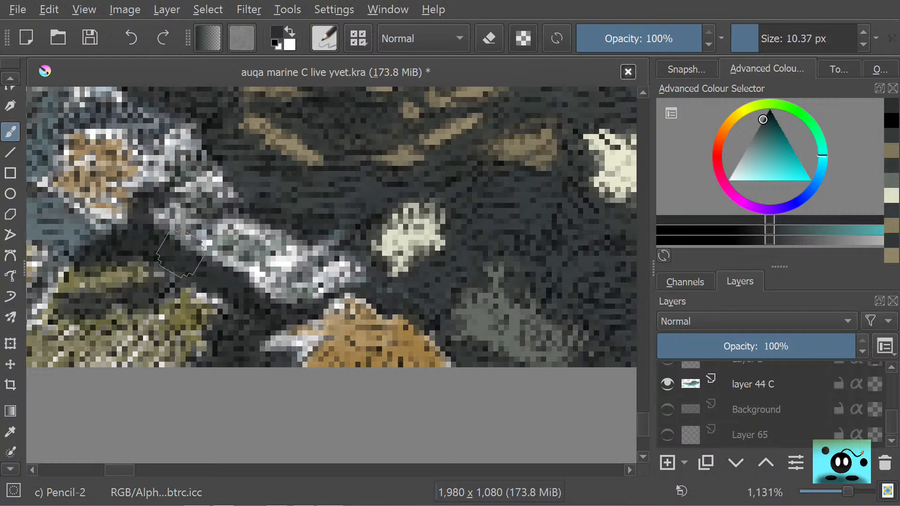
Step: Sample grey-green from the white speckled band and paint over the band with the 10.37 px pencil
left_click(11, 431)
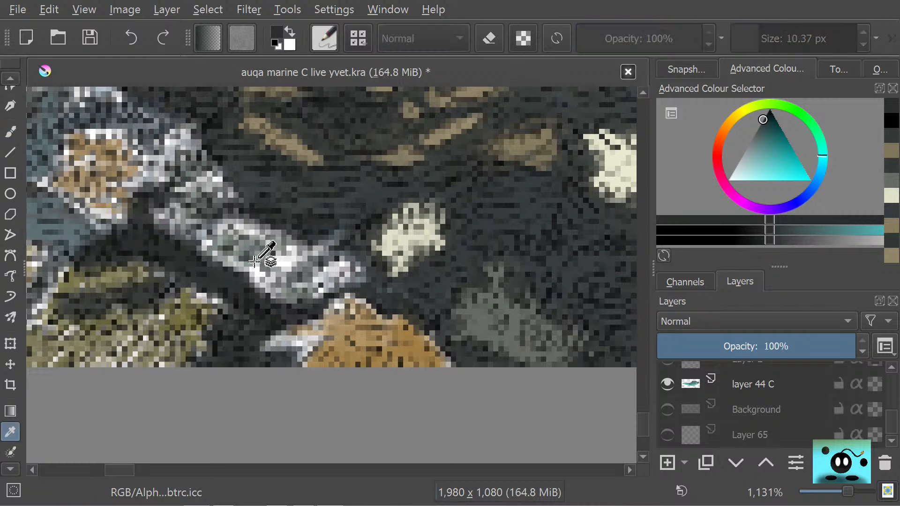
left_click(255, 257)
key("b")
mouse_move(257, 252)
left_mouse_down()
mouse_move(284, 268)
mouse_move(196, 223)
mouse_move(271, 239)
mouse_move(245, 222)
mouse_move(310, 263)
mouse_move(351, 269)
mouse_move(337, 240)
mouse_move(300, 287)
mouse_move(252, 272)
mouse_move(258, 279)
mouse_move(164, 219)
mouse_move(182, 190)
mouse_move(202, 187)
mouse_move(208, 175)
mouse_move(237, 210)
mouse_move(211, 175)
mouse_move(285, 249)
left_mouse_up()
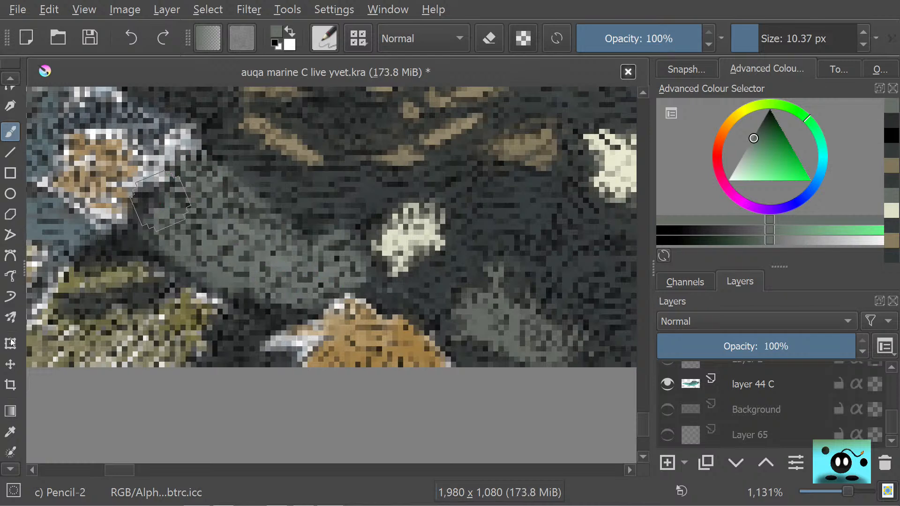
Step: Sample dark slate grey near the small cream patch and trim the edges of the grey-green band with a 2.09 px pencil
left_click(11, 432)
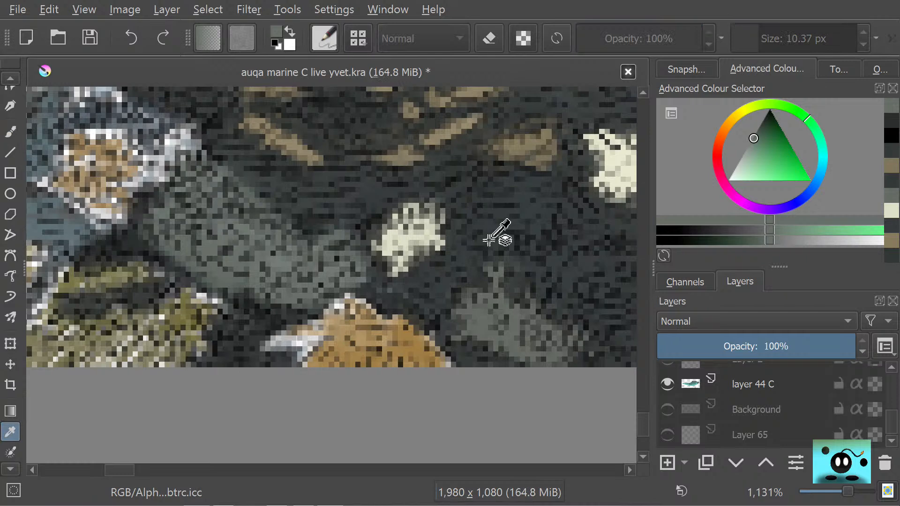
left_click(445, 283)
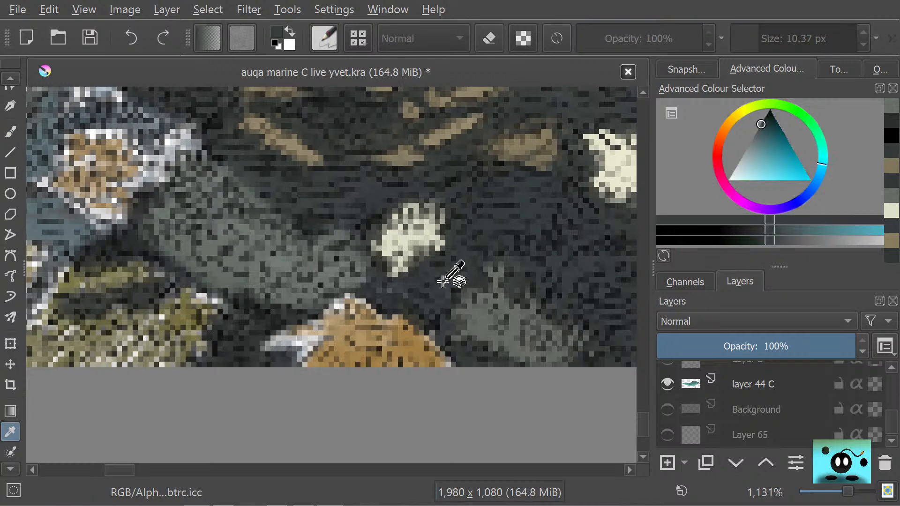
left_click(10, 132)
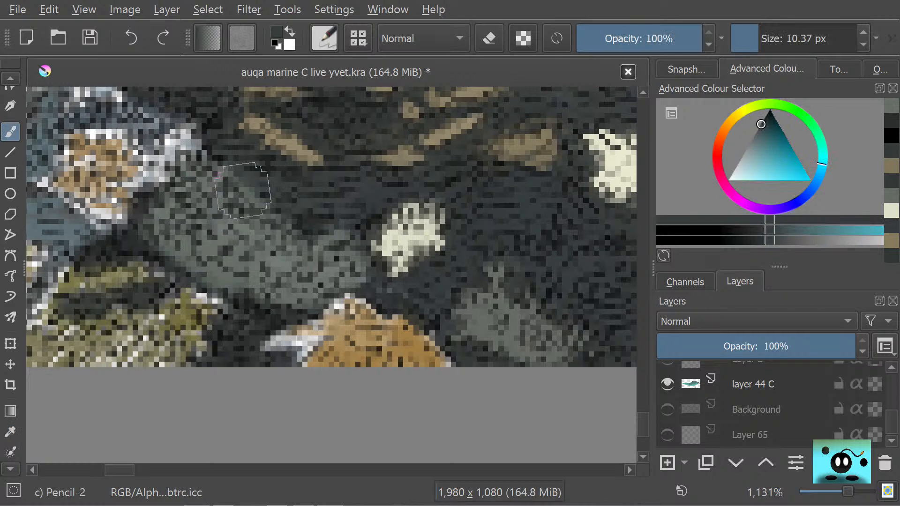
left_click_drag(754, 36, 750, 38)
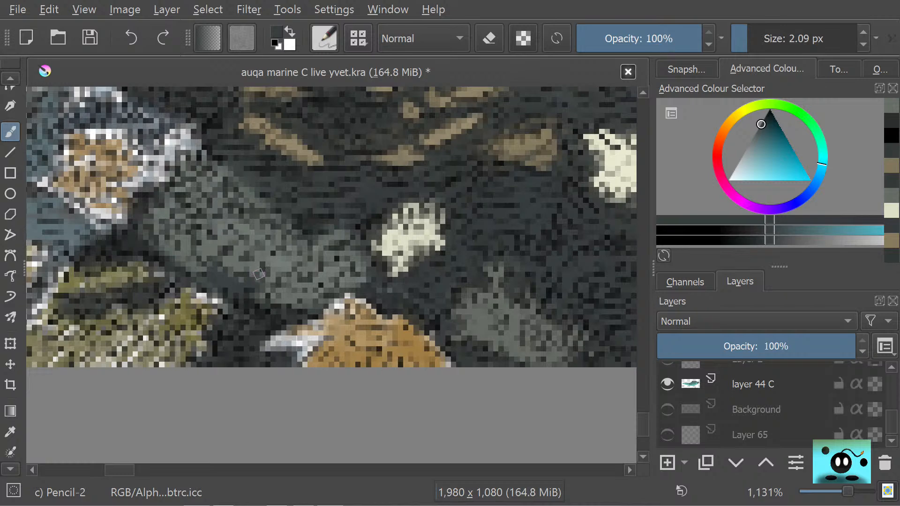
left_click_drag(256, 277, 189, 266)
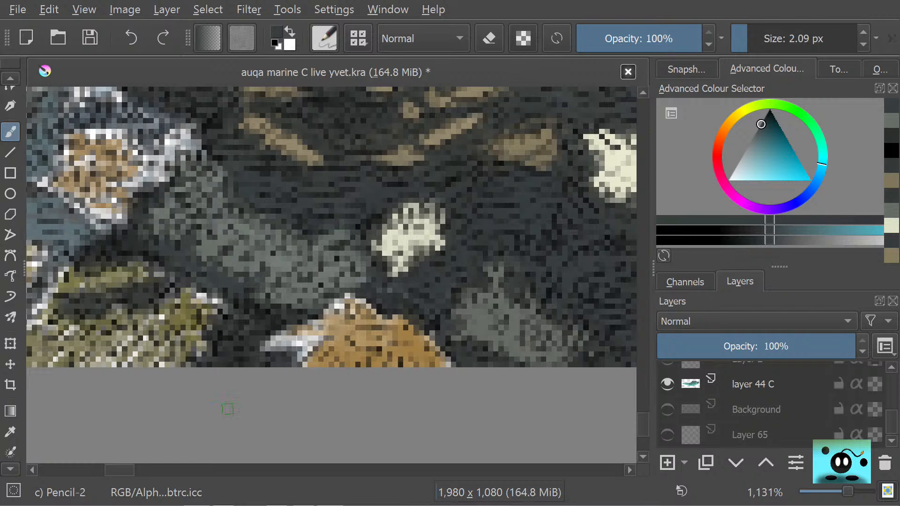
key("slash")
mouse_move(223, 283)
left_mouse_down()
mouse_move(240, 298)
mouse_move(225, 279)
left_mouse_up()
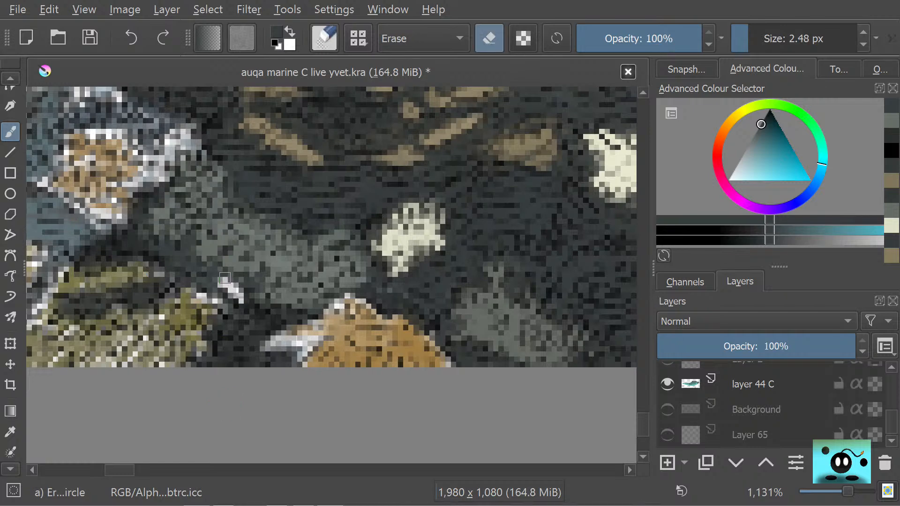
key("ctrl+z")
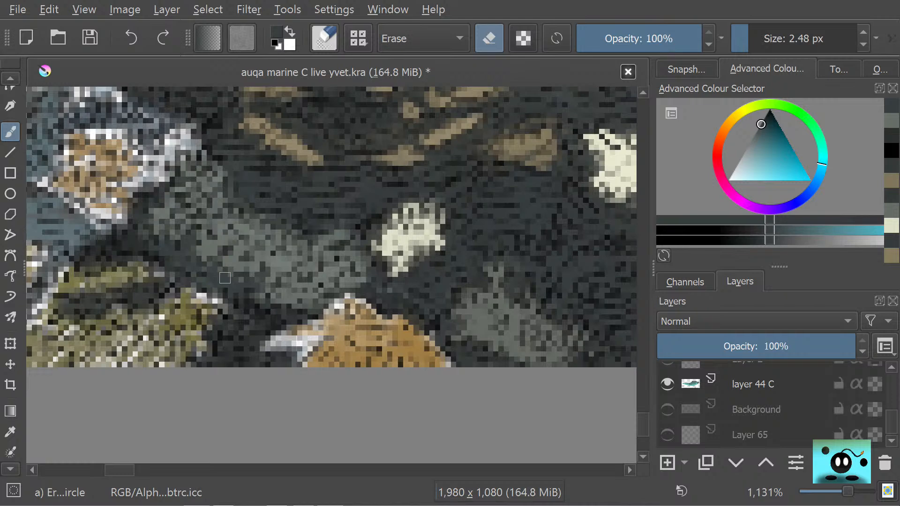
Step: Sample orange-brown from the rock at the canvas's lower edge and paint over its whitish left tip with the 2.09 px pencil
key("slash")
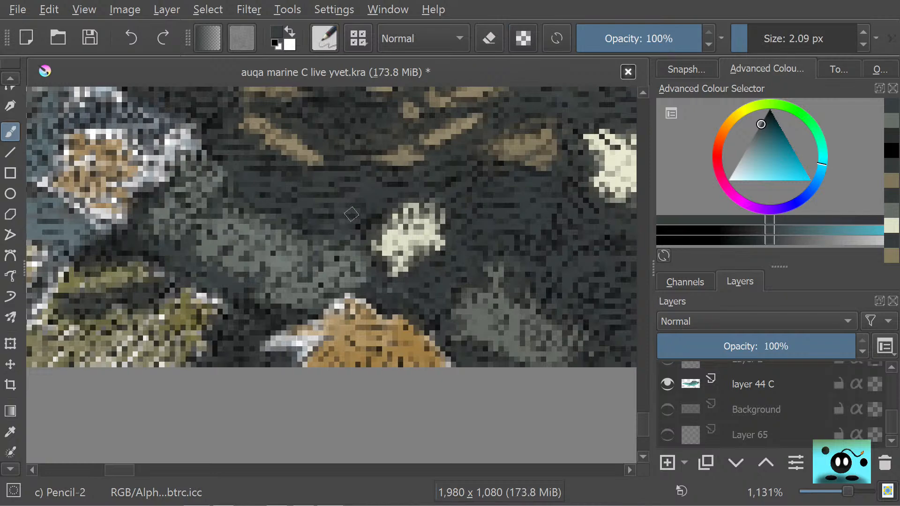
scroll(642, 421, "up", 5)
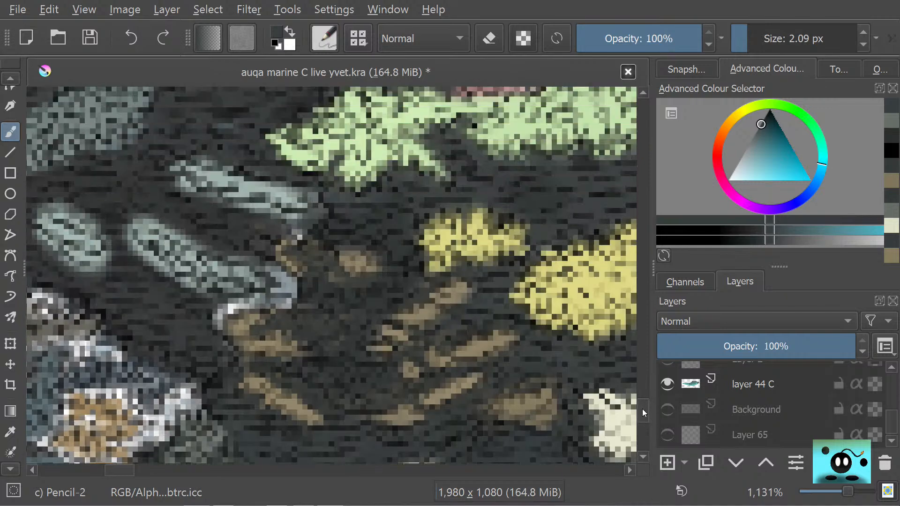
scroll(642, 414, "down", 3)
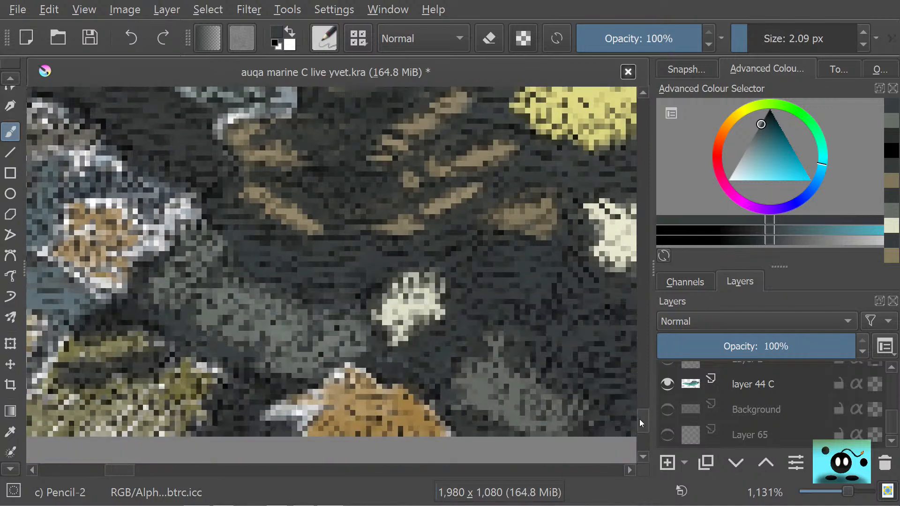
left_click_drag(639, 419, 638, 427)
left_click(3, 431)
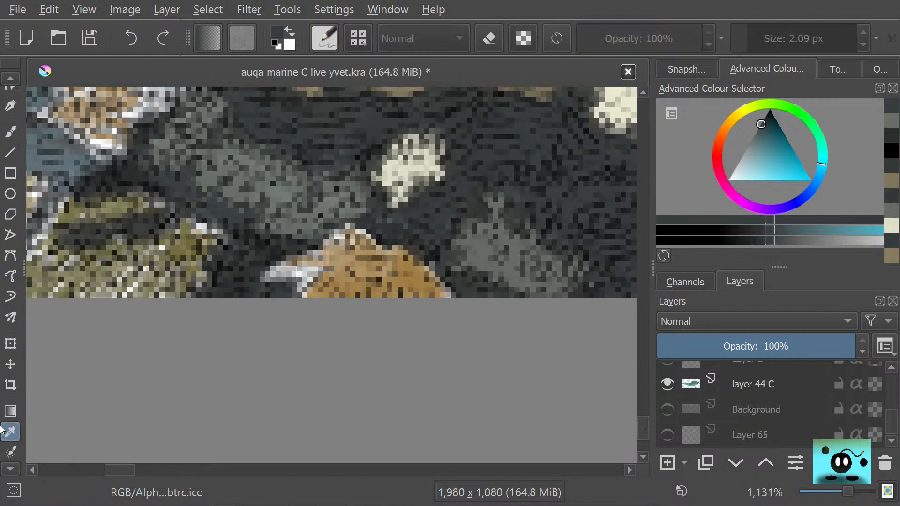
left_click(356, 285)
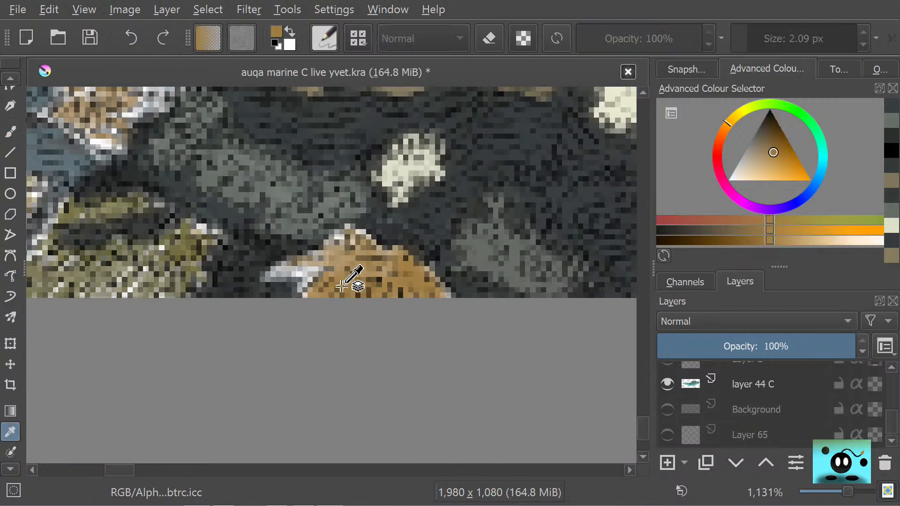
left_click(10, 133)
mouse_move(312, 264)
left_mouse_down()
mouse_move(318, 269)
mouse_move(274, 266)
left_mouse_up()
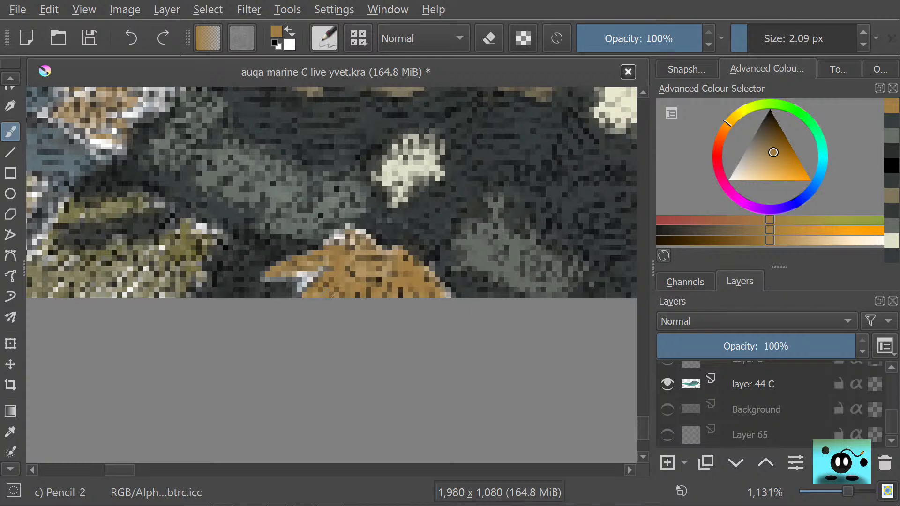
Step: Fill the speckles inside the orange rock and extend the orange-brown along its crest, right edge and left tip
left_click_drag(366, 259, 385, 264)
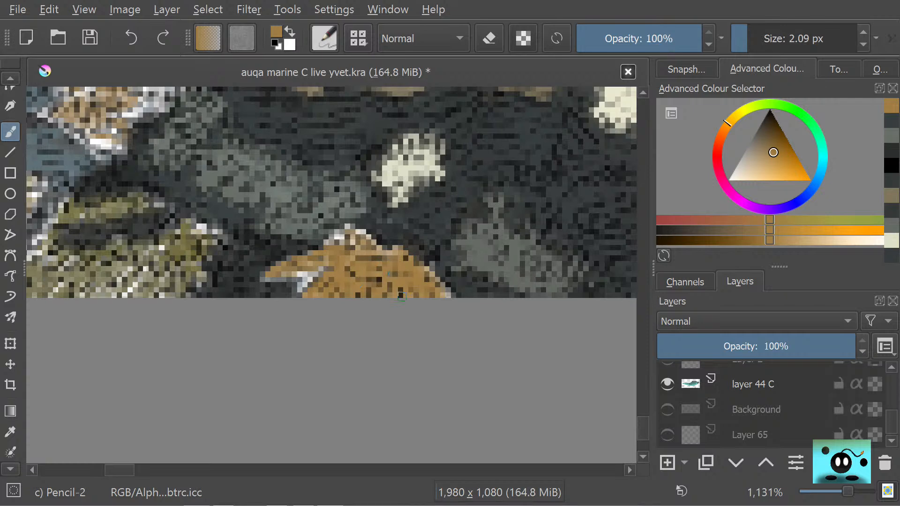
left_click_drag(421, 275, 438, 288)
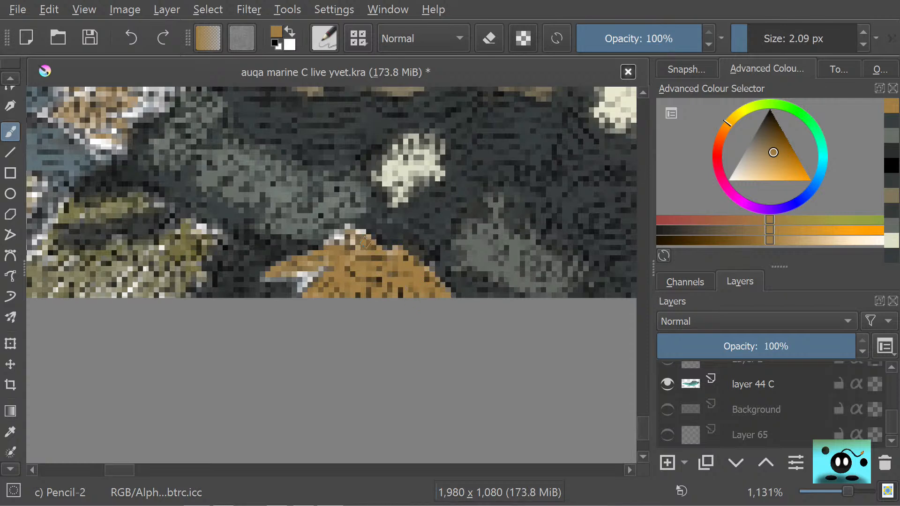
left_click_drag(355, 242, 371, 237)
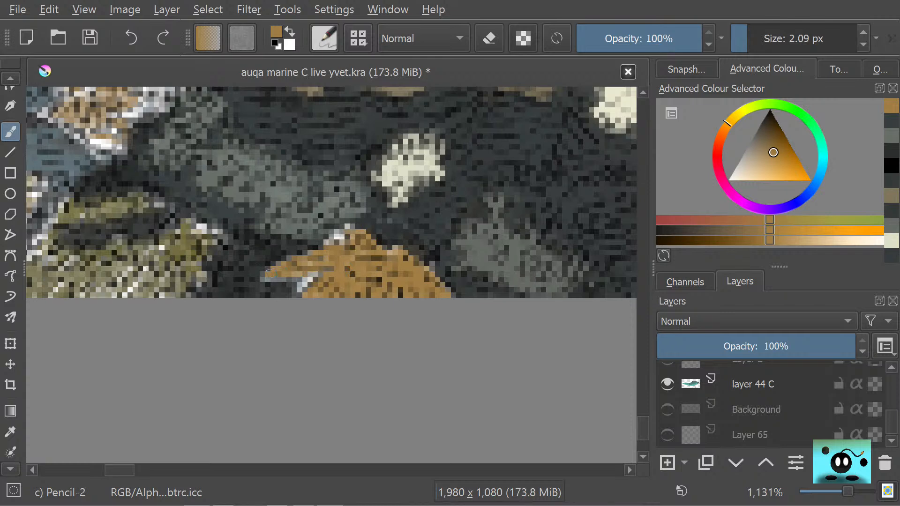
left_click_drag(267, 277, 261, 277)
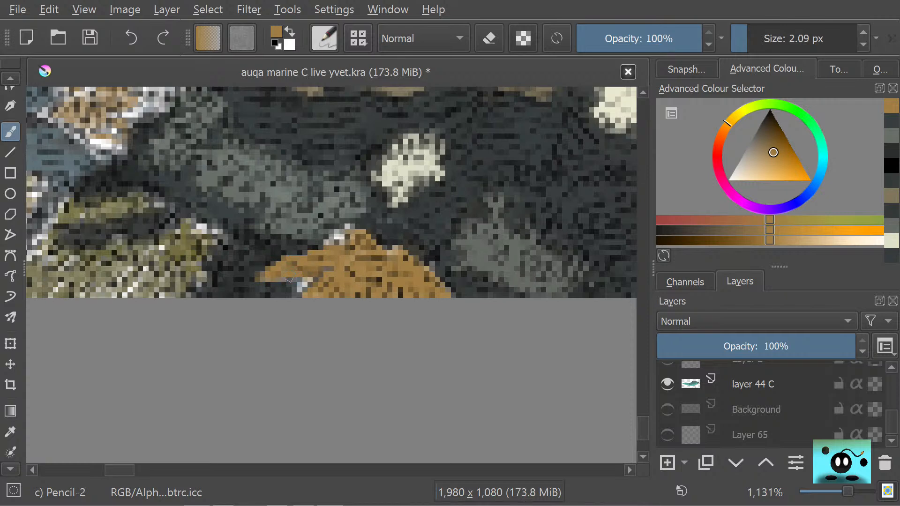
Step: Sample dark slate beside the orange rock and paint over the white pixels left around its outline
key("p")
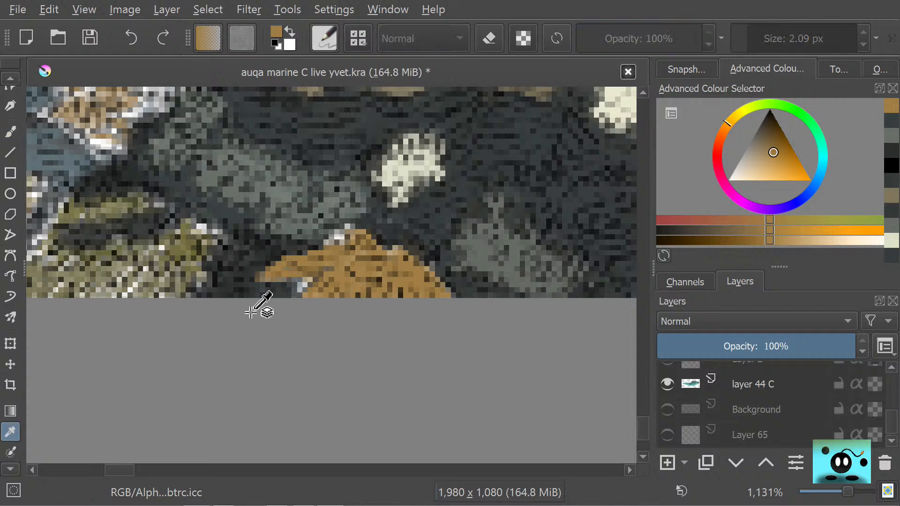
left_click(260, 296)
left_click(4, 134)
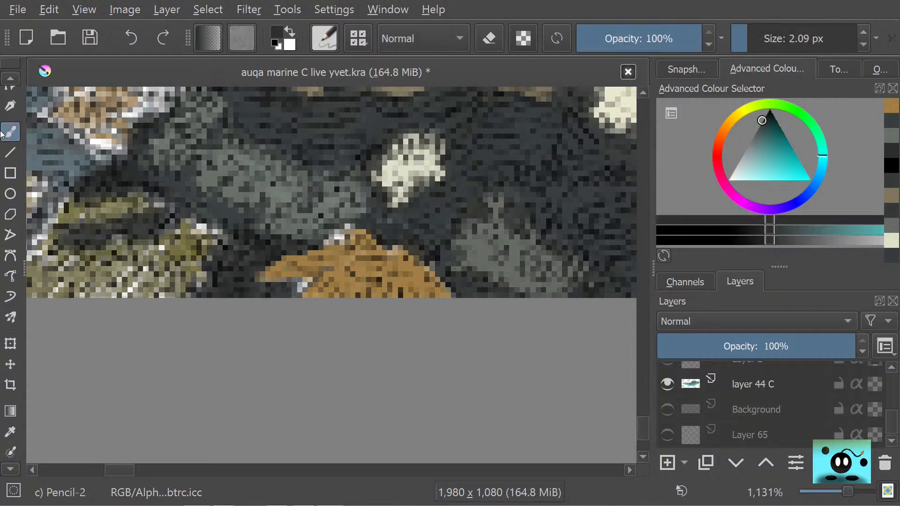
mouse_move(294, 287)
left_mouse_down()
mouse_move(307, 281)
mouse_move(274, 291)
left_mouse_up()
mouse_move(325, 234)
left_mouse_down()
mouse_move(353, 224)
mouse_move(316, 237)
left_mouse_up()
left_click_drag(258, 227, 260, 226)
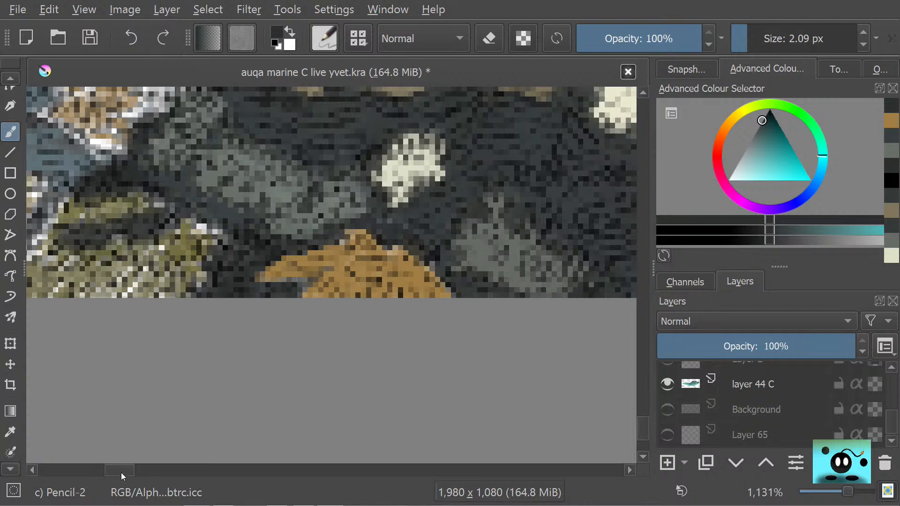
Step: Sample olive from the speckled olive rock and paint over its white speckles, enlarging the pencil to 9.34 px for the larger area
scroll(102, 472, "left", 3)
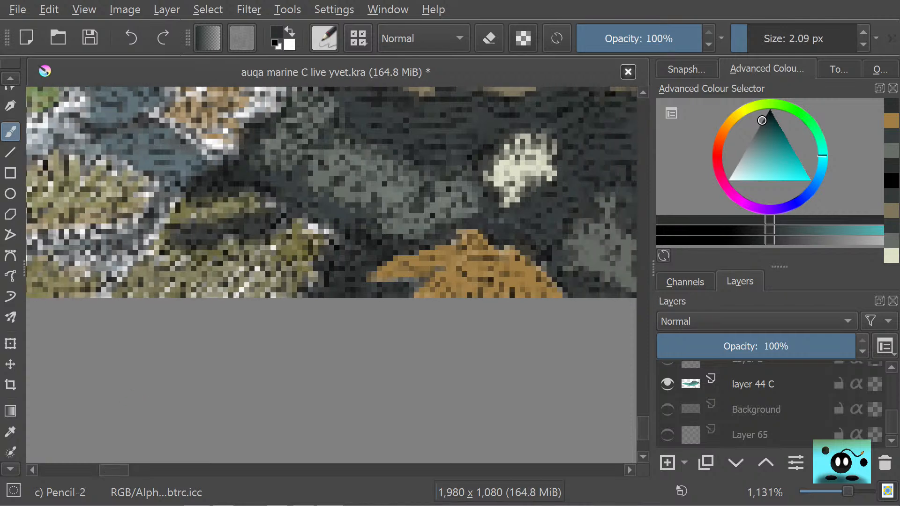
left_click(10, 431)
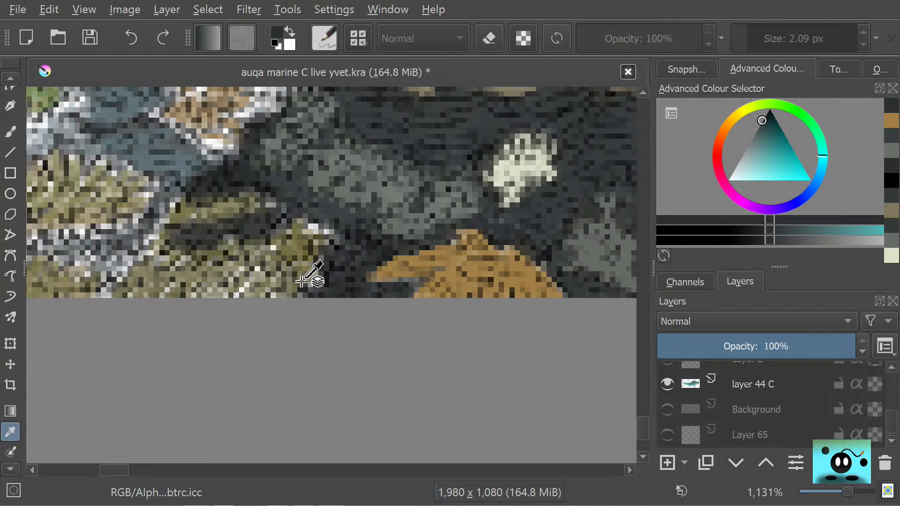
left_click(291, 262)
left_click(14, 133)
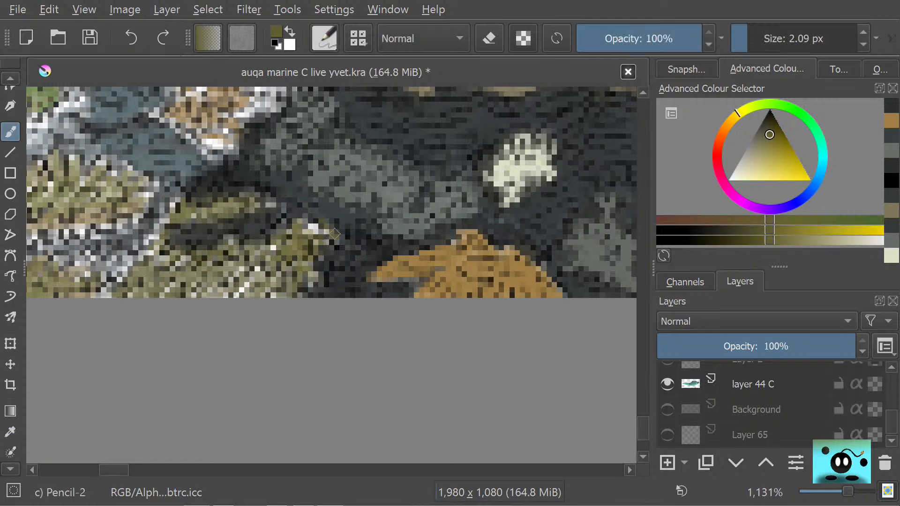
mouse_move(320, 218)
left_mouse_down()
mouse_move(300, 208)
mouse_move(317, 232)
mouse_move(291, 226)
mouse_move(298, 236)
mouse_move(285, 224)
mouse_move(280, 244)
mouse_move(270, 234)
mouse_move(275, 245)
mouse_move(283, 227)
mouse_move(269, 231)
mouse_move(299, 249)
mouse_move(287, 235)
mouse_move(292, 261)
mouse_move(292, 253)
mouse_move(305, 260)
mouse_move(319, 281)
mouse_move(253, 253)
mouse_move(280, 296)
mouse_move(240, 274)
left_mouse_up()
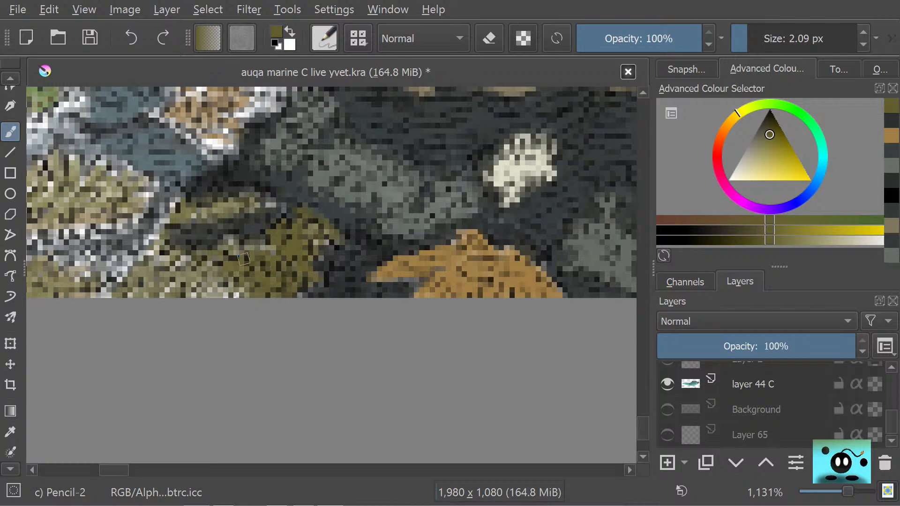
left_click(757, 40)
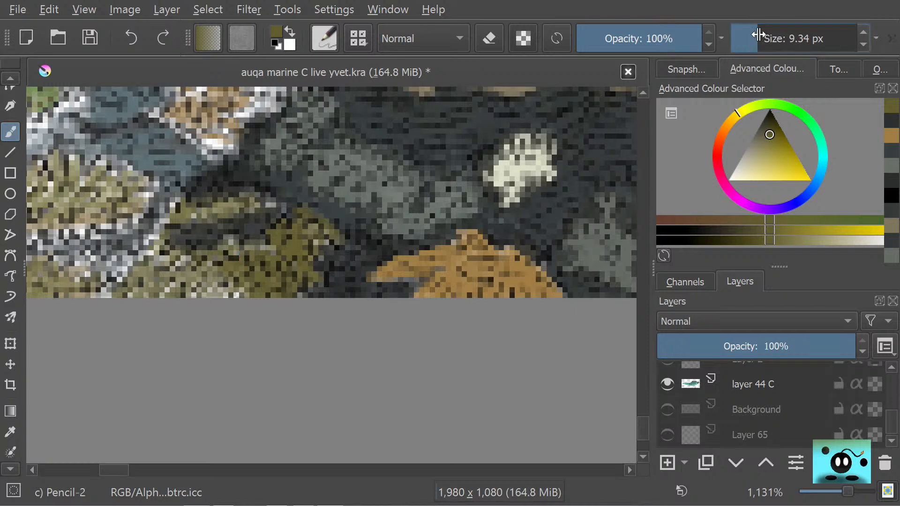
mouse_move(270, 276)
left_mouse_down()
mouse_move(299, 249)
mouse_move(285, 279)
mouse_move(305, 250)
mouse_move(295, 283)
mouse_move(315, 242)
mouse_move(293, 254)
mouse_move(286, 235)
mouse_move(246, 272)
mouse_move(262, 249)
mouse_move(218, 270)
mouse_move(232, 245)
mouse_move(218, 265)
mouse_move(228, 256)
mouse_move(232, 265)
mouse_move(237, 290)
mouse_move(228, 298)
mouse_move(120, 297)
left_mouse_up()
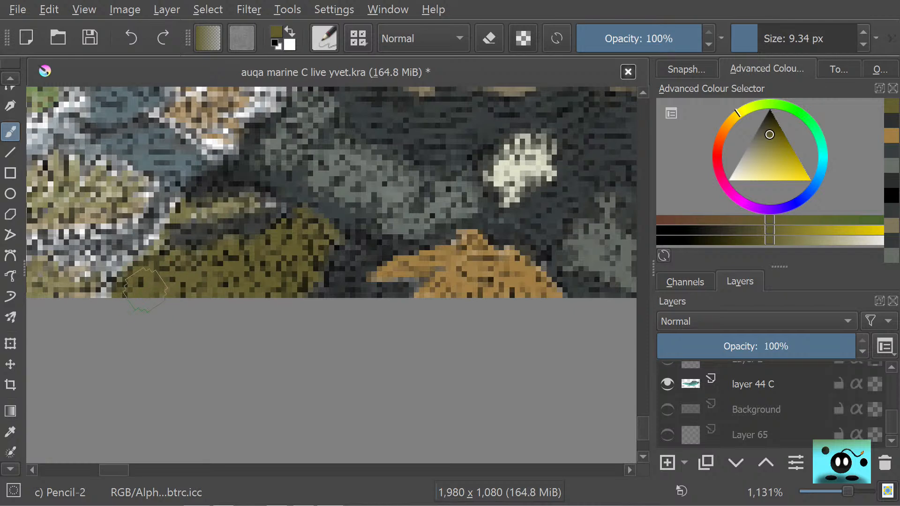
Step: Sample orange-brown from the orange rock and repaint it as a fuller, rounded shape with the 9.34 px pencil
left_click(14, 433)
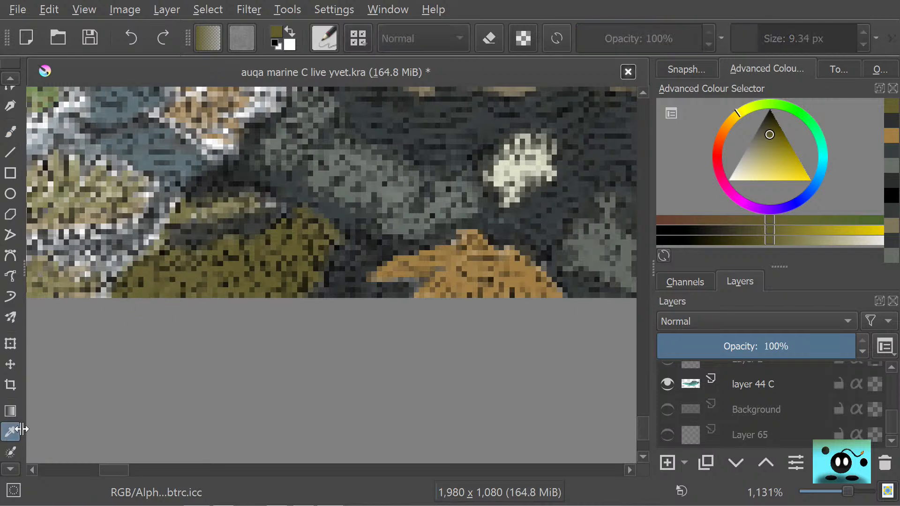
left_click(459, 284)
left_click(11, 123)
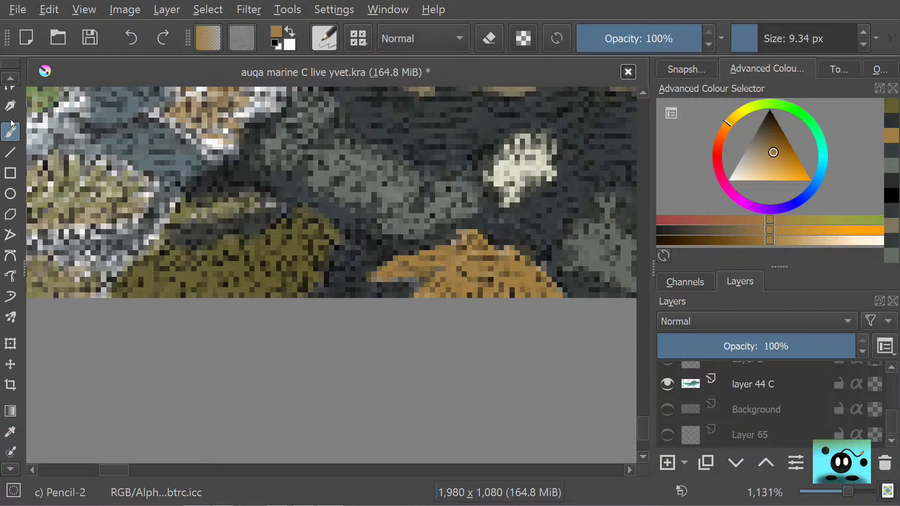
mouse_move(440, 305)
left_mouse_down()
mouse_move(385, 277)
mouse_move(395, 297)
mouse_move(432, 251)
mouse_move(473, 261)
mouse_move(478, 249)
mouse_move(515, 254)
mouse_move(555, 298)
mouse_move(518, 245)
mouse_move(506, 277)
left_mouse_up()
right_click(473, 257)
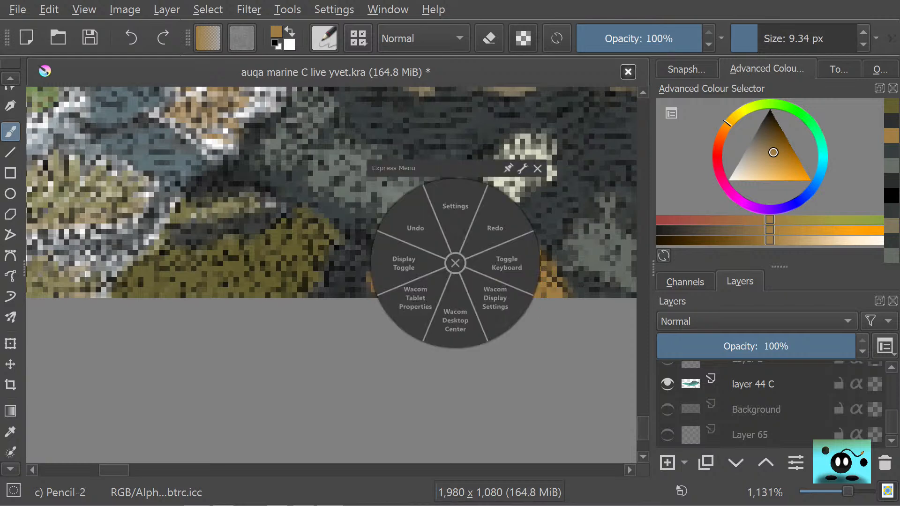
right_click(426, 284)
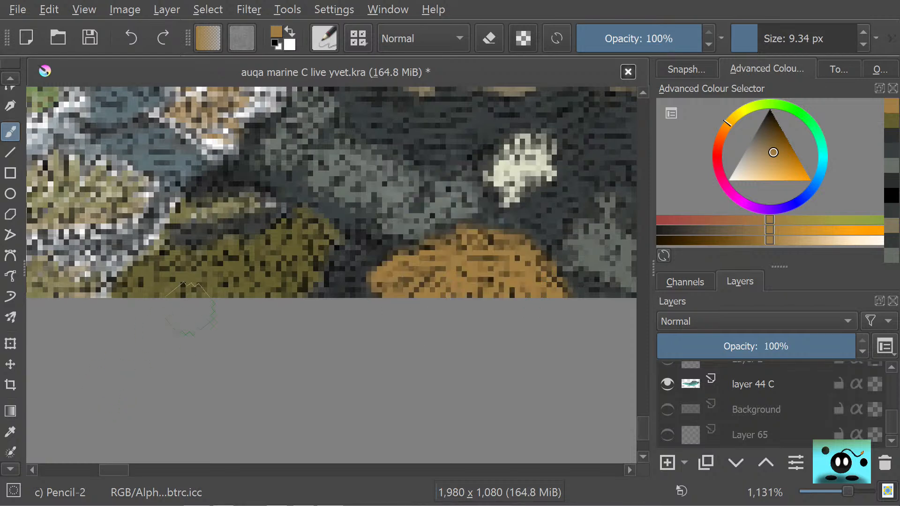
Step: Sample olive from the large olive rock and round out its right side
left_click(10, 431)
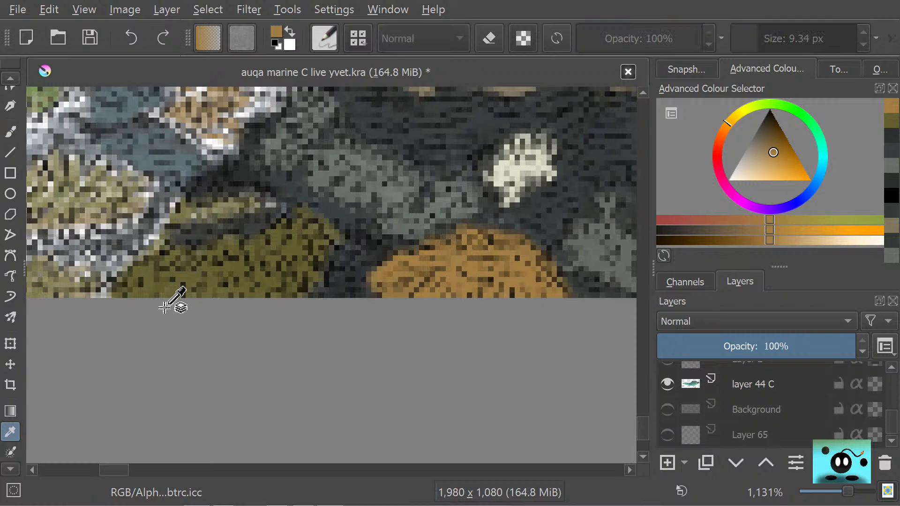
left_click(185, 290)
left_click(11, 132)
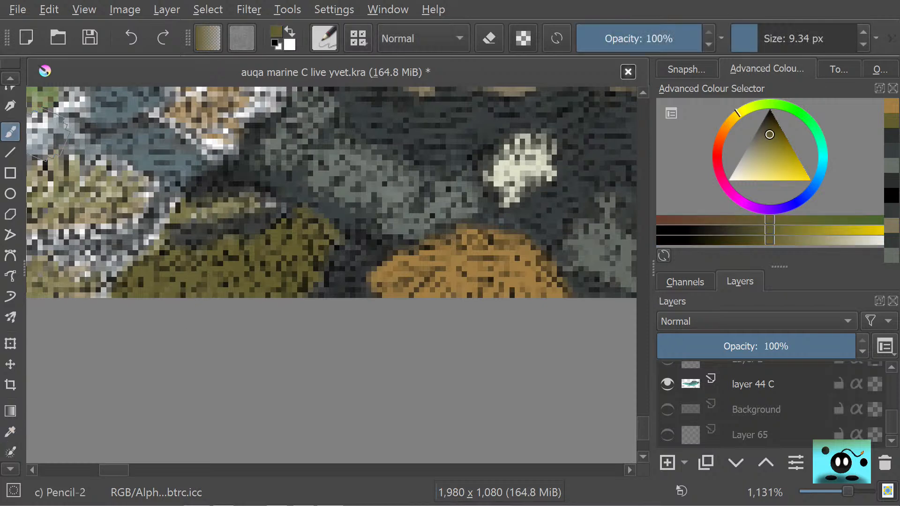
mouse_move(318, 267)
left_mouse_down()
mouse_move(326, 250)
mouse_move(333, 258)
mouse_move(319, 228)
mouse_move(292, 231)
mouse_move(306, 233)
mouse_move(340, 263)
left_mouse_up()
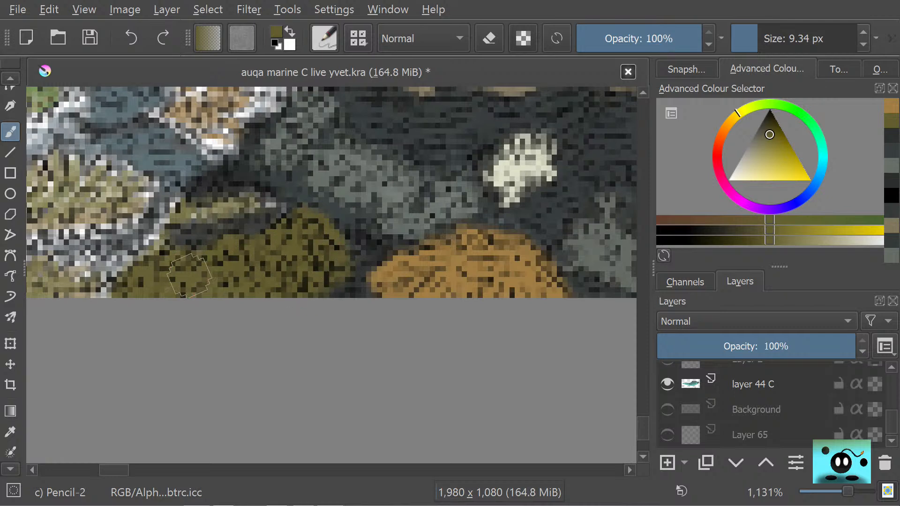
Step: Sample olive from the thin streak above the large olive rock and paint the streak into a solid oval
left_click(10, 432)
left_click(232, 217)
key("b")
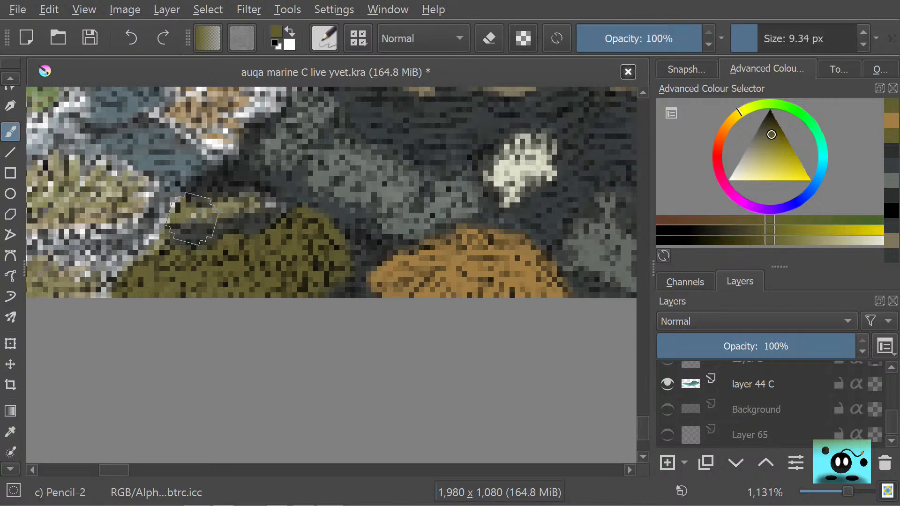
mouse_move(185, 210)
left_mouse_down()
mouse_move(188, 192)
mouse_move(218, 202)
mouse_move(247, 198)
mouse_move(175, 217)
left_mouse_up()
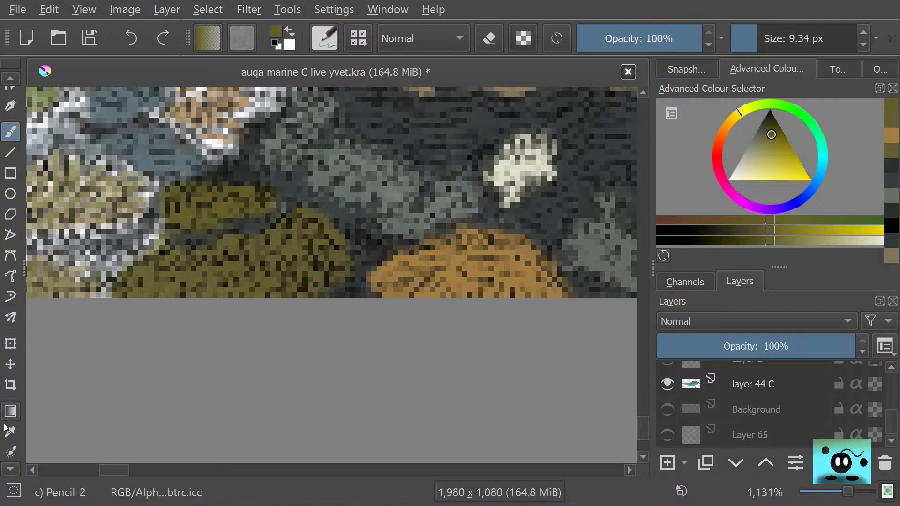
Step: Sample dark slate beside the small olive oval and paint over the blue-grey areas above it and around the white-edged tan patch
left_click(6, 430)
left_click(291, 202)
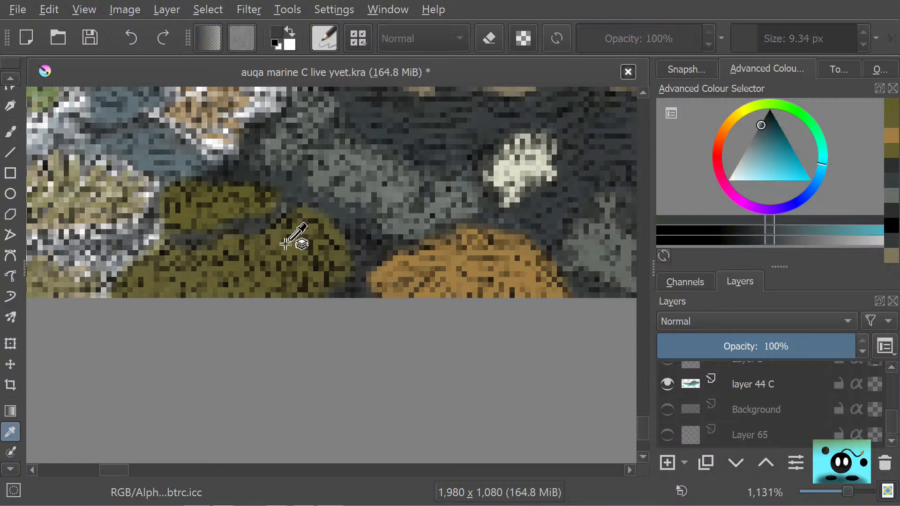
left_click(11, 132)
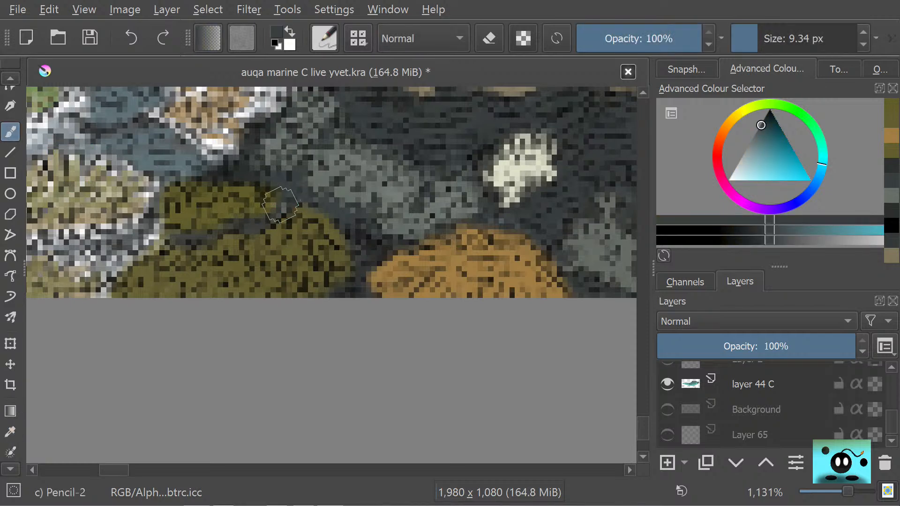
left_click_drag(281, 201, 275, 165)
mouse_move(207, 168)
left_mouse_down()
mouse_move(147, 135)
mouse_move(158, 132)
mouse_move(167, 156)
mouse_move(153, 158)
mouse_move(120, 135)
mouse_move(116, 122)
mouse_move(150, 132)
mouse_move(135, 121)
left_mouse_up()
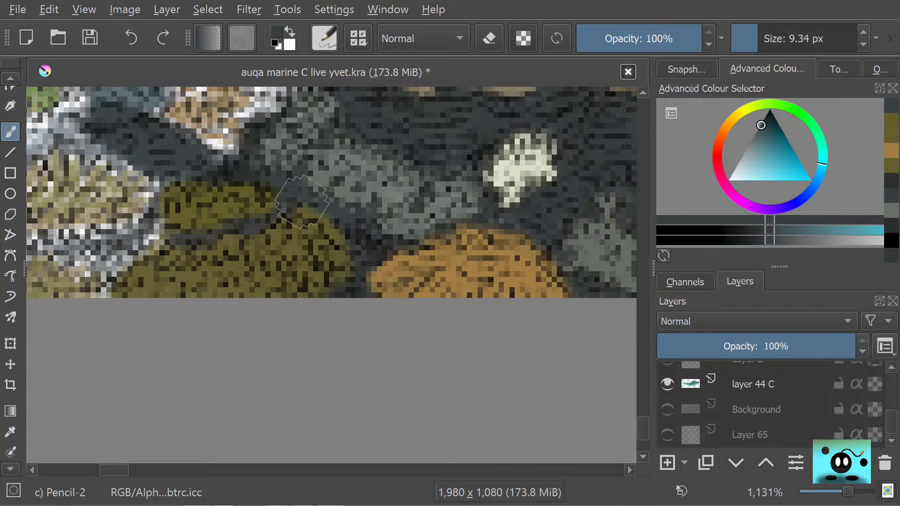
scroll(645, 416, "up", 5)
left_click_drag(645, 420, 646, 418)
mouse_move(136, 260)
left_mouse_down()
mouse_move(157, 256)
mouse_move(117, 278)
mouse_move(113, 265)
mouse_move(100, 273)
mouse_move(105, 256)
mouse_move(65, 296)
mouse_move(88, 308)
mouse_move(97, 292)
mouse_move(151, 334)
mouse_move(132, 313)
mouse_move(151, 233)
mouse_move(164, 215)
mouse_move(167, 233)
mouse_move(181, 235)
mouse_move(195, 206)
mouse_move(223, 190)
mouse_move(205, 187)
mouse_move(222, 189)
mouse_move(167, 203)
left_mouse_up()
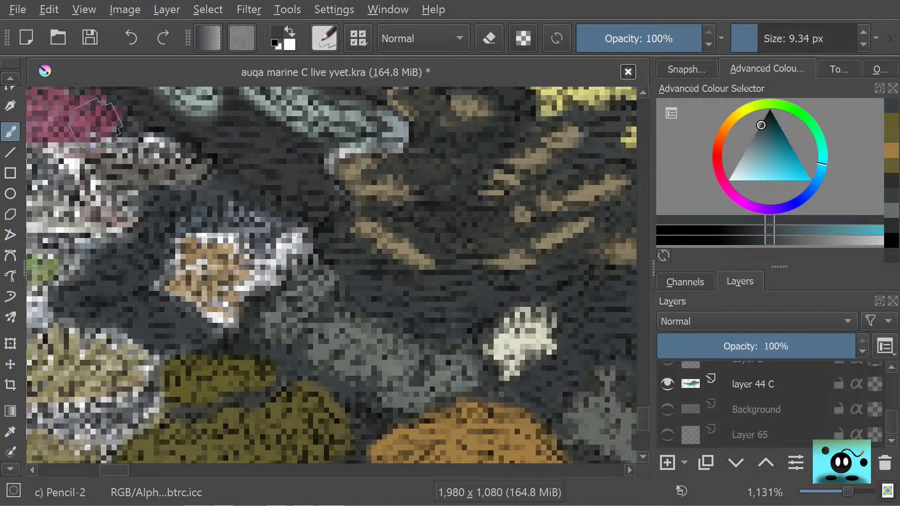
Step: Examine the recoloured seabed at a wider view, toggling the Background layer's visibility, and inspect the speckled rocks below the magenta coral
scroll(400, 276, "down", 1)
scroll(317, 195, "down", 1)
scroll(317, 195, "down", 4)
scroll(300, 92, "up", 1)
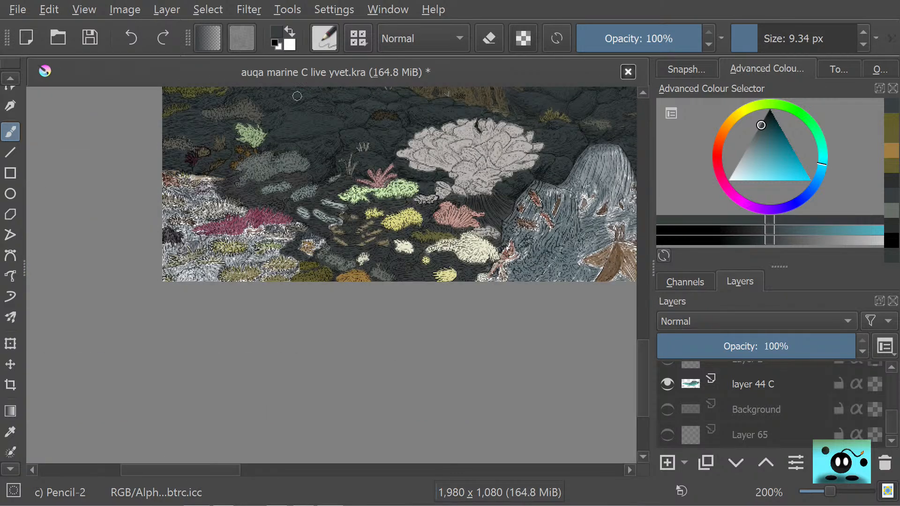
left_click(663, 408)
left_click(663, 408)
scroll(380, 172, "up", 1)
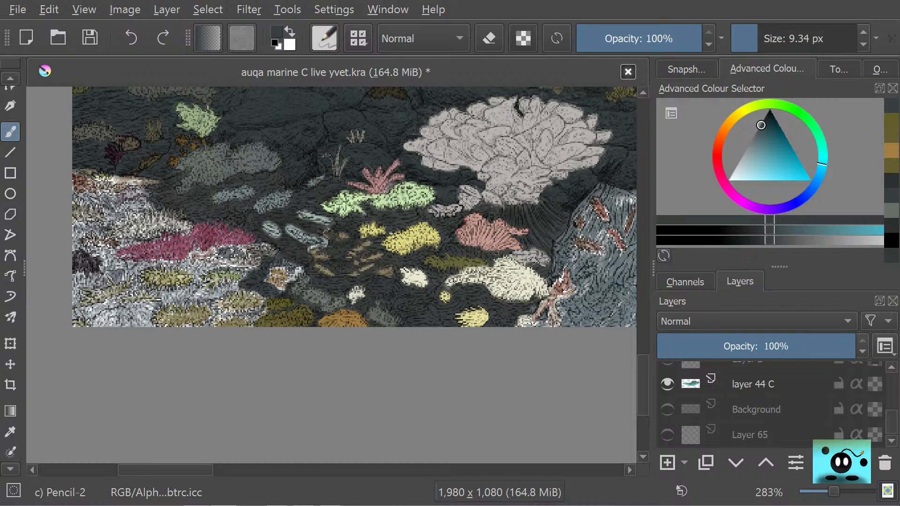
scroll(235, 274, "up", 4)
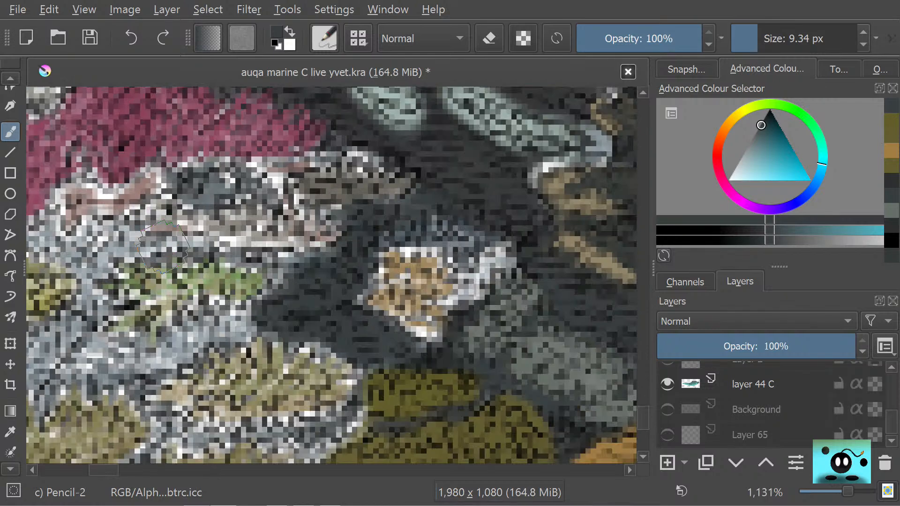
Step: Sample orange-brown from the white-edged tan patch and paint the patch into a solid orange-brown rock
left_click(10, 432)
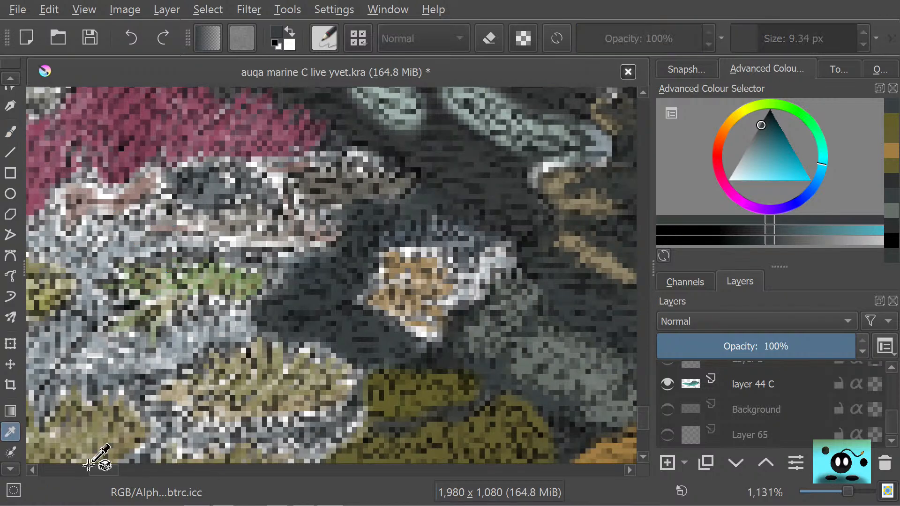
left_click_drag(94, 471, 102, 470)
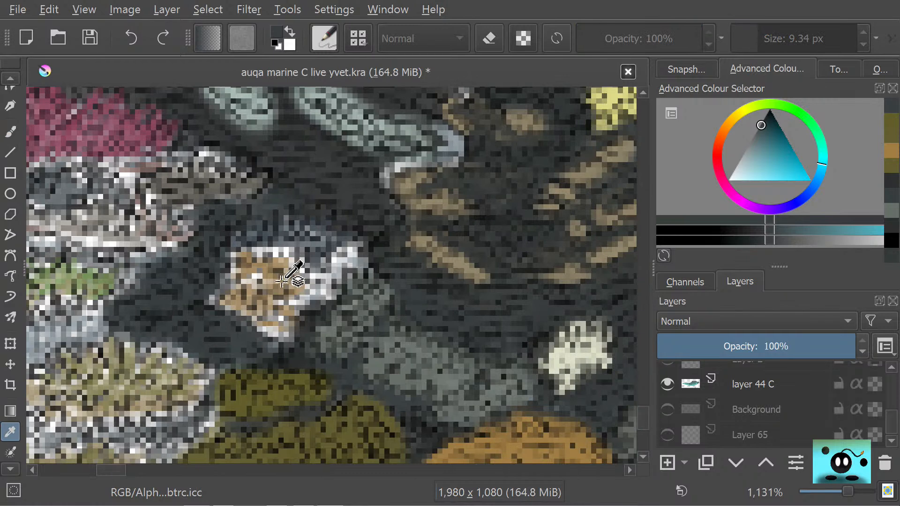
left_click(279, 294)
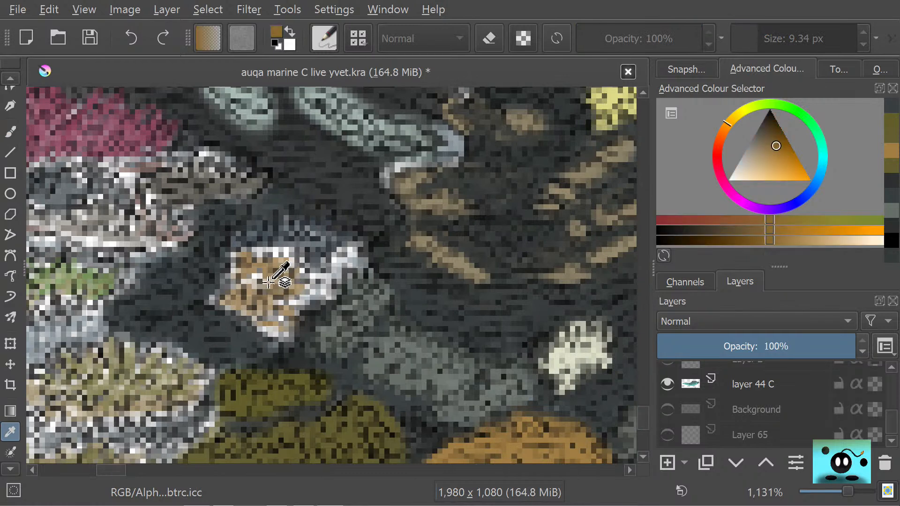
left_click(11, 133)
mouse_move(280, 331)
left_mouse_down()
mouse_move(216, 297)
mouse_move(280, 327)
mouse_move(240, 277)
mouse_move(269, 282)
mouse_move(267, 263)
mouse_move(283, 269)
mouse_move(281, 261)
mouse_move(294, 288)
mouse_move(286, 333)
mouse_move(287, 308)
mouse_move(321, 293)
mouse_move(272, 300)
left_mouse_up()
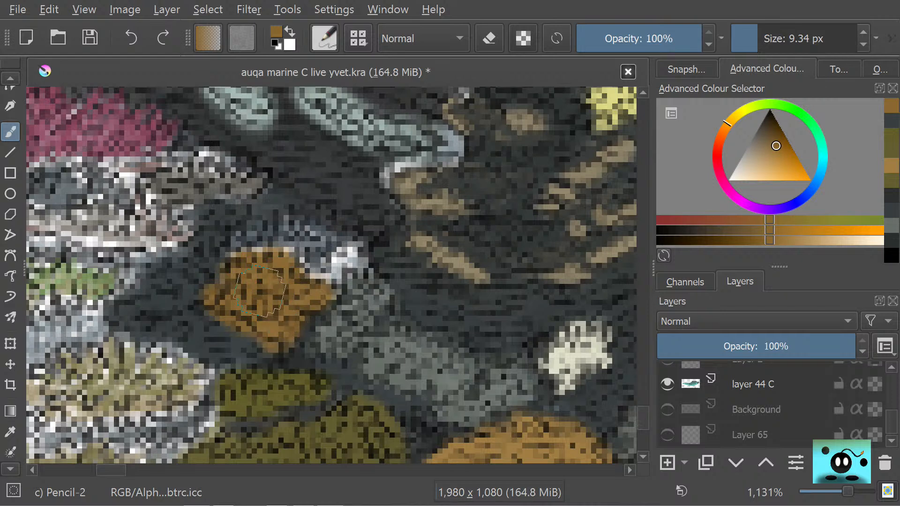
Step: Try to cover the blue-grey speckles above the orange-brown rock with a sampled dark navy, and undo the stroke
left_click(9, 432)
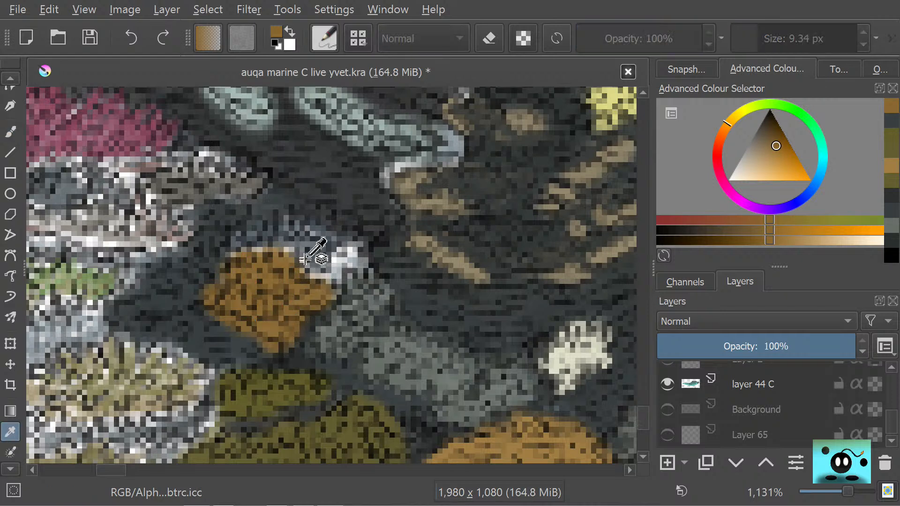
left_click(301, 245)
key("b")
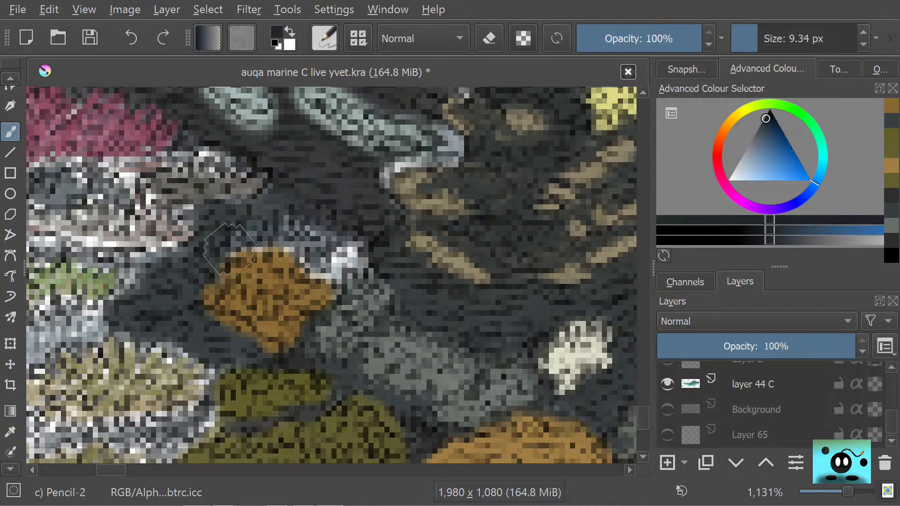
mouse_move(228, 249)
left_mouse_down()
mouse_move(272, 232)
mouse_move(307, 252)
mouse_move(291, 237)
left_mouse_up()
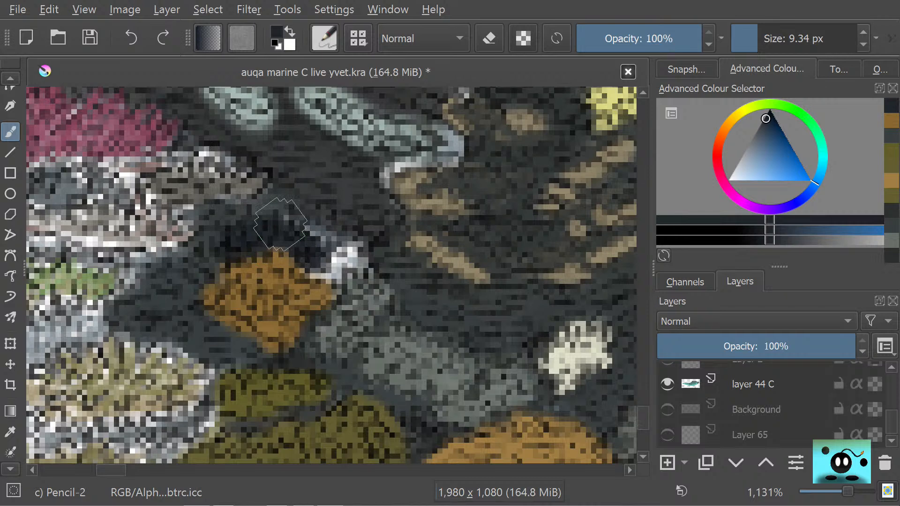
key("ctrl+z")
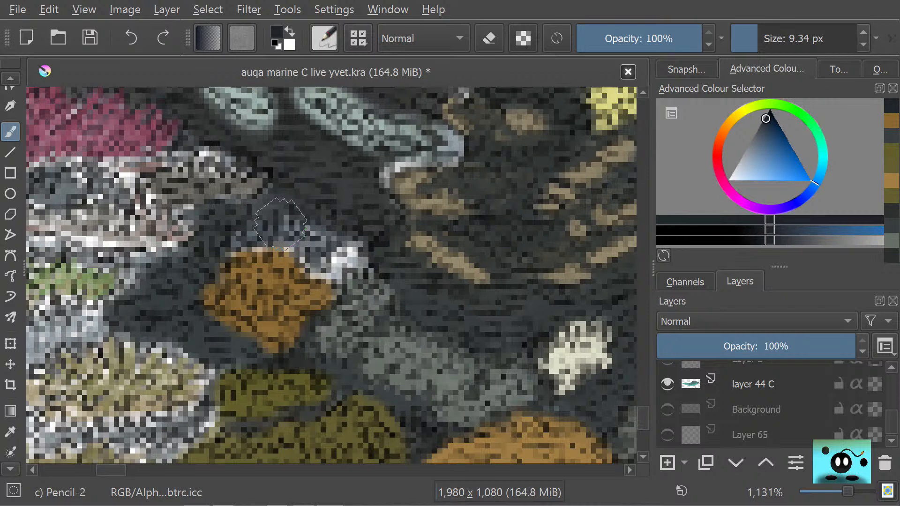
Step: Sample brown from the orange-brown rock and extend the rock upward over the blue-grey and white speckles
key("p")
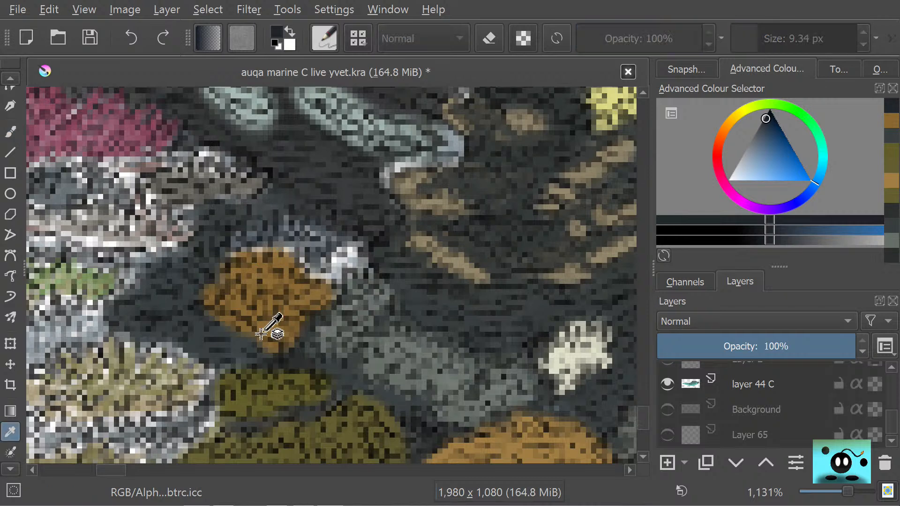
left_click(319, 303)
left_click(13, 132)
mouse_move(240, 238)
left_mouse_down()
mouse_move(258, 246)
mouse_move(232, 255)
mouse_move(256, 235)
mouse_move(286, 252)
mouse_move(303, 248)
mouse_move(299, 223)
mouse_move(350, 255)
mouse_move(341, 237)
mouse_move(353, 261)
mouse_move(332, 271)
mouse_move(328, 288)
mouse_move(316, 267)
mouse_move(284, 287)
mouse_move(277, 235)
mouse_move(251, 232)
mouse_move(223, 256)
left_mouse_up()
Step: Sample dark slate below the orange-brown rock, set the brush size to 2.09 px, and trim the rock's left and lower edges
key("p")
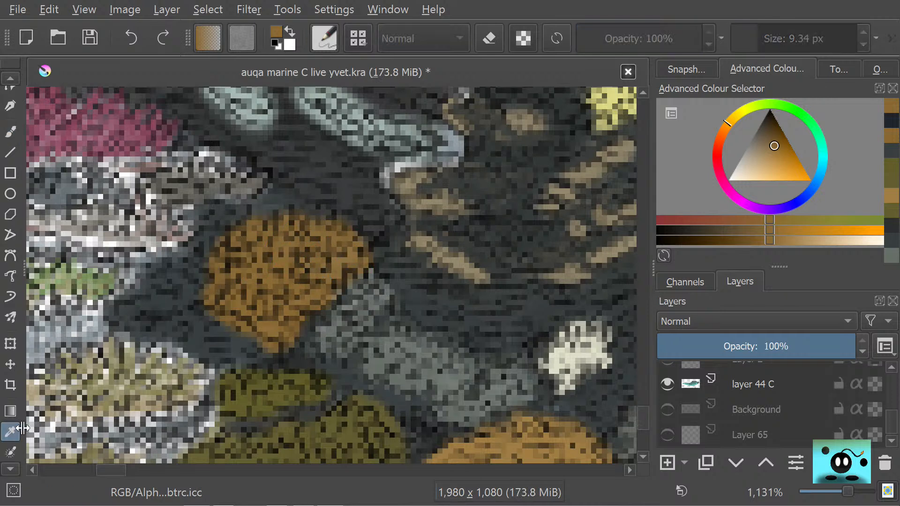
left_click(241, 356)
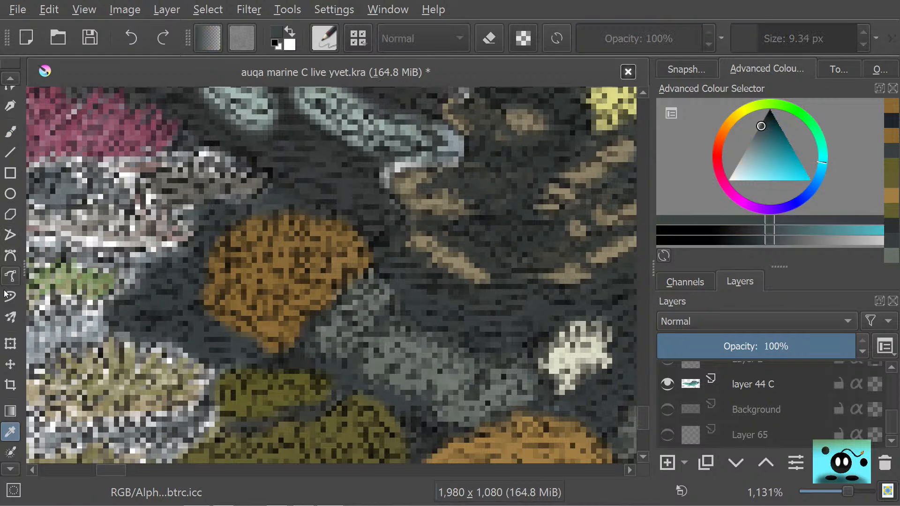
key("b")
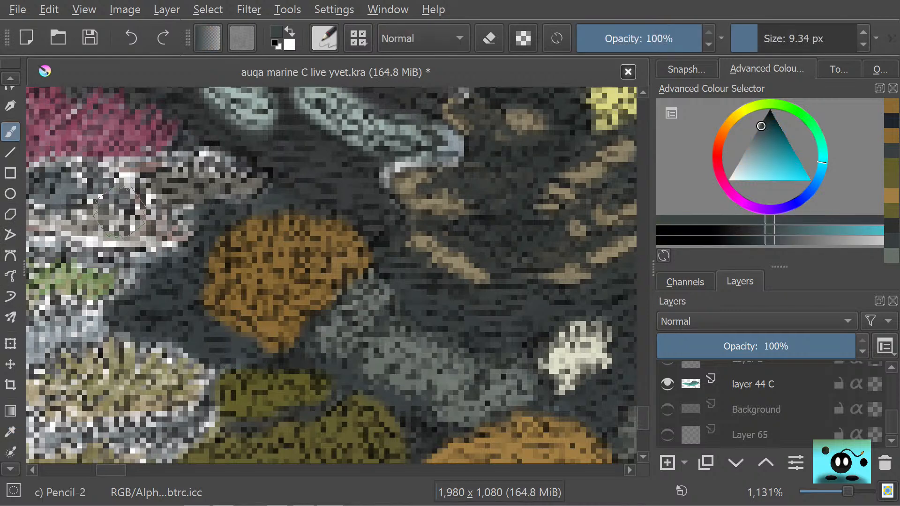
left_click_drag(753, 37, 748, 34)
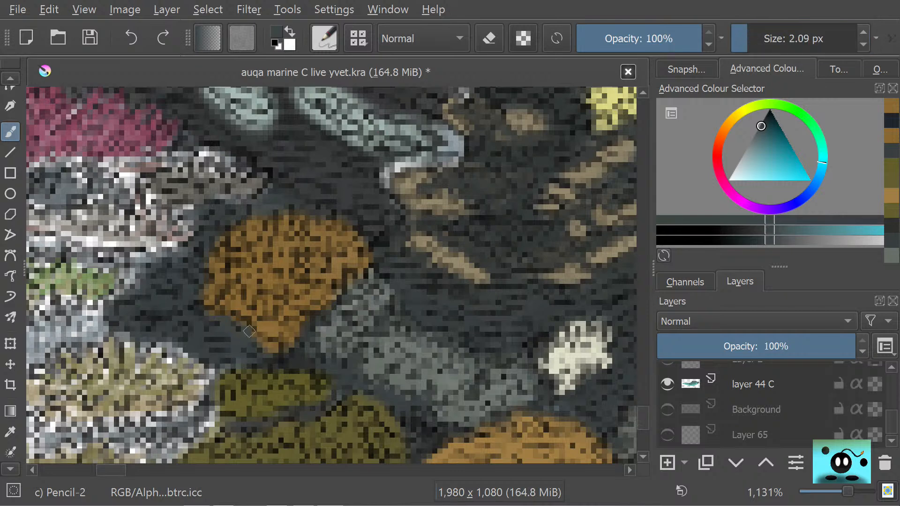
left_click(272, 347)
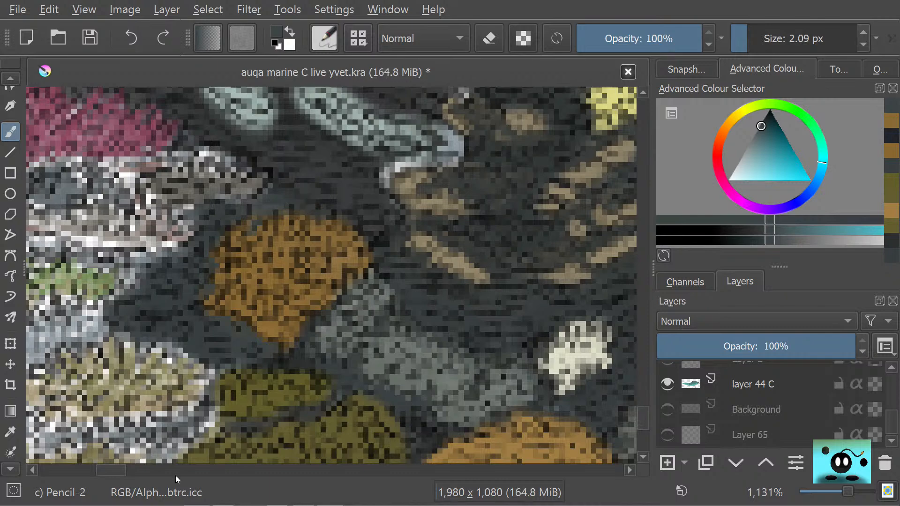
Step: Sample dark slate, set the brush size to 10.37 px, and paint over the grey-white speckles surrounding the tan rock beside the small olive oval
scroll(643, 425, "down", 5)
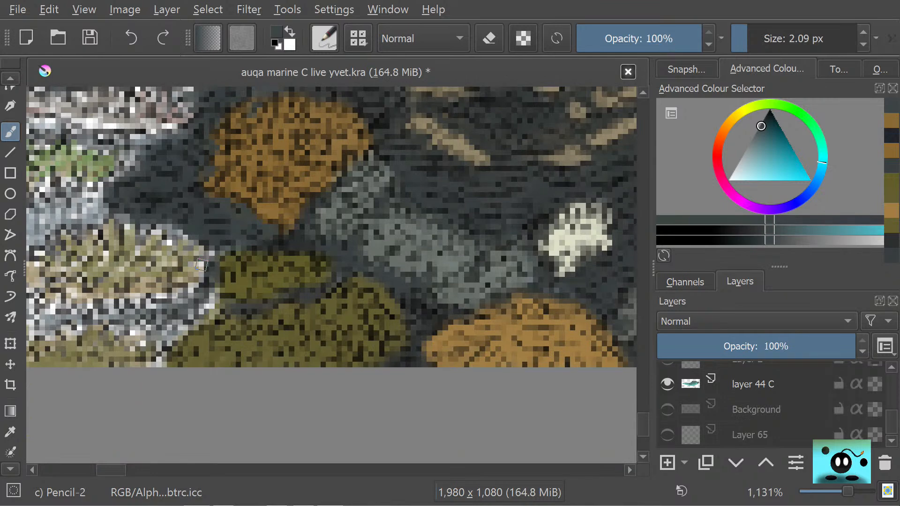
left_click(11, 431)
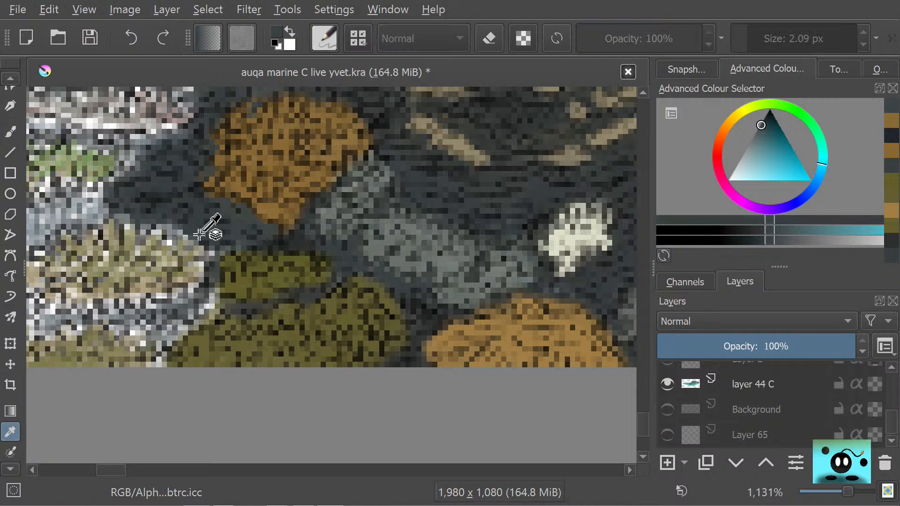
left_click(11, 133)
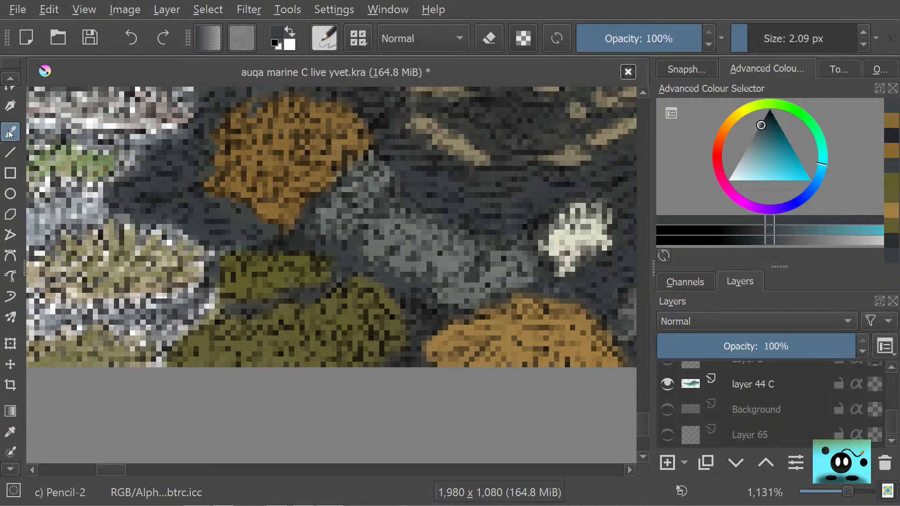
left_click_drag(751, 47, 760, 31)
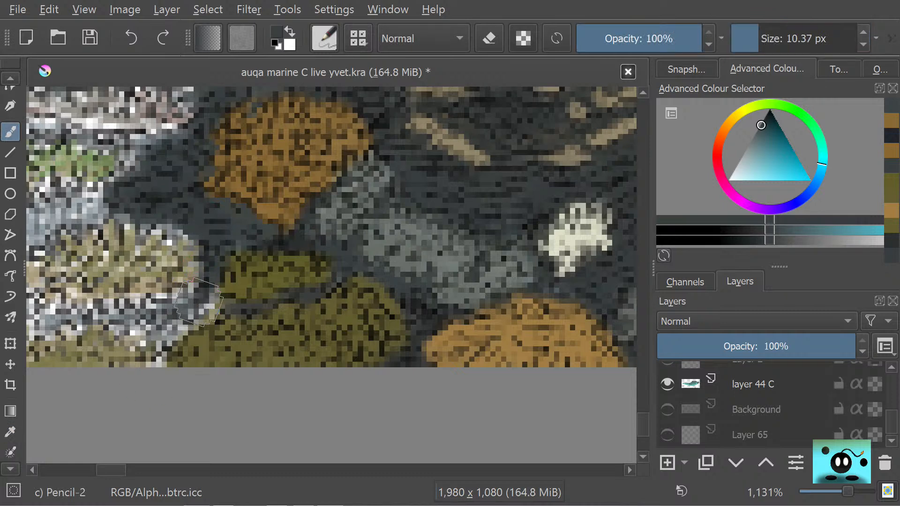
mouse_move(223, 305)
left_mouse_down()
mouse_move(143, 368)
mouse_move(155, 354)
mouse_move(129, 327)
mouse_move(150, 308)
mouse_move(75, 305)
mouse_move(59, 327)
mouse_move(49, 296)
left_mouse_up()
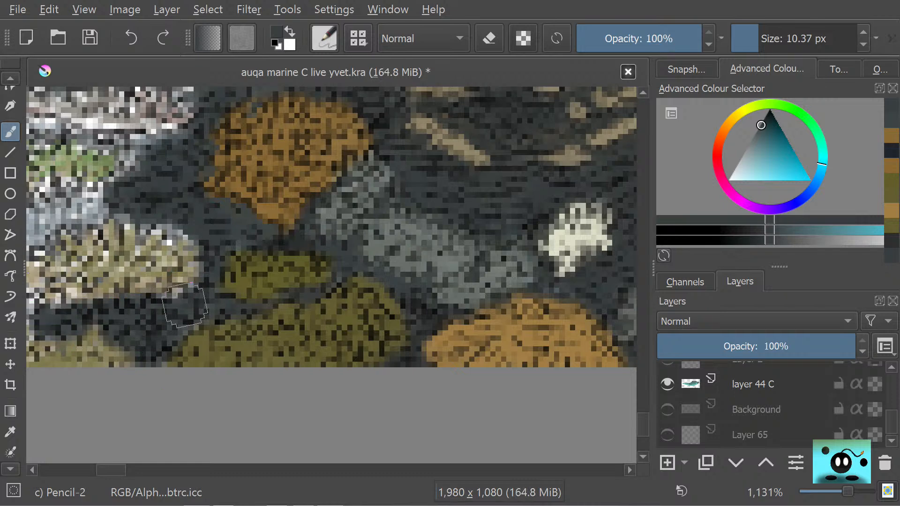
mouse_move(193, 231)
left_mouse_down()
mouse_move(160, 309)
mouse_move(187, 320)
mouse_move(159, 346)
mouse_move(154, 319)
left_mouse_up()
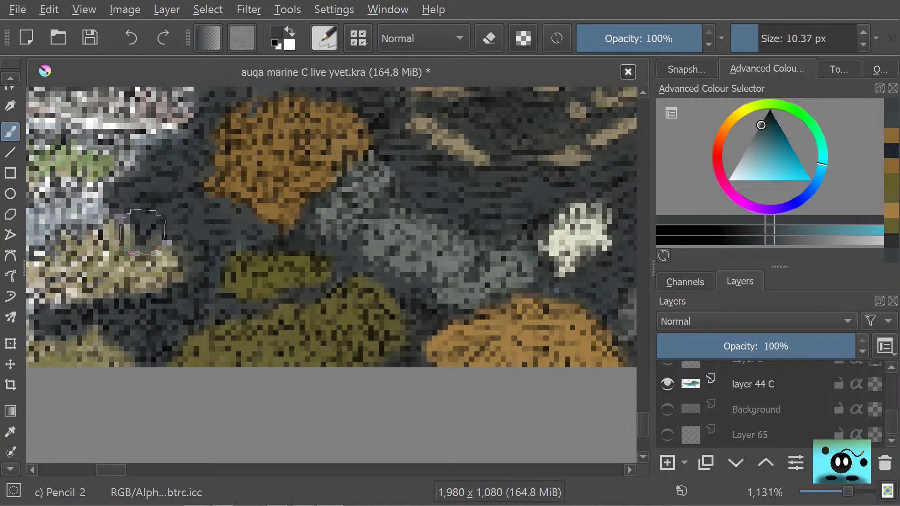
mouse_move(79, 201)
left_mouse_down()
mouse_move(82, 214)
mouse_move(45, 235)
mouse_move(43, 259)
left_mouse_up()
Step: Continue the dark slate leftward over the grey-white speckles between and around the tan and olive rocks along the canvas's lower edge
left_click_drag(116, 469, 96, 469)
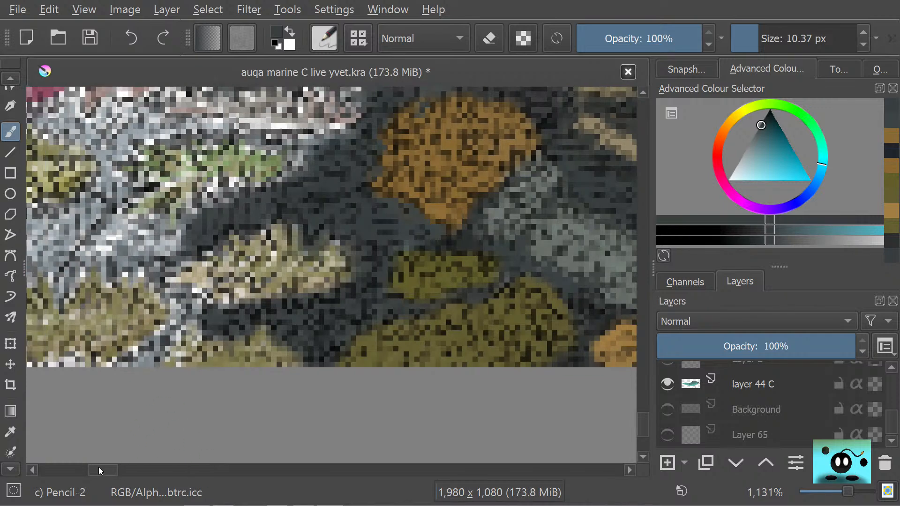
mouse_move(169, 244)
left_mouse_down()
mouse_move(150, 235)
mouse_move(132, 256)
mouse_move(133, 281)
mouse_move(161, 310)
mouse_move(124, 359)
mouse_move(80, 375)
mouse_move(65, 357)
mouse_move(100, 361)
left_mouse_up()
mouse_move(96, 240)
left_mouse_down()
mouse_move(117, 244)
mouse_move(135, 274)
mouse_move(58, 243)
mouse_move(40, 270)
mouse_move(51, 276)
mouse_move(38, 296)
mouse_move(45, 262)
left_mouse_up()
scroll(89, 473, "left", 5)
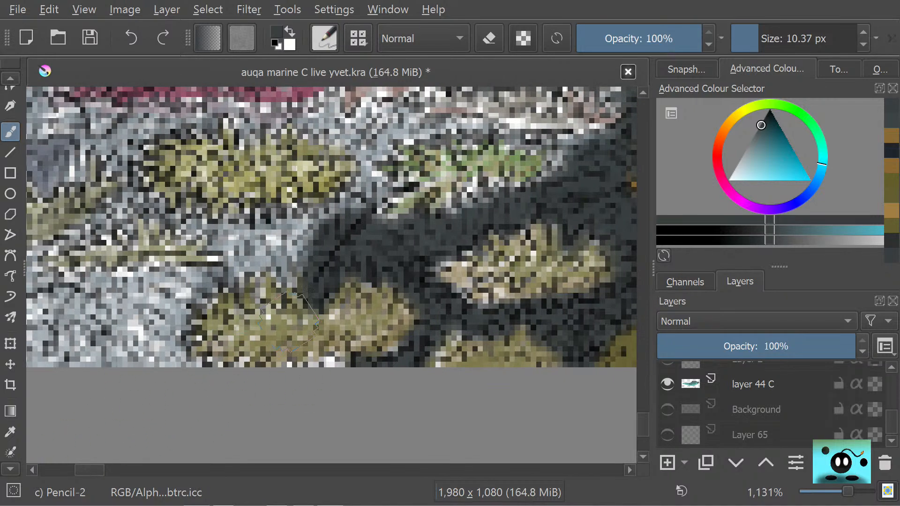
mouse_move(289, 322)
left_mouse_down()
mouse_move(258, 244)
mouse_move(300, 279)
mouse_move(263, 242)
mouse_move(265, 232)
mouse_move(314, 250)
mouse_move(295, 228)
mouse_move(363, 200)
mouse_move(380, 185)
mouse_move(367, 175)
mouse_move(328, 241)
mouse_move(244, 257)
mouse_move(268, 243)
mouse_move(207, 278)
mouse_move(168, 322)
mouse_move(162, 348)
mouse_move(149, 340)
mouse_move(117, 375)
mouse_move(103, 349)
left_mouse_up()
mouse_move(81, 349)
left_mouse_down()
mouse_move(92, 324)
mouse_move(143, 314)
mouse_move(197, 284)
mouse_move(164, 279)
mouse_move(101, 293)
mouse_move(75, 317)
mouse_move(57, 303)
mouse_move(85, 315)
mouse_move(77, 280)
mouse_move(86, 295)
left_mouse_up()
mouse_move(235, 250)
left_mouse_down()
mouse_move(206, 222)
mouse_move(272, 242)
mouse_move(289, 234)
mouse_move(155, 213)
mouse_move(201, 229)
mouse_move(143, 207)
mouse_move(154, 207)
mouse_move(105, 200)
mouse_move(126, 204)
mouse_move(61, 233)
mouse_move(48, 270)
mouse_move(57, 271)
mouse_move(41, 282)
mouse_move(37, 256)
left_mouse_up()
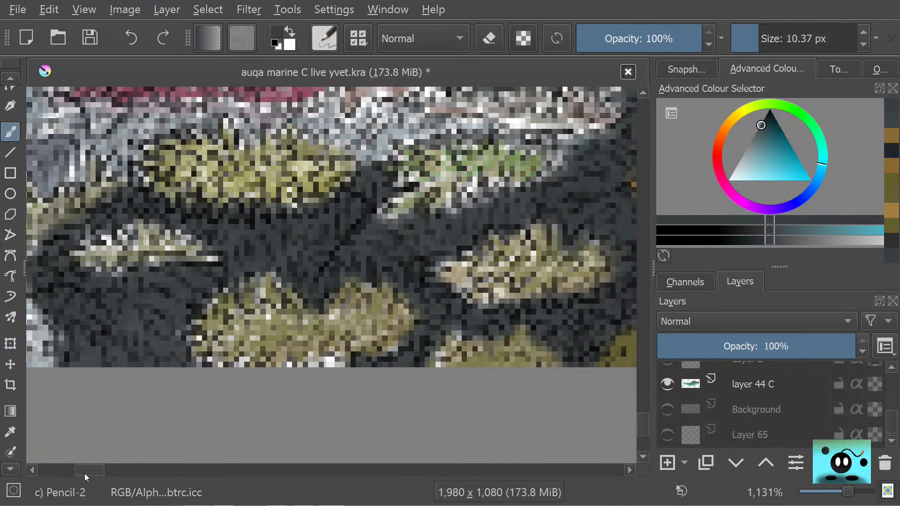
Step: Sample olive from the speckled tan rock beside the small olive oval and paint the rock into a solid olive shape
left_click_drag(85, 475, 94, 474)
left_click(4, 425)
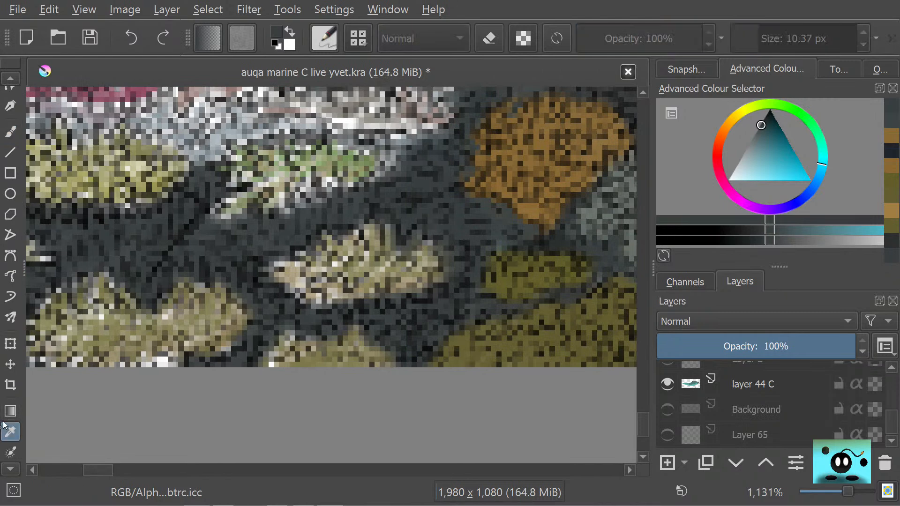
left_click(365, 274)
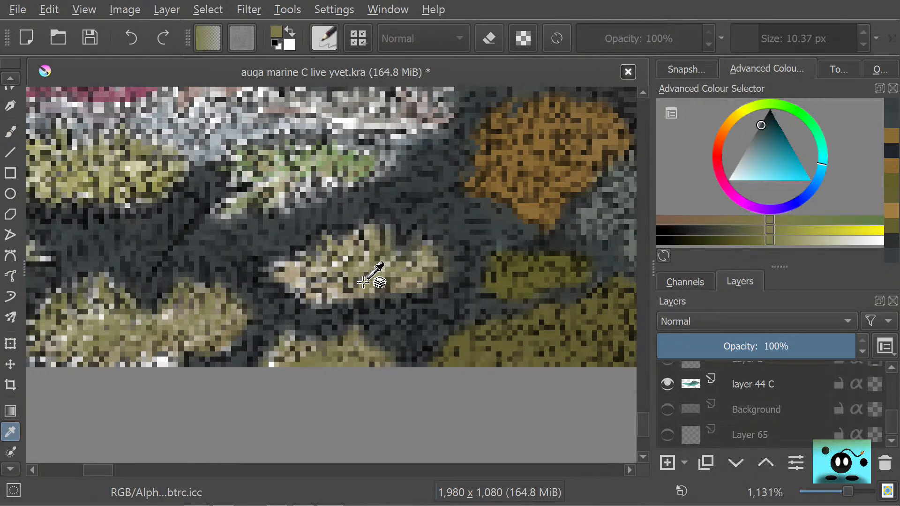
left_click(6, 134)
mouse_move(418, 263)
left_mouse_down()
mouse_move(398, 269)
mouse_move(382, 245)
mouse_move(373, 290)
mouse_move(363, 254)
mouse_move(350, 283)
mouse_move(344, 256)
mouse_move(320, 292)
mouse_move(333, 242)
mouse_move(314, 272)
mouse_move(267, 279)
mouse_move(359, 243)
mouse_move(342, 261)
left_mouse_up()
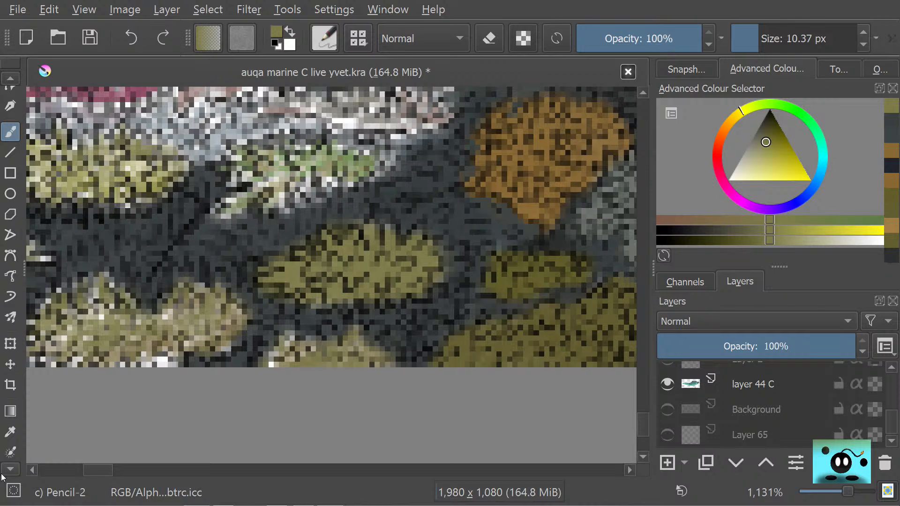
Step: Sample dark slate, set the brush size to 2.09 px, and trim the light olive rock's left end and upper edge, undoing a stray stroke
left_click(9, 432)
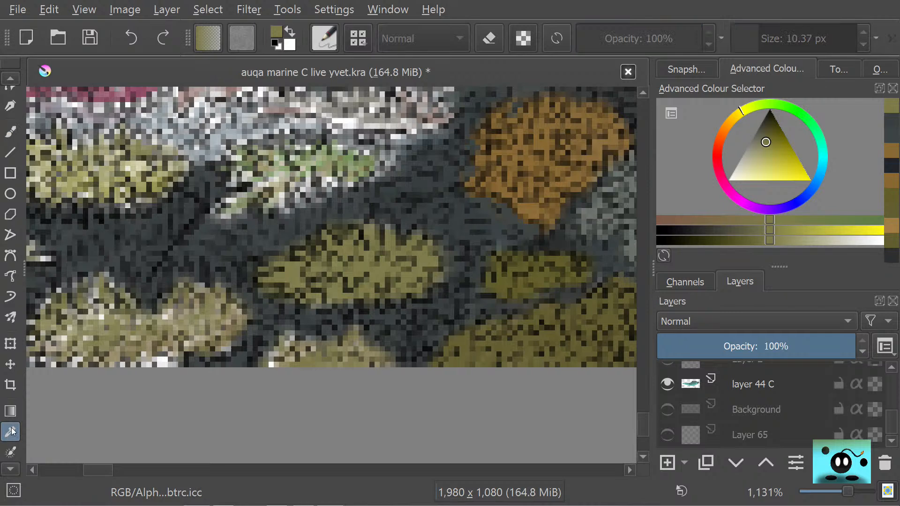
left_click(282, 248)
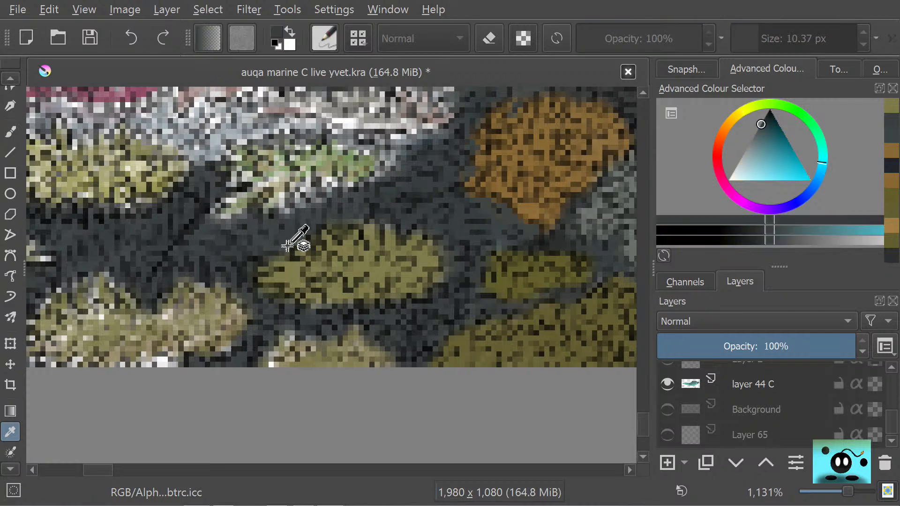
left_click(9, 130)
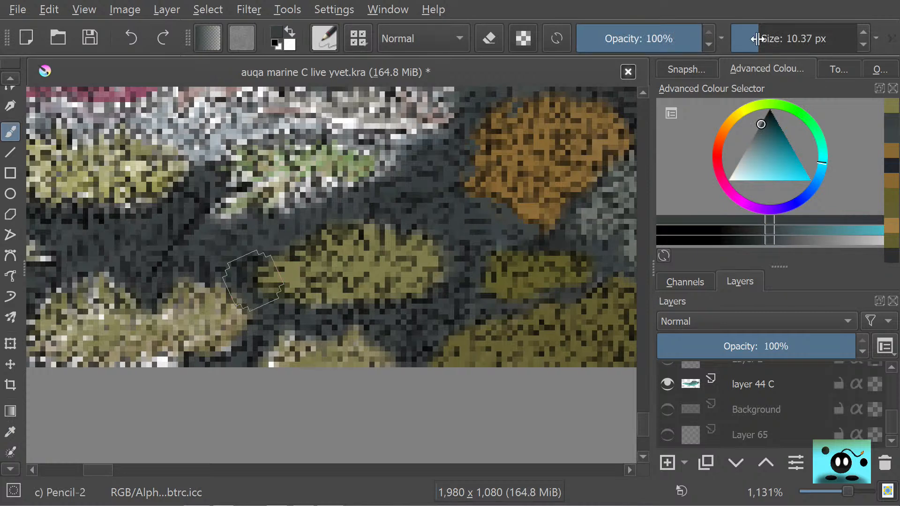
mouse_move(751, 38)
left_mouse_down()
mouse_move(740, 37)
mouse_move(748, 43)
left_mouse_up()
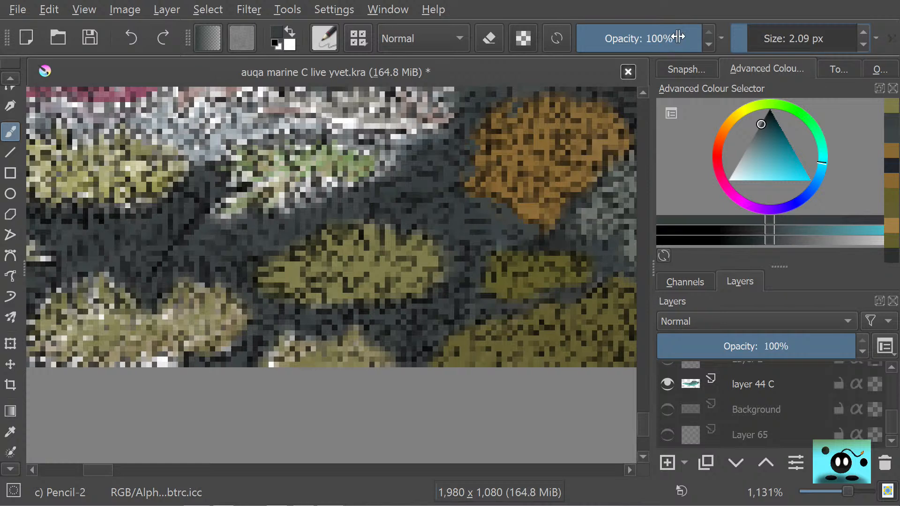
left_click_drag(272, 266, 275, 261)
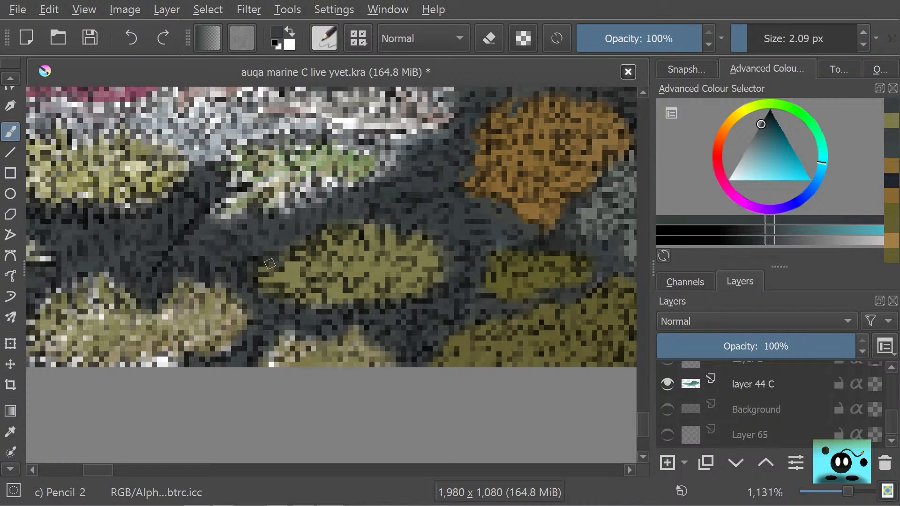
left_click_drag(268, 295, 272, 294)
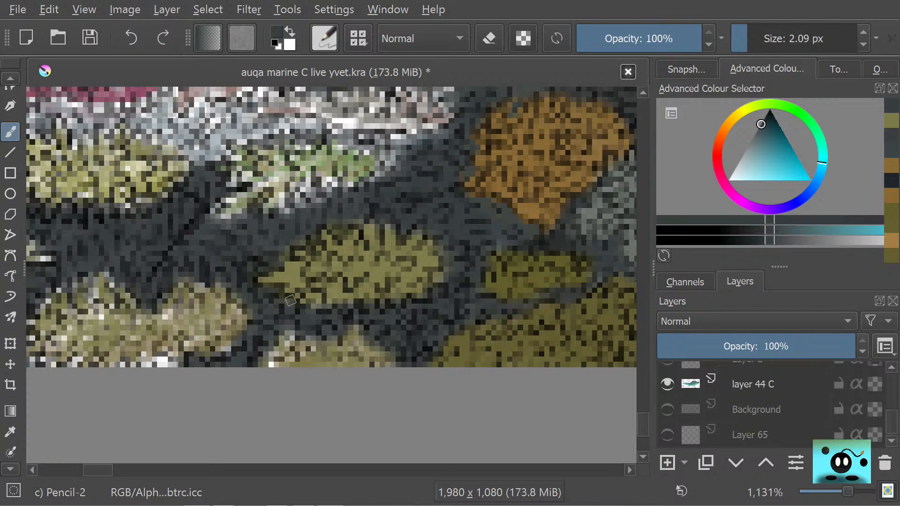
key("ctrl+z")
mouse_move(280, 301)
left_mouse_down()
mouse_move(295, 283)
mouse_move(270, 293)
mouse_move(281, 275)
mouse_move(264, 282)
mouse_move(296, 270)
left_mouse_up()
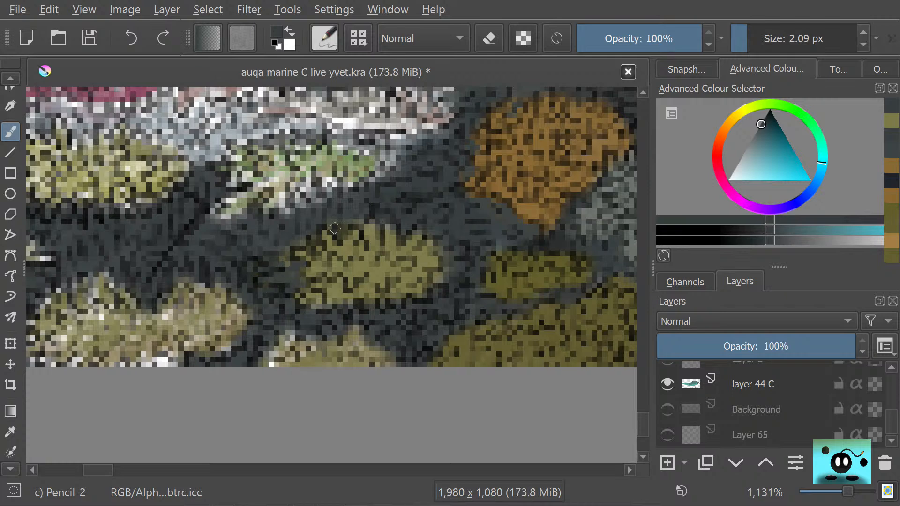
left_click_drag(363, 218, 371, 235)
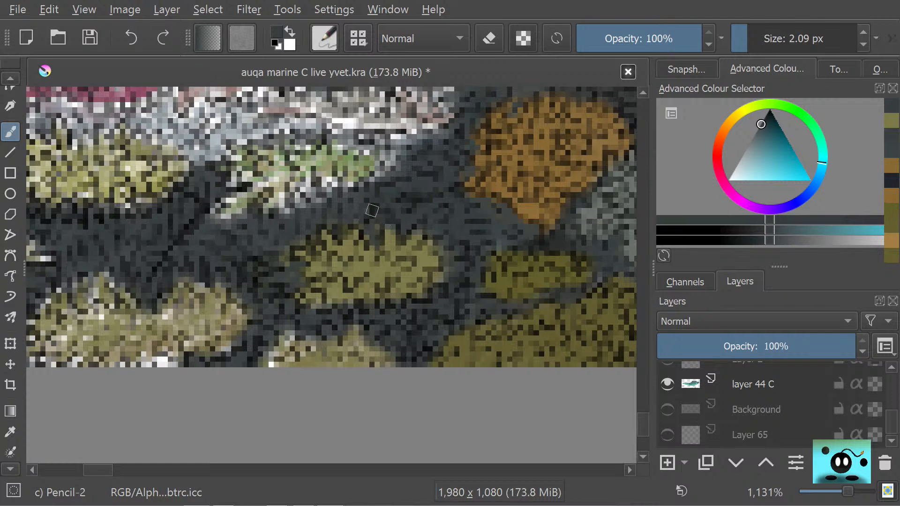
key("p")
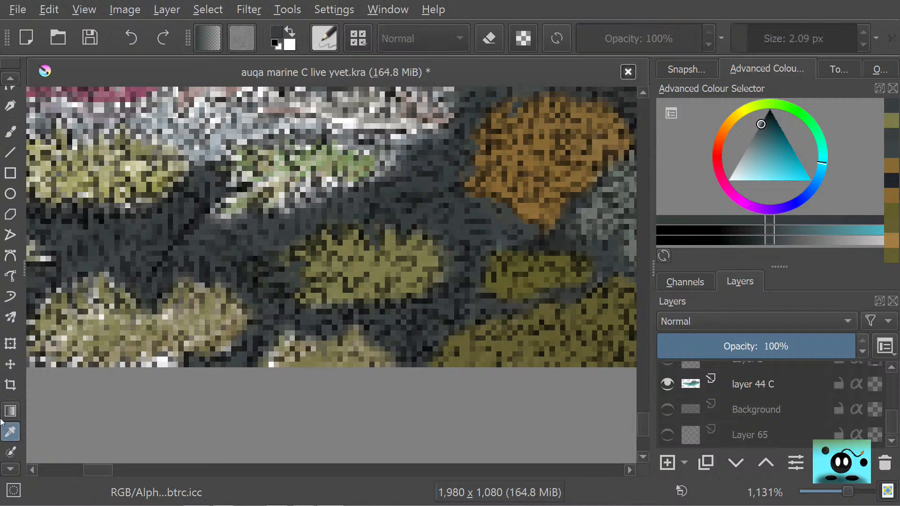
Step: Paint an olive spike on the light olive rock's upper edge with sampled olive, and trim its right end with sampled dark slate
left_click(362, 268)
key("b")
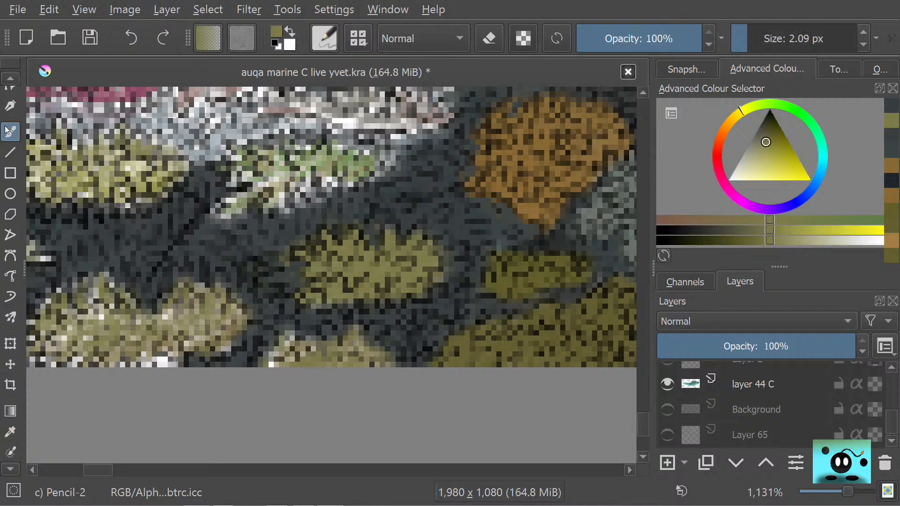
left_click_drag(391, 226, 402, 255)
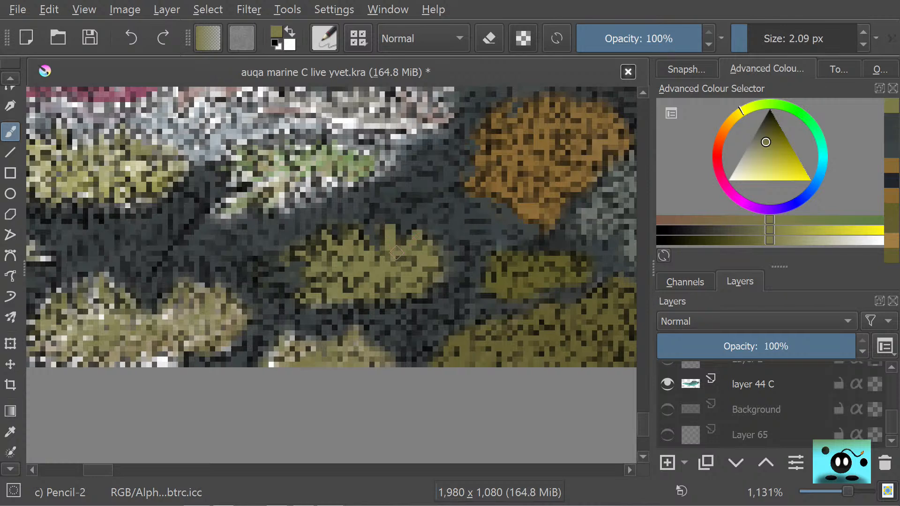
left_click(17, 424)
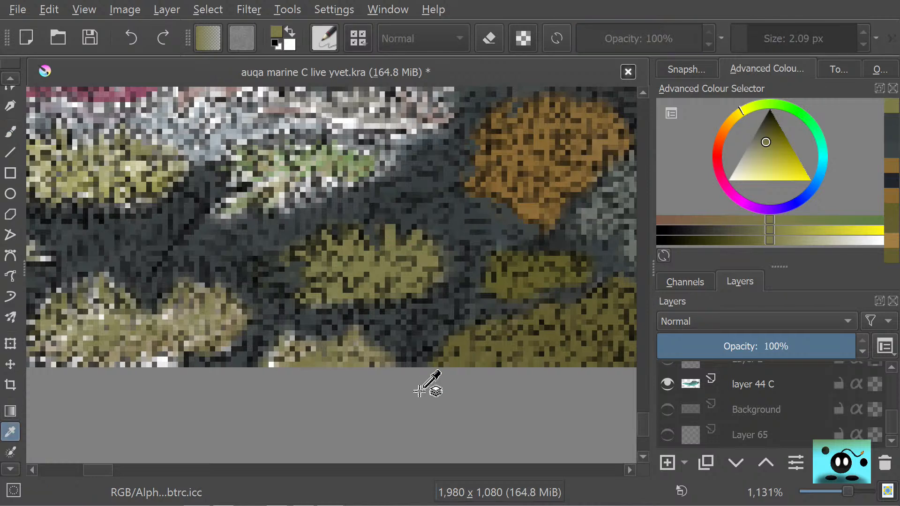
left_click(460, 224)
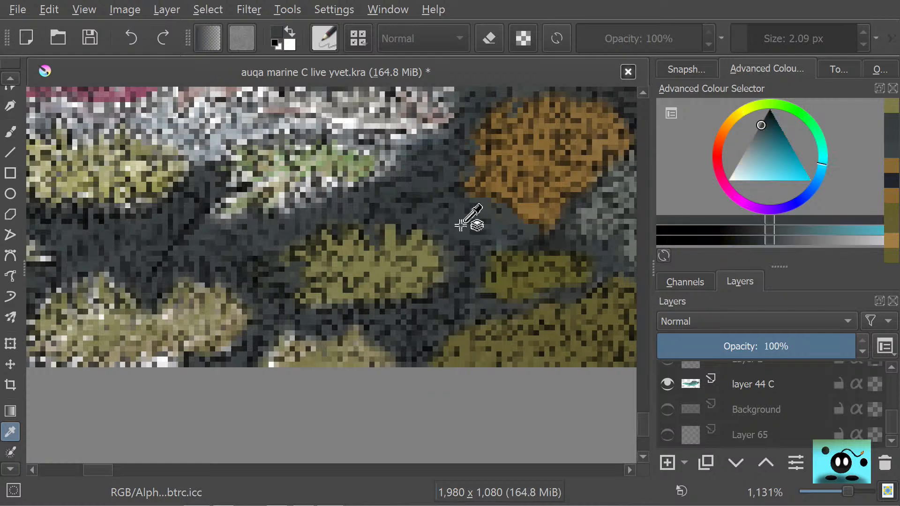
left_click(11, 131)
left_click_drag(435, 285, 456, 259)
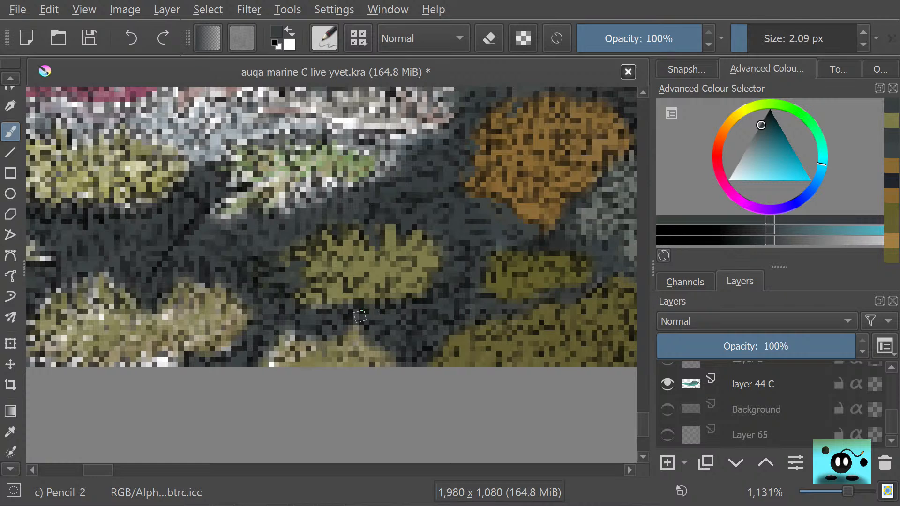
Step: Add sampled olive tips along the light olive rock's lower edge and right end, and carve its upper and left edges with sampled dark slate
key("p")
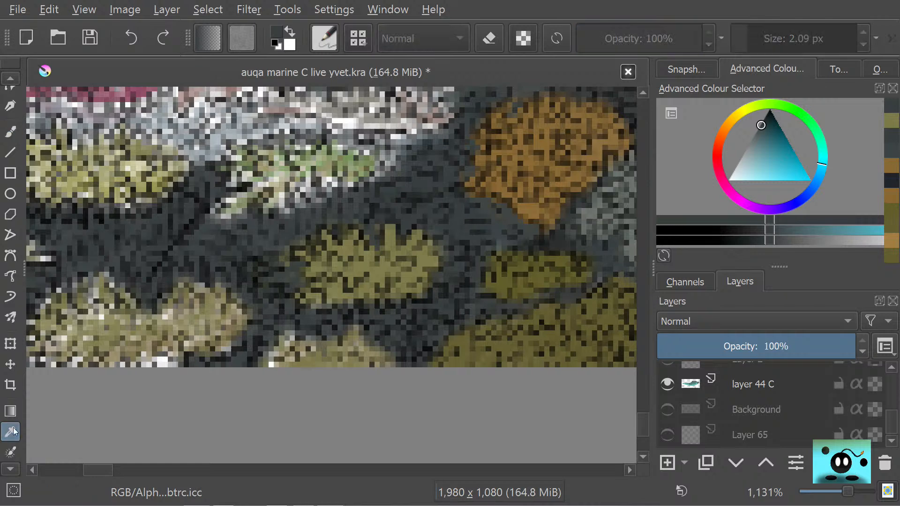
left_click(354, 284)
key("b")
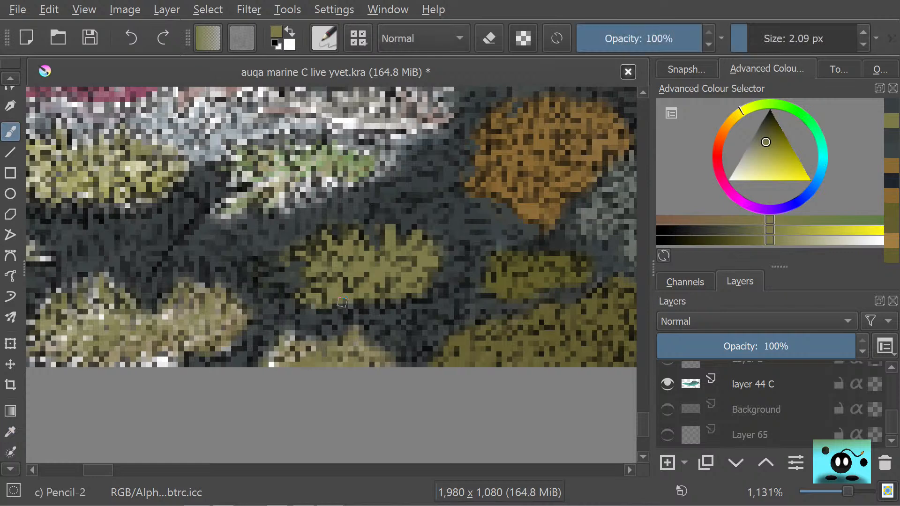
left_click_drag(354, 299, 382, 299)
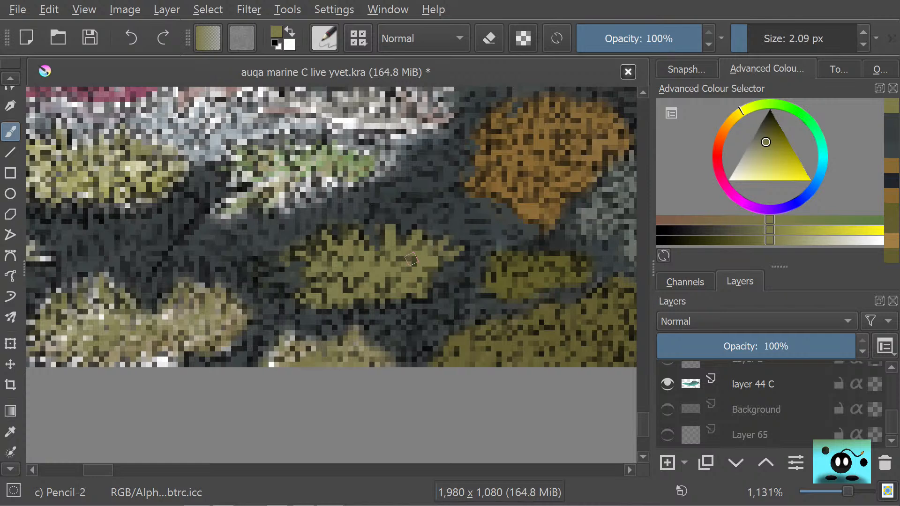
key("p")
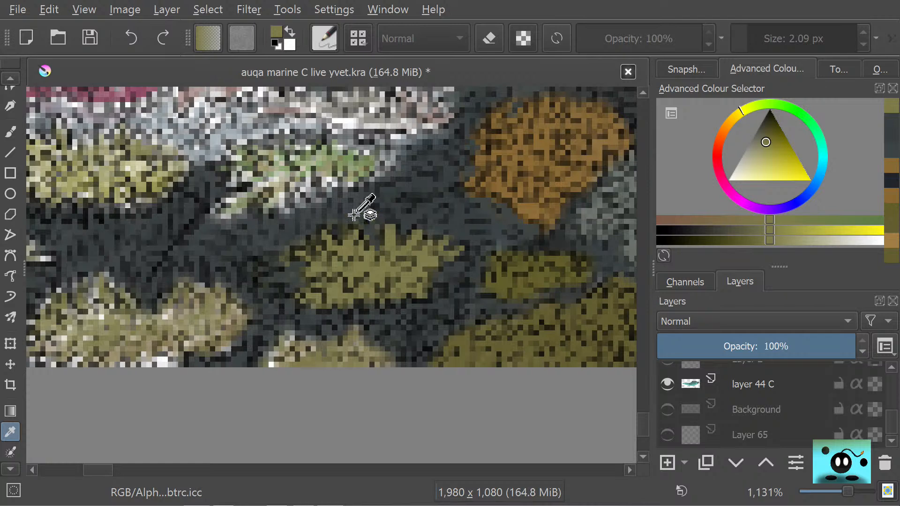
left_click(357, 210)
left_click(14, 132)
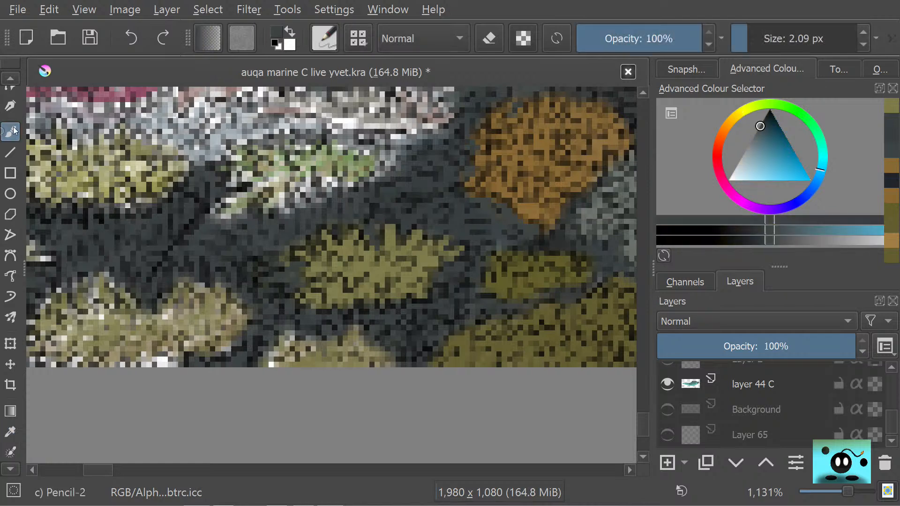
left_click(361, 221)
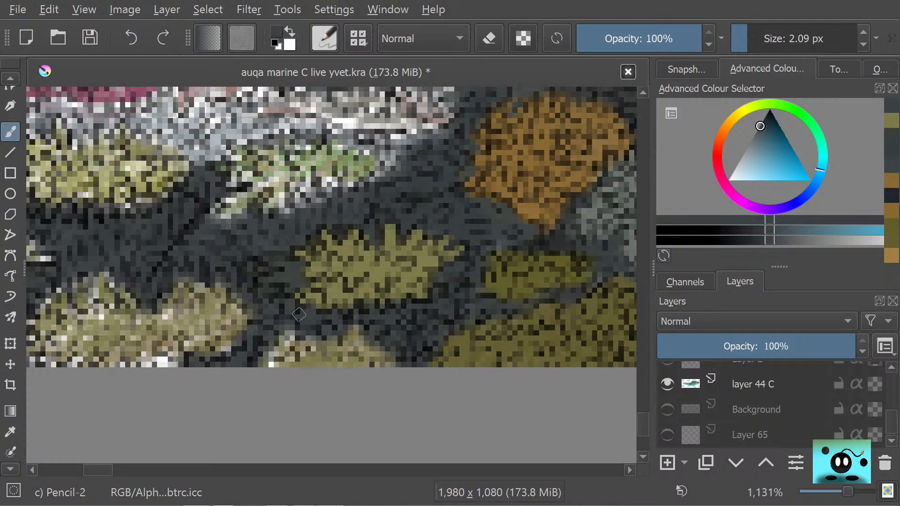
Step: Sample olive and paint the speckled tan rock below the spiky olive rock into a solid olive shape along the canvas's lower edge
scroll(96, 473, "left", 3)
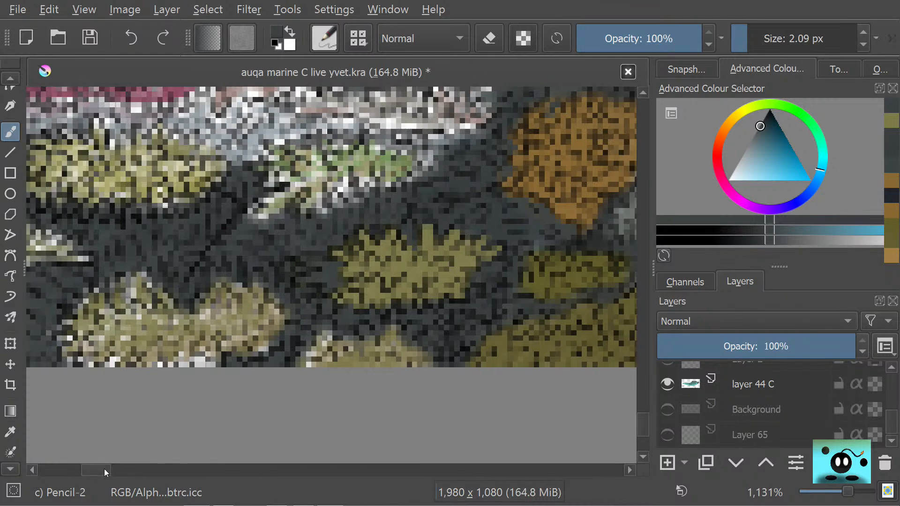
left_click(11, 431)
left_click(354, 370)
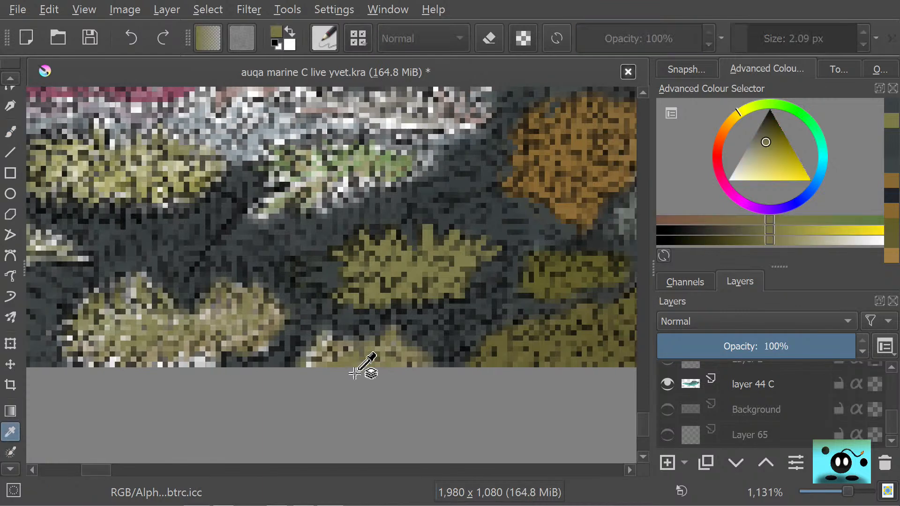
key("b")
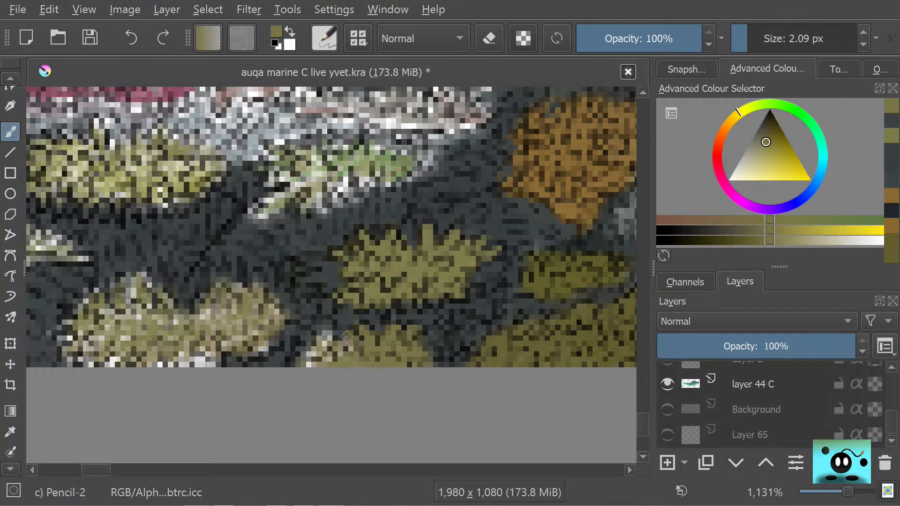
mouse_move(317, 349)
left_mouse_down()
mouse_move(316, 363)
mouse_move(301, 363)
left_mouse_up()
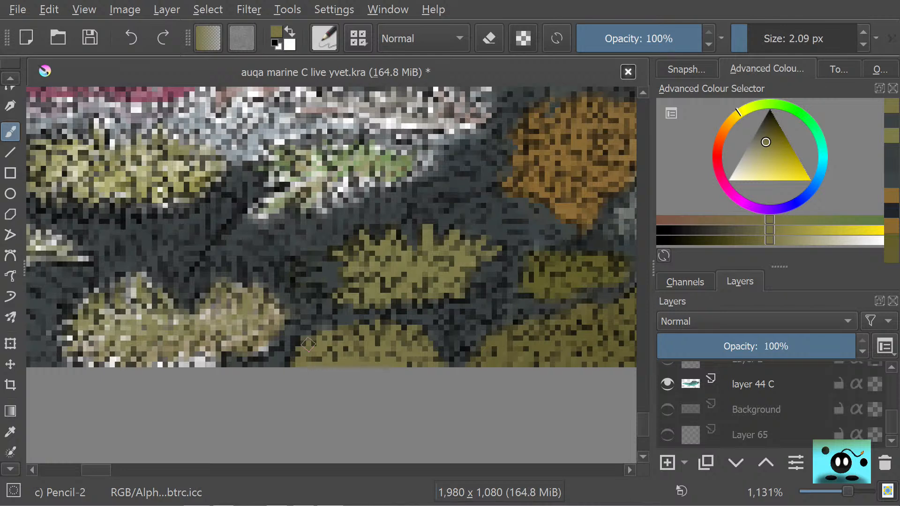
Step: Sample dark slate and carve notches into the upper edge of the newly painted olive rock at the canvas's lower edge
scroll(100, 472, "left", 2)
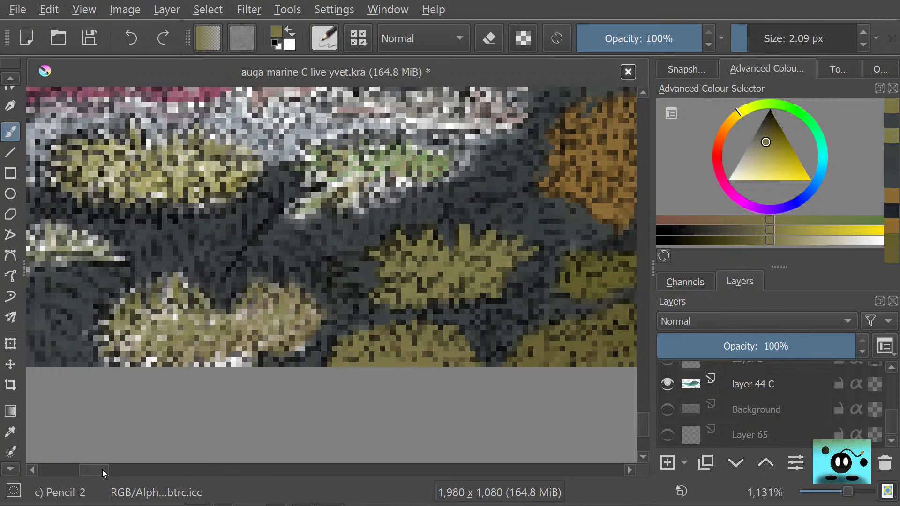
left_click(10, 432)
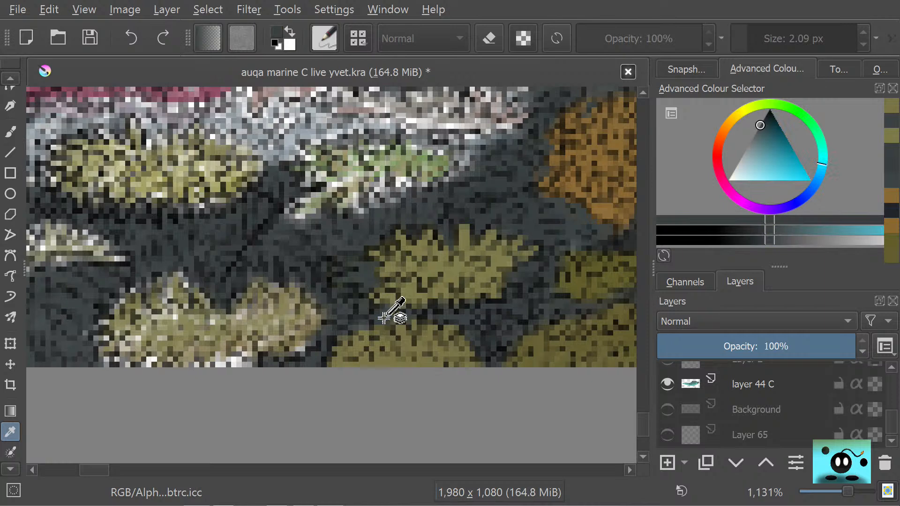
left_click(11, 131)
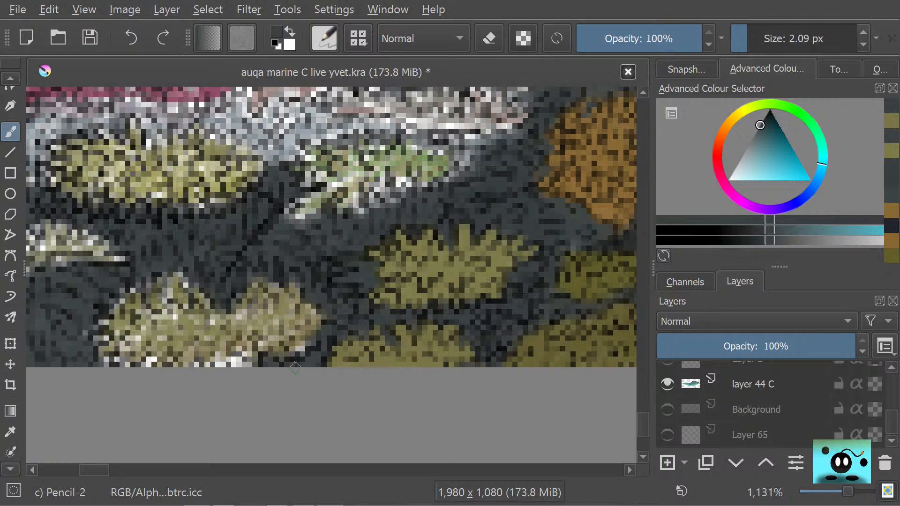
Step: Sample brownish olive, set the brush size to 10.37 px, and paint the double-humped speckled tan rock into a solid shape
left_click(10, 432)
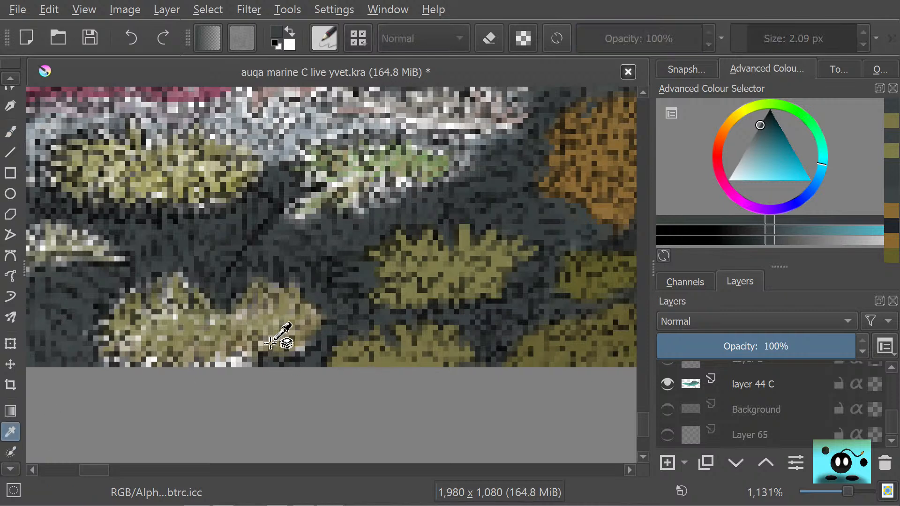
left_click(269, 325)
key("b")
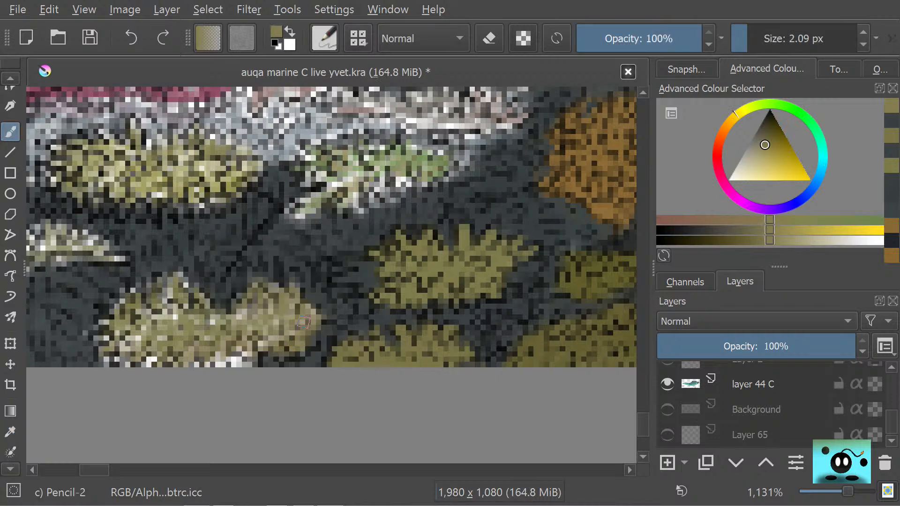
left_click_drag(745, 32, 762, 32)
mouse_move(288, 322)
left_mouse_down()
mouse_move(287, 299)
mouse_move(298, 320)
mouse_move(276, 308)
mouse_move(277, 322)
mouse_move(243, 326)
mouse_move(239, 313)
mouse_move(255, 325)
mouse_move(255, 299)
mouse_move(235, 325)
mouse_move(184, 331)
mouse_move(196, 324)
mouse_move(183, 303)
mouse_move(174, 355)
mouse_move(138, 328)
mouse_move(139, 351)
mouse_move(127, 320)
mouse_move(118, 330)
mouse_move(124, 297)
mouse_move(117, 329)
mouse_move(119, 313)
mouse_move(103, 331)
mouse_move(118, 328)
mouse_move(121, 302)
mouse_move(107, 328)
mouse_move(127, 345)
mouse_move(139, 316)
mouse_move(145, 340)
mouse_move(202, 335)
mouse_move(240, 346)
mouse_move(231, 329)
mouse_move(273, 316)
left_mouse_up()
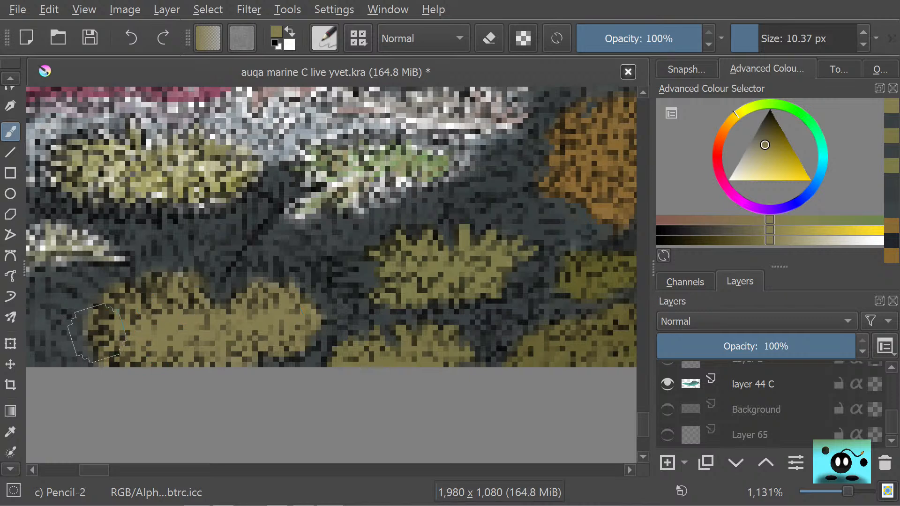
left_click_drag(184, 288, 258, 328)
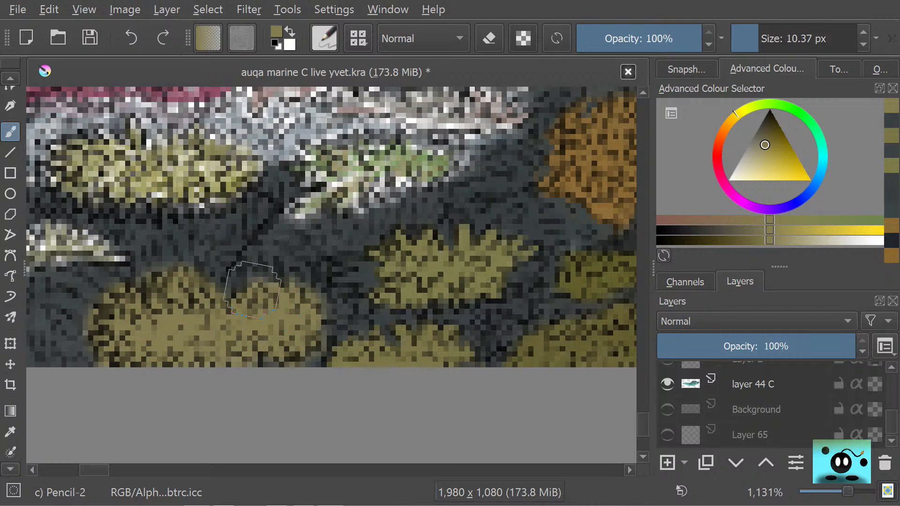
Step: Sample dark slate, set the brush size to 2.48 px, and trim the left hump along the double-humped rock's upper edge
left_click(10, 432)
left_click(70, 348)
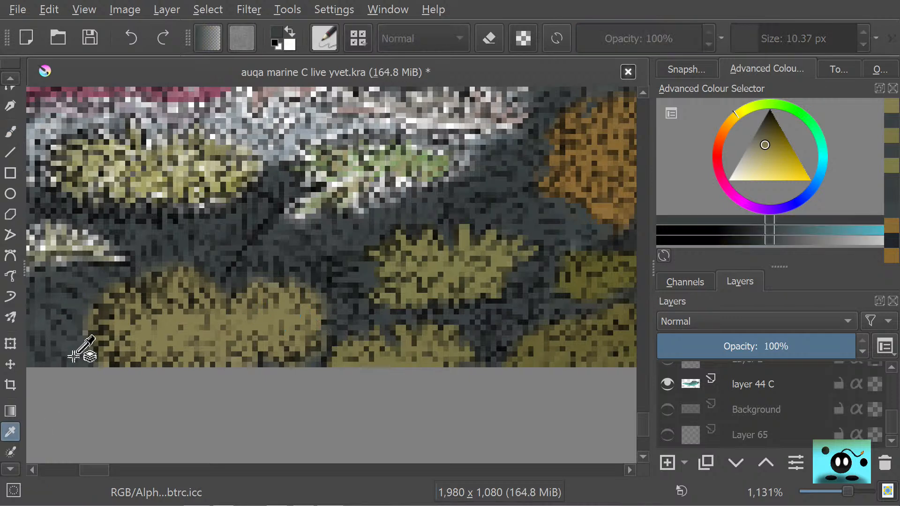
left_click(7, 132)
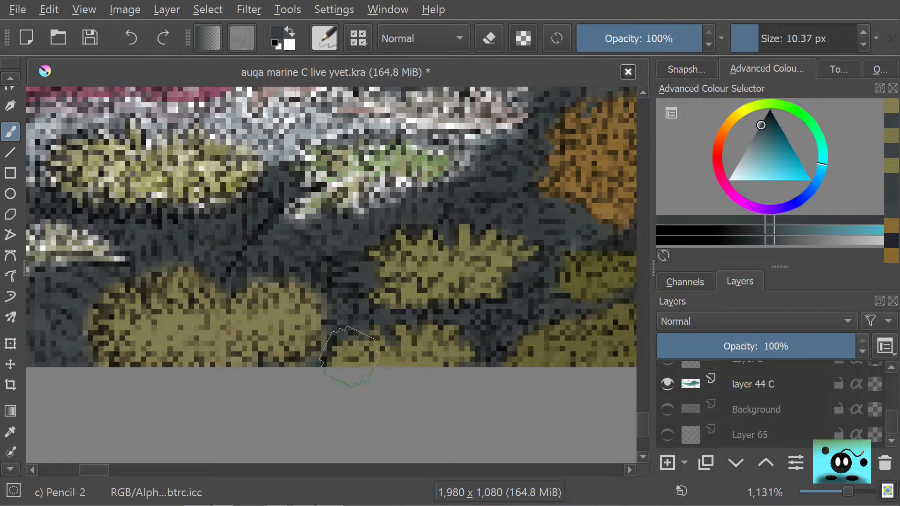
left_click_drag(735, 36, 747, 38)
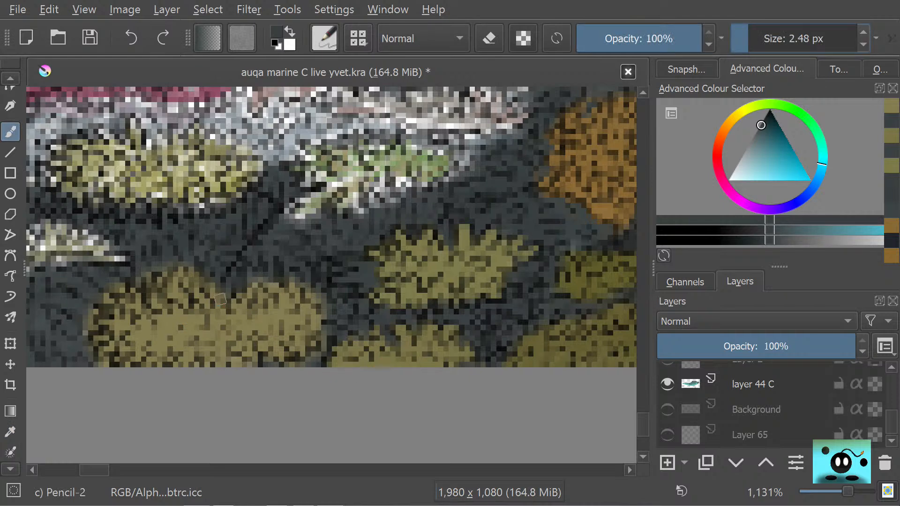
mouse_move(222, 288)
left_mouse_down()
mouse_move(169, 265)
mouse_move(184, 293)
mouse_move(167, 277)
mouse_move(178, 298)
mouse_move(158, 274)
mouse_move(127, 260)
mouse_move(134, 291)
mouse_move(132, 267)
mouse_move(160, 285)
mouse_move(159, 299)
mouse_move(147, 280)
mouse_move(153, 303)
mouse_move(151, 267)
mouse_move(125, 257)
mouse_move(98, 277)
mouse_move(163, 284)
left_mouse_up()
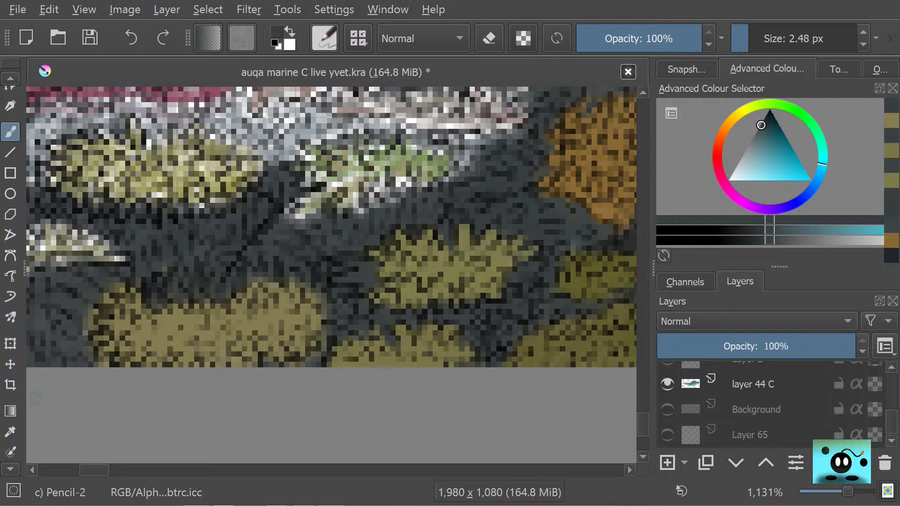
Step: Sample brownish olive from the double-humped rock and rebuild the left hump of its upper edge
left_click(10, 431)
left_click(190, 335)
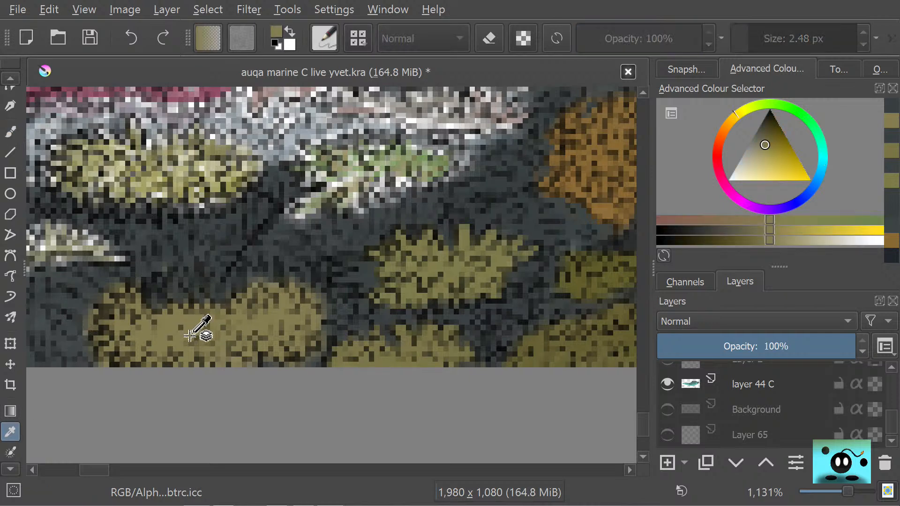
left_click(10, 131)
mouse_move(177, 295)
left_mouse_down()
mouse_move(202, 288)
mouse_move(231, 311)
mouse_move(220, 294)
mouse_move(178, 277)
mouse_move(165, 281)
mouse_move(156, 301)
left_mouse_up()
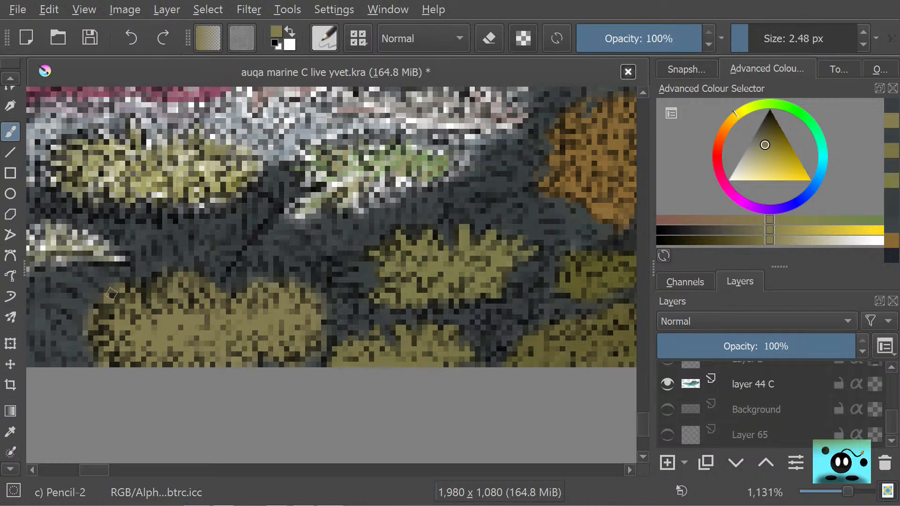
Step: Sample the dark slate from between the stones and paint it over the upper and outer edges of the tan stone at the canvas bottom
left_click(11, 431)
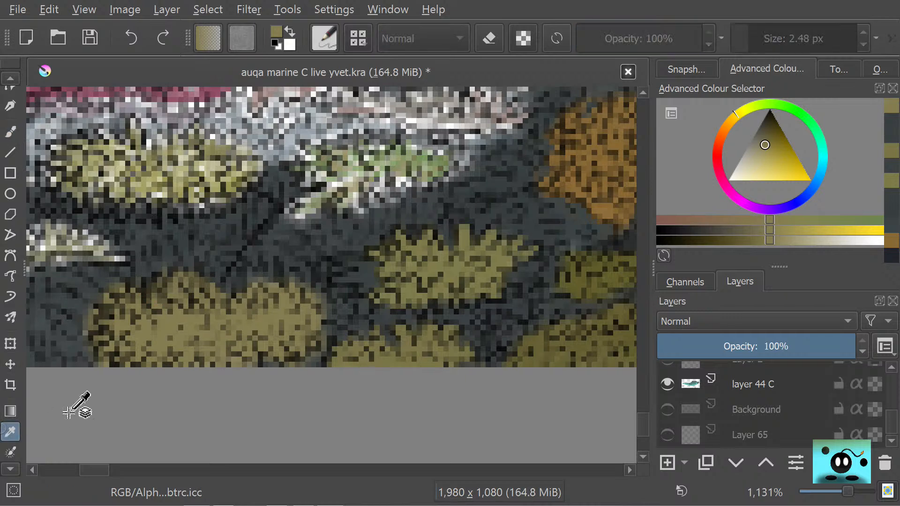
left_click(235, 233)
key("b")
mouse_move(193, 291)
left_mouse_down()
mouse_move(192, 281)
mouse_move(223, 293)
left_mouse_up()
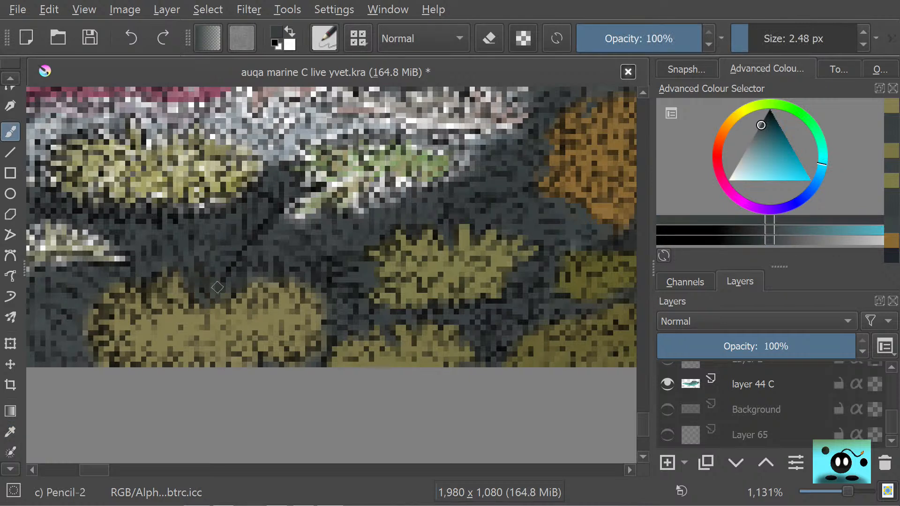
mouse_move(166, 264)
left_mouse_down()
mouse_move(101, 302)
mouse_move(109, 300)
mouse_move(91, 296)
mouse_move(91, 311)
mouse_move(107, 310)
mouse_move(84, 329)
mouse_move(96, 328)
mouse_move(84, 337)
mouse_move(103, 368)
left_mouse_up()
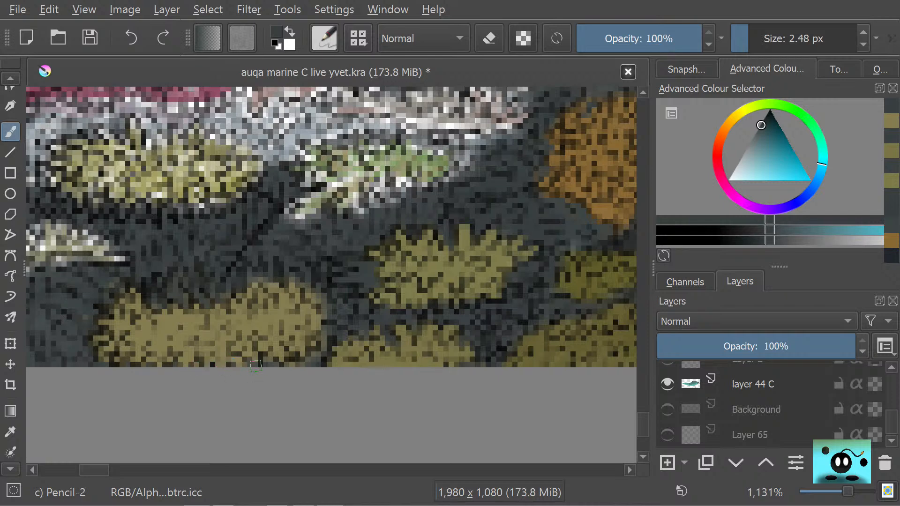
Step: Sample the green from the pale speckled patch beside the orange stone and paint the patch into a solid green stone with a 10.37 px brush
mouse_move(106, 471)
left_mouse_down()
mouse_move(71, 471)
mouse_move(104, 457)
left_mouse_up()
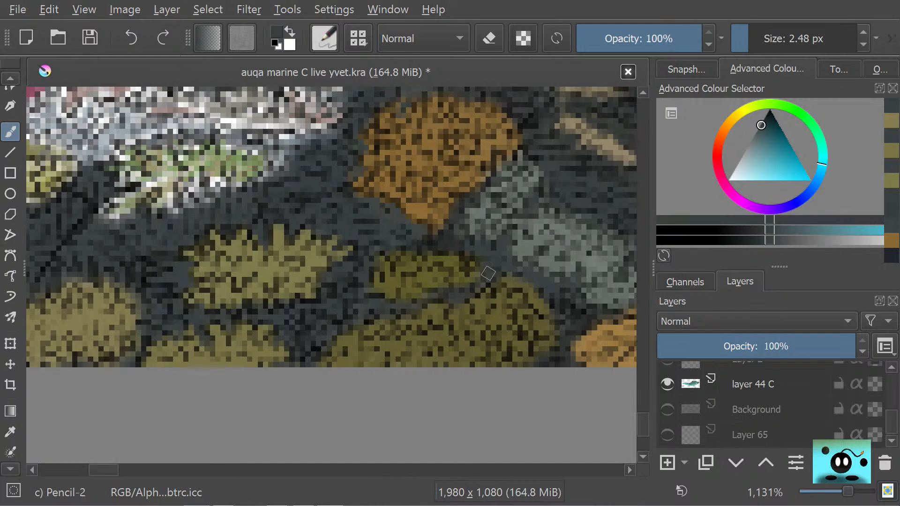
scroll(645, 424, "up", 5)
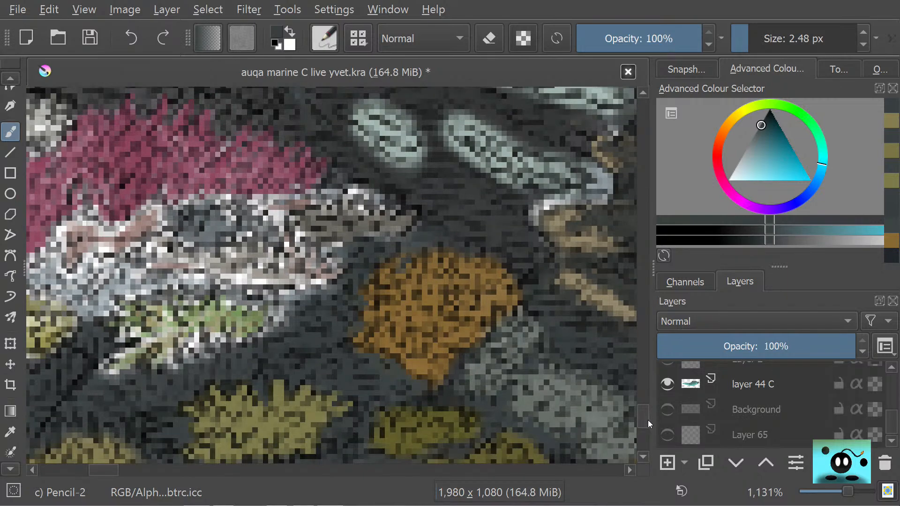
scroll(648, 421, "down", 1)
left_click(11, 432)
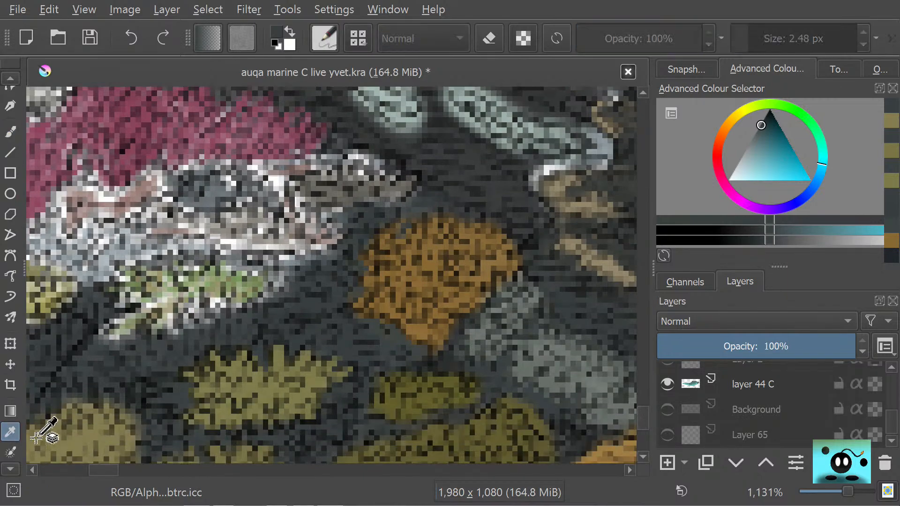
left_click(216, 286)
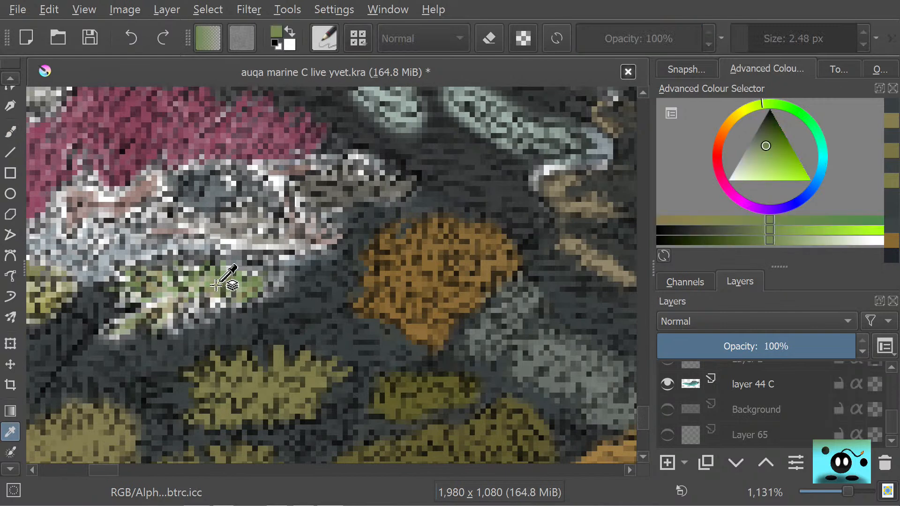
left_click(10, 132)
left_click_drag(737, 37, 761, 36)
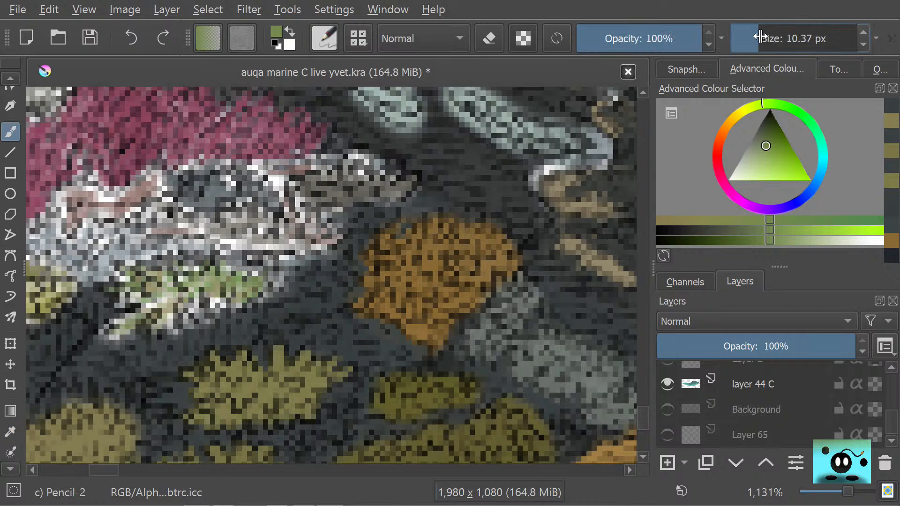
mouse_move(239, 298)
left_mouse_down()
mouse_move(233, 274)
mouse_move(238, 285)
mouse_move(189, 273)
mouse_move(185, 296)
mouse_move(195, 319)
mouse_move(136, 298)
mouse_move(127, 306)
mouse_move(138, 332)
mouse_move(104, 317)
mouse_move(126, 284)
mouse_move(262, 271)
mouse_move(205, 300)
mouse_move(275, 277)
mouse_move(249, 283)
mouse_move(183, 328)
mouse_move(118, 326)
left_mouse_up()
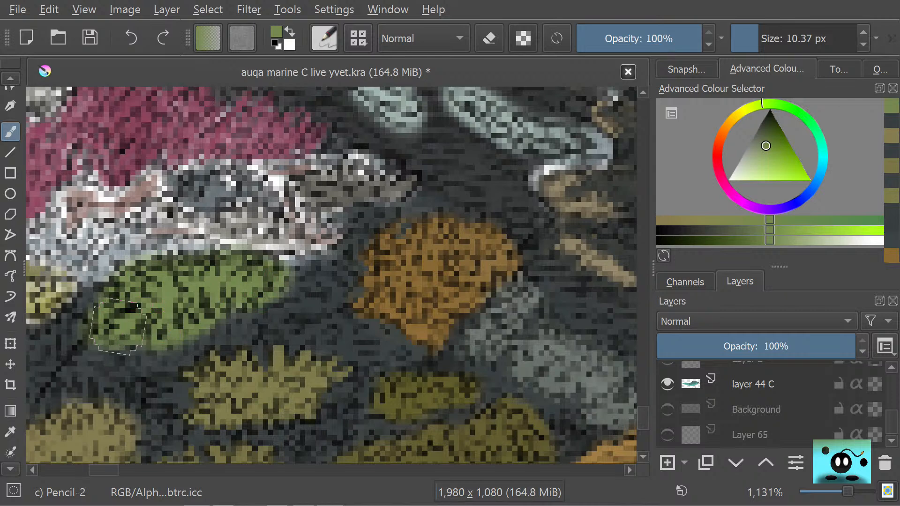
Step: Sample the dark blue-grey background and roughen the green stone's outline with it using a 2.09 px brush
left_click(10, 432)
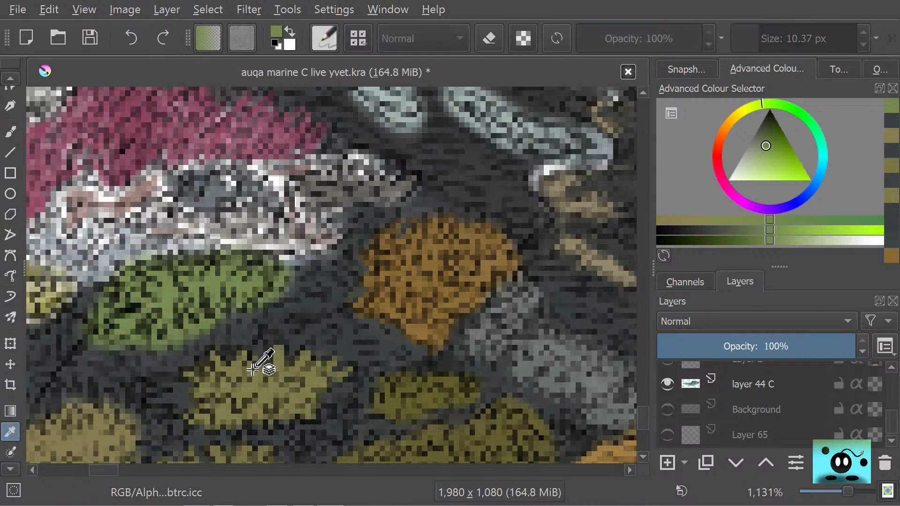
left_click(255, 351)
left_click(11, 132)
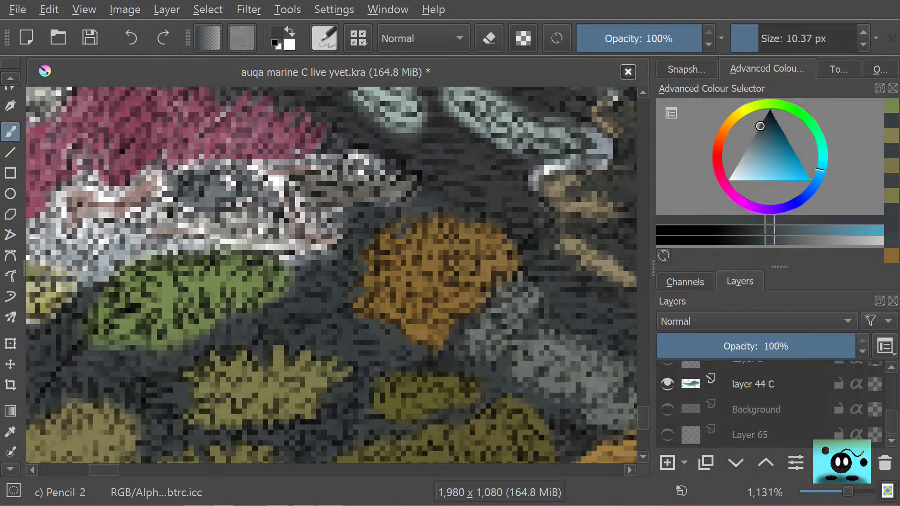
left_click(754, 38)
left_click_drag(754, 38, 748, 41)
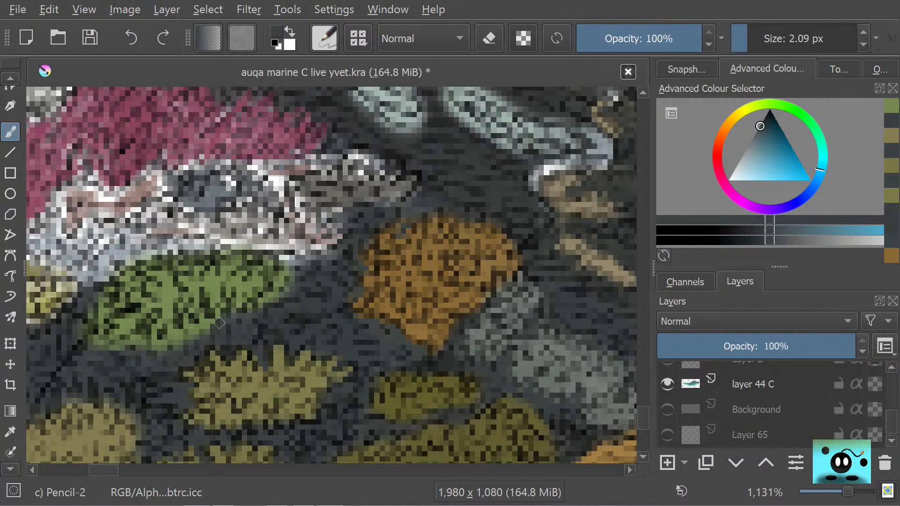
mouse_move(201, 324)
left_mouse_down()
mouse_move(164, 349)
mouse_move(173, 336)
mouse_move(118, 354)
left_mouse_up()
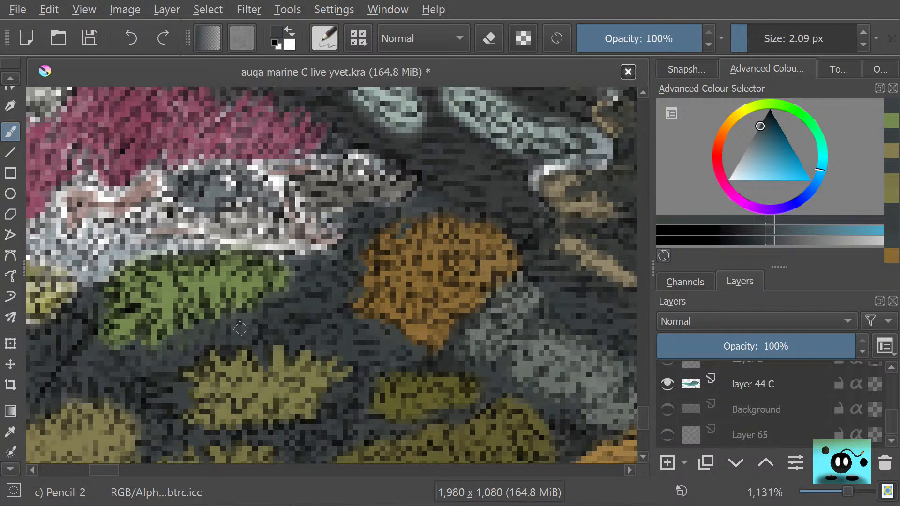
Step: Sample a dark brown from the whitish area below the pink stone and paint several brown stones across that area at 10.37 px
left_click(11, 430)
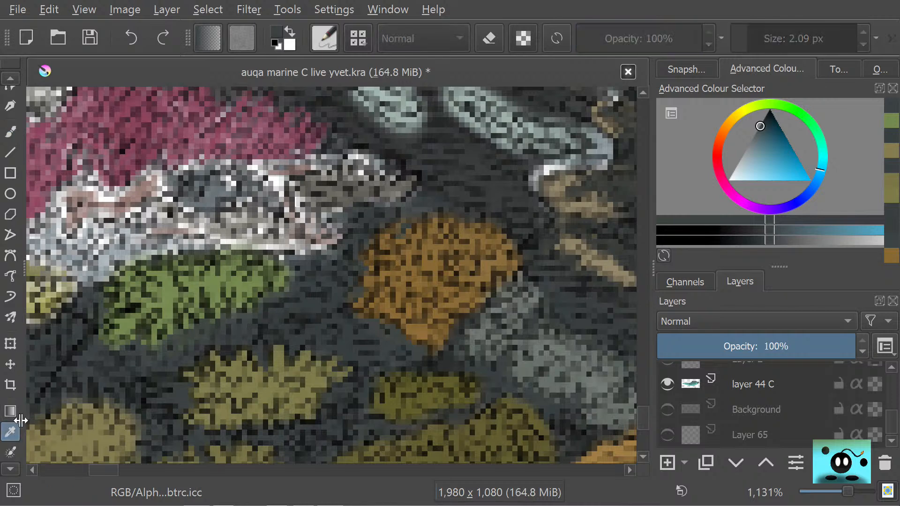
left_click(241, 217)
left_click(9, 132)
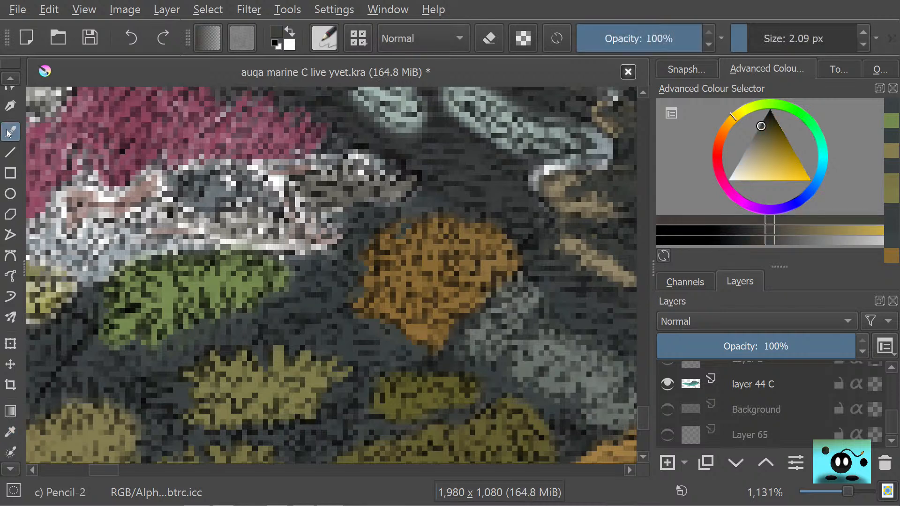
mouse_move(756, 40)
left_mouse_down()
mouse_move(769, 38)
mouse_move(763, 44)
left_mouse_up()
mouse_move(326, 191)
left_mouse_down()
mouse_move(319, 184)
mouse_move(341, 173)
mouse_move(363, 177)
left_mouse_up()
left_click_drag(378, 185, 388, 171)
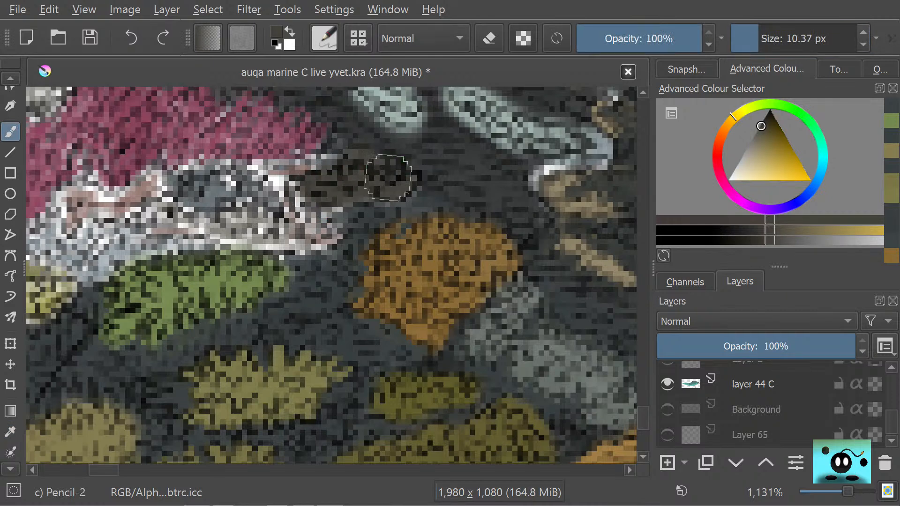
left_click_drag(286, 230, 279, 234)
mouse_move(210, 190)
left_mouse_down()
mouse_move(219, 202)
mouse_move(186, 199)
left_mouse_up()
mouse_move(109, 211)
left_mouse_down()
mouse_move(136, 197)
mouse_move(78, 204)
mouse_move(157, 223)
mouse_move(185, 205)
mouse_move(168, 222)
left_mouse_up()
left_click_drag(58, 249, 52, 239)
Step: Sample the dark slate background and cover the whitish pixels around the brown stones between the pink and green stones
left_click_drag(105, 469, 96, 467)
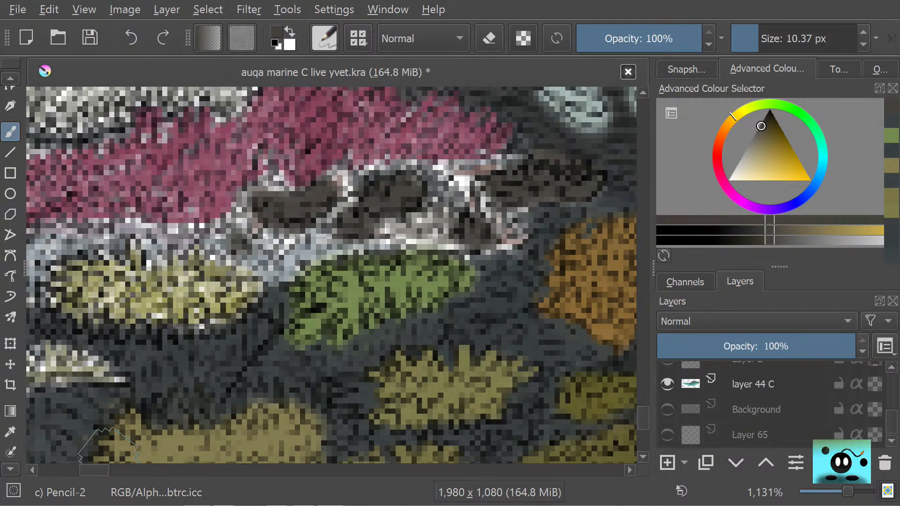
left_click(10, 432)
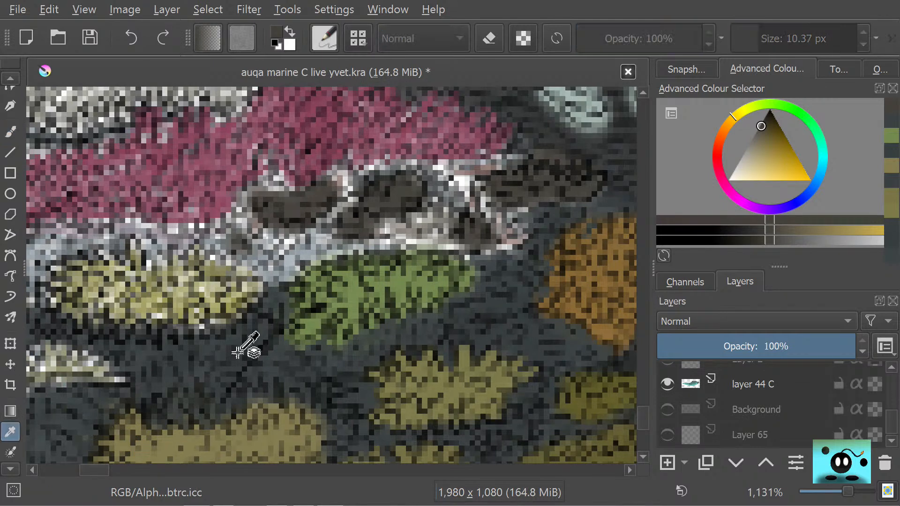
left_click(221, 365)
left_click(10, 132)
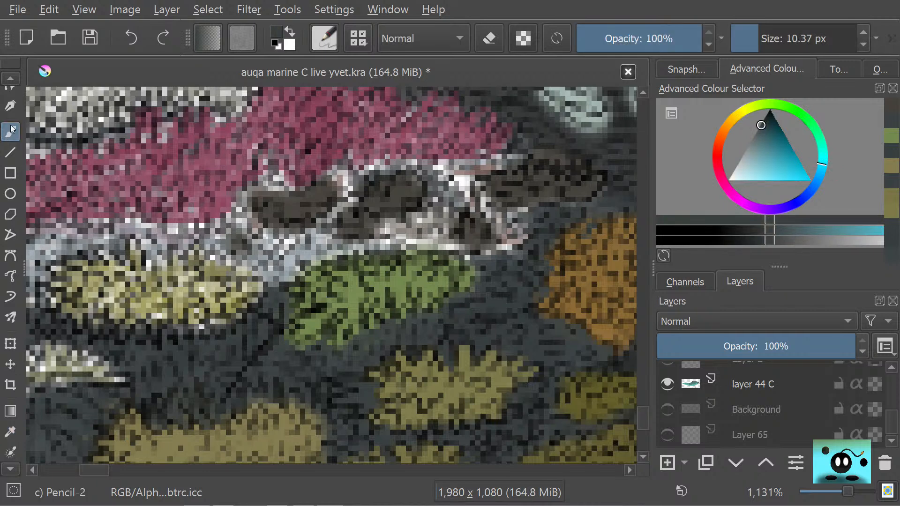
mouse_move(418, 226)
left_mouse_down()
mouse_move(433, 214)
mouse_move(385, 238)
mouse_move(429, 228)
mouse_move(487, 253)
mouse_move(511, 246)
mouse_move(512, 225)
mouse_move(474, 192)
mouse_move(457, 201)
mouse_move(441, 185)
mouse_move(505, 161)
mouse_move(357, 170)
mouse_move(310, 245)
mouse_move(377, 241)
mouse_move(297, 252)
mouse_move(280, 268)
mouse_move(291, 241)
mouse_move(263, 258)
mouse_move(256, 241)
mouse_move(197, 227)
left_mouse_up()
mouse_move(261, 237)
left_mouse_down()
mouse_move(228, 225)
mouse_move(214, 235)
mouse_move(253, 266)
mouse_move(225, 207)
mouse_move(235, 213)
mouse_move(249, 178)
mouse_move(289, 176)
mouse_move(267, 152)
mouse_move(297, 142)
mouse_move(301, 172)
mouse_move(321, 172)
mouse_move(361, 151)
mouse_move(290, 161)
mouse_move(262, 200)
mouse_move(434, 164)
left_mouse_up()
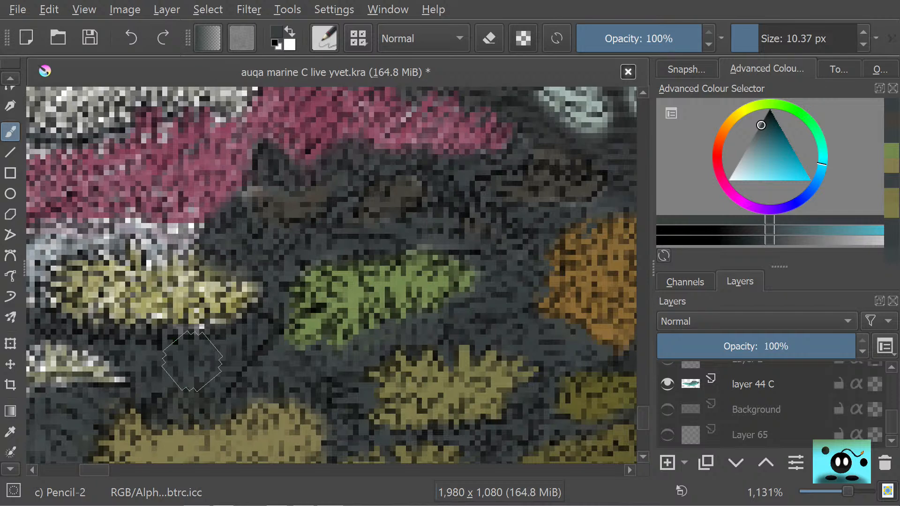
Step: Sample the dark brown of the stone below the pink one and touch up the two neighbouring brown stones with a 2.09 px brush
left_click(8, 427)
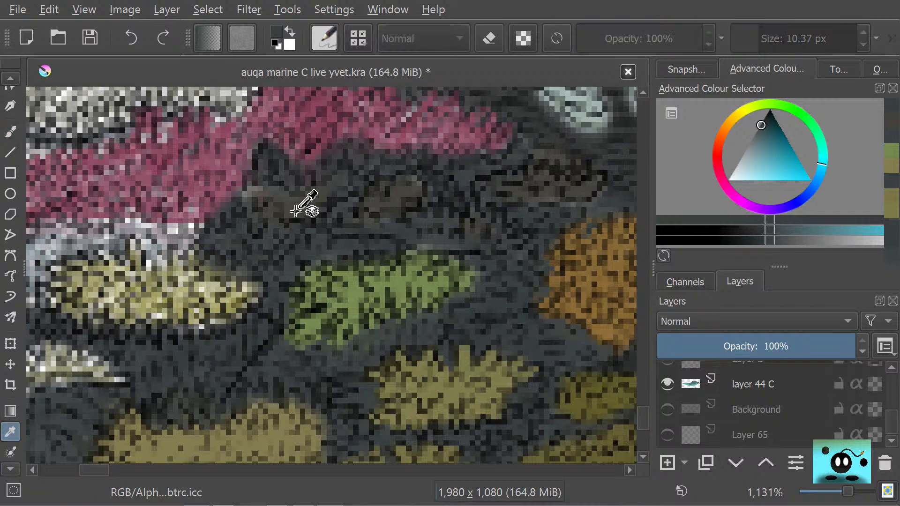
left_click(304, 200)
left_click(10, 132)
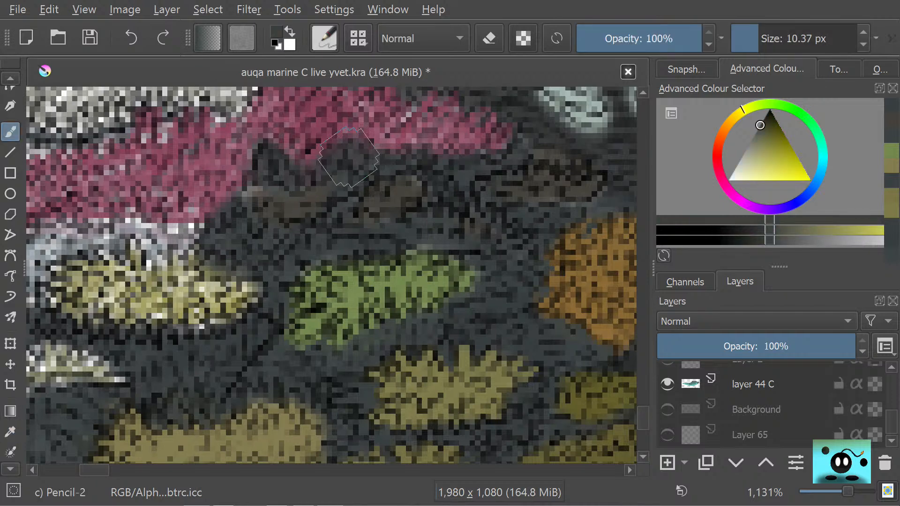
left_click_drag(750, 32, 749, 33)
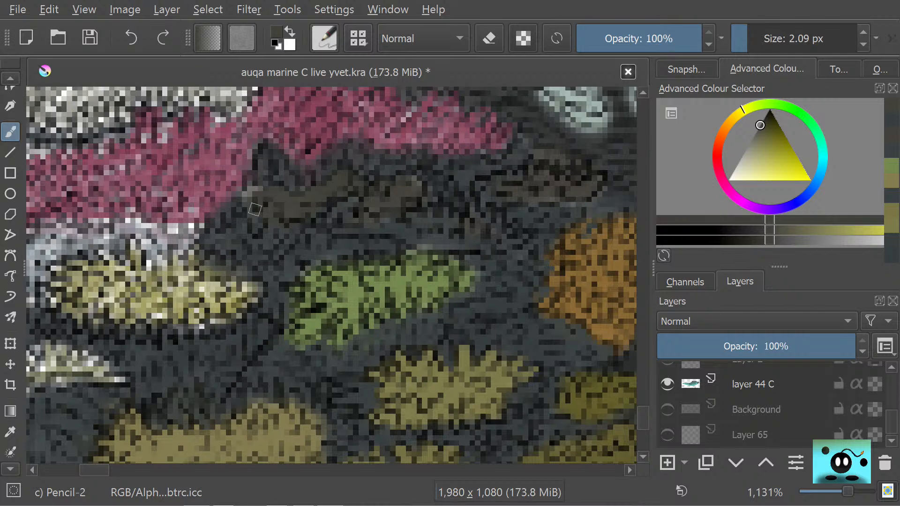
Step: Sample the dark blue-grey above the green stone and refine the gaps around the brown stones with it
key("p")
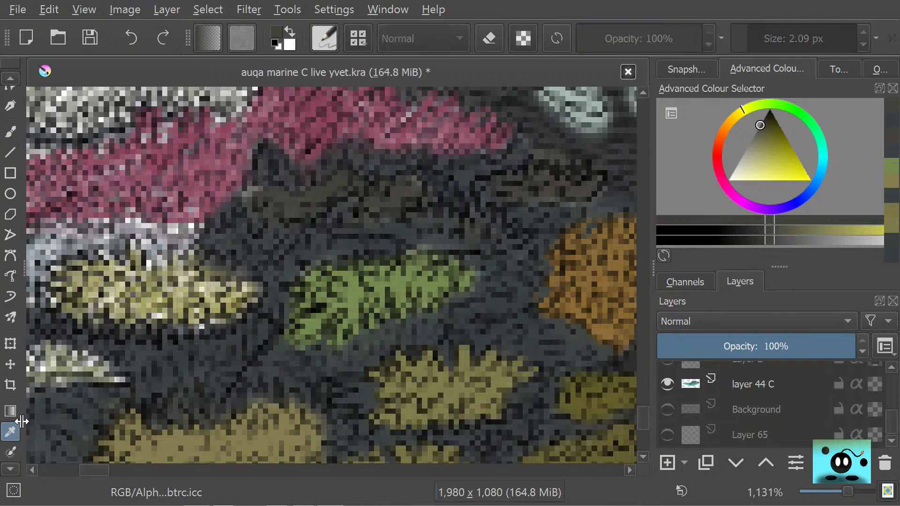
left_click(300, 269)
left_click(10, 134)
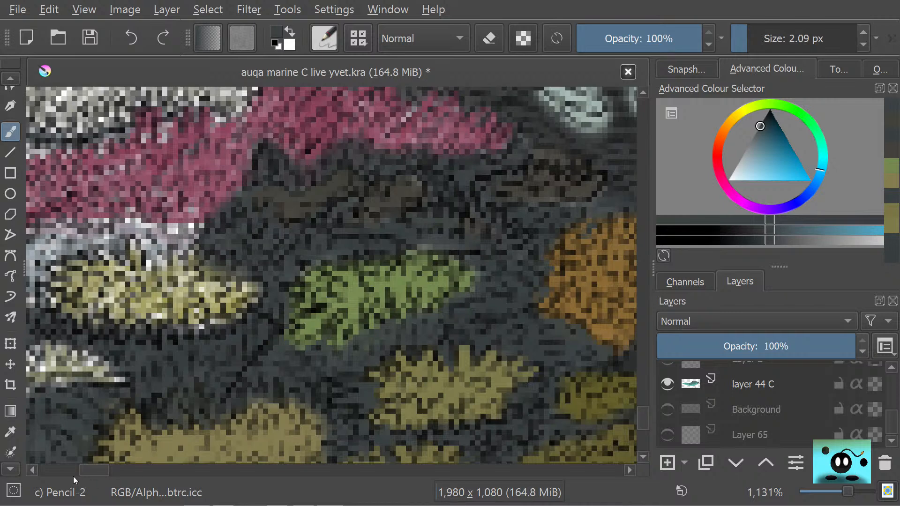
scroll(94, 470, "right", 5)
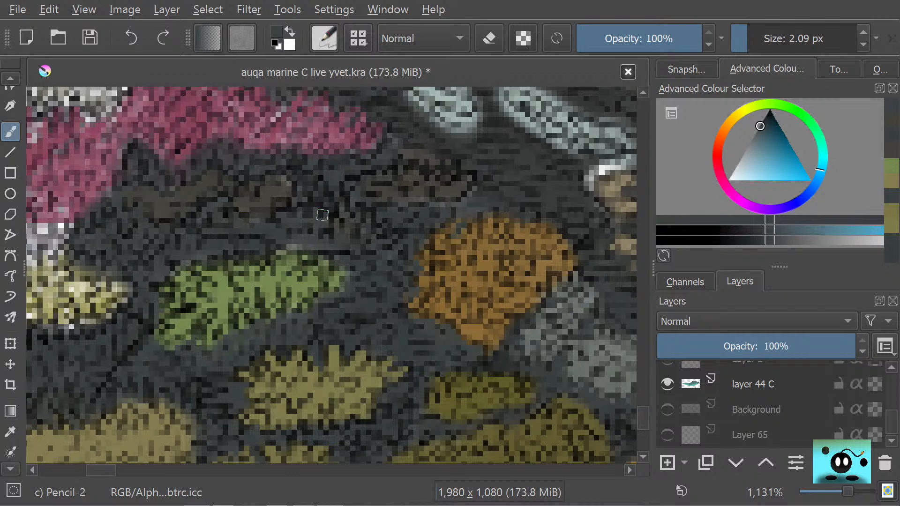
Step: Sample the brown of the small patch between the green and orange stones, then enlarge that patch and the brown stone above it
left_click(10, 432)
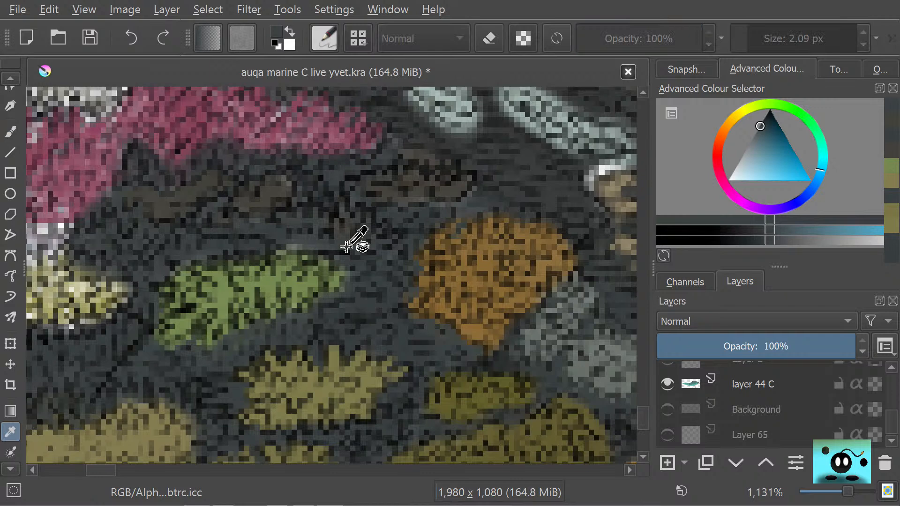
left_click(349, 236)
left_click(11, 132)
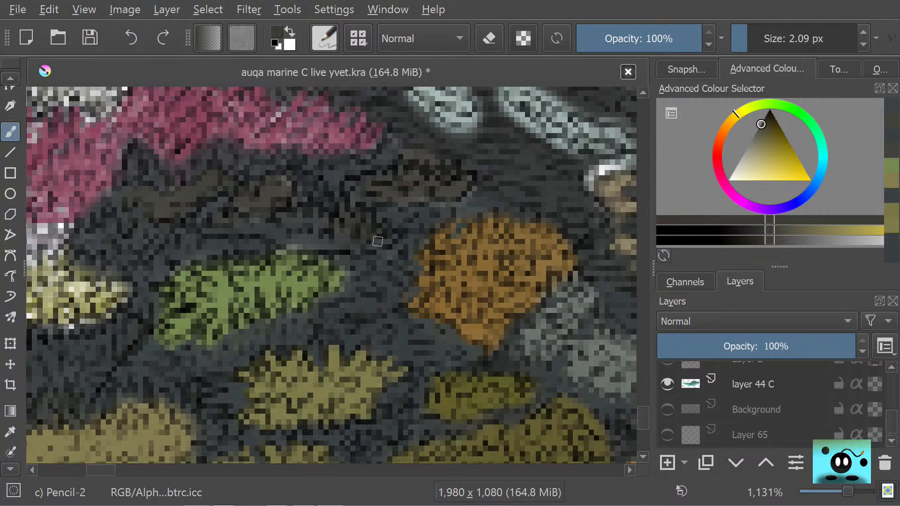
left_click_drag(391, 242, 356, 225)
left_click_drag(325, 192, 319, 191)
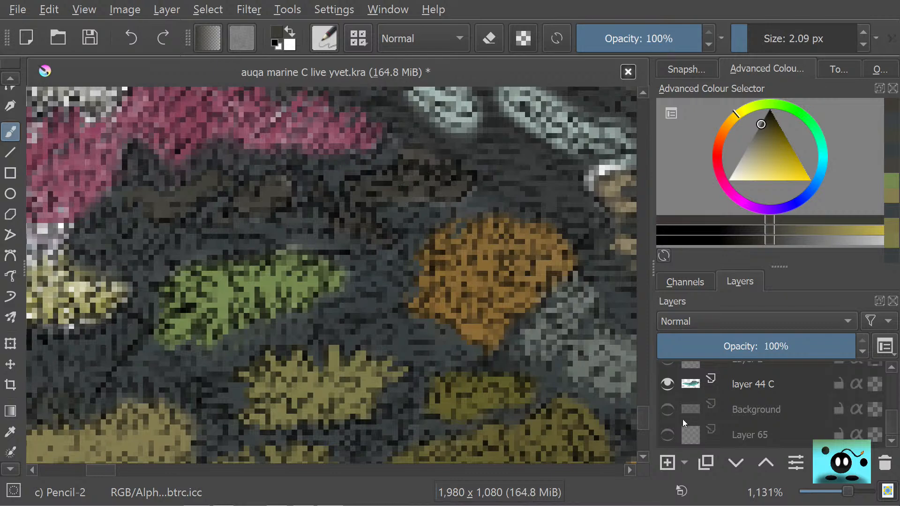
Step: Toggle the Background layer's visibility on and off to compare it with the painted stones on layer 44 C
left_click(674, 408)
left_click(669, 410)
left_click(670, 415)
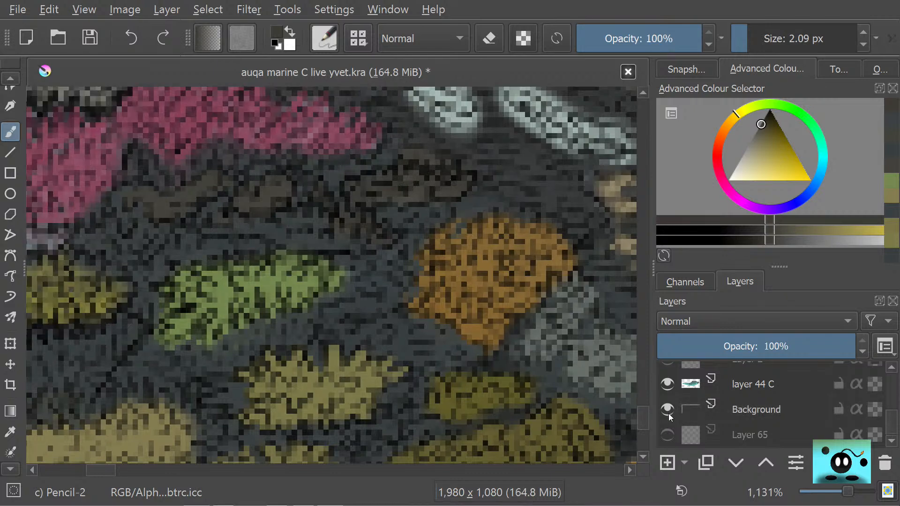
left_click(669, 415)
left_click(668, 416)
left_click(669, 418)
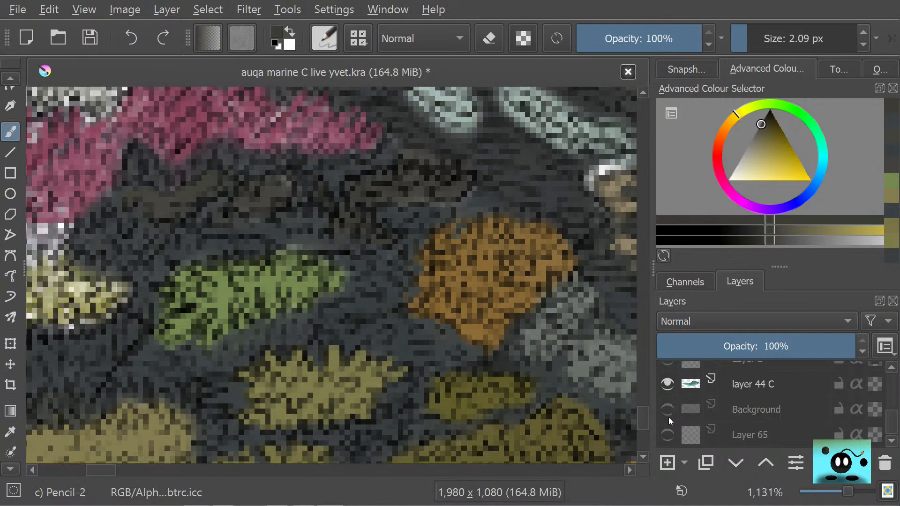
left_click(673, 422)
left_click(673, 422)
Step: Sample the dark blue-grey above the orange stone and paint it into the gap along the green stone's upper edge
key("p")
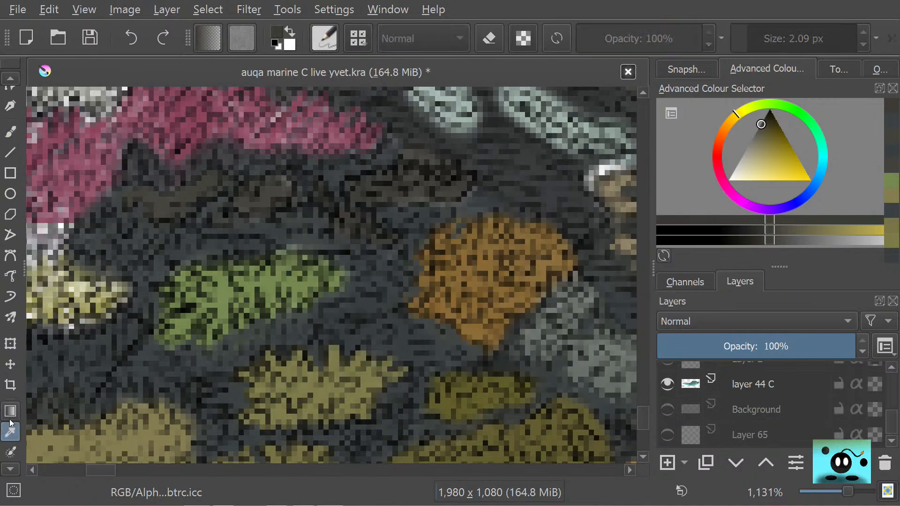
left_click(516, 198)
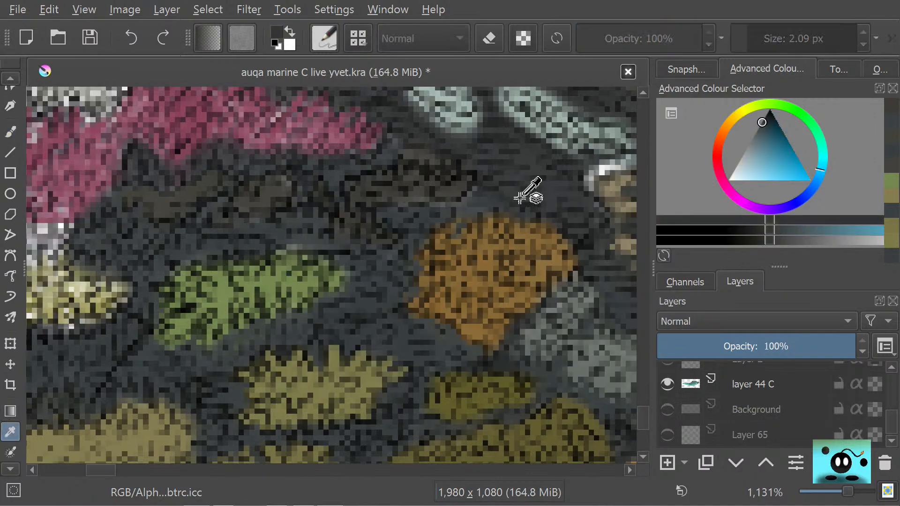
key("b")
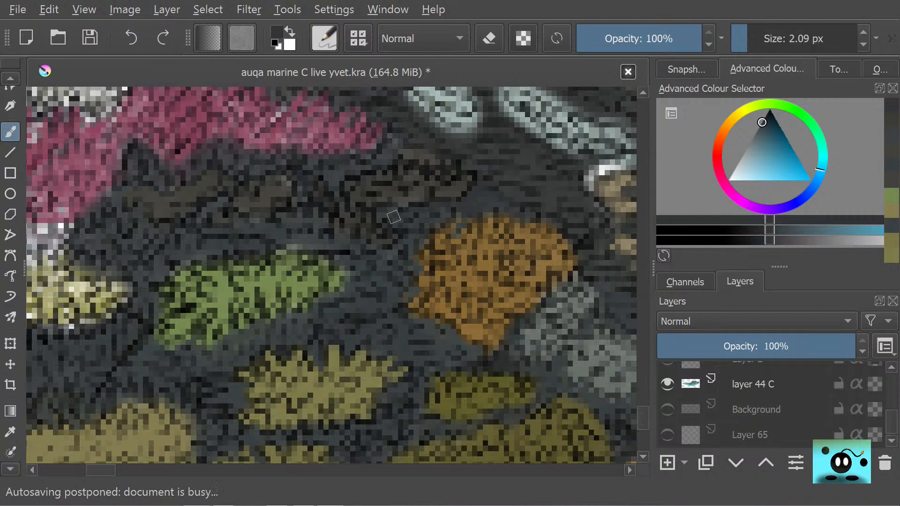
left_click_drag(280, 243, 347, 259)
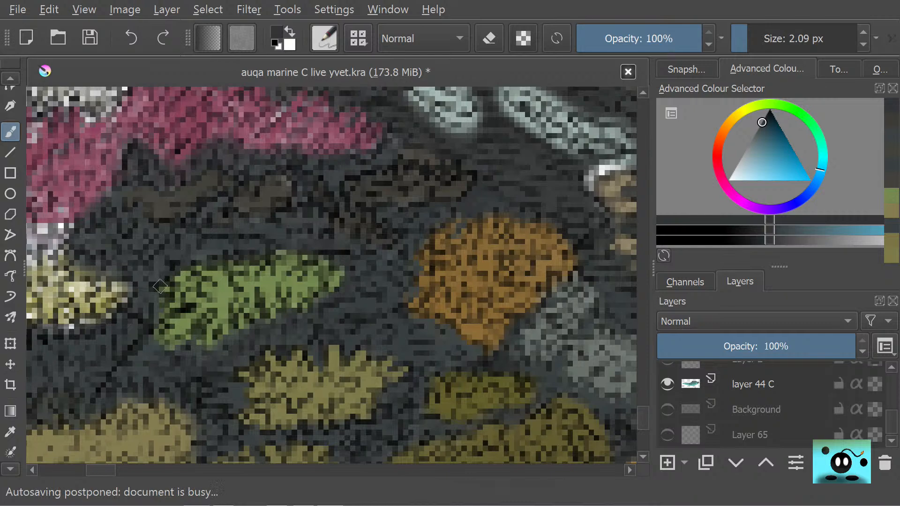
Step: Compare the painting with the Background layer, then enlarge the brush to 11.48 px and darken the gap between the green and orange stones
left_click(670, 417)
left_click(672, 417)
left_click(672, 417)
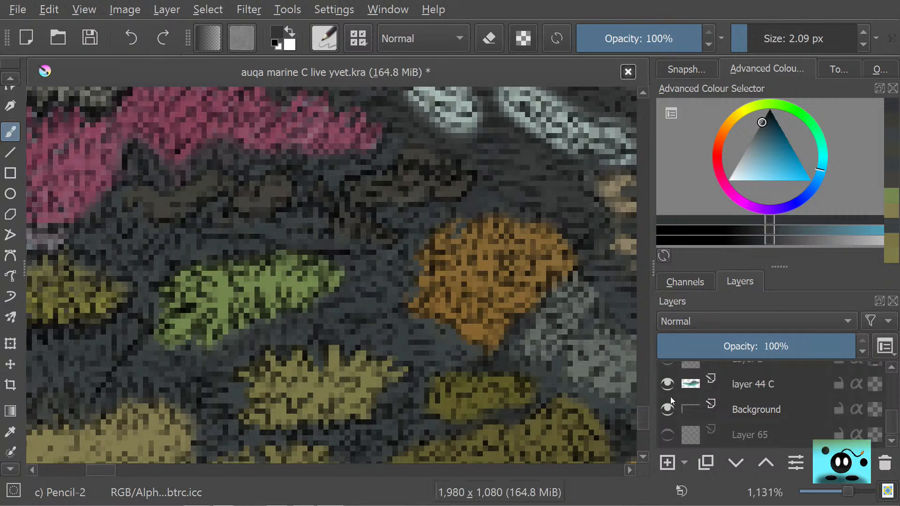
left_click(671, 410)
left_click_drag(763, 30, 759, 32)
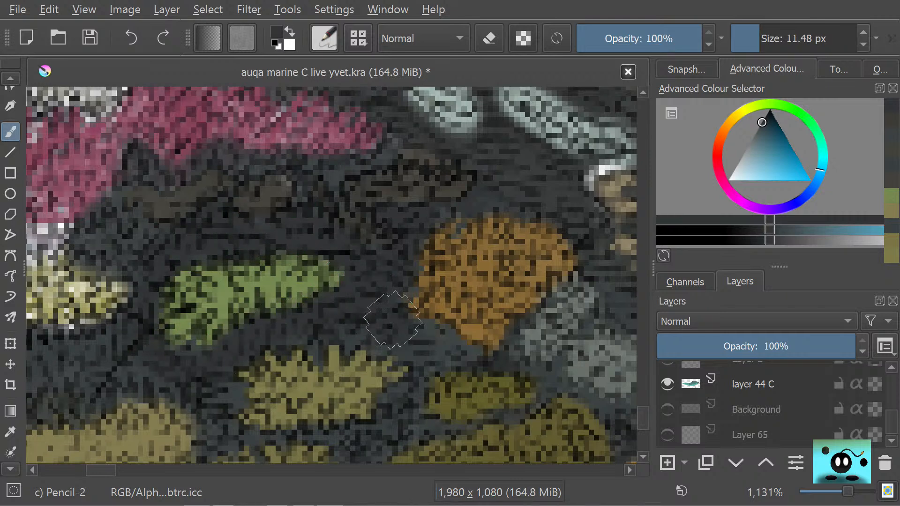
Step: Toggle the Background layer's visibility repeatedly to compare it with the darkened gaps on layer 44 C
left_click(668, 409)
left_click(670, 410)
left_click(670, 410)
left_click(669, 411)
left_click(668, 411)
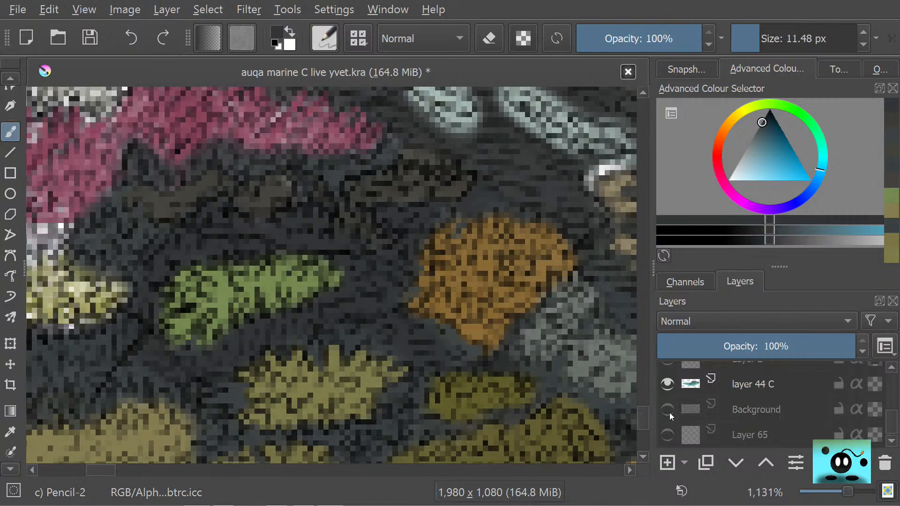
left_click(668, 410)
Step: Try more dark blue-grey strokes in the gap below the green stone, and undo the last one
left_click_drag(324, 332, 324, 337)
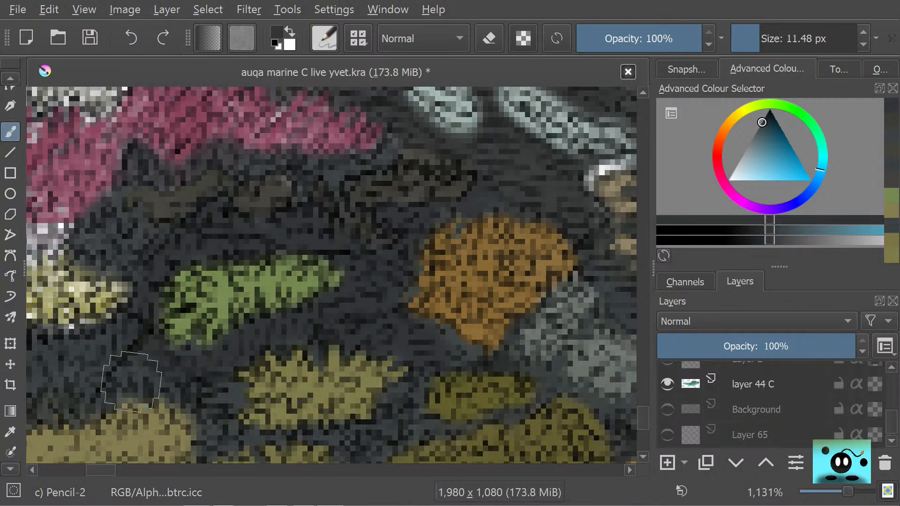
key("ctrl+z")
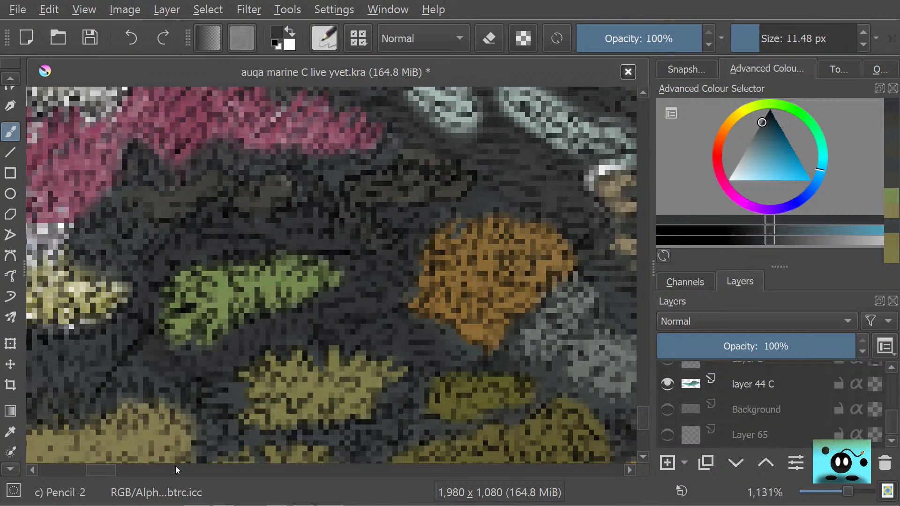
Step: Sample the brown above the green stone and extend the brown stones below the crimson one with a 5.88 px brush
scroll(430, 113, "down", 3)
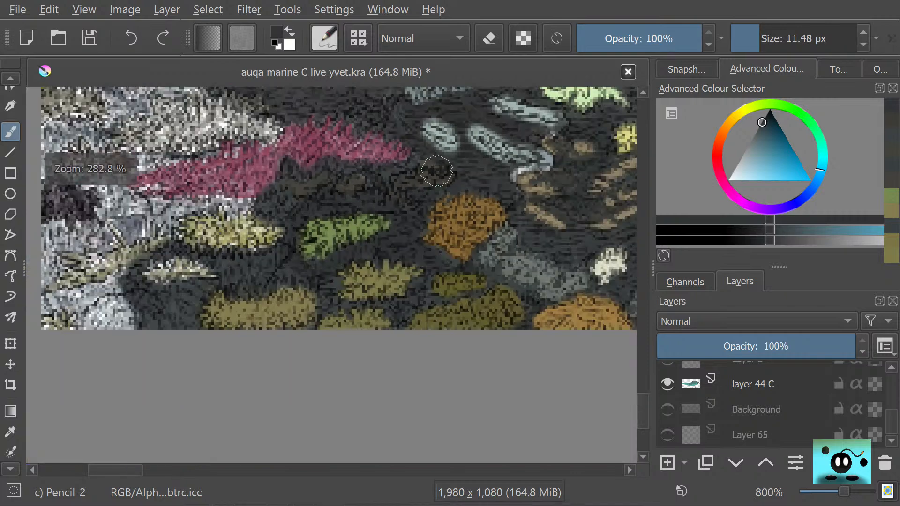
scroll(429, 113, "down", 10)
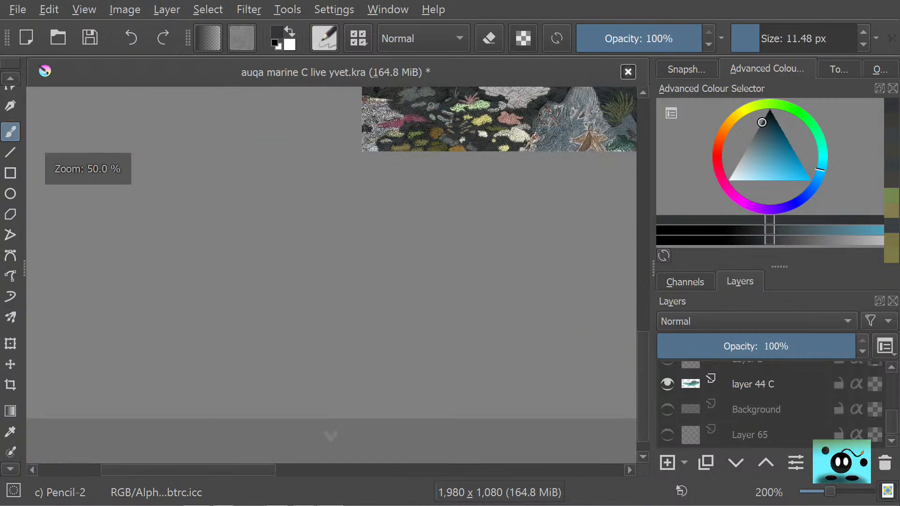
scroll(449, 214, "up", 9)
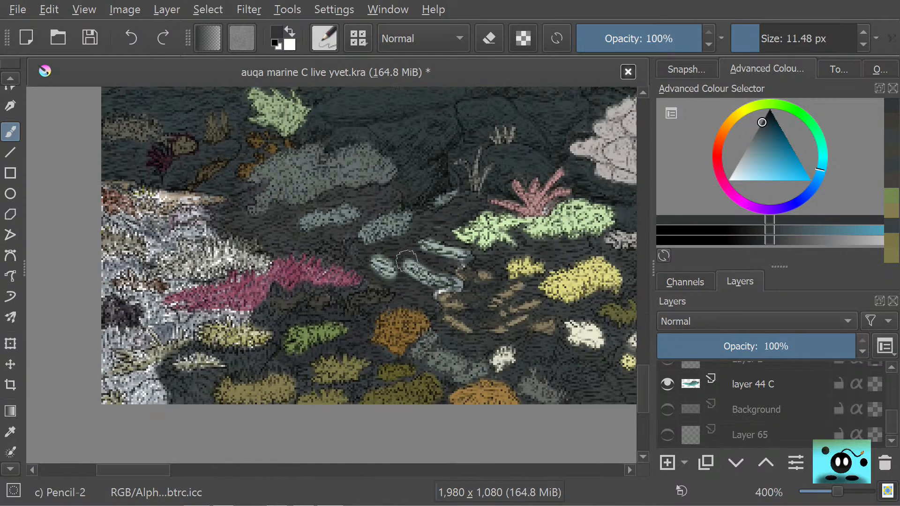
scroll(406, 308, "up", 1)
scroll(388, 320, "up", 1)
scroll(388, 321, "down", 1)
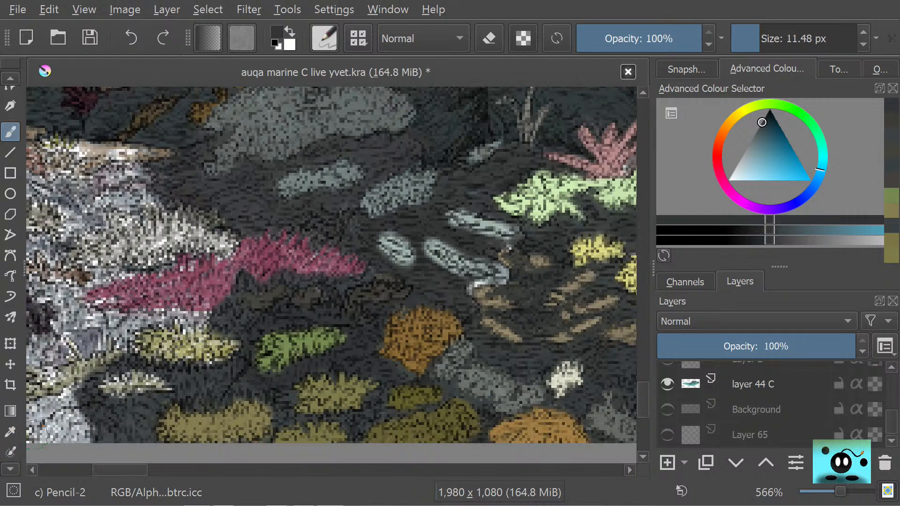
right_click(9, 436)
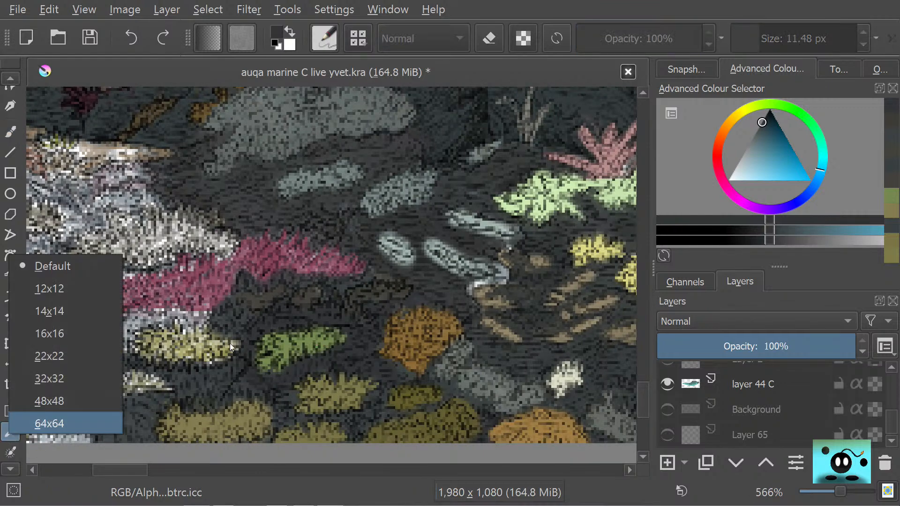
left_click(71, 458)
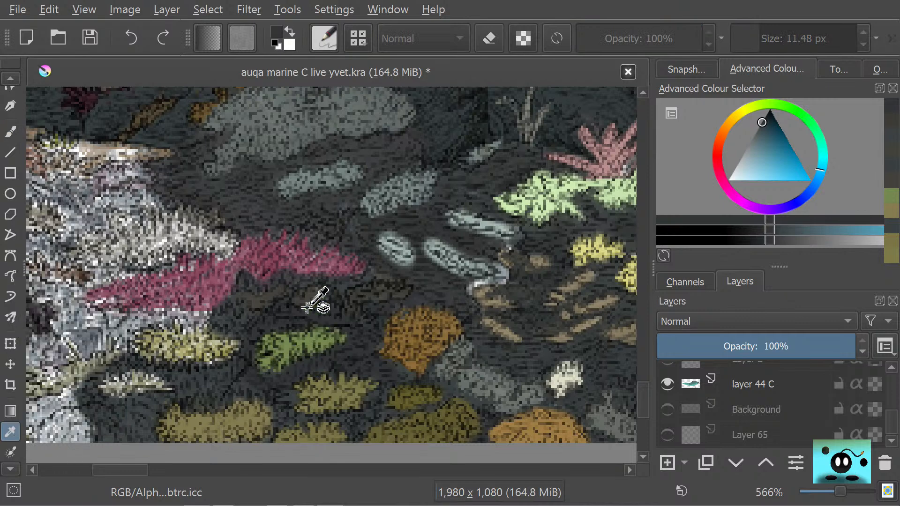
left_click(317, 299)
left_click(6, 132)
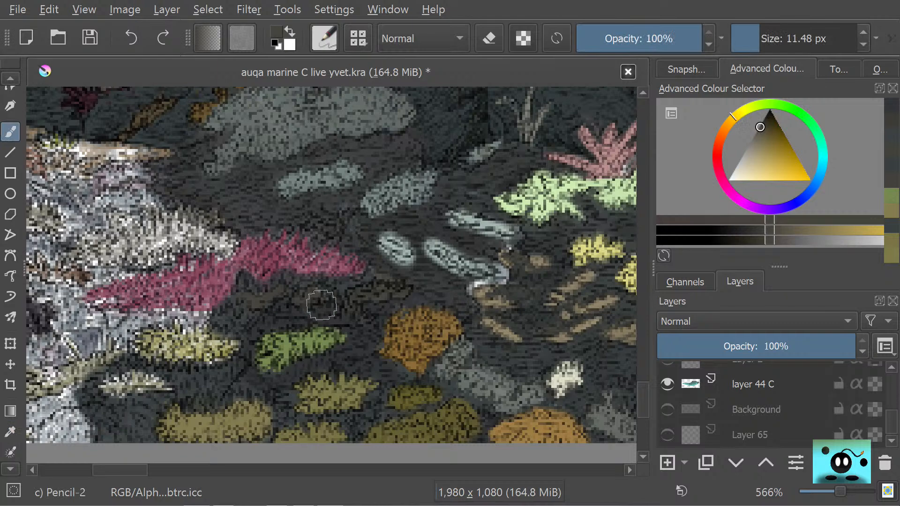
left_click_drag(756, 47, 754, 38)
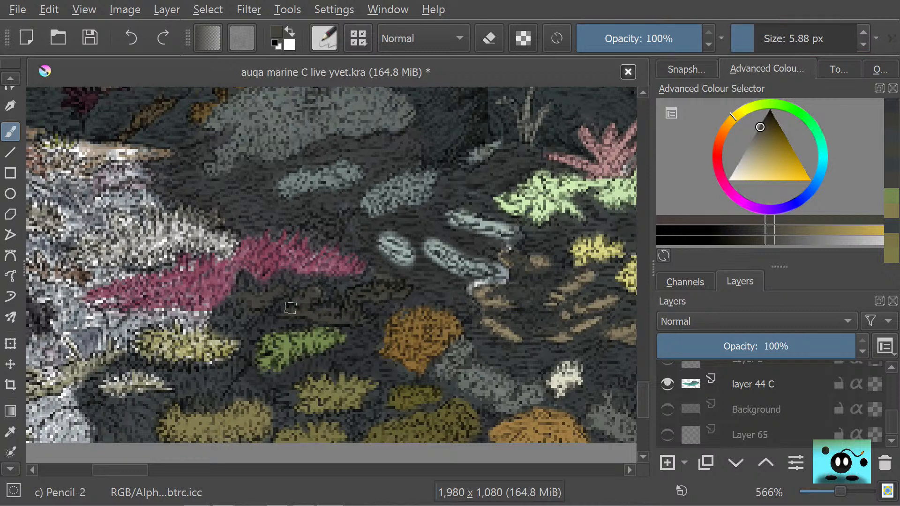
left_click_drag(321, 308, 324, 306)
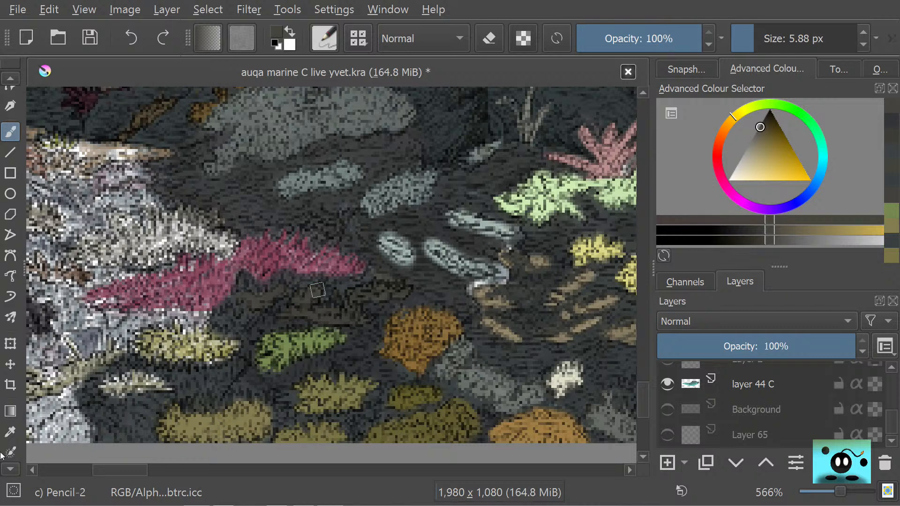
Step: Sample the crimson of the long stone and repaint it as a solid, smooth-edged shape with a 10.37 px brush
left_click(10, 432)
left_click(328, 269)
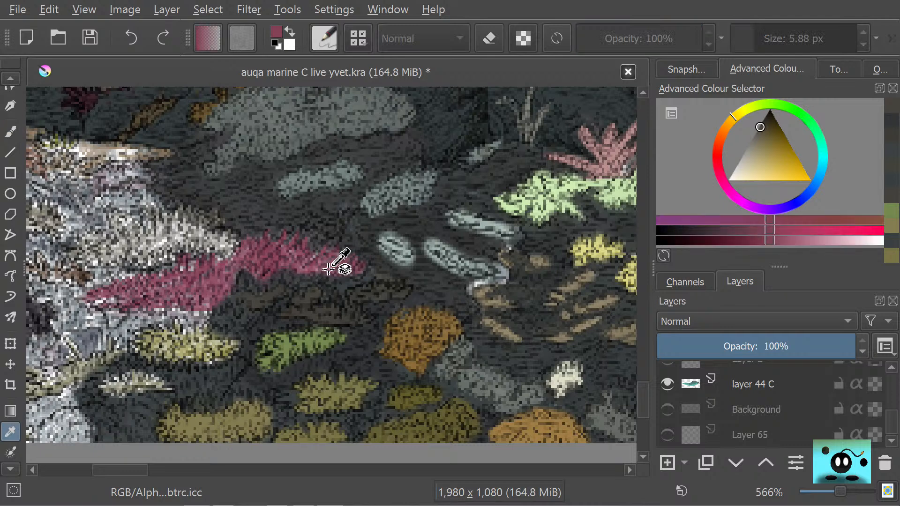
left_click(7, 135)
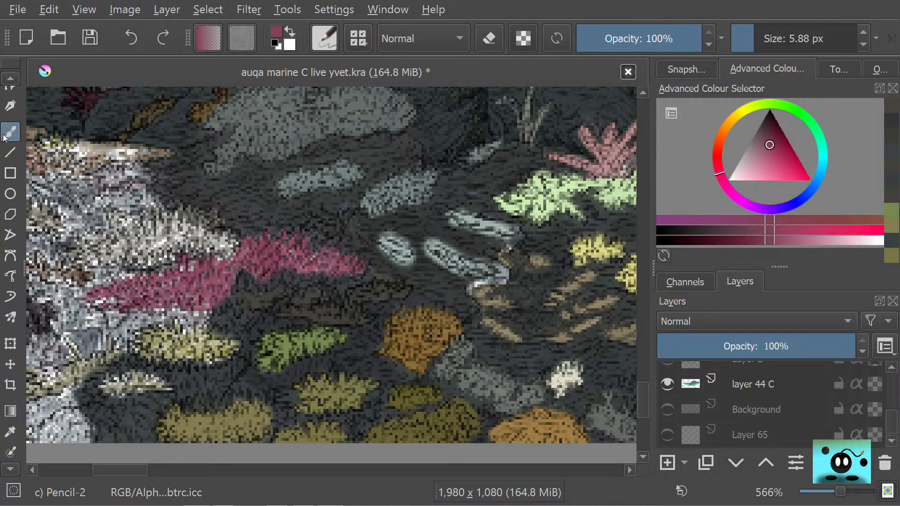
left_click_drag(759, 35, 762, 36)
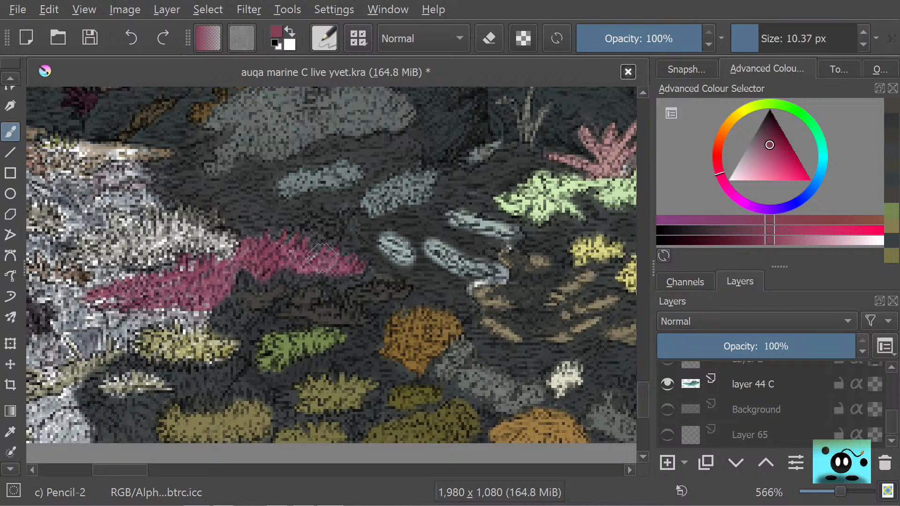
mouse_move(328, 261)
left_mouse_down()
mouse_move(313, 244)
mouse_move(319, 264)
mouse_move(279, 240)
mouse_move(299, 273)
left_mouse_up()
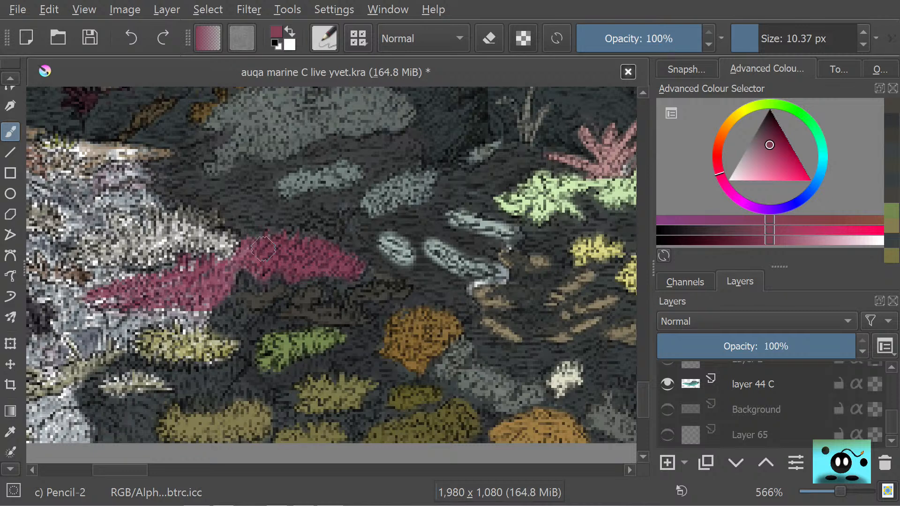
mouse_move(254, 244)
left_mouse_down()
mouse_move(271, 283)
mouse_move(226, 263)
mouse_move(236, 287)
mouse_move(228, 285)
mouse_move(196, 262)
left_mouse_up()
mouse_move(191, 294)
left_mouse_down()
mouse_move(211, 289)
mouse_move(170, 270)
mouse_move(186, 310)
mouse_move(120, 292)
mouse_move(101, 300)
left_mouse_up()
mouse_move(143, 279)
left_mouse_down()
mouse_move(189, 257)
mouse_move(312, 235)
mouse_move(358, 263)
left_mouse_up()
left_click_drag(219, 266, 153, 276)
left_click_drag(177, 311, 201, 307)
mouse_move(113, 292)
left_mouse_down()
mouse_move(123, 284)
mouse_move(96, 301)
left_mouse_up()
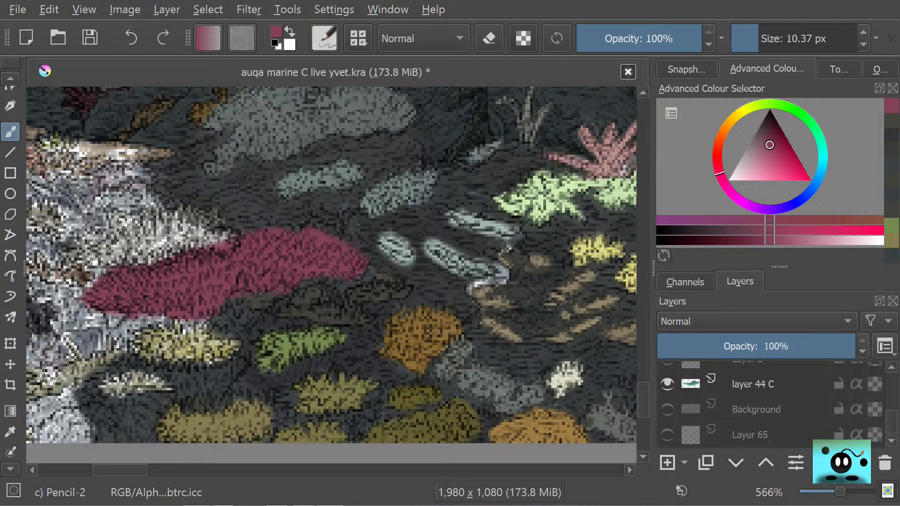
Step: Sample the olive of the speckled yellow stone below the crimson one and repaint it as a fuller, rounded stone
left_click(11, 431)
left_click(201, 361)
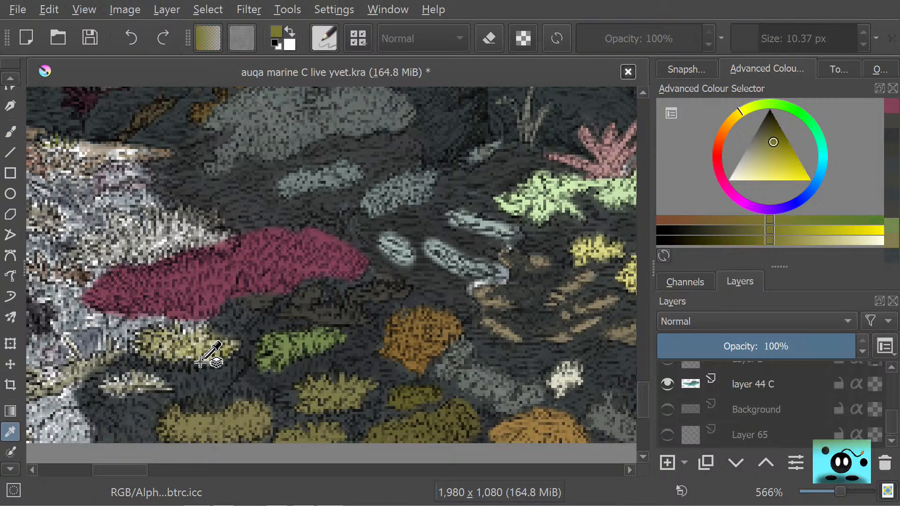
left_click(10, 133)
mouse_move(218, 349)
left_mouse_down()
mouse_move(206, 331)
mouse_move(202, 339)
mouse_move(217, 350)
mouse_move(194, 331)
mouse_move(184, 347)
mouse_move(175, 339)
mouse_move(179, 355)
mouse_move(164, 329)
mouse_move(166, 353)
mouse_move(140, 329)
mouse_move(146, 358)
mouse_move(137, 342)
mouse_move(181, 325)
left_mouse_up()
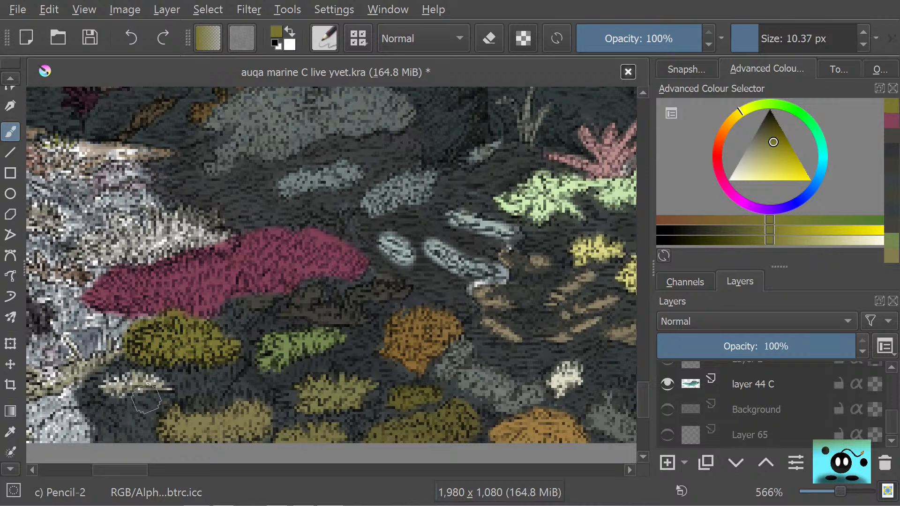
Step: Sample the khaki of the small whitish stone below the olive one and cover its pale speckles with that colour
left_click(10, 431)
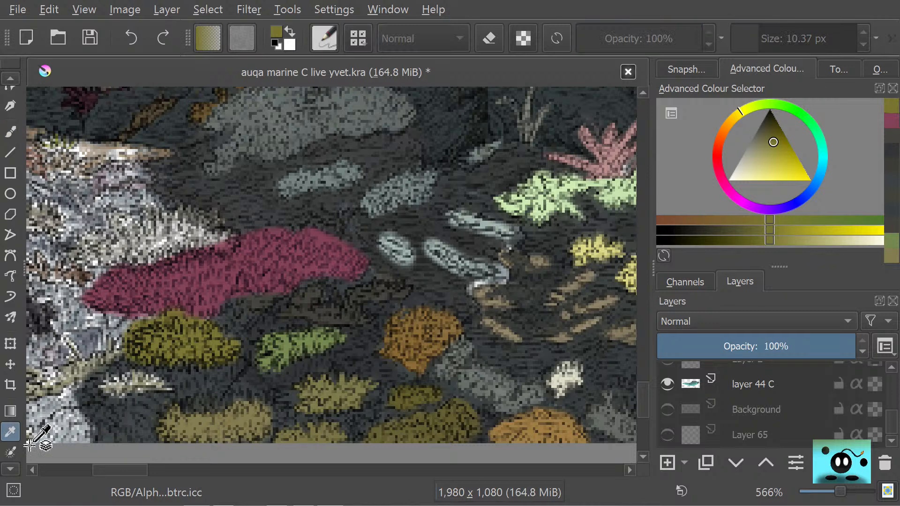
left_click(136, 391)
left_click(10, 132)
mouse_move(161, 383)
left_mouse_down()
mouse_move(124, 379)
mouse_move(136, 384)
mouse_move(100, 393)
mouse_move(147, 392)
mouse_move(75, 380)
mouse_move(151, 381)
mouse_move(124, 392)
mouse_move(172, 387)
mouse_move(133, 391)
left_mouse_up()
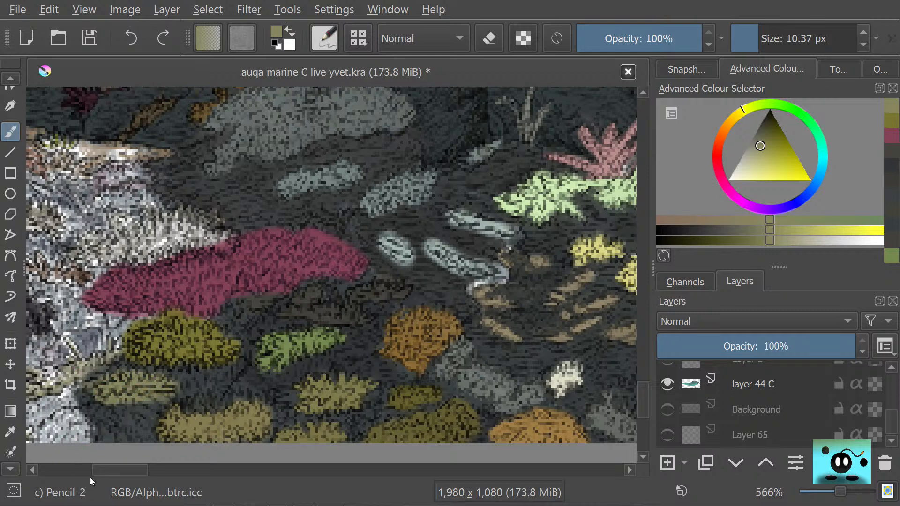
Step: Paint the speckled branch-like shape beside the khaki stone in the same khaki, out to the canvas's left edge
scroll(105, 469, "left", 5)
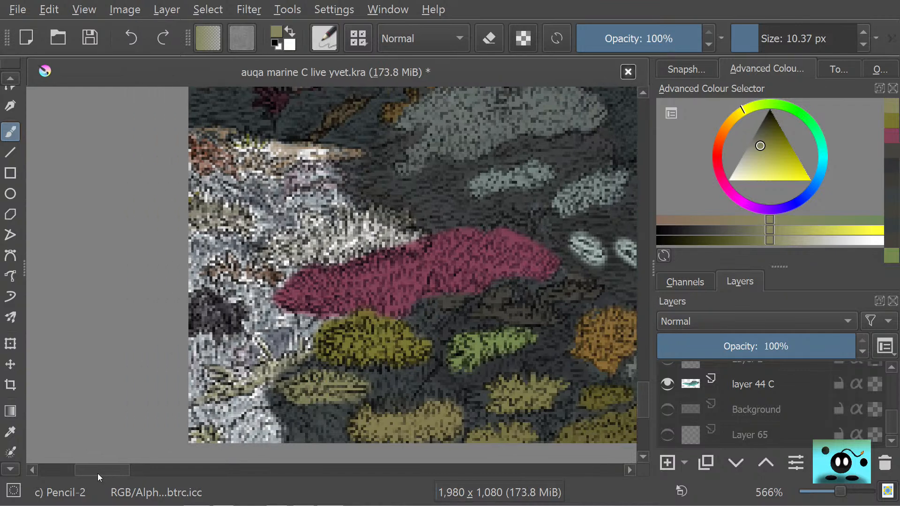
left_click(11, 433)
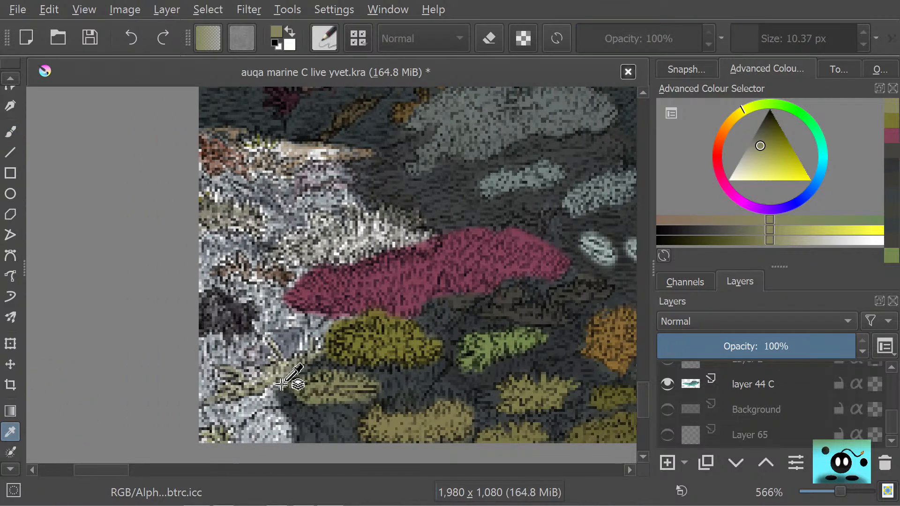
left_click(4, 137)
mouse_move(307, 354)
left_mouse_down()
mouse_move(305, 344)
mouse_move(312, 349)
mouse_move(274, 363)
mouse_move(269, 343)
left_mouse_up()
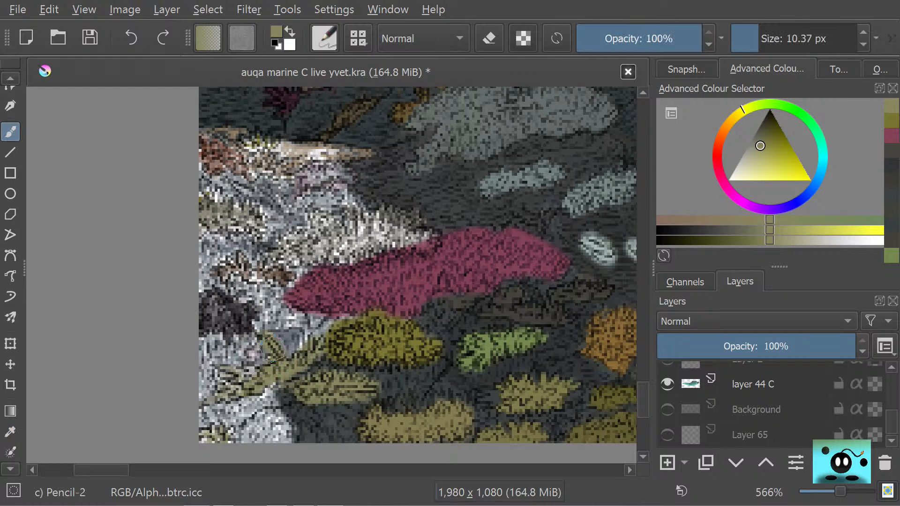
mouse_move(238, 398)
left_mouse_down()
mouse_move(225, 371)
mouse_move(241, 386)
left_mouse_up()
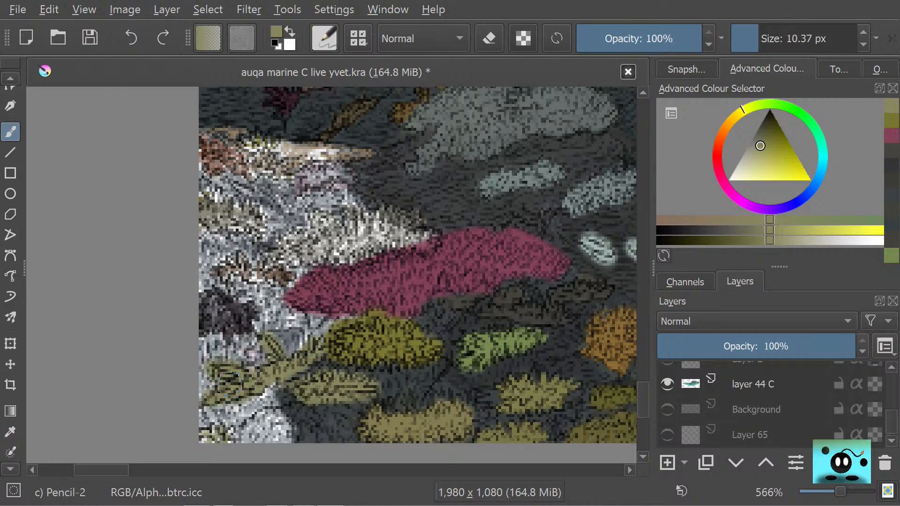
Step: Sample the dark slate beside the lowest khaki stone and cover the whitish area in the canvas's lower-left corner
left_click(10, 432)
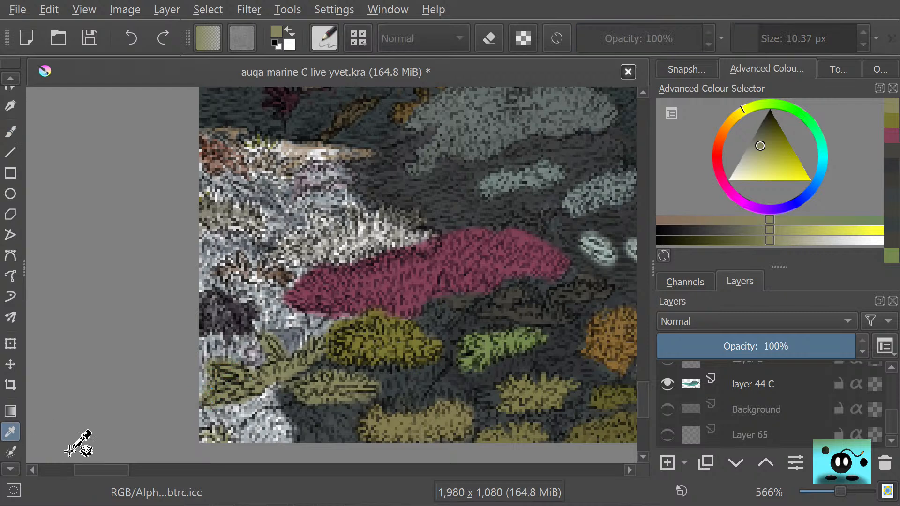
left_click(328, 431)
left_click(11, 131)
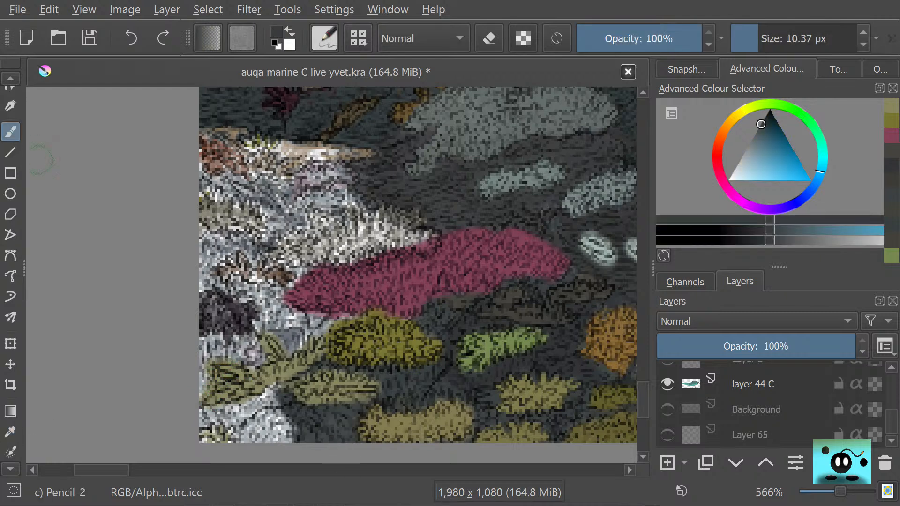
mouse_move(247, 428)
left_mouse_down()
mouse_move(286, 436)
mouse_move(275, 397)
mouse_move(276, 435)
mouse_move(290, 425)
mouse_move(267, 406)
mouse_move(249, 408)
mouse_move(254, 445)
mouse_move(245, 426)
mouse_move(238, 440)
mouse_move(232, 415)
mouse_move(206, 430)
mouse_move(203, 420)
mouse_move(208, 451)
left_mouse_up()
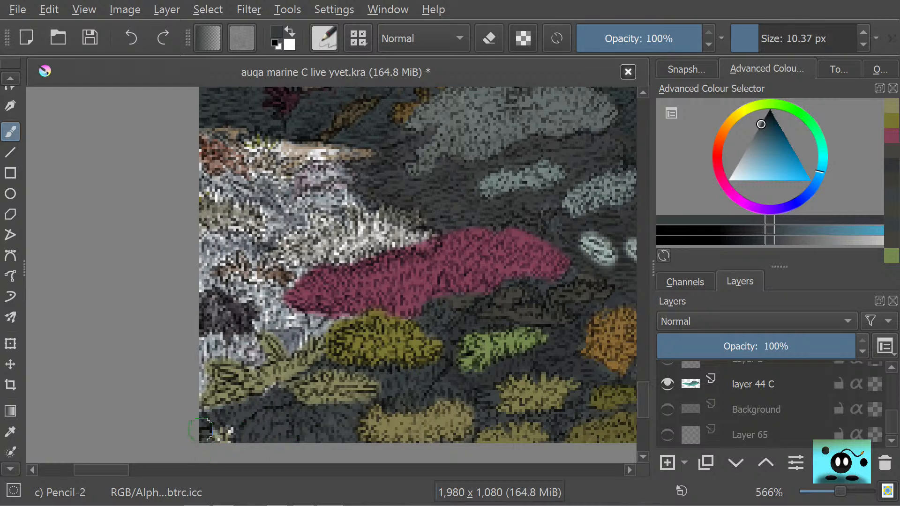
Step: Trim the khaki branch shape with dark slate and cover the whitish seabed above it, leaving separate pale patches unpainted
mouse_move(207, 415)
left_mouse_down()
mouse_move(255, 406)
mouse_move(274, 390)
mouse_move(201, 408)
mouse_move(206, 344)
mouse_move(214, 353)
mouse_move(223, 340)
mouse_move(242, 367)
mouse_move(239, 342)
mouse_move(253, 348)
mouse_move(205, 324)
mouse_move(192, 328)
mouse_move(229, 326)
mouse_move(220, 306)
mouse_move(248, 329)
mouse_move(239, 293)
mouse_move(295, 349)
mouse_move(273, 299)
mouse_move(312, 330)
mouse_move(314, 318)
mouse_move(327, 330)
mouse_move(326, 320)
mouse_move(354, 319)
mouse_move(279, 319)
mouse_move(285, 350)
mouse_move(266, 324)
mouse_move(252, 363)
mouse_move(255, 346)
mouse_move(266, 370)
mouse_move(257, 330)
mouse_move(304, 336)
mouse_move(326, 336)
left_mouse_up()
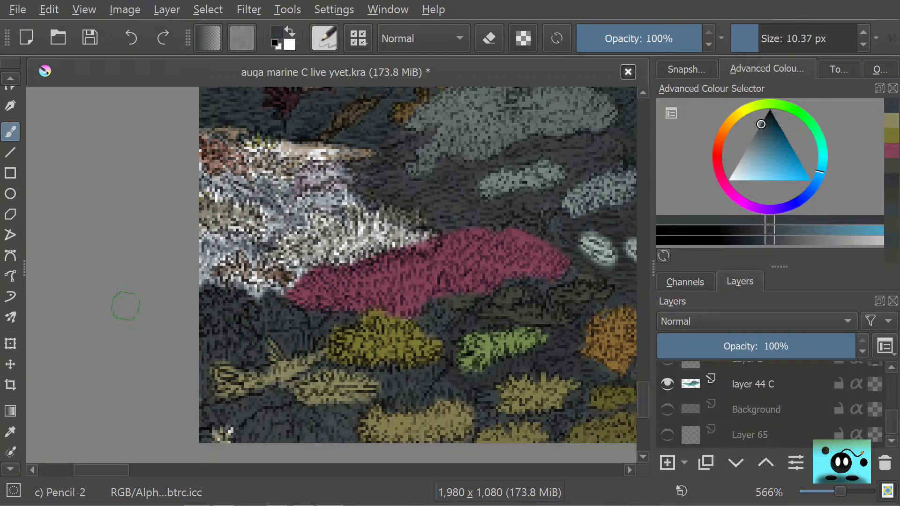
left_click_drag(313, 368, 218, 394)
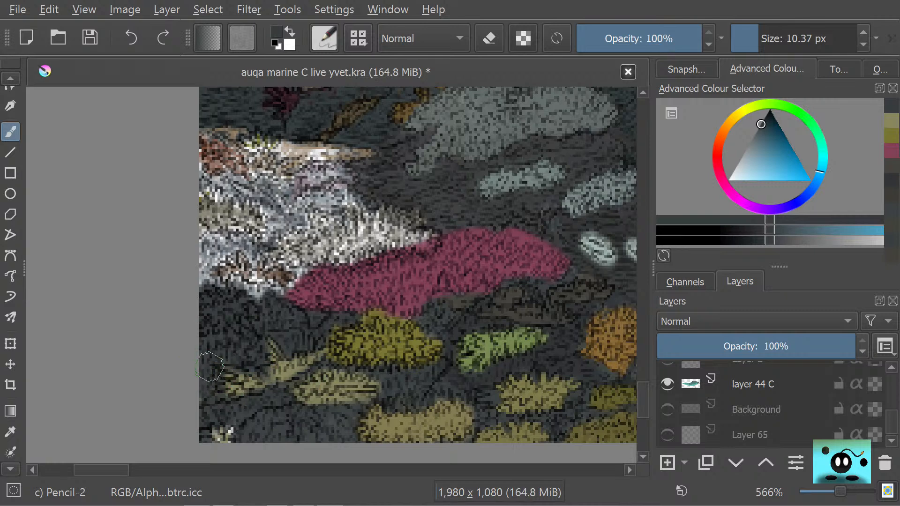
mouse_move(211, 310)
left_mouse_down()
mouse_move(261, 321)
mouse_move(250, 288)
mouse_move(277, 304)
mouse_move(263, 301)
mouse_move(253, 315)
mouse_move(226, 309)
mouse_move(199, 241)
mouse_move(222, 251)
mouse_move(215, 231)
mouse_move(260, 258)
mouse_move(250, 232)
mouse_move(285, 247)
mouse_move(271, 198)
mouse_move(254, 191)
mouse_move(269, 223)
mouse_move(250, 202)
mouse_move(203, 192)
mouse_move(220, 178)
mouse_move(206, 166)
mouse_move(311, 209)
mouse_move(298, 185)
mouse_move(307, 177)
mouse_move(337, 221)
mouse_move(328, 183)
mouse_move(350, 195)
mouse_move(328, 176)
left_mouse_up()
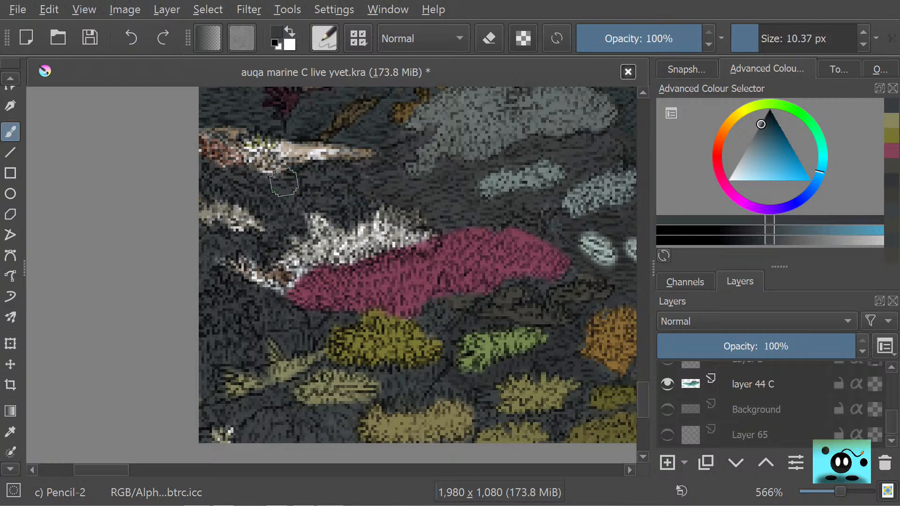
Step: Sample the khaki of the pale patch in the canvas's lower-left corner and cover its whitish speckles with that colour
left_click(9, 432)
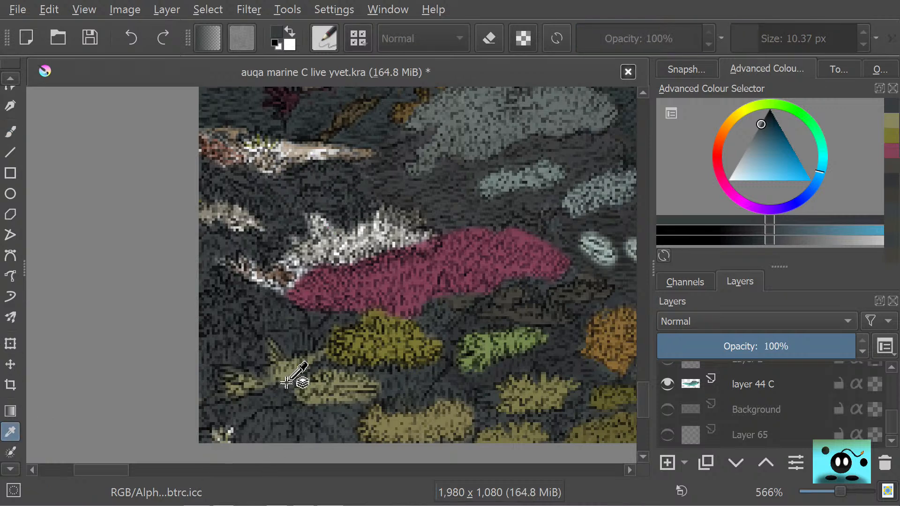
left_click(224, 439)
left_click(11, 137)
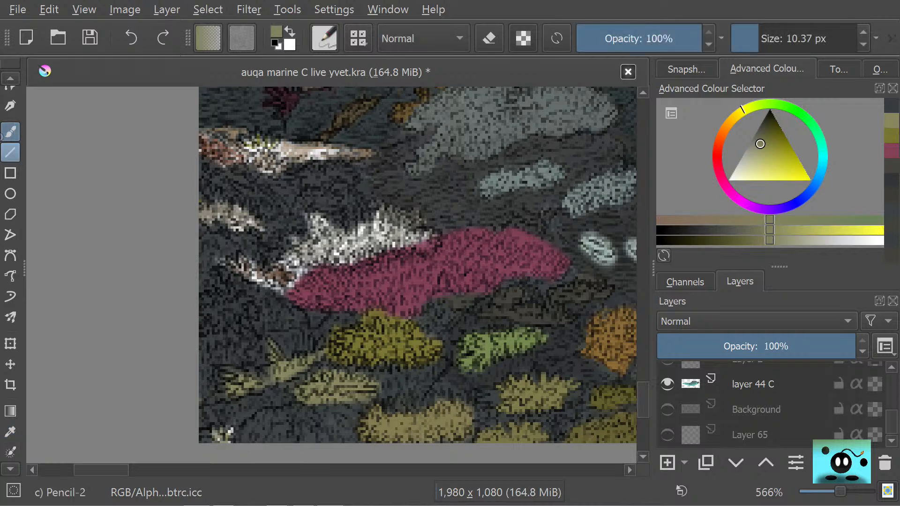
mouse_move(219, 442)
left_mouse_down()
mouse_move(212, 437)
mouse_move(225, 447)
mouse_move(210, 441)
left_mouse_up()
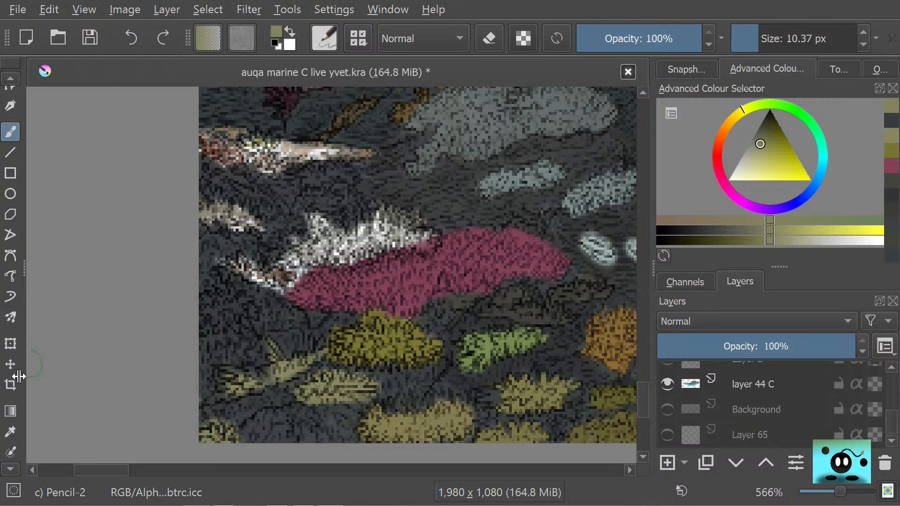
Step: Sample the brown beside the magenta stone's left end, cover the speckled patch there and paint a second brown stone below it
left_click(10, 431)
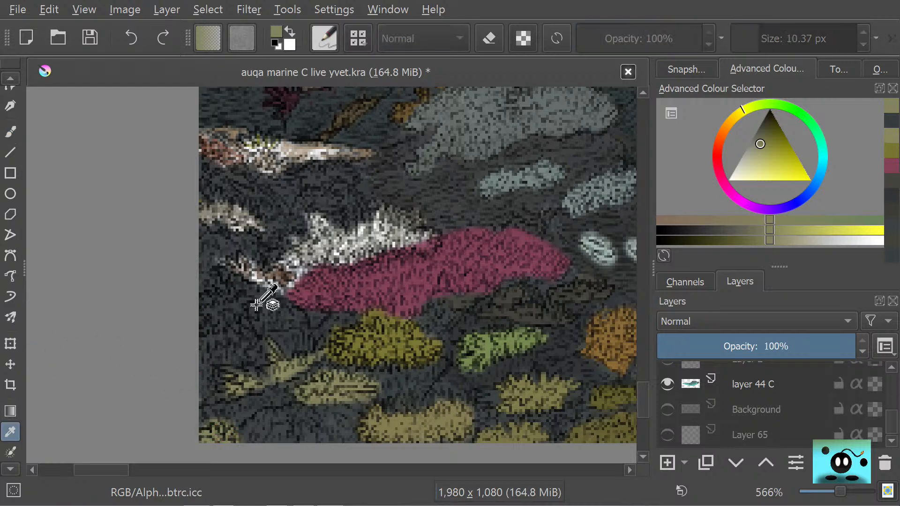
left_click(245, 280)
key("b")
left_click(245, 268)
mouse_move(220, 258)
left_mouse_down()
mouse_move(256, 279)
mouse_move(266, 272)
mouse_move(275, 282)
mouse_move(284, 266)
mouse_move(302, 282)
mouse_move(281, 256)
left_mouse_up()
mouse_move(246, 318)
left_mouse_down()
mouse_move(225, 298)
mouse_move(228, 323)
mouse_move(208, 295)
left_mouse_up()
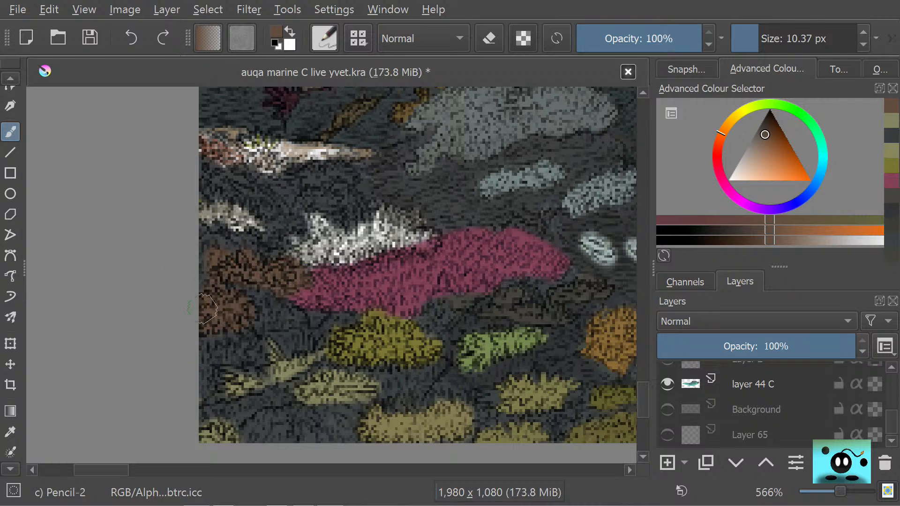
Step: Sample the light grey of the whitish stone above the magenta one and fill it solid, extending a thin tip at its upper left
left_click(10, 432)
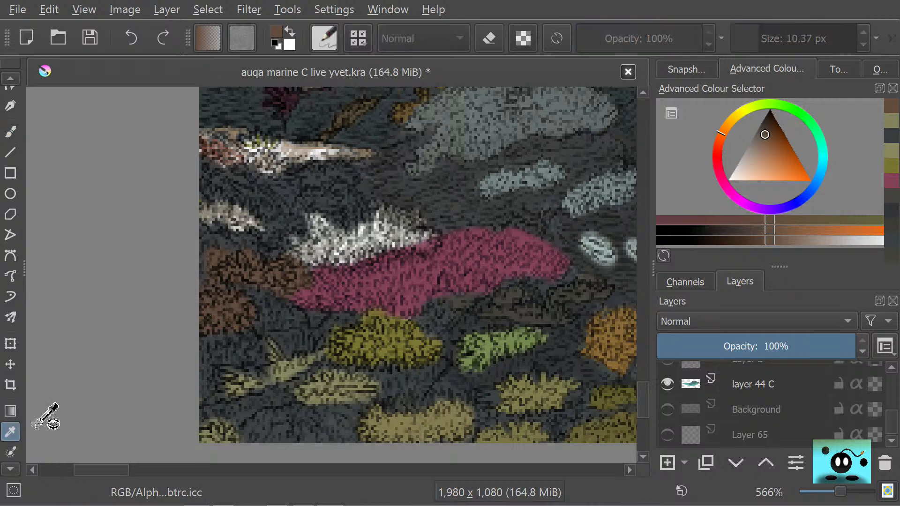
left_click(328, 253)
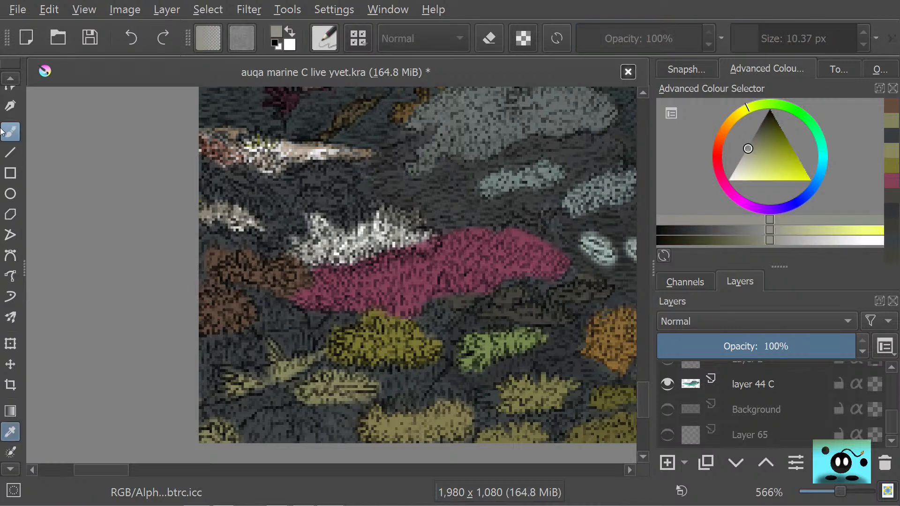
key("b")
mouse_move(306, 253)
left_mouse_down()
mouse_move(333, 233)
mouse_move(320, 220)
mouse_move(328, 256)
mouse_move(353, 243)
mouse_move(352, 252)
mouse_move(369, 252)
mouse_move(377, 218)
mouse_move(381, 249)
mouse_move(389, 213)
left_mouse_up()
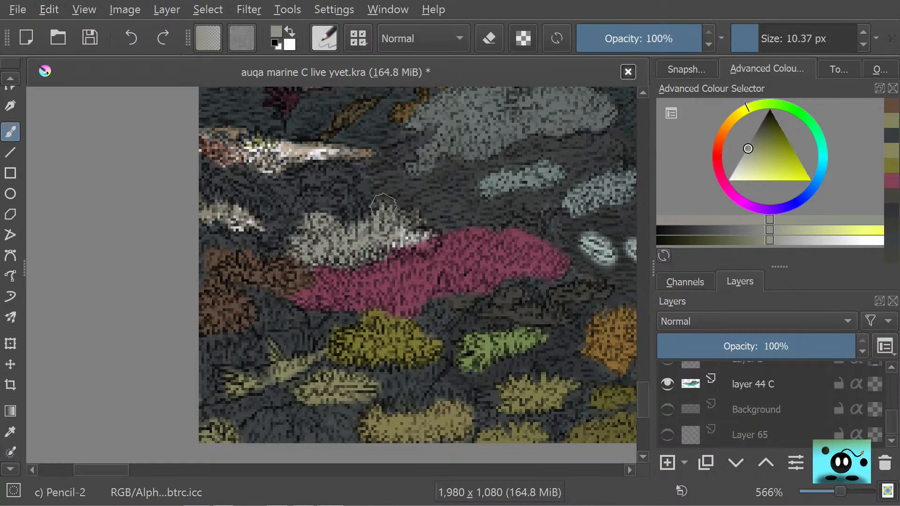
left_click_drag(401, 246, 421, 223)
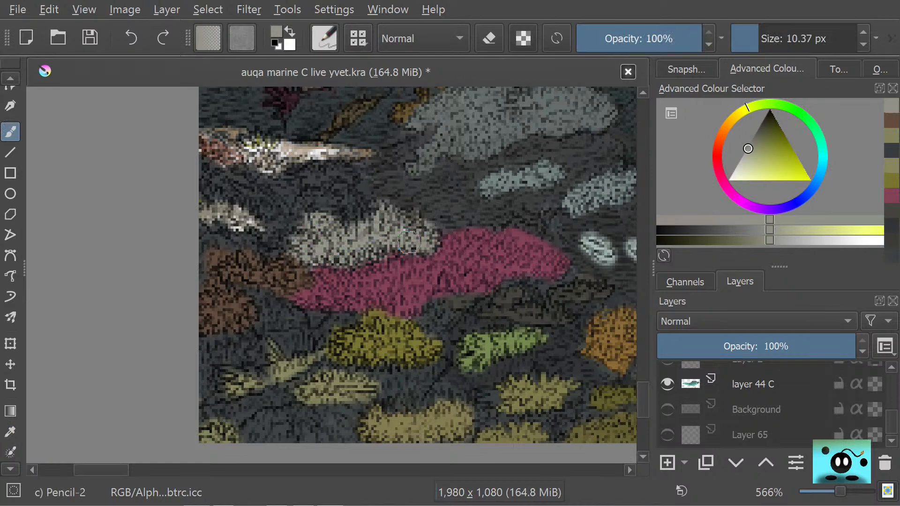
mouse_move(366, 221)
left_mouse_down()
mouse_move(341, 238)
mouse_move(345, 218)
mouse_move(275, 183)
left_mouse_up()
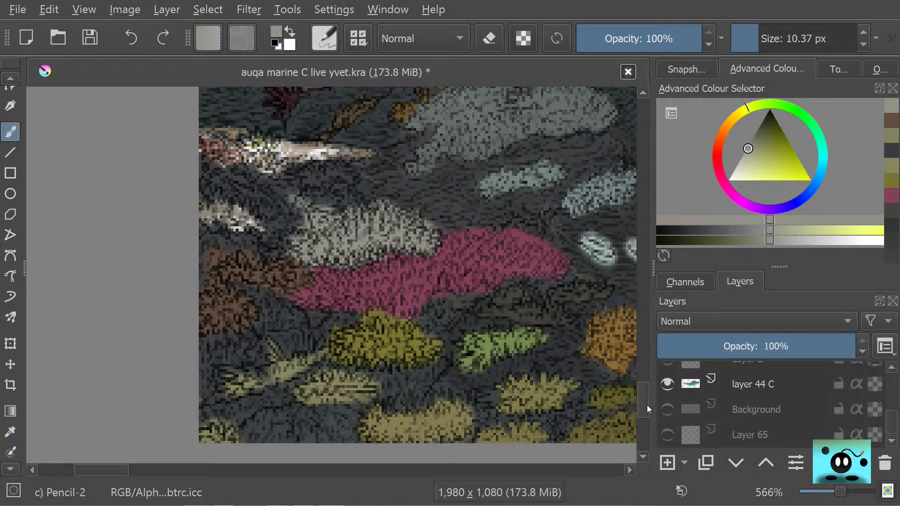
Step: Sample the dark grey-brown of the whitish stone at the canvas's left edge and cover it out to the edge
scroll(645, 404, "up", 3)
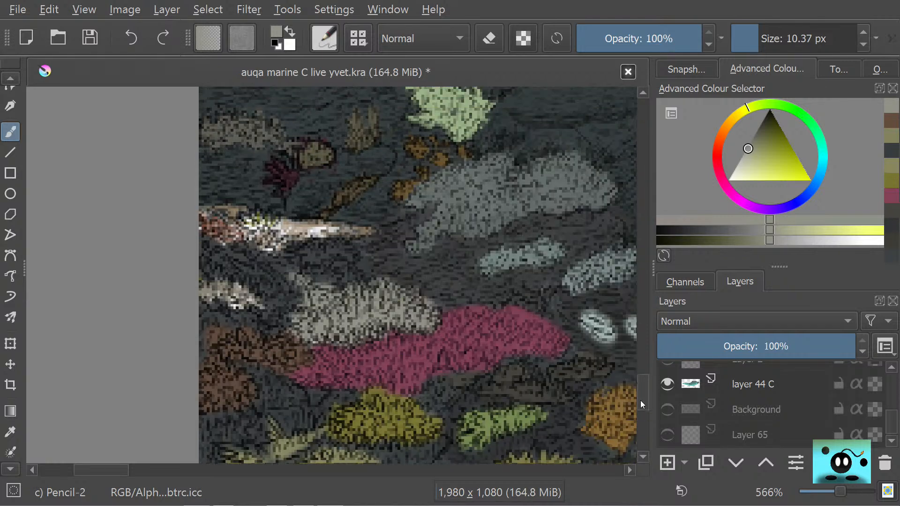
left_click(9, 432)
left_click(219, 298)
key("b")
mouse_move(236, 286)
left_mouse_down()
mouse_move(259, 302)
mouse_move(209, 272)
mouse_move(219, 306)
mouse_move(191, 284)
left_mouse_up()
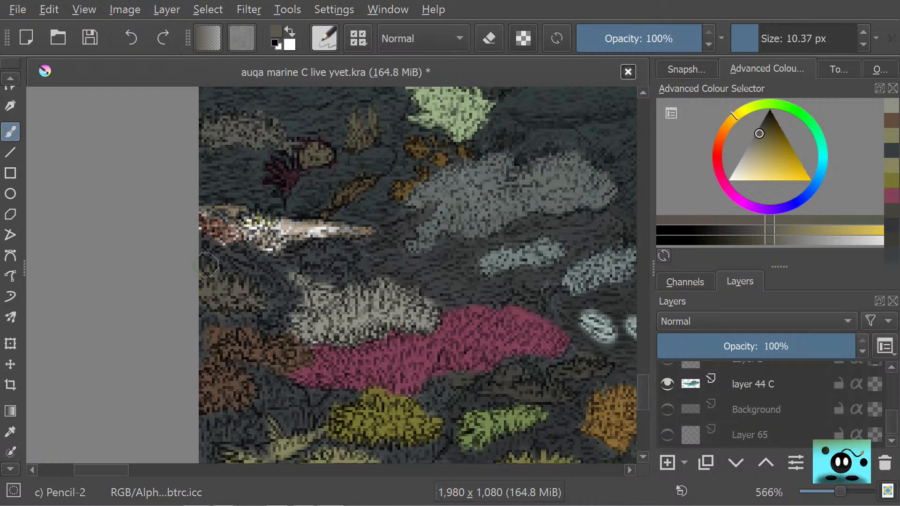
Step: Sample the tan of the long tapering stone above and cover its white and reddish speckles out to the canvas's left edge
left_click(9, 430)
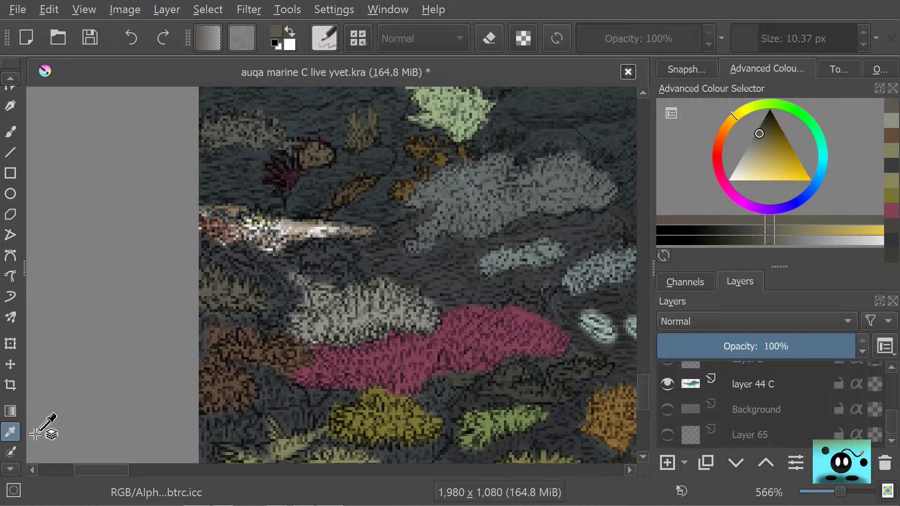
left_click(302, 223)
left_click(10, 134)
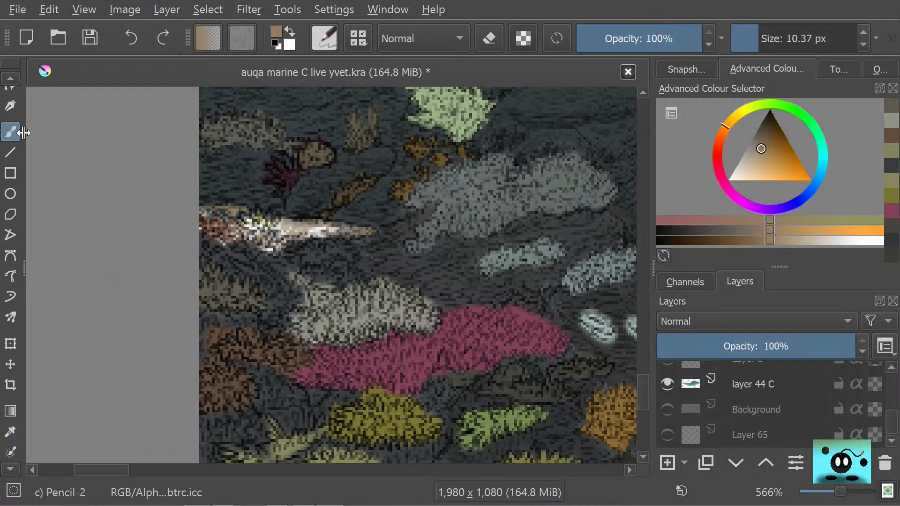
mouse_move(333, 227)
left_mouse_down()
mouse_move(289, 227)
mouse_move(278, 240)
mouse_move(240, 227)
mouse_move(246, 239)
mouse_move(234, 239)
mouse_move(204, 217)
left_mouse_up()
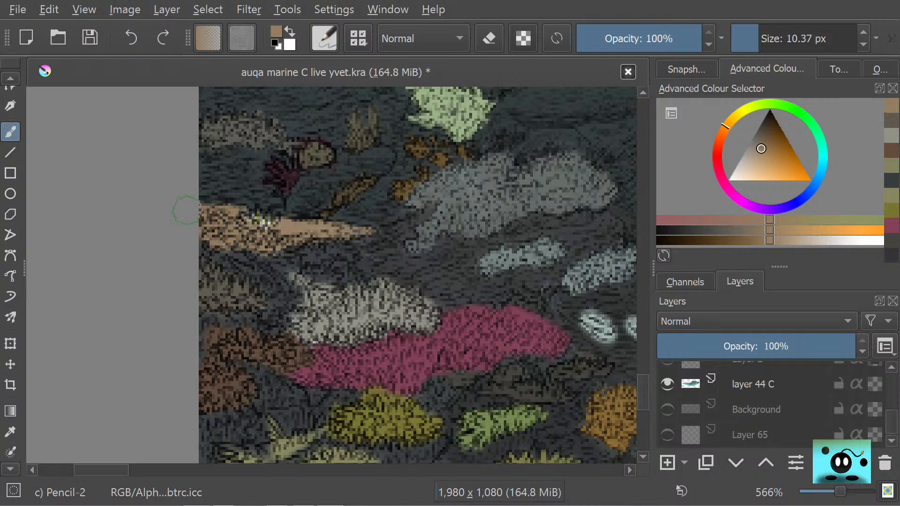
left_click(10, 432)
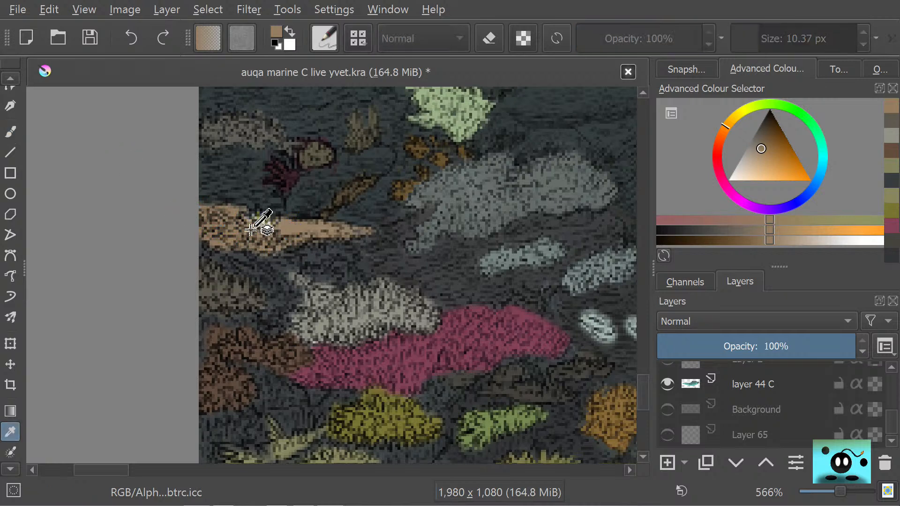
left_click(262, 222)
key("b")
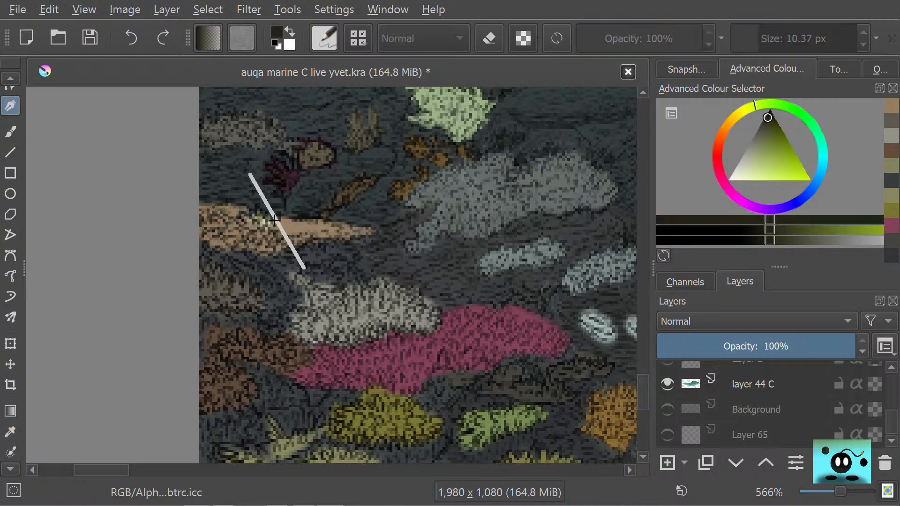
mouse_move(277, 221)
left_mouse_down()
mouse_move(159, 271)
mouse_move(101, 242)
left_mouse_up()
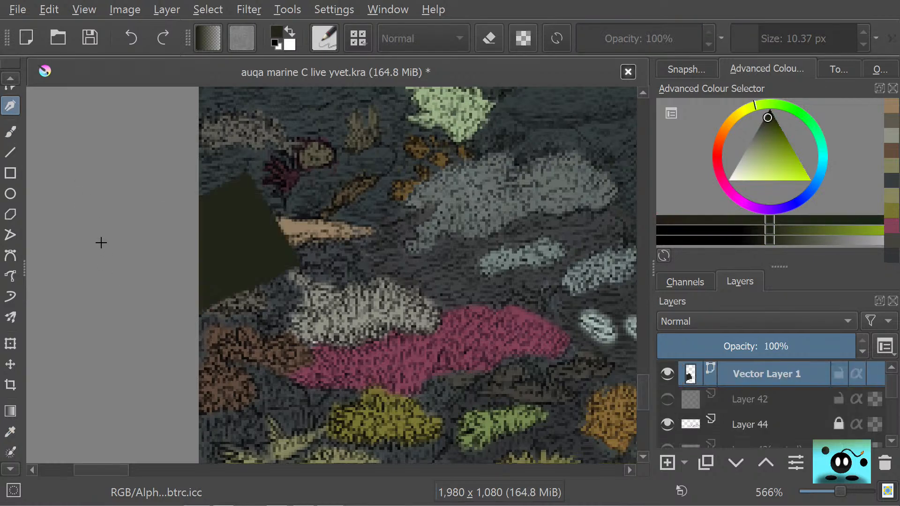
key("ctrl+z")
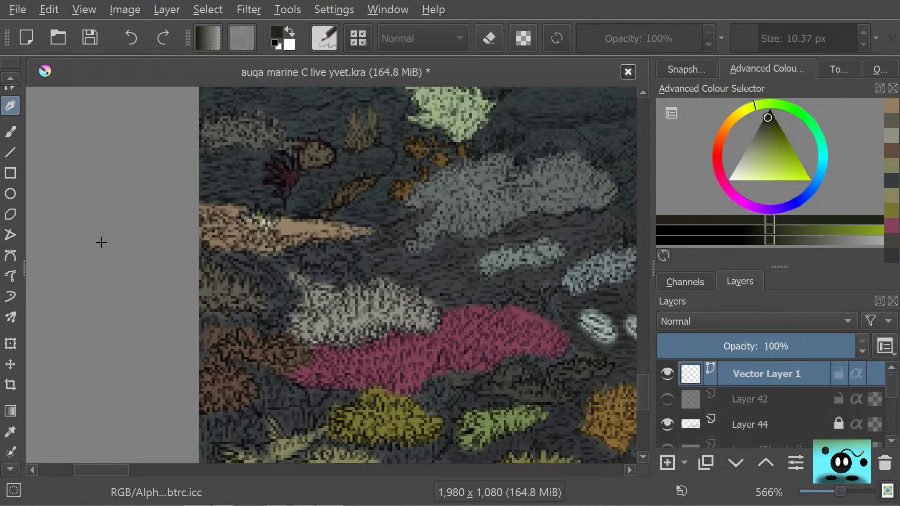
mouse_move(323, 206)
left_mouse_down()
mouse_move(381, 311)
mouse_move(406, 256)
mouse_move(469, 263)
mouse_move(582, 301)
mouse_move(445, 378)
mouse_move(301, 241)
mouse_move(275, 330)
left_mouse_up()
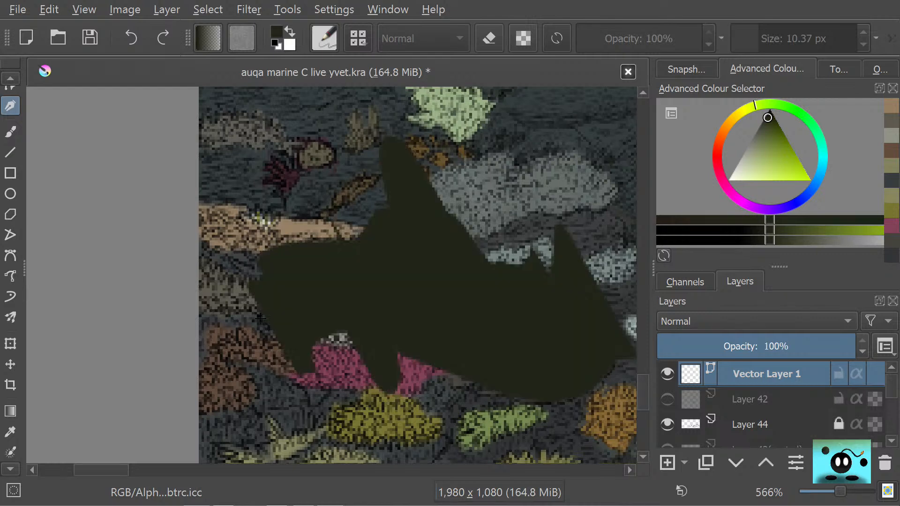
key("ctrl+z")
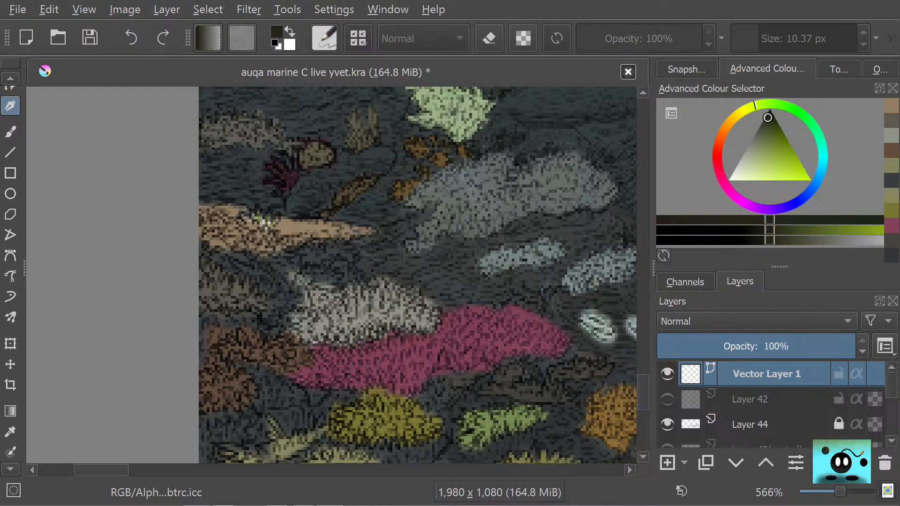
Step: Sample the near-black tone beside the yellow speckles on the tan stone's upper edge for the brush
key("b")
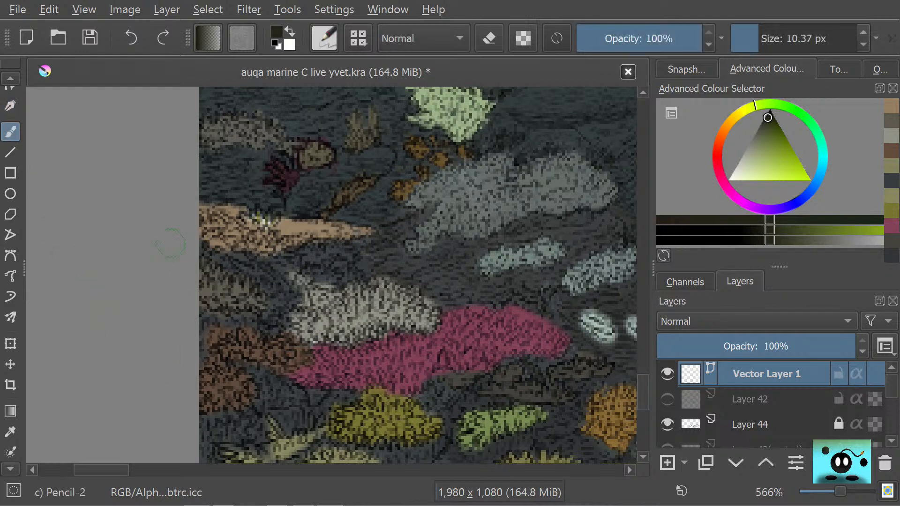
left_click(11, 431)
left_click(259, 223)
key("b")
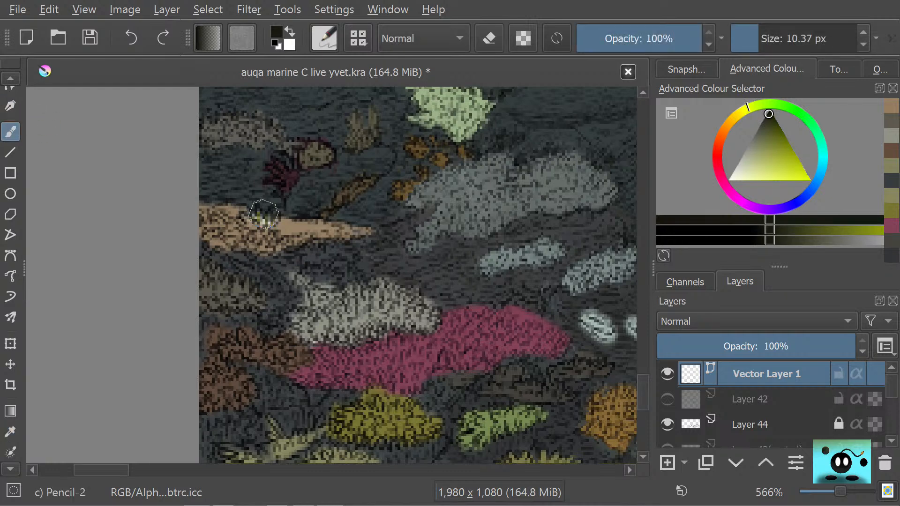
left_click(267, 223)
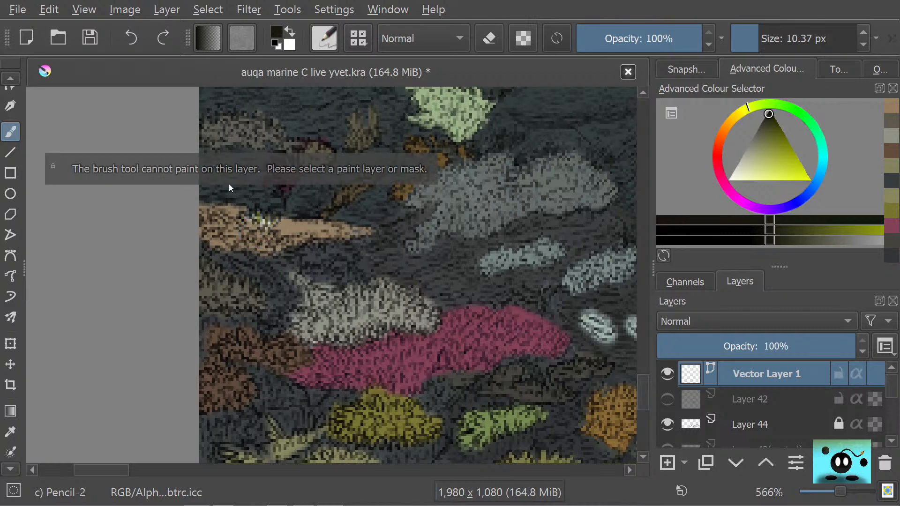
key("ctrl")
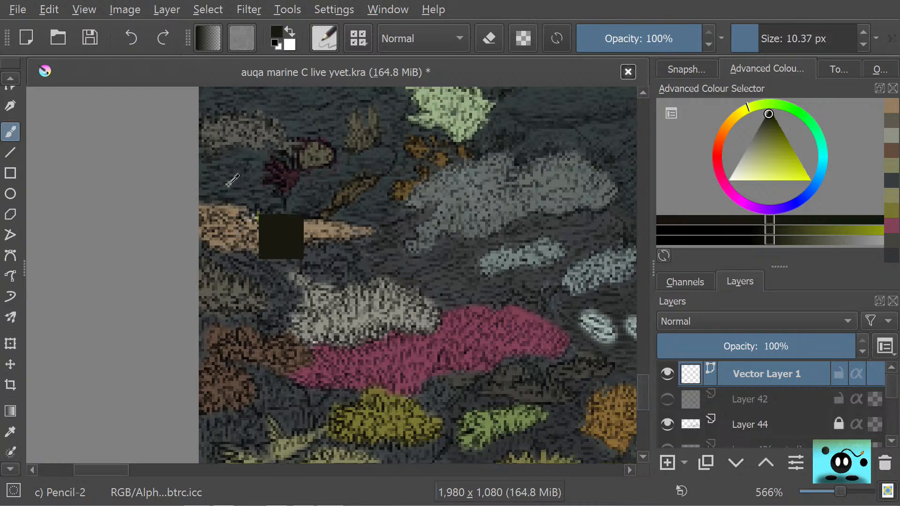
key("ctrl+z")
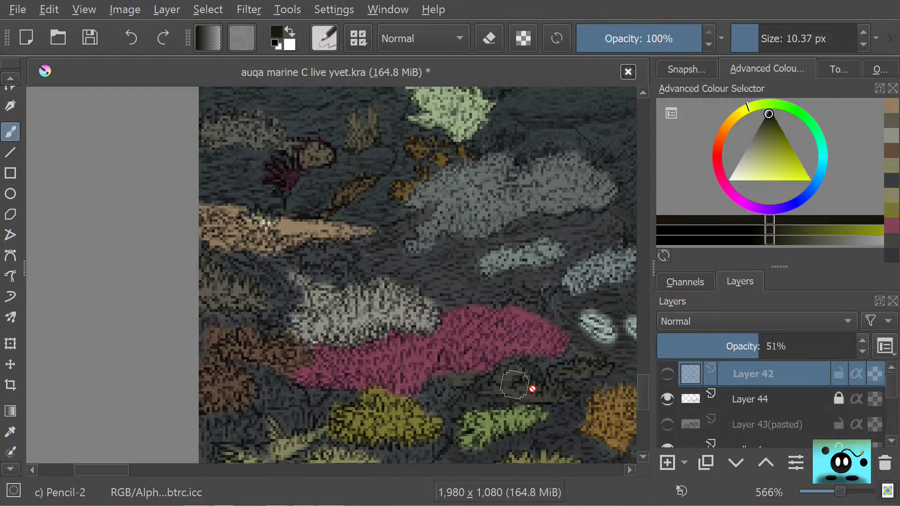
Step: Check the contents of the upper layers, including Layer 32, Layer 60, Layer 30 and pallar 2, by switching their visibility off and on
scroll(894, 394, "down", 2)
scroll(889, 396, "down", 12)
scroll(890, 407, "up", 8)
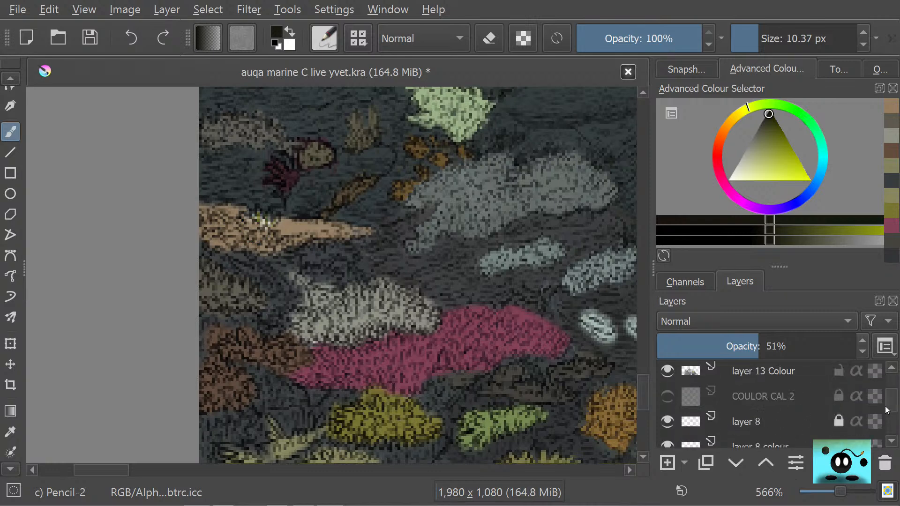
scroll(894, 392, "up", 8)
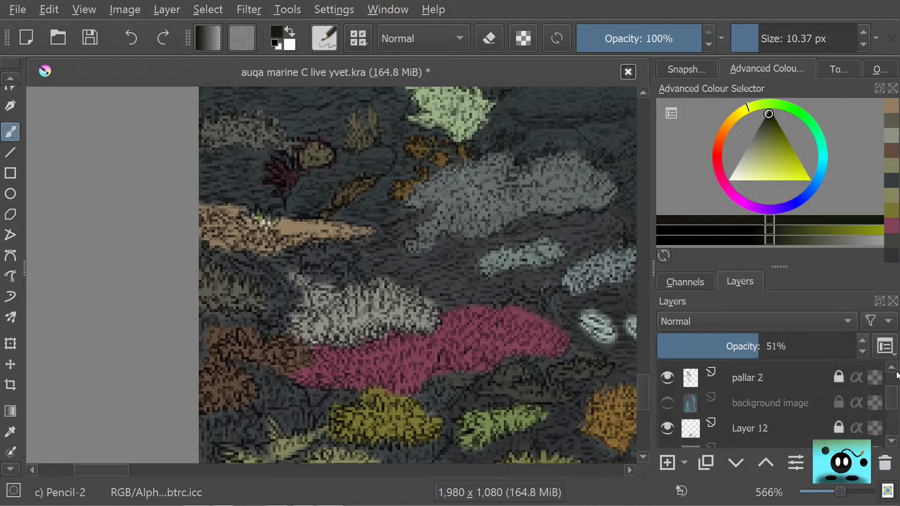
scroll(897, 375, "up", 2)
left_click(666, 400)
left_click(666, 399)
scroll(888, 443, "down", 3)
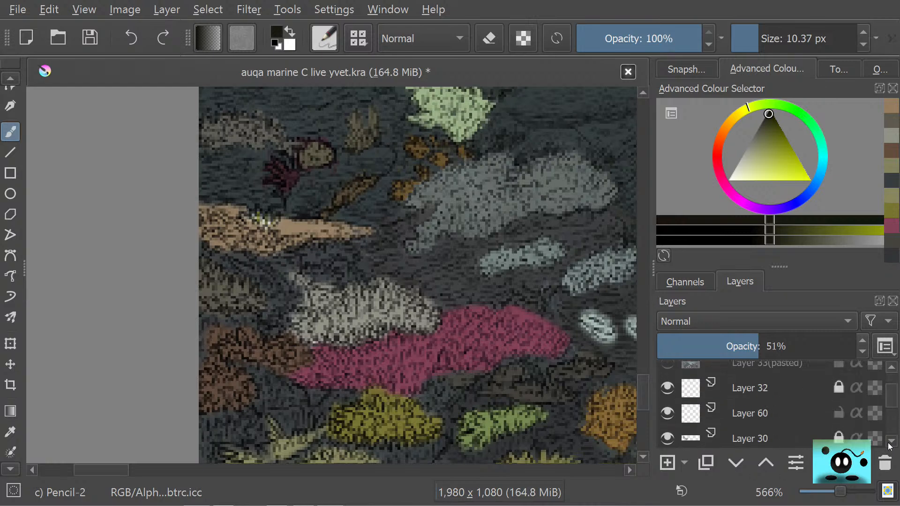
left_click(667, 368)
left_click(668, 368)
left_click(667, 392)
left_click(668, 392)
left_click(668, 415)
left_click(667, 416)
left_click(668, 441)
left_click(667, 440)
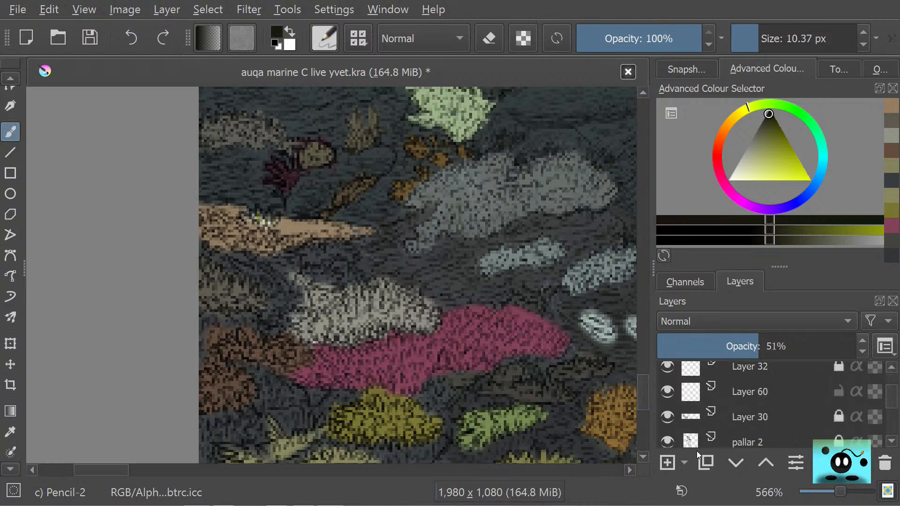
Step: Look further down the layer stack and check layer 8 by hiding and reshowing it
left_click(891, 442)
left_click(891, 443)
left_click(891, 442)
left_click(891, 442)
left_click(891, 444)
left_click(891, 444)
left_click(891, 444)
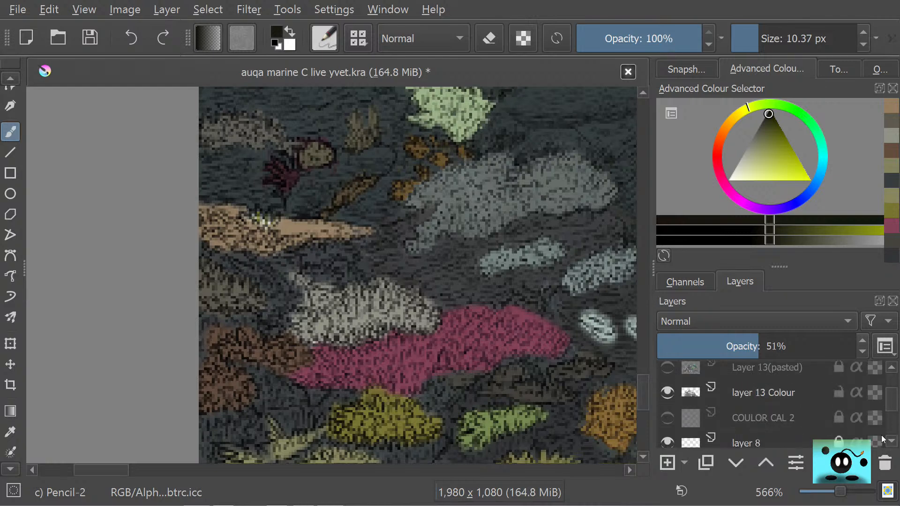
left_click(668, 441)
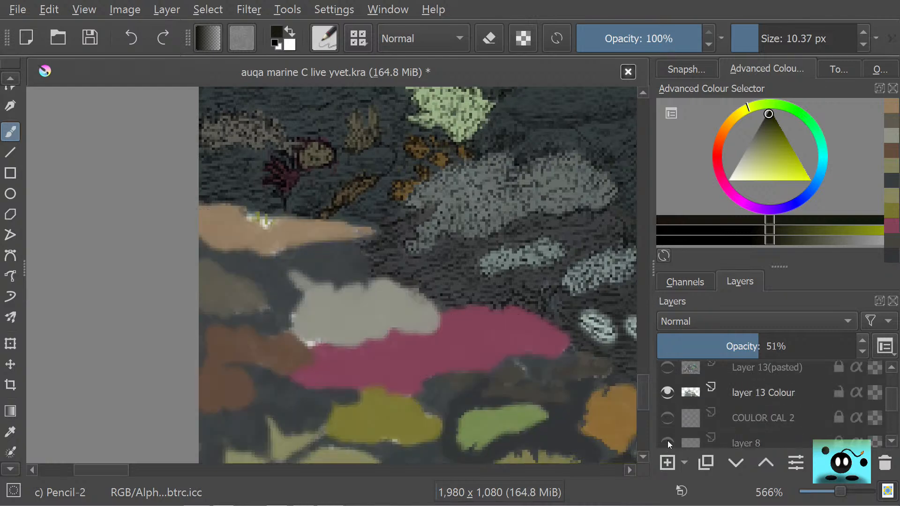
left_click(668, 440)
left_click(891, 443)
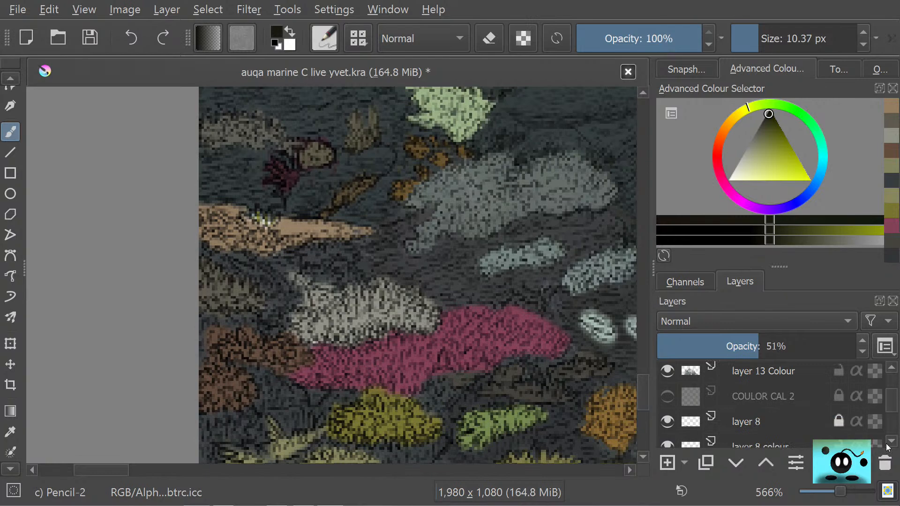
Step: Check layer 8 and layer 8 colour by toggling their visibility, then cover the tan stone's yellow speckles with near-black on layer 8 colour
left_click(674, 423)
left_click(671, 423)
left_click(669, 443)
left_click(669, 442)
left_click(736, 445)
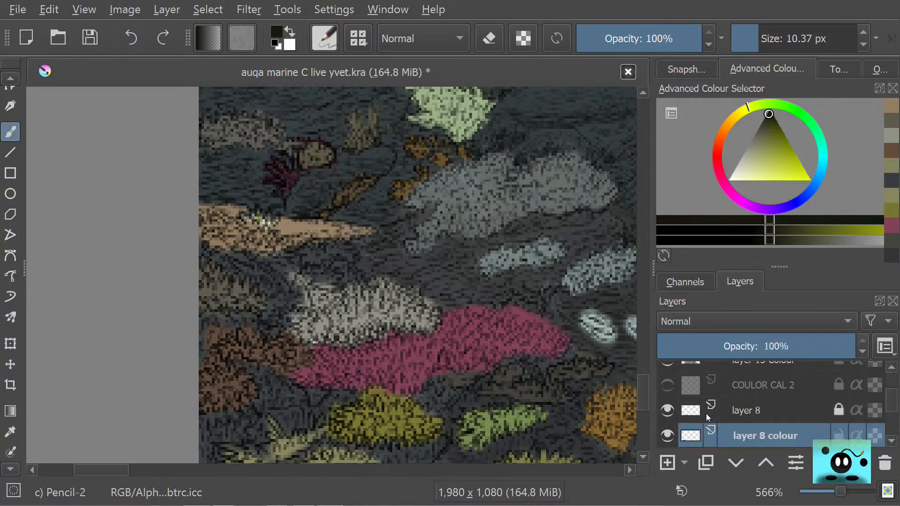
mouse_move(262, 216)
left_mouse_down()
mouse_move(260, 225)
mouse_move(246, 218)
left_mouse_up()
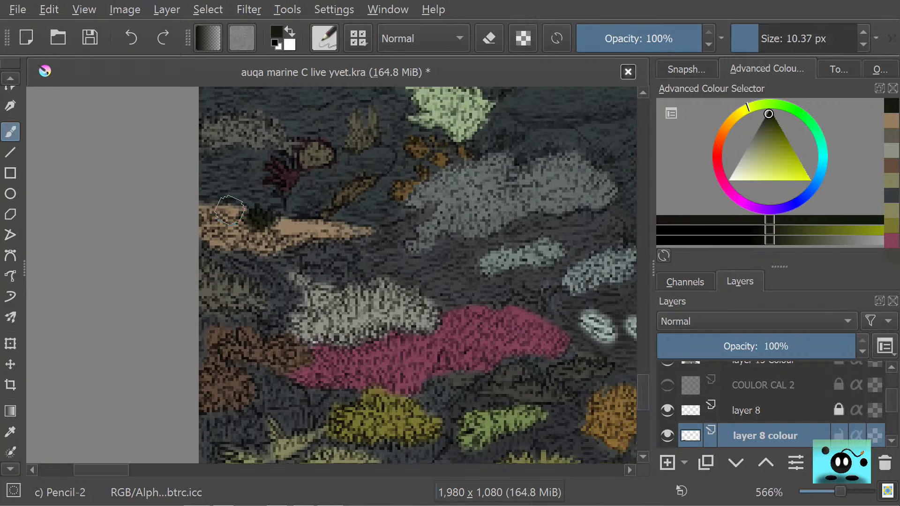
Step: Undo the near-black cover, sample olive from the speckles, and paint a solid olive patch on the tan stone's upper edge
key("ctrl+z")
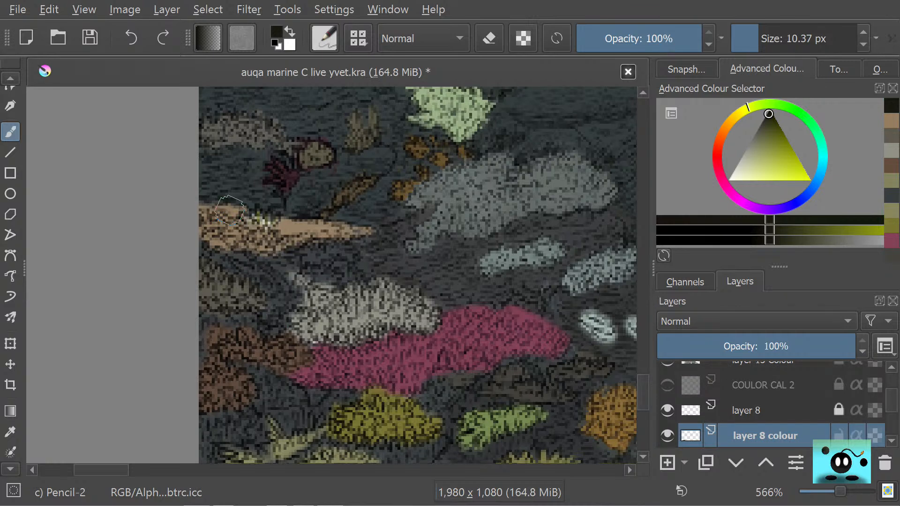
key("p")
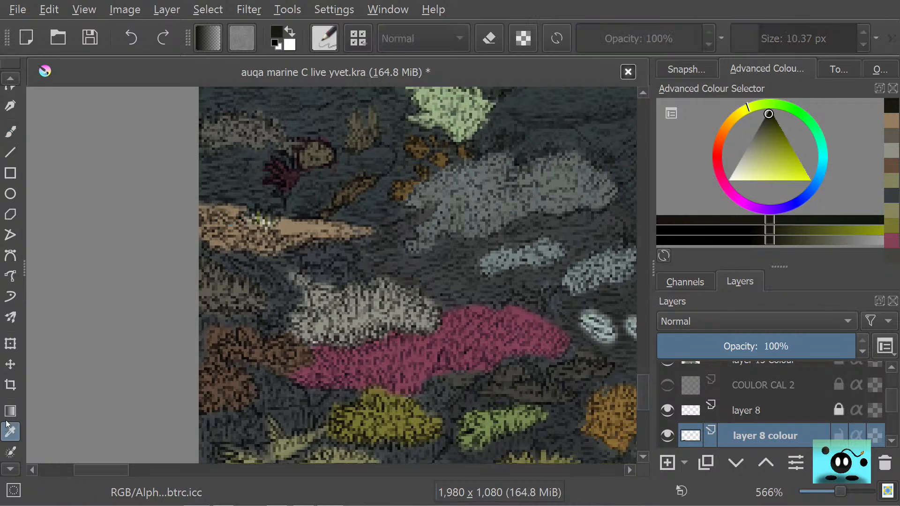
left_click(259, 222)
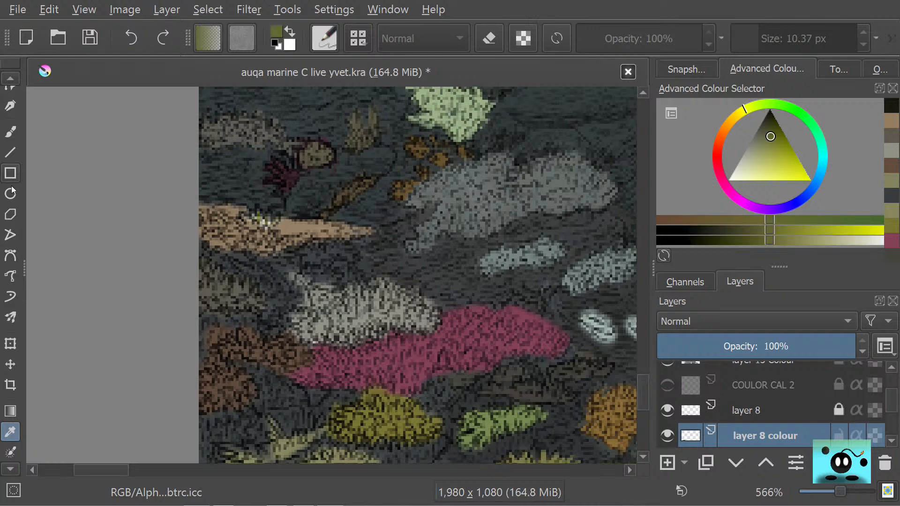
key("b")
mouse_move(249, 217)
left_mouse_down()
mouse_move(279, 220)
mouse_move(256, 226)
mouse_move(248, 216)
left_mouse_up()
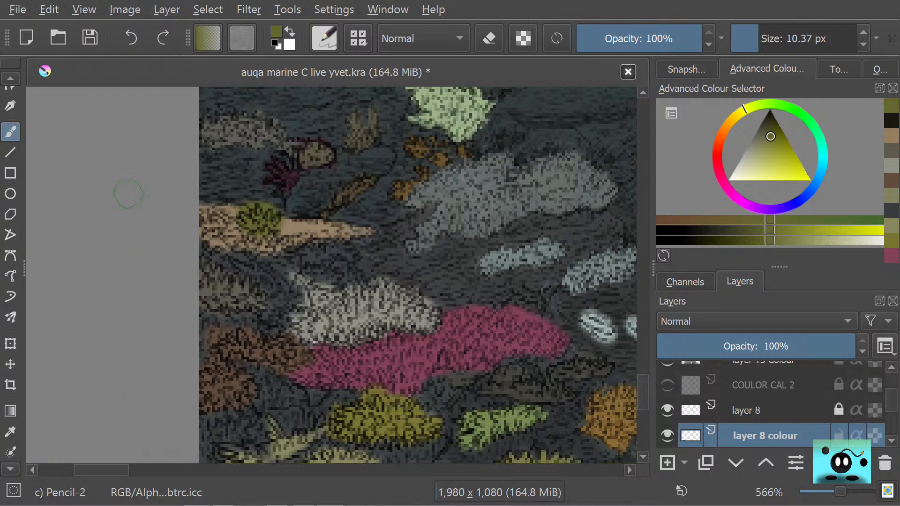
Step: Sample dark maroon from the spiky growth and paint an elongated maroon stone between the tan and whitish stones
left_click(10, 431)
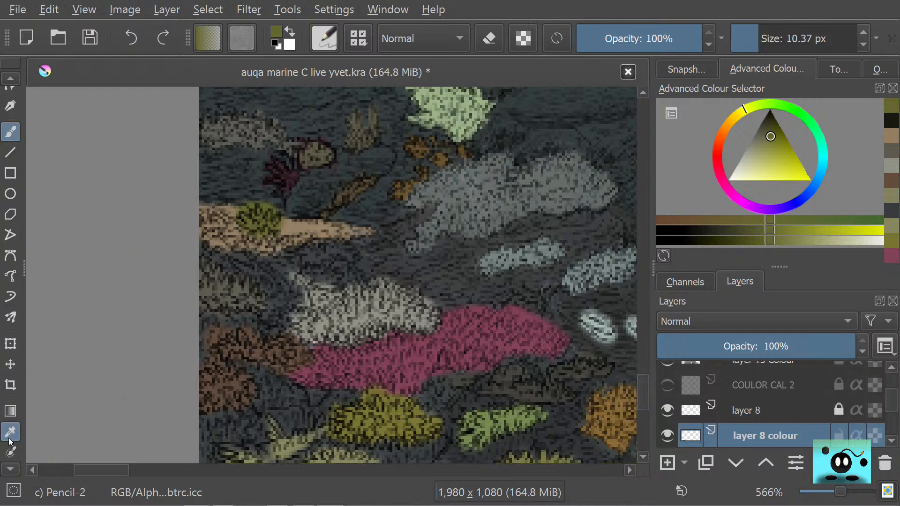
left_click(290, 183)
left_click(10, 132)
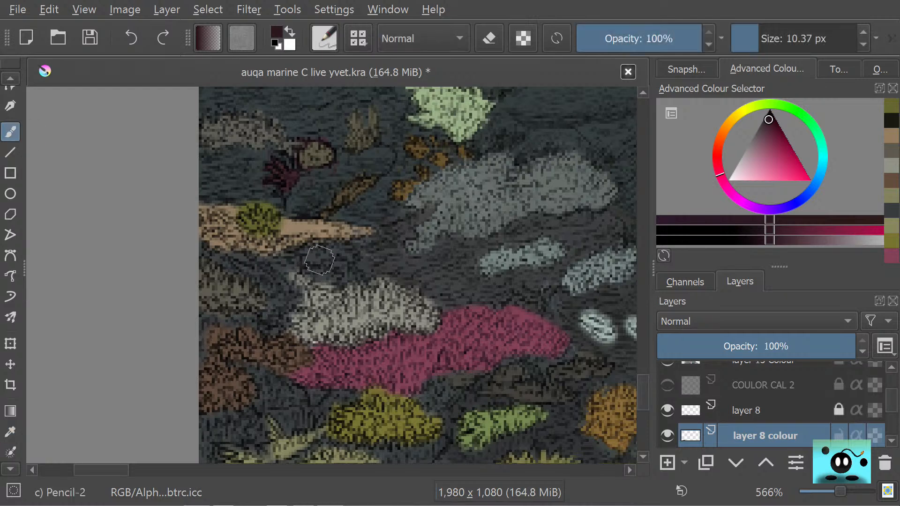
mouse_move(308, 260)
left_mouse_down()
mouse_move(348, 248)
mouse_move(307, 250)
mouse_move(293, 265)
left_mouse_up()
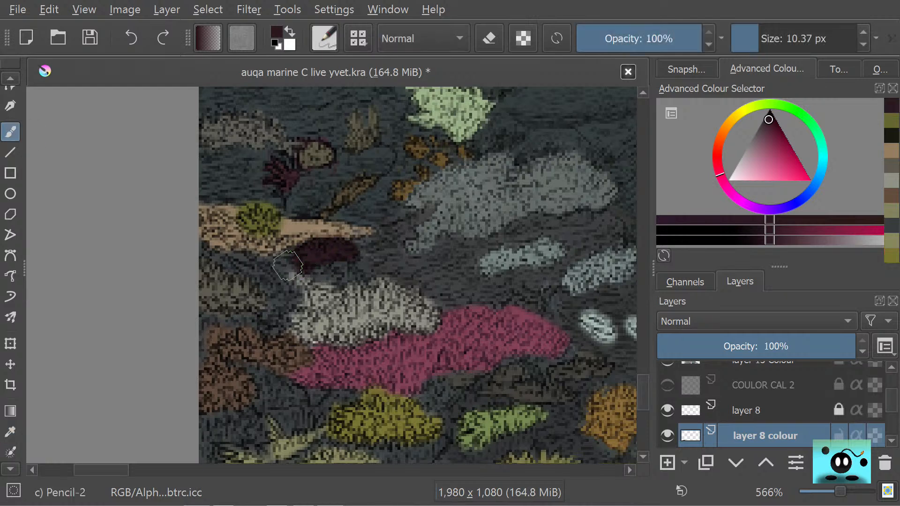
Step: Sample the tan stone's colour and fill out its tapered right end and its left end at the canvas edge
left_click(10, 432)
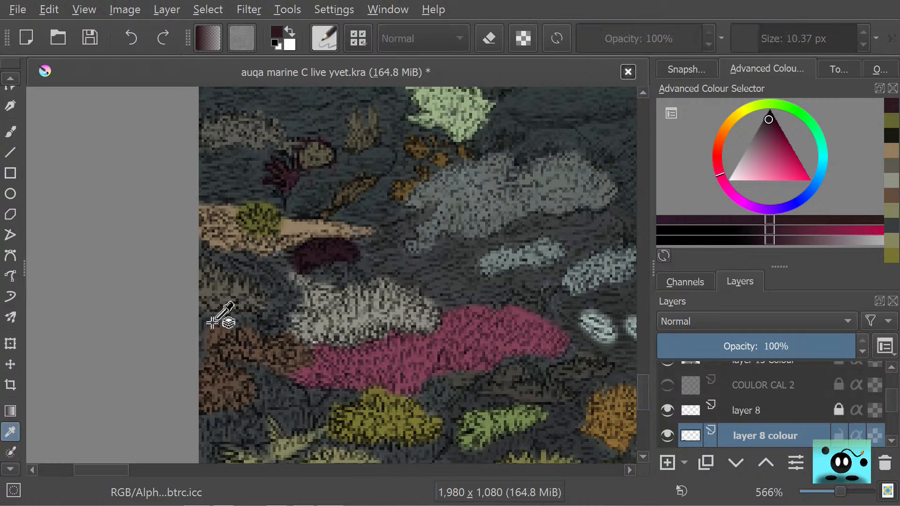
left_click(294, 238)
left_click(11, 131)
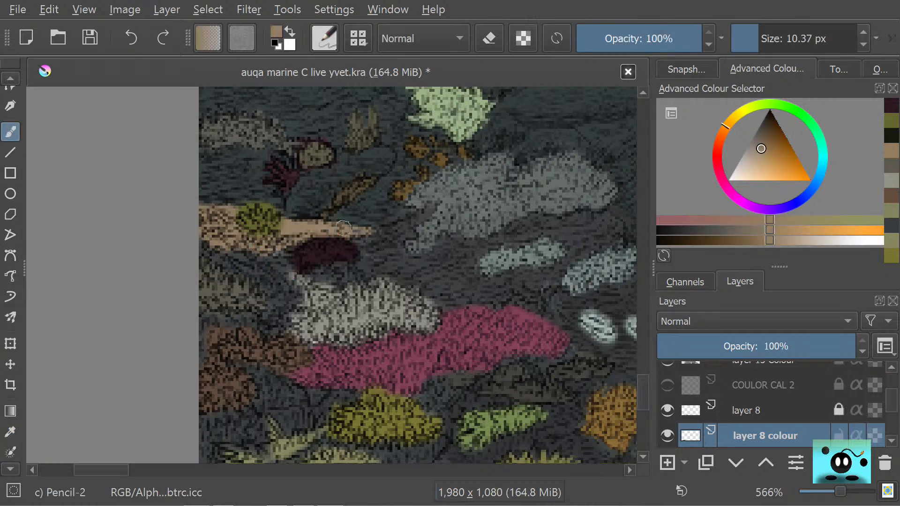
left_click_drag(361, 232, 306, 232)
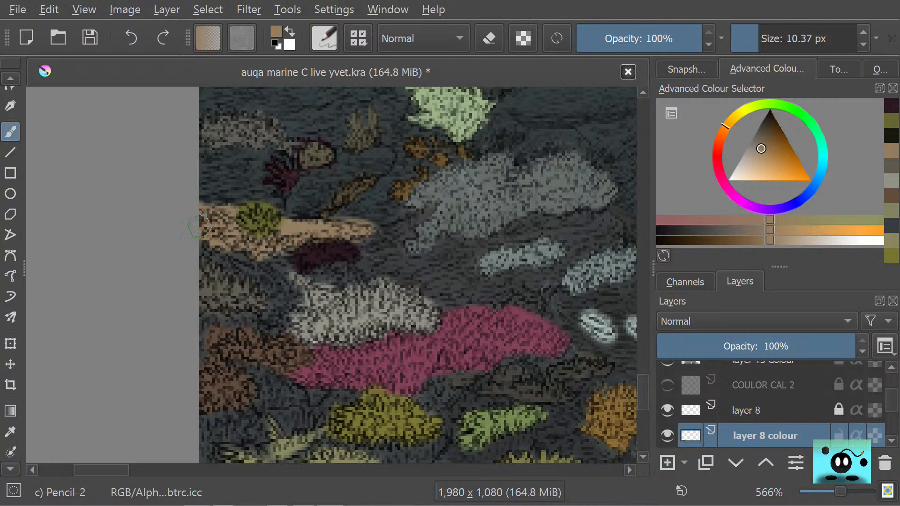
left_click_drag(202, 230, 203, 232)
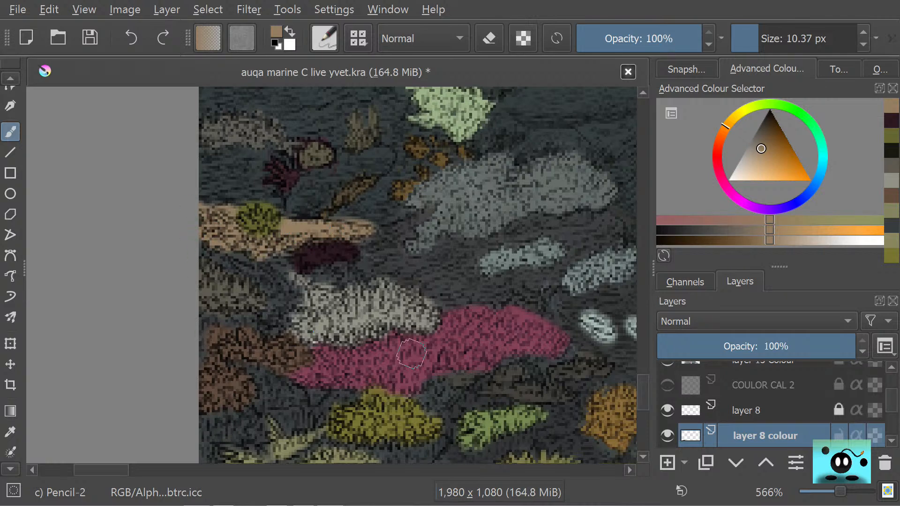
mouse_move(641, 408)
left_mouse_down()
mouse_move(644, 425)
mouse_move(640, 400)
mouse_move(644, 417)
mouse_move(645, 409)
left_mouse_up()
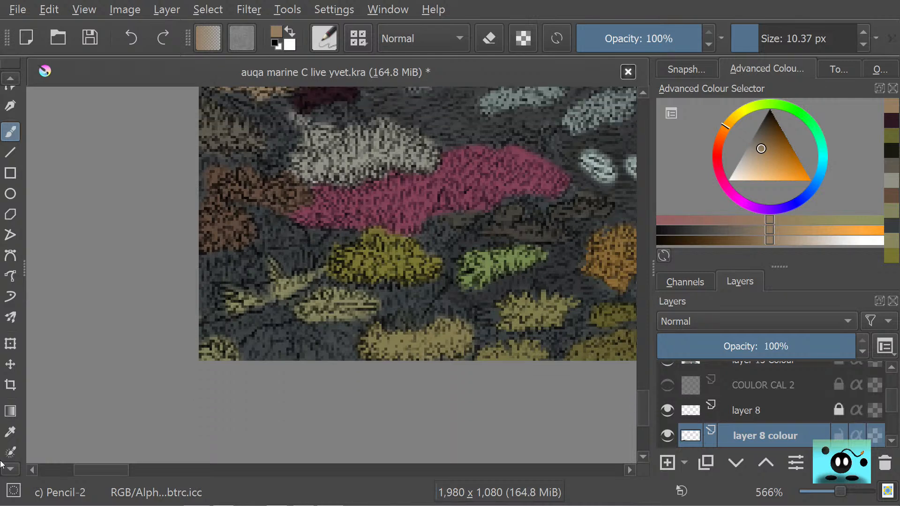
left_click(10, 432)
left_click(280, 358)
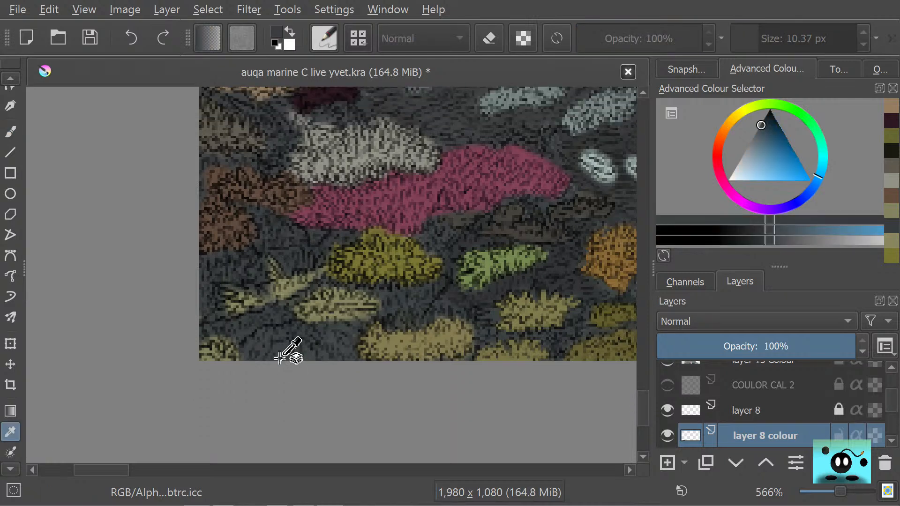
left_click(6, 137)
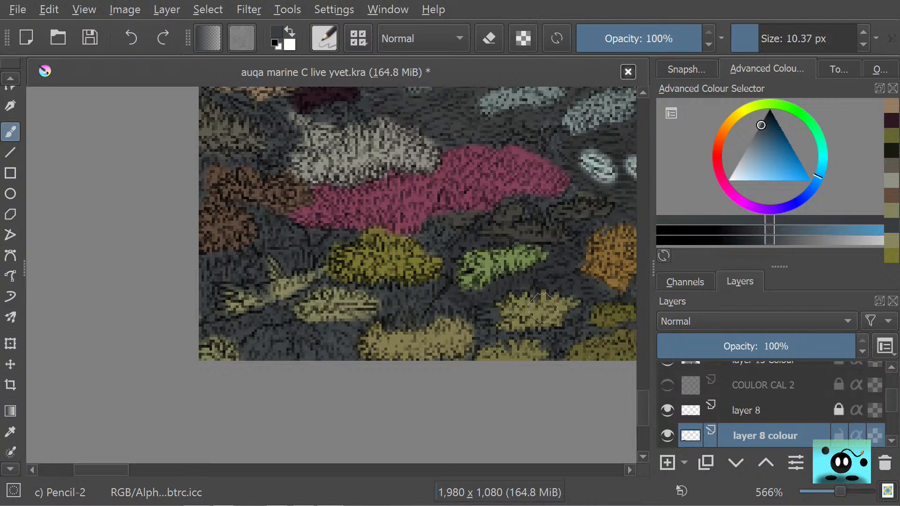
Step: Sample the yellow-olive stone below the green one, reduce the brush to 2.48 px, and extend its left side into a point
scroll(516, 287, "up", 3)
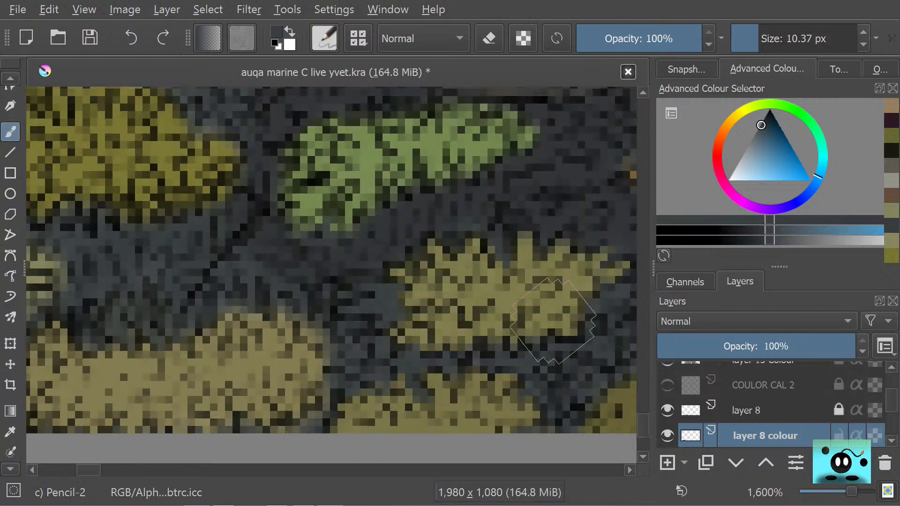
key("p")
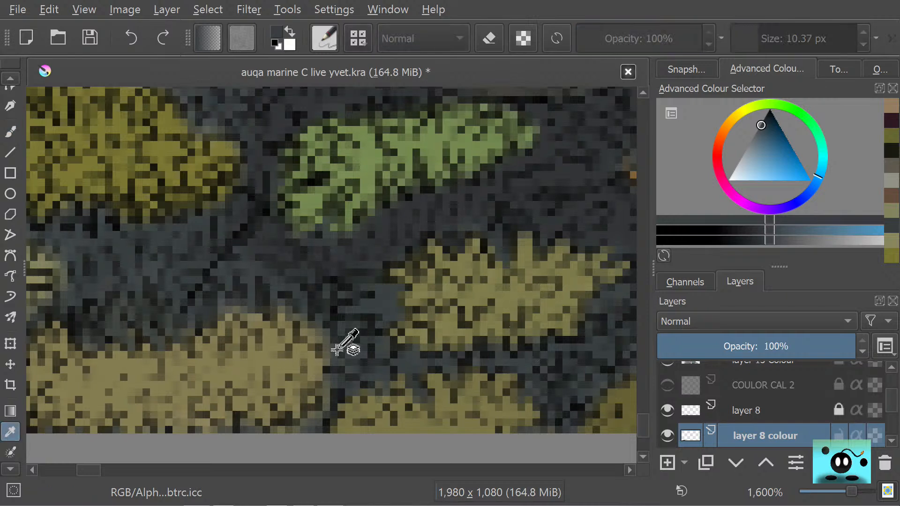
left_click(418, 307)
key("b")
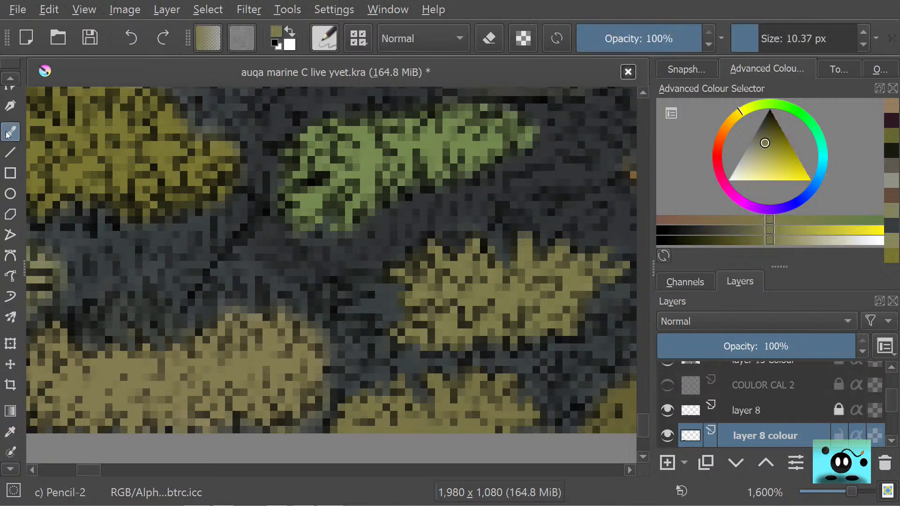
left_click_drag(758, 36, 749, 37)
mouse_move(371, 303)
left_mouse_down()
mouse_move(395, 300)
mouse_move(383, 325)
mouse_move(404, 315)
left_mouse_up()
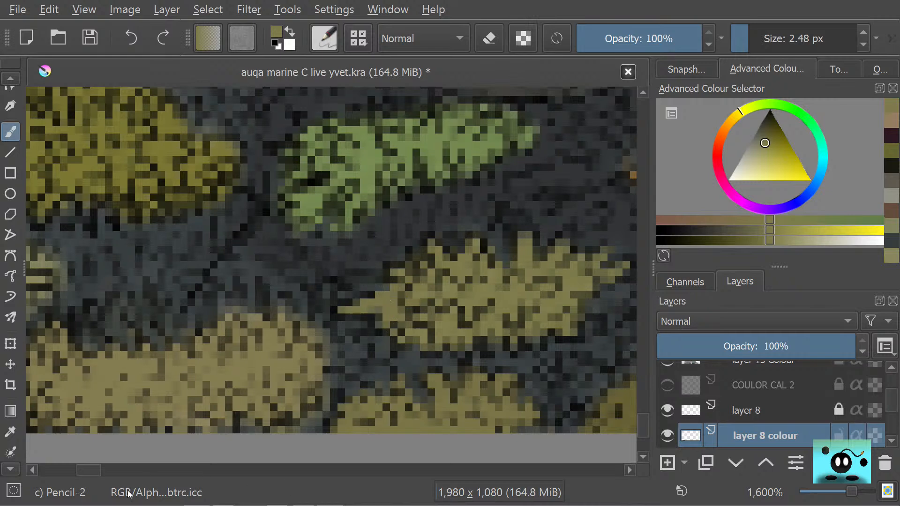
Step: Sample the dark slate and trim the upper and right edges of the pale olive stone in the canvas's bottom-left corner
left_click_drag(85, 468, 63, 468)
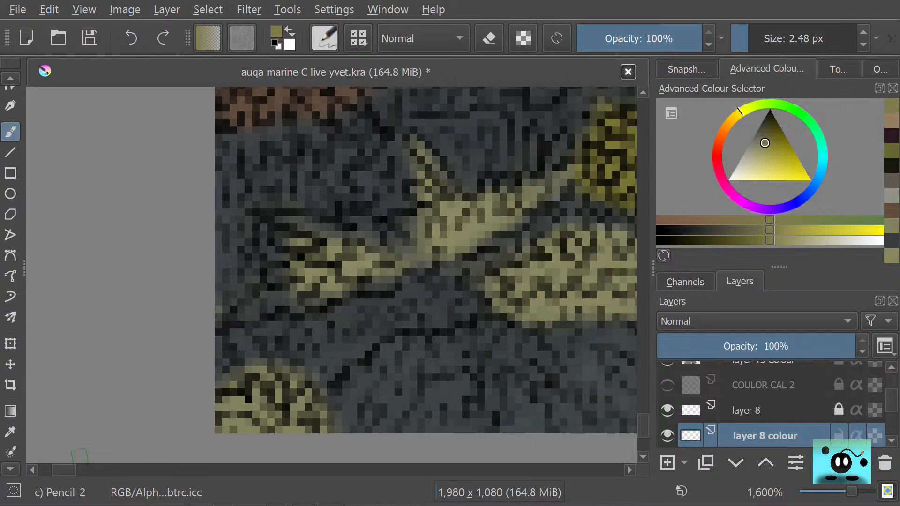
left_click(10, 432)
left_click(358, 411)
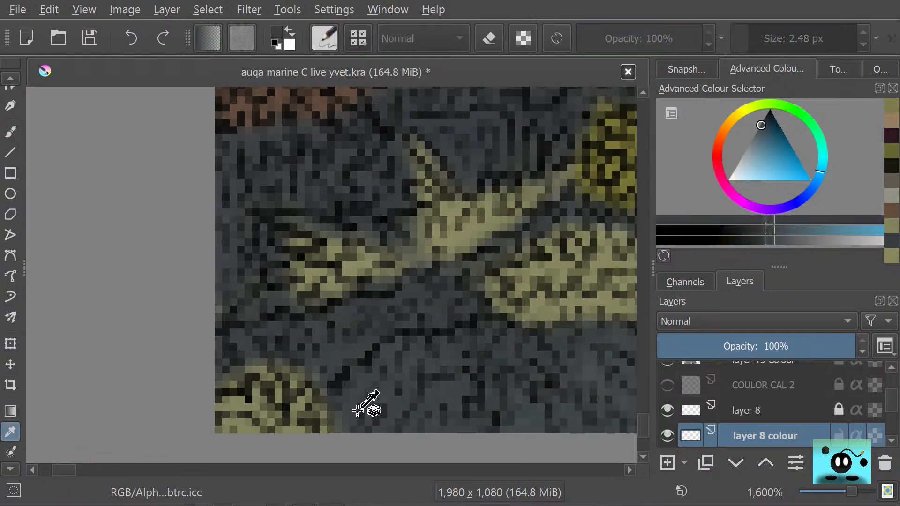
left_click(3, 131)
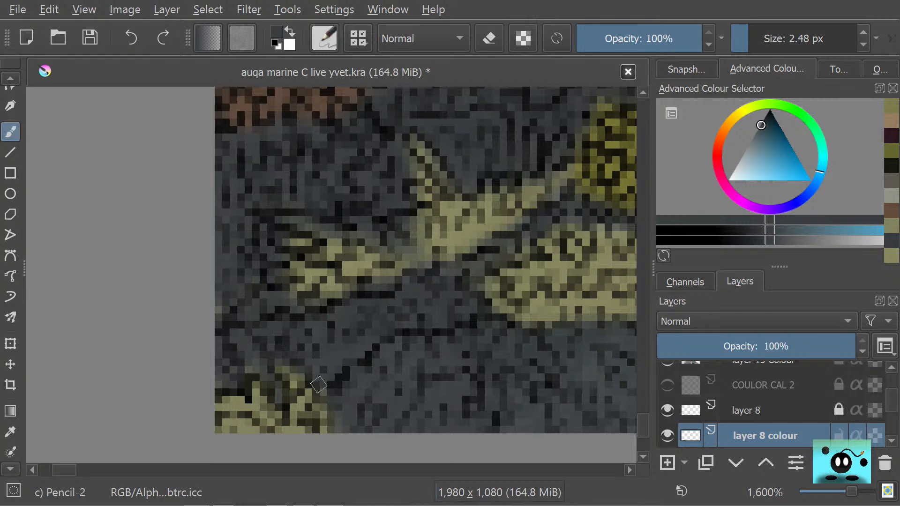
mouse_move(321, 404)
left_mouse_down()
mouse_move(327, 427)
mouse_move(336, 427)
left_mouse_up()
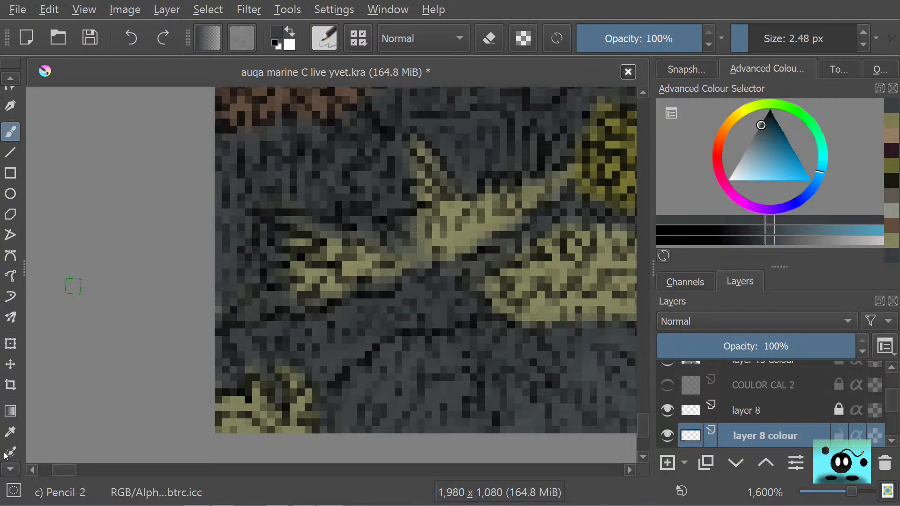
Step: Sample the branching shape's pale olive and build out its left end with ragged prongs and a fuller lower edge
left_click(11, 432)
left_click(305, 267)
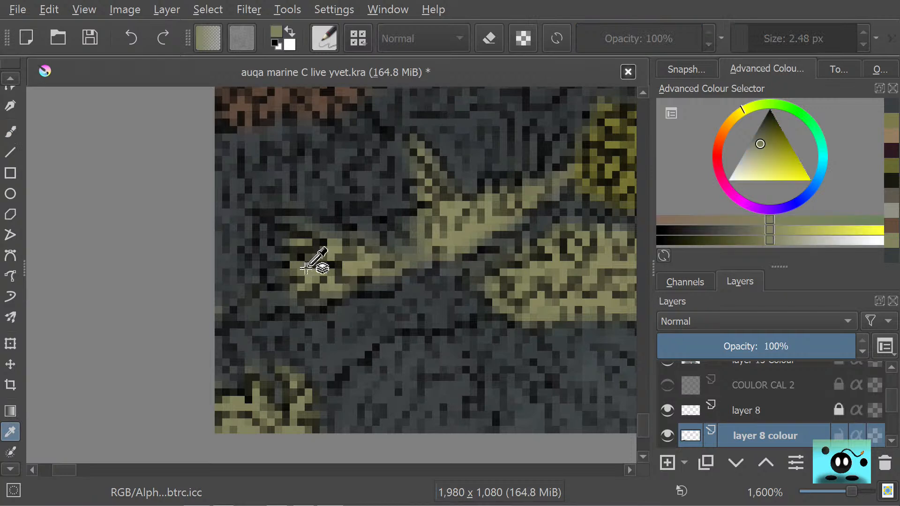
left_click(7, 128)
mouse_move(272, 279)
left_mouse_down()
mouse_move(288, 268)
mouse_move(284, 220)
left_mouse_up()
mouse_move(336, 235)
left_mouse_down()
mouse_move(315, 225)
mouse_move(327, 231)
mouse_move(276, 219)
left_mouse_up()
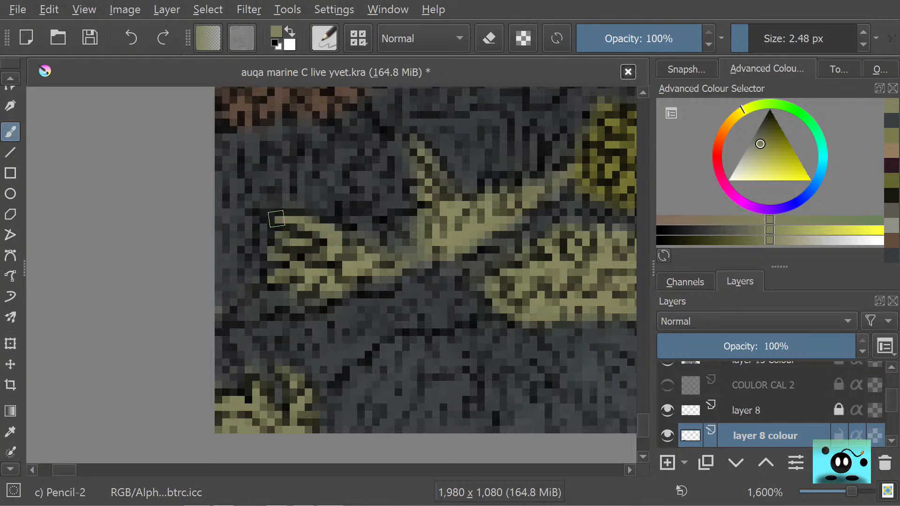
mouse_move(352, 245)
left_mouse_down()
mouse_move(399, 263)
mouse_move(378, 274)
left_mouse_up()
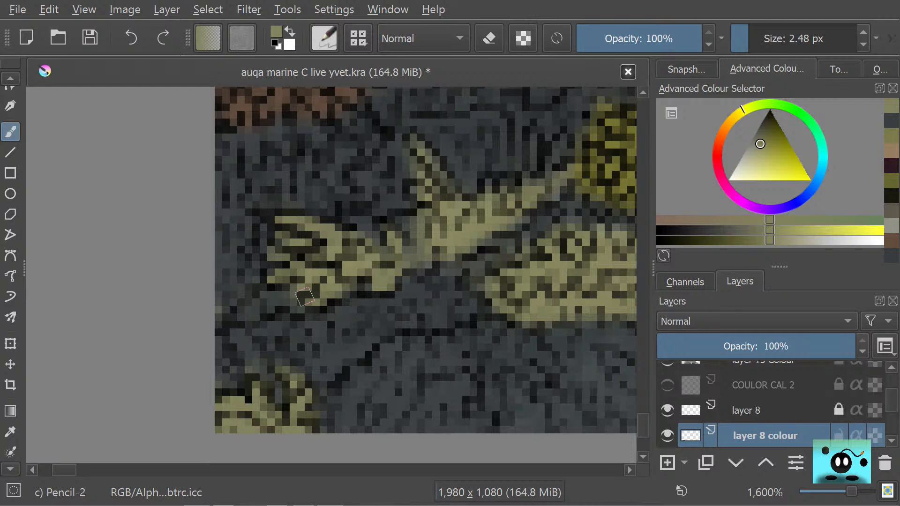
Step: Thicken the branching shape's middle and upright side branch, and add small spikes along its upper edge in pale olive
mouse_move(419, 255)
left_mouse_down()
mouse_move(422, 263)
mouse_move(405, 238)
mouse_move(415, 218)
left_mouse_up()
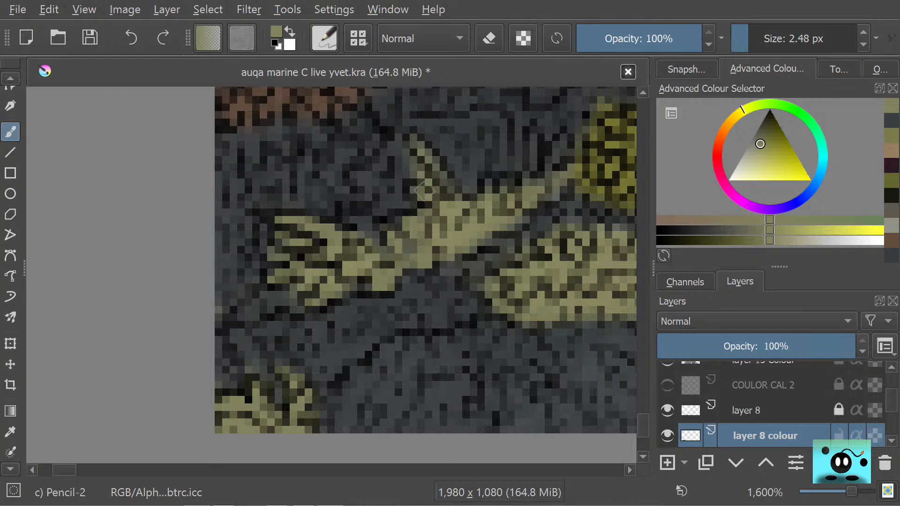
left_click_drag(449, 185, 422, 145)
left_click_drag(487, 190, 490, 188)
left_click_drag(60, 474, 77, 474)
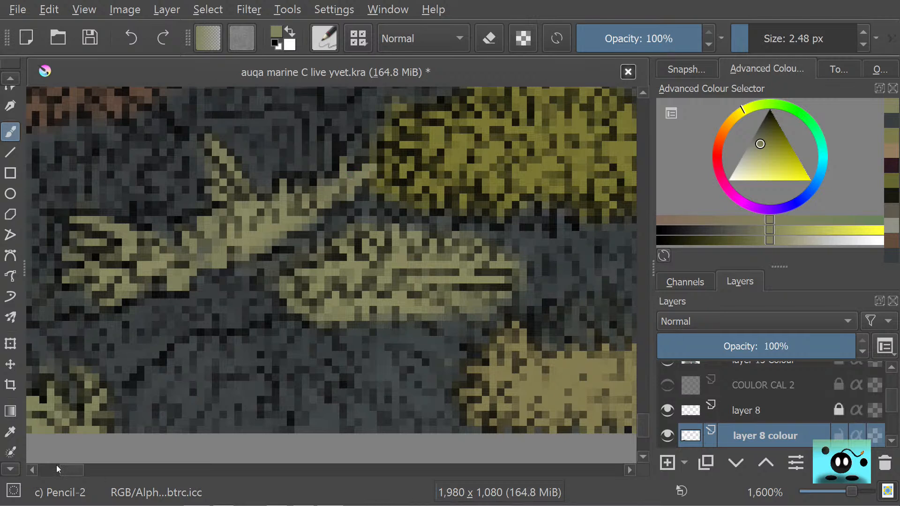
left_click_drag(71, 464, 67, 466)
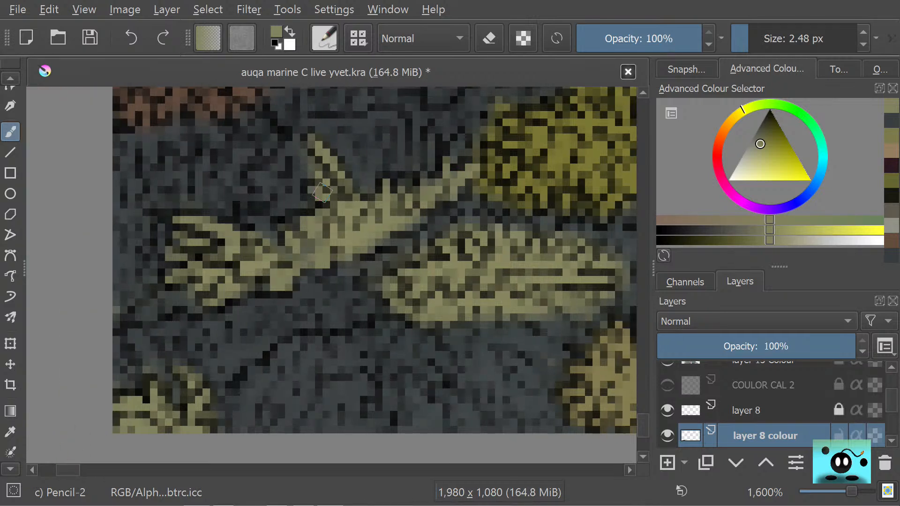
middle_click(301, 247)
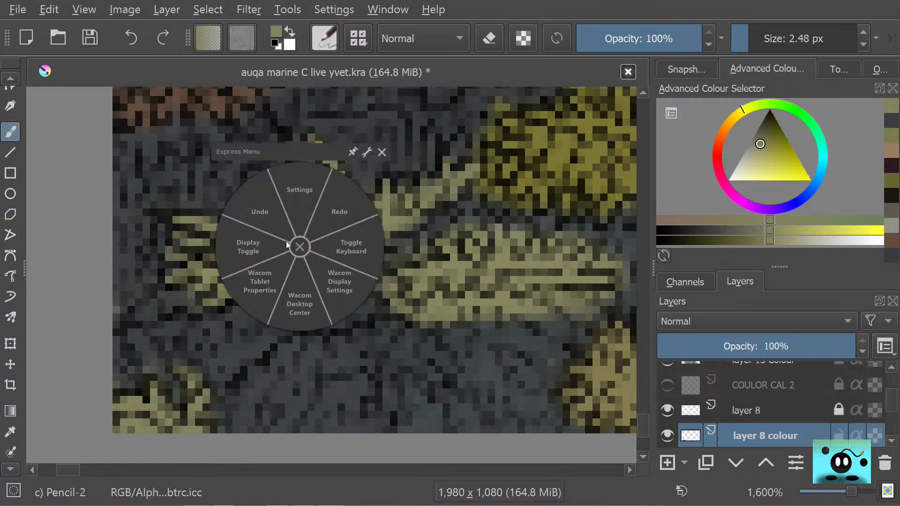
left_click(300, 247)
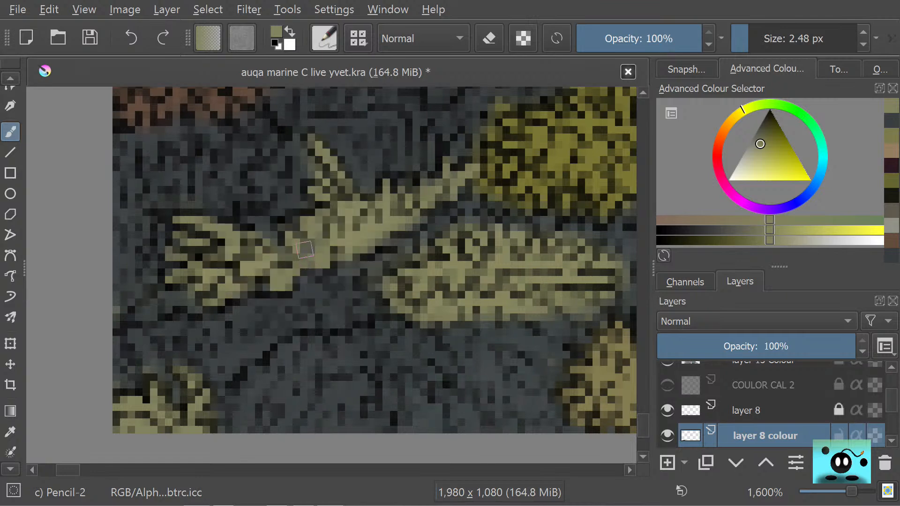
right_click(304, 251)
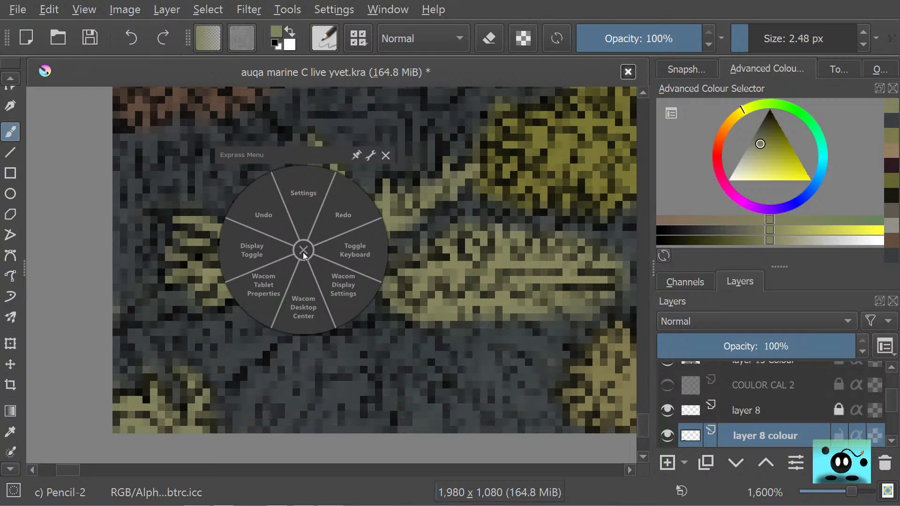
left_click(303, 251)
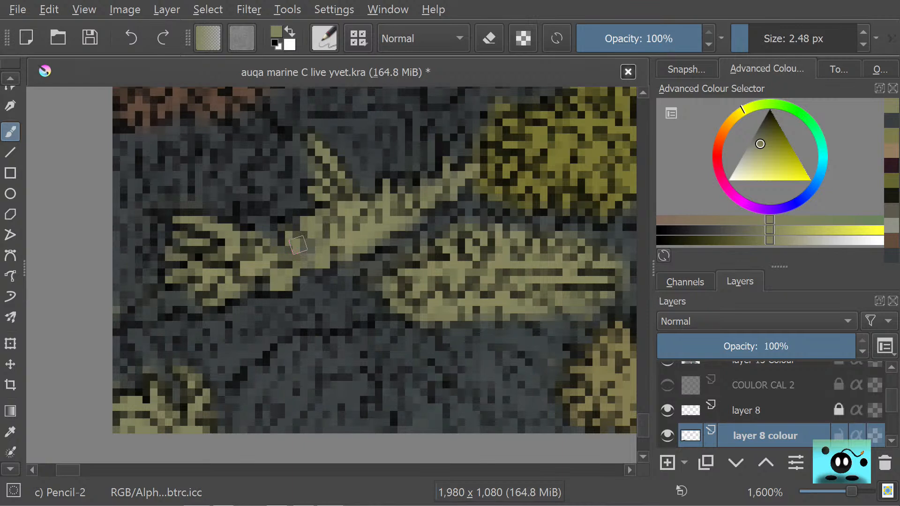
Step: Sample the dark slate, trim the lower edge of the lower brown stone, and paint a gap between the two brown stones
scroll(640, 422, "up", 5)
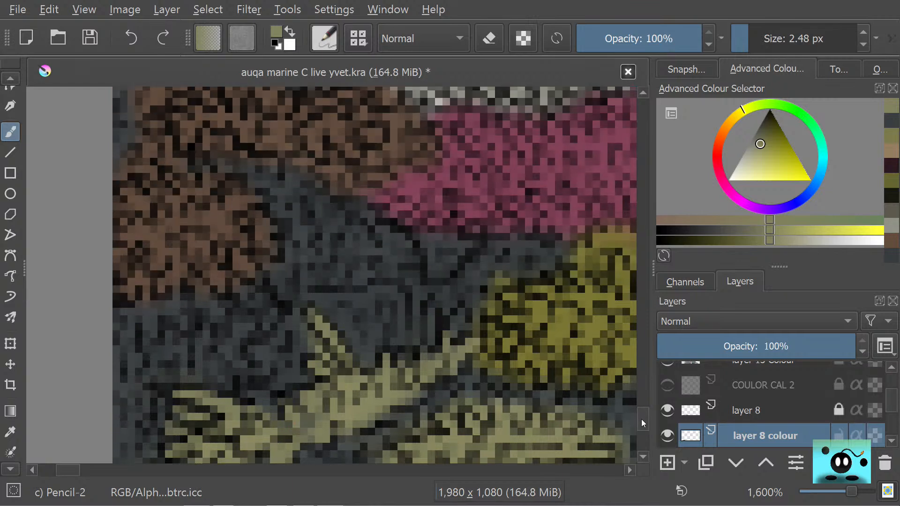
scroll(640, 419, "up", 1)
left_click(10, 433)
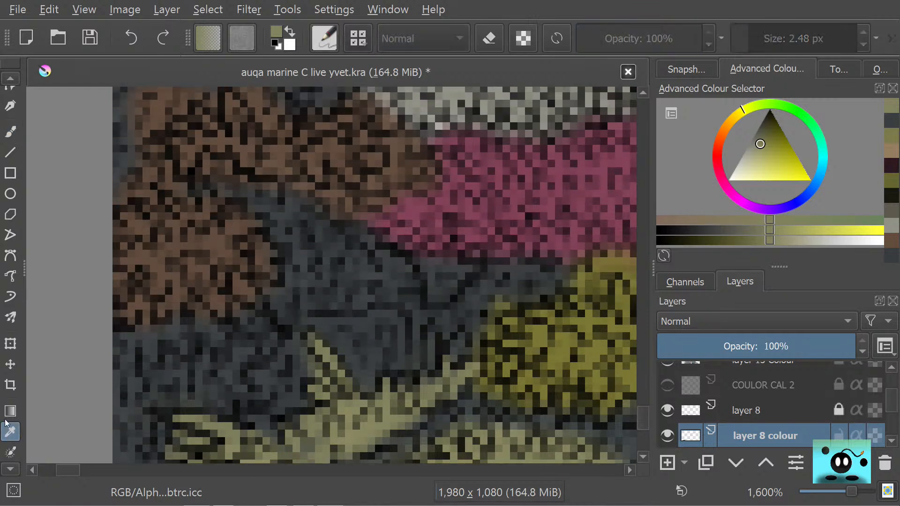
left_click(280, 305)
key("b")
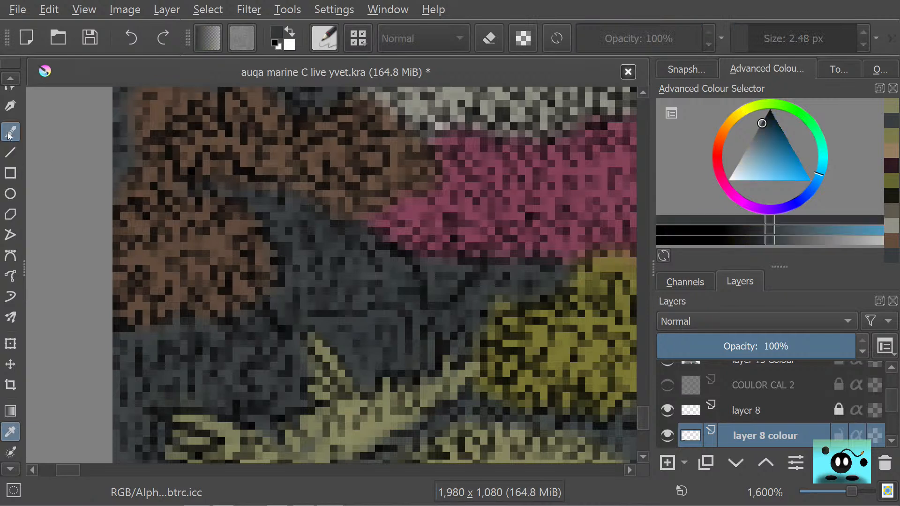
mouse_move(241, 292)
left_mouse_down()
mouse_move(256, 317)
mouse_move(236, 284)
mouse_move(239, 334)
left_mouse_up()
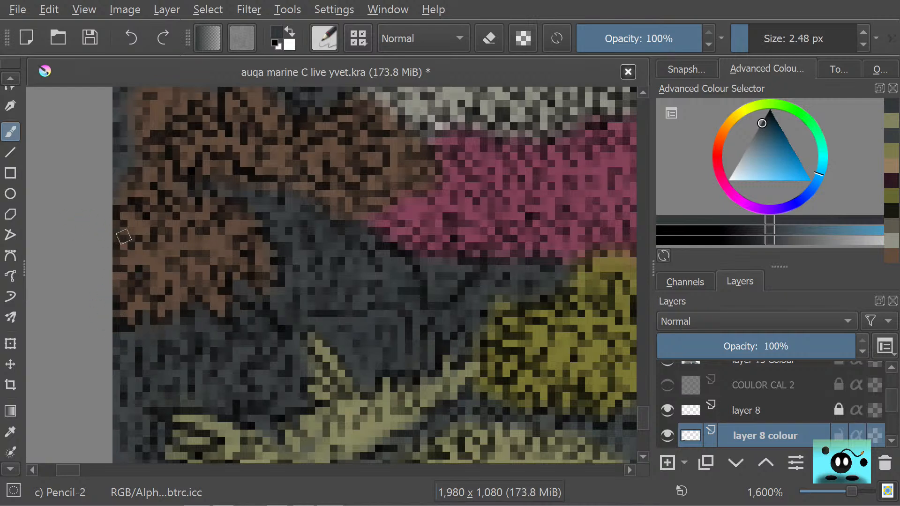
mouse_move(125, 192)
left_mouse_down()
mouse_move(184, 195)
mouse_move(153, 164)
mouse_move(195, 200)
mouse_move(192, 190)
mouse_move(214, 188)
left_mouse_up()
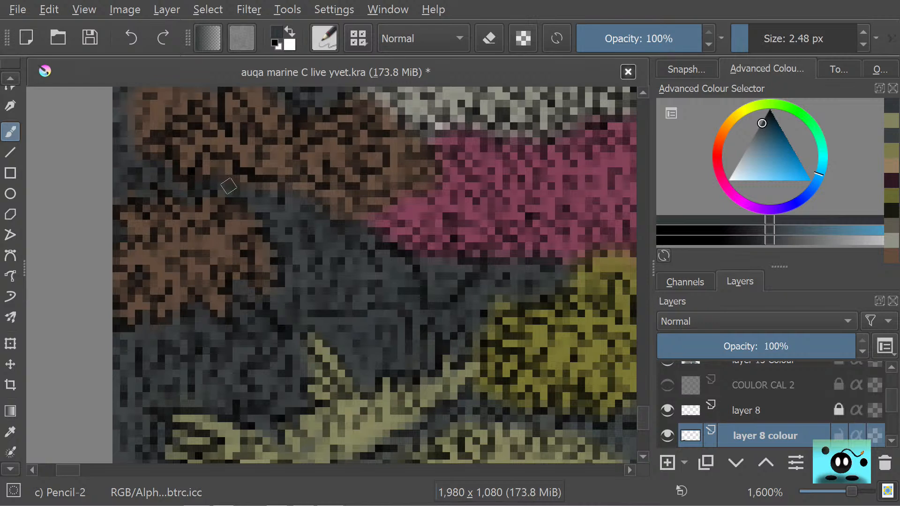
Step: Paint dark slate over the yellow-olive stone's upper bump and along the lower edge of the magenta stone
mouse_move(78, 468)
left_mouse_down()
mouse_move(67, 470)
mouse_move(75, 473)
left_mouse_up()
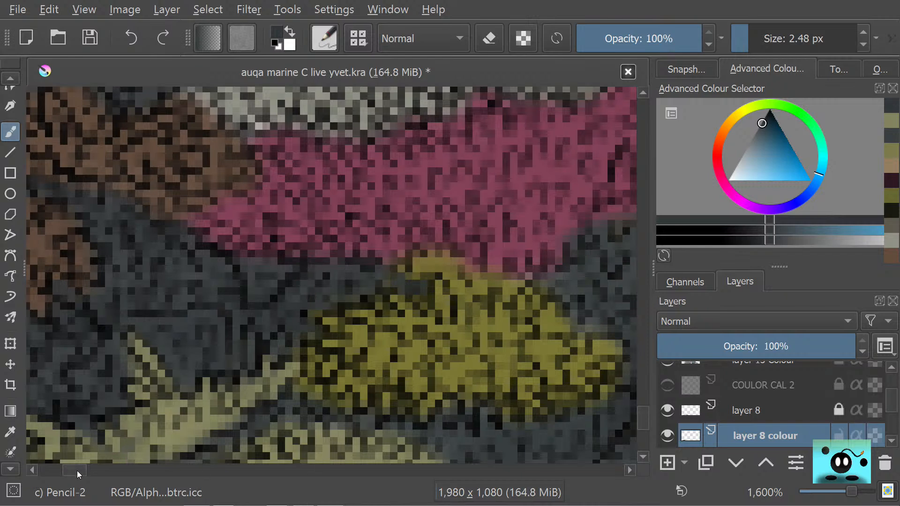
left_click_drag(76, 469, 82, 471)
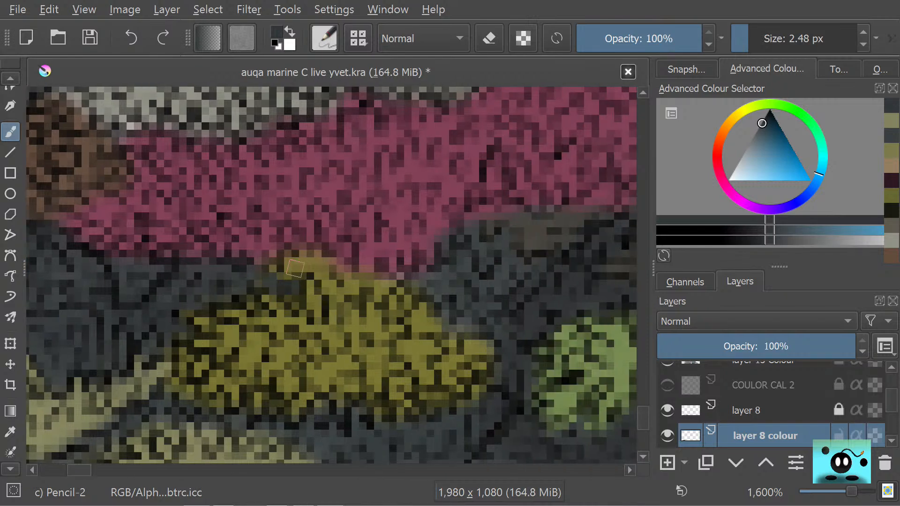
mouse_move(267, 274)
left_mouse_down()
mouse_move(317, 260)
mouse_move(370, 294)
mouse_move(388, 284)
left_mouse_up()
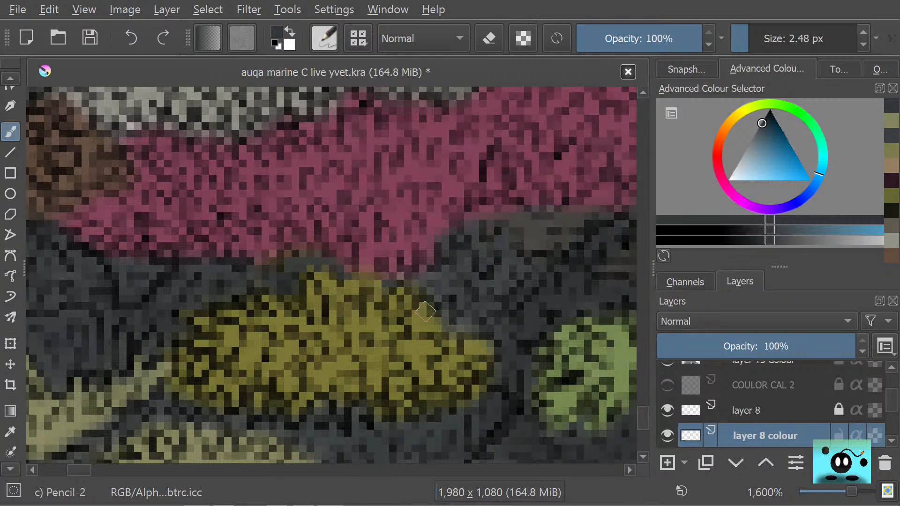
mouse_move(496, 218)
left_mouse_down()
mouse_move(507, 243)
mouse_move(505, 217)
mouse_move(527, 223)
mouse_move(537, 255)
mouse_move(551, 241)
left_mouse_up()
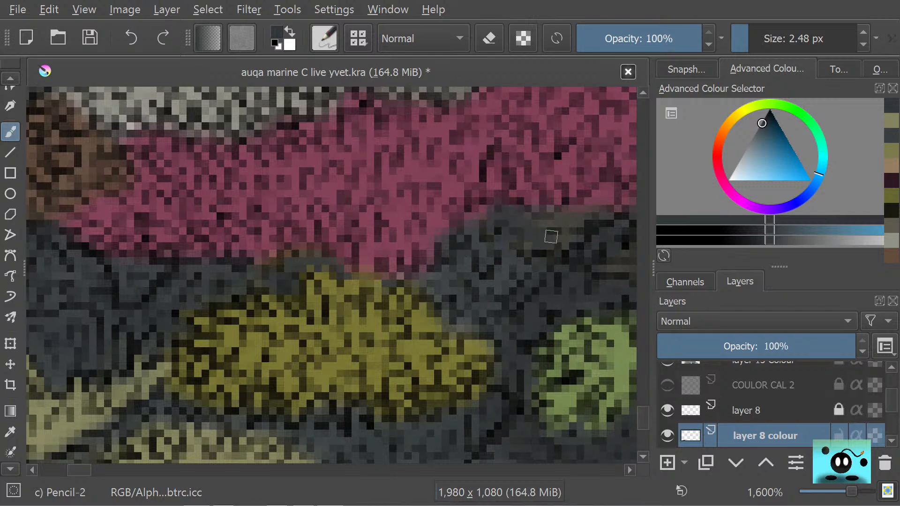
mouse_move(611, 204)
left_mouse_down()
mouse_move(605, 183)
mouse_move(590, 198)
left_mouse_up()
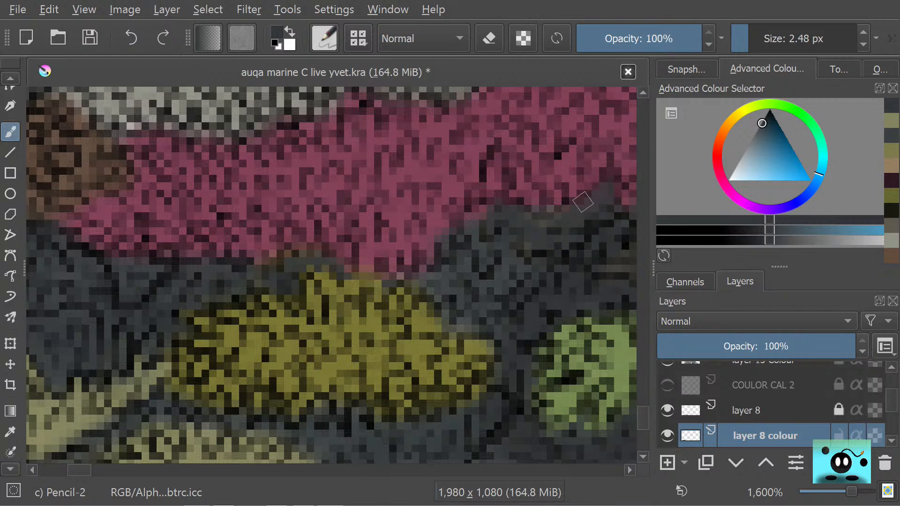
mouse_move(306, 258)
left_mouse_down()
mouse_move(295, 247)
mouse_move(304, 255)
mouse_move(315, 249)
left_mouse_up()
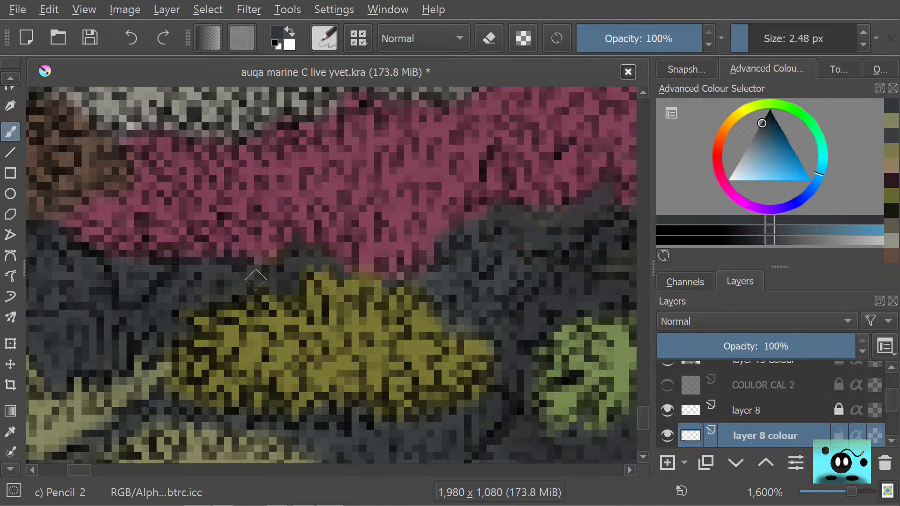
Step: Sample the yellow-olive stone's colour and build out its upper-right edge
left_click_drag(71, 471, 80, 472)
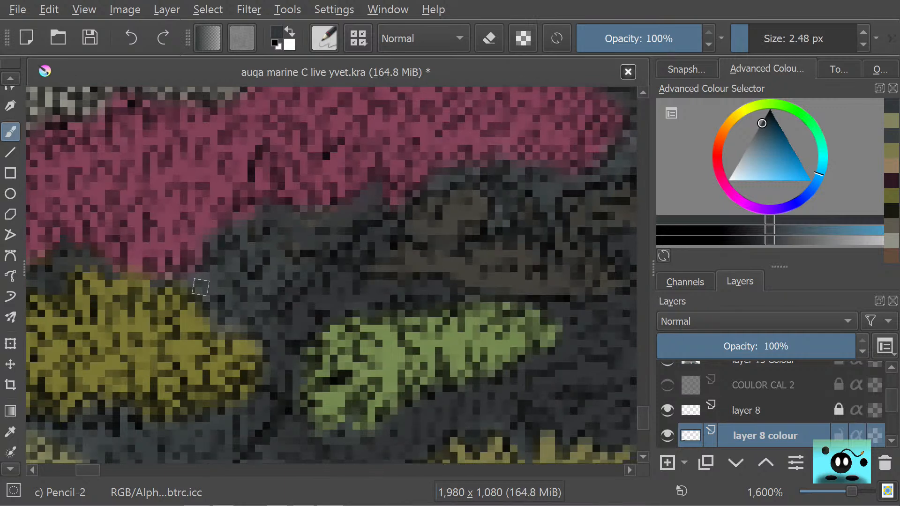
left_click(10, 432)
left_click(218, 371)
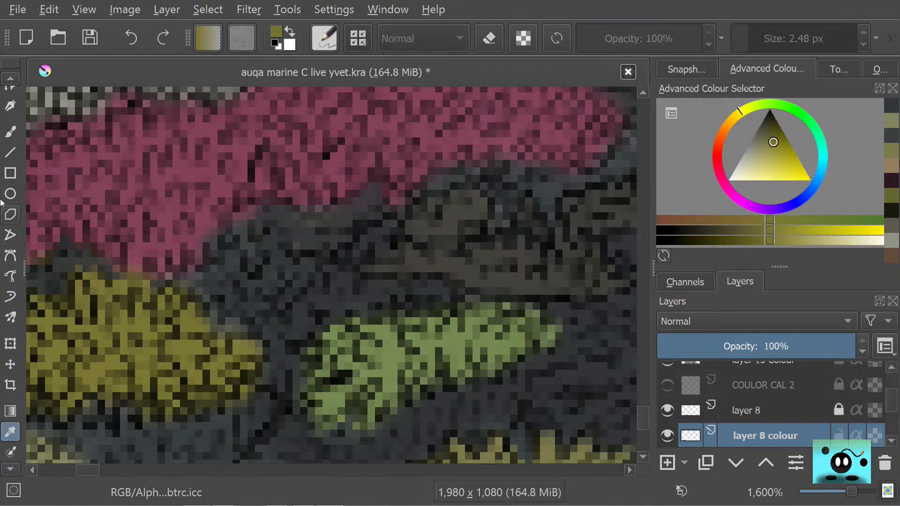
key("b")
mouse_move(215, 318)
left_mouse_down()
mouse_move(217, 330)
mouse_move(233, 324)
left_mouse_up()
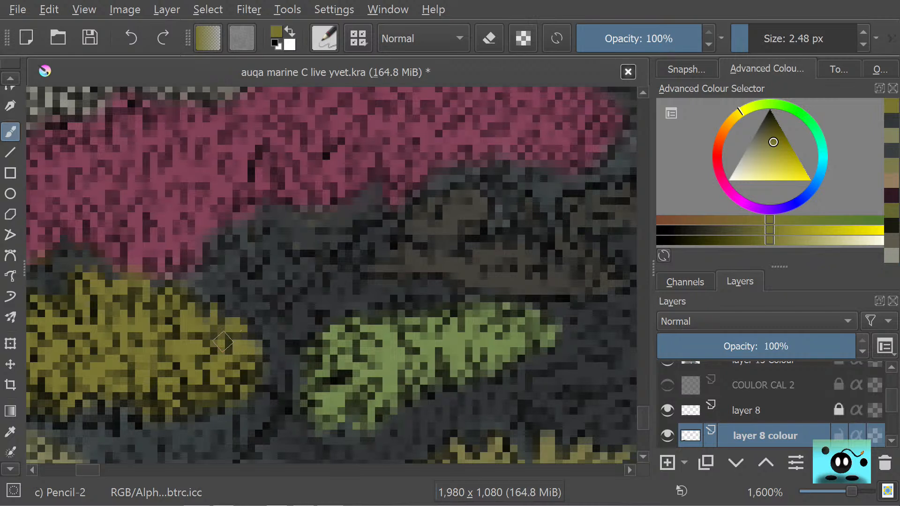
Step: Sample the dark slate above the magenta stone and cut ragged notches into the stone's upper edge
left_click_drag(75, 473, 68, 472)
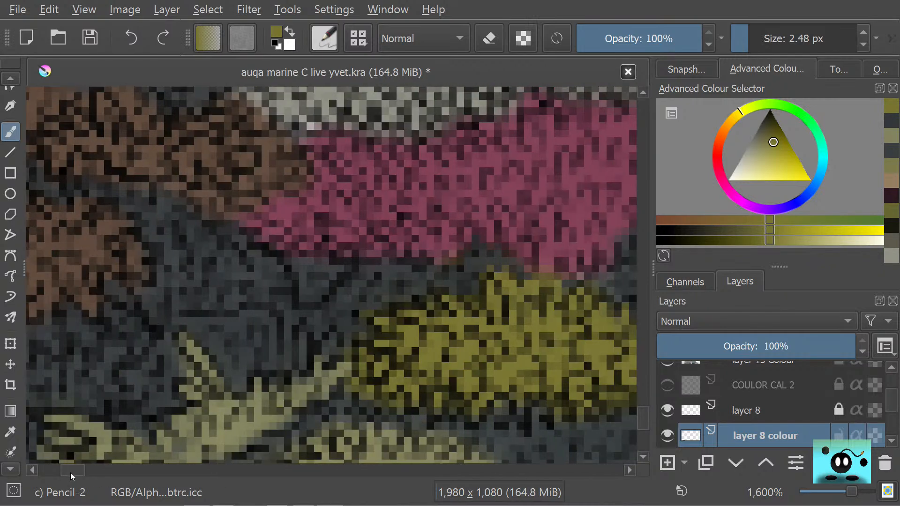
left_click_drag(641, 426, 641, 420)
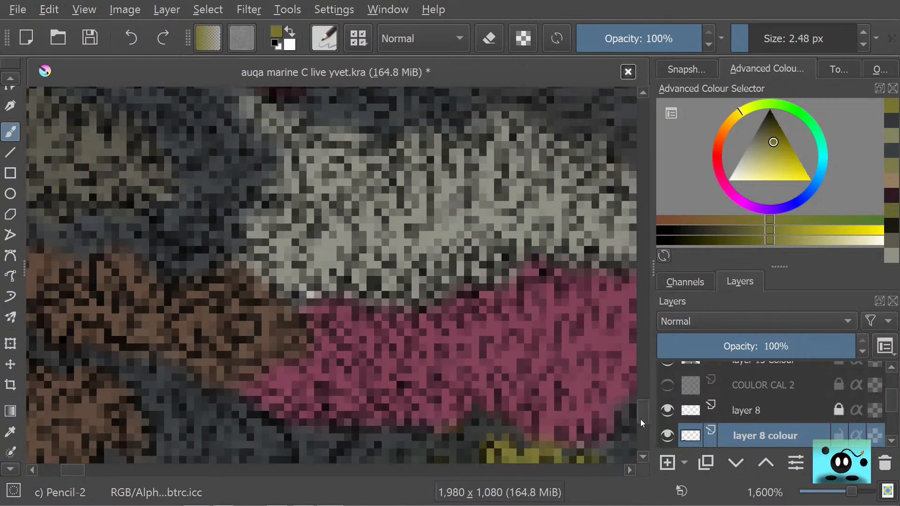
left_click_drag(59, 474, 93, 465)
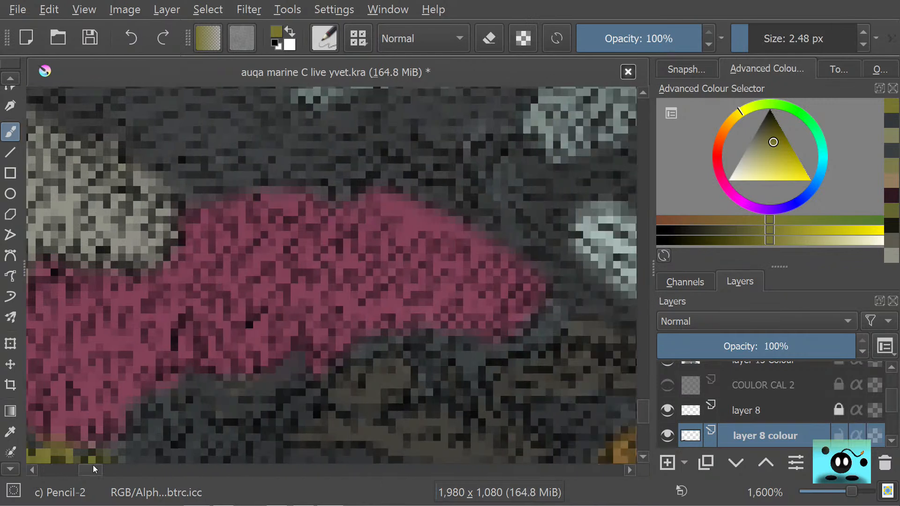
left_click(12, 432)
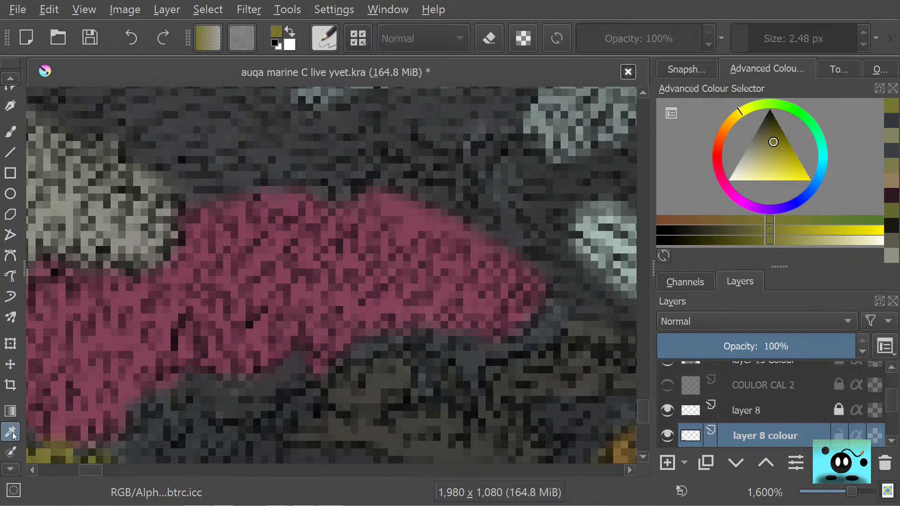
left_click(445, 202)
key("b")
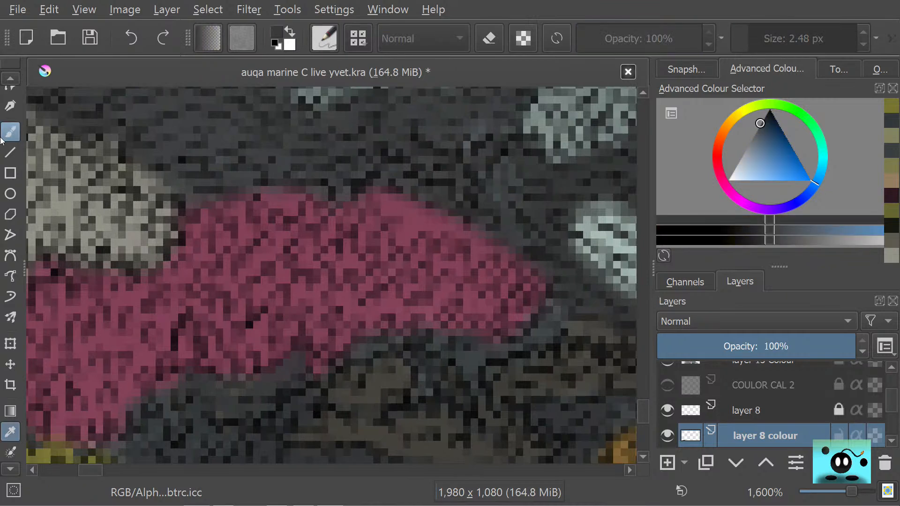
mouse_move(440, 220)
left_mouse_down()
mouse_move(438, 232)
mouse_move(454, 209)
mouse_move(482, 253)
mouse_move(475, 259)
mouse_move(483, 252)
left_mouse_up()
left_click_drag(429, 215, 411, 226)
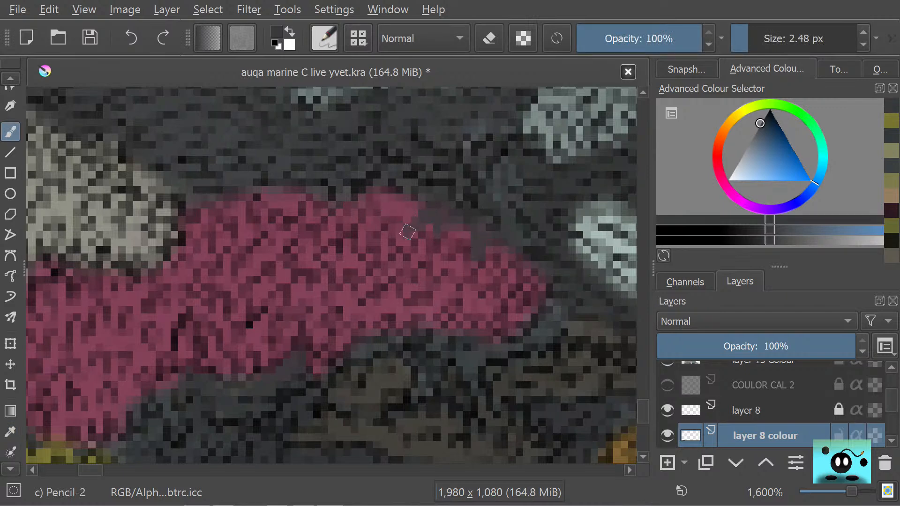
mouse_move(281, 197)
left_mouse_down()
mouse_move(260, 189)
mouse_move(294, 214)
mouse_move(254, 190)
mouse_move(232, 202)
mouse_move(251, 232)
mouse_move(238, 241)
mouse_move(217, 209)
left_mouse_up()
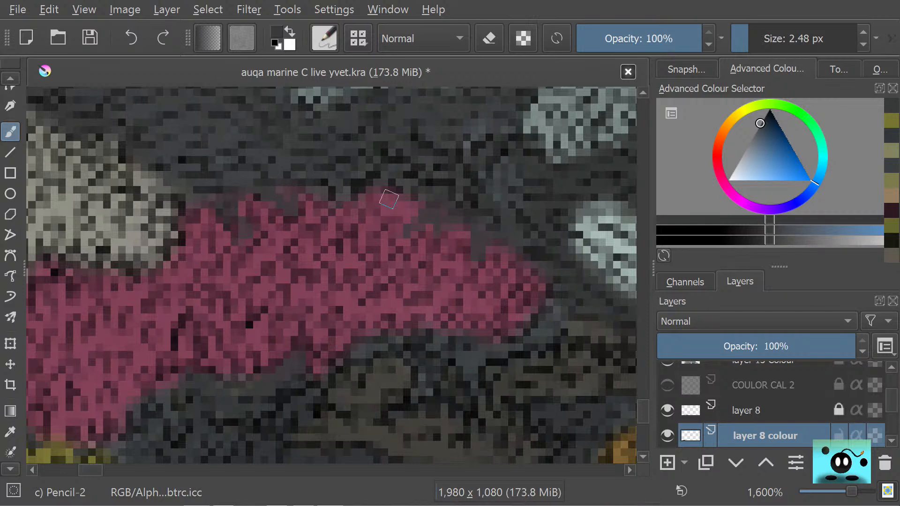
Step: Erase the soft magenta fringe and deepen the notches along the magenta stone's upper edge with the eraser
key("e")
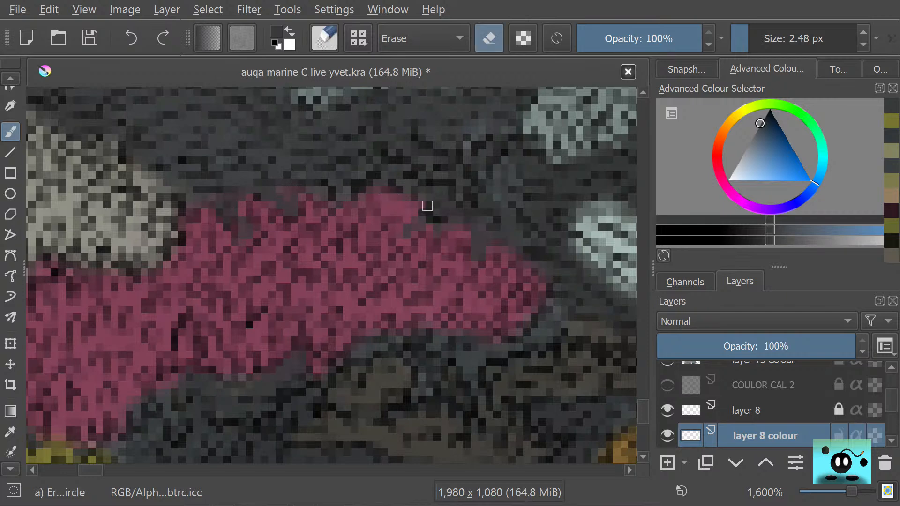
mouse_move(405, 210)
left_mouse_down()
mouse_move(403, 221)
mouse_move(404, 202)
mouse_move(390, 210)
mouse_move(357, 190)
left_mouse_up()
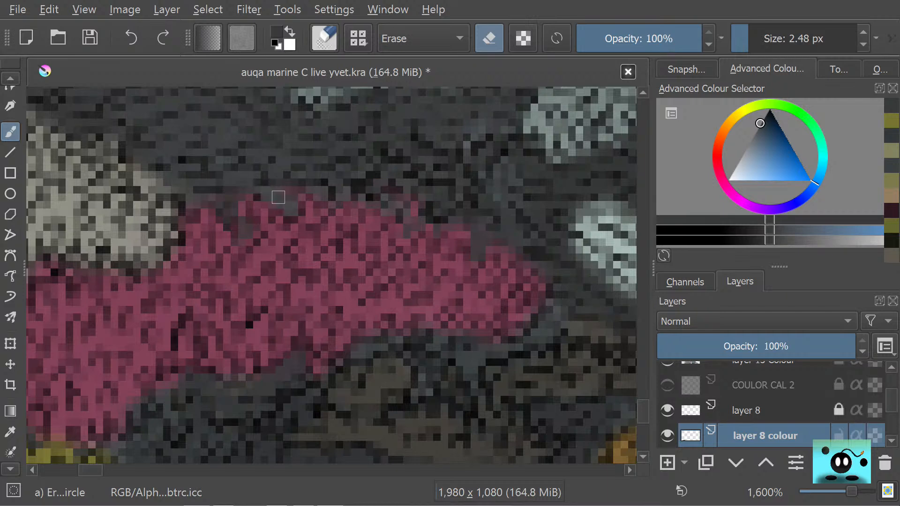
mouse_move(230, 220)
left_mouse_down()
mouse_move(231, 211)
mouse_move(243, 224)
left_mouse_up()
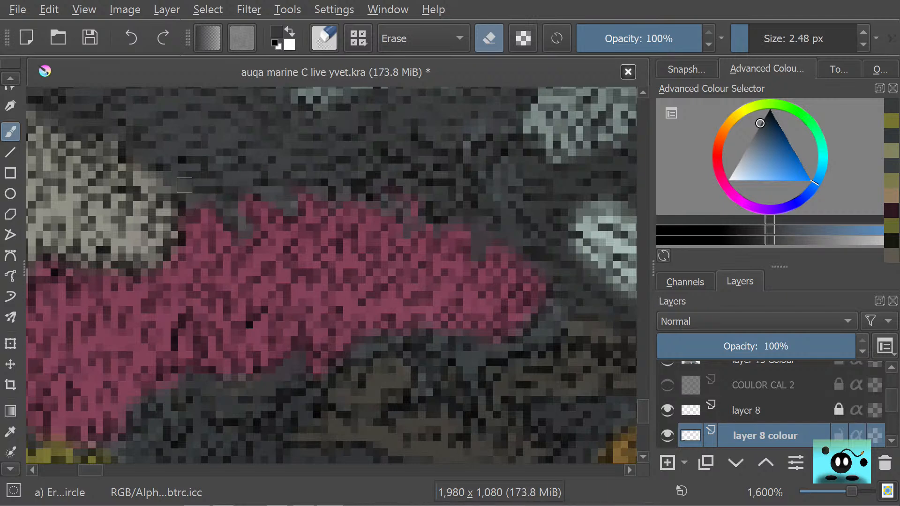
Step: Paint dark slate over the magenta stone's small upper spike and trim the upper edges of the neighbouring pale grey stone
key("e")
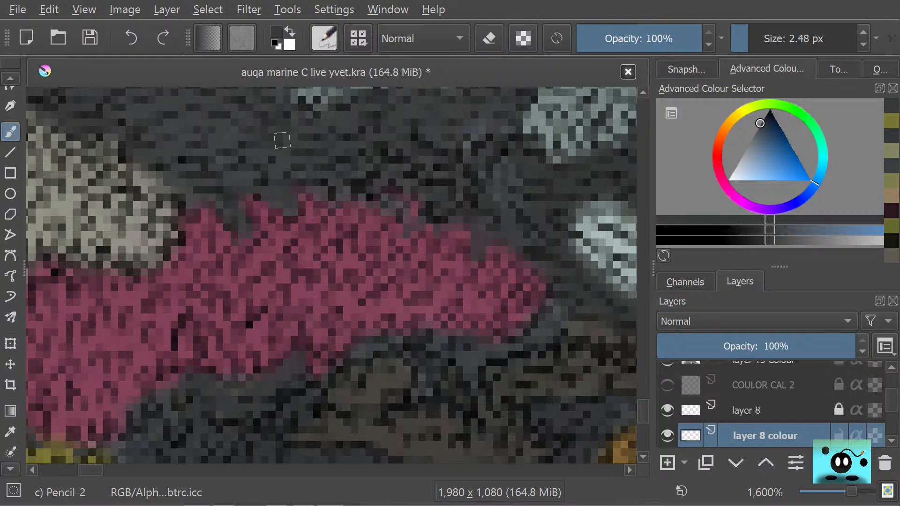
left_click_drag(391, 207, 409, 204)
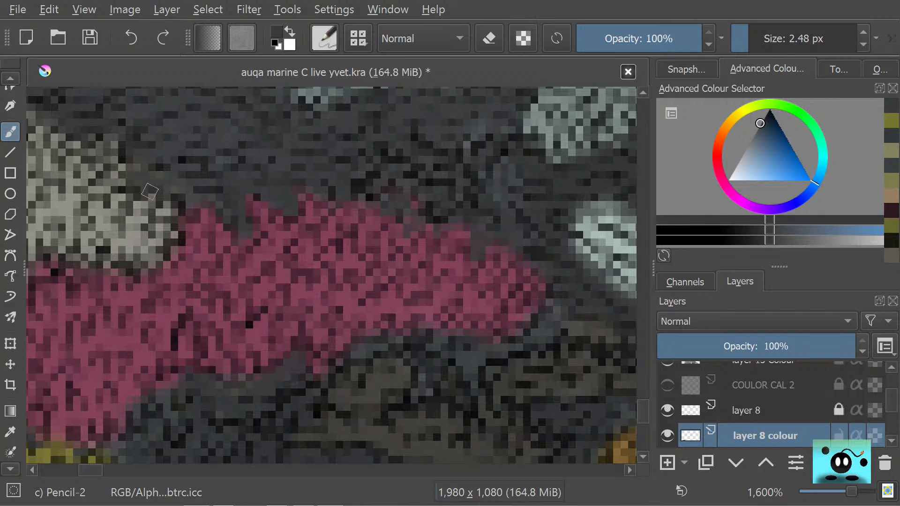
scroll(81, 471, "left", 3)
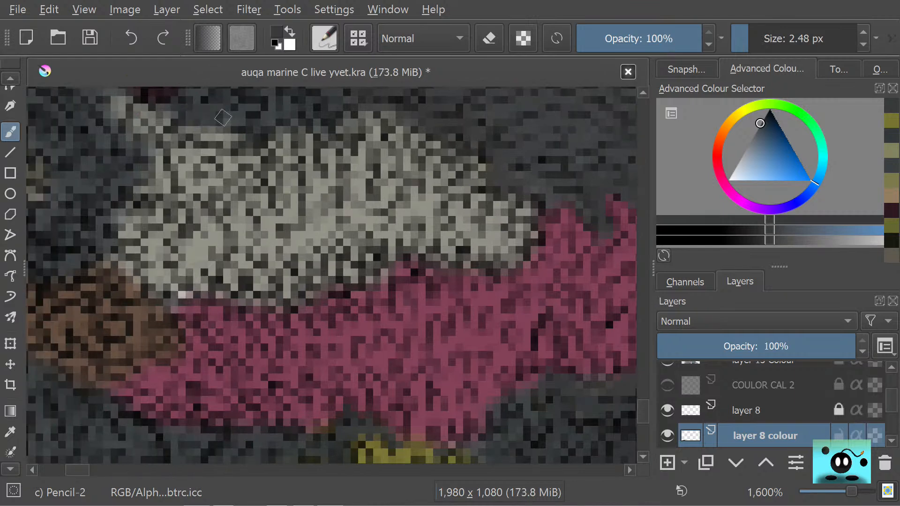
mouse_move(109, 116)
left_mouse_down()
mouse_move(133, 150)
mouse_move(135, 126)
mouse_move(162, 182)
mouse_move(140, 179)
mouse_move(154, 195)
mouse_move(139, 170)
mouse_move(133, 186)
mouse_move(137, 157)
left_mouse_up()
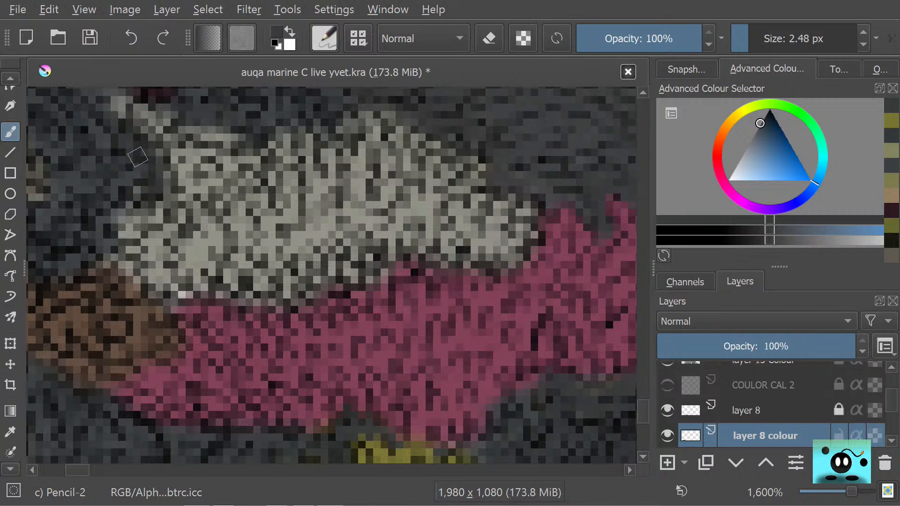
Step: Paint out the pale grey stone's thin upper-left tail in dark slate and trim the dark maroon stone's lower-left edge
scroll(137, 157, "down", 5)
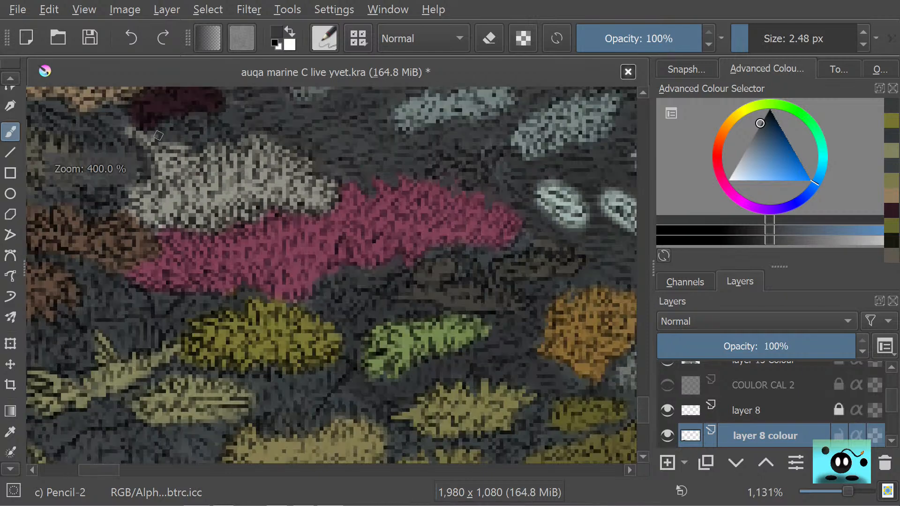
scroll(98, 102, "up", 3)
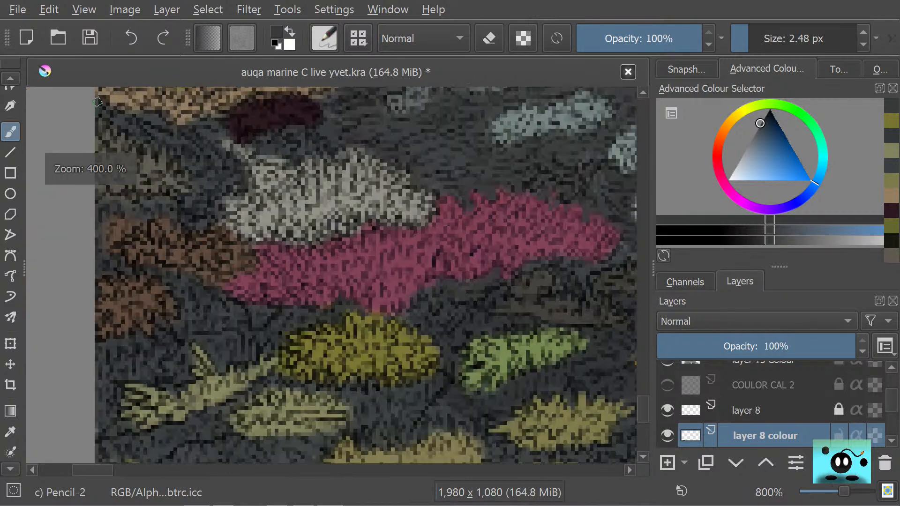
scroll(98, 104, "down", 7)
scroll(200, 295, "up", 5)
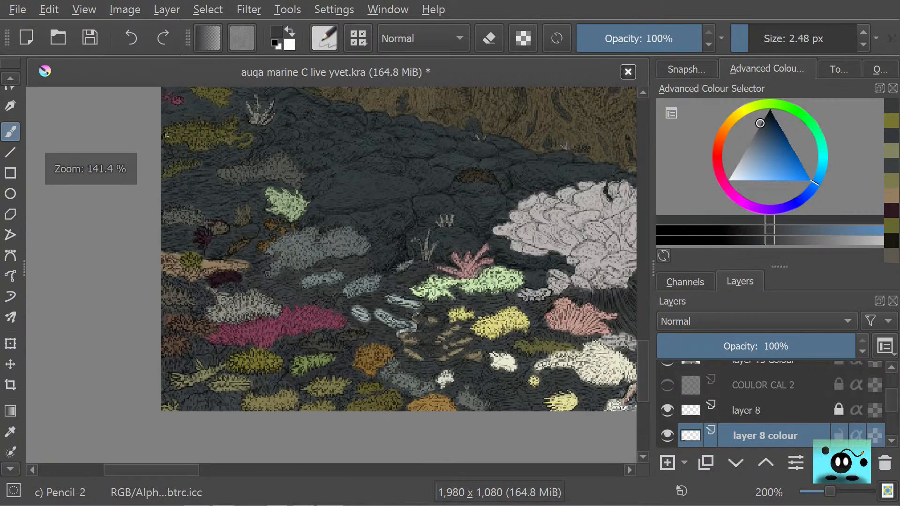
scroll(199, 295, "up", 4)
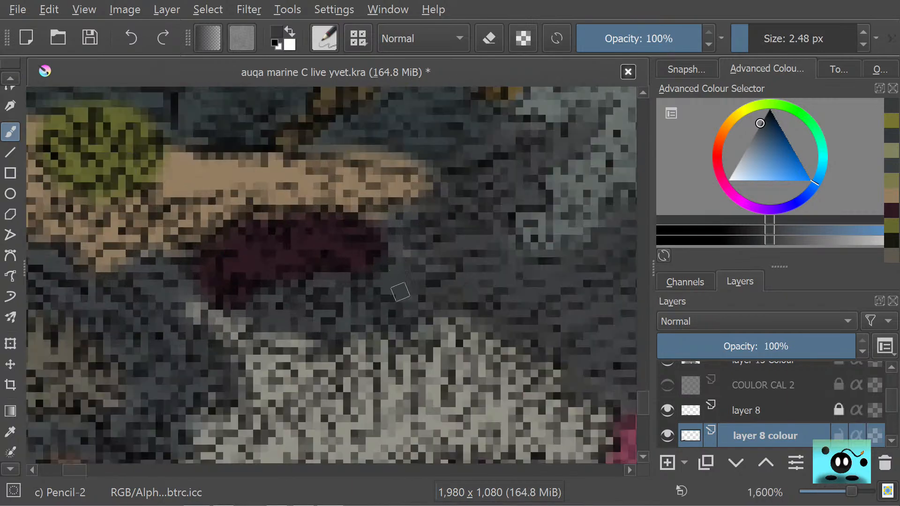
key("slash")
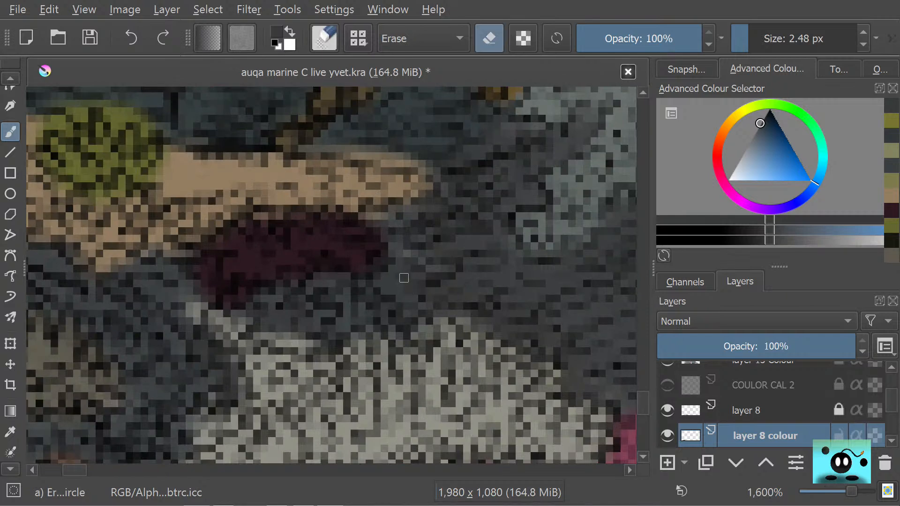
right_click(397, 287)
left_click(397, 282)
key("slash")
mouse_move(210, 317)
left_mouse_down()
mouse_move(238, 334)
mouse_move(245, 320)
left_mouse_up()
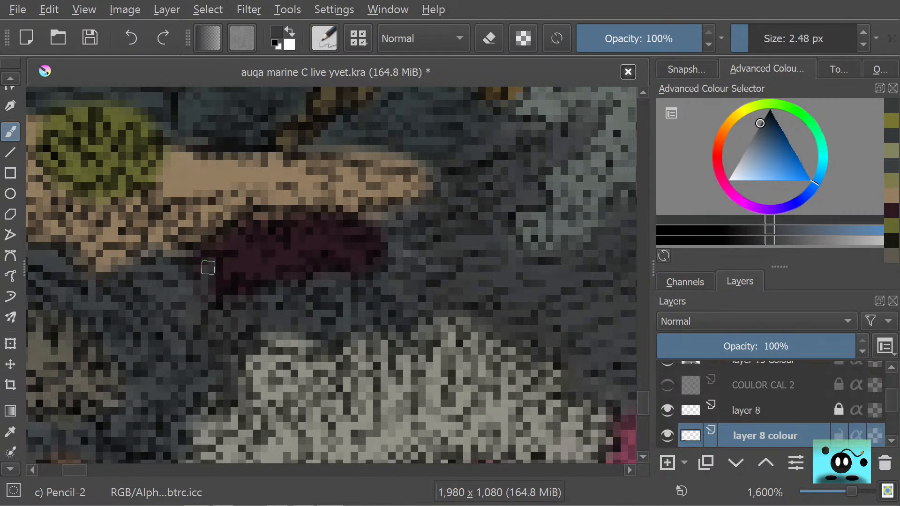
mouse_move(304, 326)
left_mouse_down()
mouse_move(263, 328)
mouse_move(290, 333)
left_mouse_up()
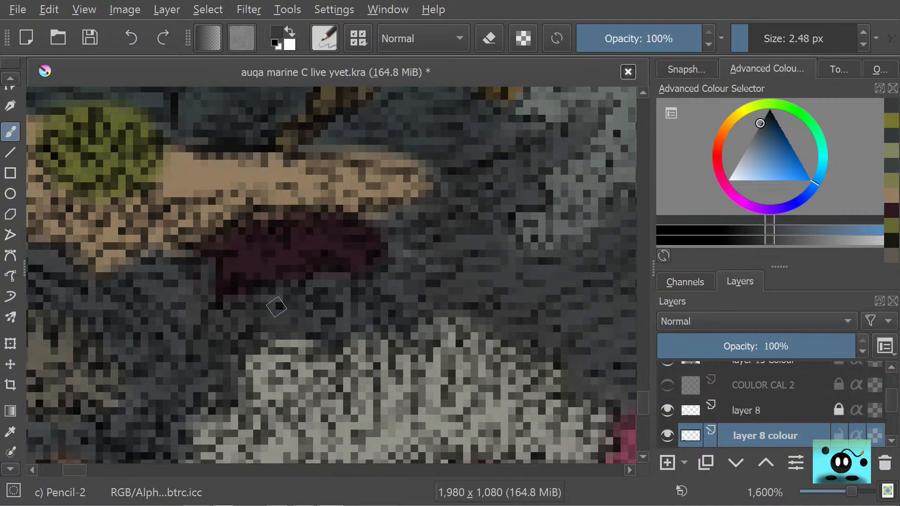
Step: Trim the pale grey stone's left edge with dark slate
scroll(276, 308, "up", 2)
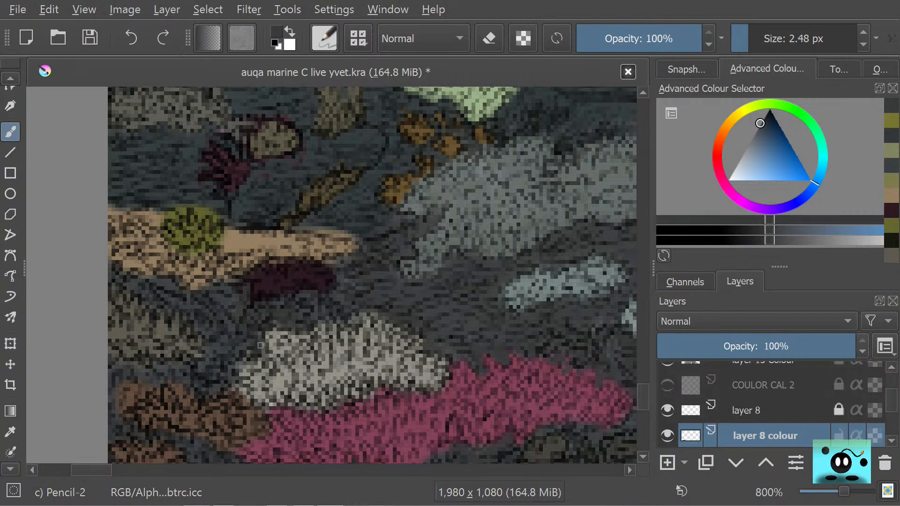
left_click_drag(239, 356, 245, 371)
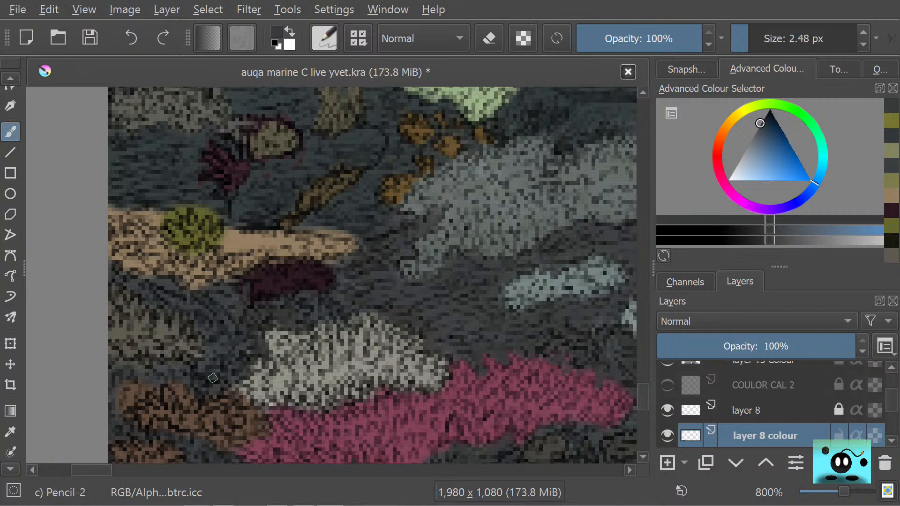
Step: Toggle the Background layer's visibility repeatedly to compare the whole scene with and without it, leaving it hidden
left_click_drag(845, 492, 823, 492)
scroll(749, 490, "down", 6)
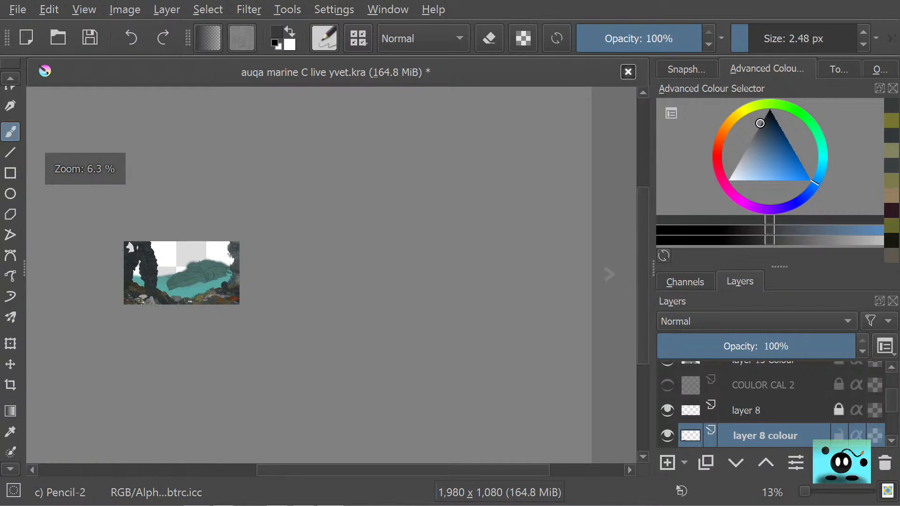
scroll(772, 492, "up", 5)
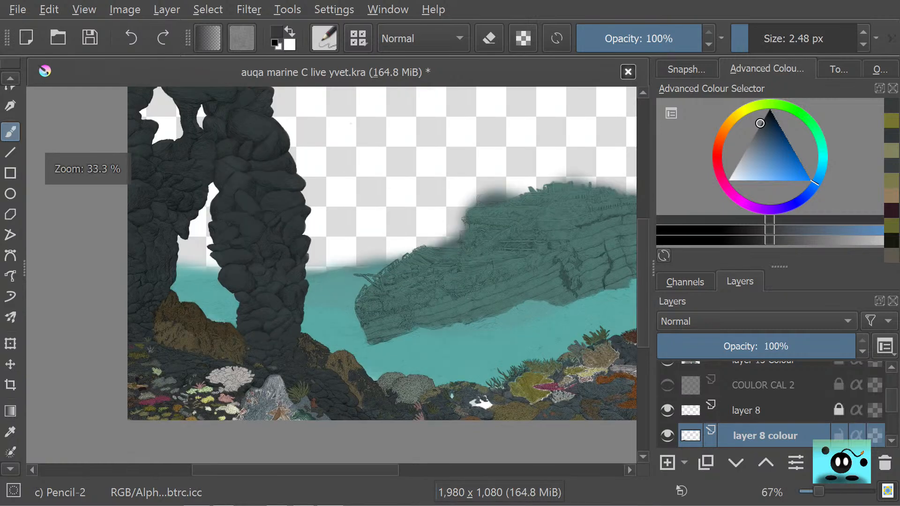
scroll(712, 433, "down", 6)
scroll(712, 432, "down", 3)
left_click(668, 409)
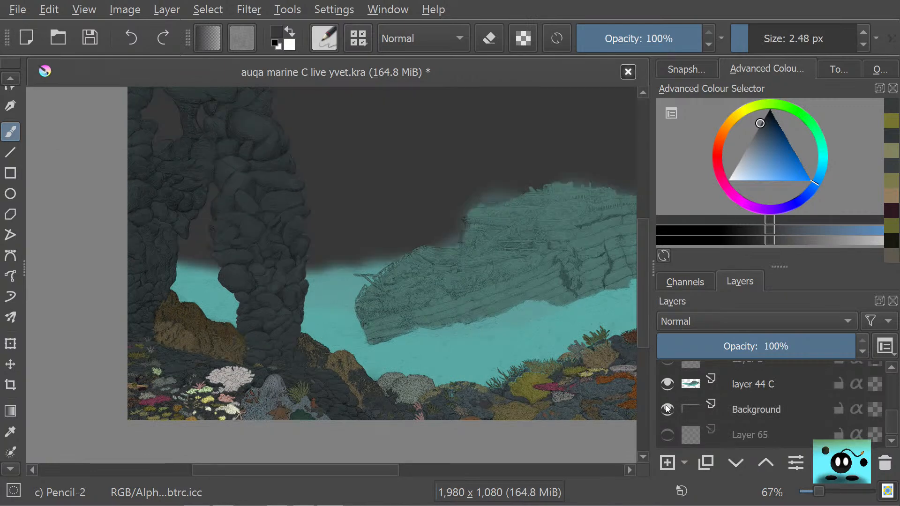
left_click(667, 409)
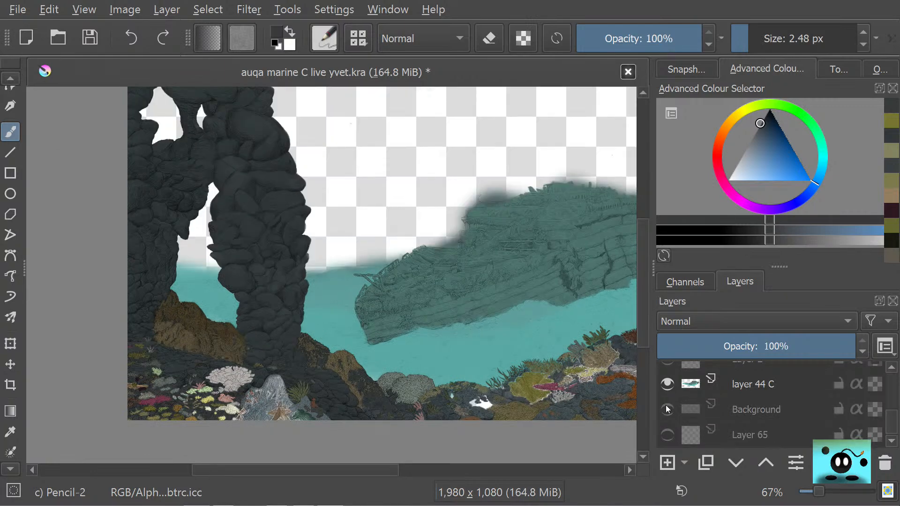
left_click(667, 409)
left_click(667, 408)
left_click(667, 409)
left_click(667, 409)
left_click(668, 408)
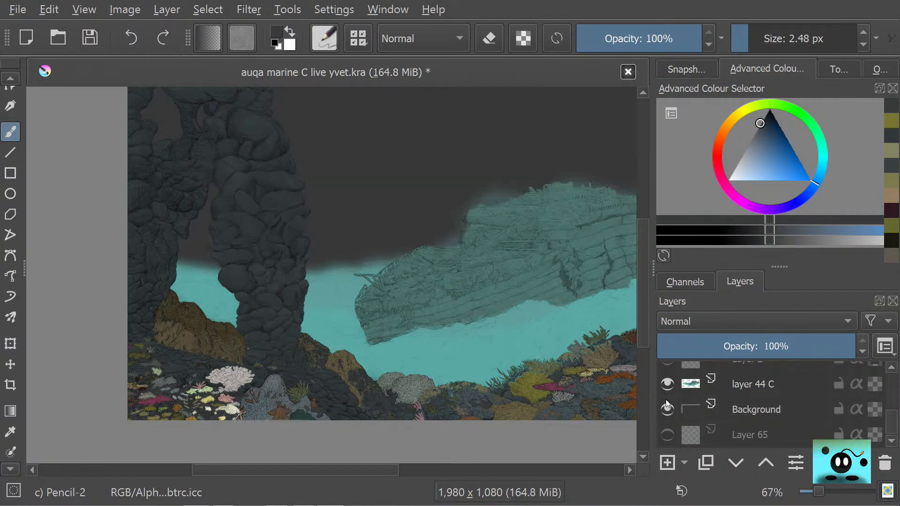
left_click(667, 402)
left_click(667, 403)
left_click(666, 402)
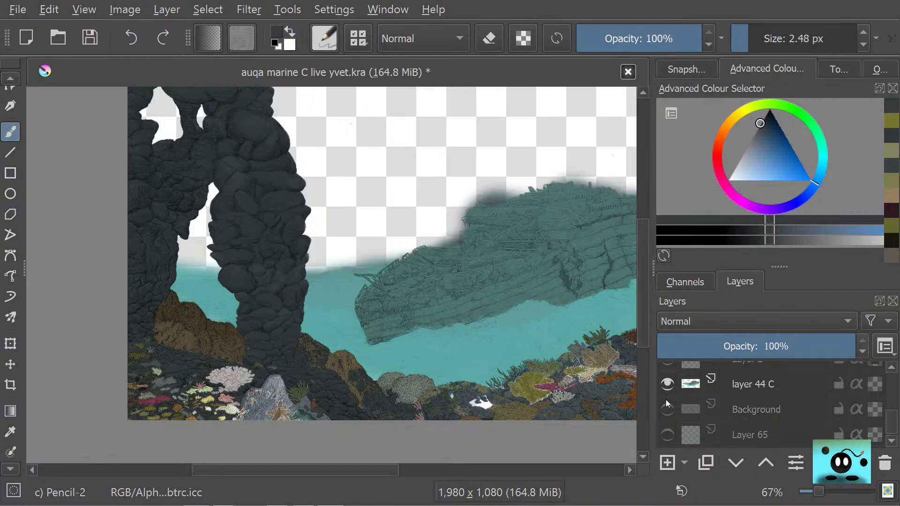
left_click(667, 402)
left_click(666, 403)
Step: Examine the coloured stones and corals on the left part of the seabed, from overview to close range
scroll(192, 371, "up", 3)
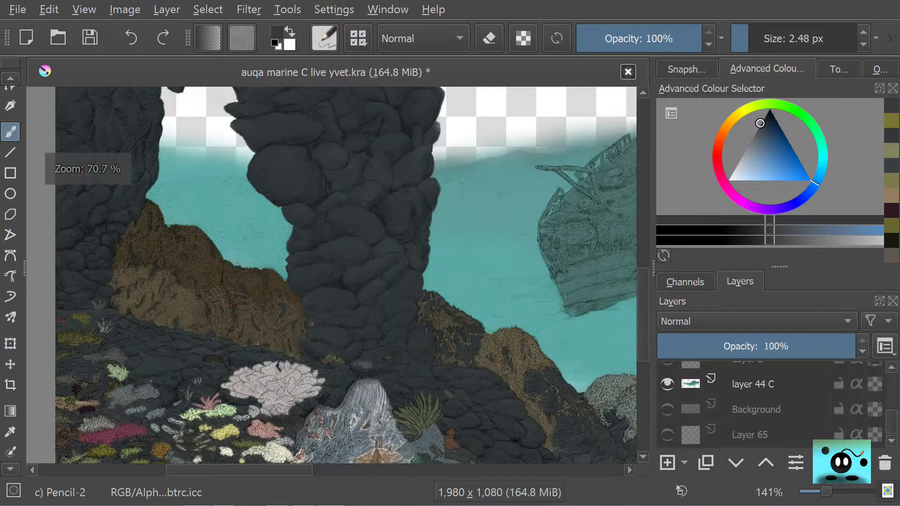
scroll(138, 372, "down", 3)
scroll(110, 369, "up", 4)
scroll(125, 419, "down", 1)
scroll(138, 425, "up", 3)
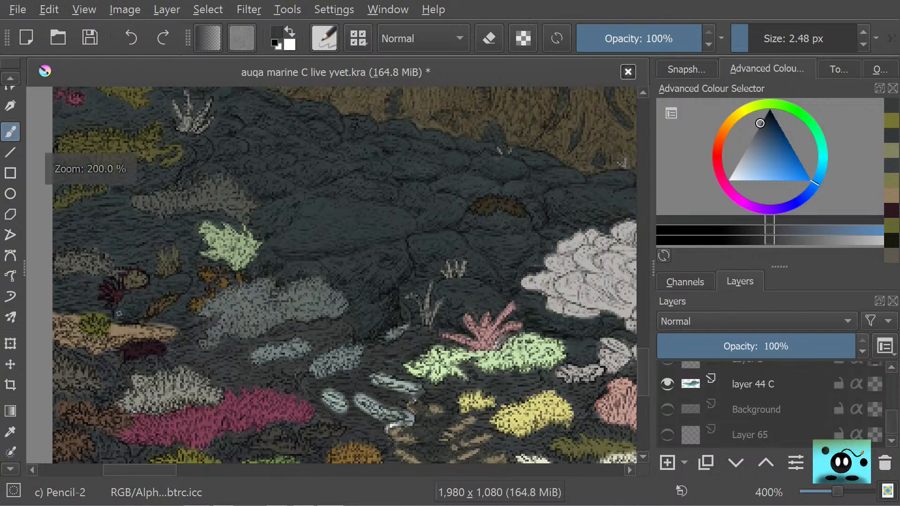
scroll(107, 297, "up", 2)
scroll(79, 288, "down", 3)
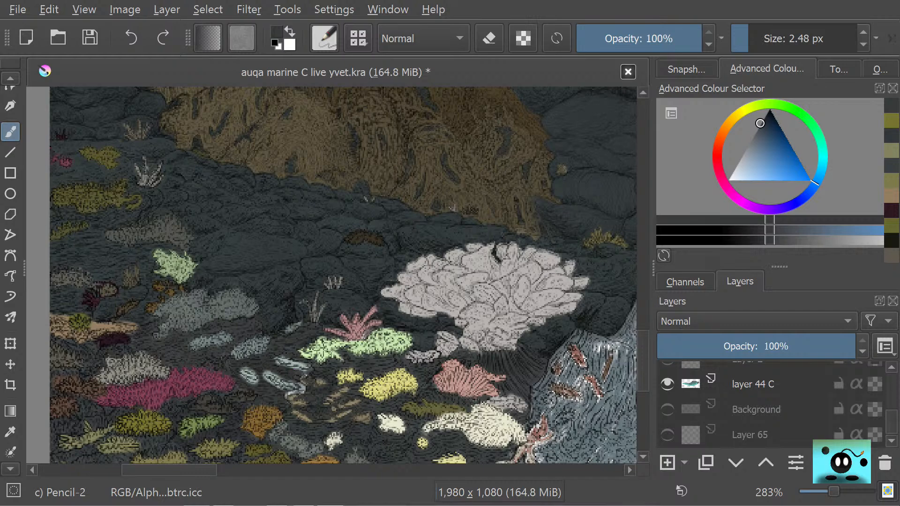
scroll(140, 319, "up", 1)
scroll(80, 305, "down", 2)
scroll(70, 295, "up", 2)
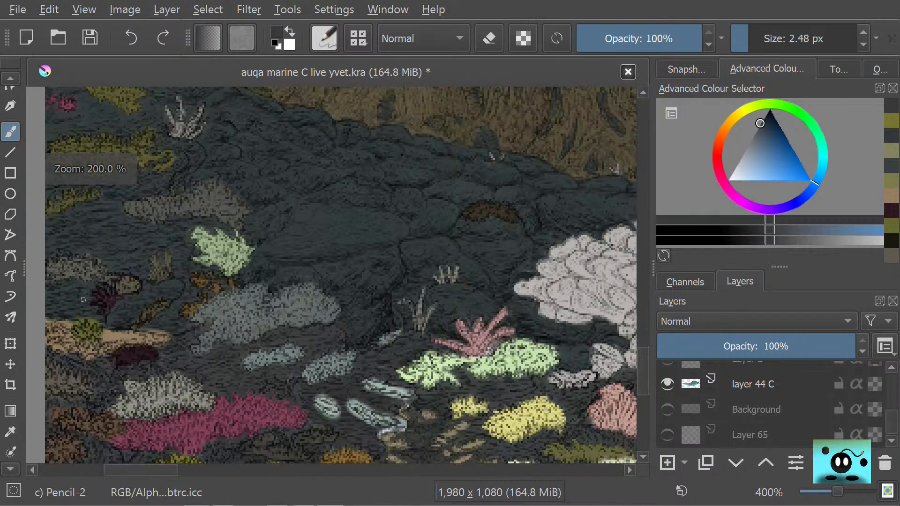
Step: Save the document
scroll(70, 294, "up", 1)
left_click(91, 36)
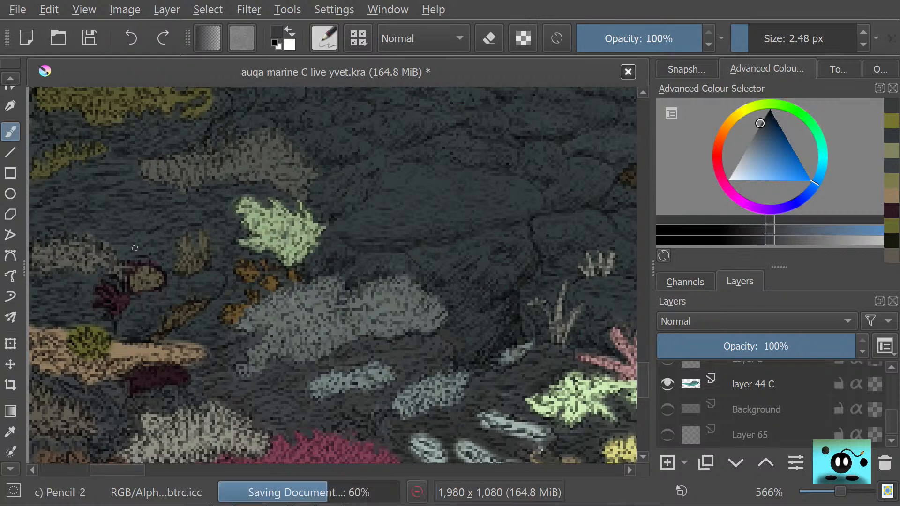
Step: Paint dark slate over the tan stone's upper-left edge and trim the top of the olive growth beside it
scroll(90, 254, "down", 3)
scroll(91, 254, "up", 5)
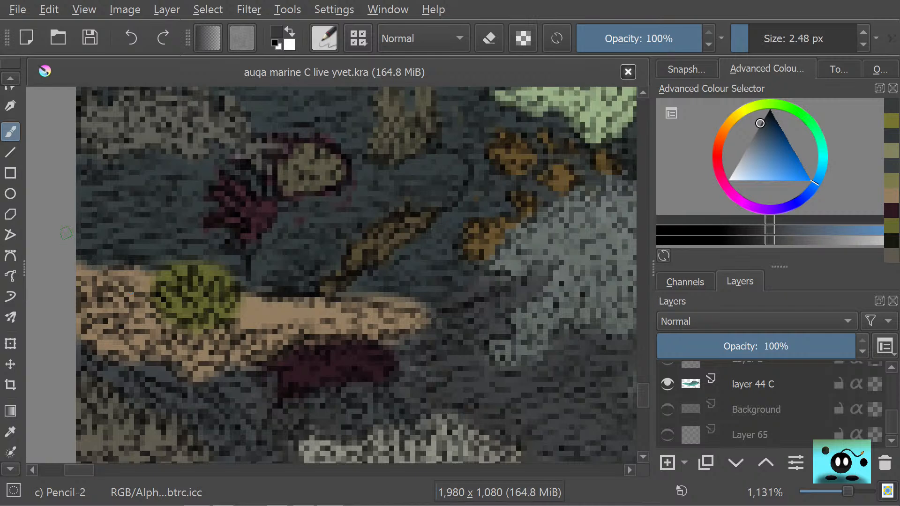
mouse_move(83, 276)
left_mouse_down()
mouse_move(96, 269)
mouse_move(88, 267)
left_mouse_up()
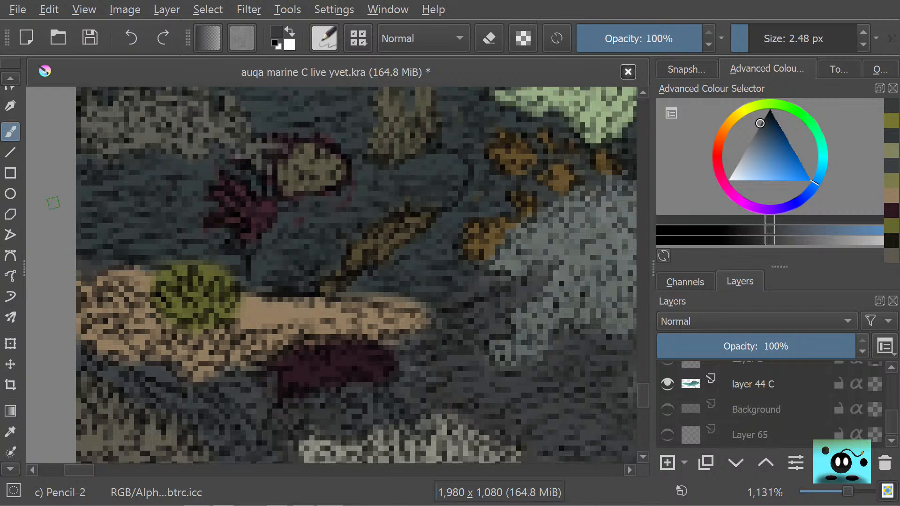
key("e")
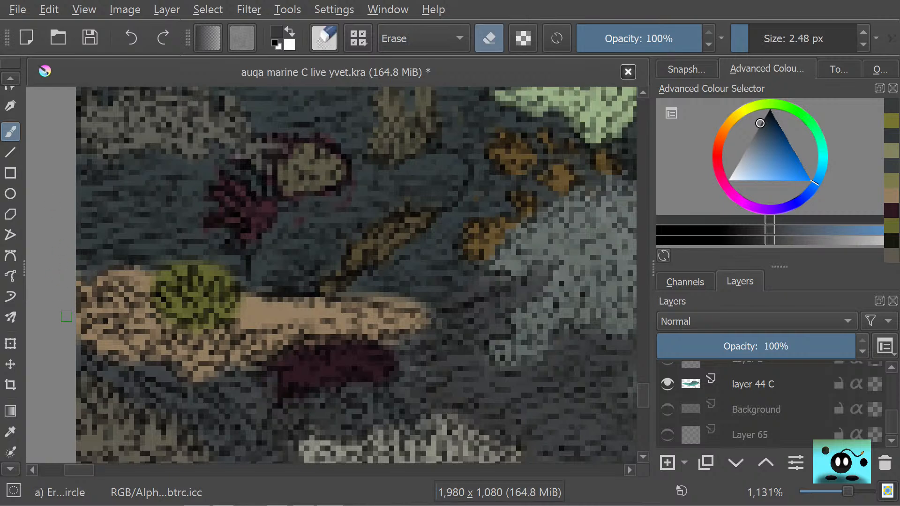
key("e")
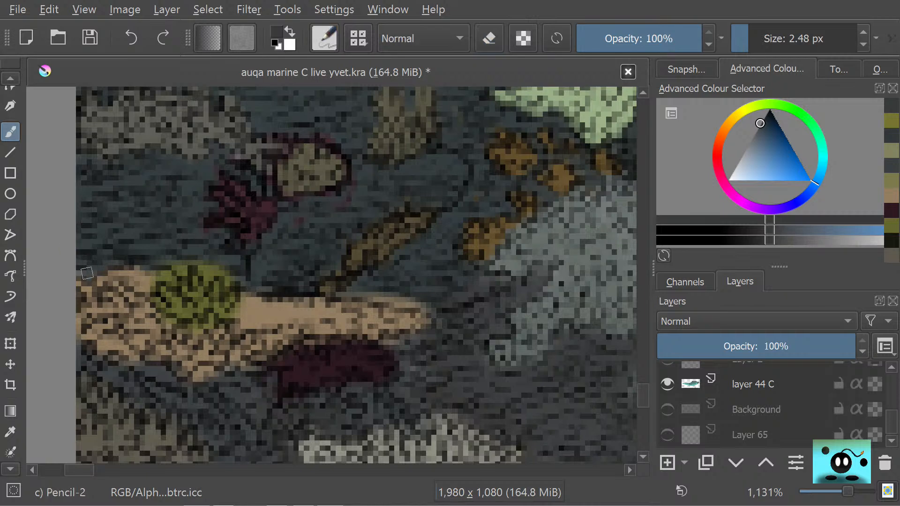
mouse_move(121, 281)
left_mouse_down()
mouse_move(144, 287)
mouse_move(138, 277)
mouse_move(157, 280)
mouse_move(158, 270)
mouse_move(175, 278)
mouse_move(98, 288)
mouse_move(104, 270)
left_mouse_up()
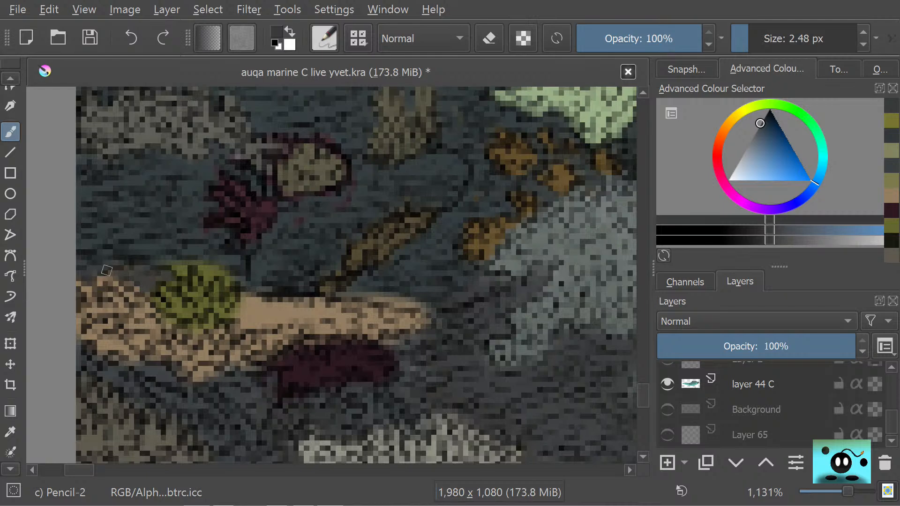
left_click_drag(180, 270, 215, 262)
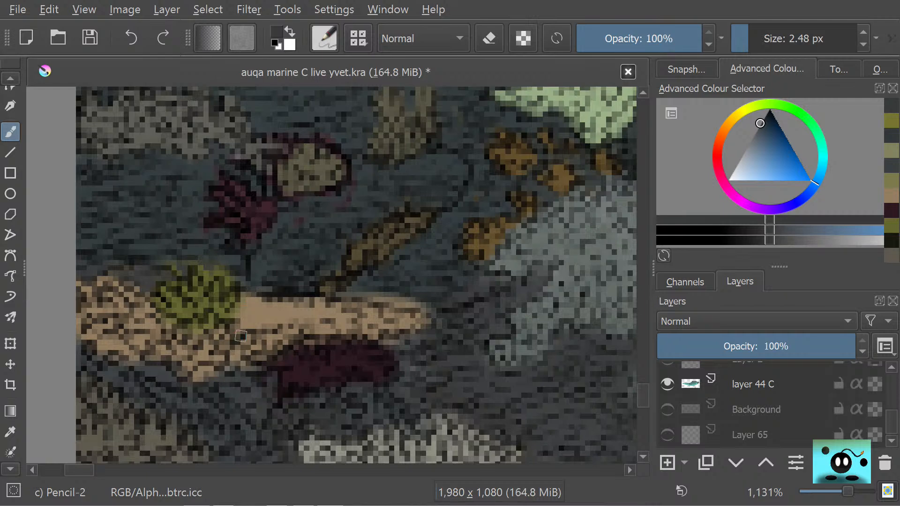
key("e")
mouse_move(247, 324)
left_mouse_down()
mouse_move(275, 313)
mouse_move(251, 315)
mouse_move(249, 306)
mouse_move(260, 316)
mouse_move(279, 313)
mouse_move(257, 306)
mouse_move(238, 324)
left_mouse_up()
key("slash")
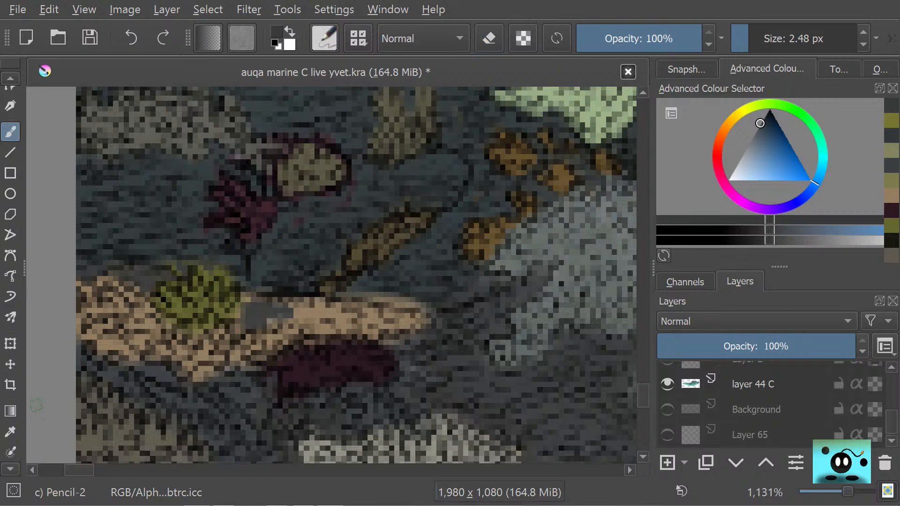
Step: Sample the tan stone's colour, fill the slate patch right of the olive growth and trim the growth's lower edge
key("p")
left_click(306, 324)
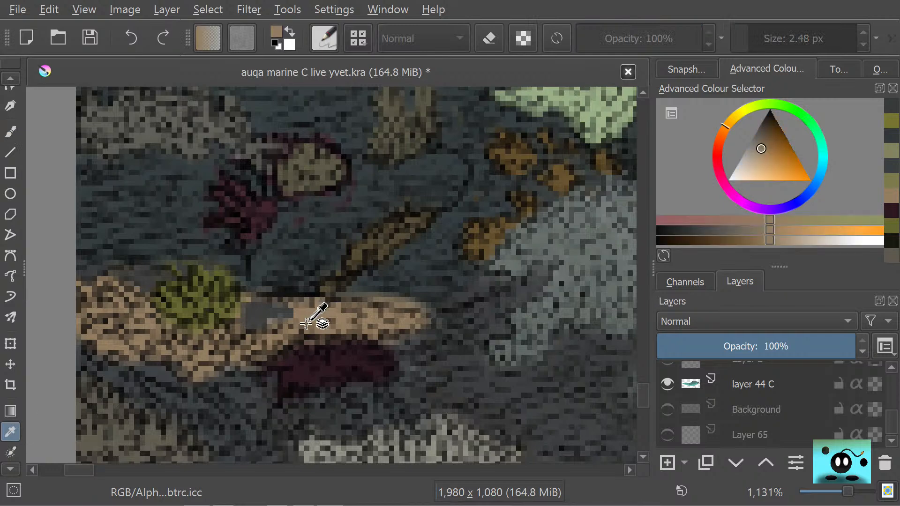
left_click(11, 132)
mouse_move(250, 323)
left_mouse_down()
mouse_move(269, 322)
mouse_move(246, 302)
mouse_move(289, 312)
mouse_move(255, 308)
left_mouse_up()
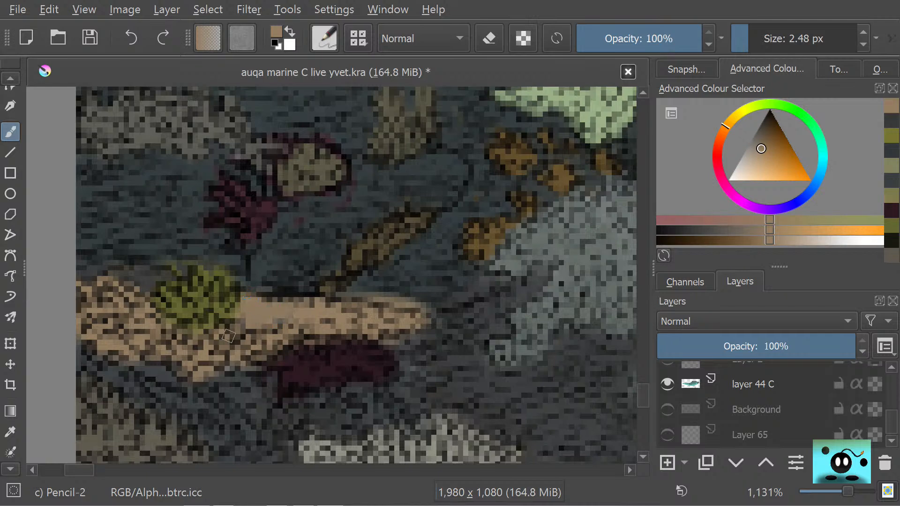
left_click_drag(242, 325, 267, 319)
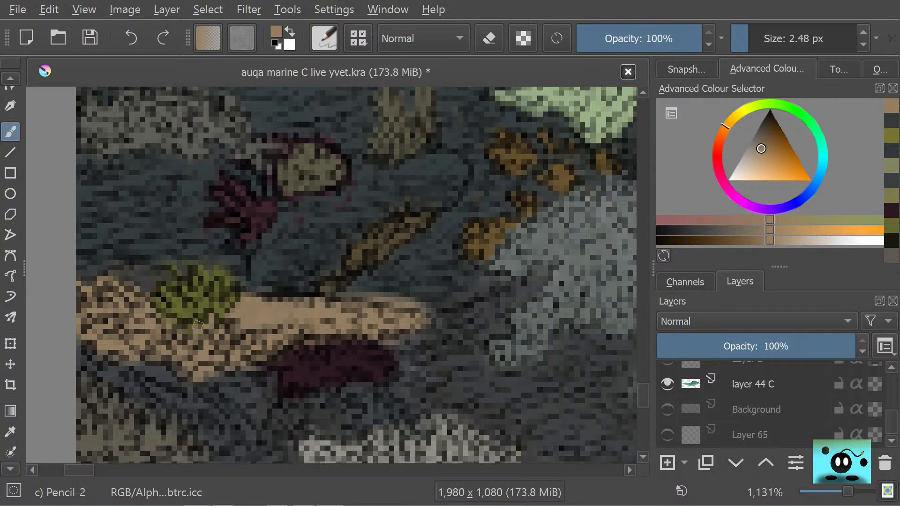
Step: Sample the dark slate above the olive growth, notch the growth's upper edge and taper the tan stone's upper-right end
left_click(10, 432)
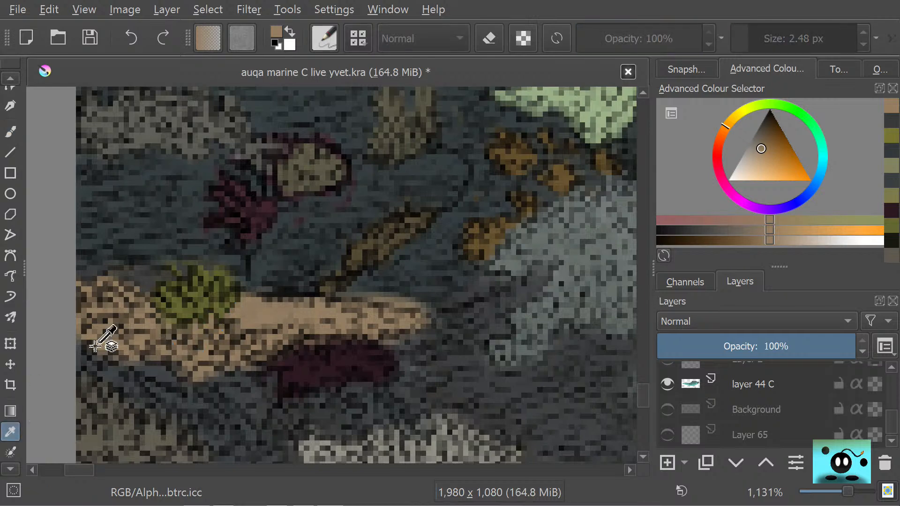
left_click(231, 270)
left_click(231, 270)
key("b")
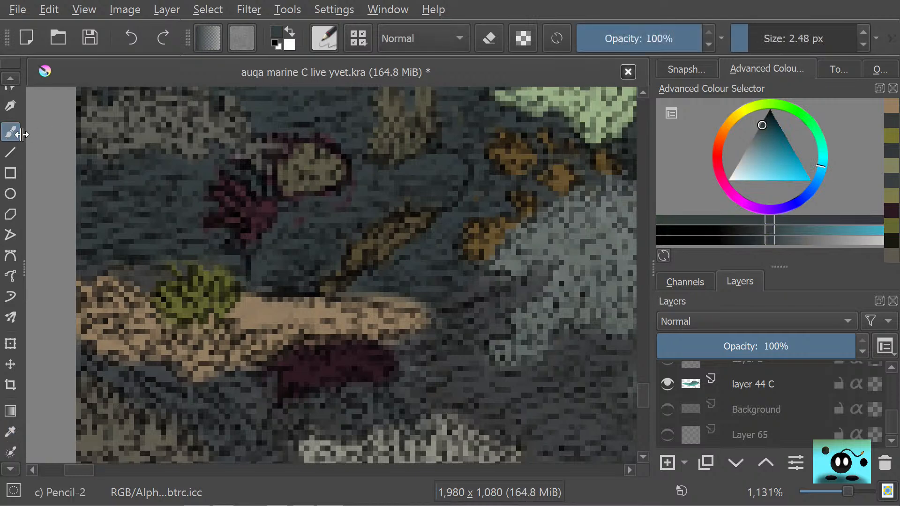
mouse_move(201, 268)
left_mouse_down()
mouse_move(206, 280)
mouse_move(232, 274)
left_mouse_up()
left_click_drag(176, 267, 177, 268)
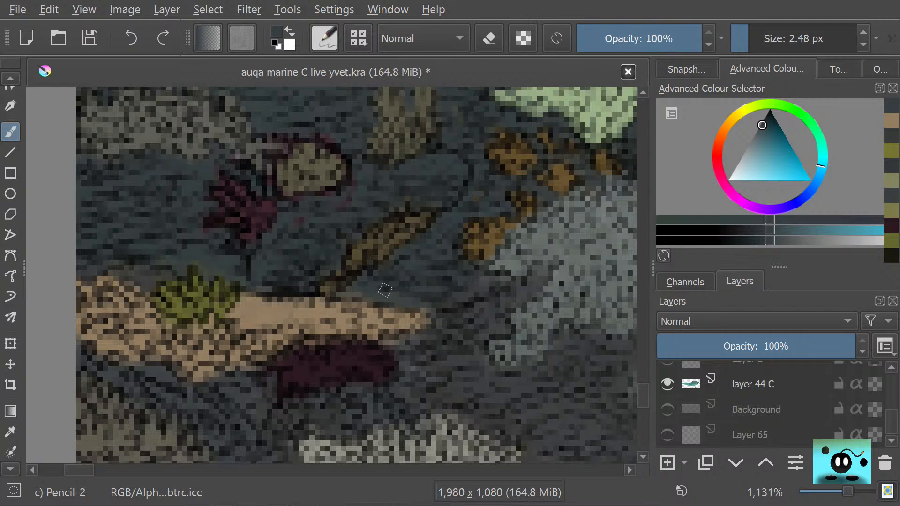
Step: Erase the soft fringe along the tan stone's upper-right edge and around the dark maroon stone's right end
key("e")
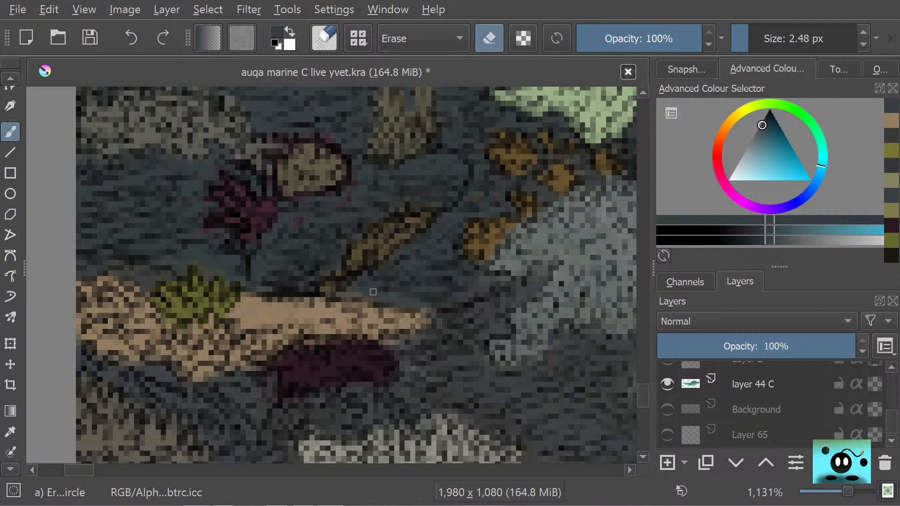
left_click_drag(380, 295, 393, 302)
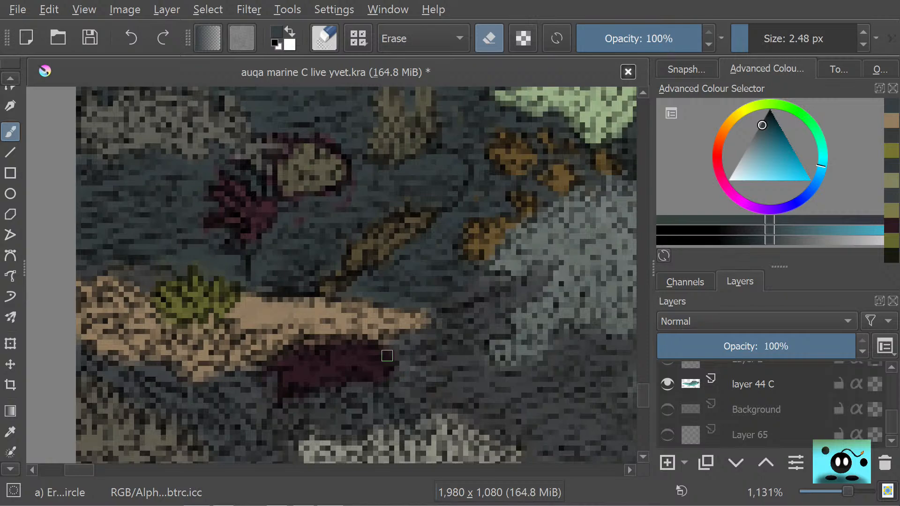
key("e")
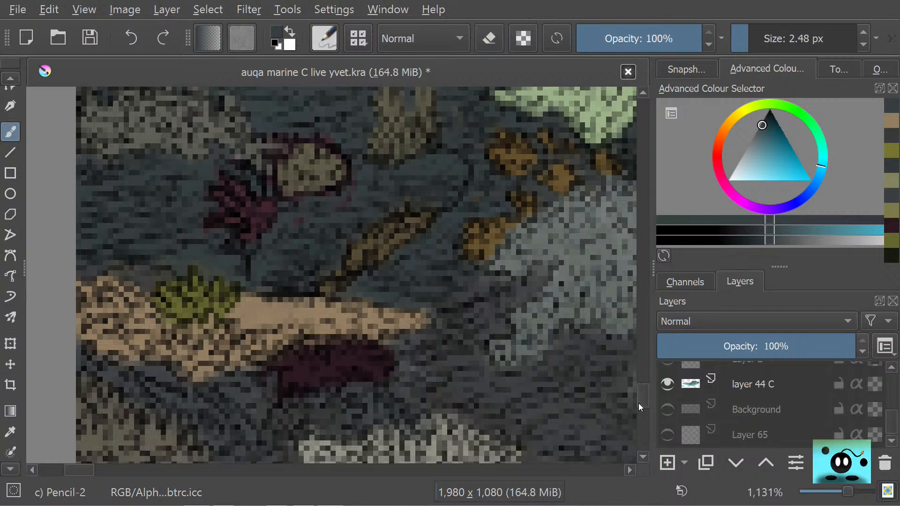
Step: Cut ragged dark slate notches into the upper edge of the brown stone left of the magenta stone
scroll(641, 403, "down", 5)
scroll(640, 409, "down", 3)
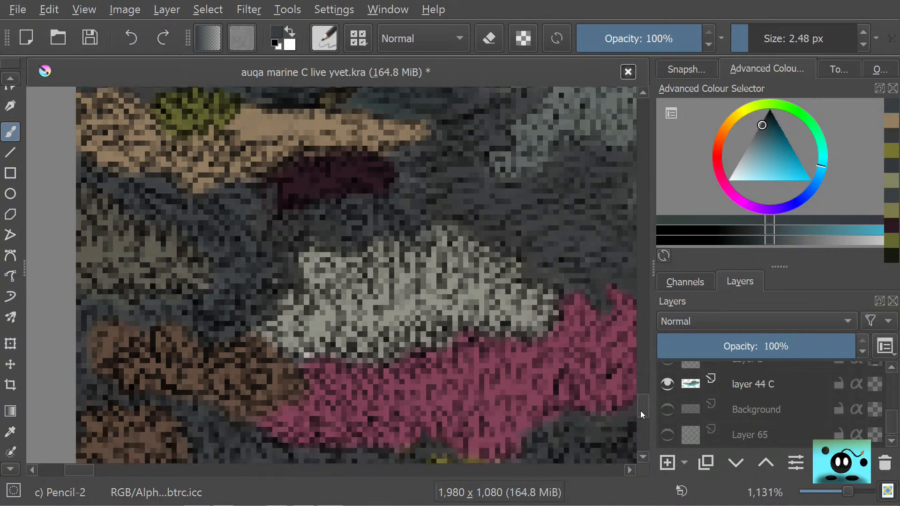
scroll(638, 403, "up", 1)
mouse_move(98, 318)
left_mouse_down()
mouse_move(94, 346)
mouse_move(83, 327)
mouse_move(117, 323)
mouse_move(125, 308)
mouse_move(149, 327)
mouse_move(177, 311)
mouse_move(190, 338)
left_mouse_up()
left_click_drag(183, 317, 196, 344)
left_click_drag(240, 326, 242, 317)
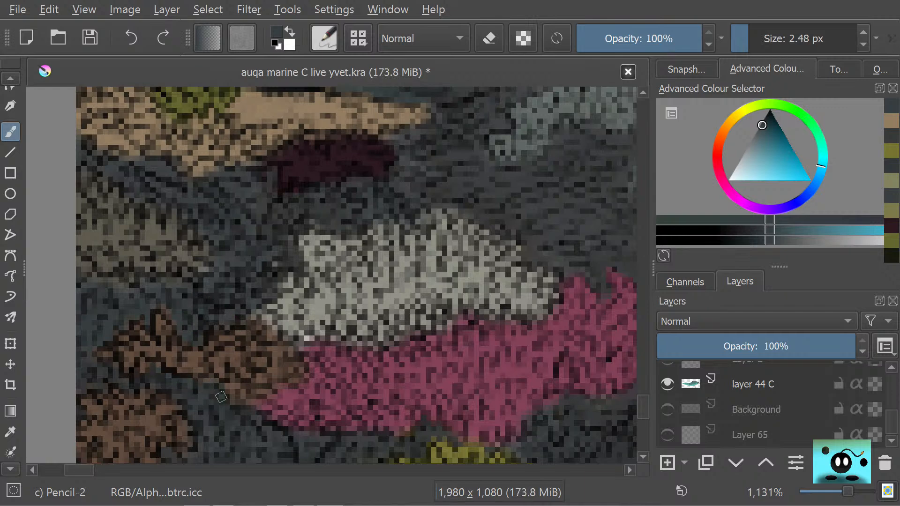
Step: Sample the magenta stone's colour and extend its left end over the brown stone with a ragged edge
key("p")
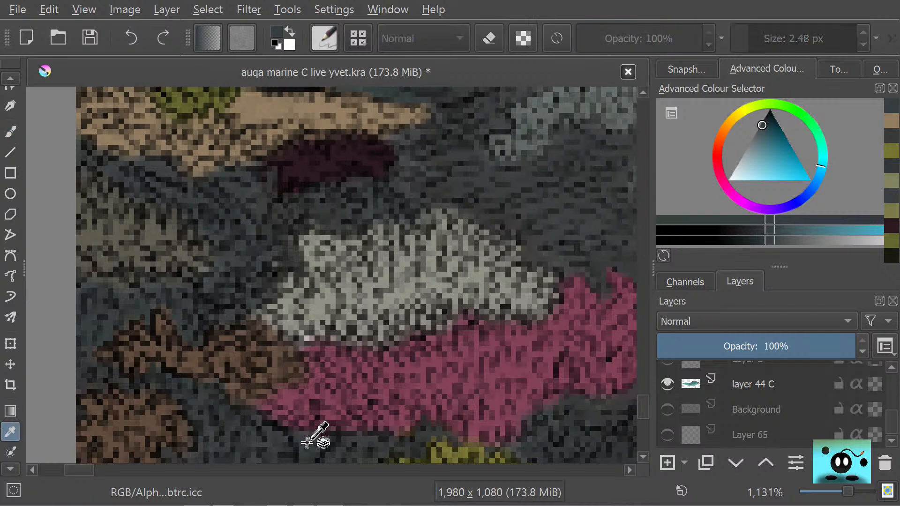
left_click(279, 404)
key("b")
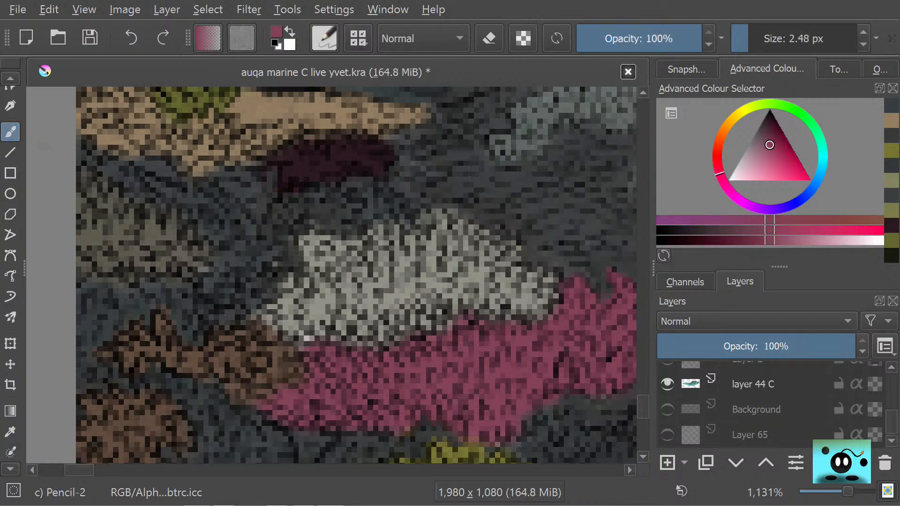
mouse_move(247, 406)
left_mouse_down()
mouse_move(272, 385)
mouse_move(260, 377)
mouse_move(280, 379)
left_mouse_up()
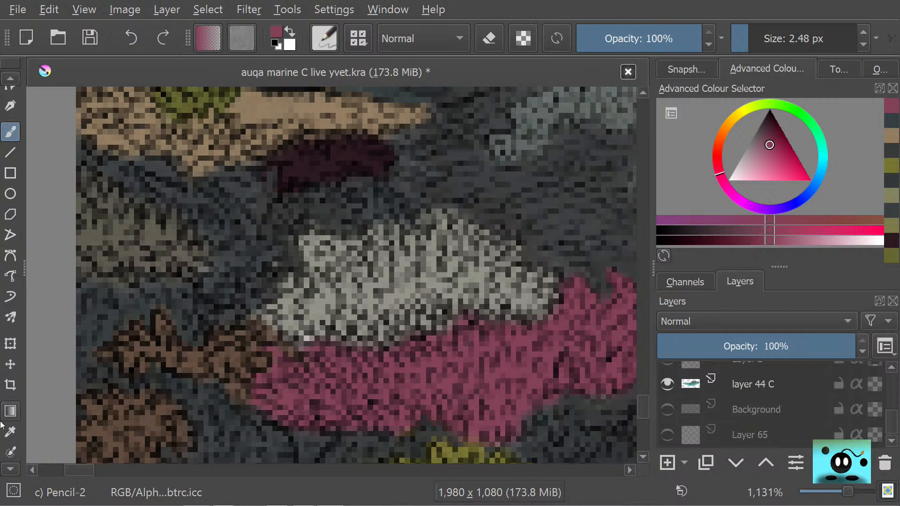
Step: Sample the dark slate below the brown stone and touch up the brown stone's lower edge beside the magenta stone's left end
left_click(10, 432)
left_click(216, 422)
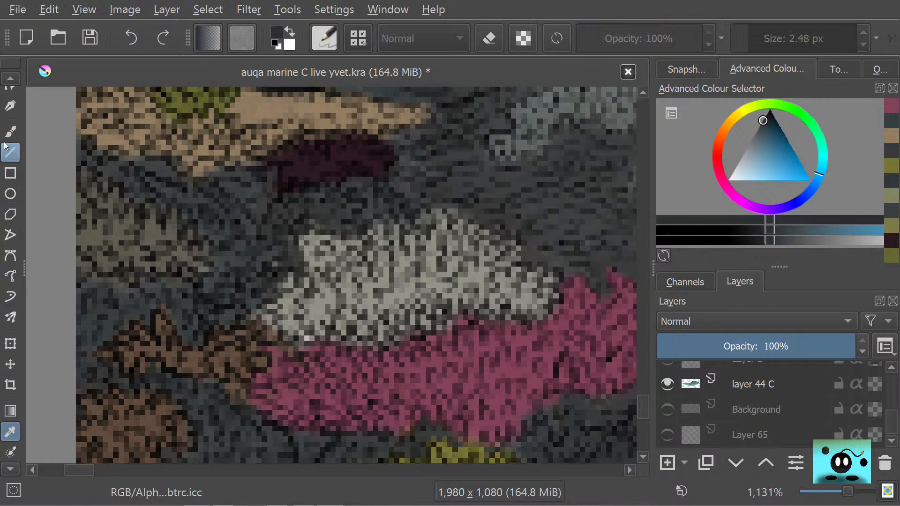
key("b")
mouse_move(238, 394)
left_mouse_down()
mouse_move(227, 393)
mouse_move(228, 379)
left_mouse_up()
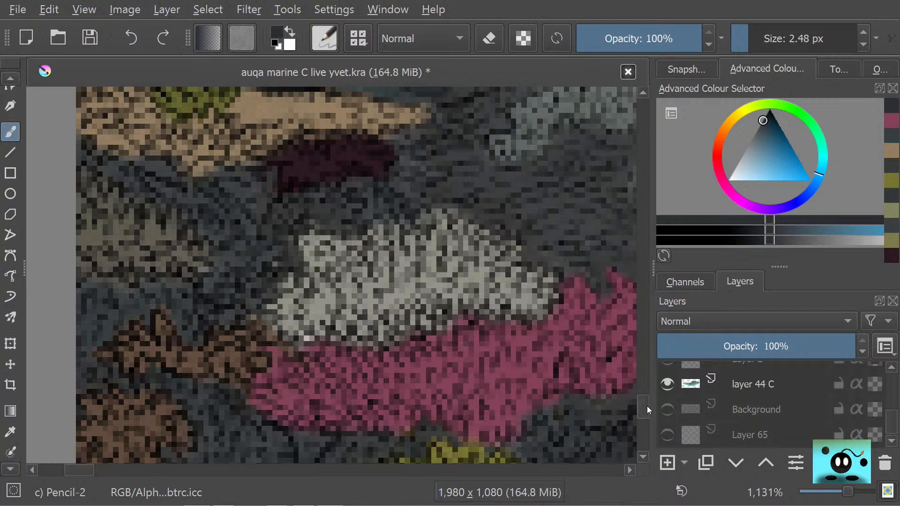
Step: Review the seabed across the whole painting and save the document
left_click_drag(642, 405, 637, 418)
scroll(638, 418, "down", 4)
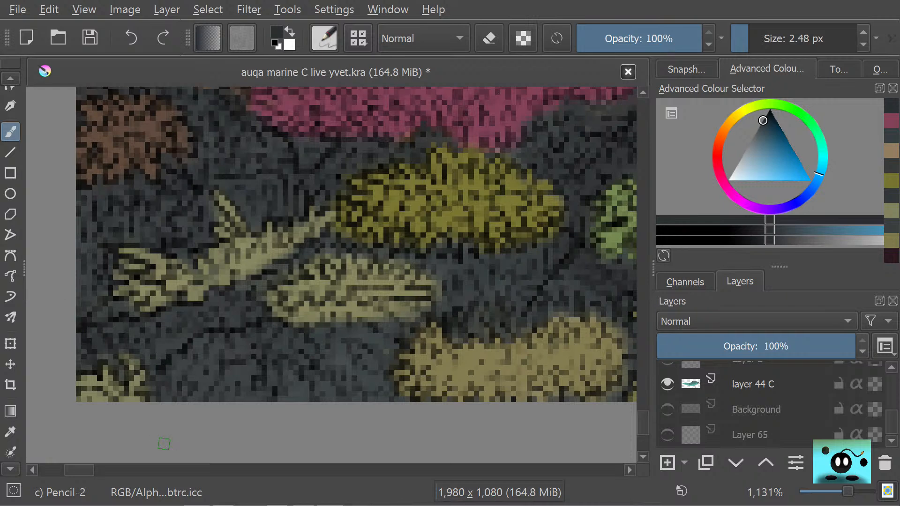
scroll(376, 255, "down", 15)
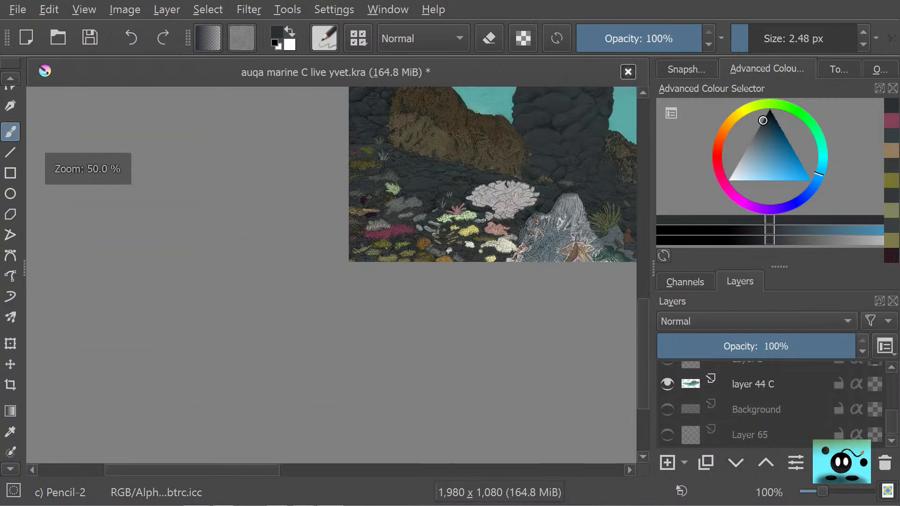
scroll(483, 242, "up", 6)
scroll(492, 244, "down", 3)
scroll(327, 147, "up", 3)
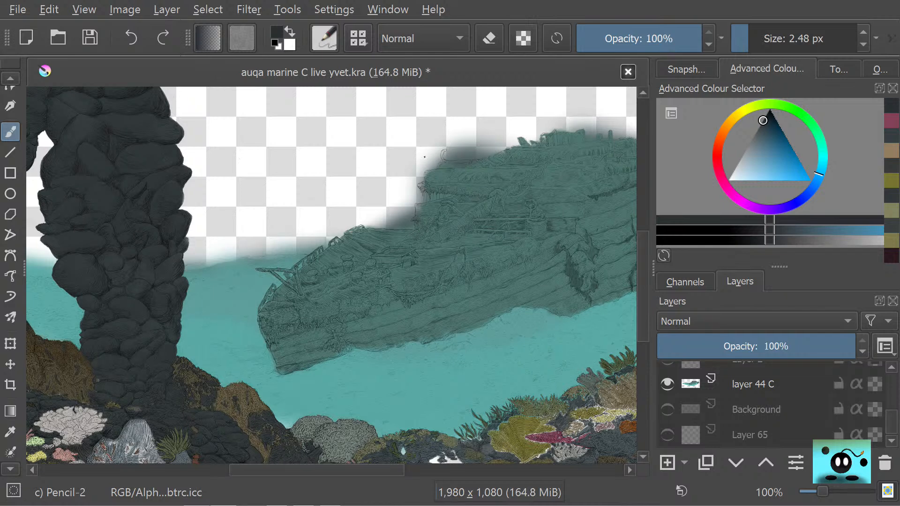
left_click(90, 37)
scroll(141, 235, "down", 6)
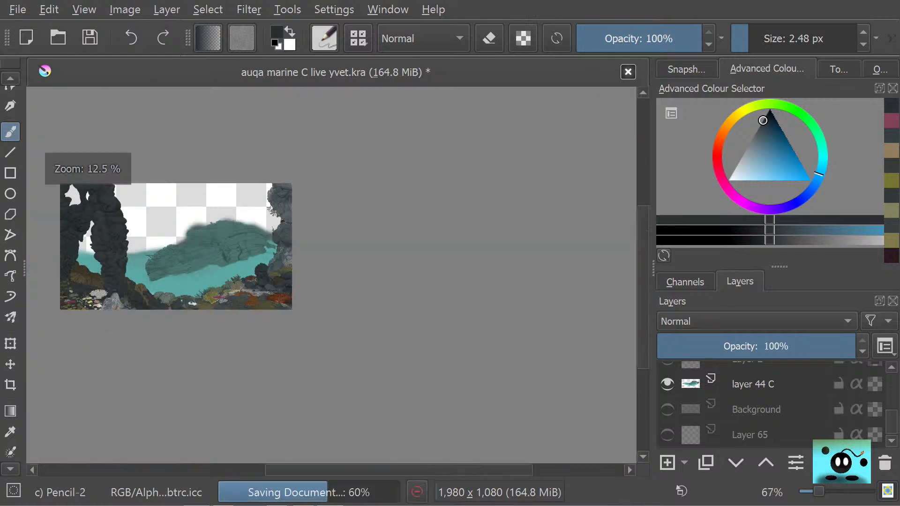
scroll(141, 235, "up", 3)
scroll(40, 289, "up", 1)
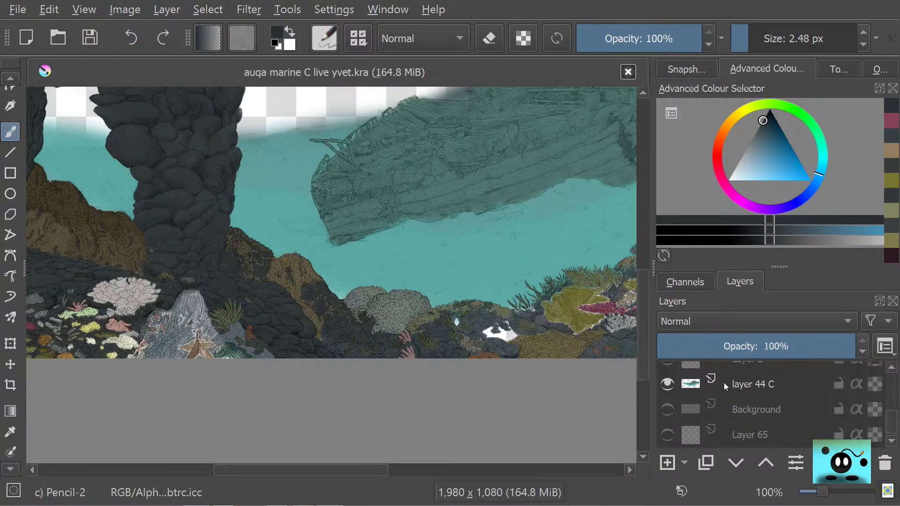
Step: Select Layer 16 Coloured, compare the seabed with the layer hidden and shown, and unlock the layer
scroll(772, 425, "up", 10)
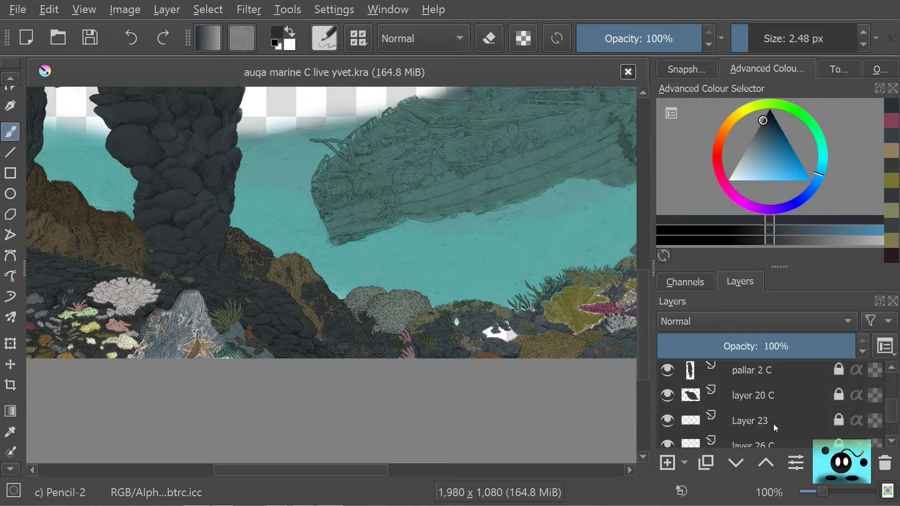
scroll(774, 424, "up", 6)
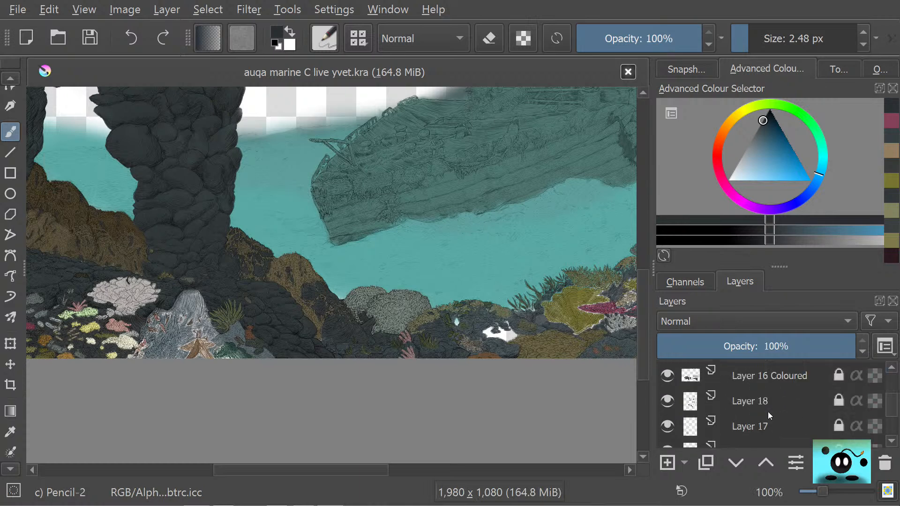
left_click(747, 367)
left_click(670, 372)
left_click(670, 372)
left_click(671, 373)
left_click(671, 373)
left_click(670, 373)
left_click(671, 373)
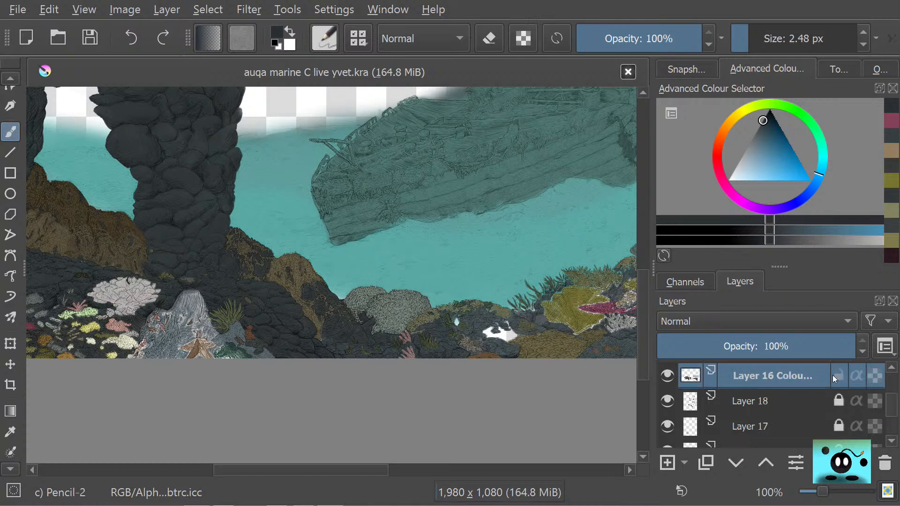
Step: Look through the layer stack and select layer 8 colour
scroll(789, 373, "up", 10)
scroll(789, 373, "down", 3)
scroll(789, 373, "down", 15)
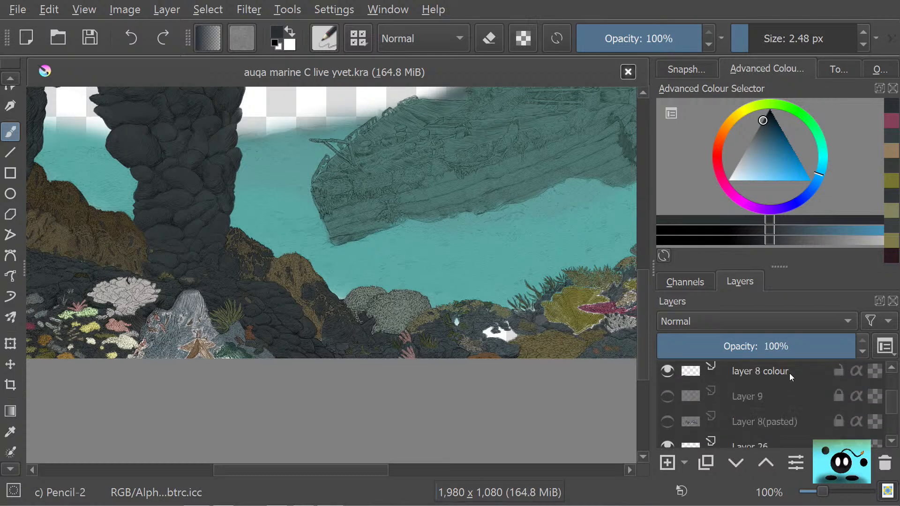
scroll(792, 385, "up", 3)
left_click(830, 435)
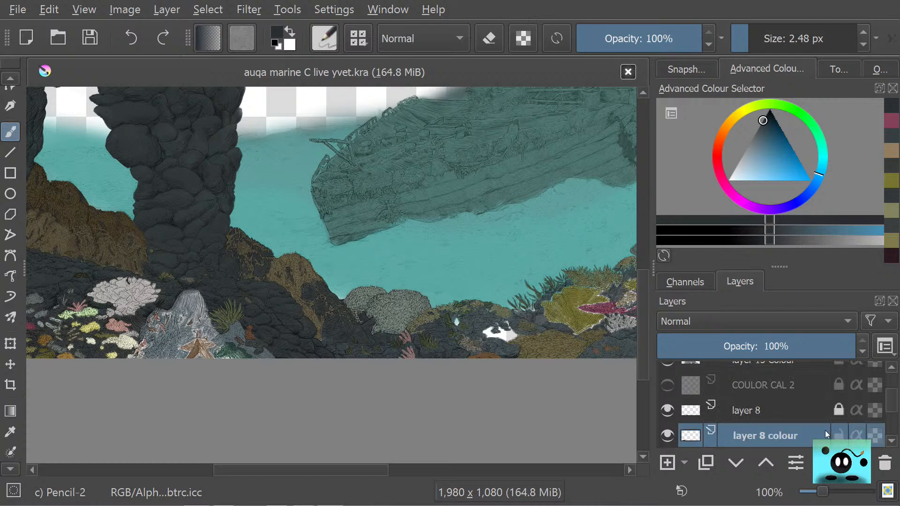
Step: Make Layer 16 Coloured the active layer again and check its seabed content by hiding and showing it
scroll(805, 411, "down", 10)
scroll(806, 413, "down", 15)
scroll(805, 413, "up", 15)
scroll(807, 413, "up", 3)
left_click(779, 380)
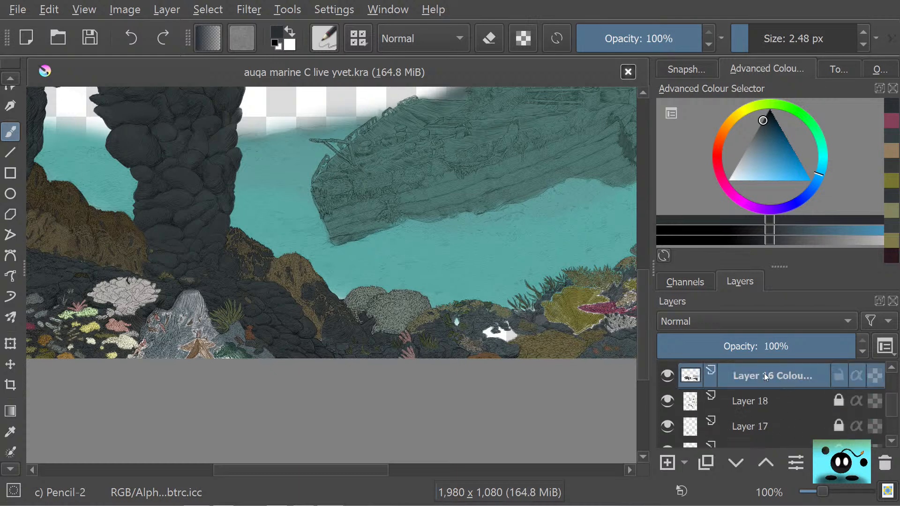
left_click(669, 374)
left_click(669, 375)
left_click(669, 374)
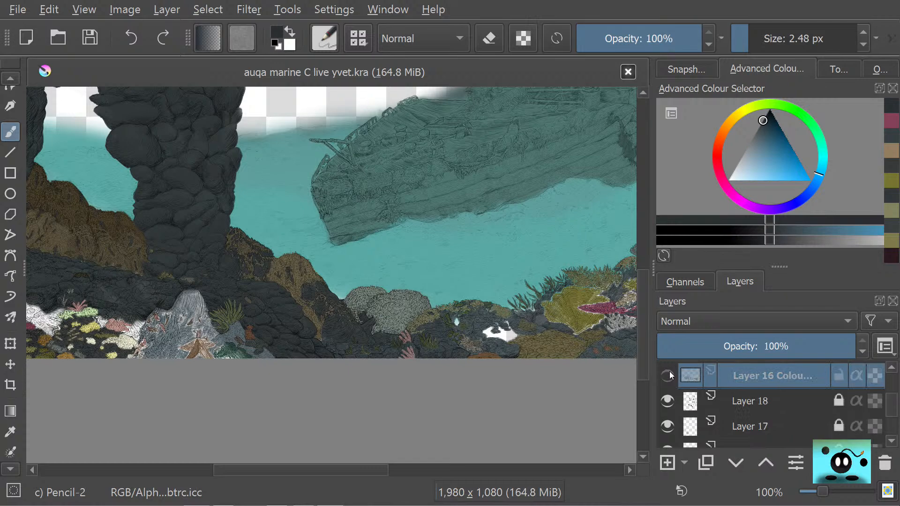
left_click(669, 374)
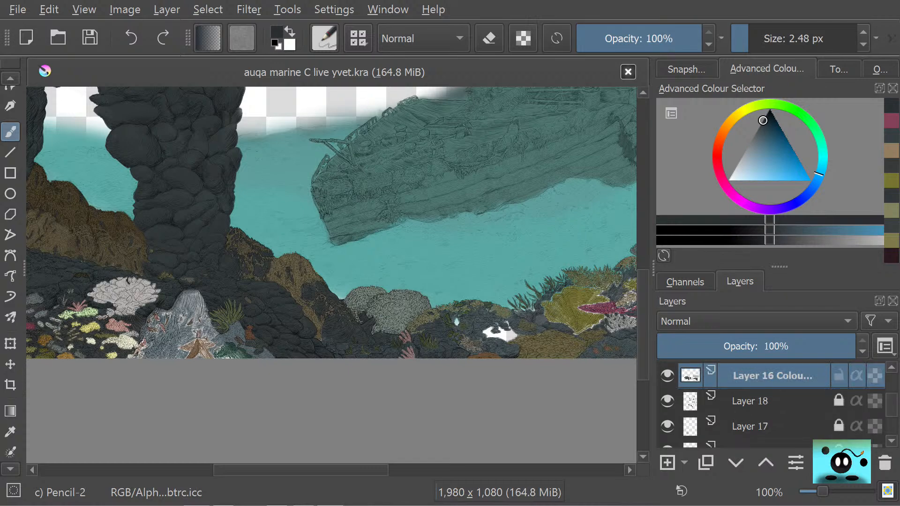
Step: Cover the white fringe around the right end of the lower pale grey-green streak with dark slate on Layer 16 Coloured
scroll(117, 315, "up", 2)
left_click_drag(186, 471, 135, 465)
scroll(239, 352, "up", 3)
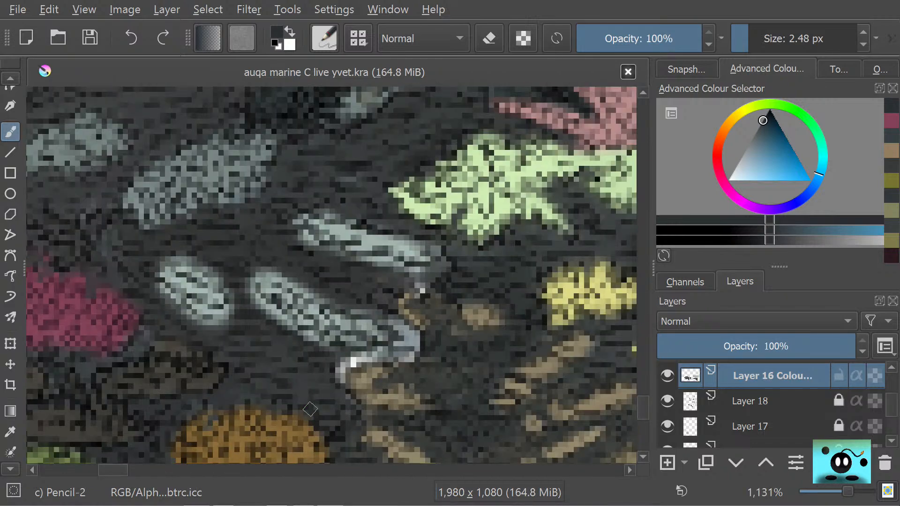
key("e")
left_click_drag(407, 363, 409, 331)
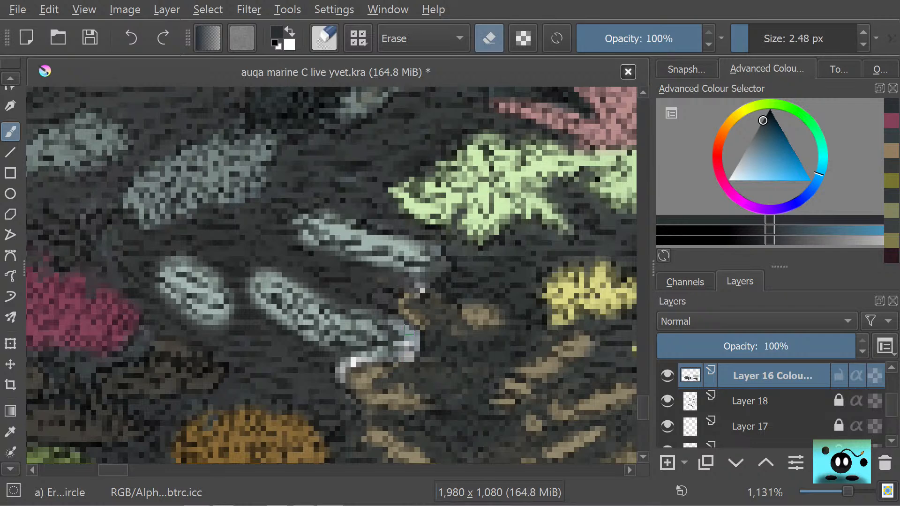
key("e")
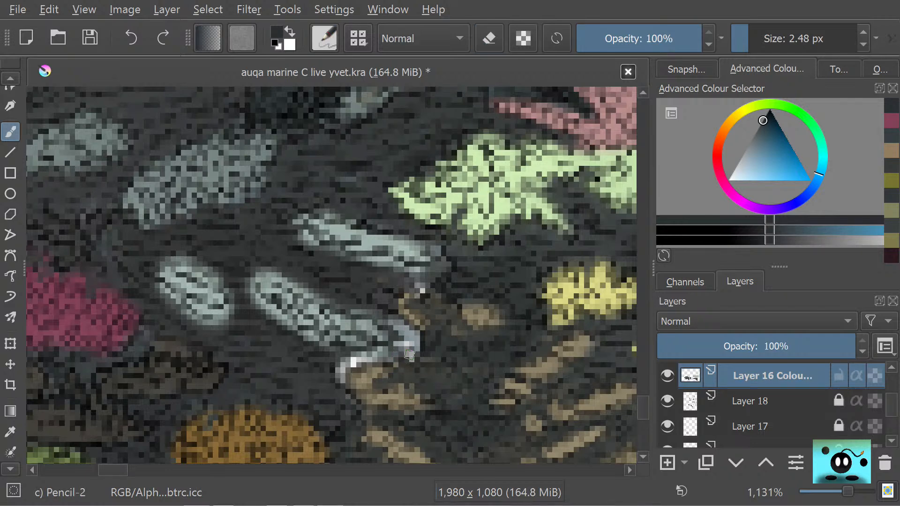
mouse_move(410, 357)
left_mouse_down()
mouse_move(378, 349)
mouse_move(382, 359)
mouse_move(355, 362)
mouse_move(340, 376)
left_mouse_up()
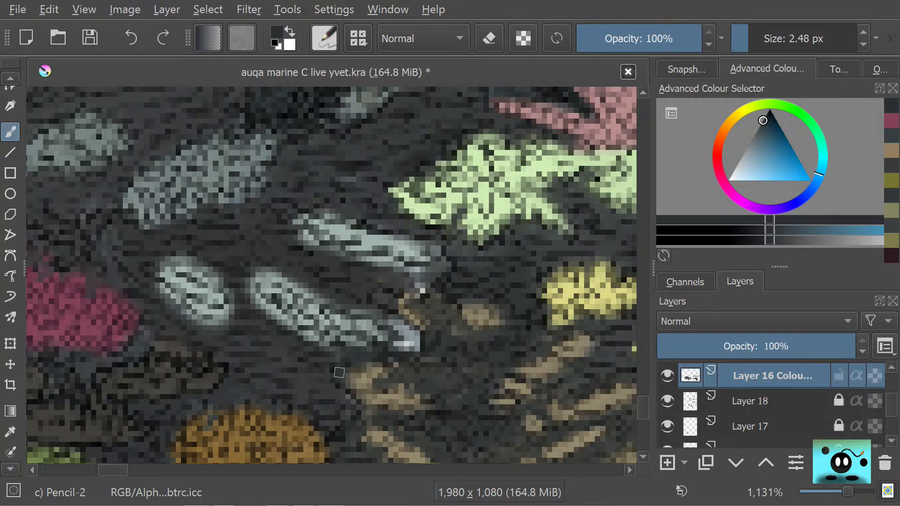
mouse_move(415, 364)
left_mouse_down()
mouse_move(402, 346)
mouse_move(410, 338)
left_mouse_up()
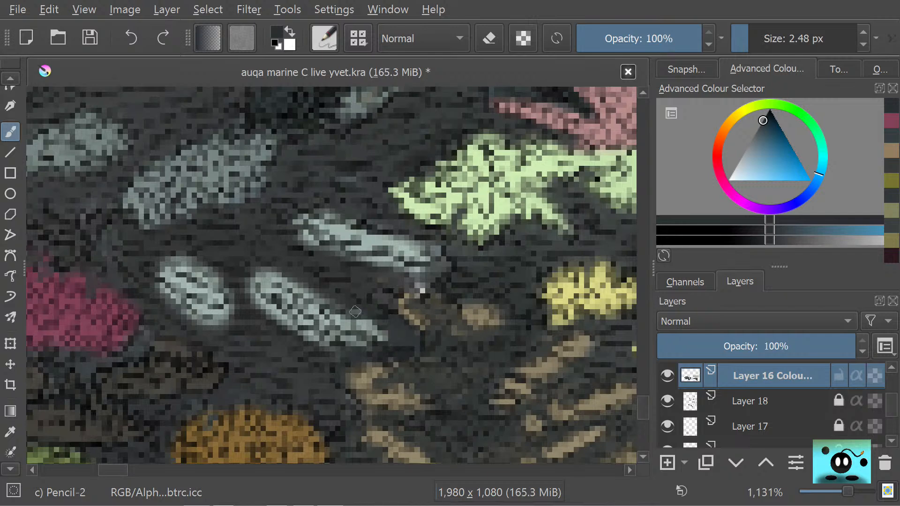
Step: Thin the upper pale streak and break the lower one into slim ragged fragments with dark slate strokes
mouse_move(349, 305)
left_mouse_down()
mouse_move(445, 266)
mouse_move(440, 252)
mouse_move(458, 274)
mouse_move(388, 280)
mouse_move(404, 267)
mouse_move(321, 255)
mouse_move(325, 247)
mouse_move(370, 256)
mouse_move(362, 264)
mouse_move(306, 243)
mouse_move(297, 220)
mouse_move(441, 268)
left_mouse_up()
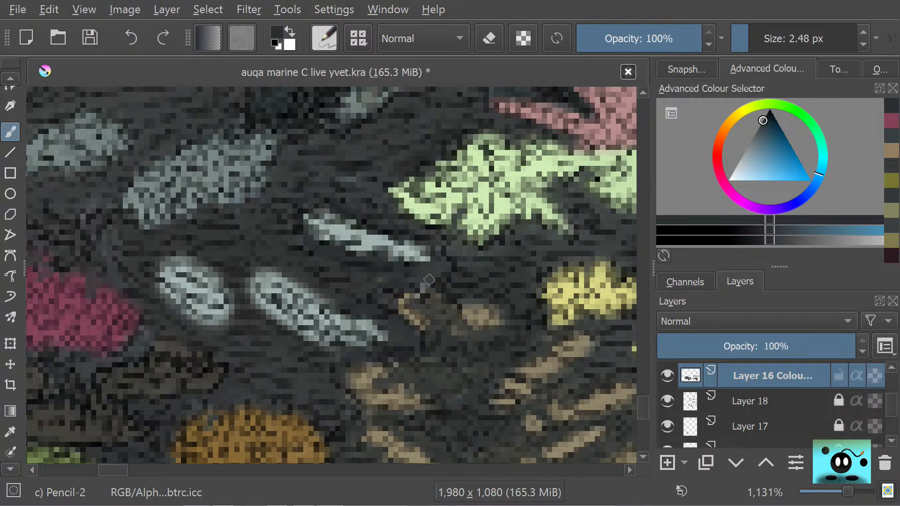
mouse_move(250, 331)
left_mouse_down()
mouse_move(276, 305)
mouse_move(263, 300)
mouse_move(301, 337)
mouse_move(304, 327)
mouse_move(328, 347)
mouse_move(285, 278)
mouse_move(310, 300)
mouse_move(265, 271)
mouse_move(268, 283)
mouse_move(251, 284)
left_mouse_up()
mouse_move(306, 352)
left_mouse_down()
mouse_move(341, 338)
mouse_move(360, 339)
mouse_move(348, 336)
mouse_move(356, 325)
mouse_move(385, 335)
mouse_move(314, 286)
mouse_move(306, 304)
left_mouse_up()
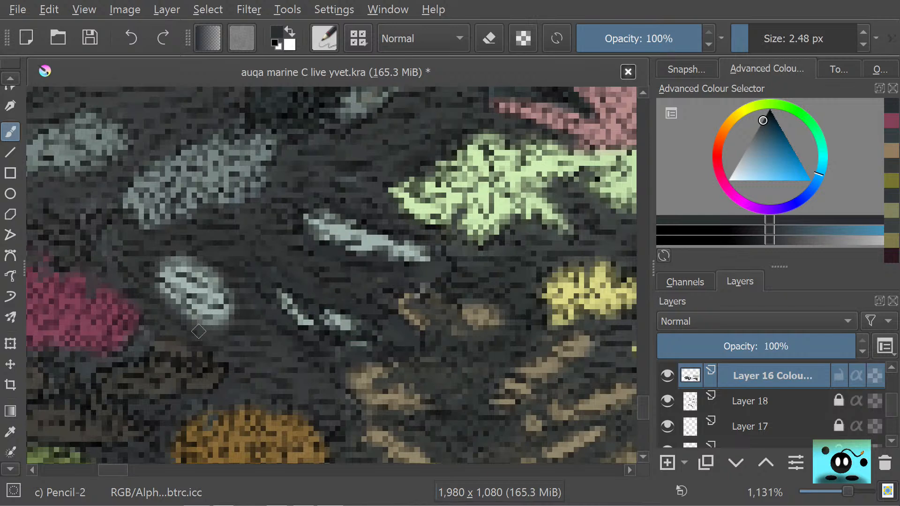
Step: Trim the small pale oval to a slim streak and notch the lower edge of the grey-green stone above it
mouse_move(224, 293)
left_mouse_down()
mouse_move(171, 240)
mouse_move(187, 268)
mouse_move(161, 255)
mouse_move(148, 259)
mouse_move(141, 280)
mouse_move(206, 324)
mouse_move(223, 328)
mouse_move(215, 321)
mouse_move(234, 304)
mouse_move(228, 293)
mouse_move(222, 310)
left_mouse_up()
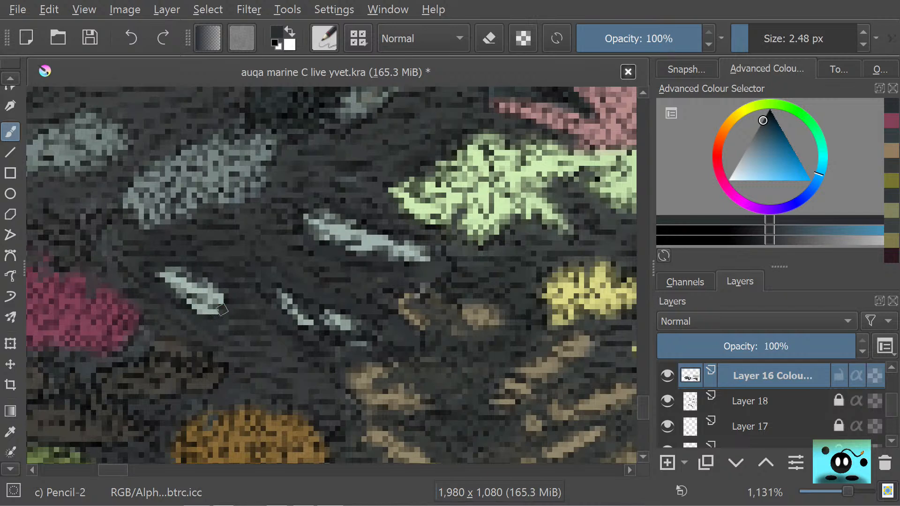
left_click_drag(179, 291, 175, 268)
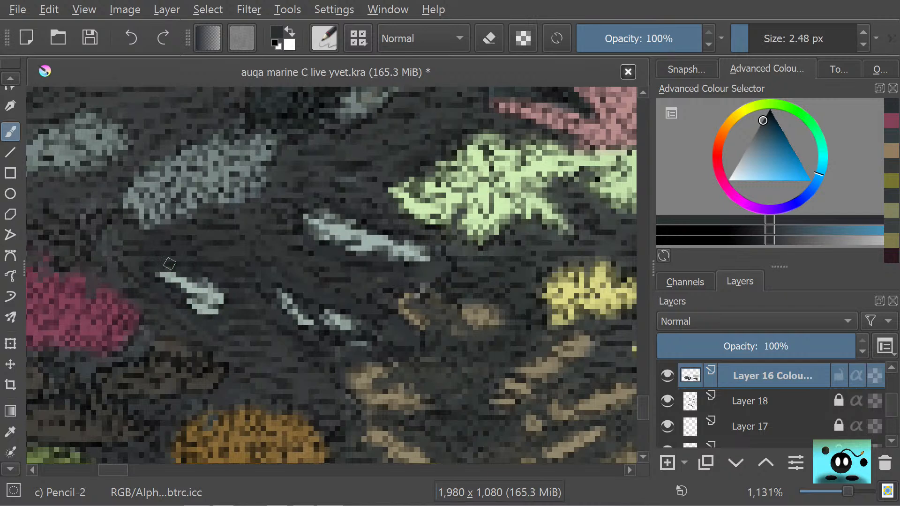
mouse_move(132, 230)
left_mouse_down()
mouse_move(145, 220)
mouse_move(124, 197)
mouse_move(178, 204)
mouse_move(161, 230)
mouse_move(164, 210)
left_mouse_up()
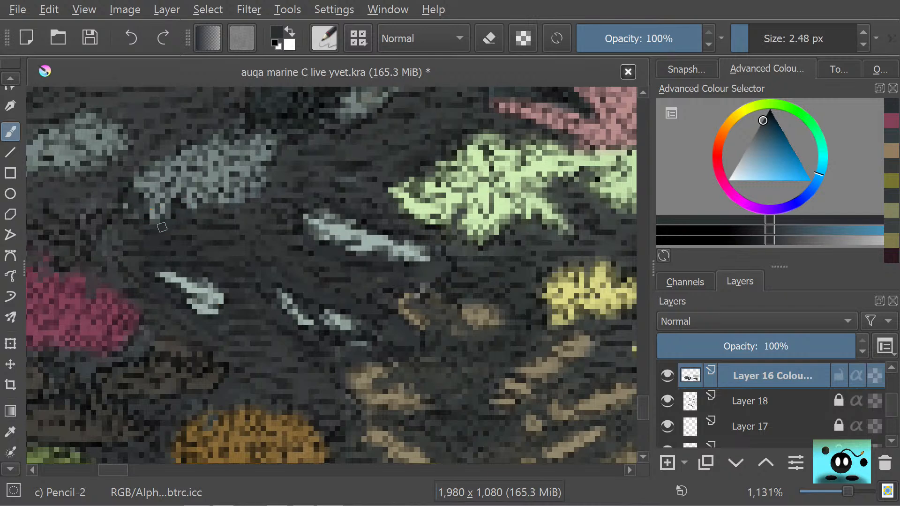
mouse_move(218, 193)
left_mouse_down()
mouse_move(216, 202)
mouse_move(238, 194)
mouse_move(247, 203)
left_mouse_up()
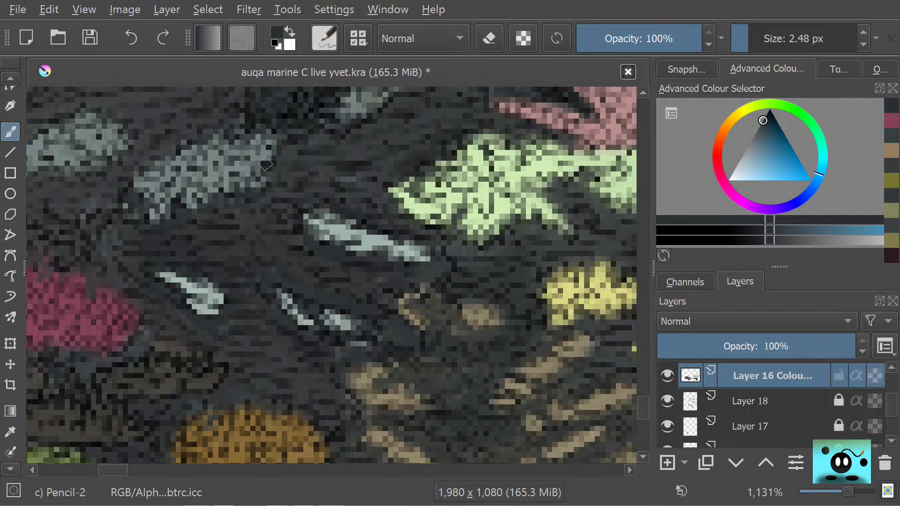
Step: Sample the stone's grey-green, extend its lower-left end and add small broken strokes above the magenta stone
left_click_drag(126, 469, 99, 467)
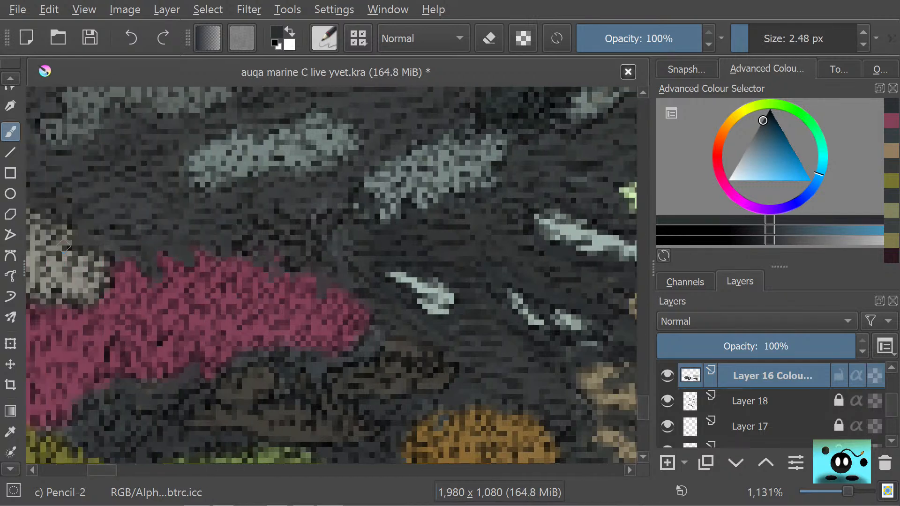
left_click(3, 430)
left_click(387, 192)
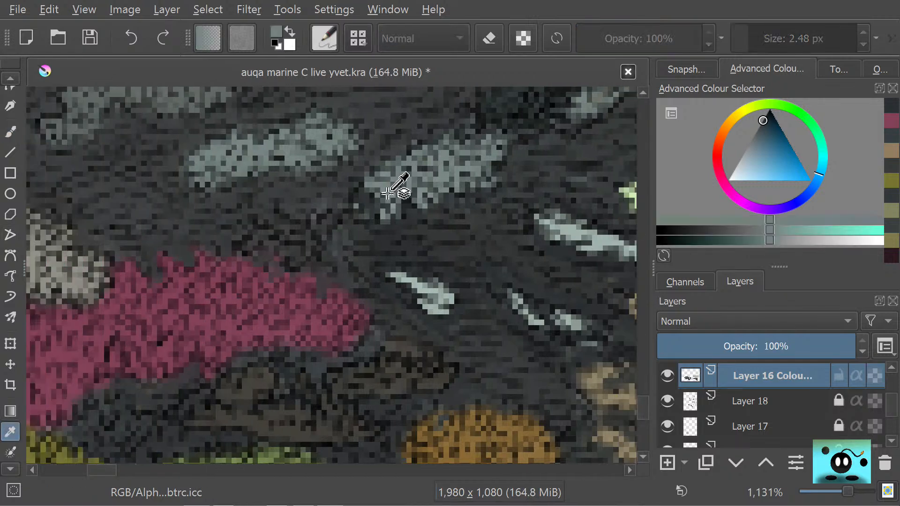
left_click(14, 135)
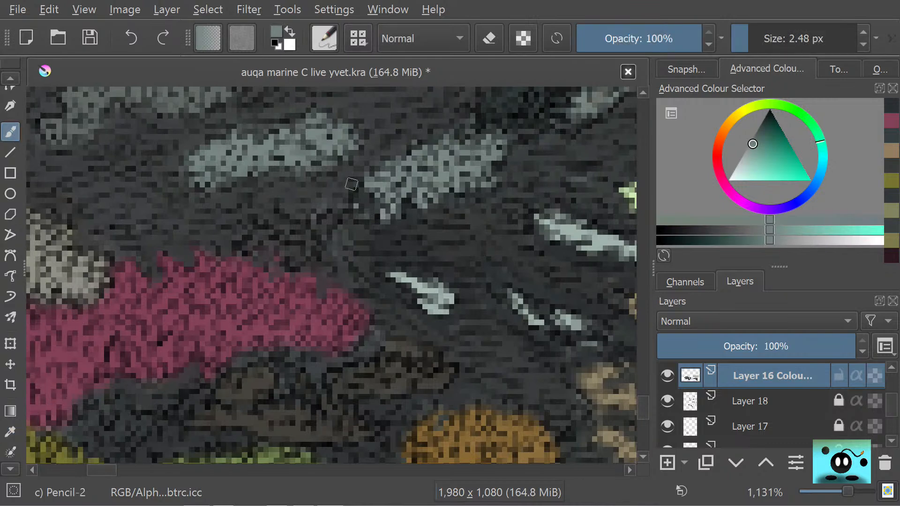
mouse_move(362, 196)
left_mouse_down()
mouse_move(325, 217)
mouse_move(329, 227)
mouse_move(316, 221)
mouse_move(302, 246)
mouse_move(310, 247)
mouse_move(249, 244)
left_mouse_up()
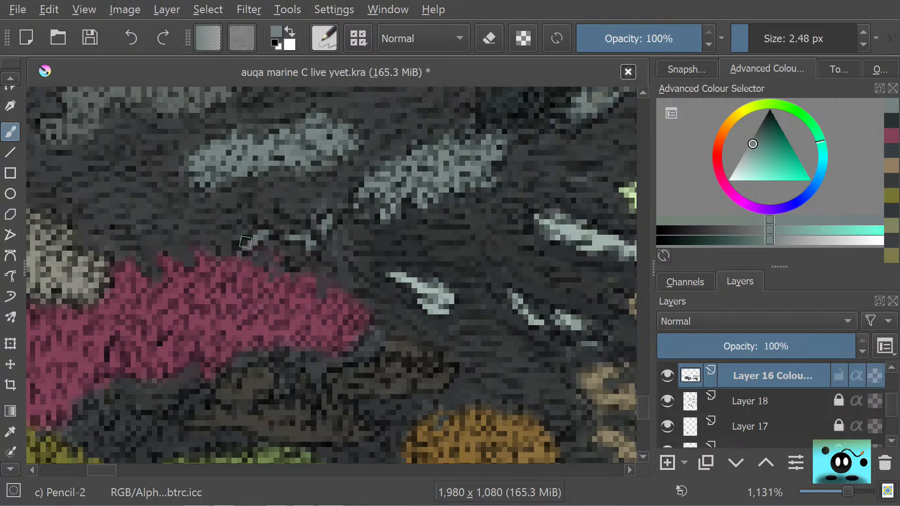
Step: Sample the dark slate below the grey-green stone and carve a ragged notch into its upper-left edge
key("p")
left_click(435, 224)
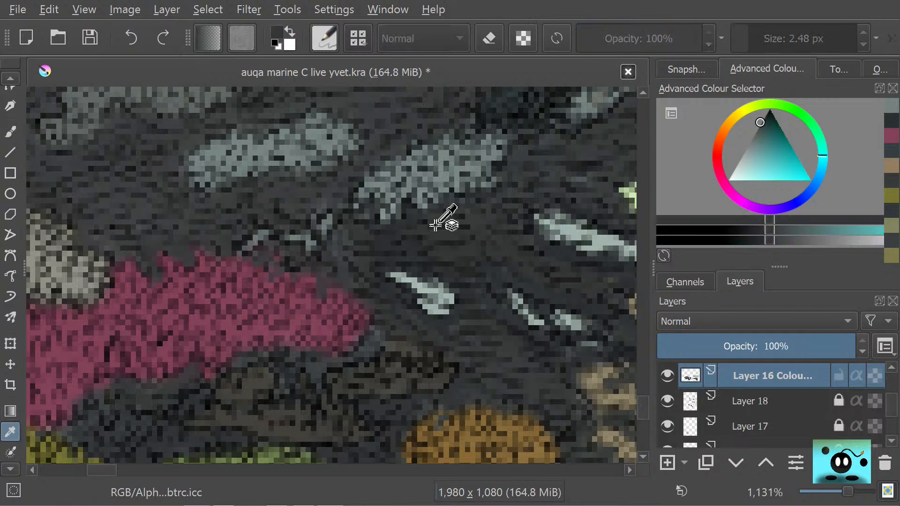
left_click(15, 128)
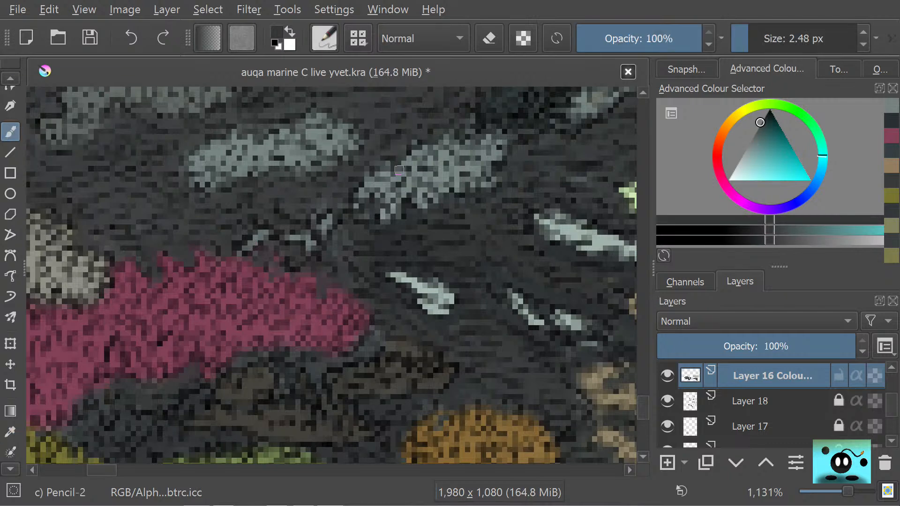
left_click_drag(389, 175, 363, 179)
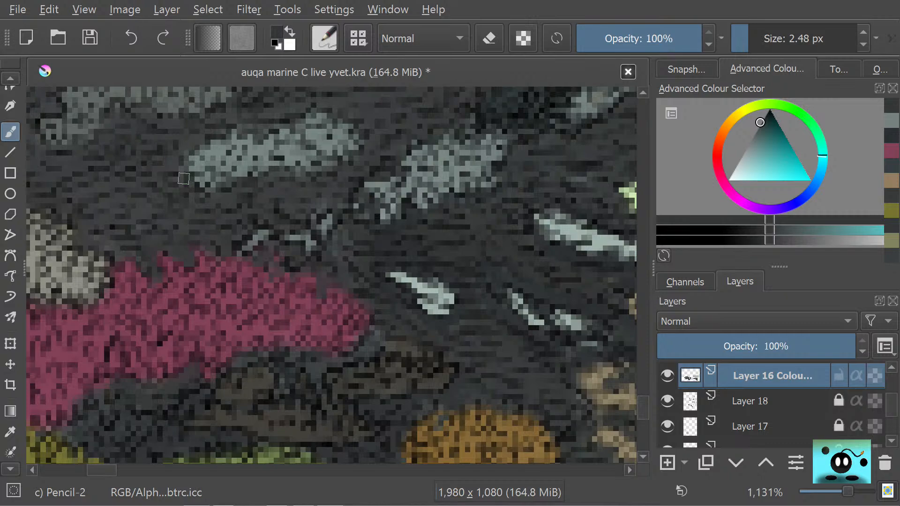
left_click_drag(639, 412, 637, 406)
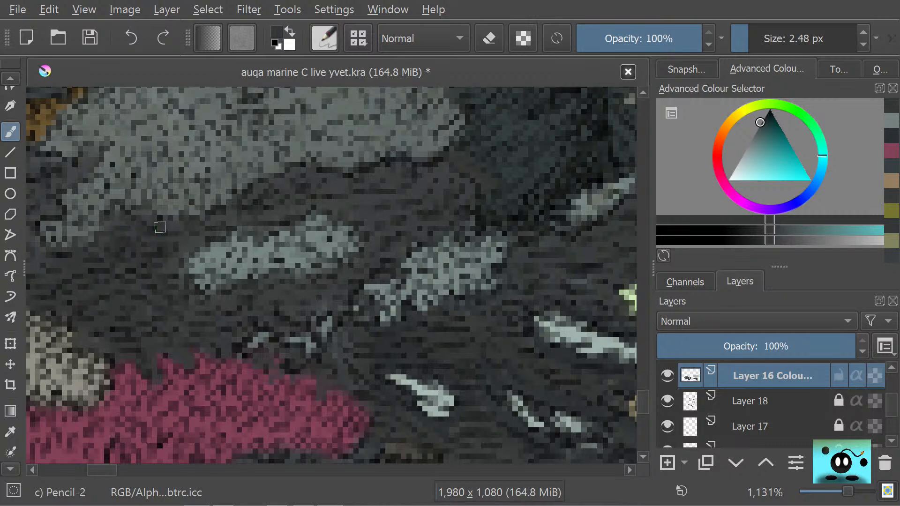
scroll(160, 228, "down", 4)
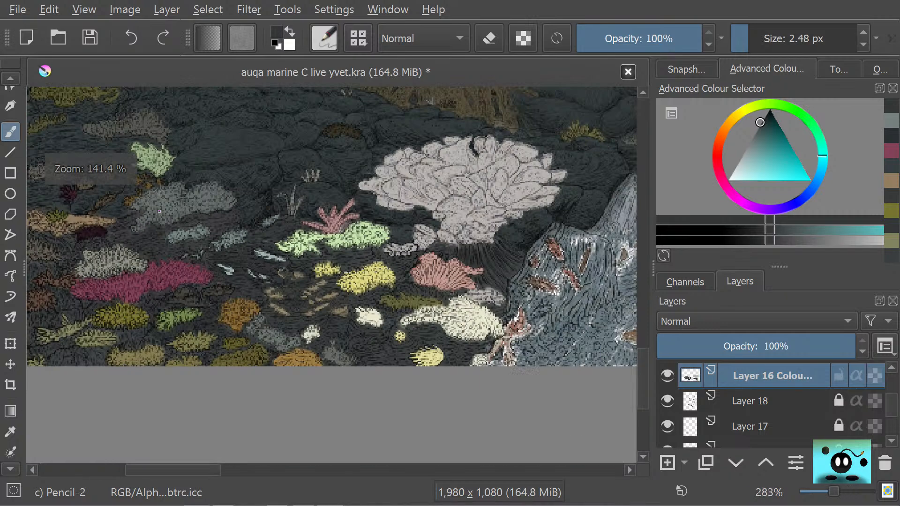
Step: Make layer 8 colour the active layer and unlock it for painting
scroll(253, 290, "up", 5)
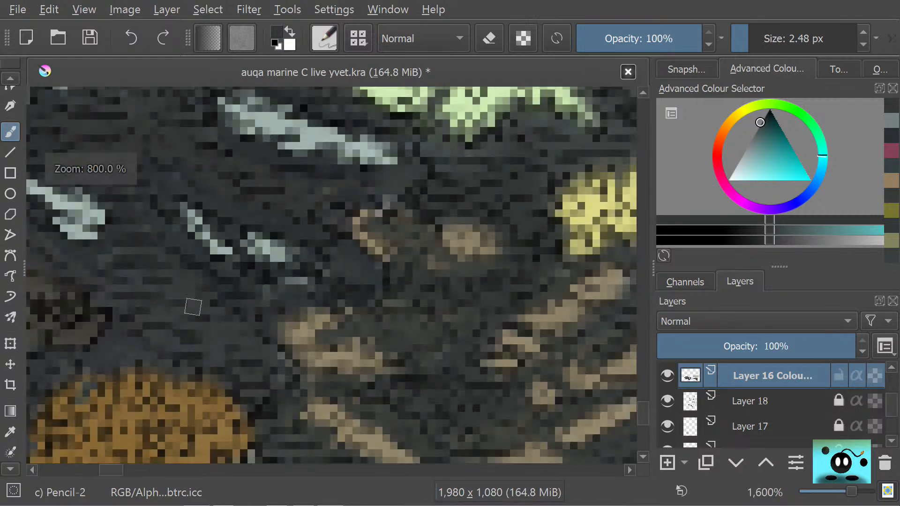
scroll(730, 409, "up", 5)
scroll(730, 409, "down", 2)
left_click(730, 418)
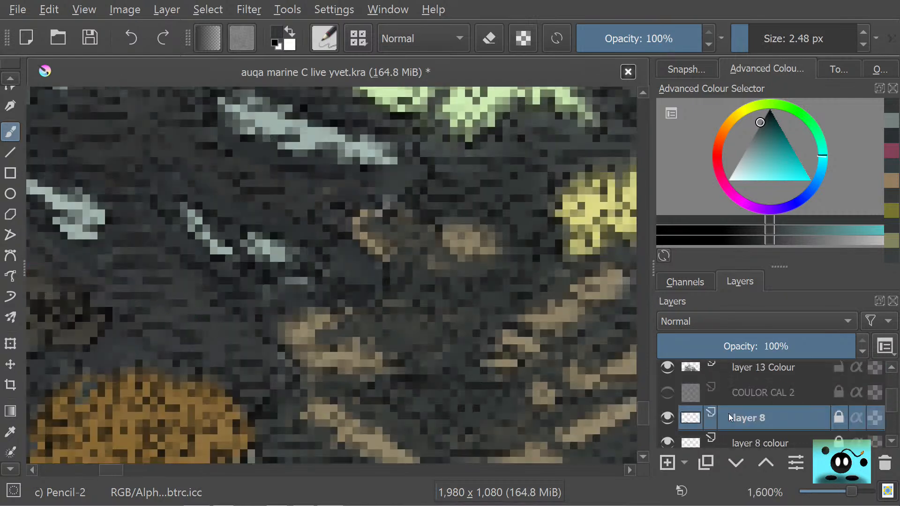
left_click(745, 444)
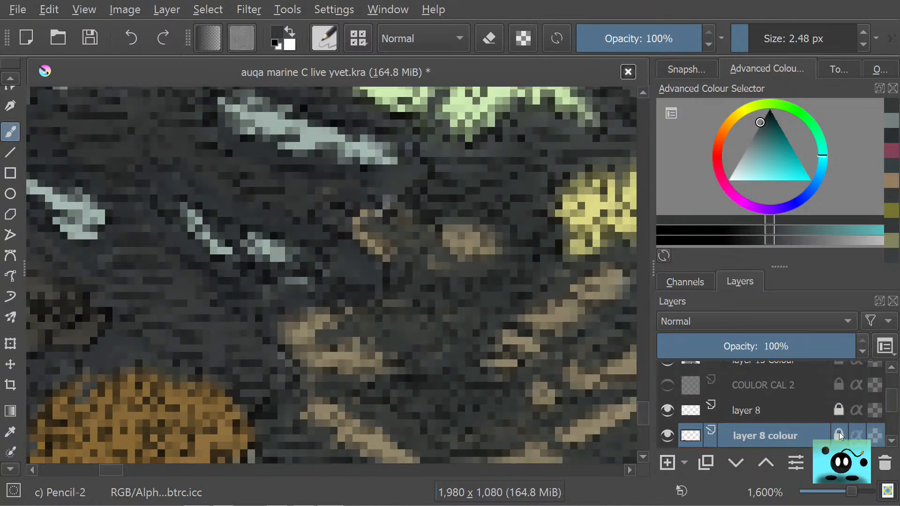
mouse_move(731, 367)
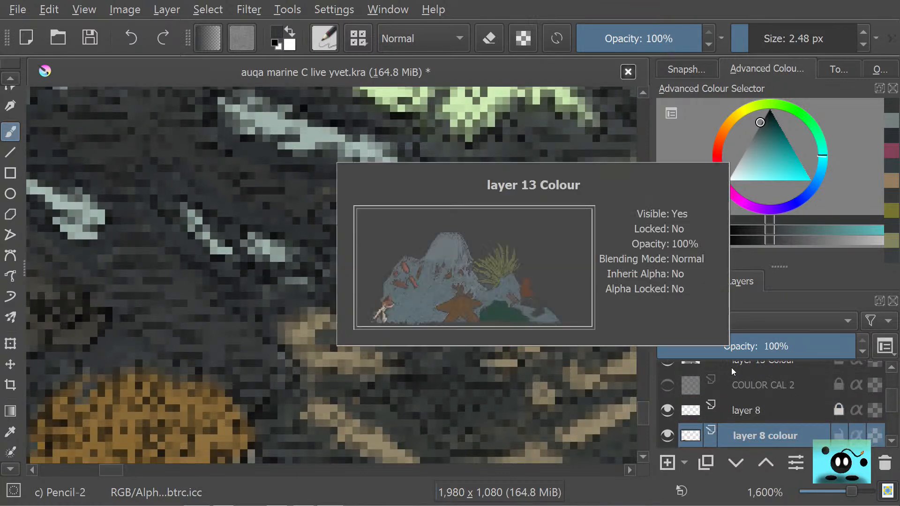
Step: Sample the tan stone colour, extend the upper-left ends of the two tan growths below the pale streaks, and save the painting
key("p")
left_click(299, 340)
key("b")
mouse_move(272, 323)
left_mouse_down()
mouse_move(288, 305)
mouse_move(320, 307)
left_mouse_up()
mouse_move(349, 224)
left_mouse_down()
mouse_move(322, 211)
mouse_move(363, 217)
left_mouse_up()
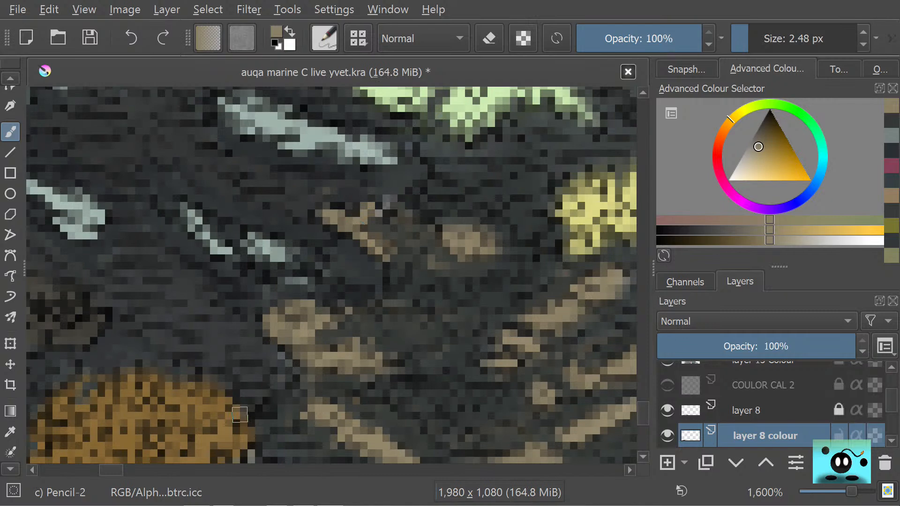
left_click(83, 40)
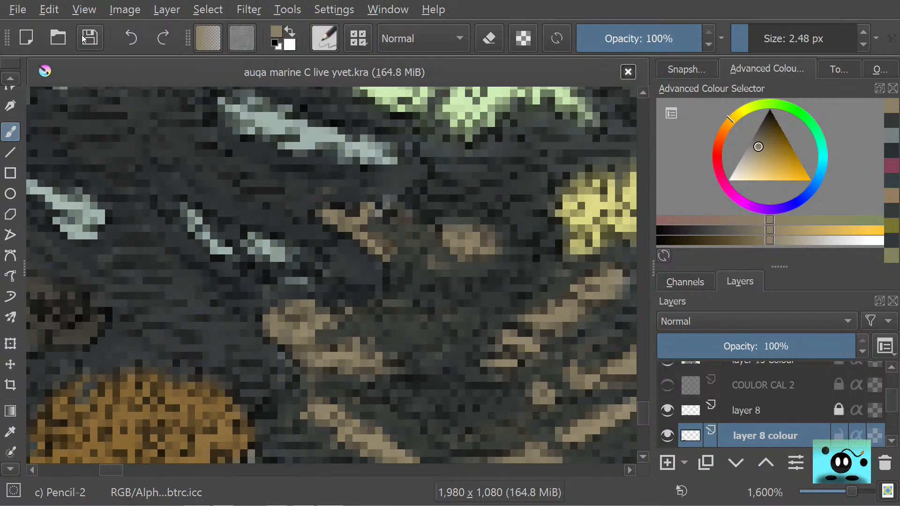
Step: Erase a small patch of layer 8 colour just above the dark brown stone beside the magenta one
scroll(103, 229, "down", 4)
scroll(44, 288, "up", 2)
scroll(43, 289, "up", 1)
scroll(42, 300, "down", 6)
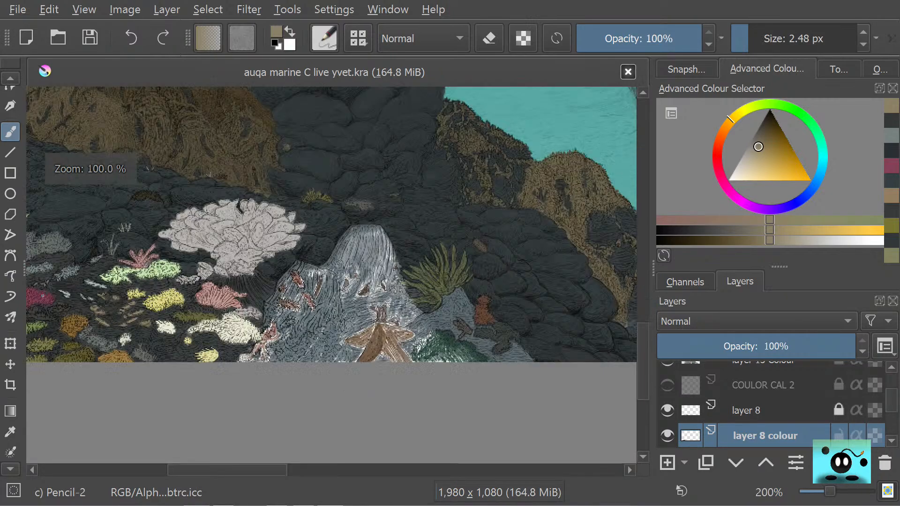
scroll(42, 313, "up", 4)
scroll(43, 312, "up", 3)
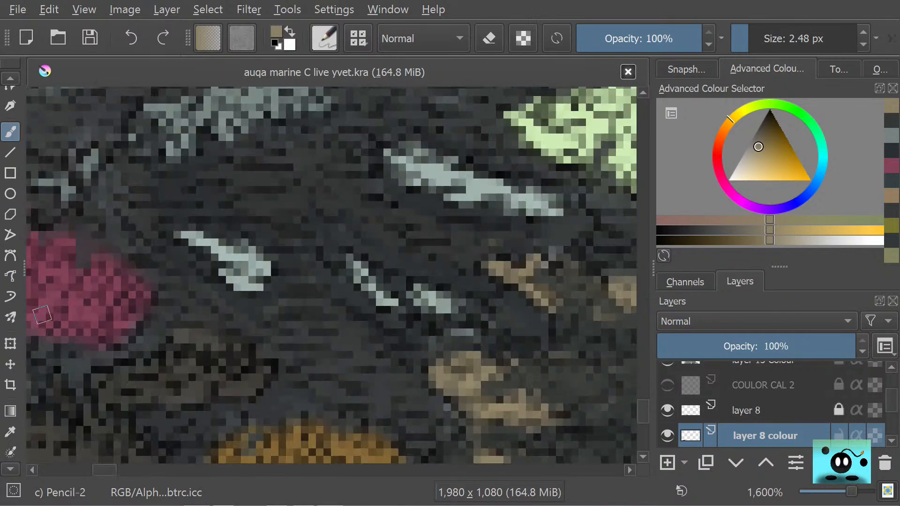
key("e")
mouse_move(184, 338)
left_mouse_down()
mouse_move(225, 345)
mouse_move(177, 335)
left_mouse_up()
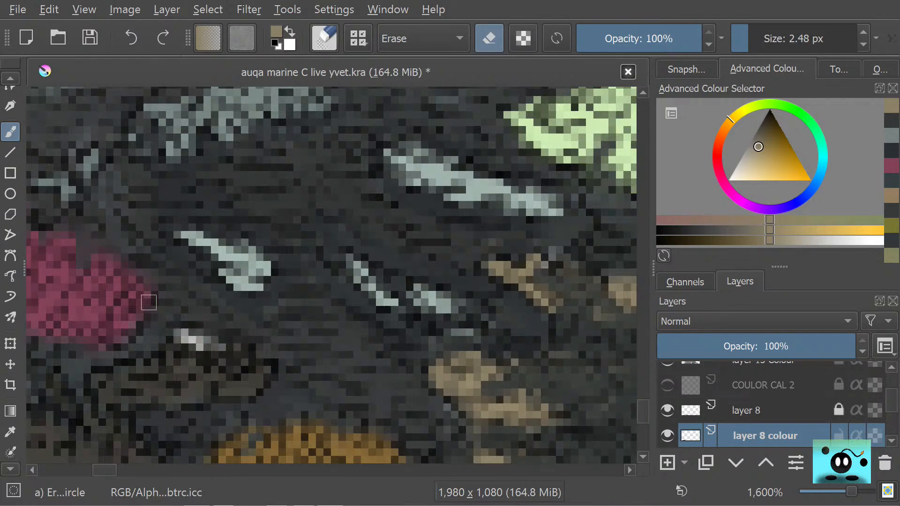
Step: Switch to Layer 16 Coloured and toggle its visibility off and back on to check its content
scroll(889, 400, "down", 3)
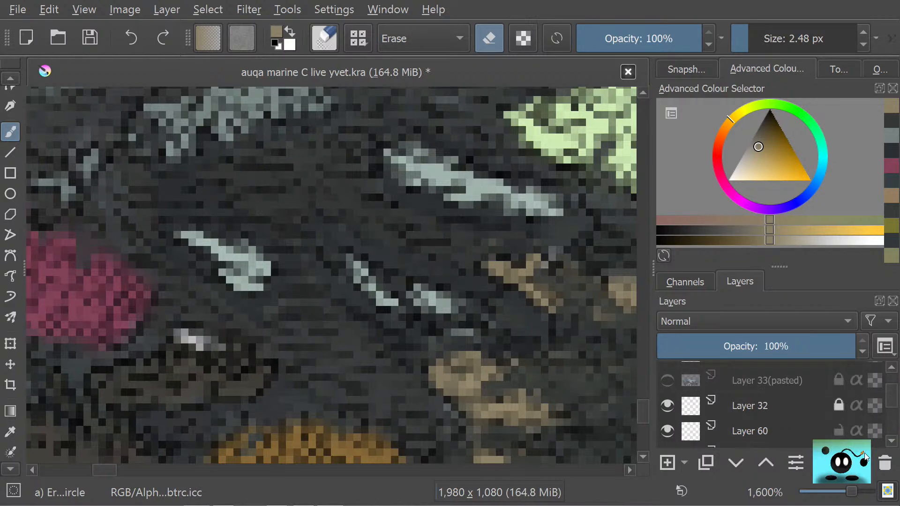
scroll(897, 399, "down", 10)
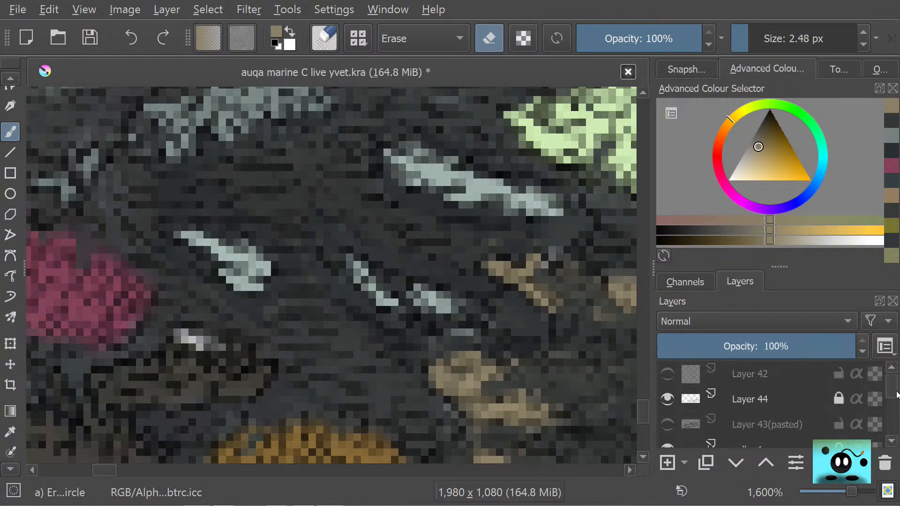
left_click_drag(898, 407, 897, 417)
left_click(863, 402)
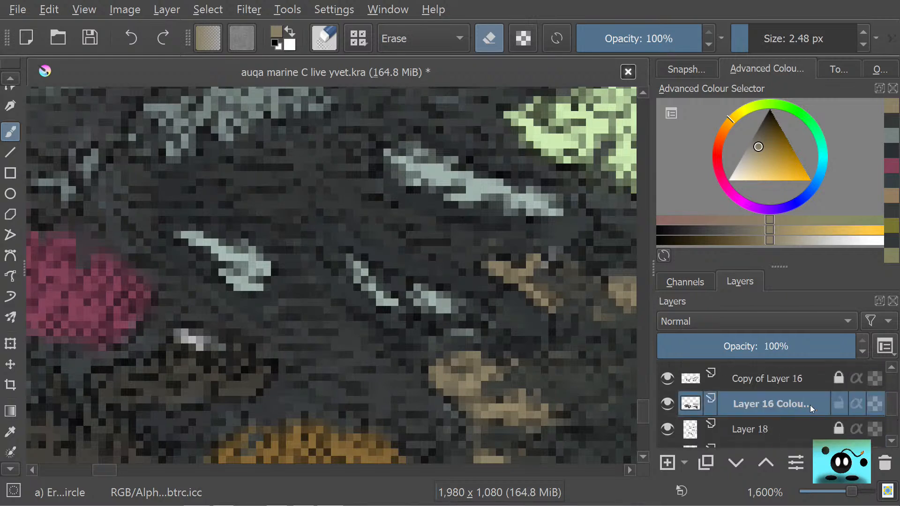
left_click(667, 402)
left_click(669, 402)
Step: Sample the dark slate, paint over the pale gap above the dark brown stone, touch up above the magenta stone, and save the painting
key("e")
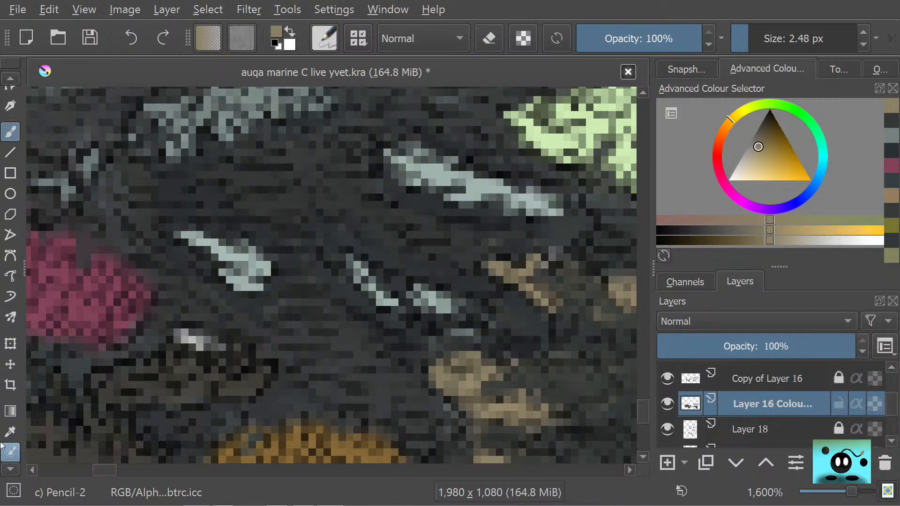
left_click(10, 432)
left_click(348, 351)
key("b")
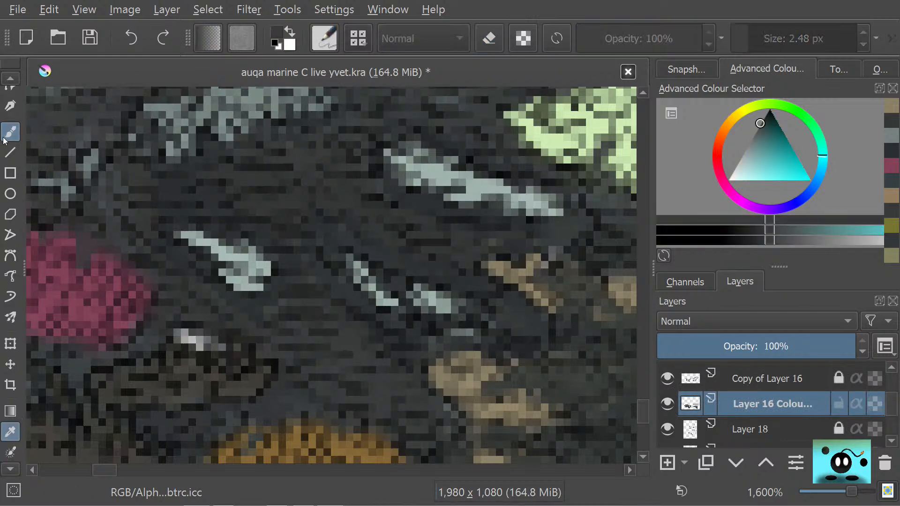
mouse_move(204, 319)
left_mouse_down()
mouse_move(211, 342)
mouse_move(186, 353)
left_mouse_up()
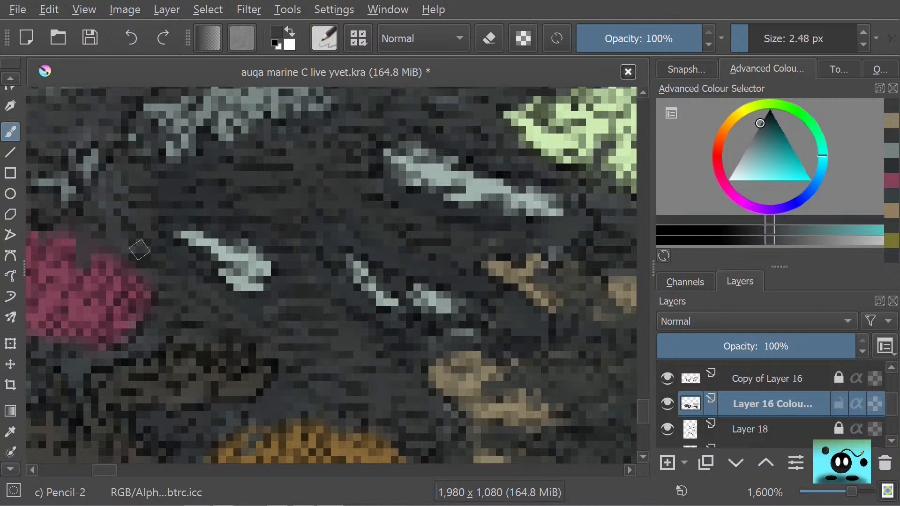
left_click_drag(110, 180, 107, 180)
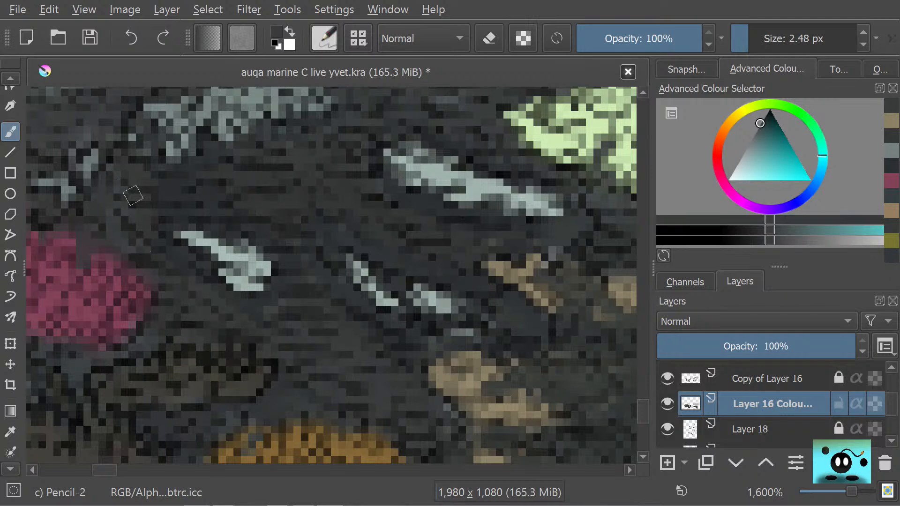
left_click(82, 33)
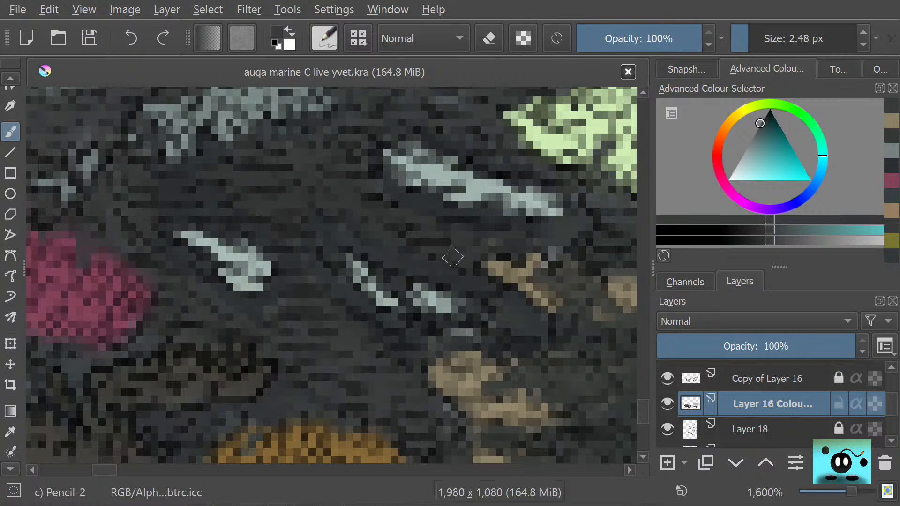
Step: Examine the seabed from the left stones across to the corals and rocks on the right of the painting
scroll(458, 285, "down", 6)
scroll(458, 285, "down", 5)
scroll(479, 280, "up", 4)
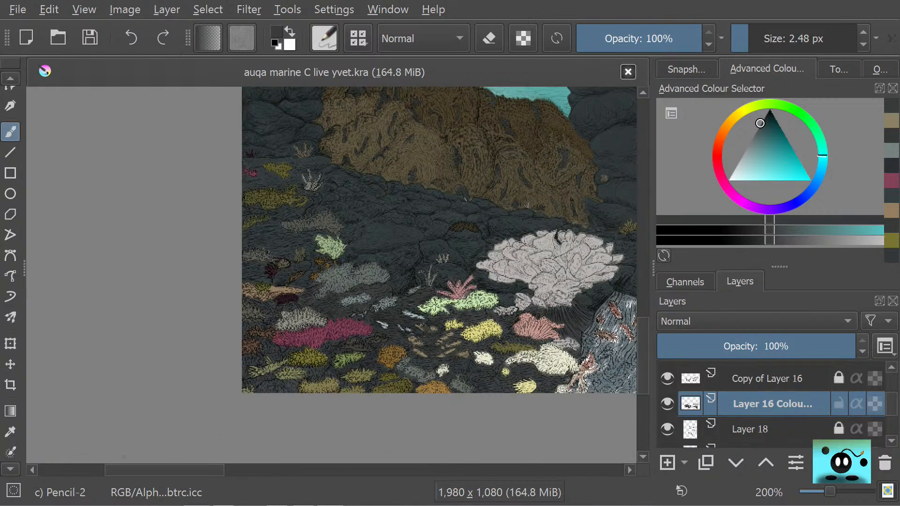
mouse_move(143, 467)
left_mouse_down()
mouse_move(213, 457)
mouse_move(220, 469)
left_mouse_up()
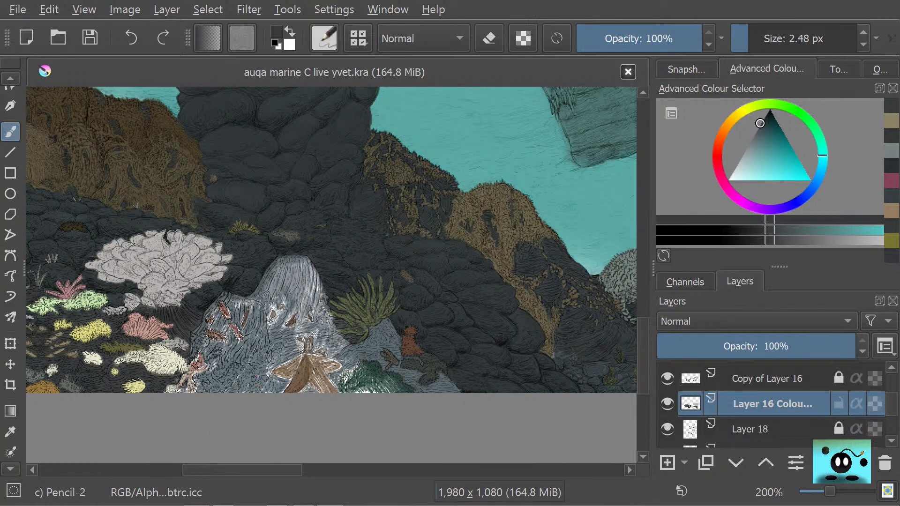
mouse_move(260, 474)
left_mouse_down()
mouse_move(393, 450)
mouse_move(503, 451)
mouse_move(380, 469)
mouse_move(412, 451)
mouse_move(483, 448)
mouse_move(435, 439)
mouse_move(356, 446)
mouse_move(361, 424)
mouse_move(419, 418)
left_mouse_up()
scroll(343, 291, "up", 7)
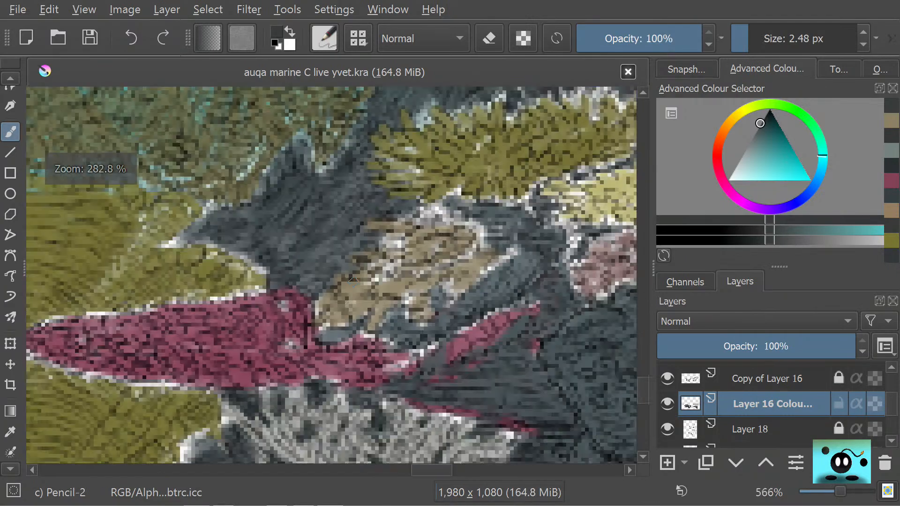
scroll(335, 296, "down", 7)
scroll(281, 368, "down", 7)
scroll(282, 368, "up", 10)
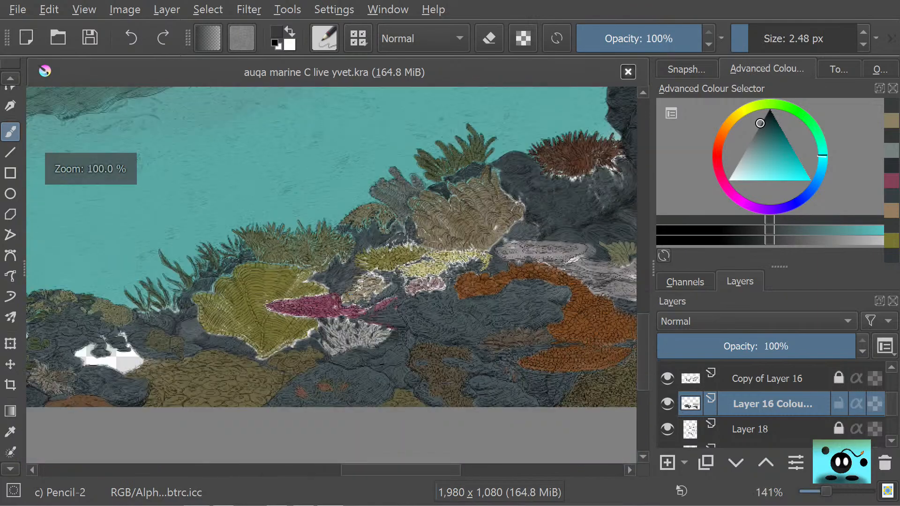
scroll(281, 368, "down", 6)
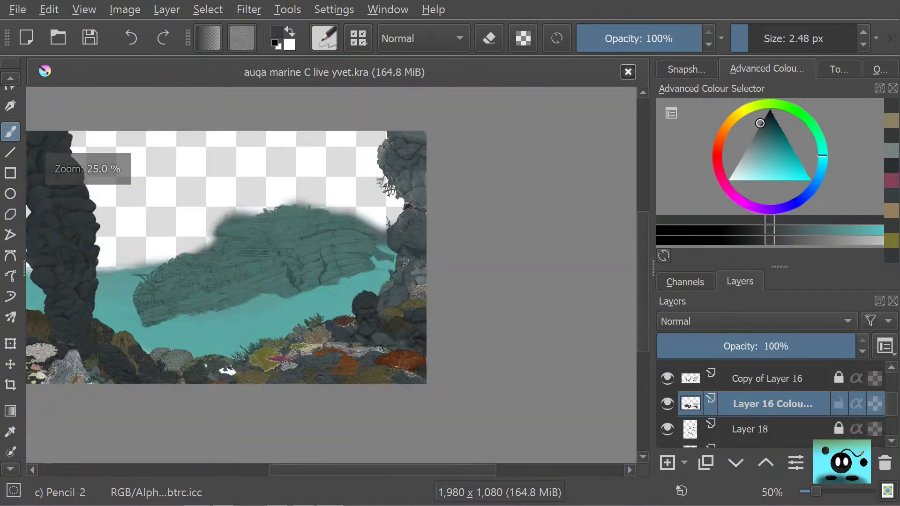
scroll(282, 368, "up", 4)
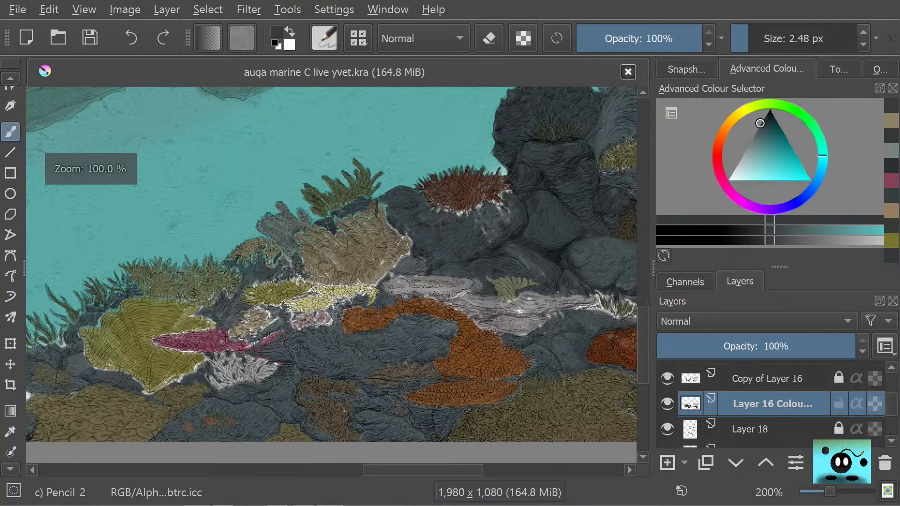
Step: Review the whole composition, comparing the rock arch, the sunken wreck and the left seabed growths at different magnifications
mouse_move(409, 471)
left_mouse_down()
mouse_move(317, 473)
mouse_move(166, 455)
left_mouse_up()
scroll(189, 283, "down", 1)
scroll(189, 282, "down", 5)
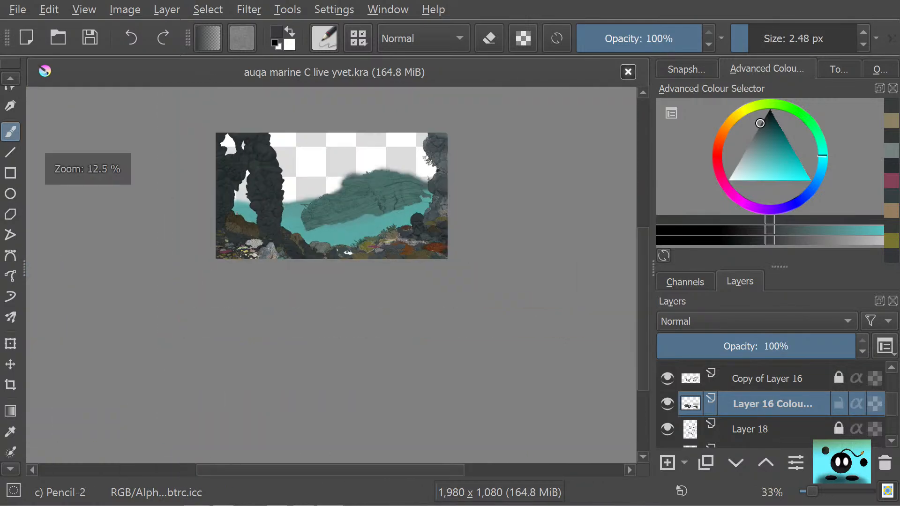
scroll(189, 282, "up", 2)
scroll(237, 193, "up", 2)
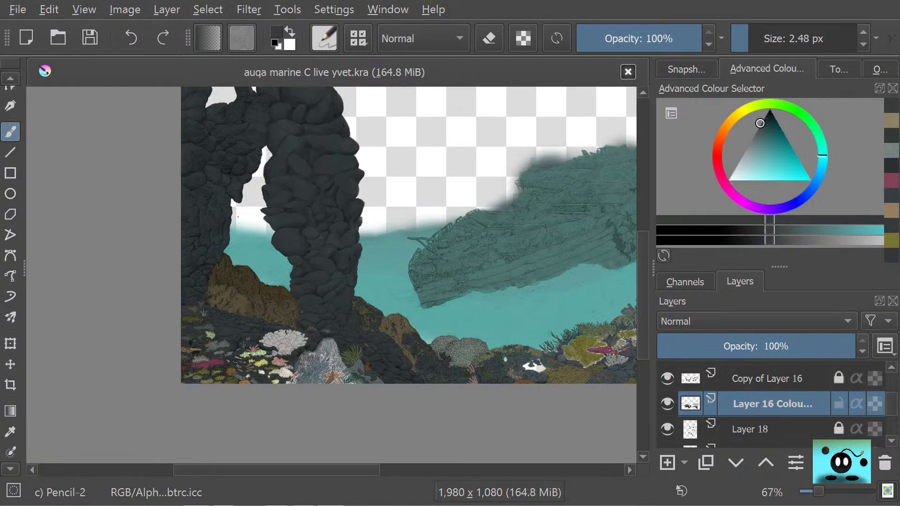
scroll(239, 219, "down", 2)
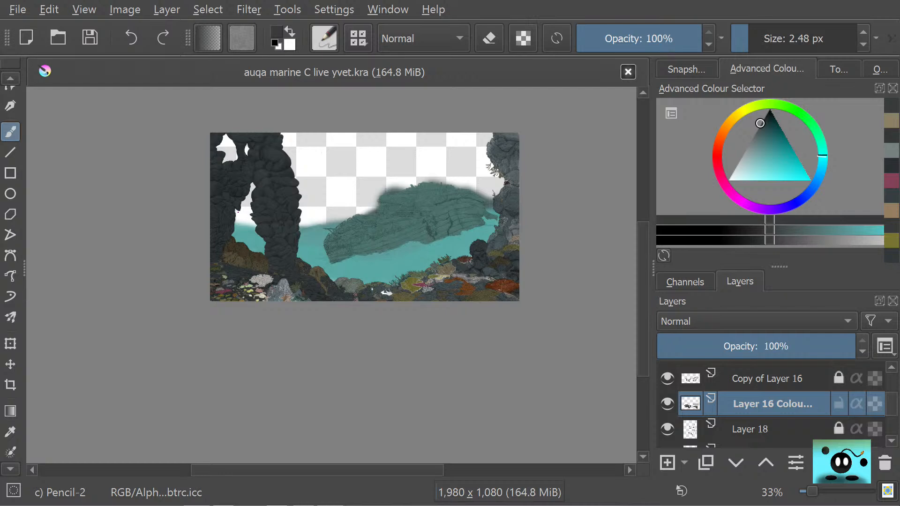
scroll(237, 224, "up", 2)
scroll(454, 206, "down", 3)
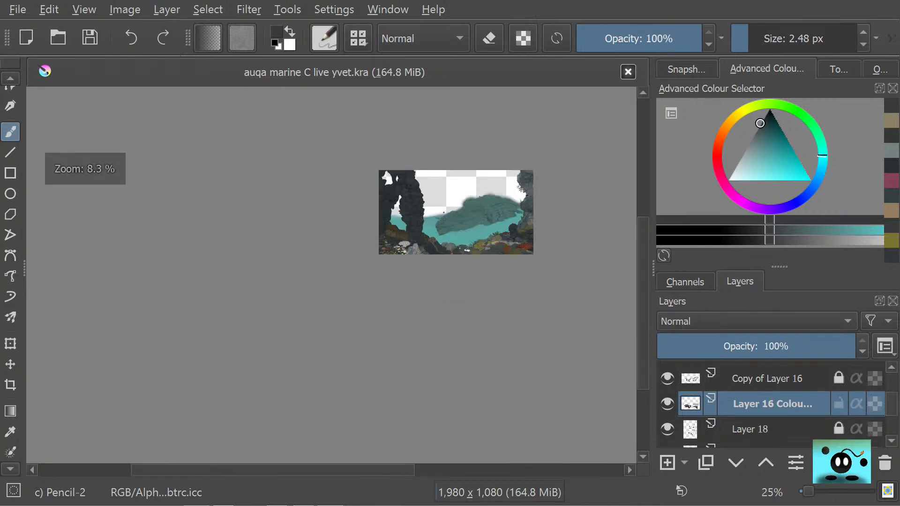
scroll(443, 213, "up", 3)
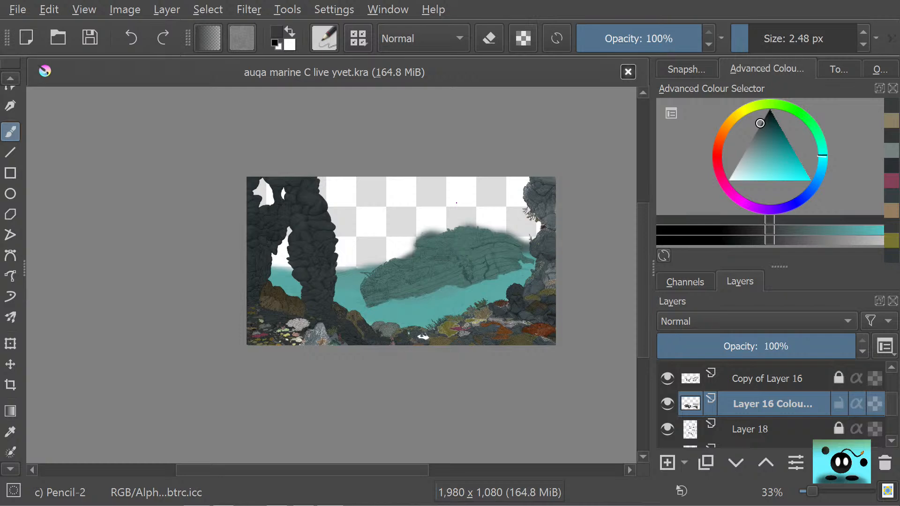
scroll(463, 219, "up", 2)
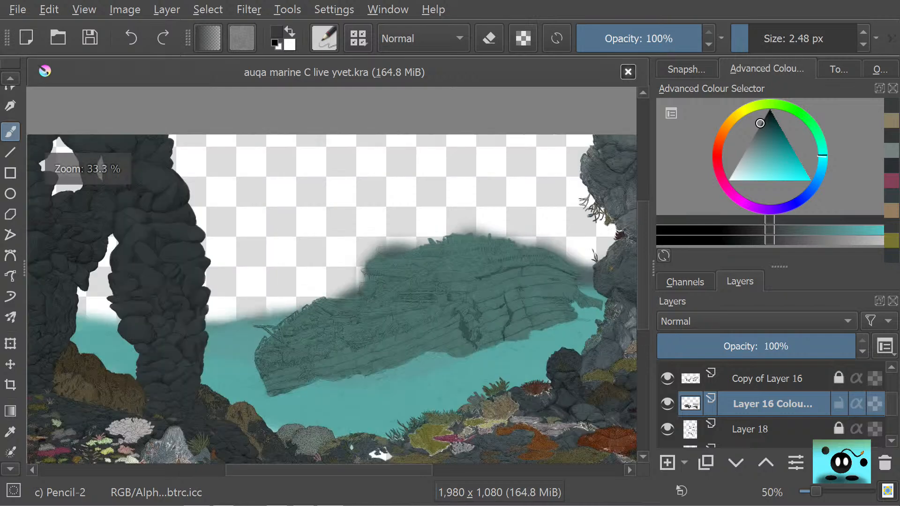
scroll(439, 193, "down", 3)
scroll(443, 234, "up", 3)
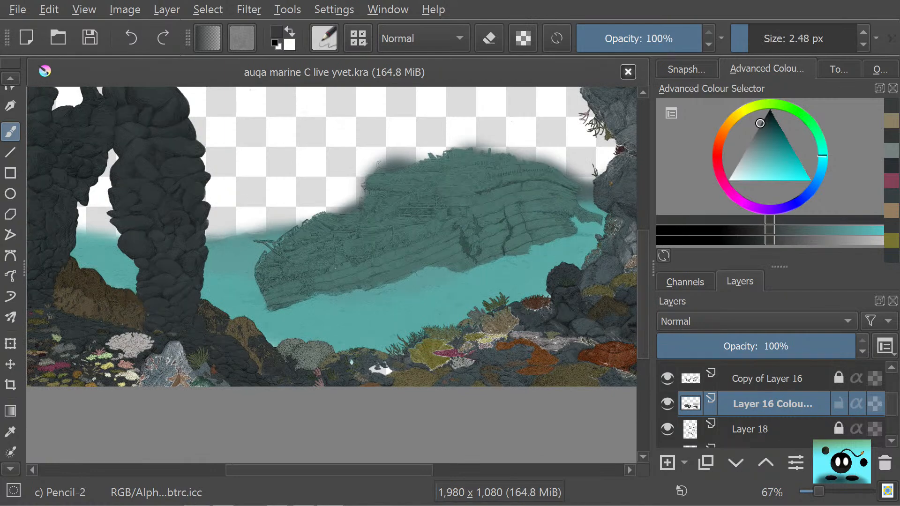
scroll(352, 234, "up", 3)
scroll(328, 272, "down", 3)
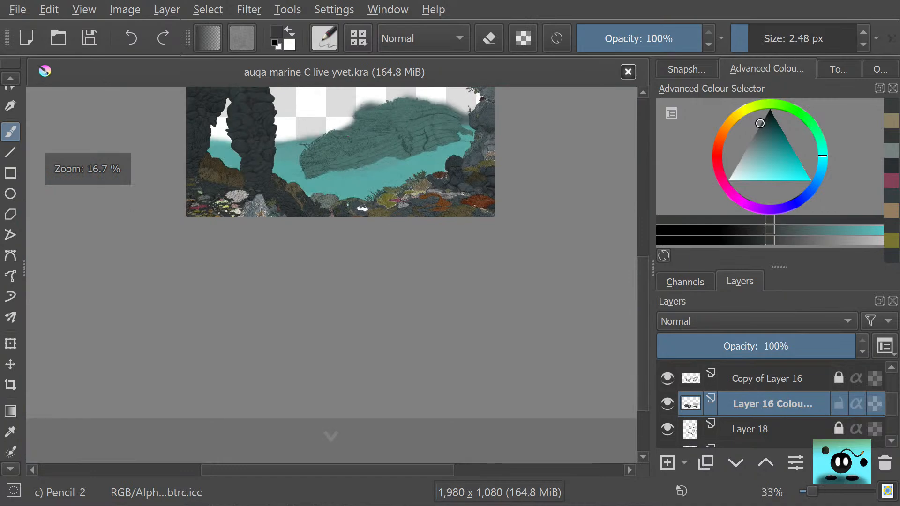
scroll(478, 269, "up", 3)
scroll(267, 285, "down", 1)
scroll(269, 291, "up", 1)
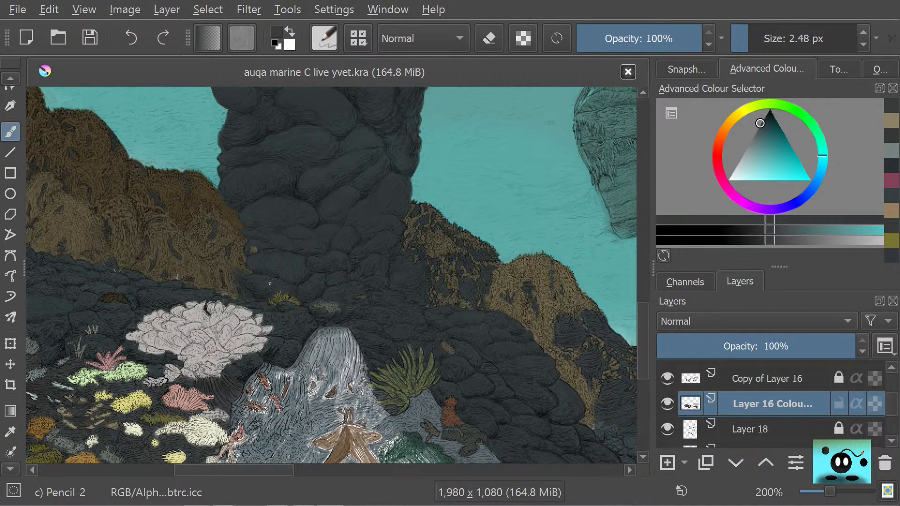
scroll(232, 271, "up", 2)
scroll(159, 269, "down", 4)
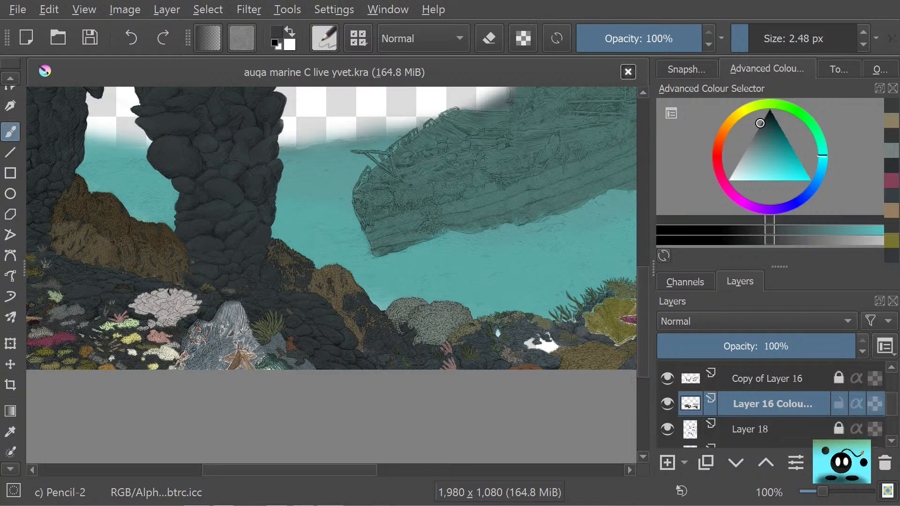
scroll(331, 274, "down", 3)
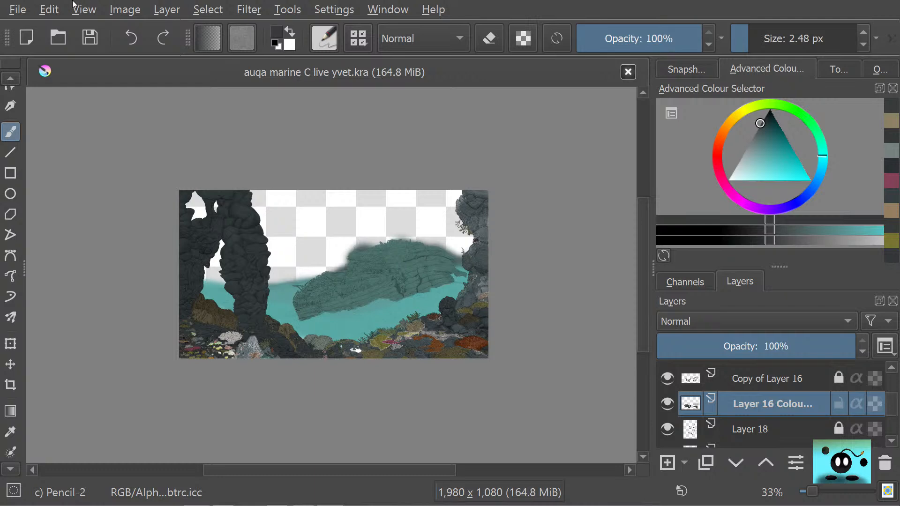
Step: Save the painting and bring the full composition into view
left_click(87, 40)
scroll(260, 306, "up", 1)
scroll(261, 351, "down", 1)
scroll(261, 351, "up", 1)
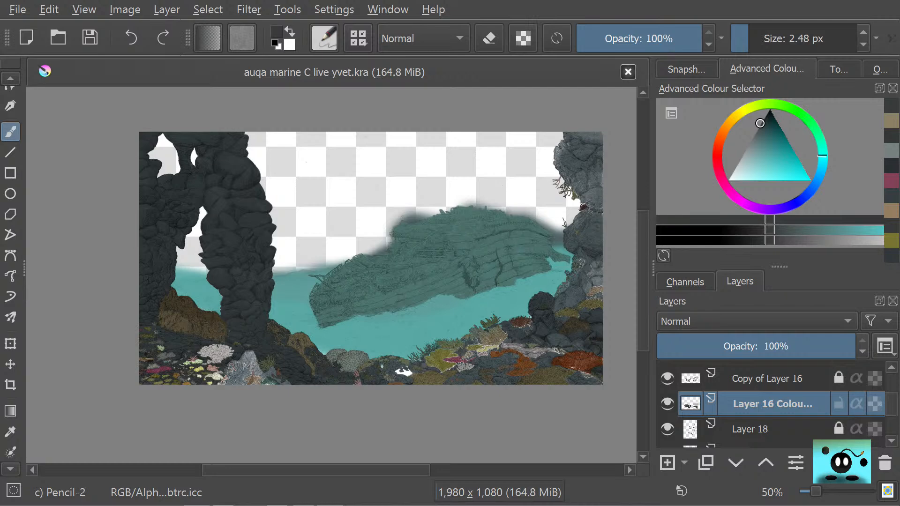